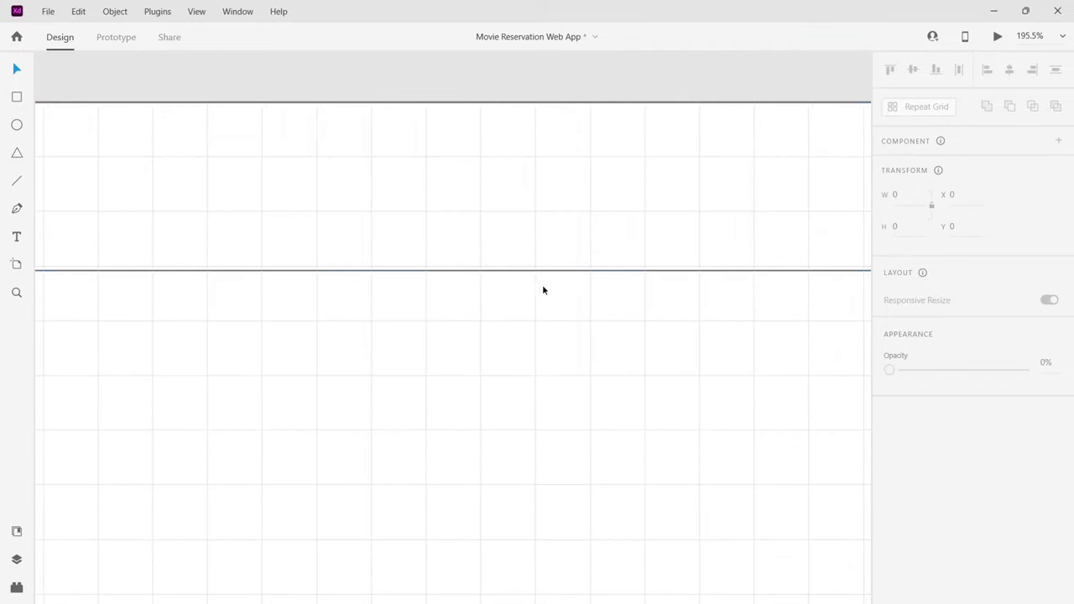
Shorten the header rectangle at the top of the Landing Page artboard to a height of 100.
left_click(561, 273)
scroll(561, 273, "right", 10)
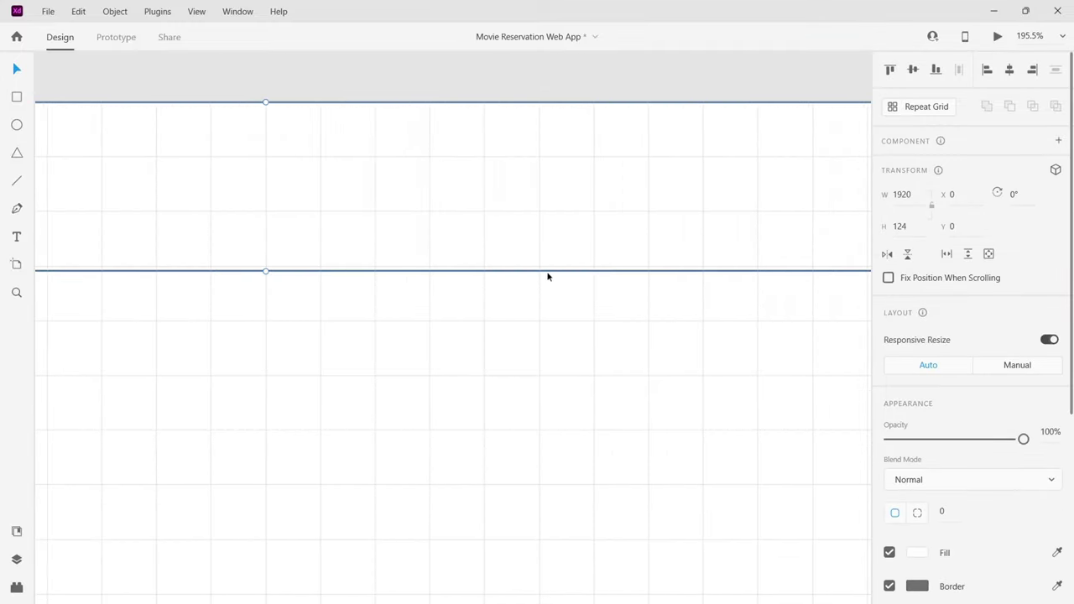
left_click_drag(431, 273, 432, 235)
left_click(477, 349)
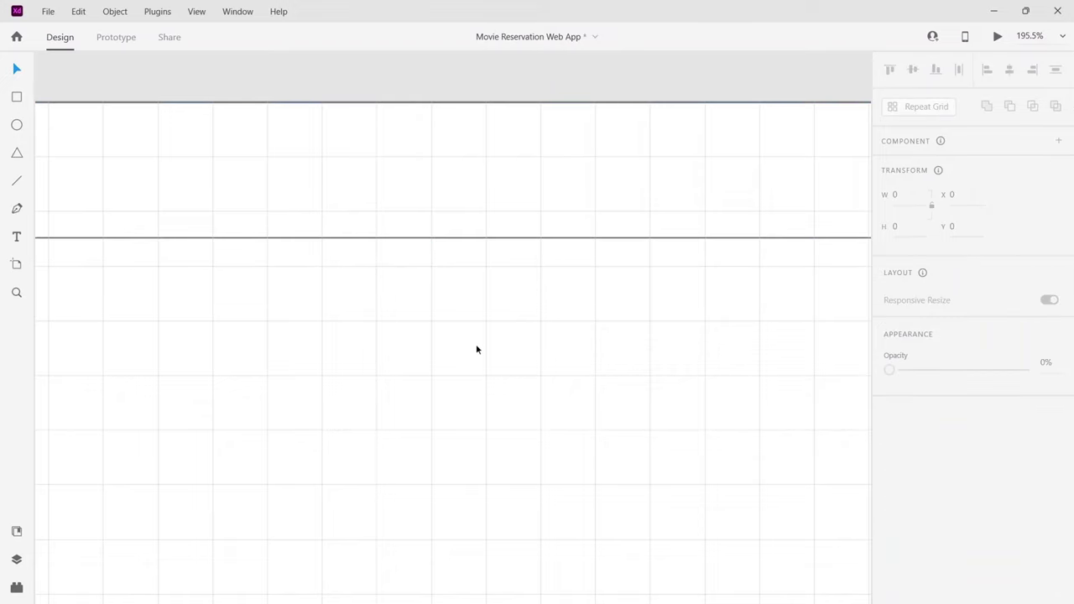
key("ctrl+0")
scroll(475, 347, "right", 5)
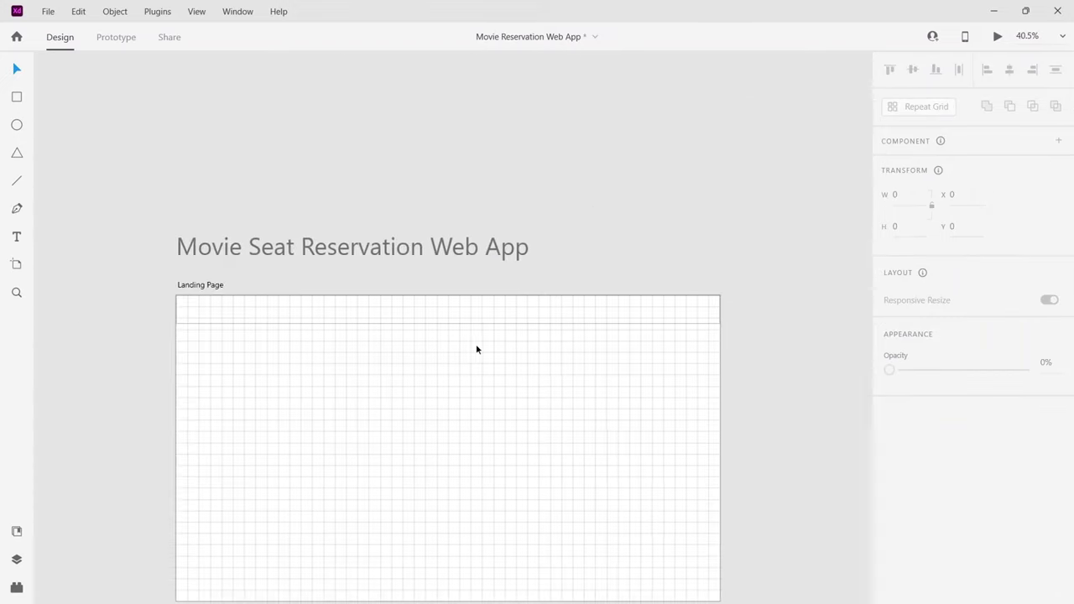
Remove the header rectangle's border and fill it with a light grey sampled from the screen.
left_click(523, 316)
scroll(1048, 395, "down", 3)
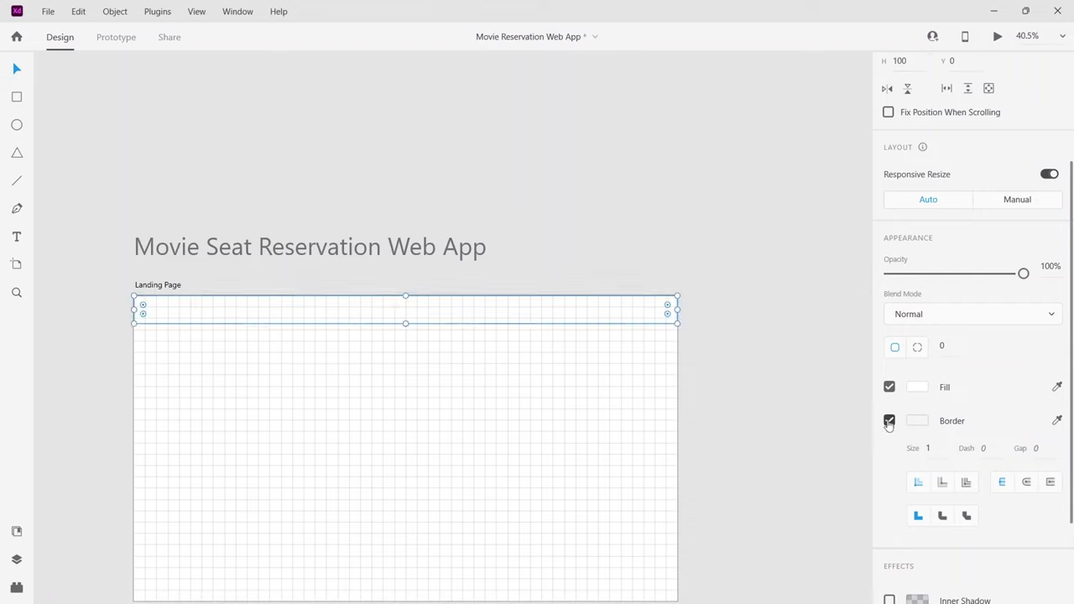
left_click(889, 421)
left_click(1056, 387)
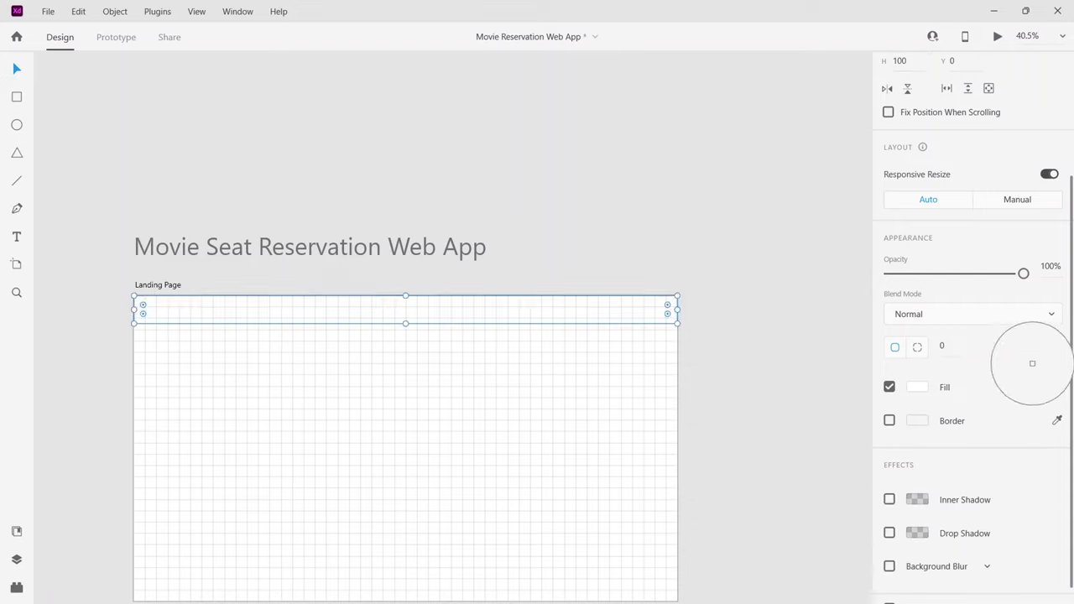
left_click(854, 359)
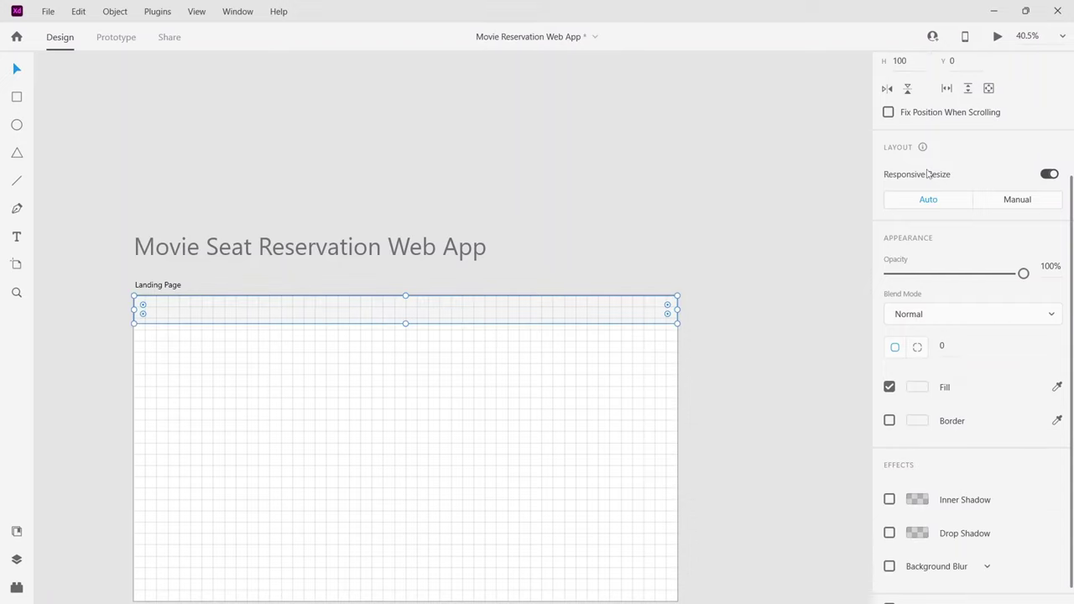
left_click(785, 238)
Preview the landing page in a maximised window, then return to the design.
left_click(997, 38)
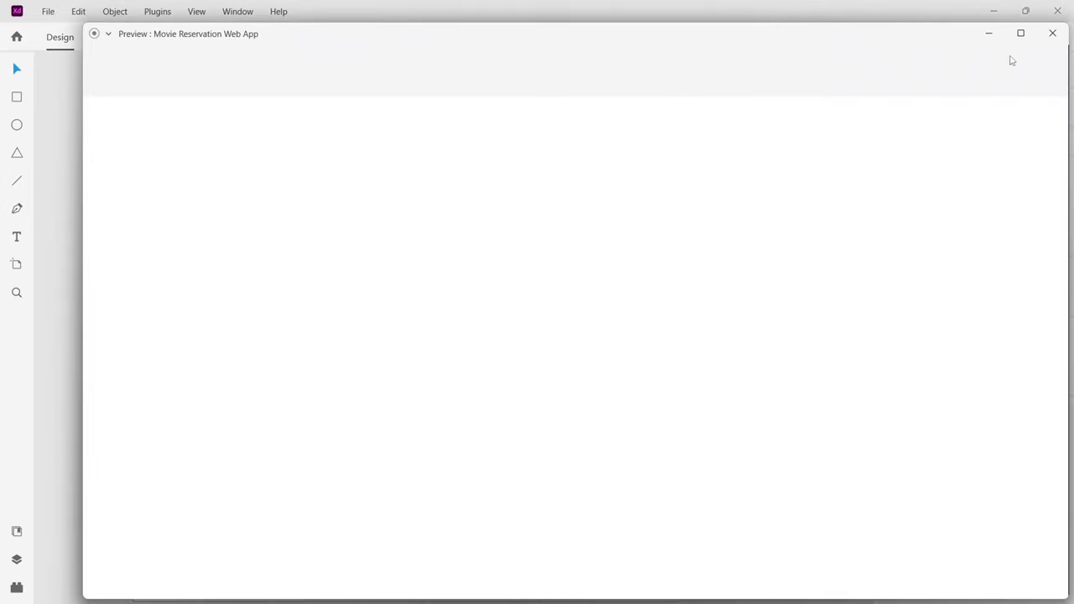
left_click(1020, 32)
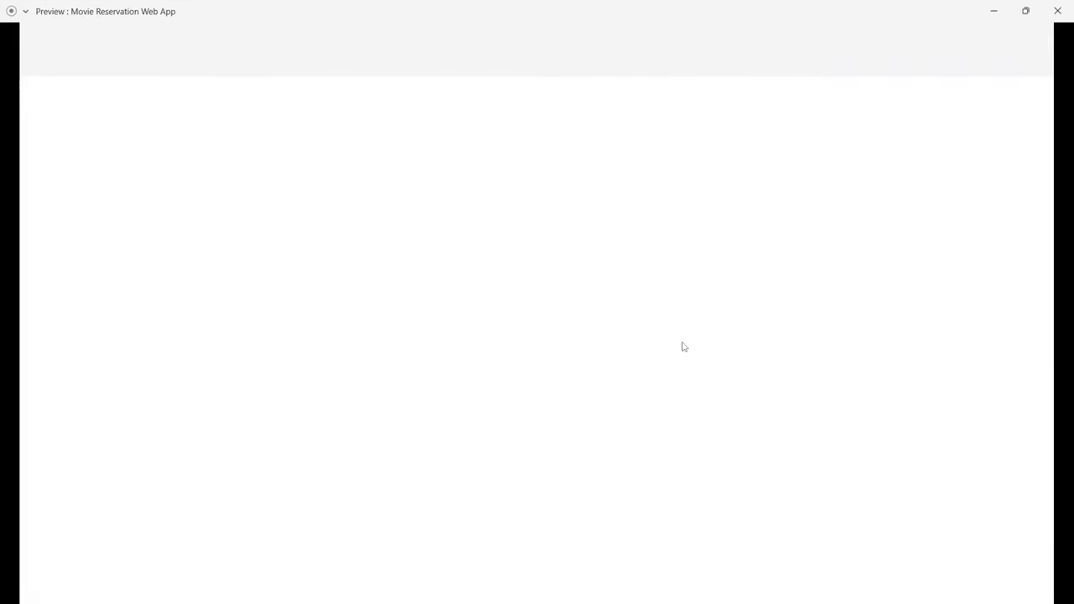
left_click(993, 13)
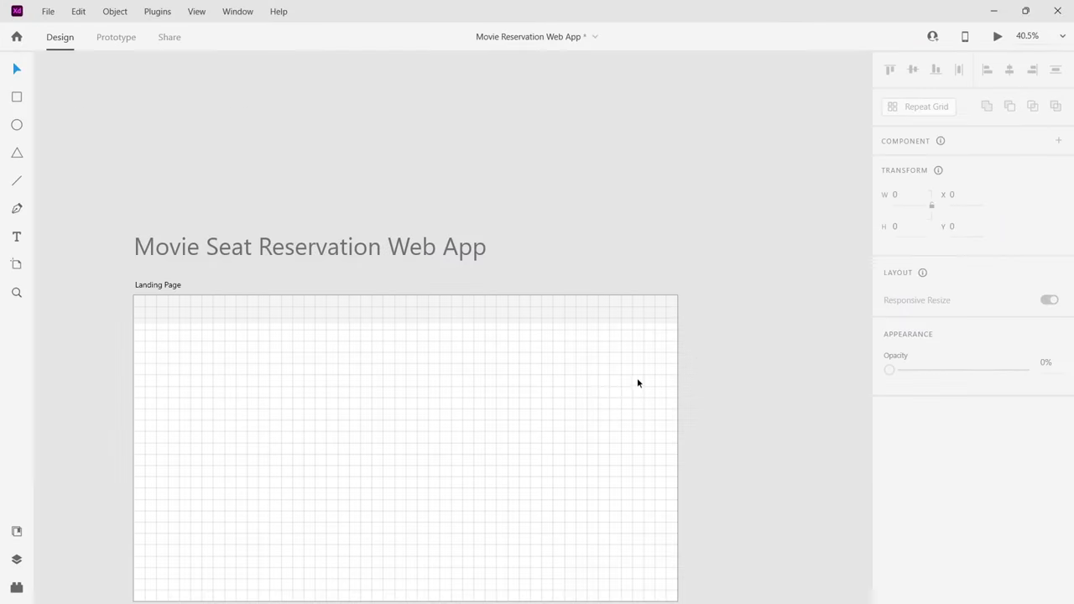
Move the grey header bar down to Y 40 on the Landing Page artboard.
scroll(438, 375, "up", 5)
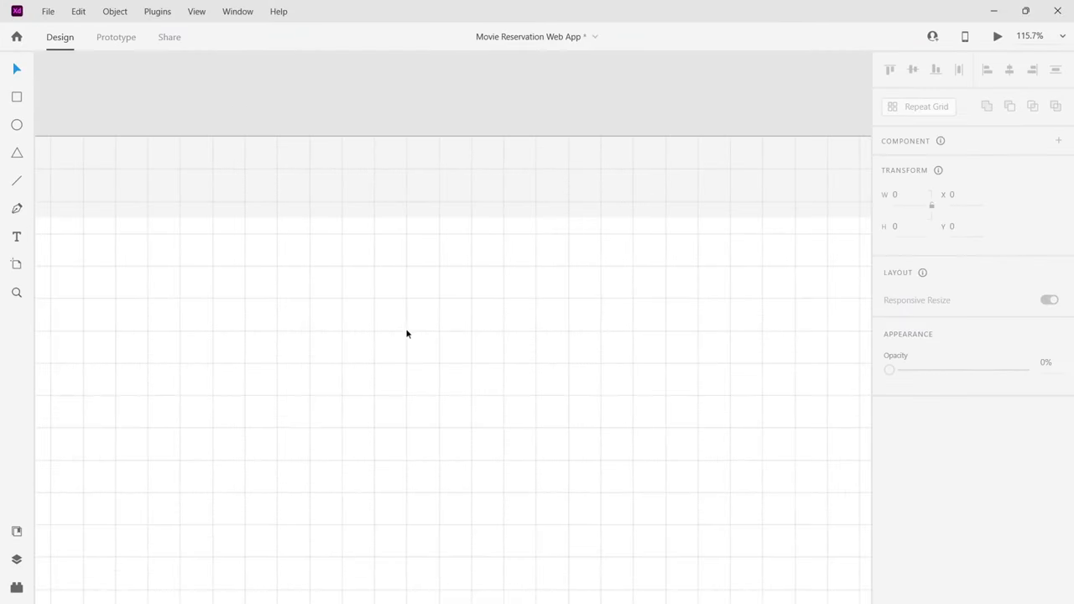
scroll(424, 307, "down", 1)
left_click(433, 230)
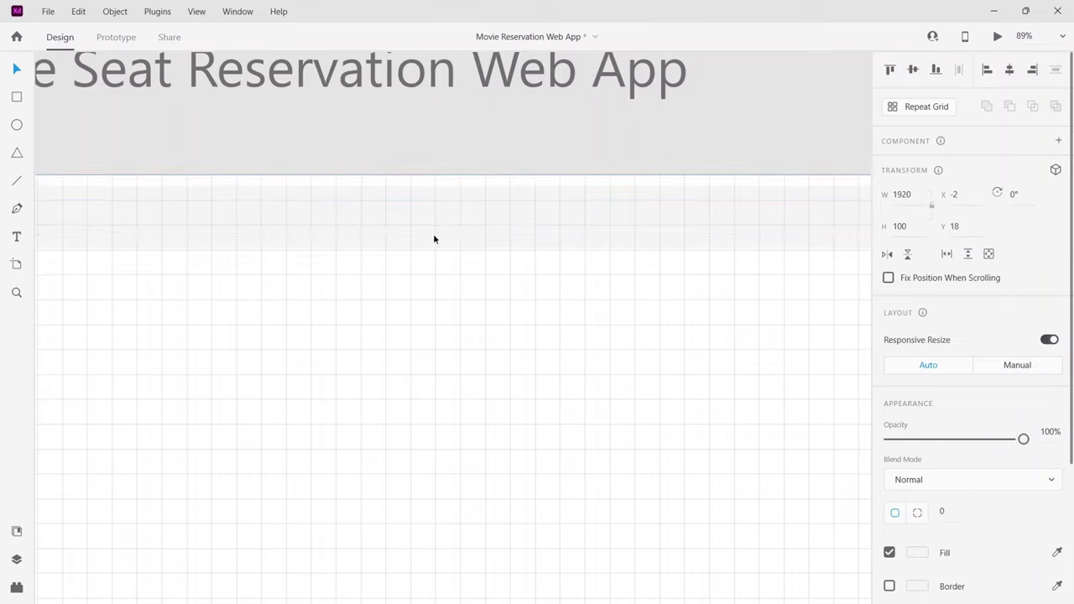
left_click_drag(434, 239, 434, 252)
left_click(443, 355)
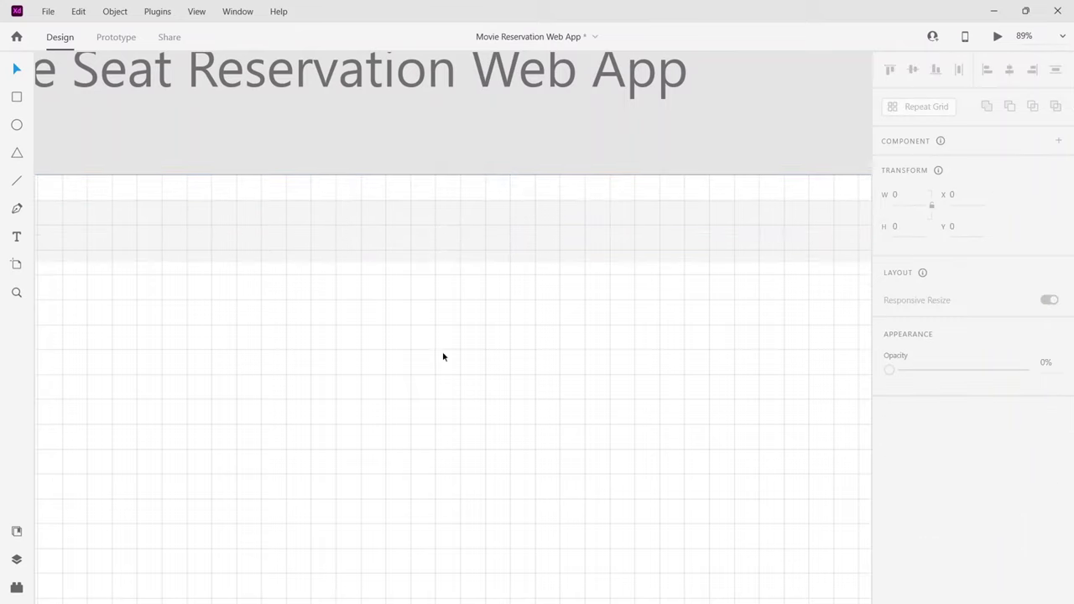
Duplicate the grey header bar to Y 0 and reduce the copy's height to 40.
left_click(431, 242)
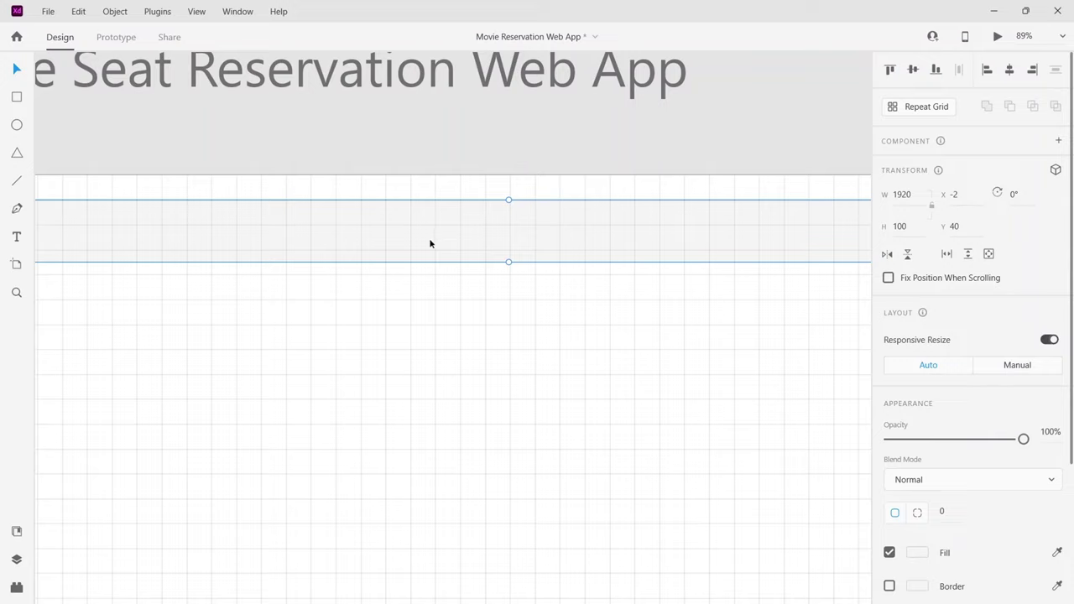
left_click_drag(430, 243, 429, 216)
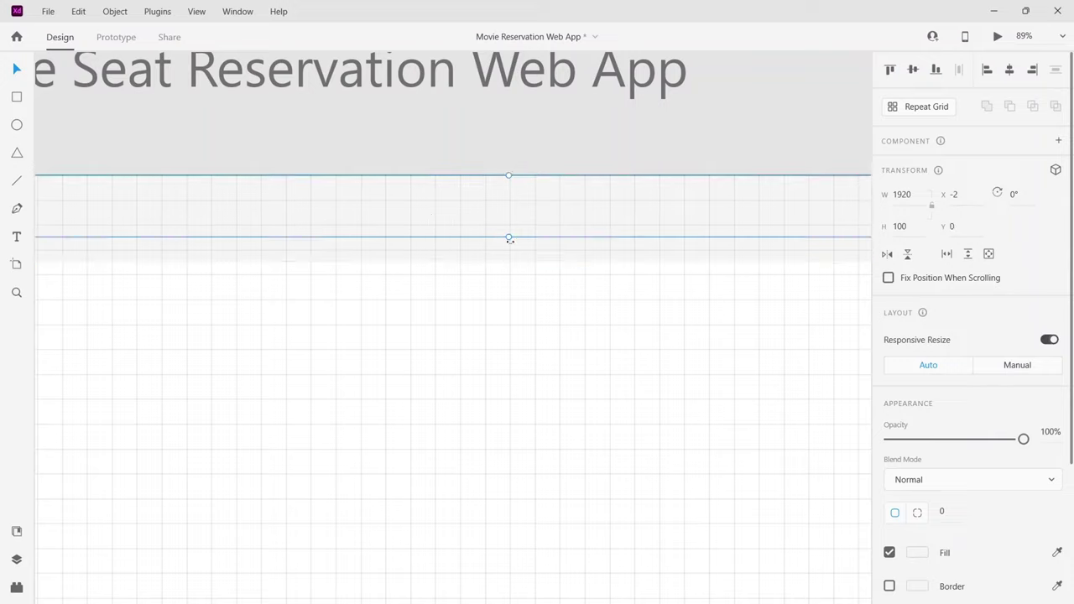
left_click_drag(508, 238, 509, 199)
scroll(750, 249, "right", 2)
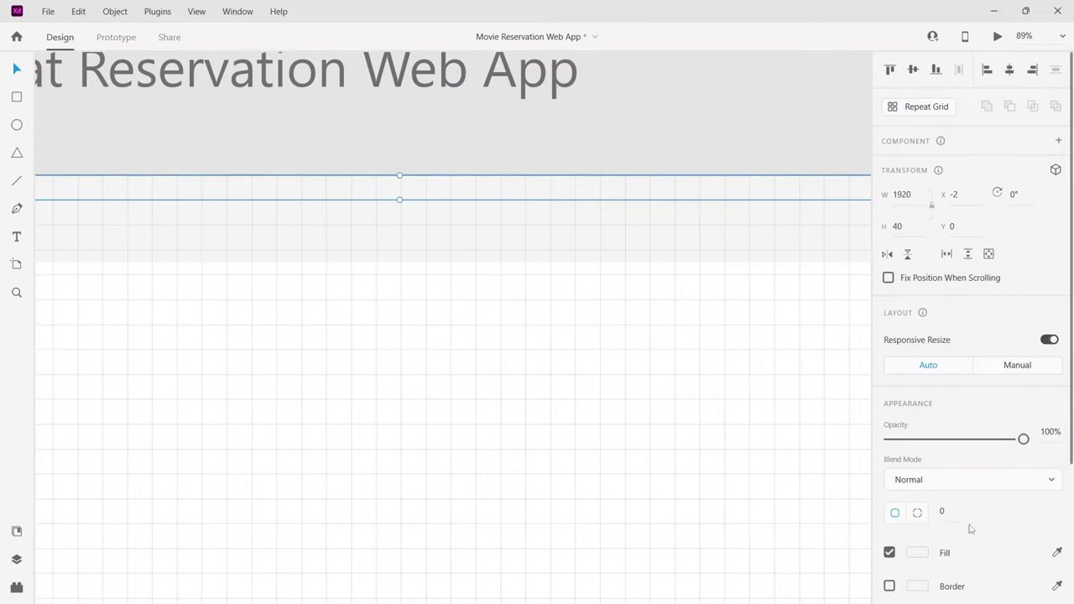
Fill the thin bar along the artboard's upper edge with a light blue sampled from the screen.
left_click(1057, 552)
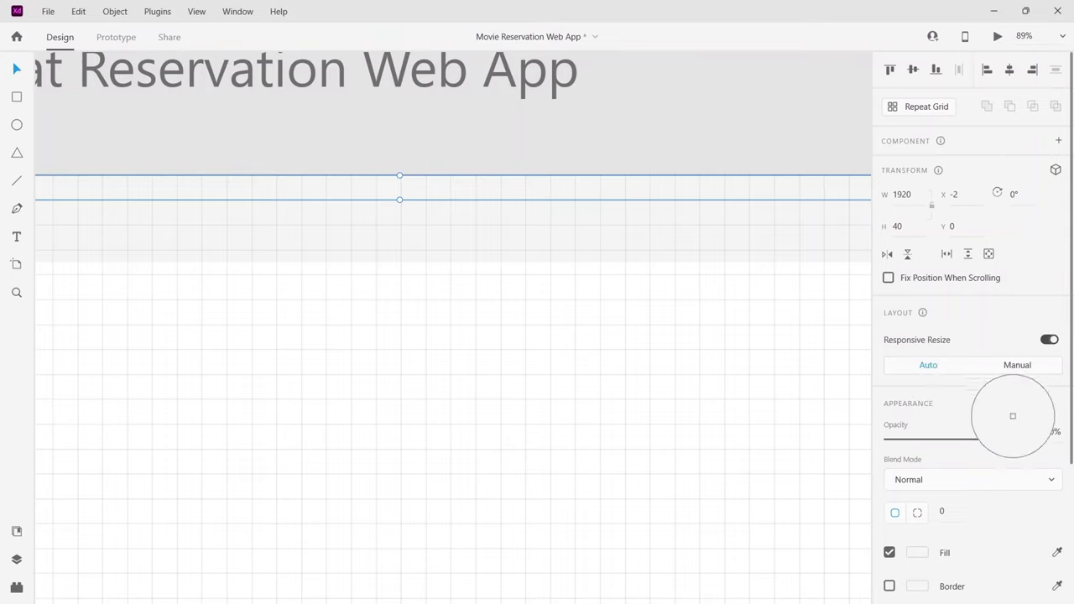
left_click(930, 367)
left_click(745, 422)
Hide the square grid on the Landing Page artboard.
key("ctrl+minus")
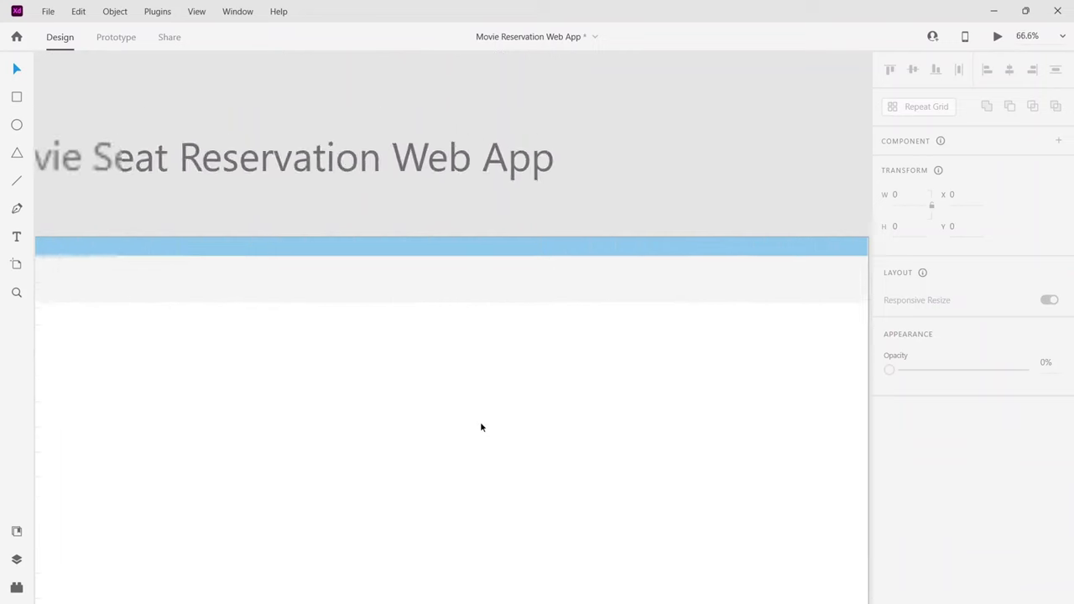
scroll(483, 425, "down", 3)
left_click(484, 424)
scroll(899, 490, "down", 2)
left_click(889, 476)
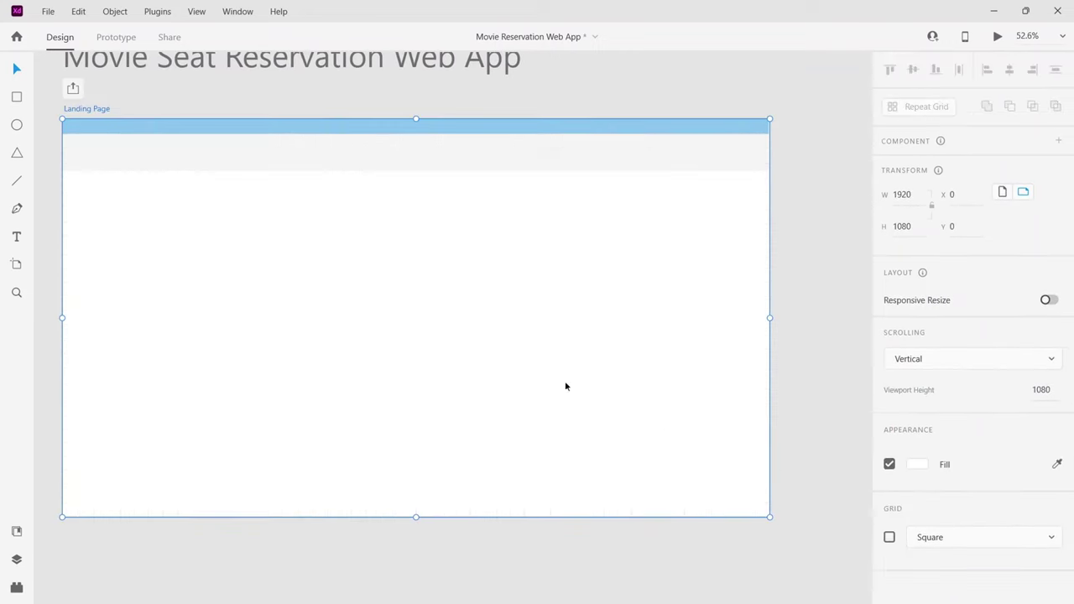
left_click(454, 354)
Draw a 1920 by 940 rectangle below the header at Y 140 and align it to X 0.
scroll(453, 353, "left", 2)
scroll(455, 359, "up", 1)
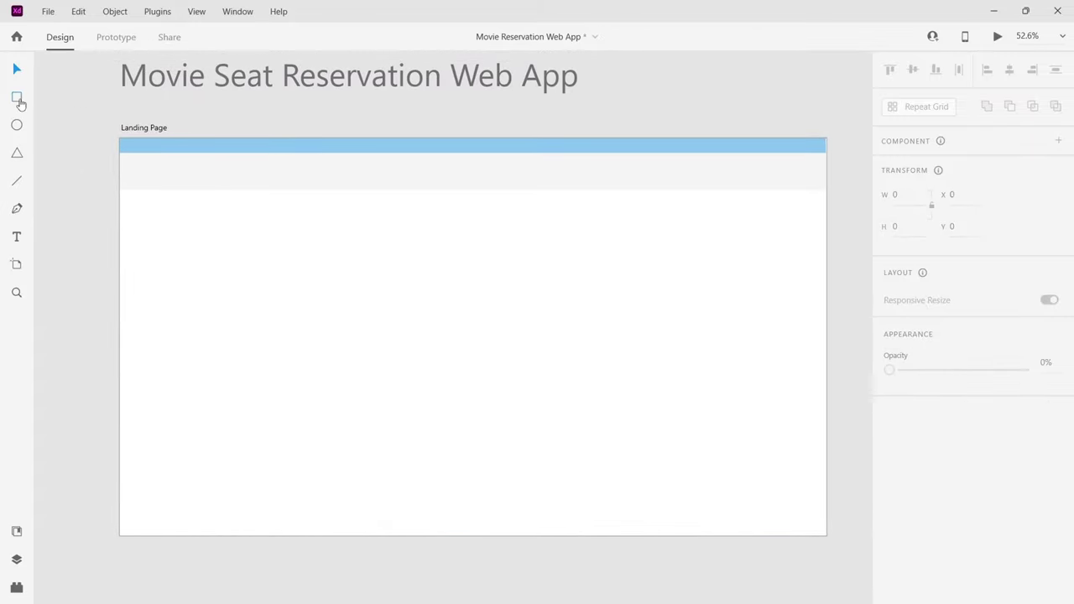
left_click(17, 97)
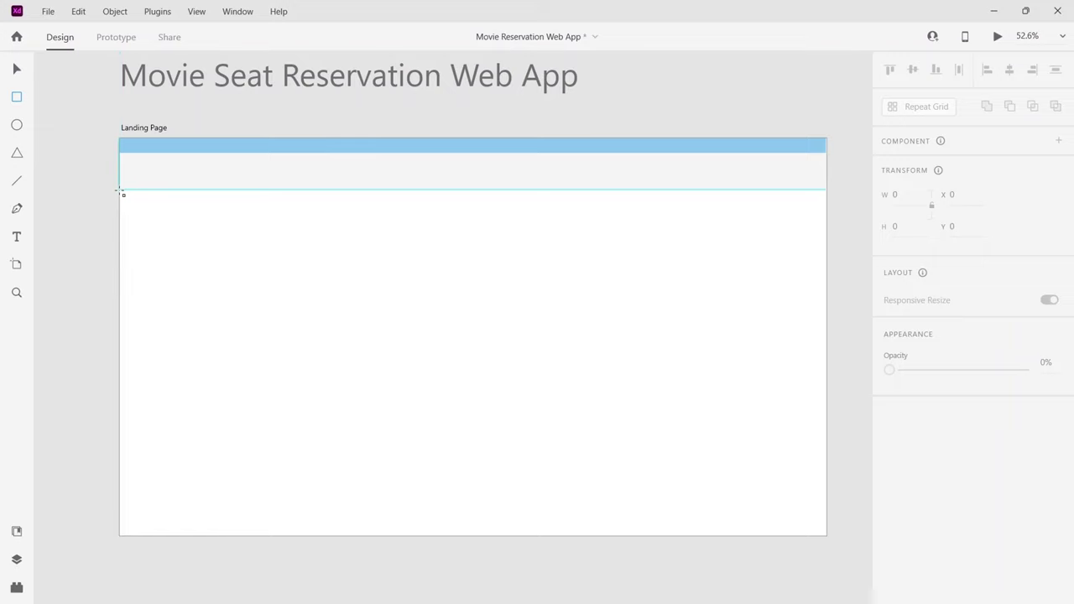
left_click_drag(121, 191, 826, 535)
left_click(18, 69)
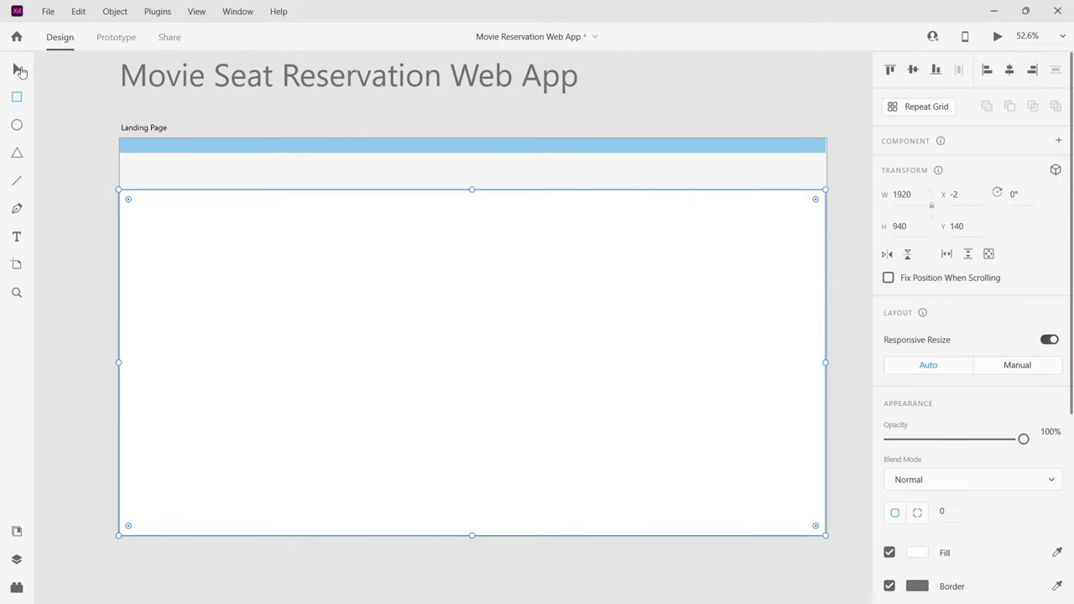
left_click_drag(135, 291, 285, 340)
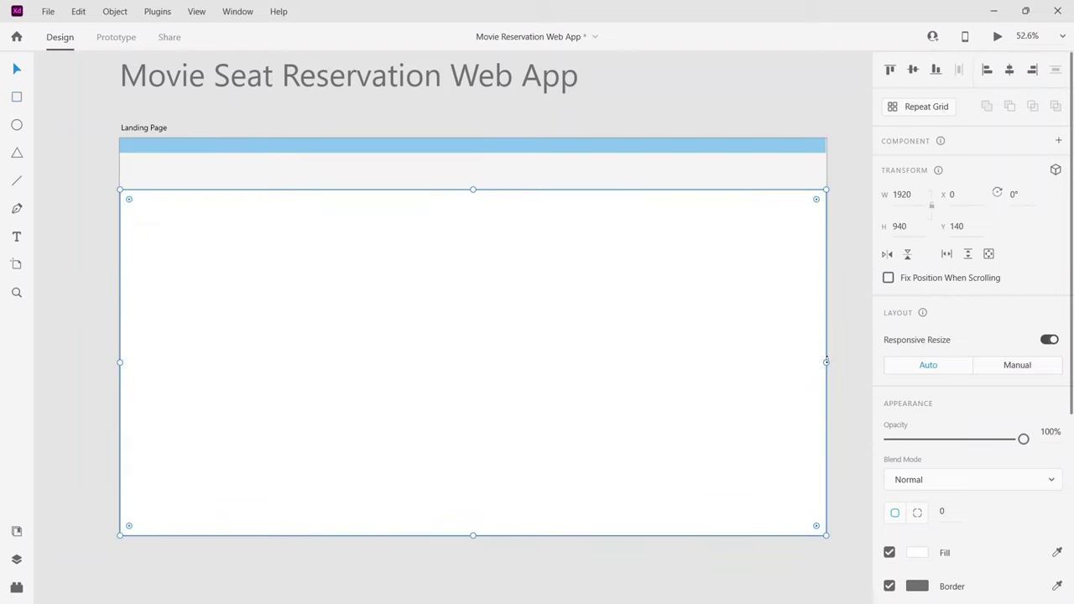
left_click_drag(826, 362, 826, 362)
Remove the border of the large rectangle below the header.
scroll(751, 443, "down", 1)
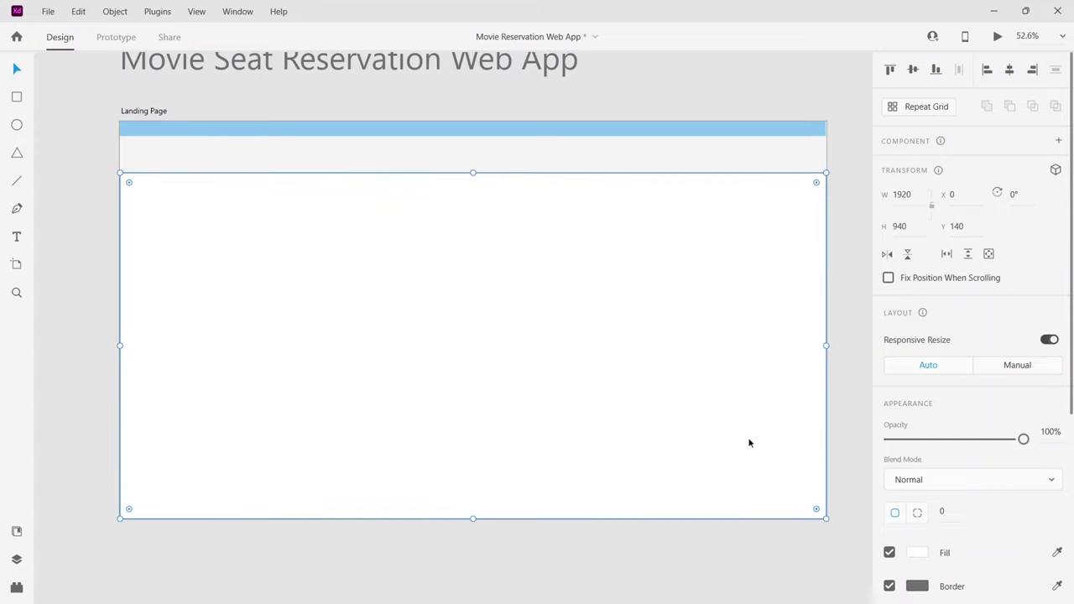
scroll(978, 534, "down", 2)
scroll(979, 534, "down", 1)
left_click(889, 420)
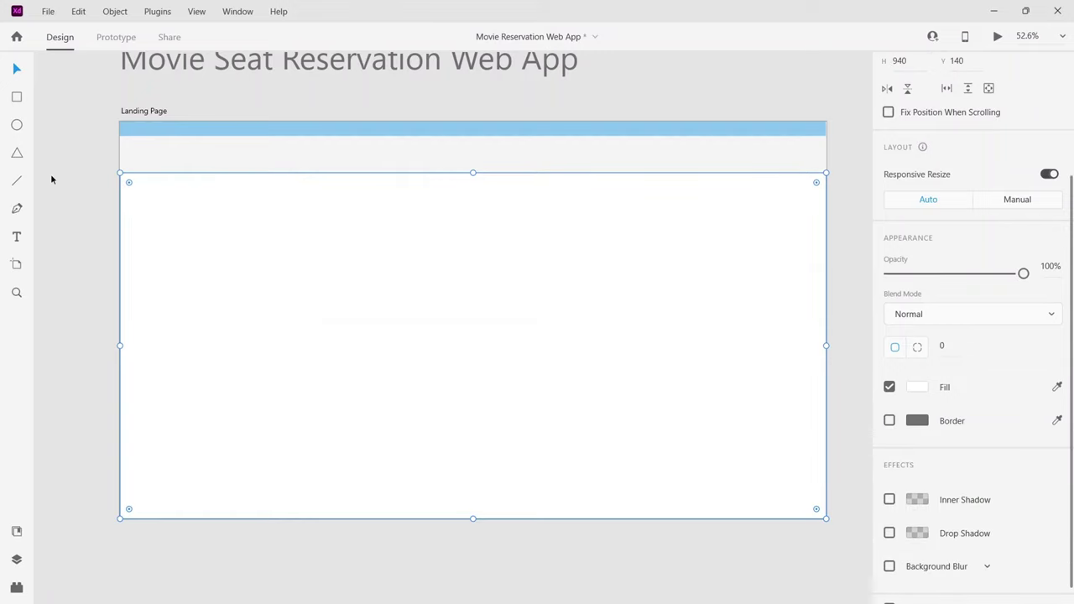
Duplicate the "Movie Seat Reservation Web App" title into the large white rectangle, at Y 384.
scroll(90, 232, "up", 1)
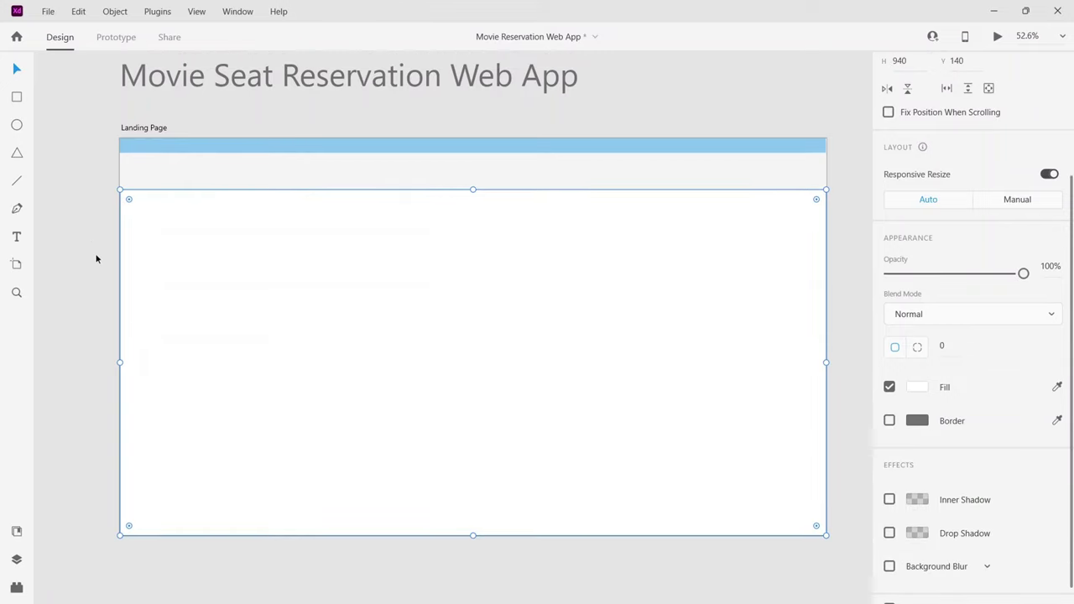
scroll(96, 277, "up", 2)
scroll(96, 283, "down", 3)
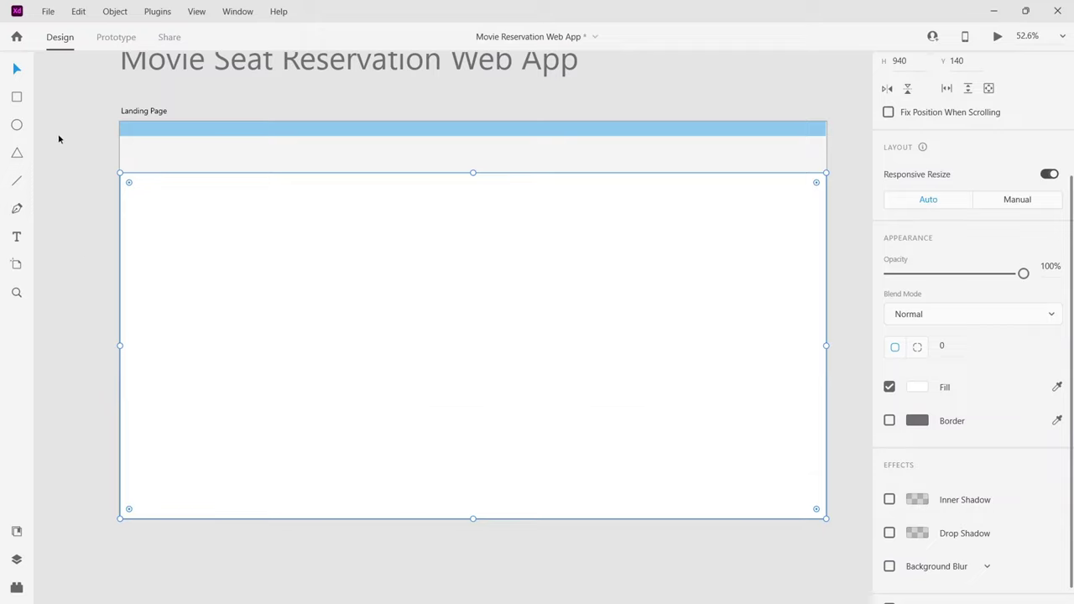
scroll(59, 139, "up", 2)
left_click(326, 104)
left_click_drag(327, 102, 422, 328)
Change the copied title's text to "Banner Image Here" and move it to about the centre of the white rectangle.
double_click(424, 333)
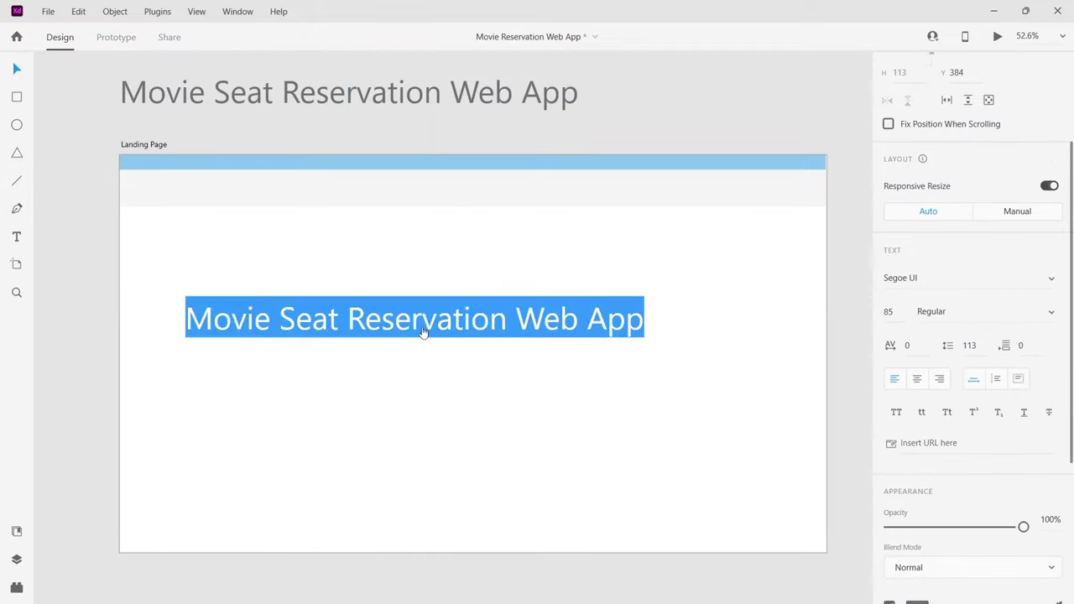
type("anner")
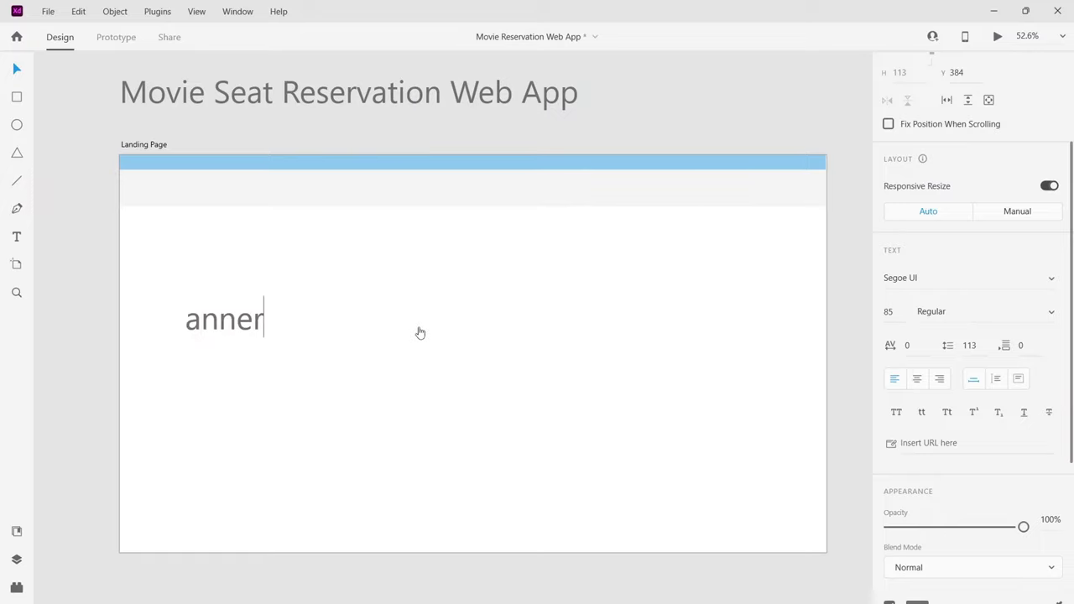
key("Home")
type("B")
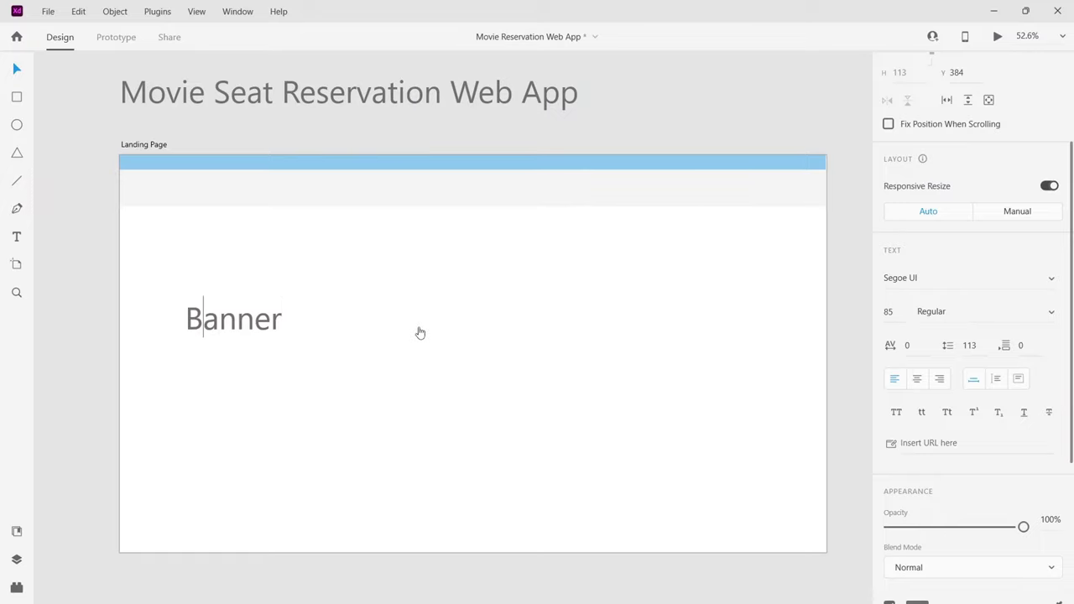
key("End")
type("Ima")
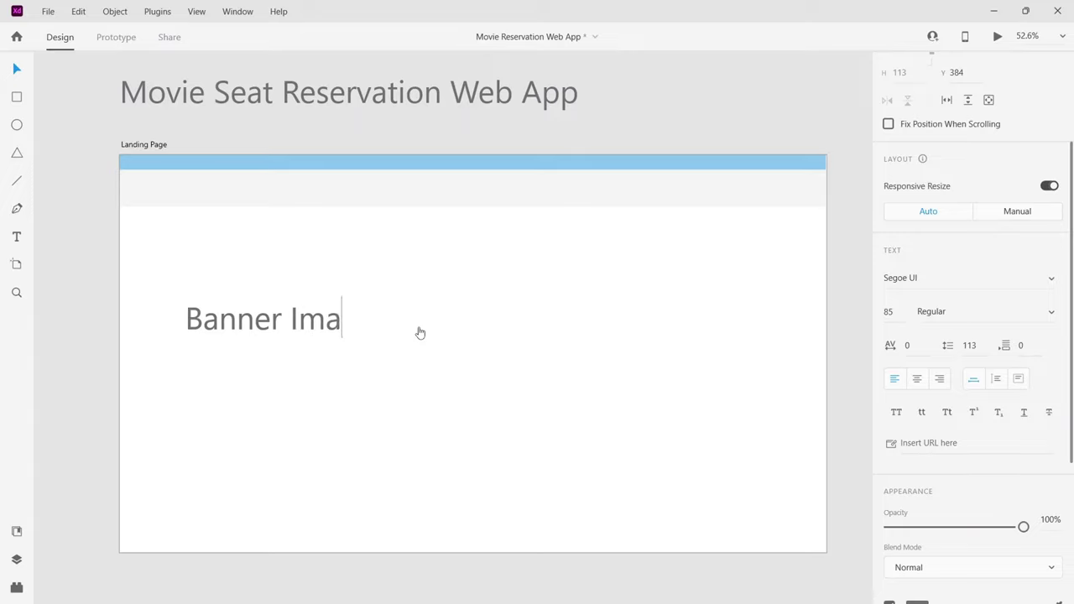
type("ge Here")
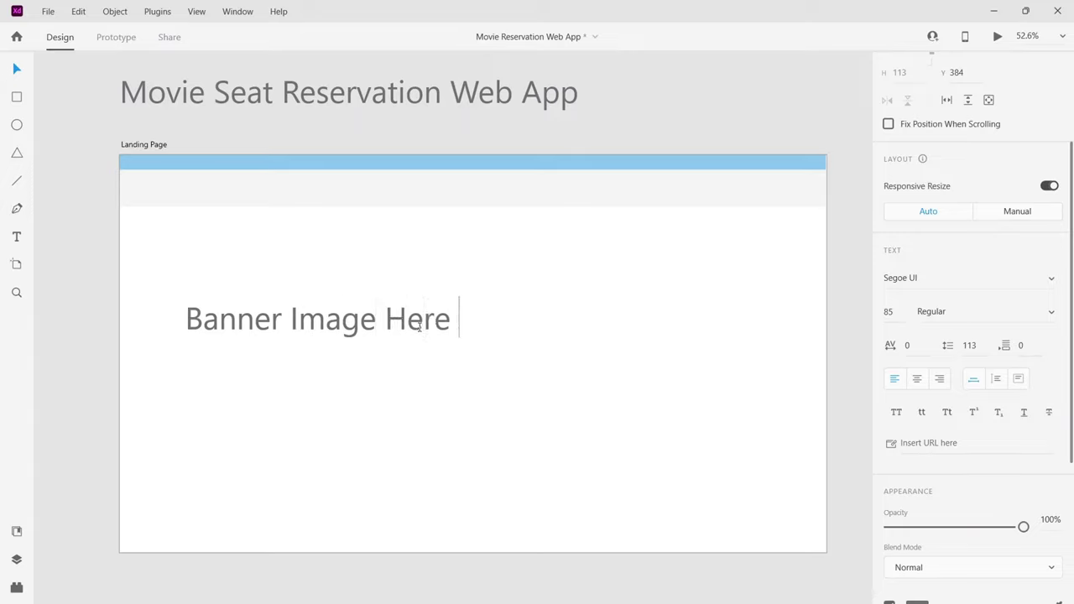
key("BackSpace")
key("Escape")
left_click_drag(300, 329, 491, 379)
Lock the large white rectangle behind the banner placeholder text.
left_click(426, 409)
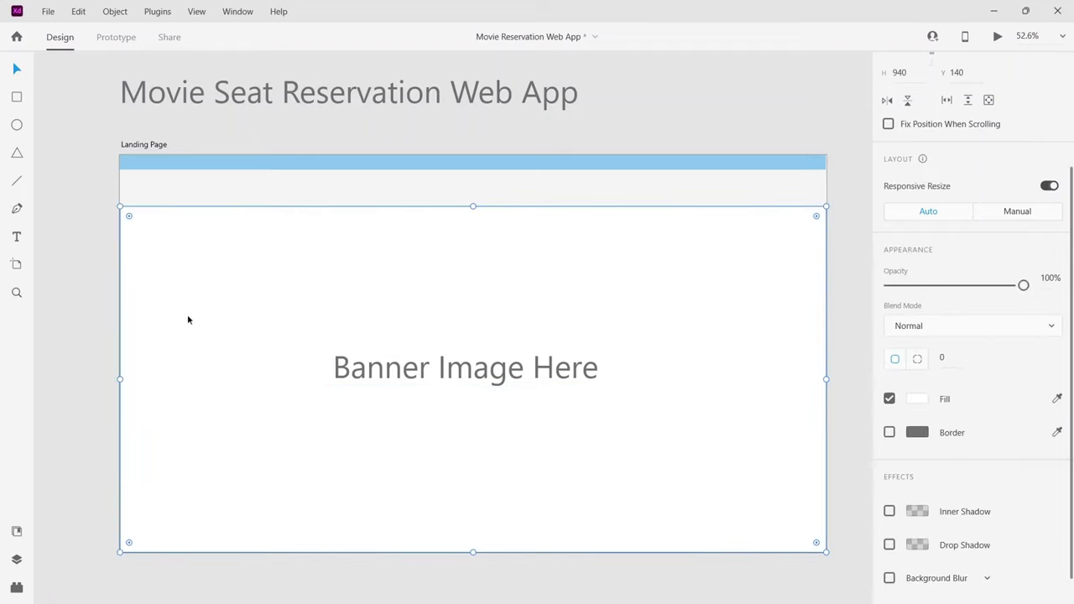
left_click(81, 316)
left_click(311, 304)
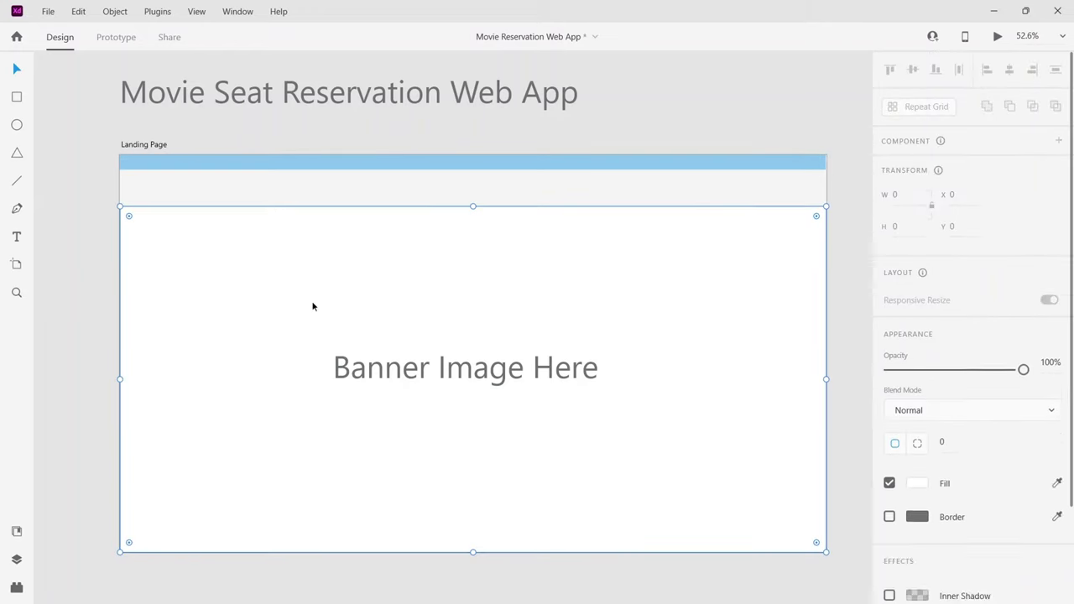
scroll(990, 428, "down", 4)
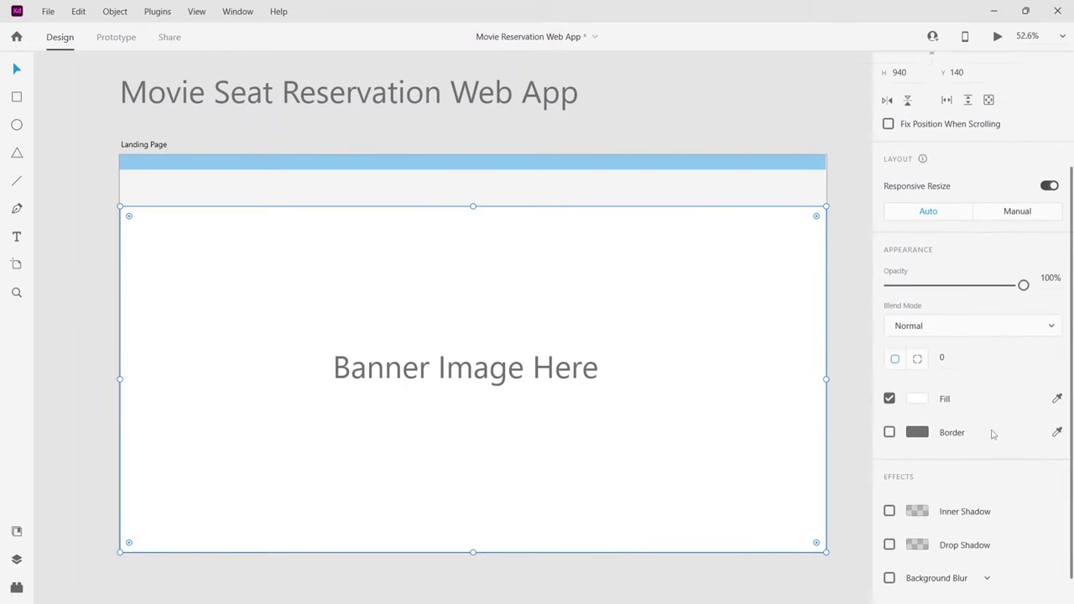
key("Escape")
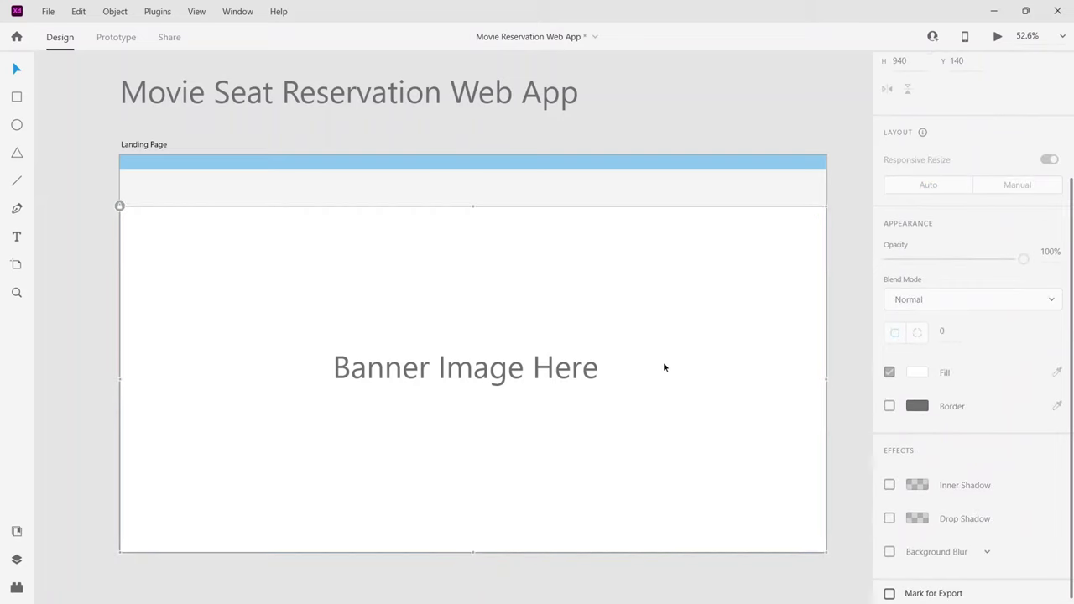
Move the "Banner Image Here" text slightly up in the white rectangle, to about X 582, Y 484.
left_click(188, 195)
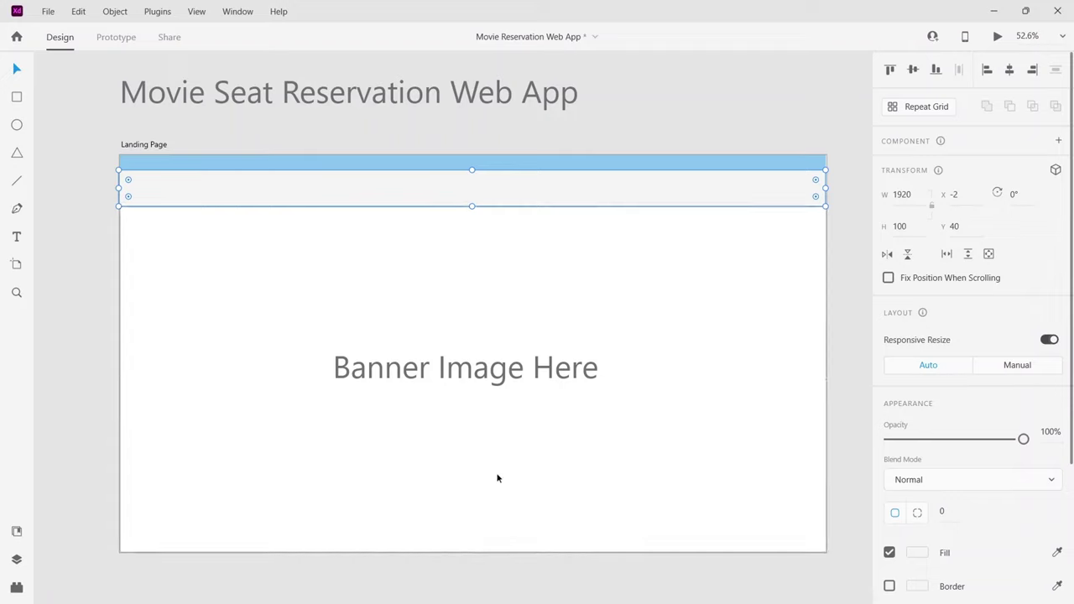
left_click(463, 370)
mouse_move(463, 370)
left_mouse_down()
mouse_move(463, 232)
mouse_move(456, 374)
mouse_move(465, 398)
mouse_move(466, 360)
left_mouse_up()
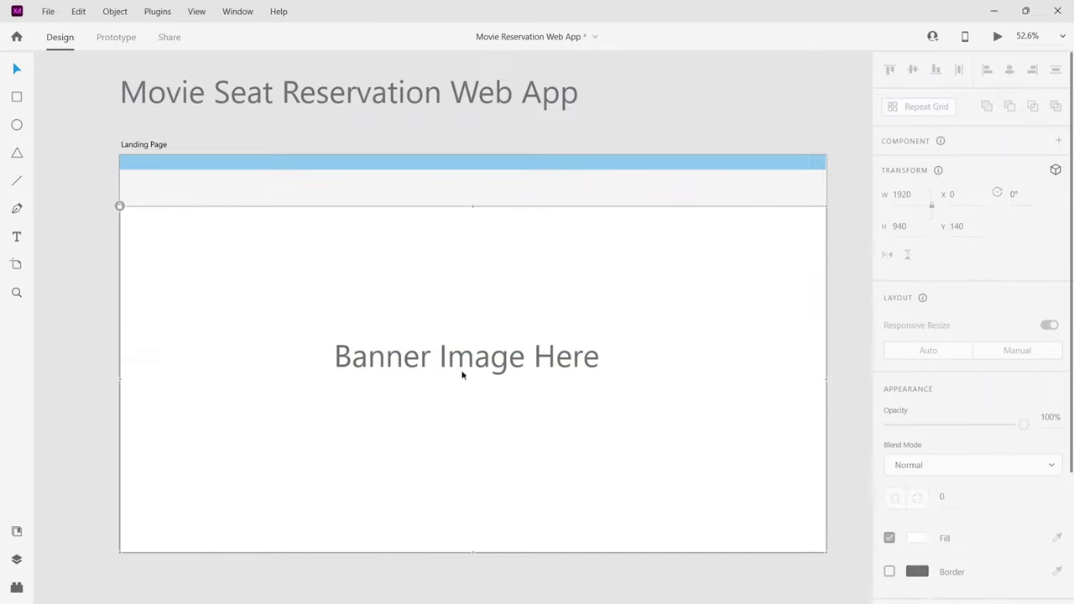
Duplicate the "Banner Image Here" text into the light grey header bar, centre-align it and place it at about X 566, Y 40.
left_click(463, 360)
left_click_drag(463, 360, 460, 195, "alt")
double_click(460, 195)
type("Na")
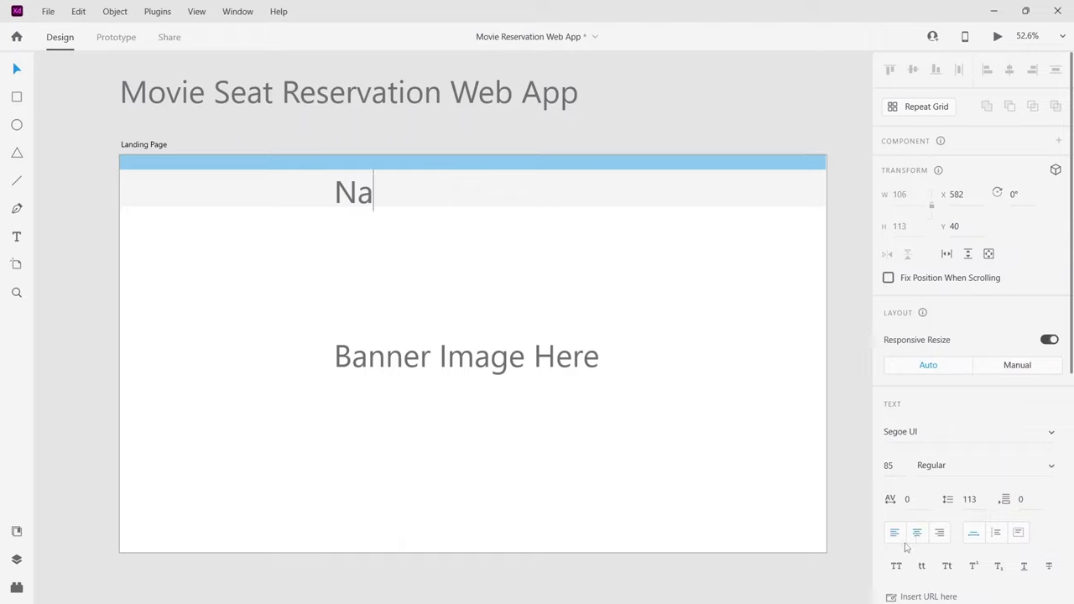
key("BackSpace")
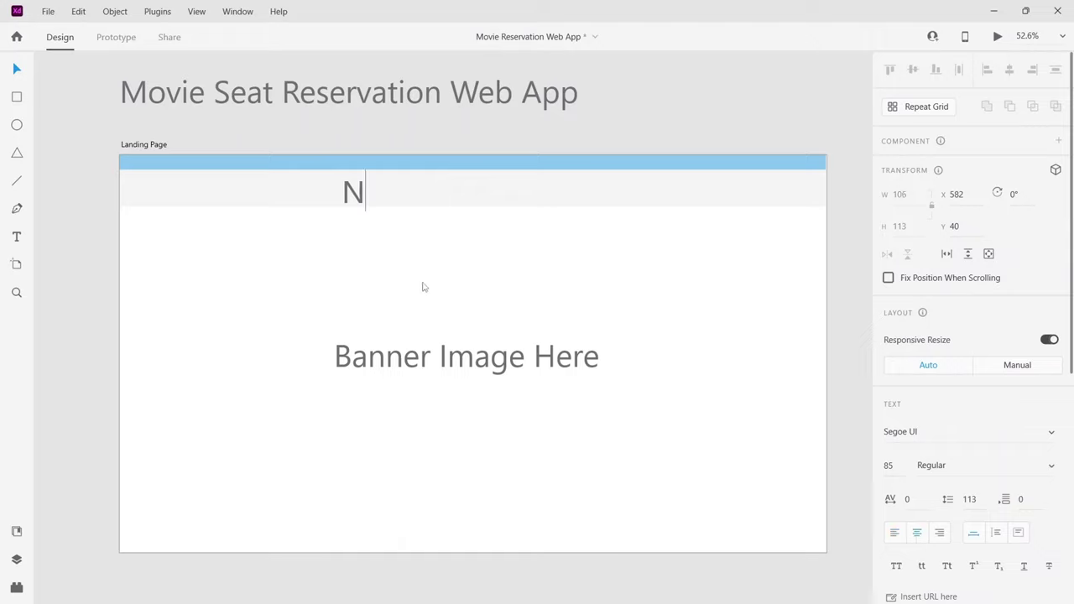
key("ctrl+z")
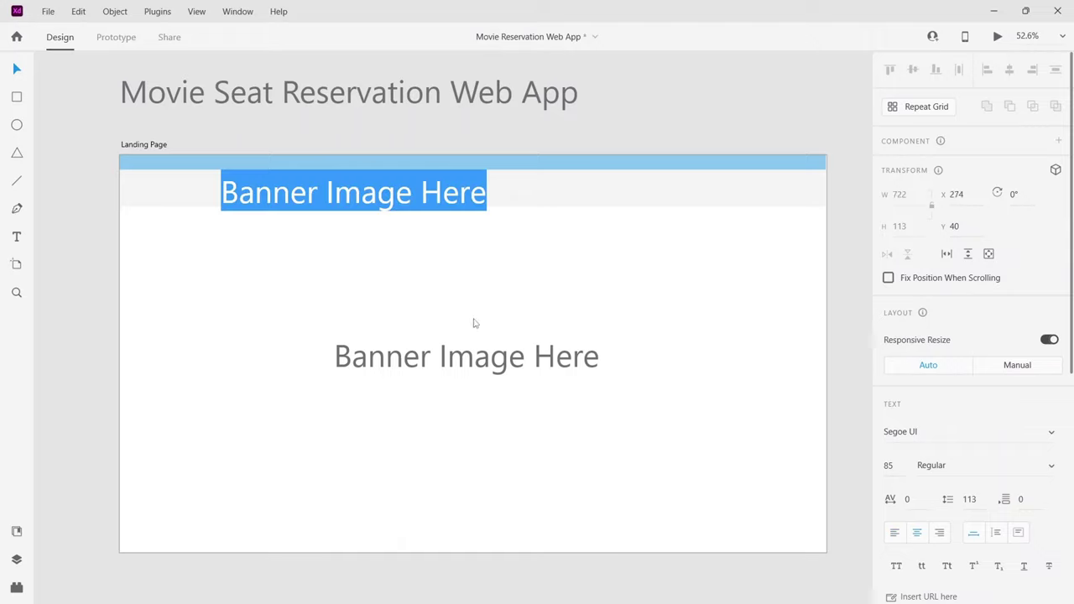
key("Escape")
left_click_drag(383, 195, 491, 195)
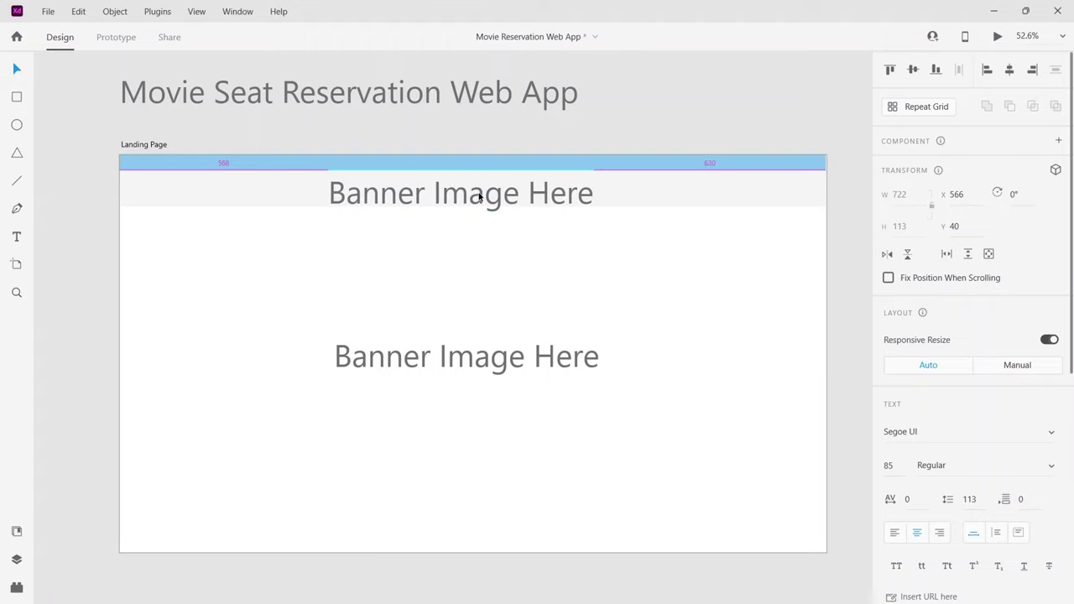
Change the copied text in the header bar to "NavBar" and scale it down to font size 57.
key("Return")
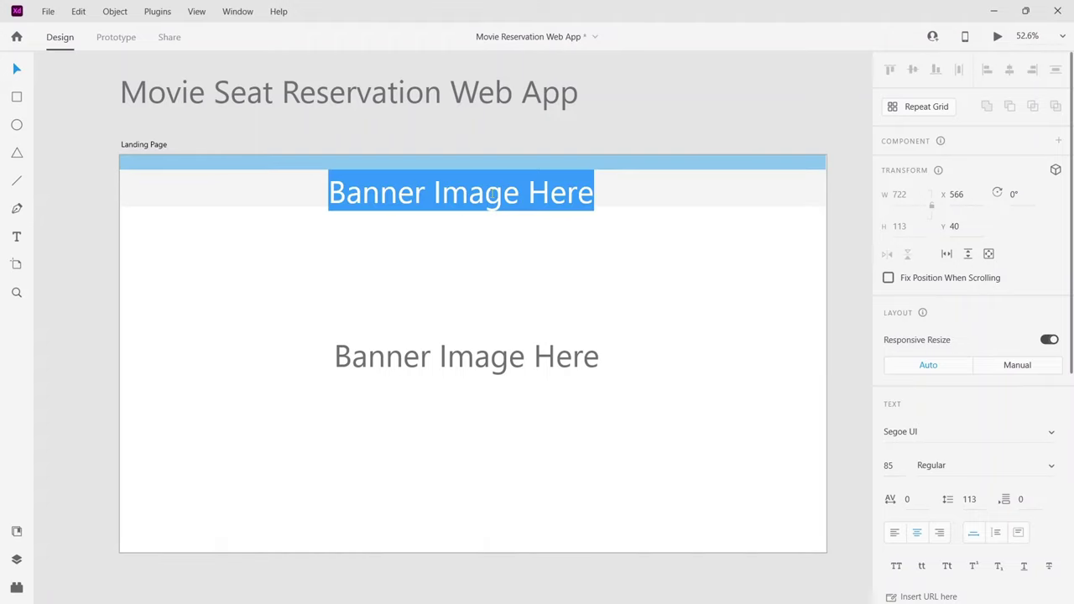
type("Nav")
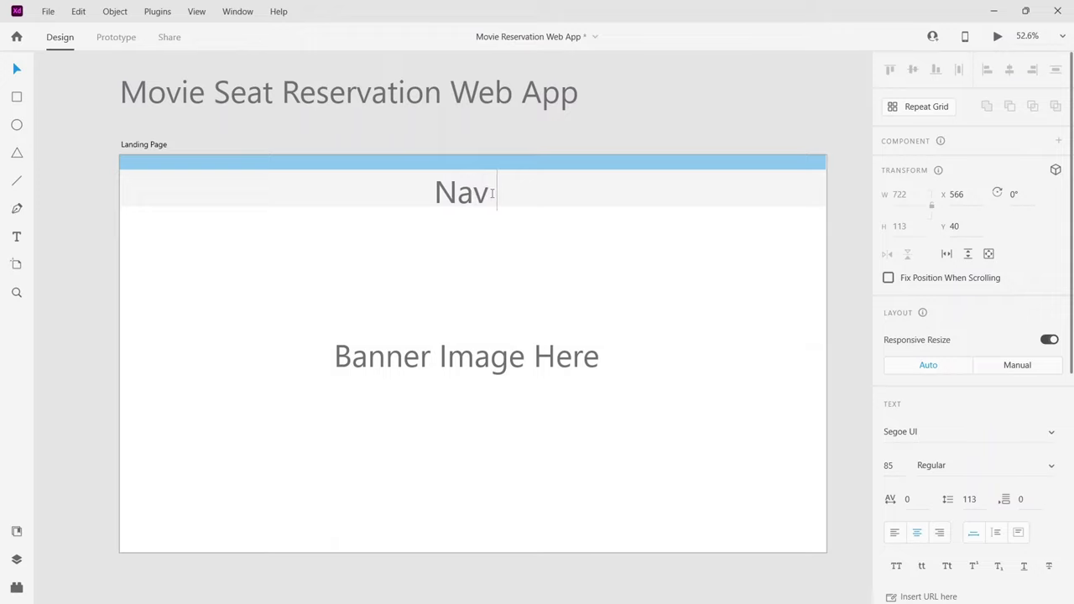
type(" Bar")
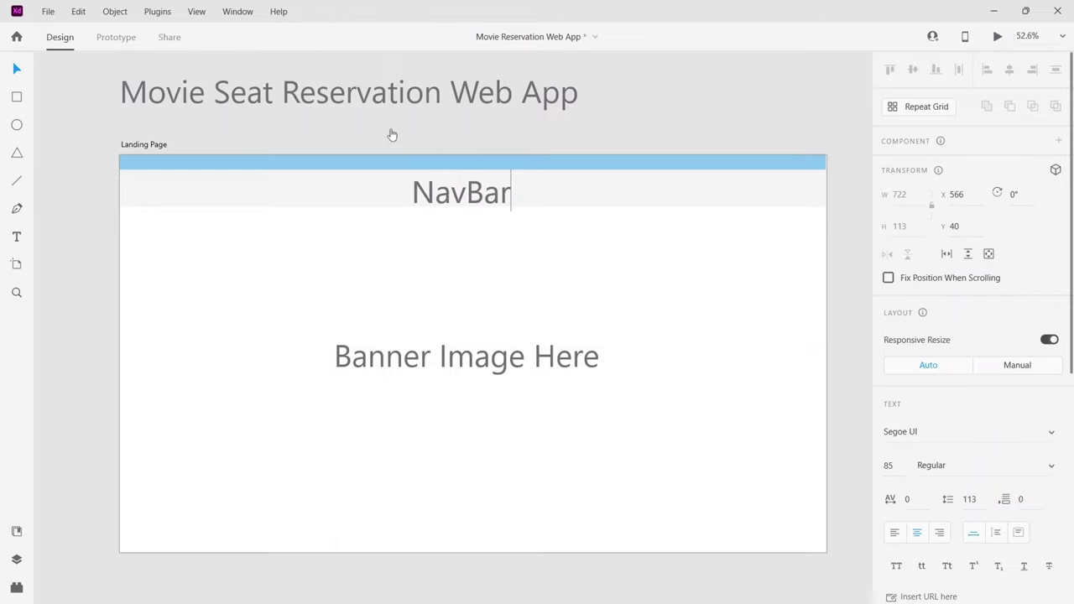
key("Escape")
left_click_drag(460, 211, 462, 192)
Duplicate the "NavBar" text onto the blue bar at about Y -18 and change the copy's text to "Announcements".
scroll(461, 193, "up", 5)
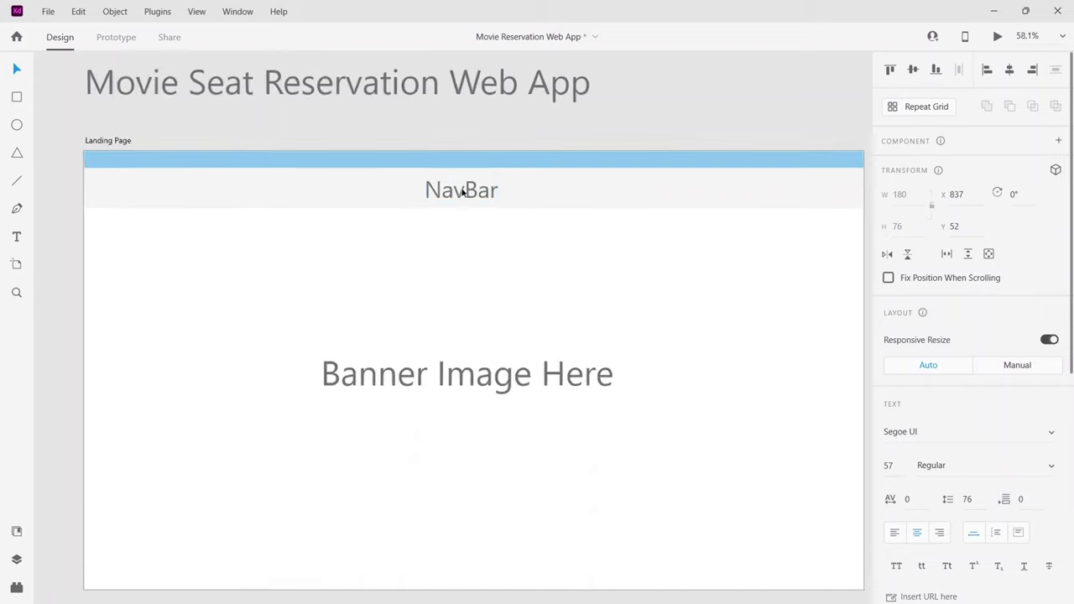
left_click_drag(461, 192, 450, 95, "alt")
double_click(450, 94)
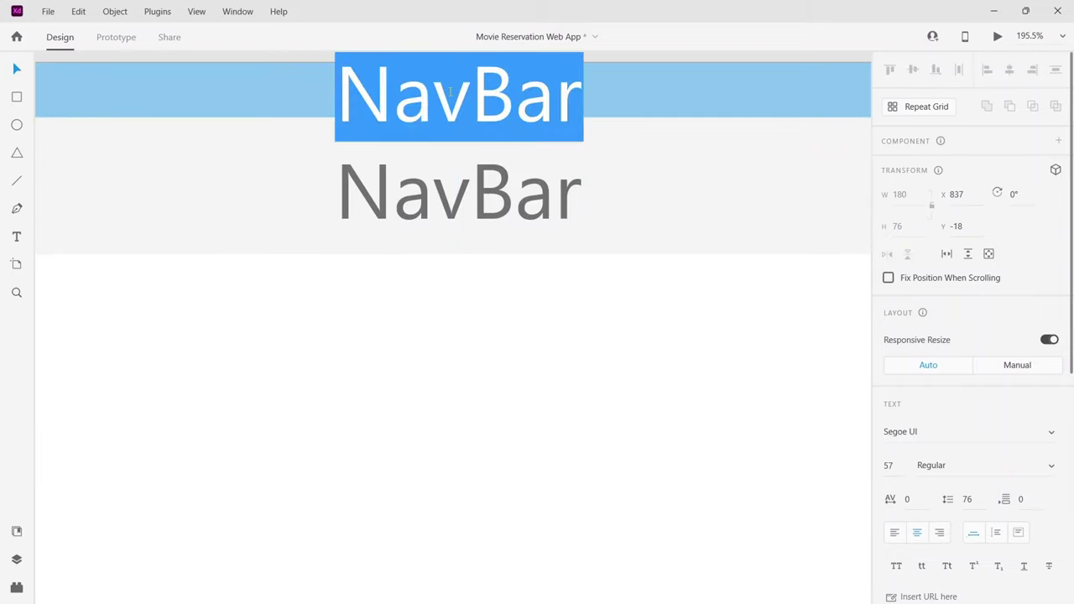
type("Announ")
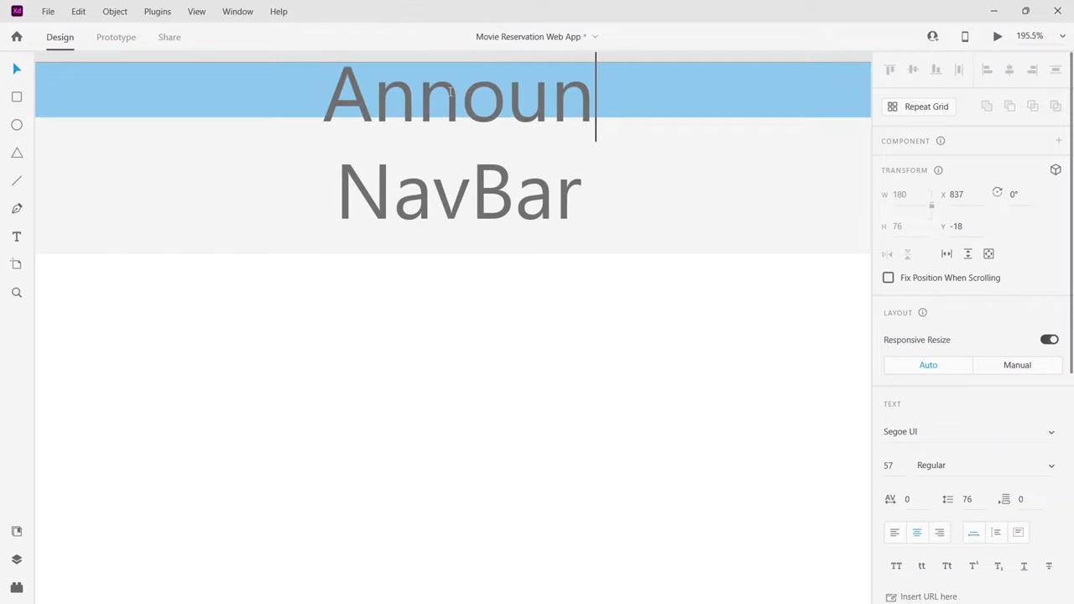
type("c")
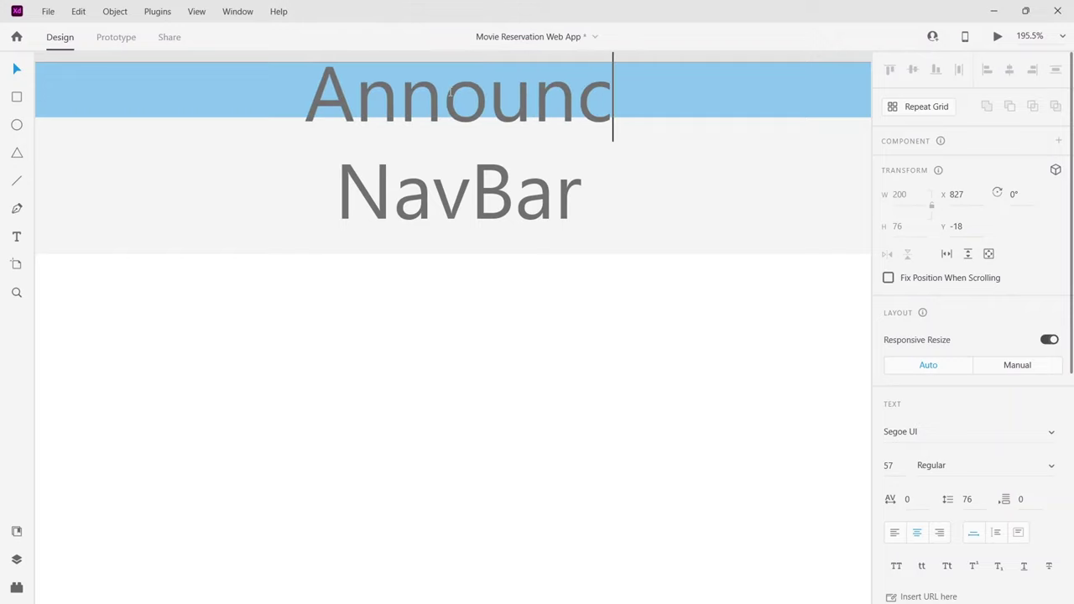
type("ment")
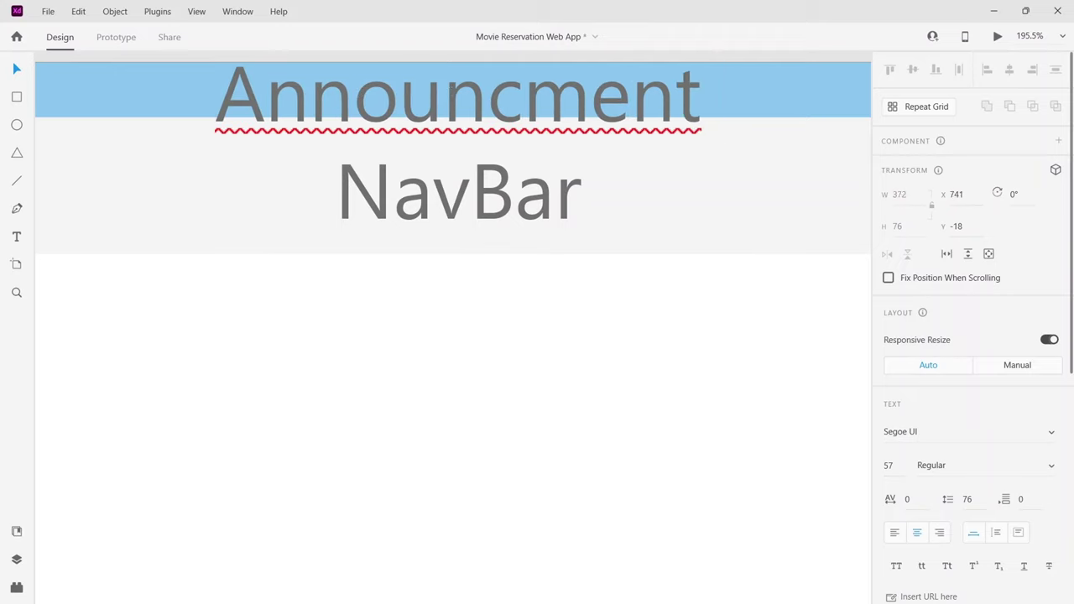
right_click(488, 118)
left_click(488, 156)
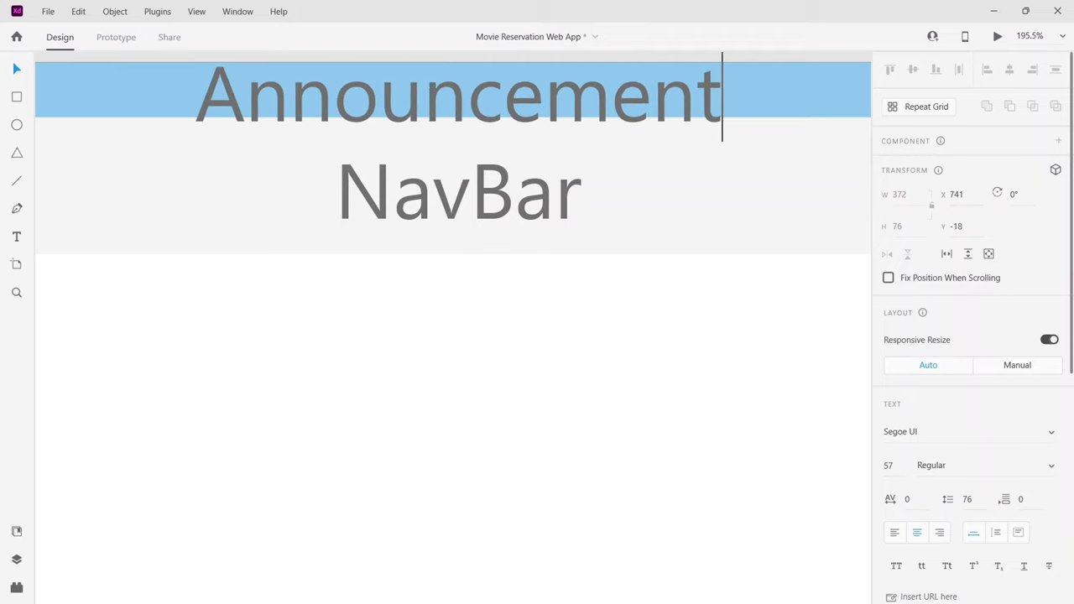
type("s")
key("Escape")
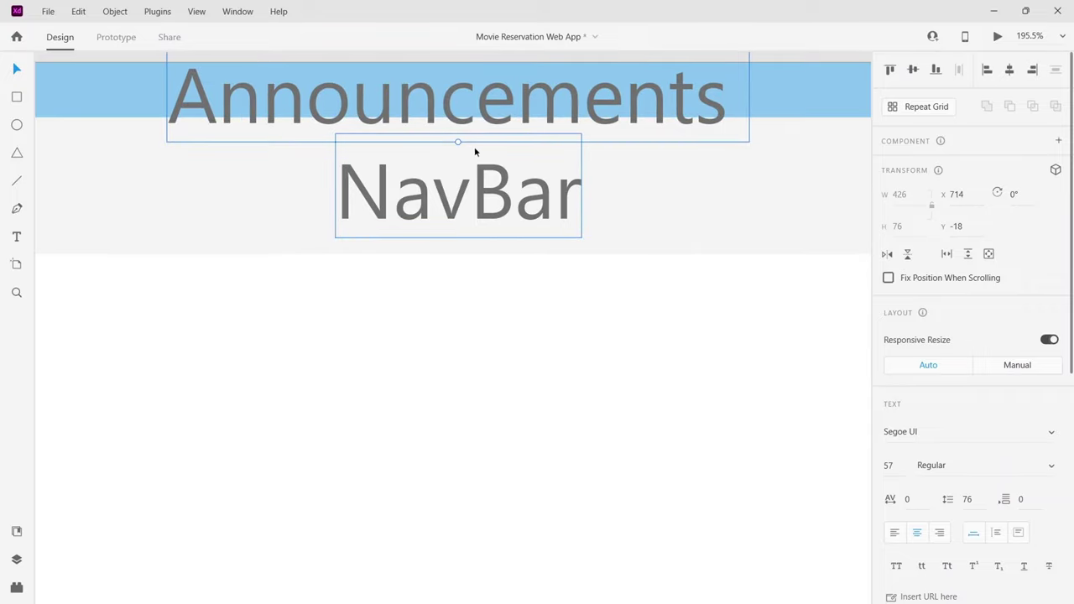
Scale down the "Announcements" text to fit inside the blue bar.
left_click_drag(458, 144, 489, 98)
left_click(491, 352)
key("ctrl+0")
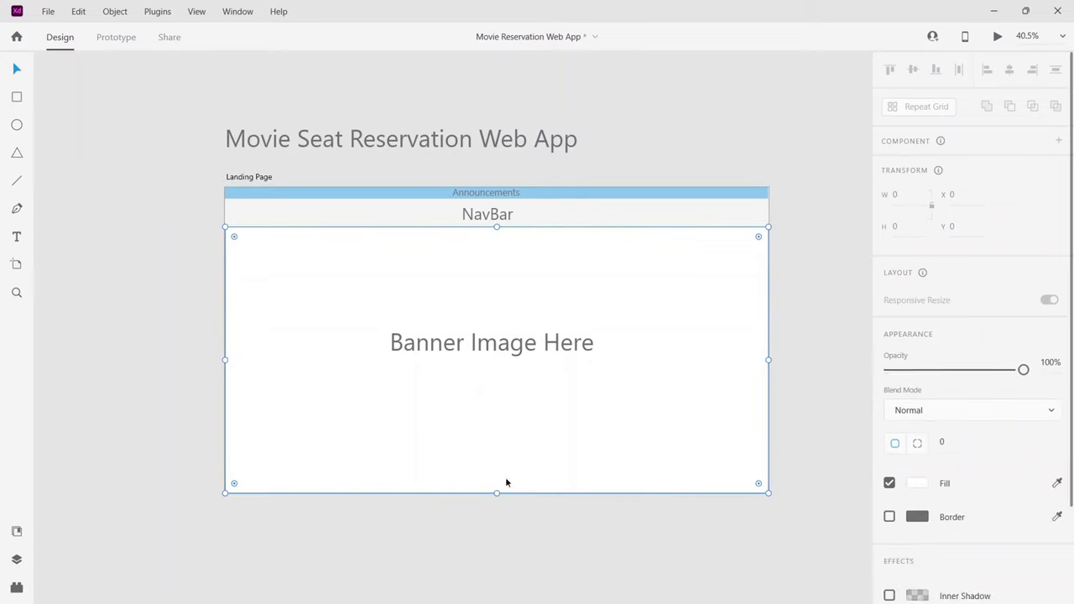
Shorten the banner rectangle from its lower edge and extend the Landing Page artboard downward to a height of about 1429.
left_click_drag(496, 492, 496, 465)
left_click(470, 513)
left_click(470, 489)
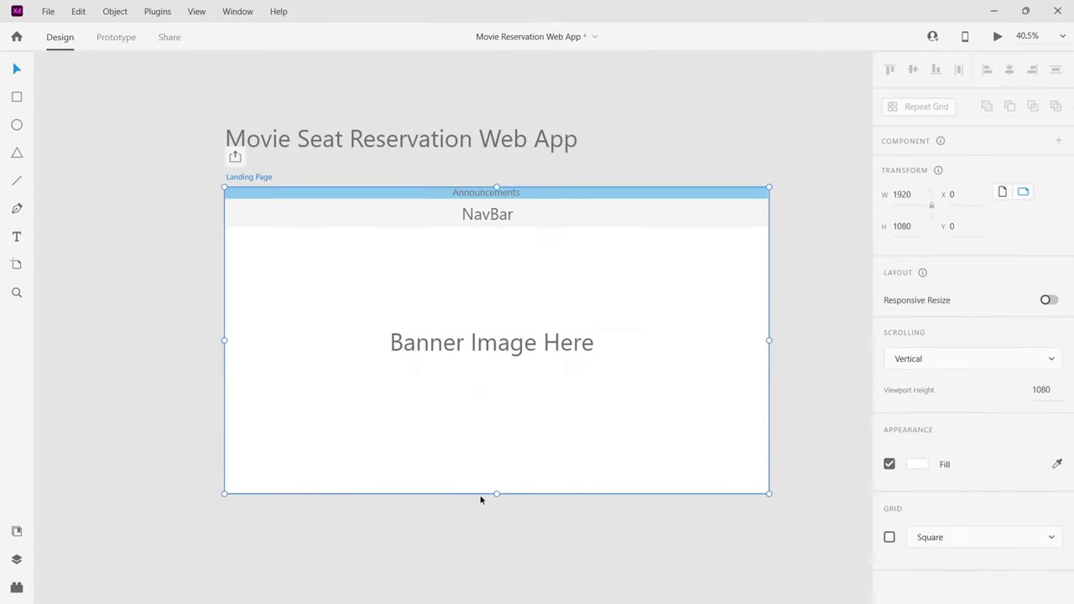
left_click_drag(497, 496, 489, 589)
Adjust the banner rectangle's lower edge to give it a height of about 819.
left_click(475, 444)
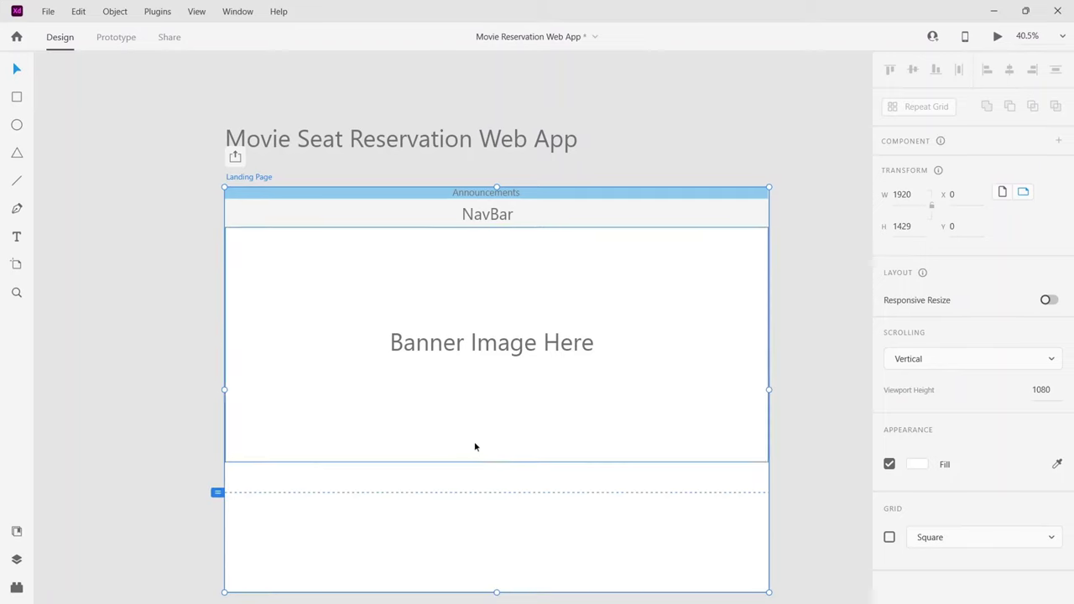
left_click_drag(496, 462, 497, 466)
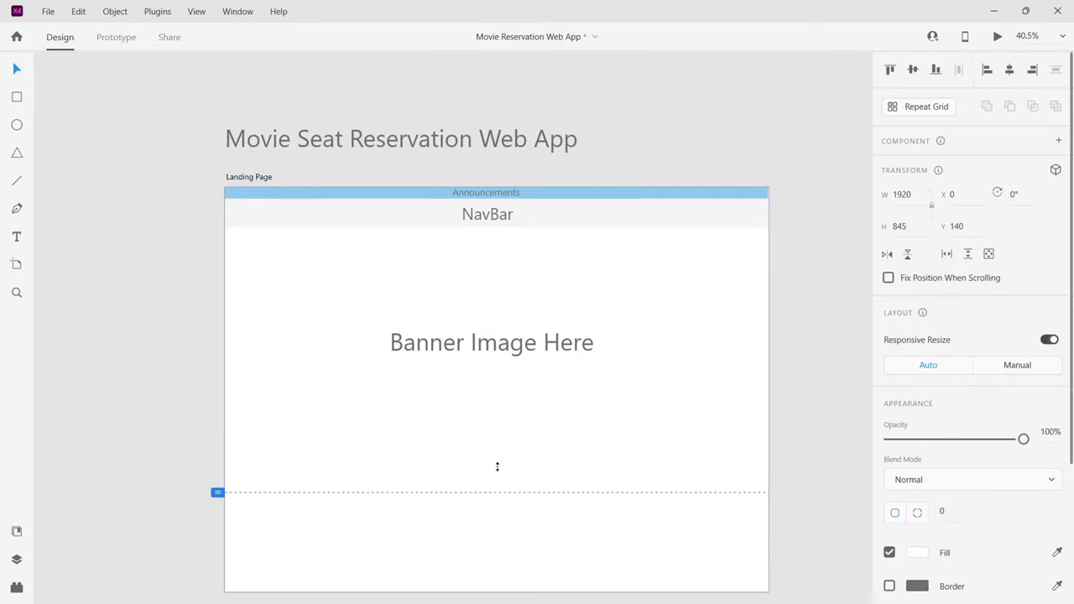
left_click_drag(495, 530, 490, 523)
key("Escape")
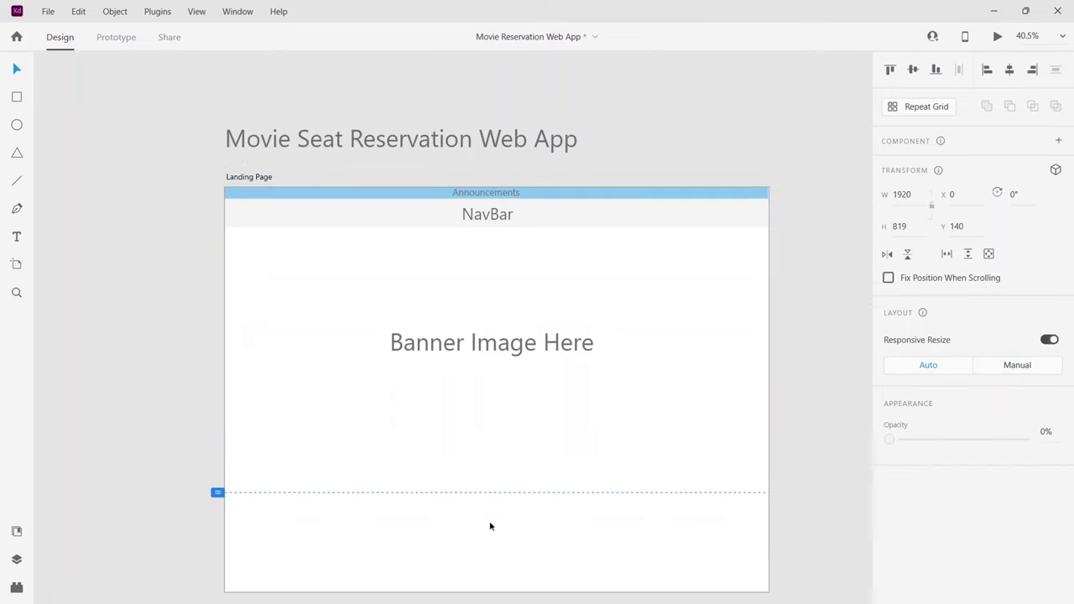
Fill the banner rectangle with the light grey sampled from the canvas around the artboard.
left_click(352, 425)
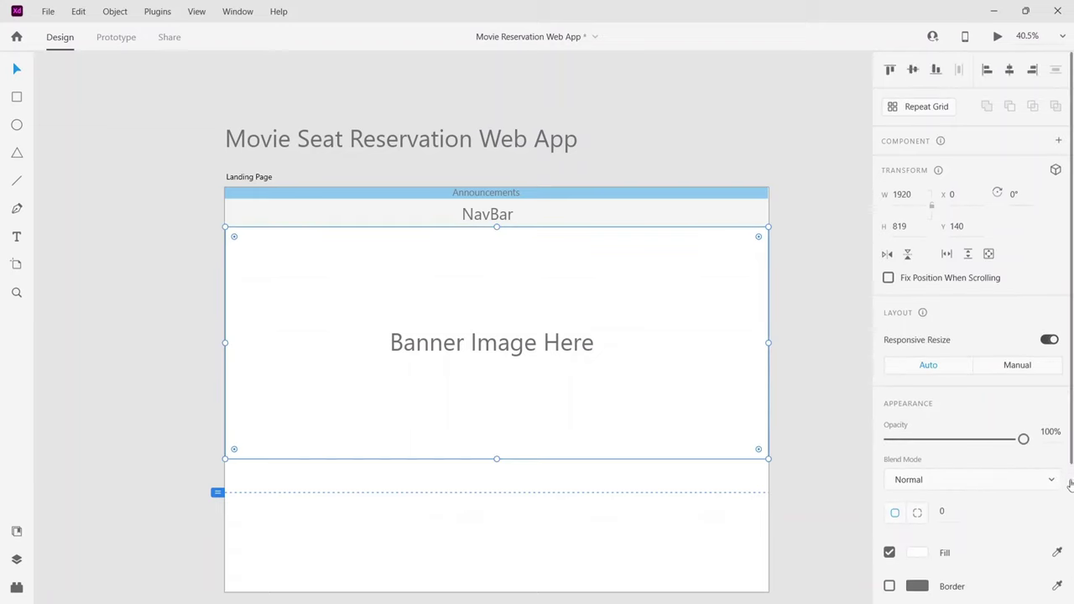
scroll(1045, 438, "down", 4)
left_click(1055, 364)
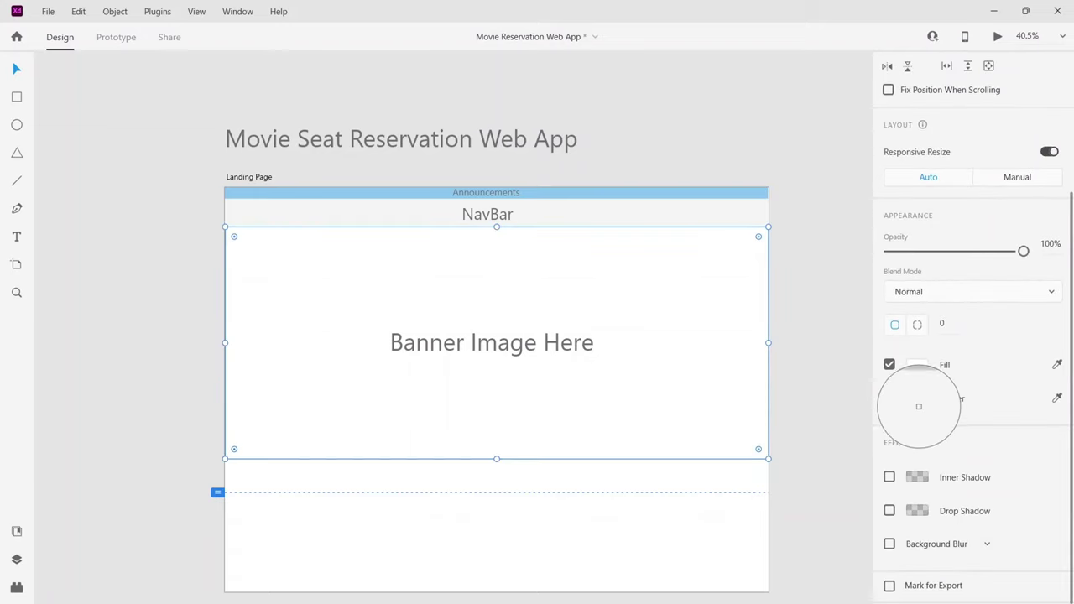
left_click(916, 400)
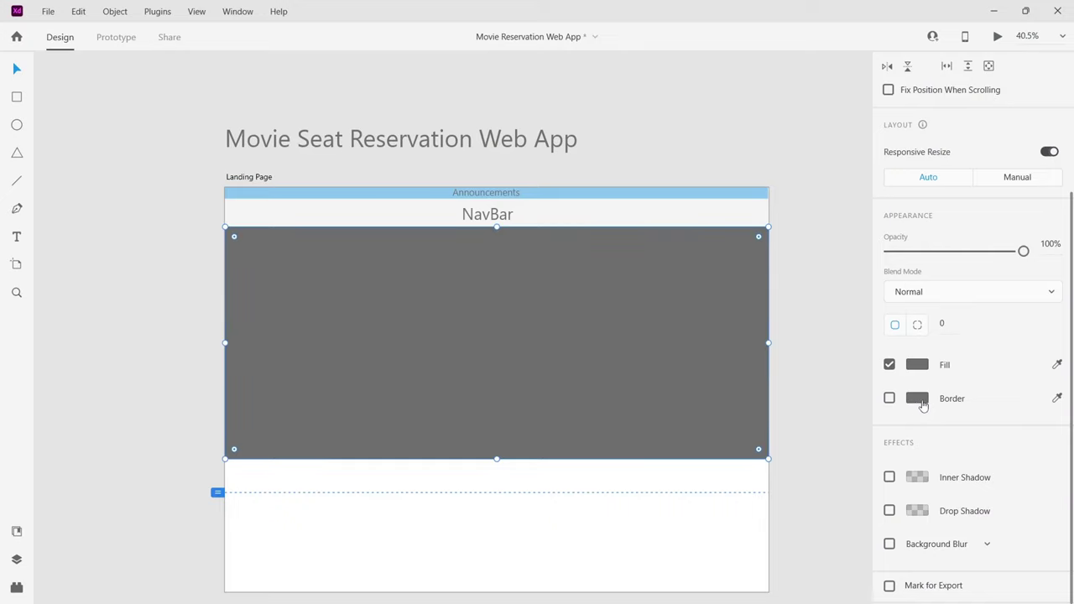
left_click(1057, 364)
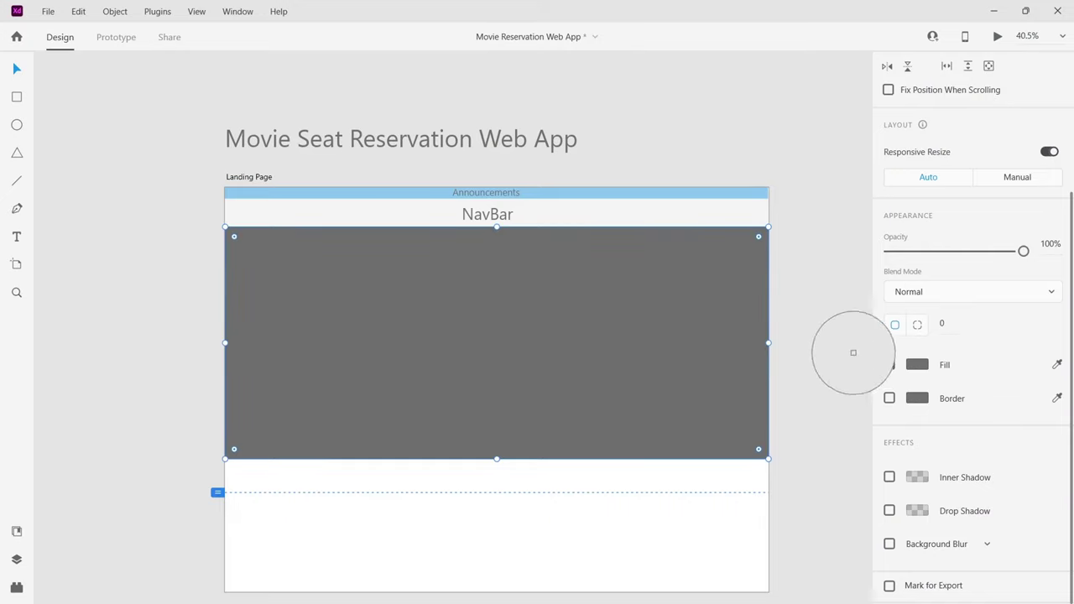
left_click(839, 394)
left_click(810, 494)
Duplicate the grey banner rectangle to the artboard's lower end and shorten the copy to about 470 high, starting at Y 959.
scroll(811, 494, "down", 1)
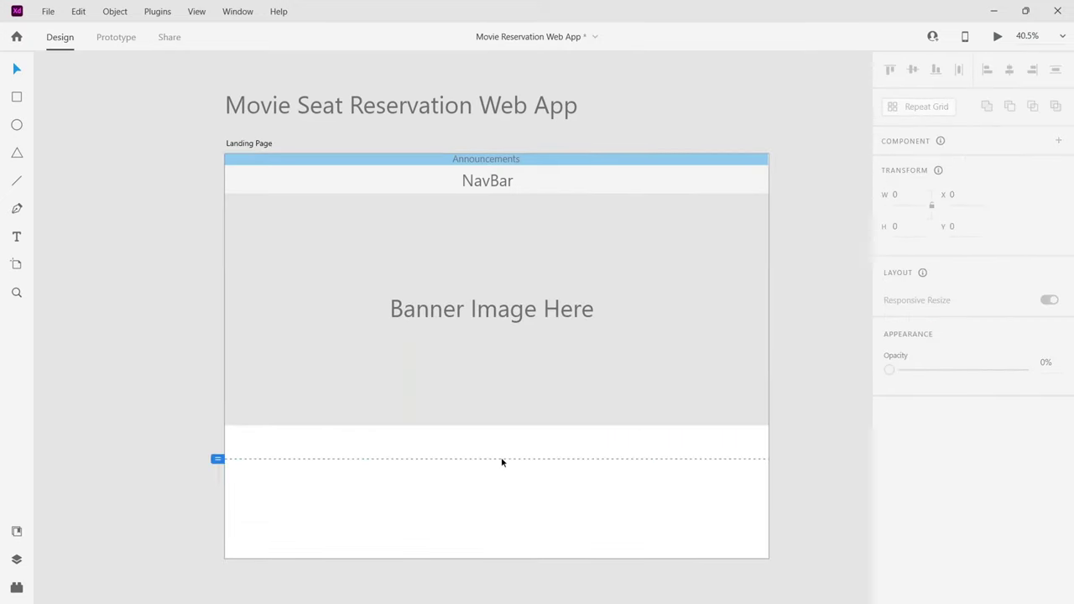
scroll(411, 527, "down", 1)
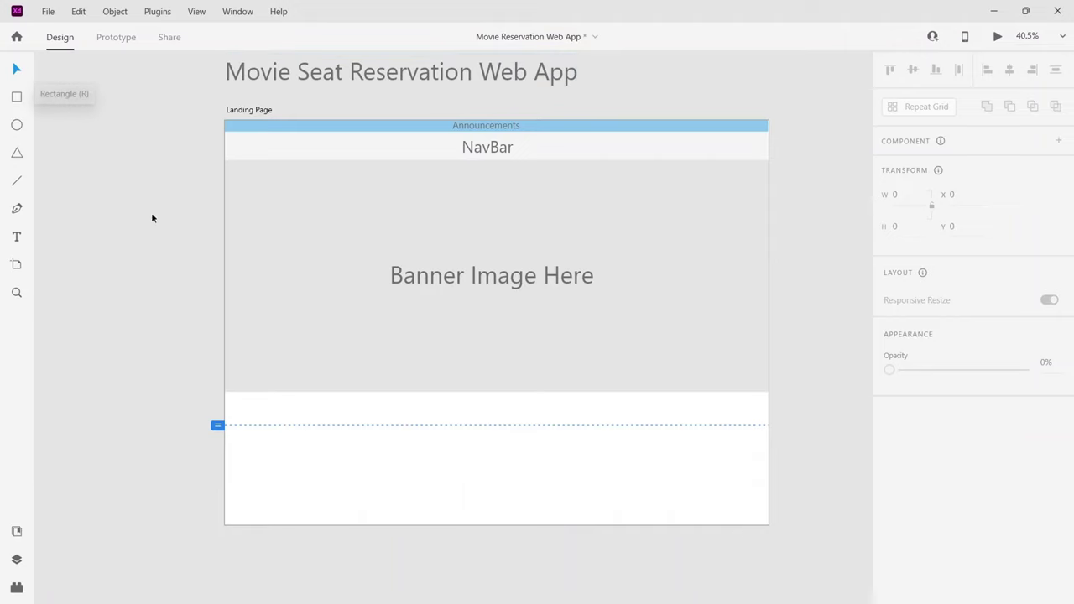
left_click(285, 310)
left_click_drag(284, 312, 291, 442)
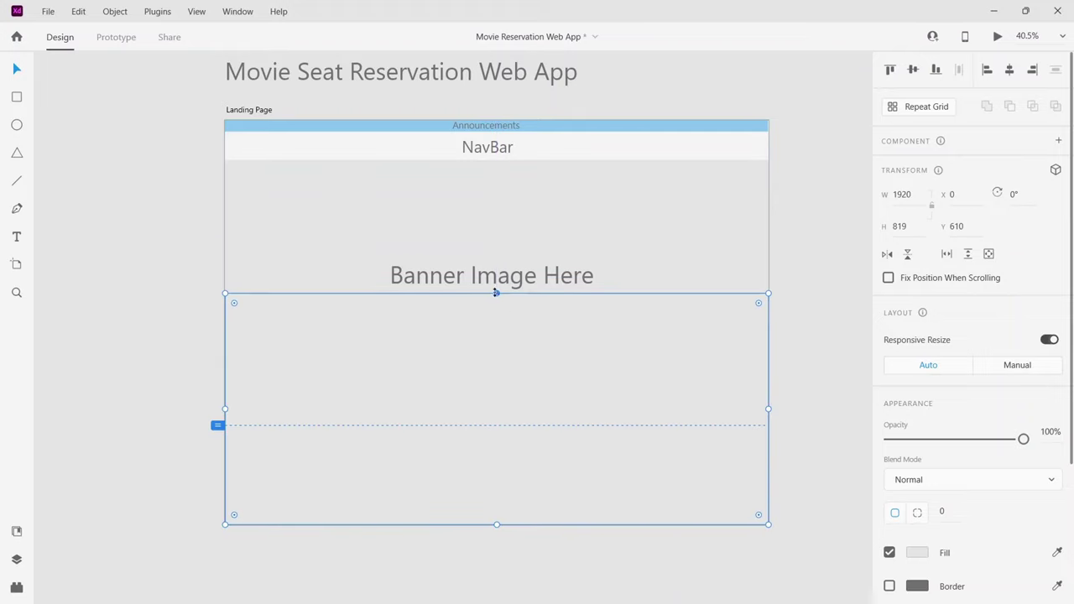
left_click_drag(496, 293, 494, 391)
Fill the rectangle below the banner with an off-white colour.
scroll(994, 485, "down", 3)
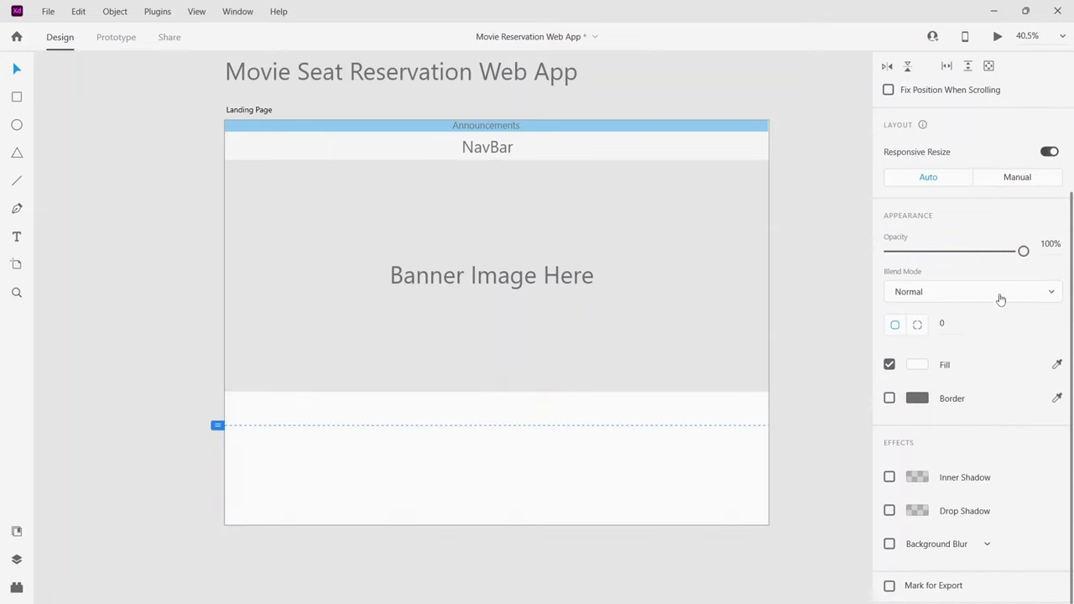
left_click(844, 463)
left_click(541, 455)
Centre-align the "Banner Image Here" text and duplicate it into the off-white section at about X 582, Y 1110.
scroll(522, 369, "down", 1)
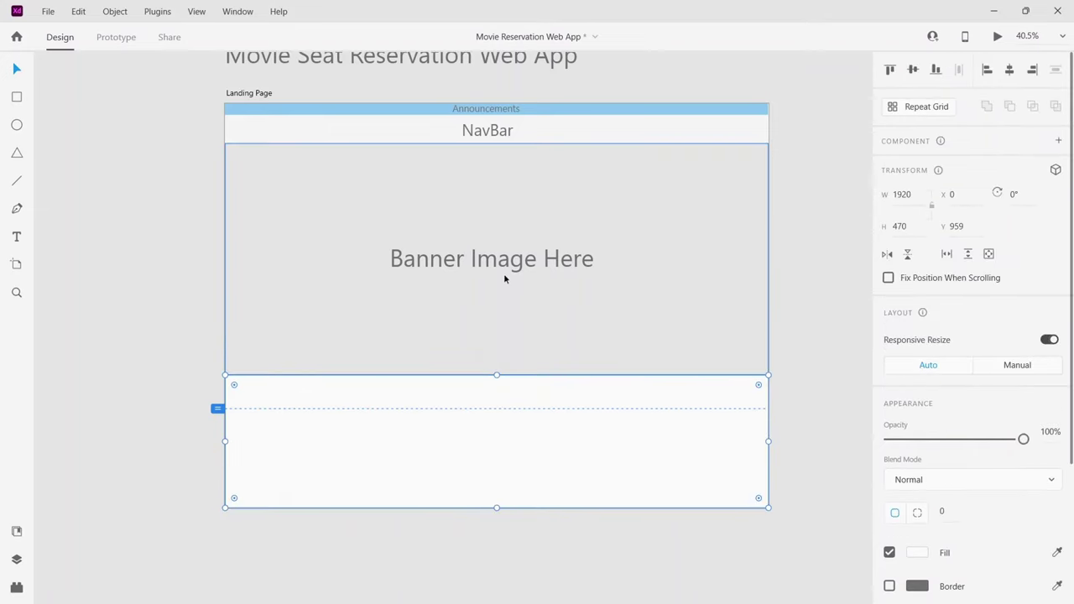
left_click(504, 264)
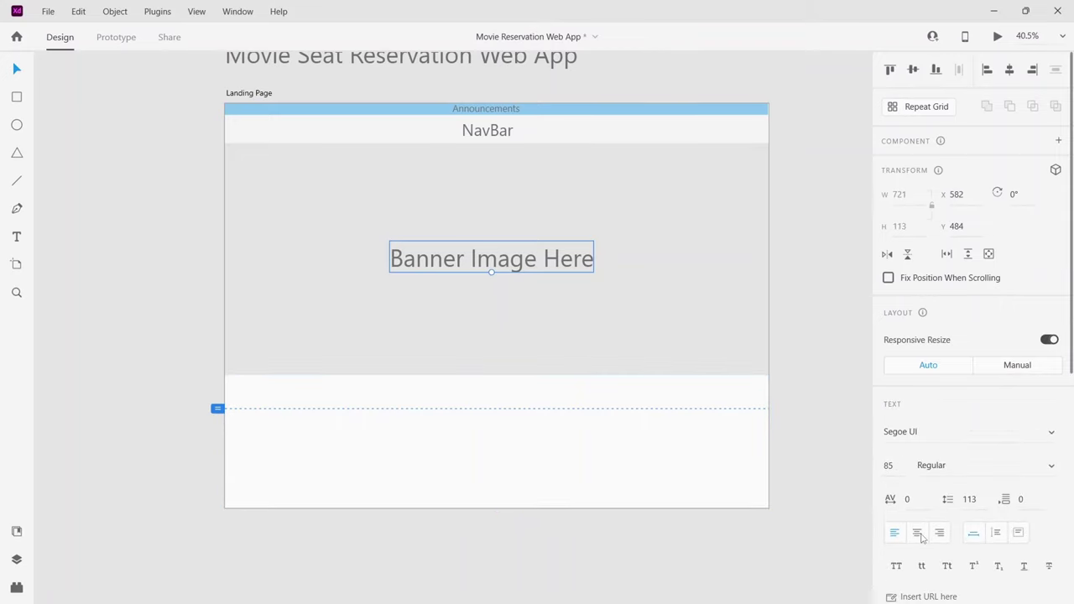
left_click(920, 535)
left_click_drag(465, 259, 488, 442)
Replace the duplicated "Banner Image Here" text in the off-white section with "Footer Section".
double_click(487, 442)
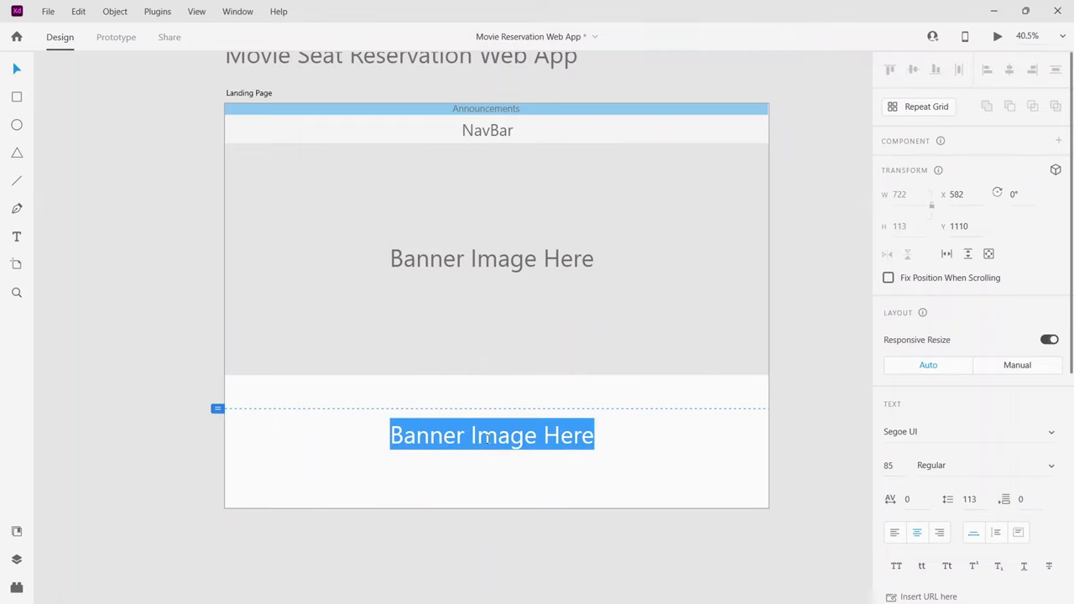
key("alt+Tab")
key("alt+Tab")
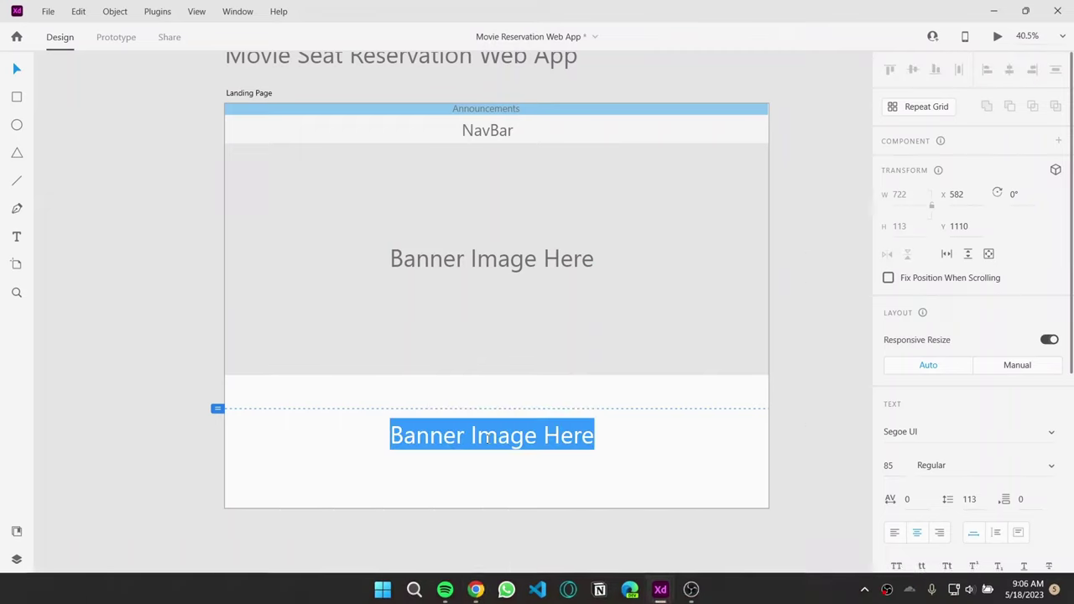
left_click(487, 437)
double_click(486, 438)
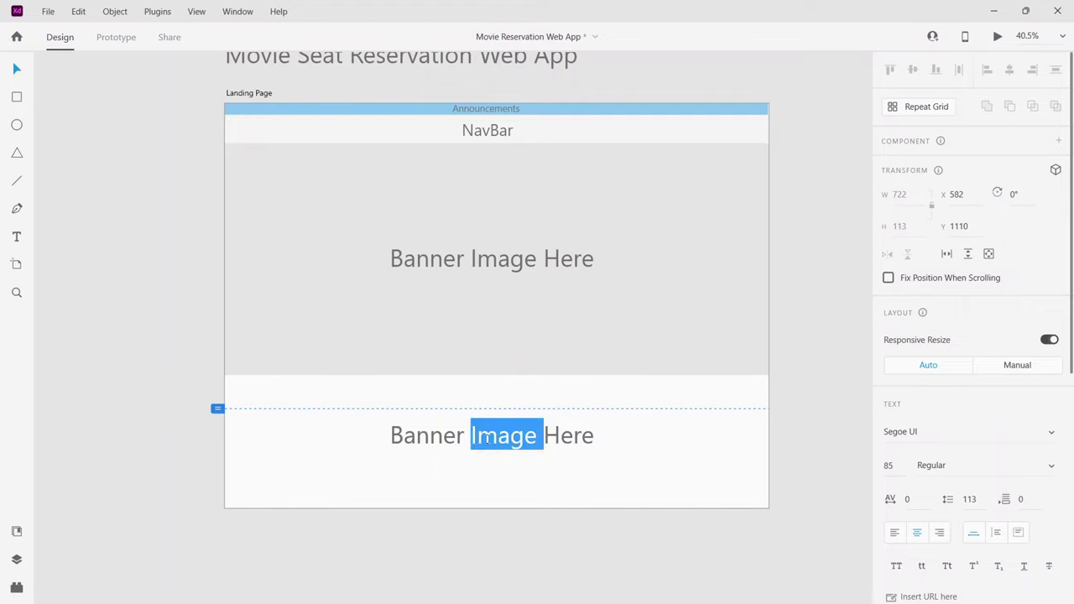
left_click(487, 437)
triple_click(487, 437)
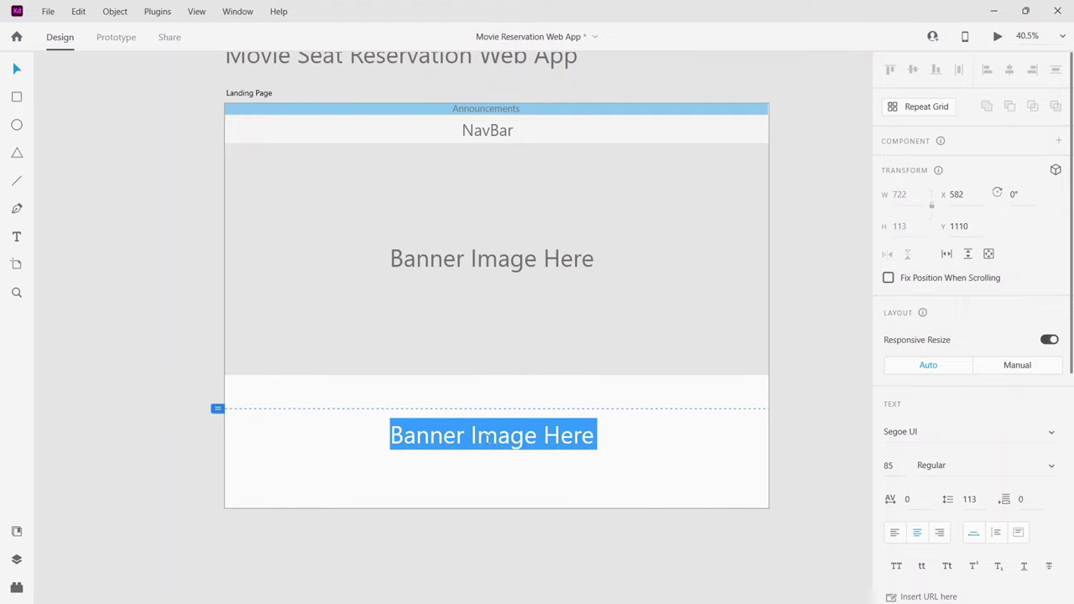
type("Footer Section")
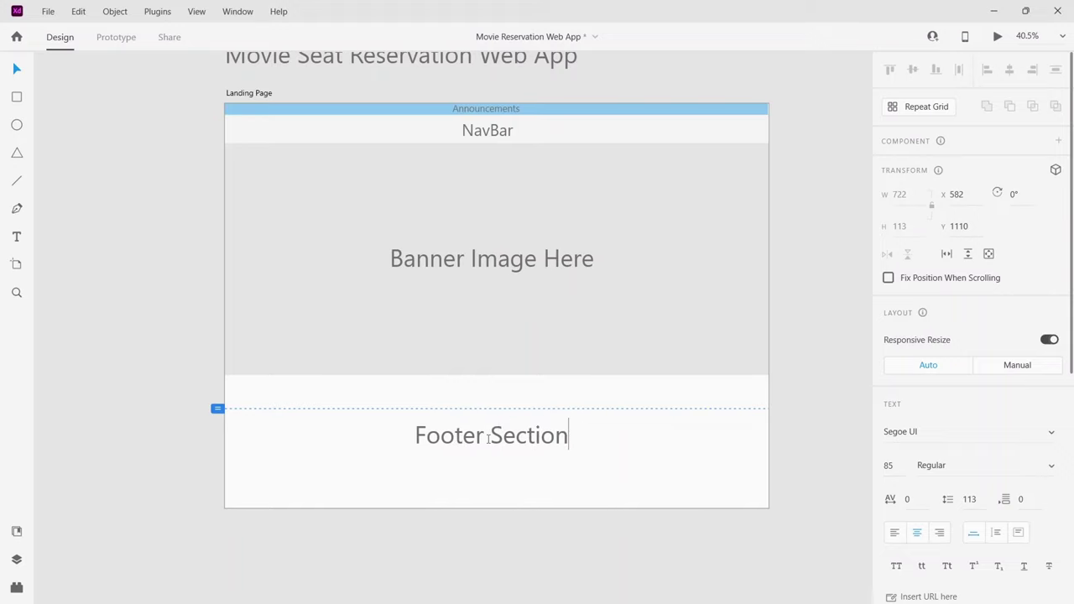
key("Escape")
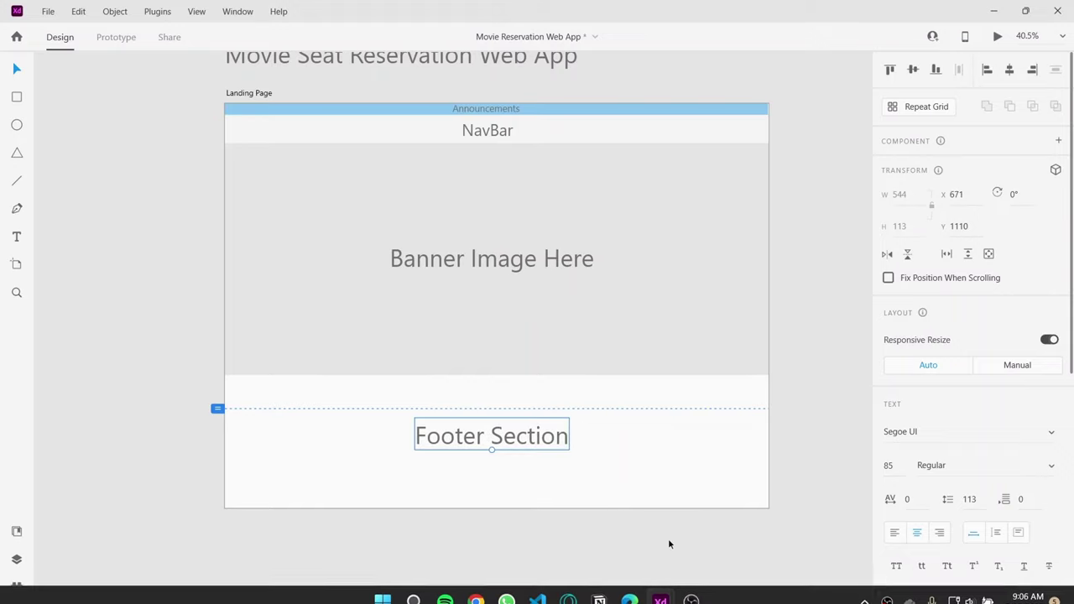
left_click(668, 544)
Duplicate the Landing Page artboard with all its sections beside the original.
scroll(668, 543, "right", 3)
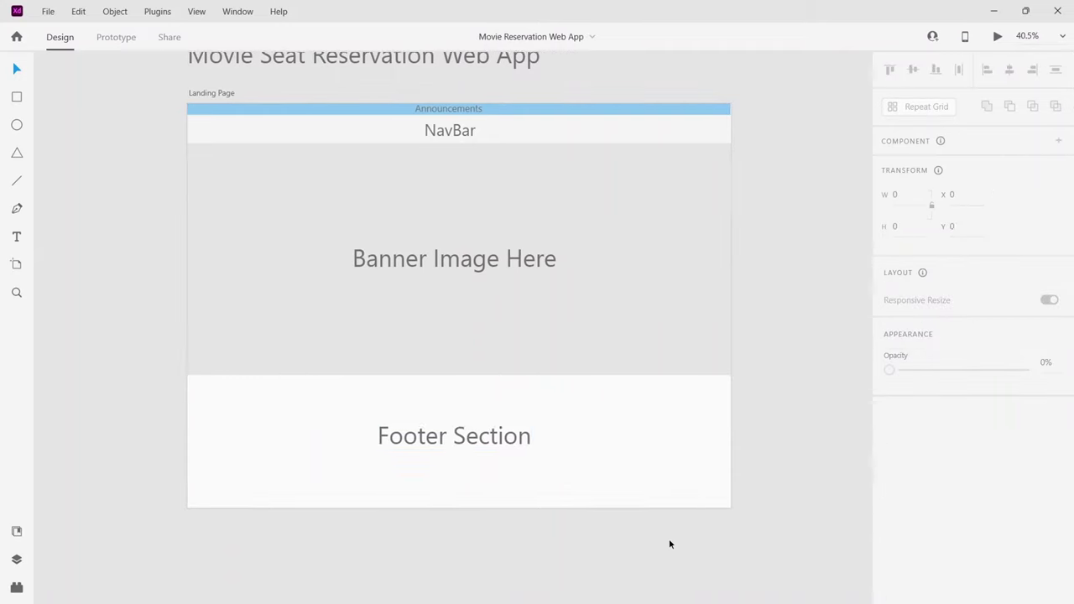
scroll(235, 95, "right", 2)
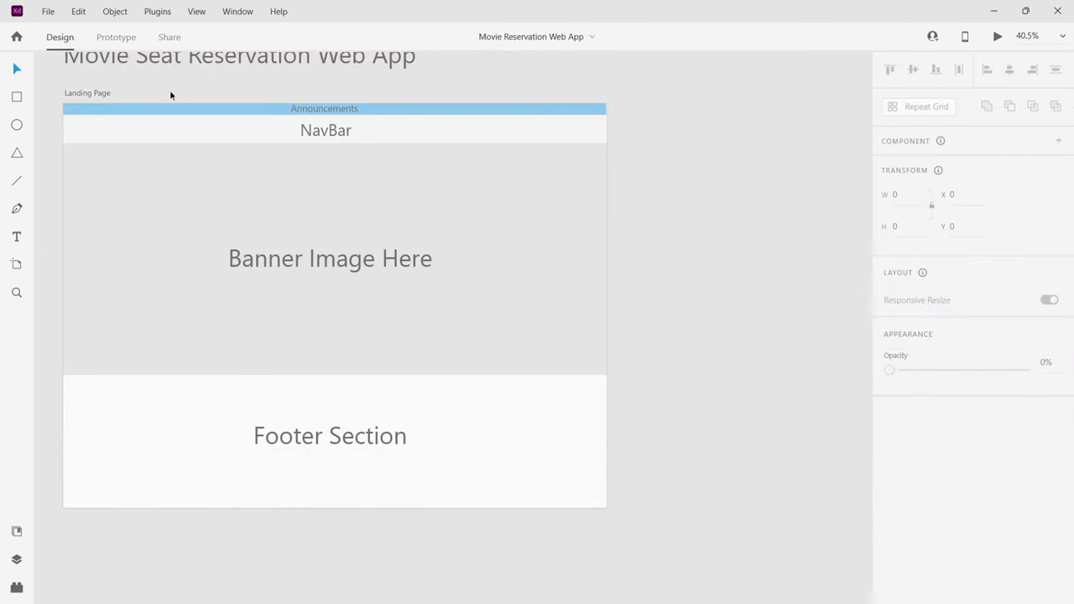
left_click(104, 92)
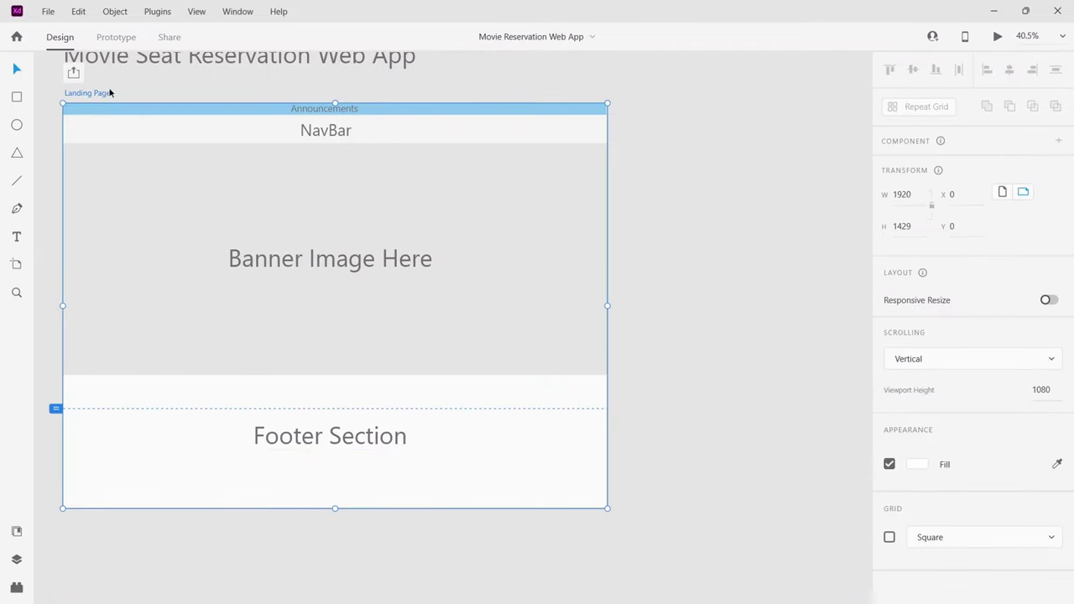
key("ctrl+d")
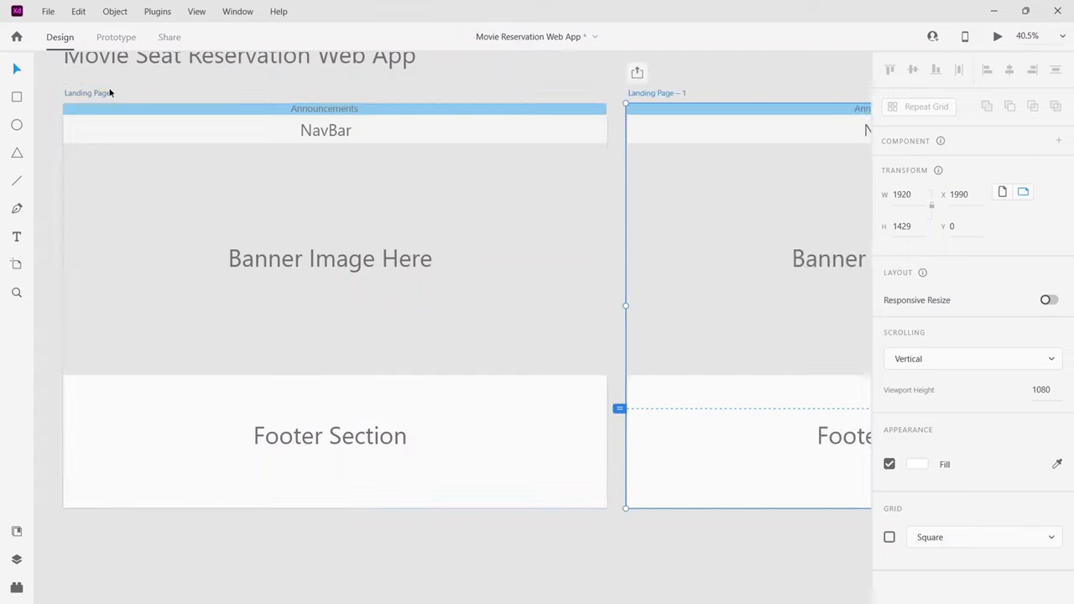
Duplicate the "NavBar" text on the copied artboard and place the copy near the navigation strip's left end at about X 122, Y 52.
left_click(503, 247)
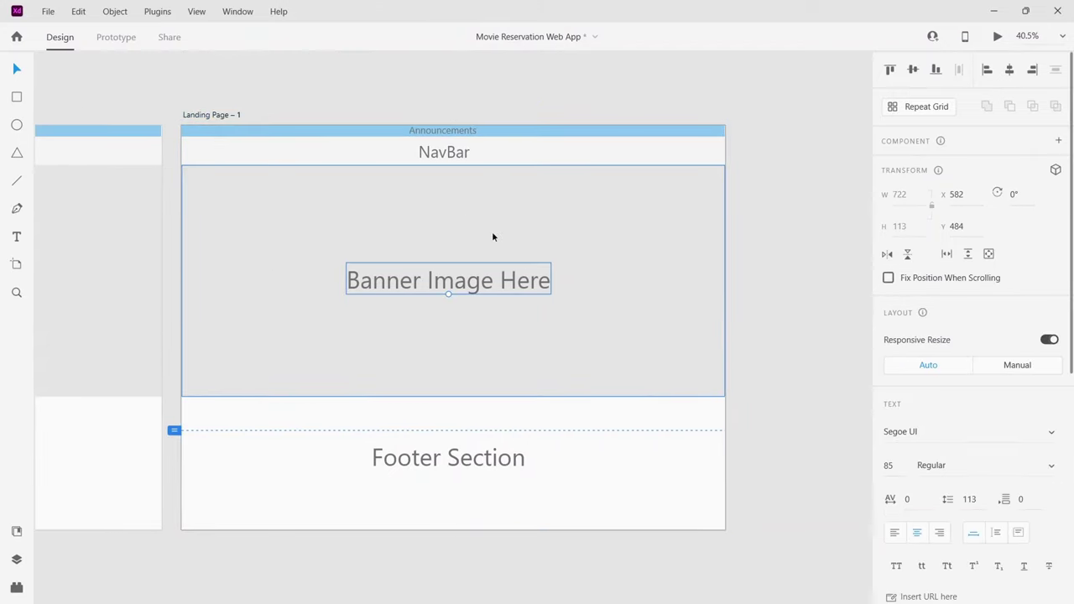
scroll(421, 156, "up", 1)
scroll(421, 156, "up", 4)
scroll(421, 151, "down", 4)
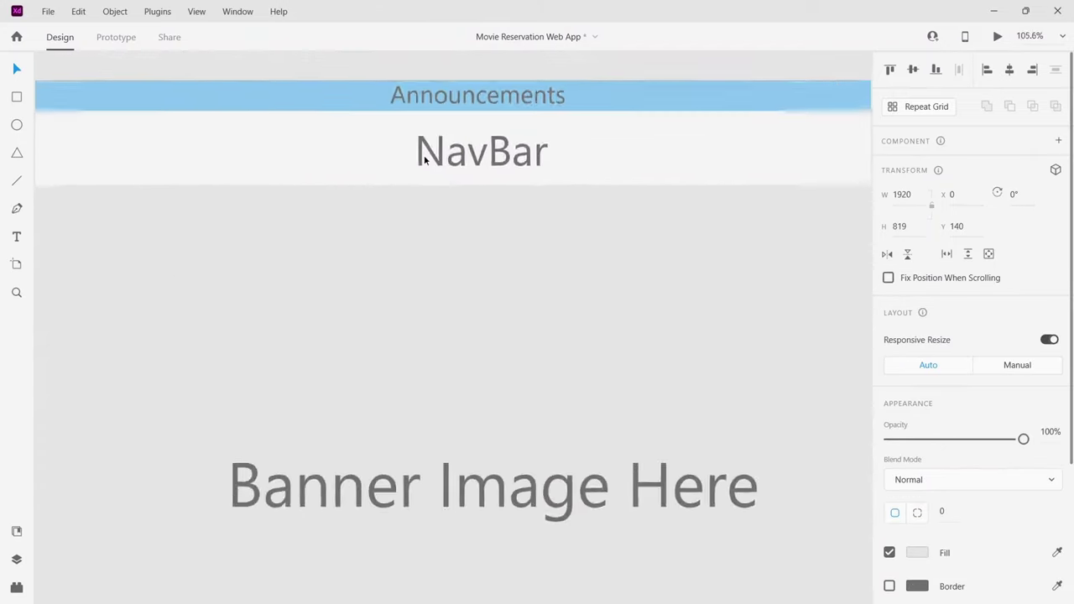
scroll(424, 154, "up", 1)
left_click(421, 154)
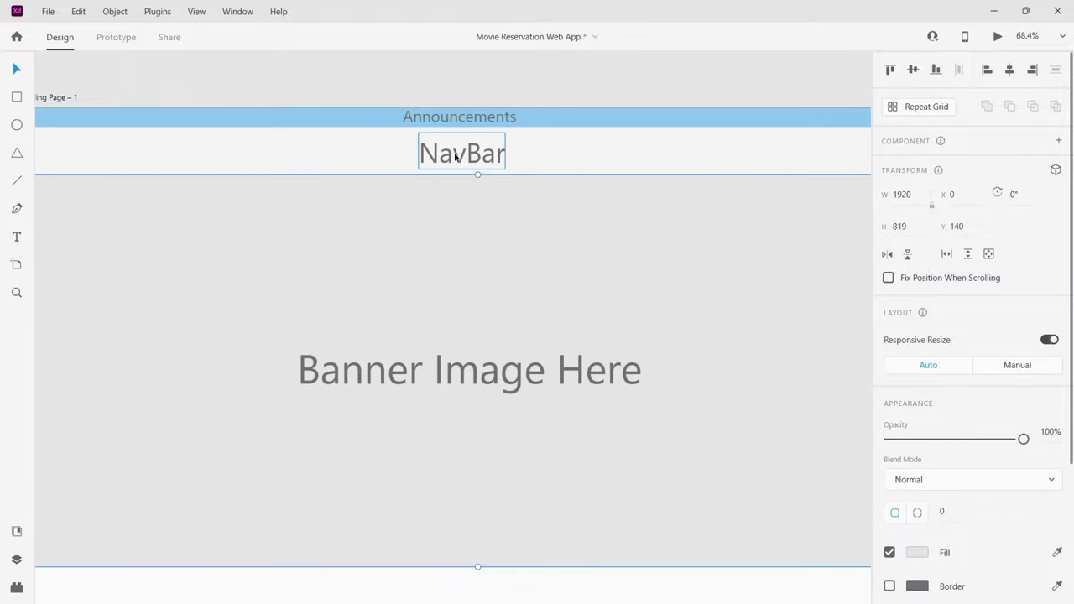
scroll(456, 159, "up", 2)
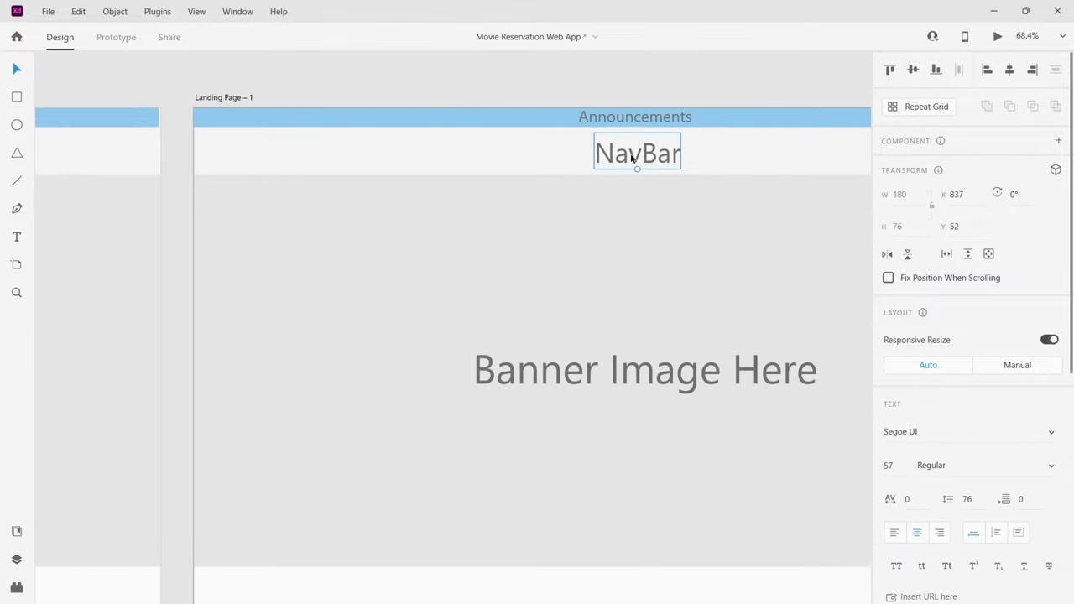
left_click_drag(632, 157, 282, 152)
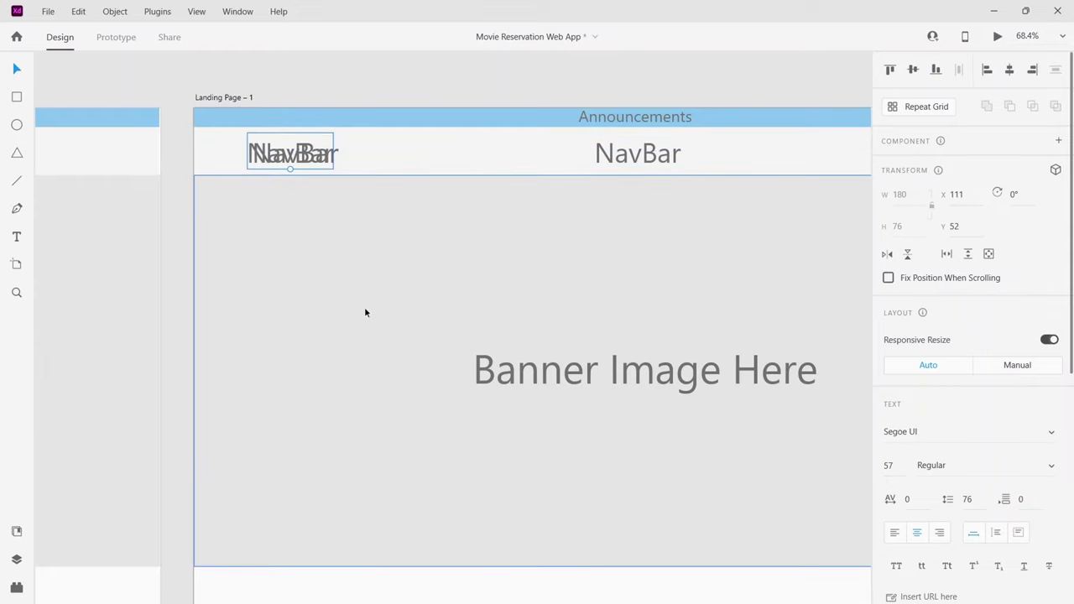
key("ctrl+z")
Shorten the copied artboard's footer rectangle slightly by raising its lower edge above the artboard's lower edge.
scroll(253, 326, "down", 4)
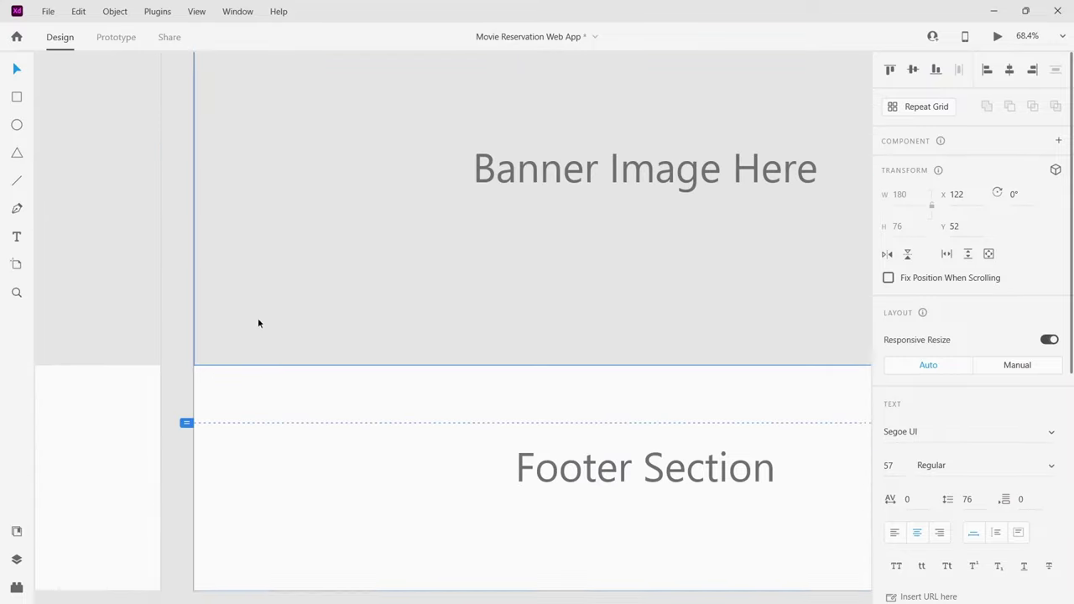
scroll(268, 328, "down", 2)
left_click(401, 463)
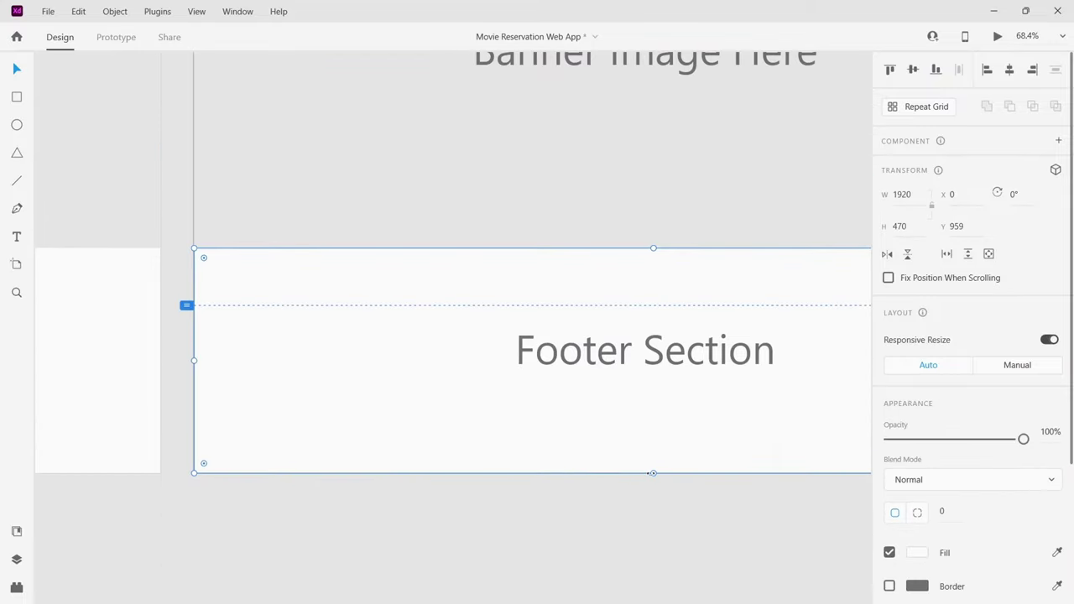
left_click_drag(653, 473, 649, 451)
Show a 12-column layout grid on the copied artboard.
left_click(645, 465)
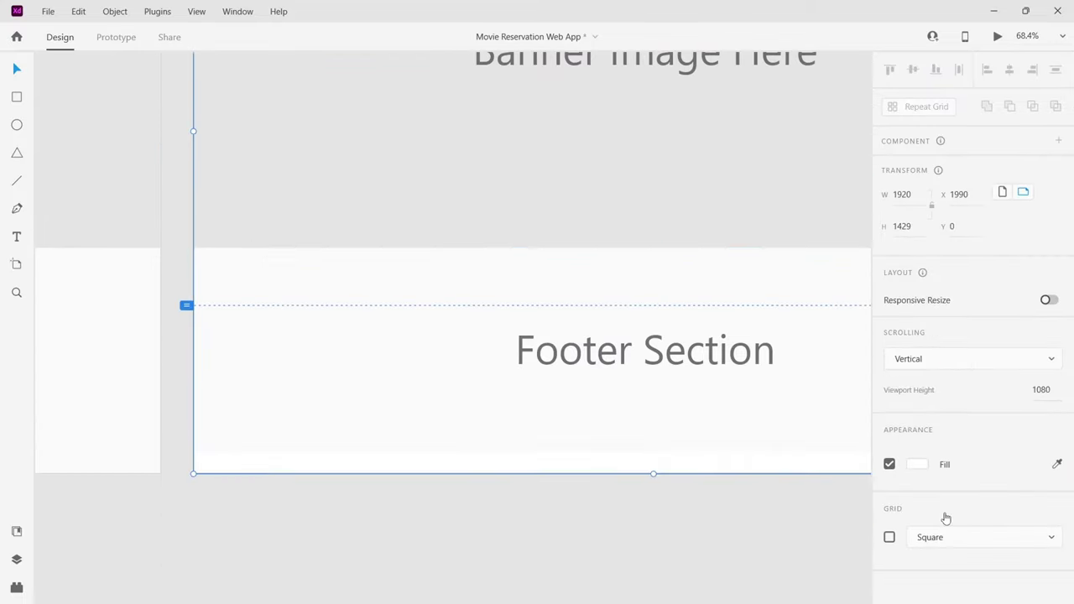
left_click(888, 538)
left_click(925, 541)
left_click(922, 506)
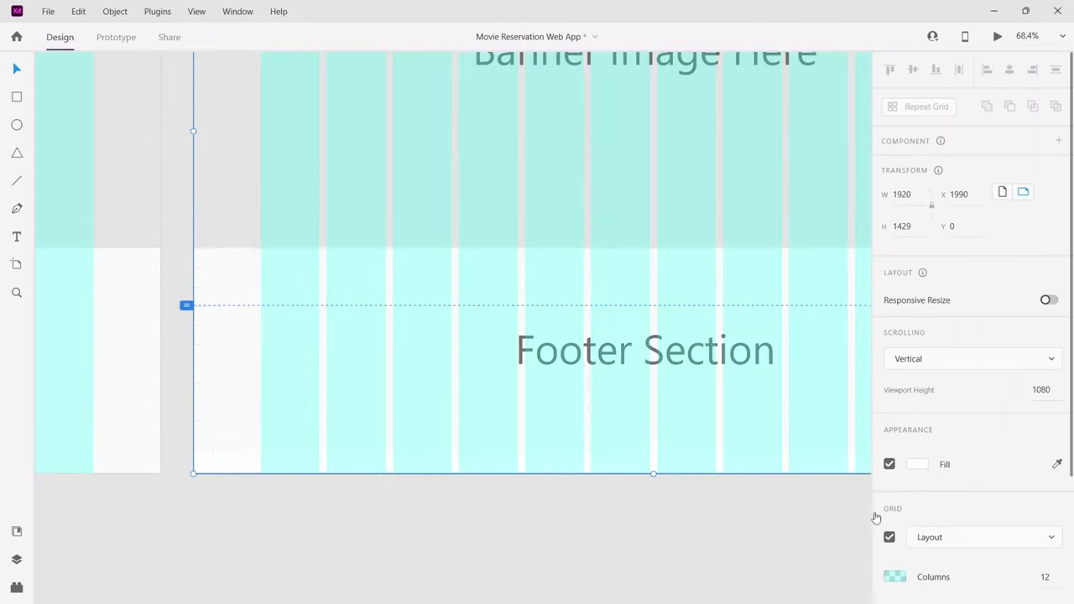
Move the left "NavBar" copy to the first grid column at X 140 and change its text to "Logo".
scroll(414, 411, "up", 2)
scroll(413, 411, "up", 5)
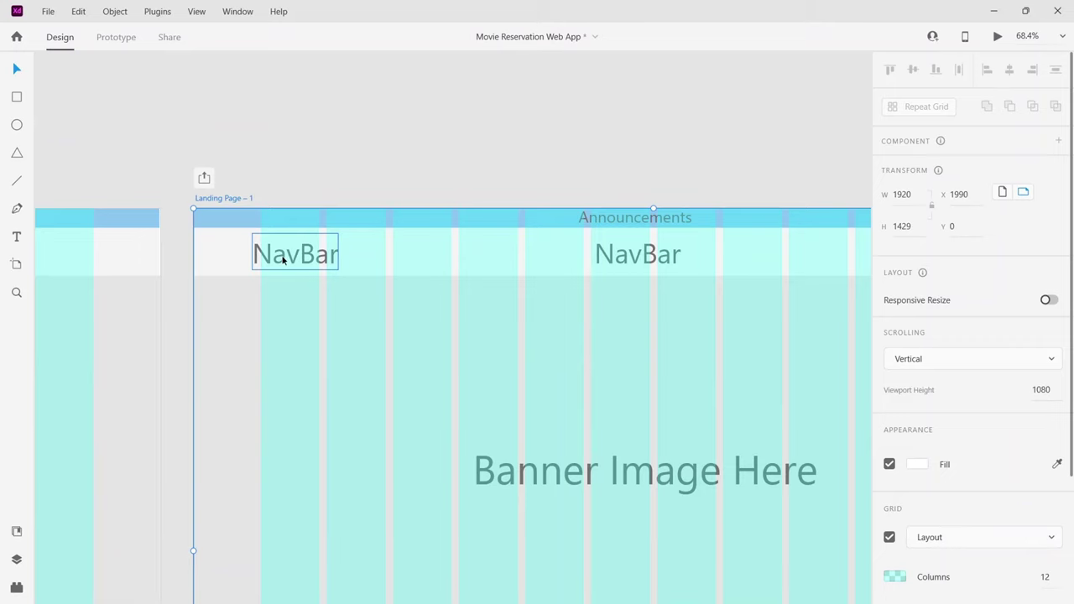
left_click(283, 260)
left_click_drag(286, 261, 294, 260)
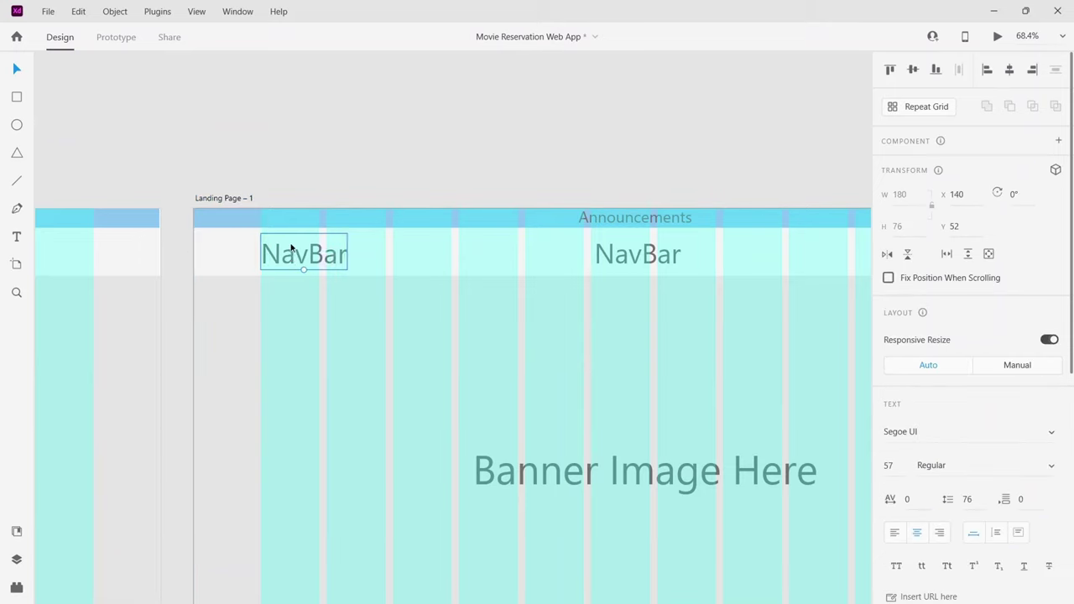
double_click(292, 245)
type("Lo")
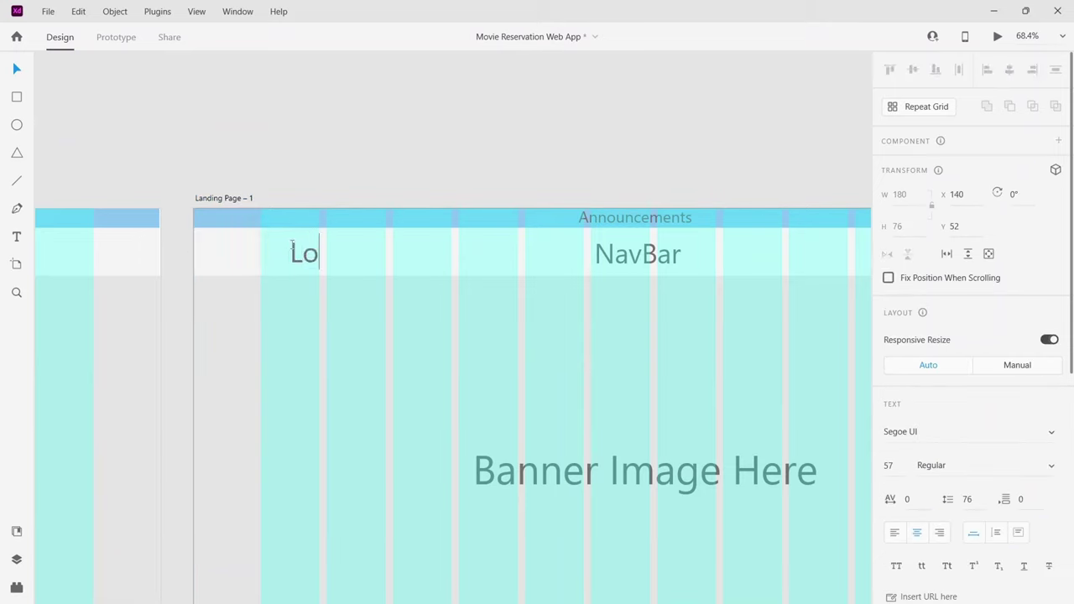
type("go")
key("Escape")
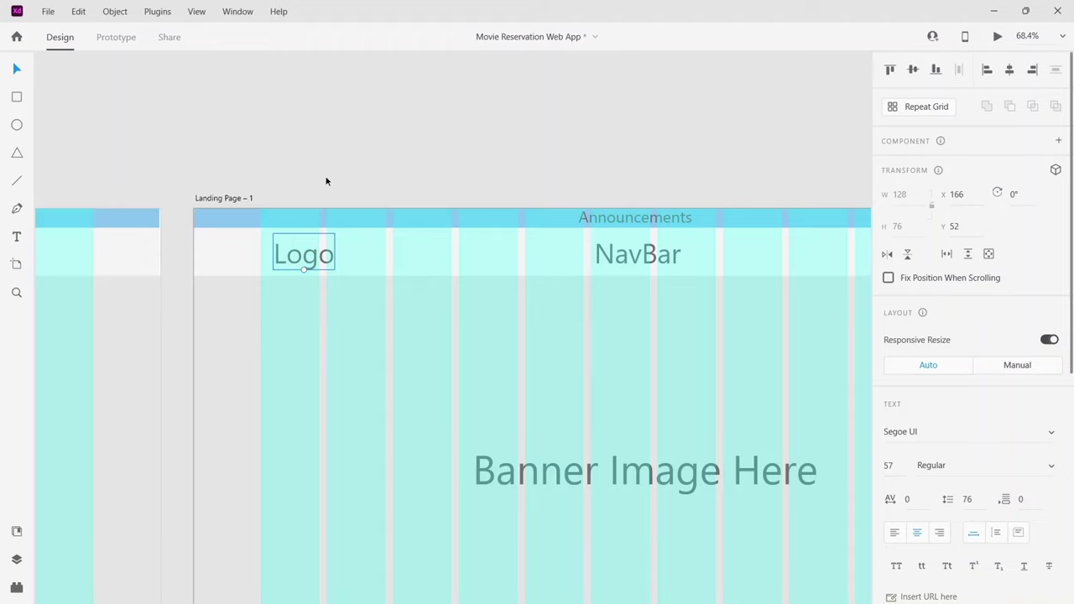
Left-align the "Logo" text and move it to the left edge of the first grid column.
left_click(894, 532)
left_click_drag(295, 259, 280, 259)
left_click(609, 141)
Duplicate the middle "NavBar" text to the right edge of the last grid column at X 1600, Y 52.
scroll(554, 215, "right", 5)
scroll(474, 240, "left", 2)
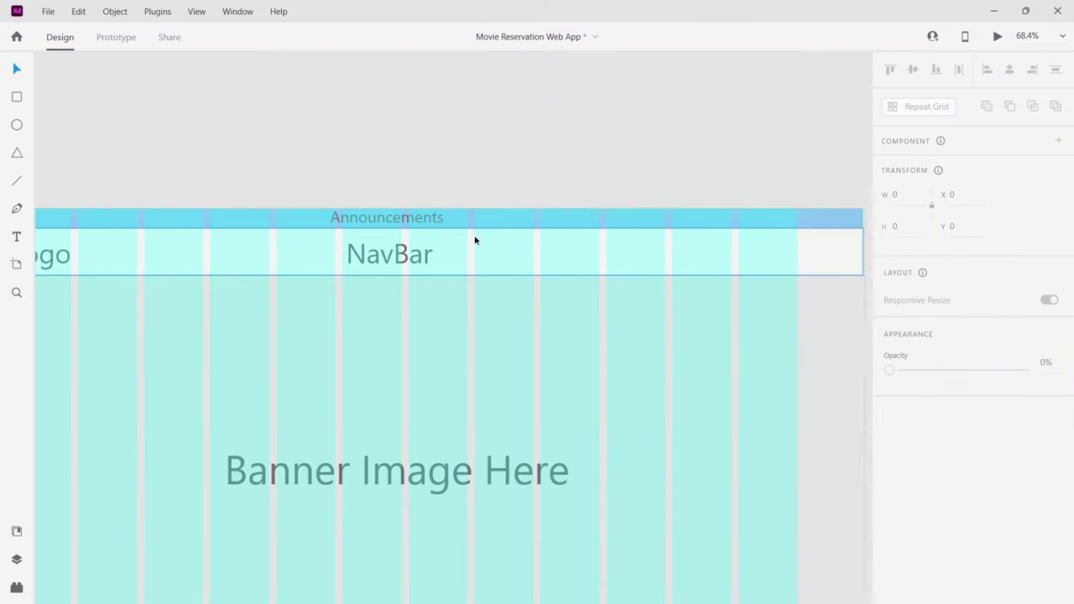
left_click(424, 258)
left_click_drag(422, 254, 786, 265)
Change the text of the right "NavBar" copy to "Sign in".
double_click(780, 259)
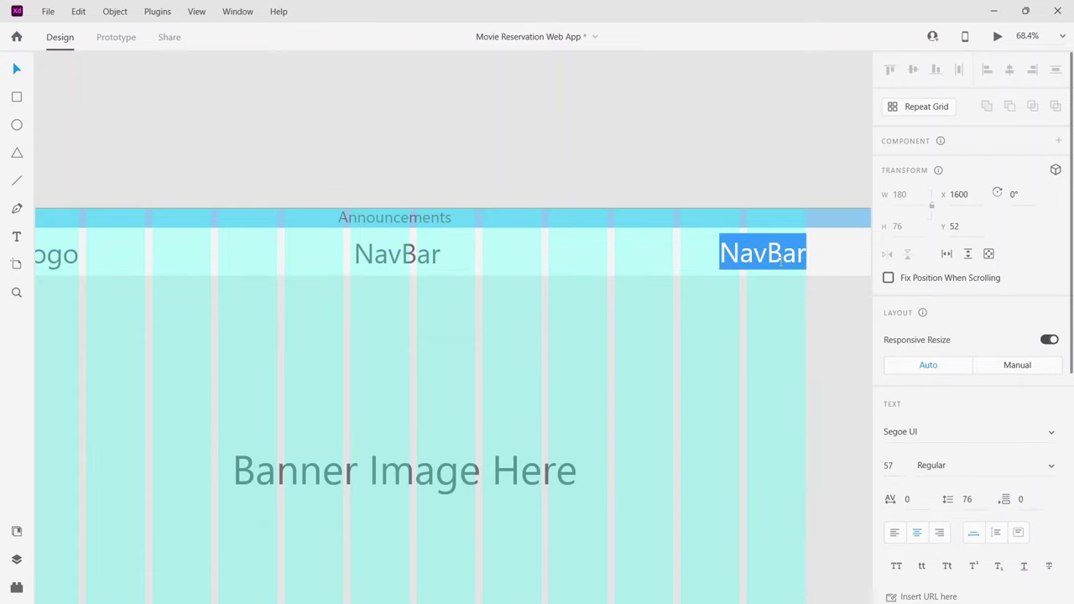
type("Sign")
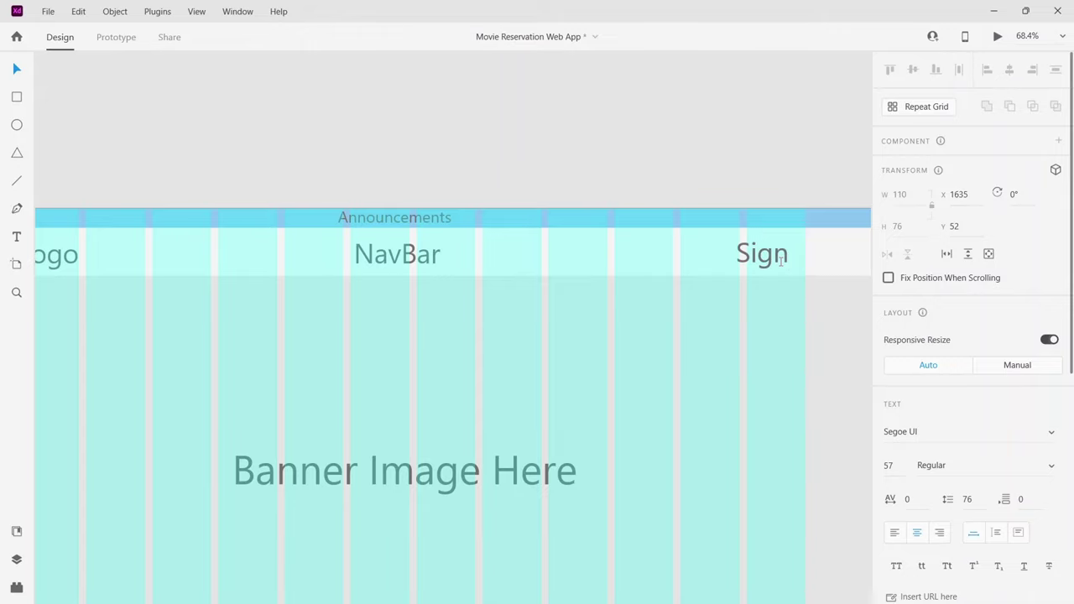
type("in")
key("BackSpace")
key("BackSpace")
type("in")
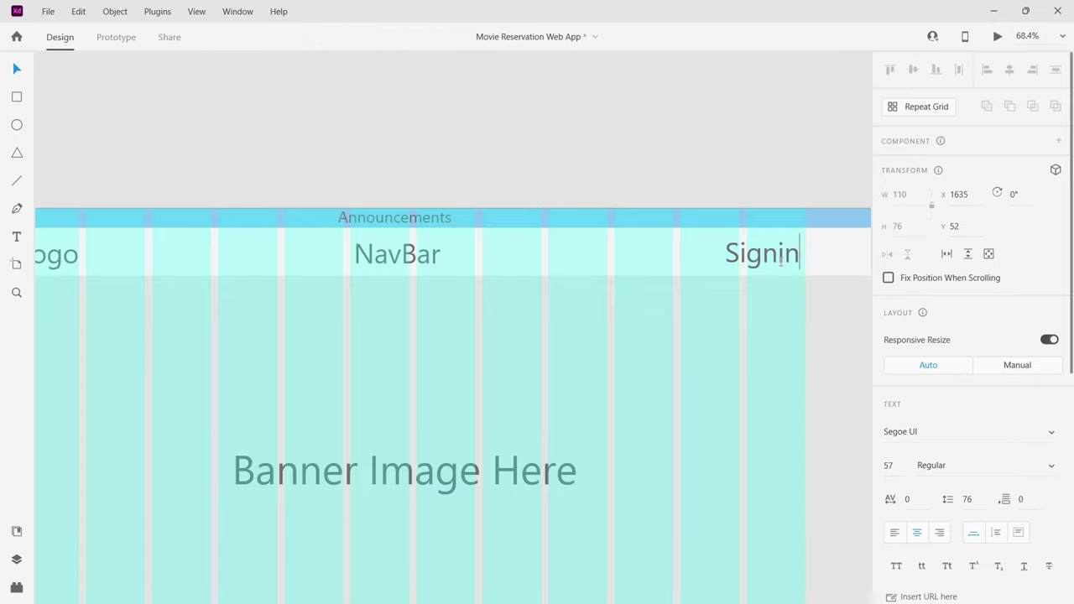
key("Escape")
double_click(763, 264)
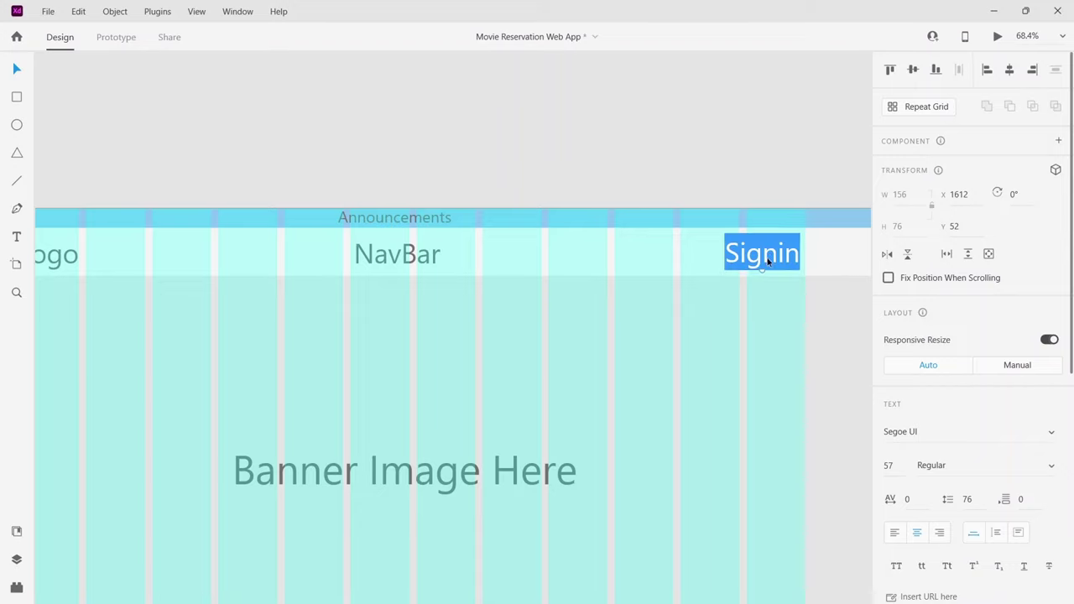
key("Right")
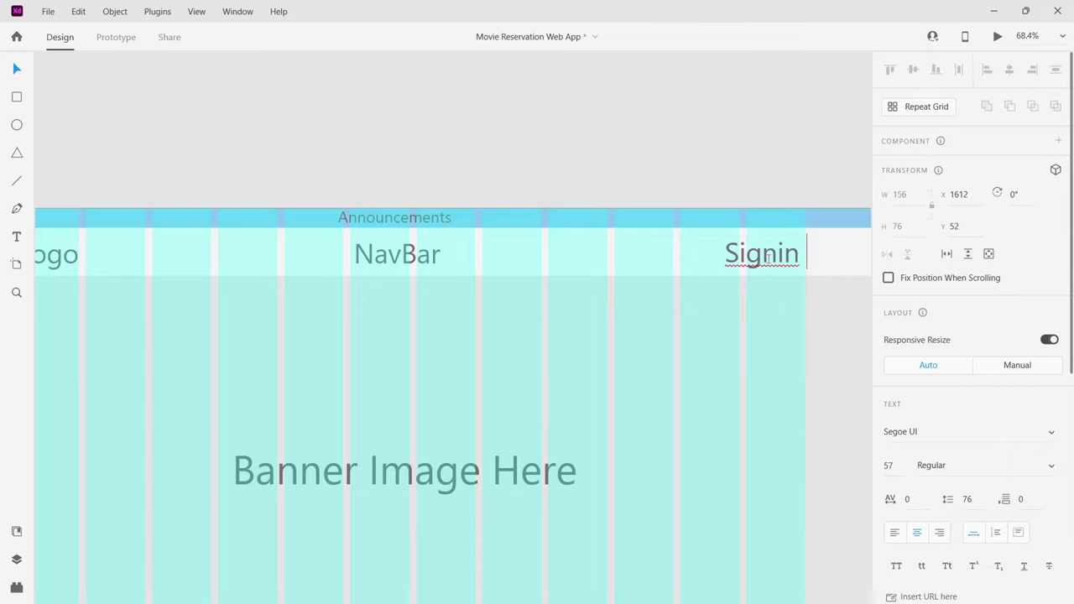
right_click(766, 258)
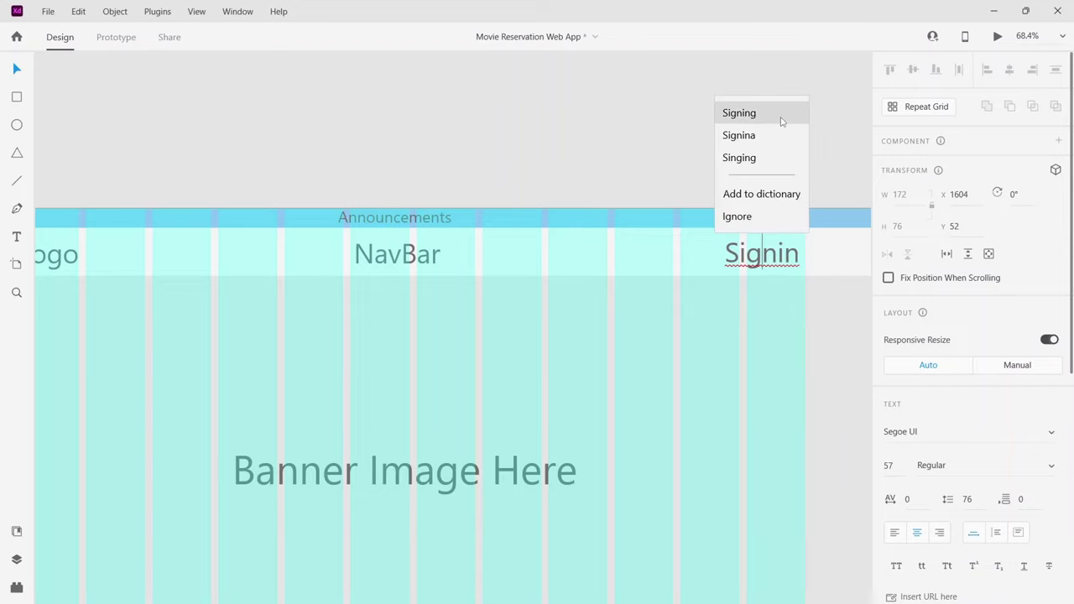
left_click(838, 210)
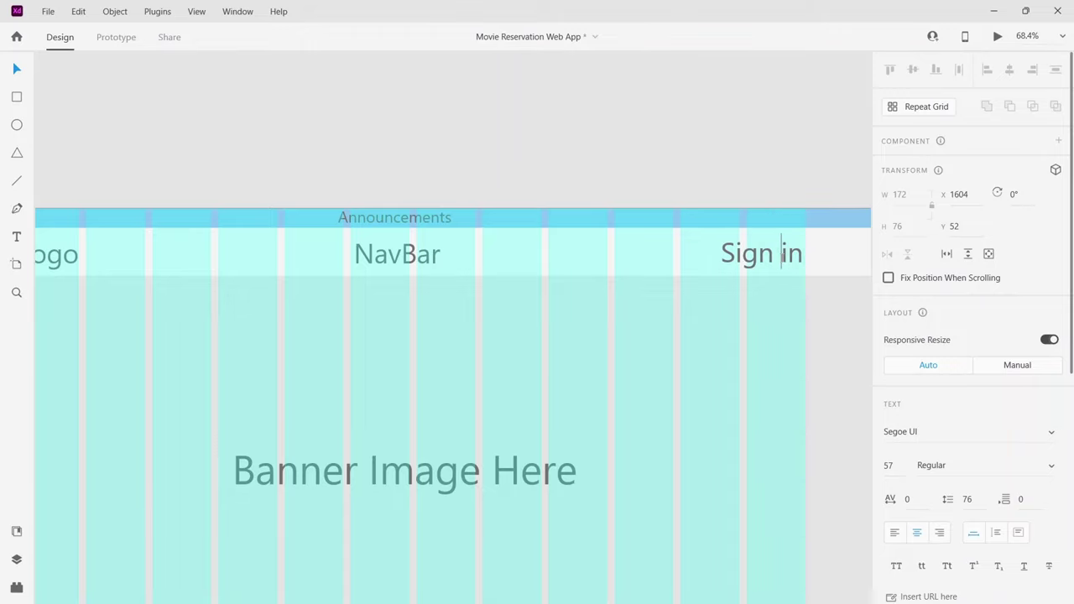
key("Escape")
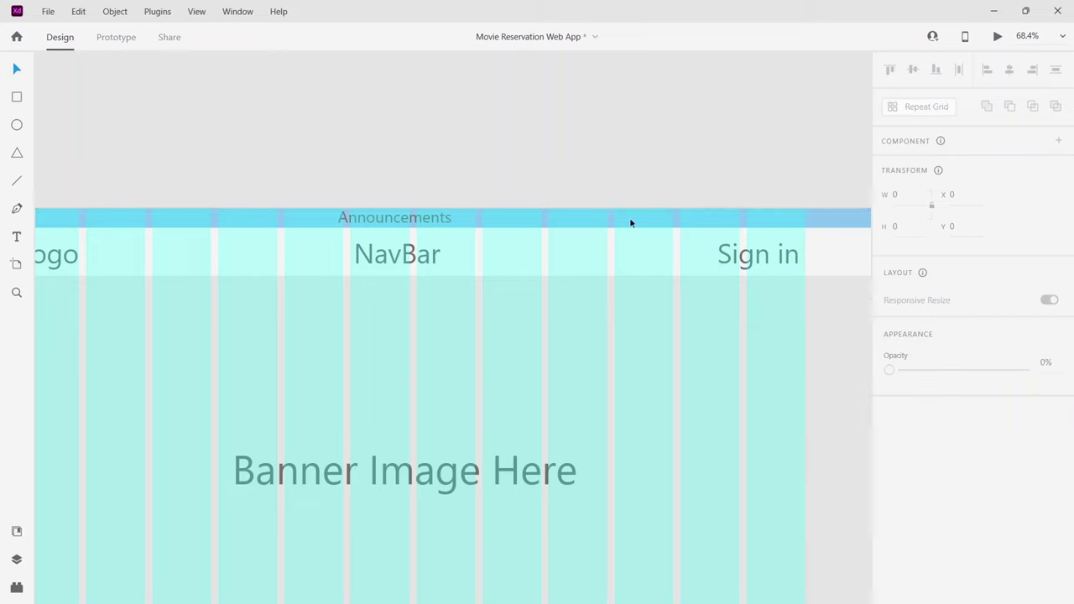
Change the middle "NavBar" text to "Link".
double_click(425, 257)
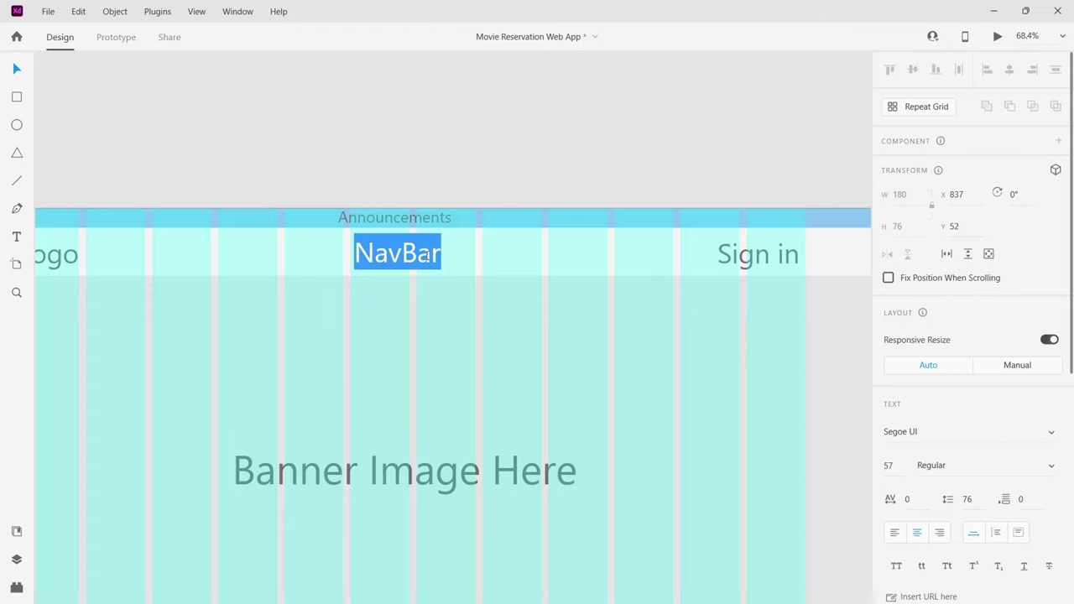
left_click(406, 261)
key("ctrl+a")
type("Link")
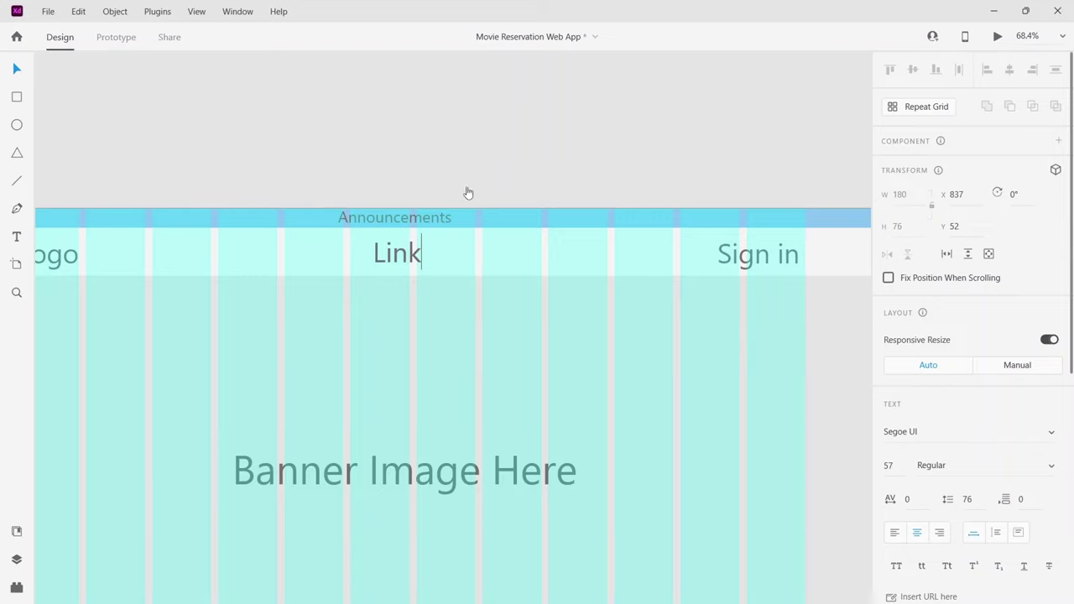
key("Escape")
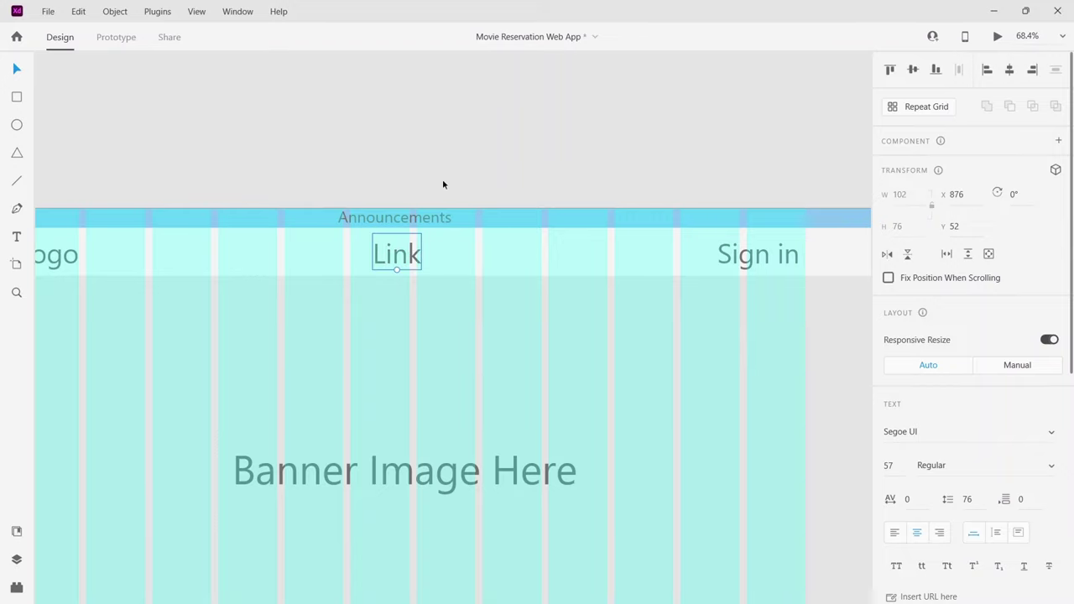
Review the landing page wireframe from the navigation bar down to the footer section.
left_click(466, 163)
scroll(478, 190, "down", 3)
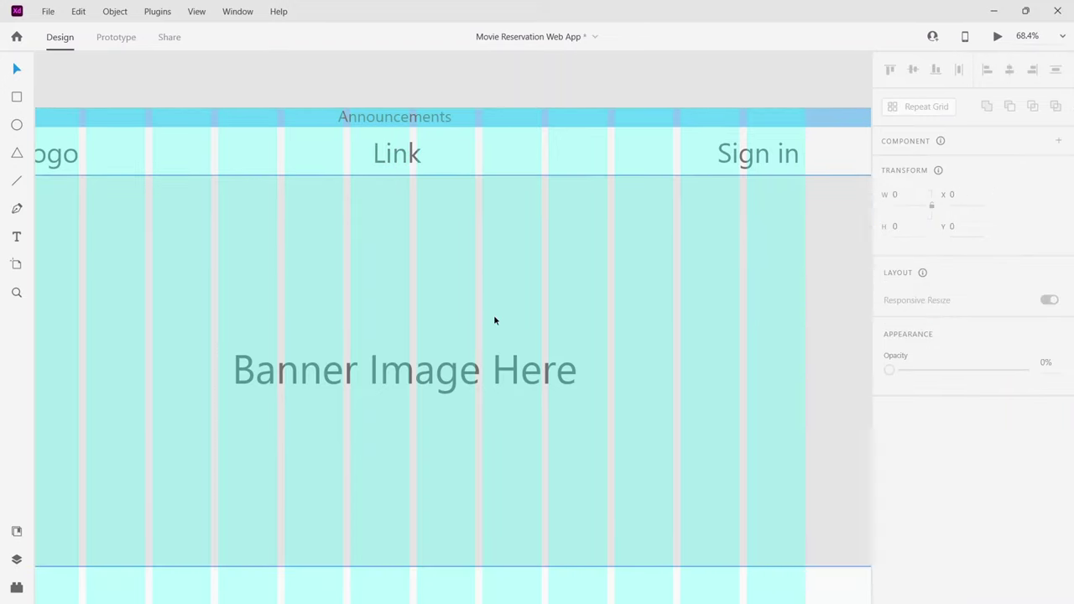
scroll(495, 315, "down", 2)
scroll(494, 320, "down", 1)
key("ctrl+shift+apostrophe")
scroll(662, 369, "down", 1)
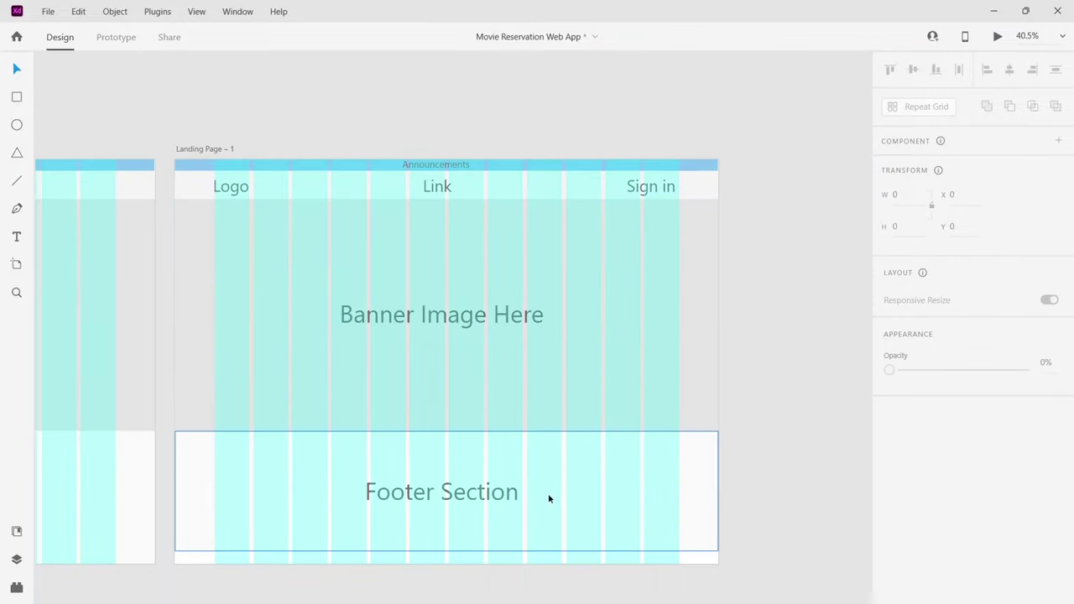
left_click(673, 528)
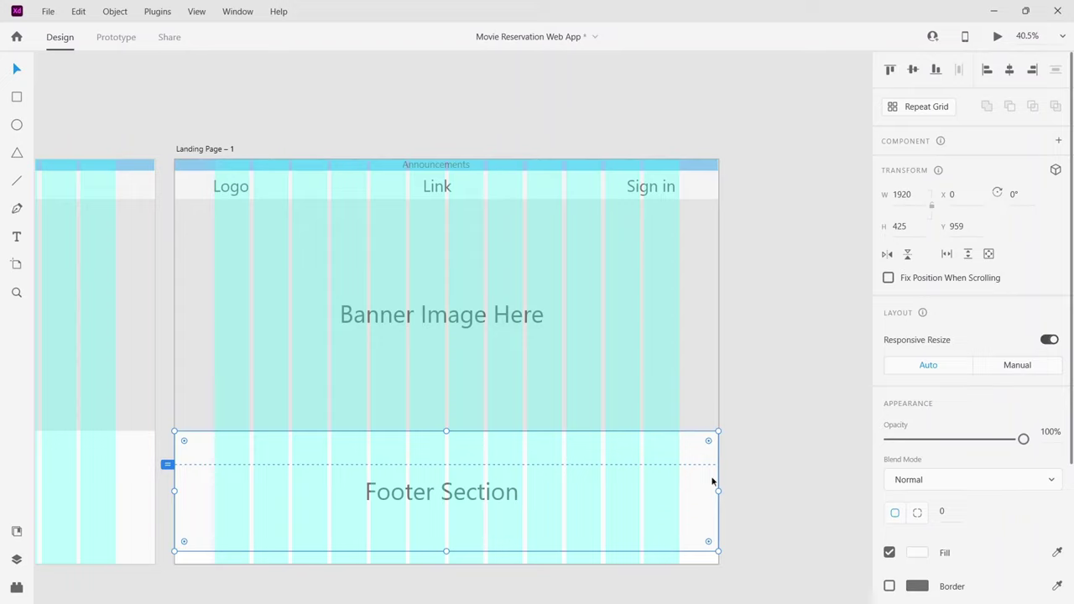
left_click(810, 389)
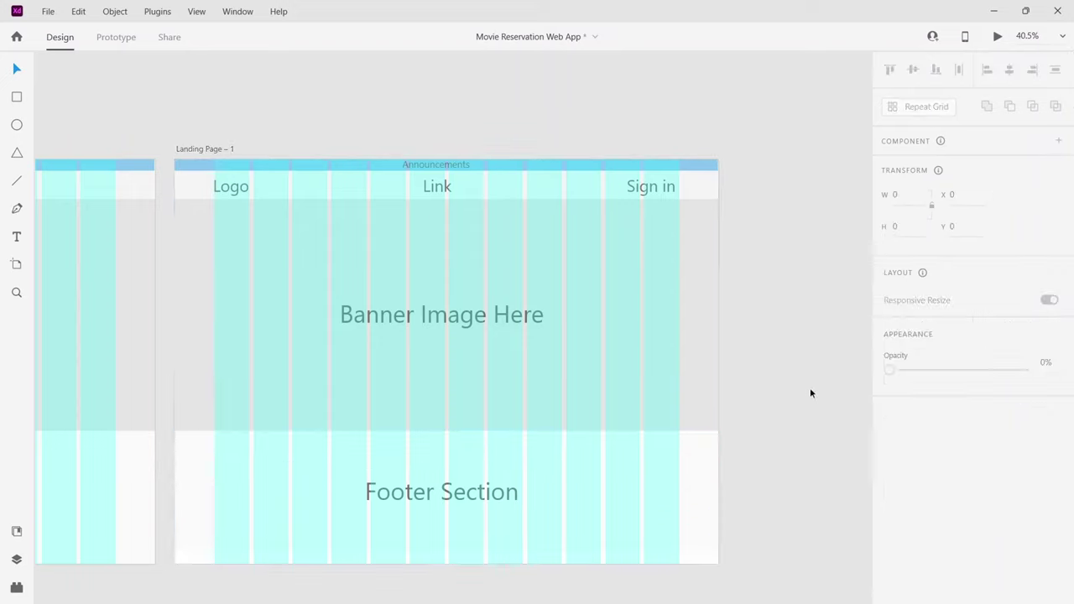
Duplicate the "Landing Page – 1" artboard and turn off the layout grid on the copy.
left_click(220, 151)
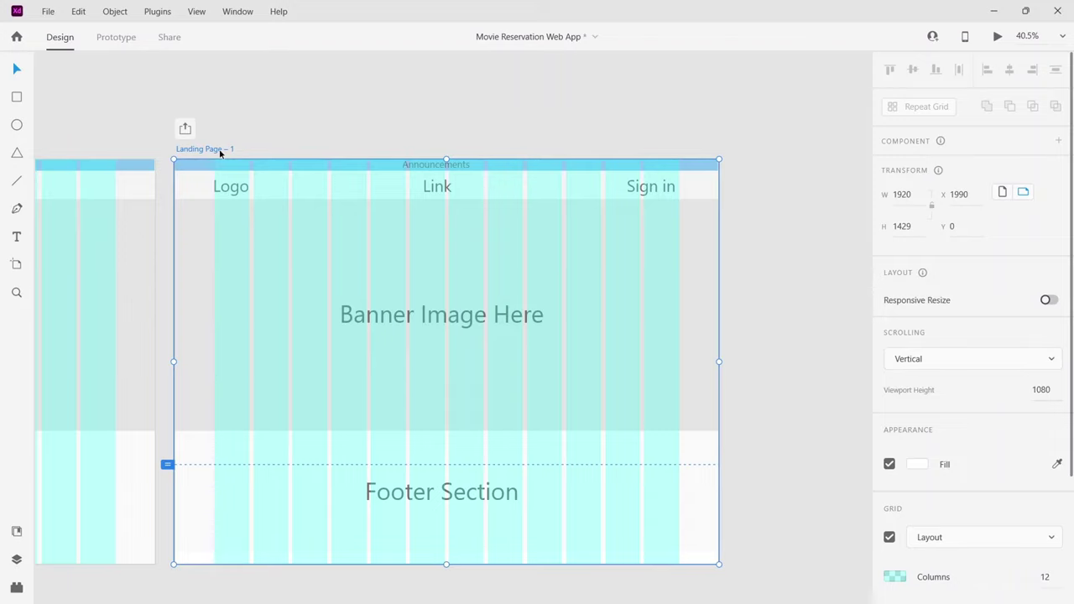
key("ctrl+d")
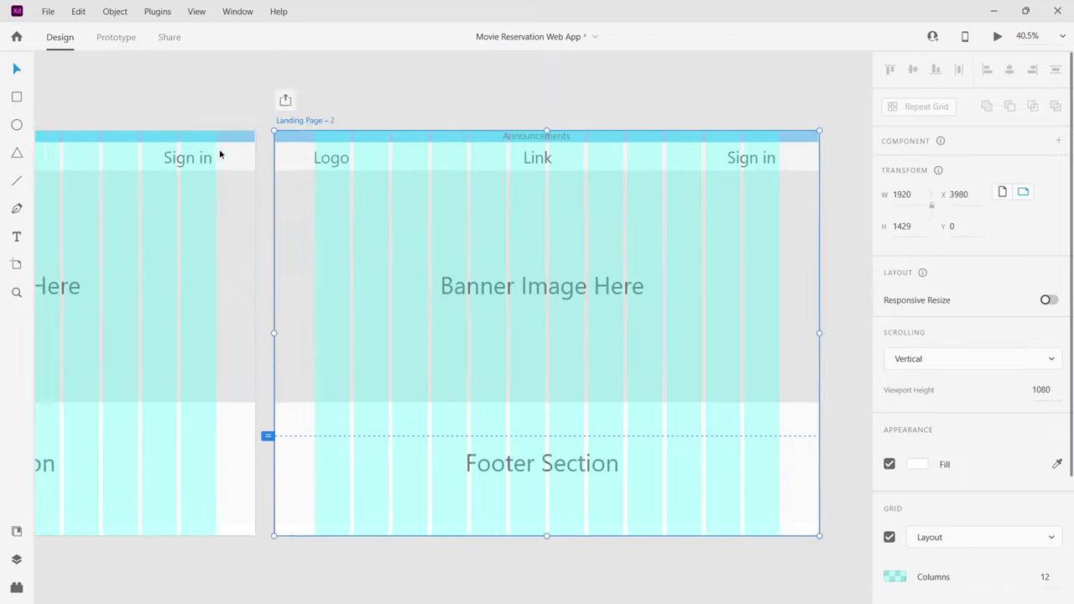
scroll(225, 213, "up", 5)
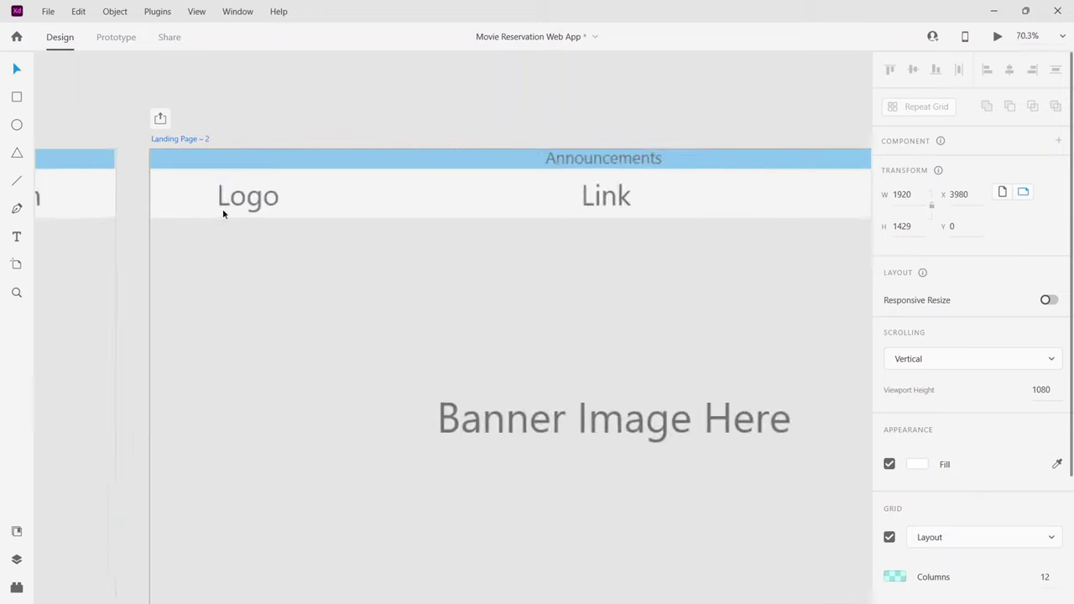
scroll(1025, 453, "down", 2)
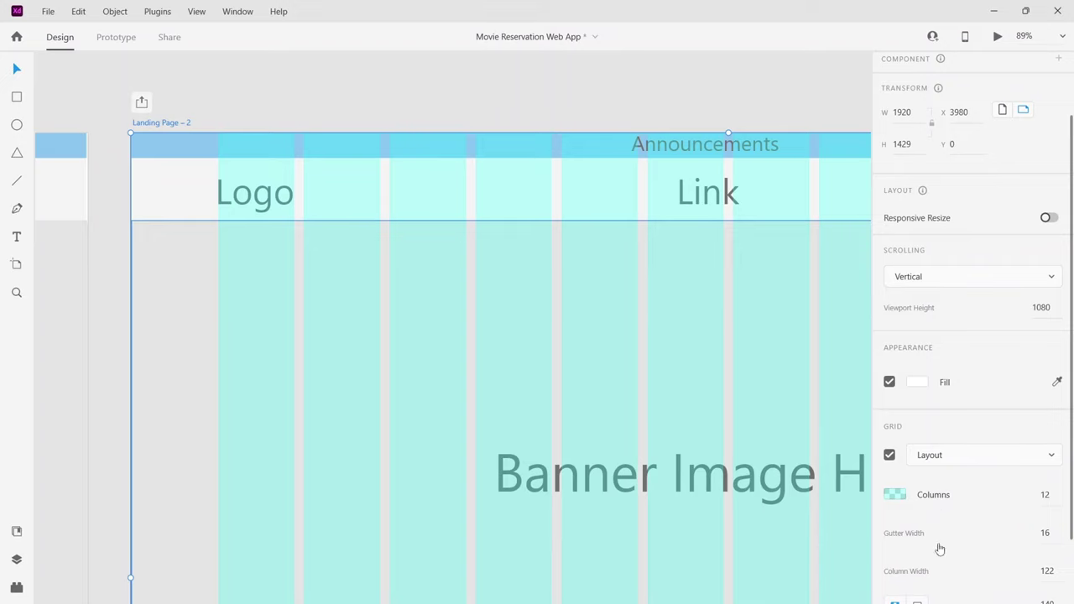
left_click(889, 455)
left_click(303, 279)
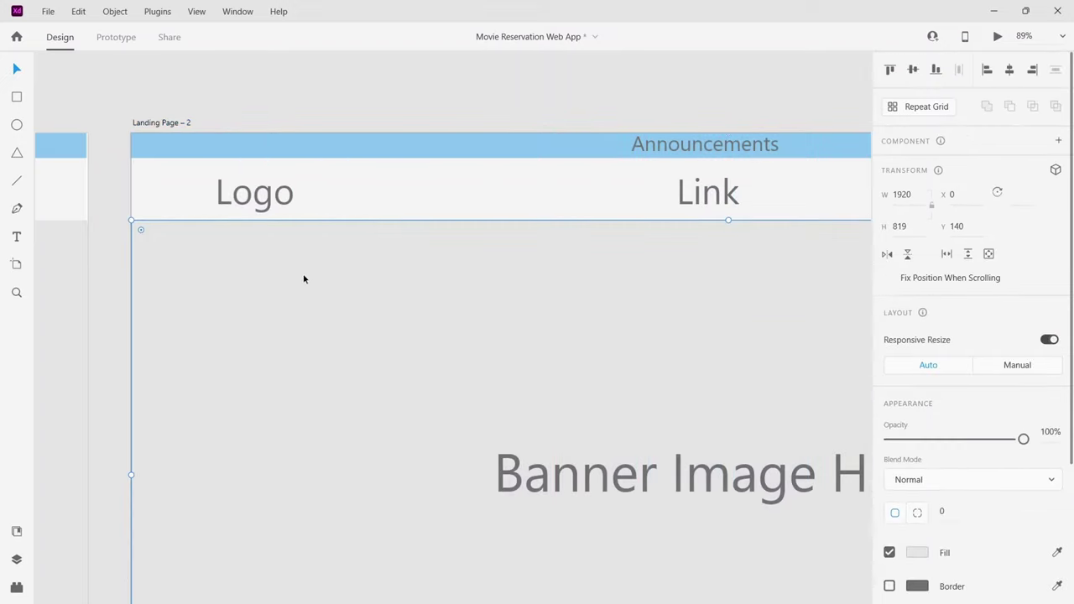
Change the "Logo" text in the copied artboard's navigation bar to "MovieFlix".
double_click(232, 202)
type("M")
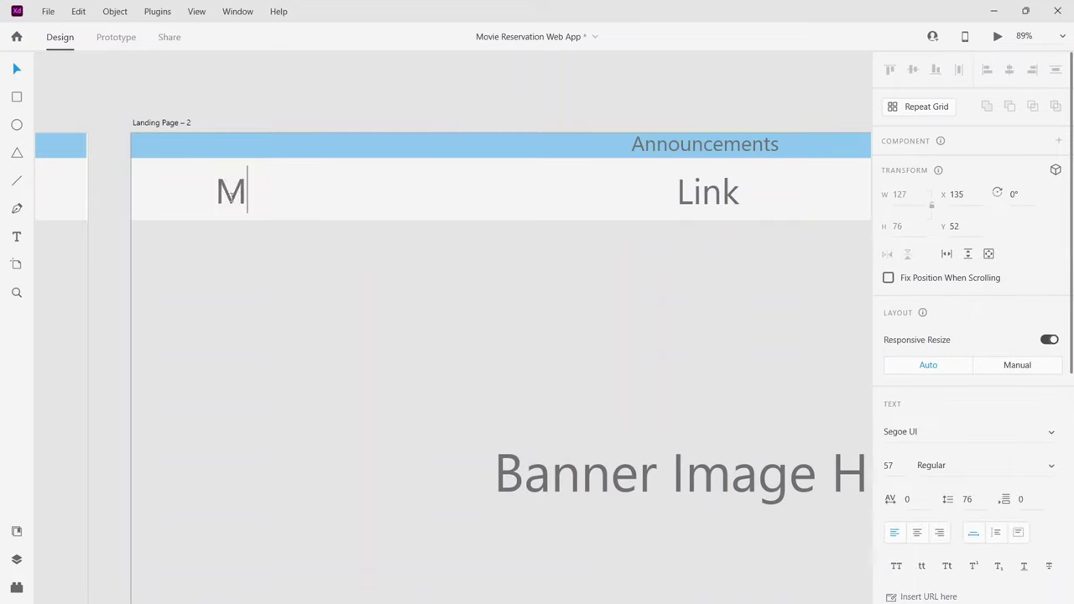
type("obi")
key("BackSpace")
key("BackSpace")
key("BackSpace")
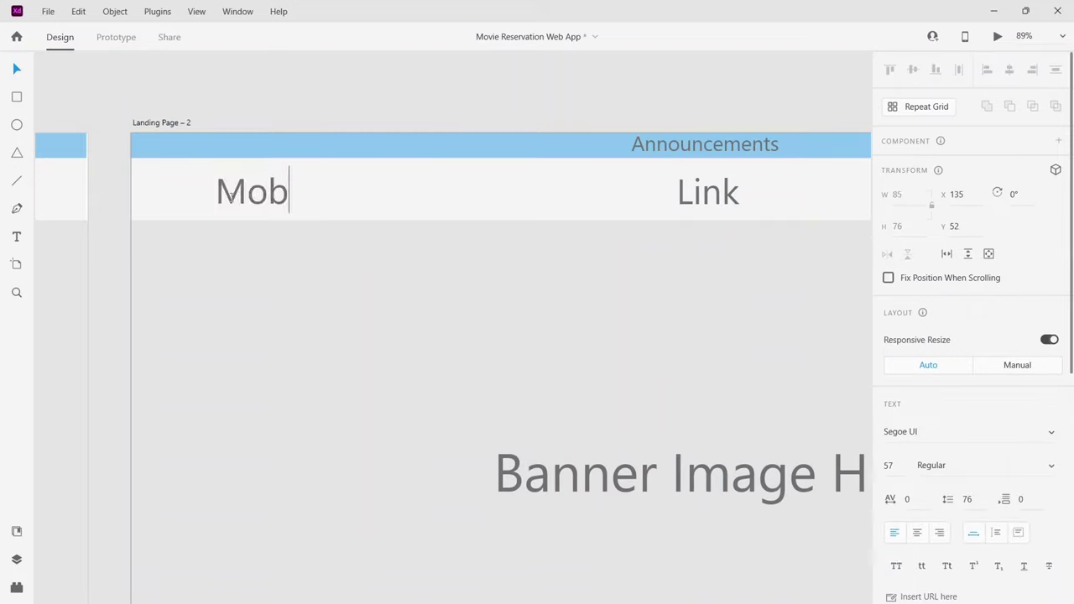
type("obie")
key("BackSpace")
key("BackSpace")
key("BackSpace")
key("BackSpace")
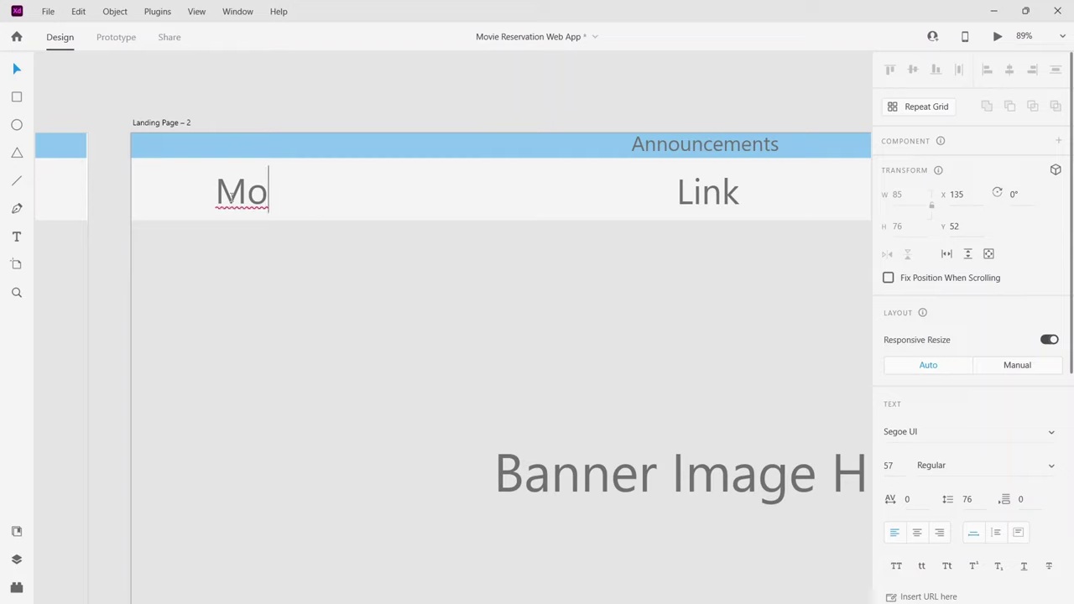
type("vie")
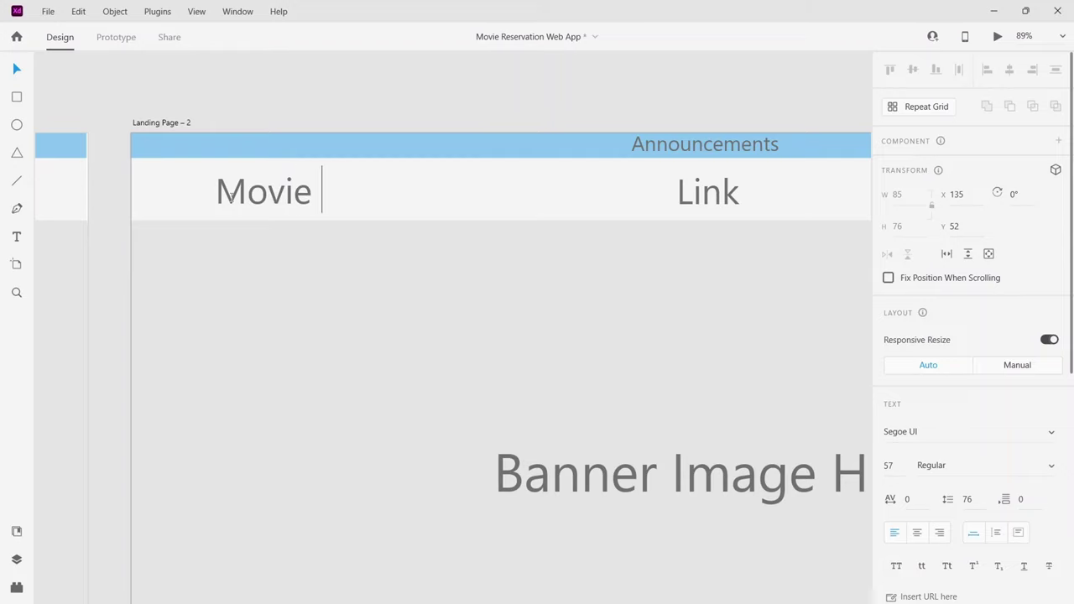
key("BackSpace")
type("Flix")
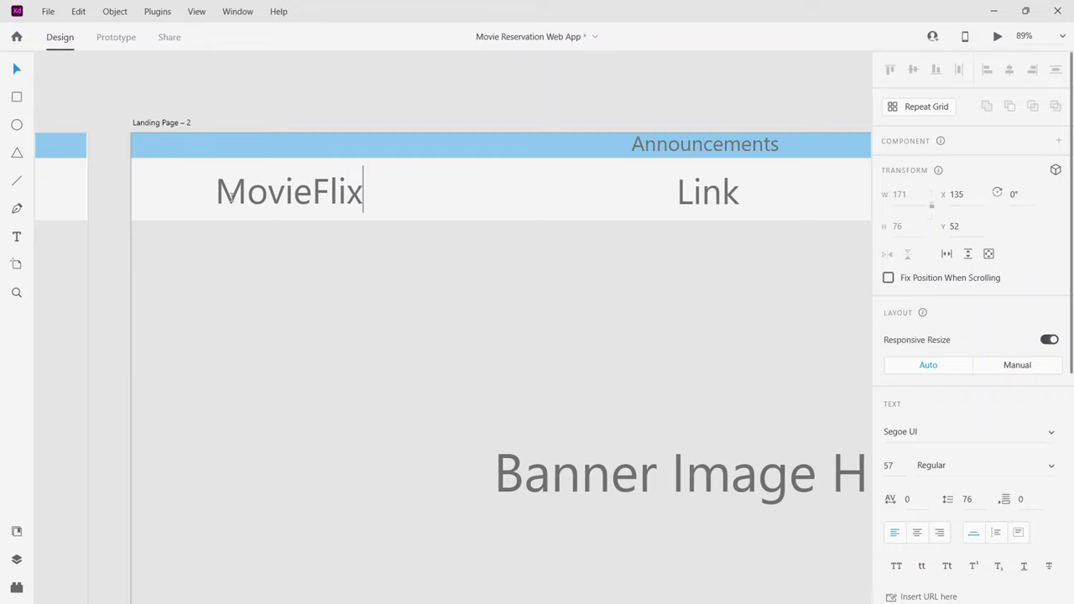
key("Escape")
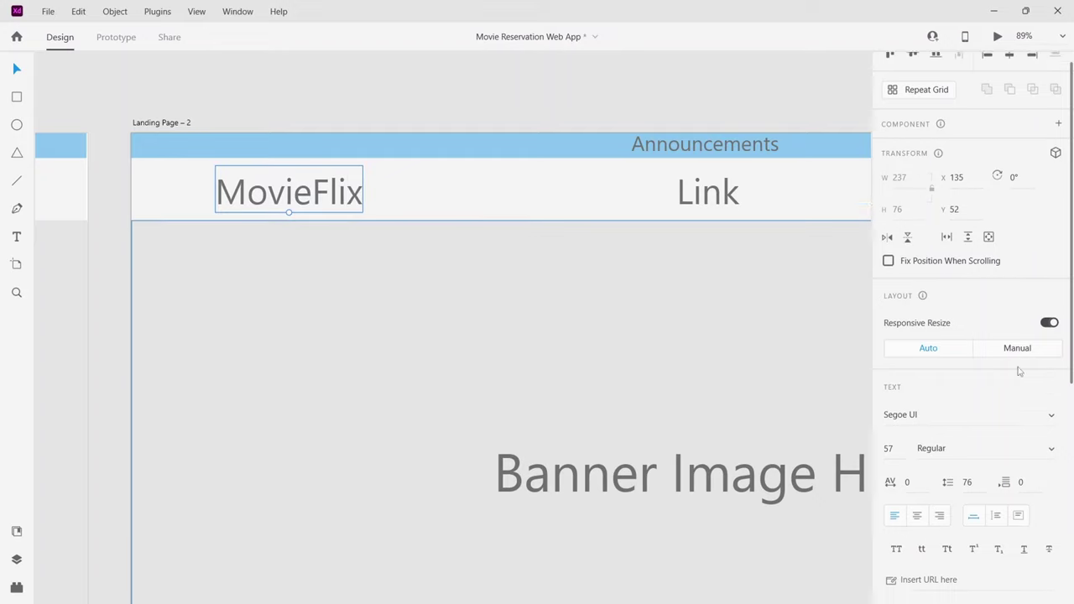
Try the Webdings font on the "MovieFlix" text.
scroll(1015, 377, "down", 4)
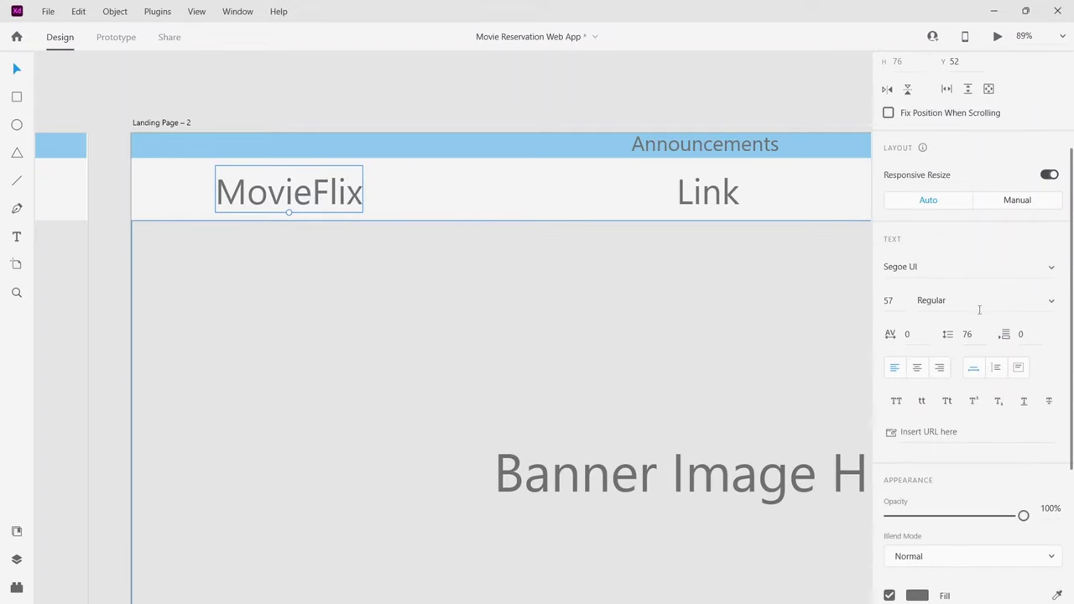
left_click(1052, 269)
scroll(1014, 314, "down", 10)
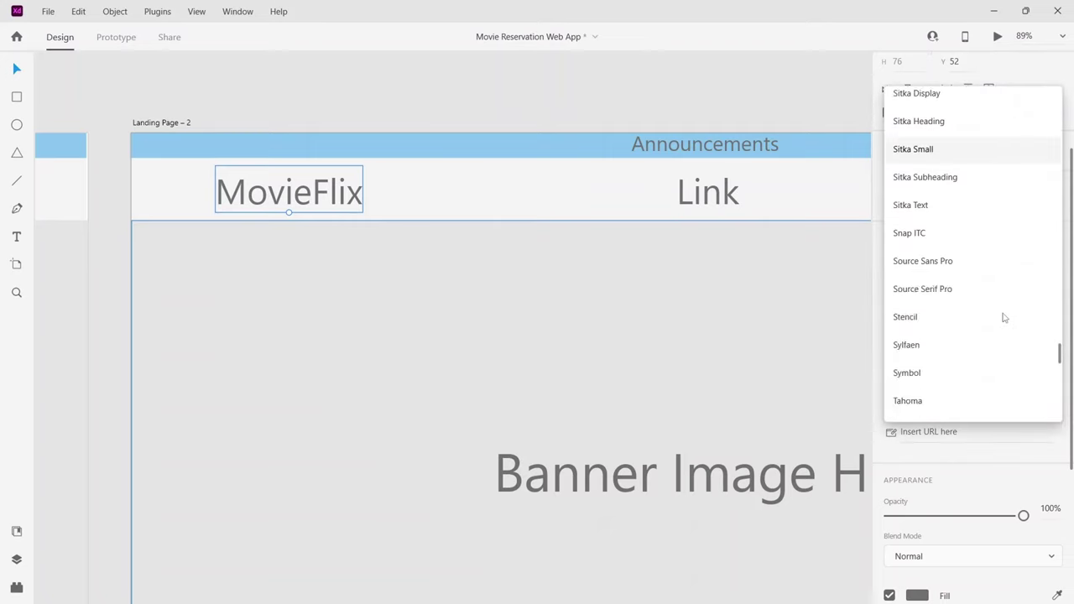
left_click(930, 330)
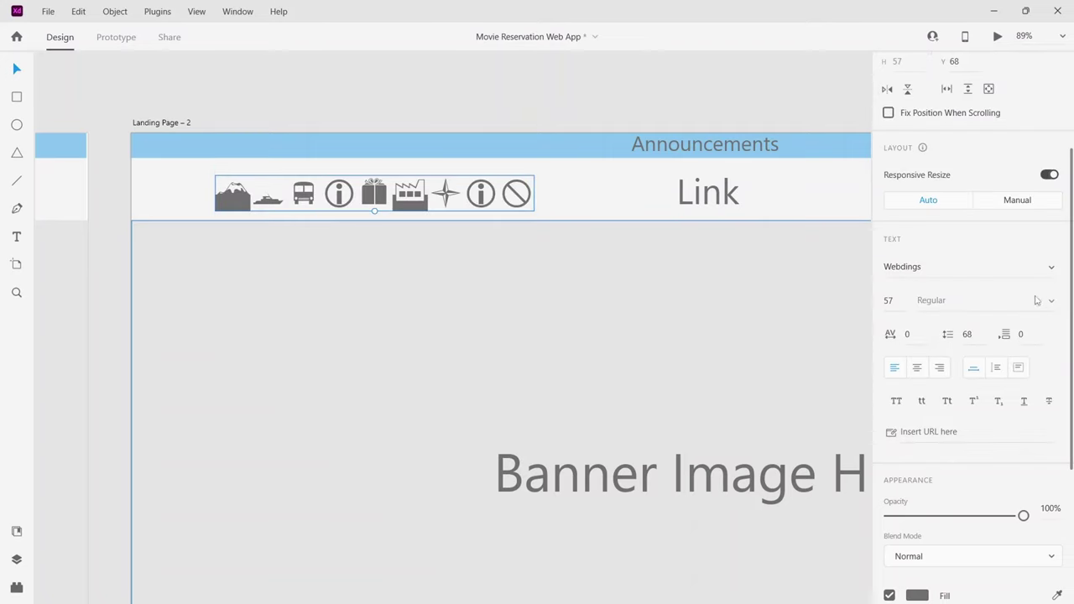
Set the font of the "MovieFlix" logo text to Yrsa.
left_click(1044, 269)
scroll(1004, 343, "down", 3)
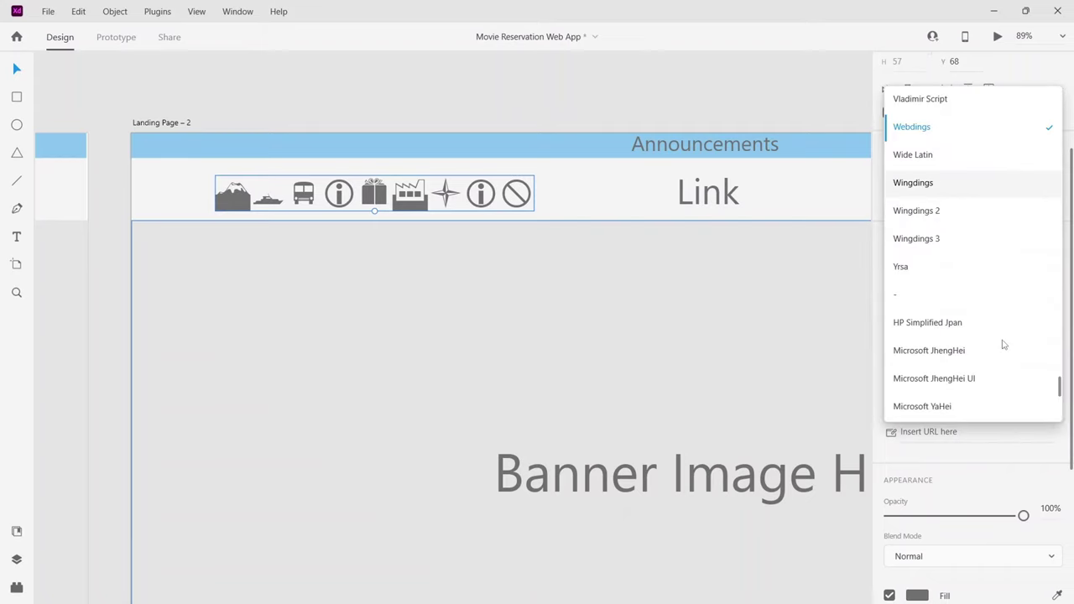
left_click(937, 268)
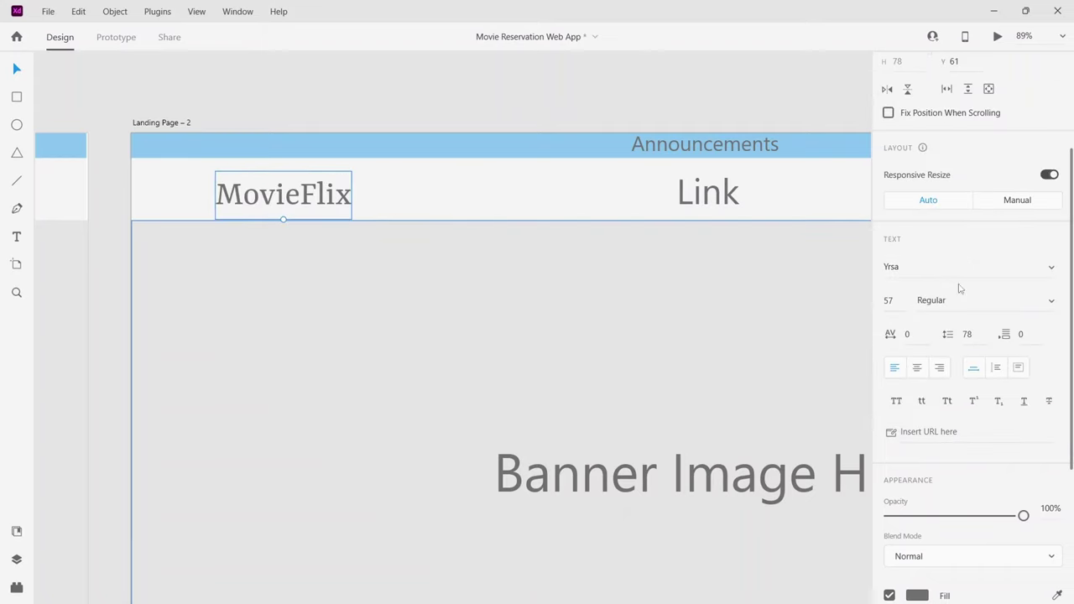
left_click(1050, 268)
scroll(976, 311, "down", 3)
scroll(973, 312, "up", 5)
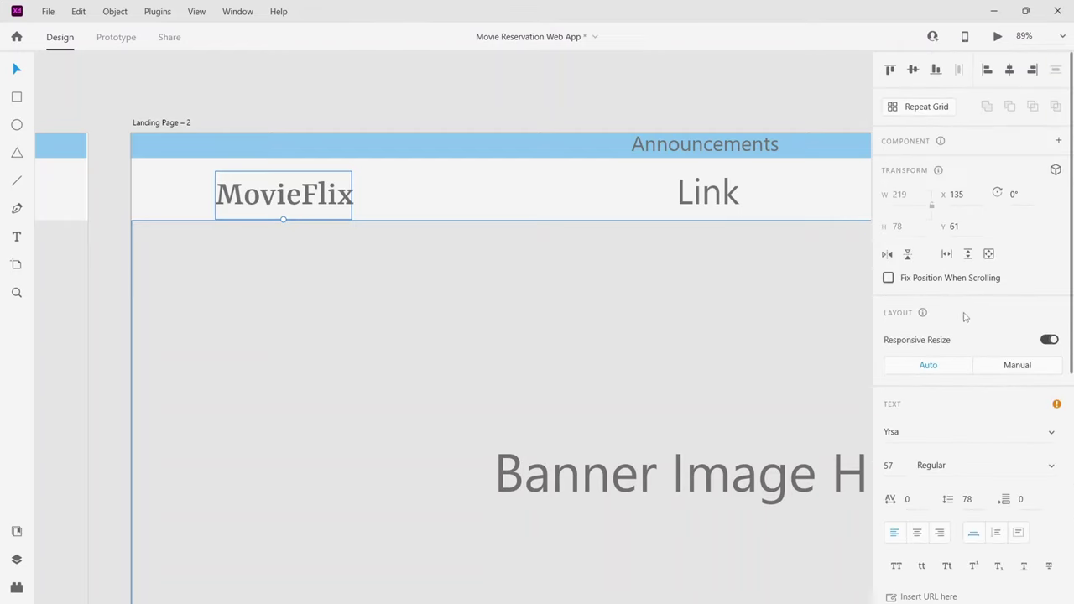
Switch to the Chrome browser, search for "googlefonts" in a new tab and open the Google Fonts site.
key("alt+Tab")
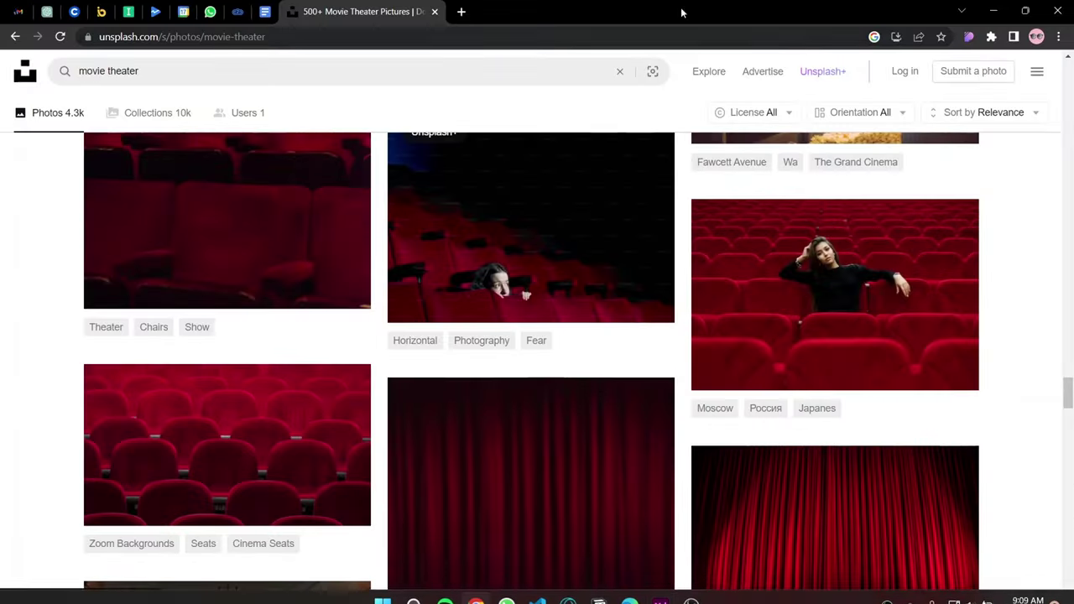
left_click(461, 11)
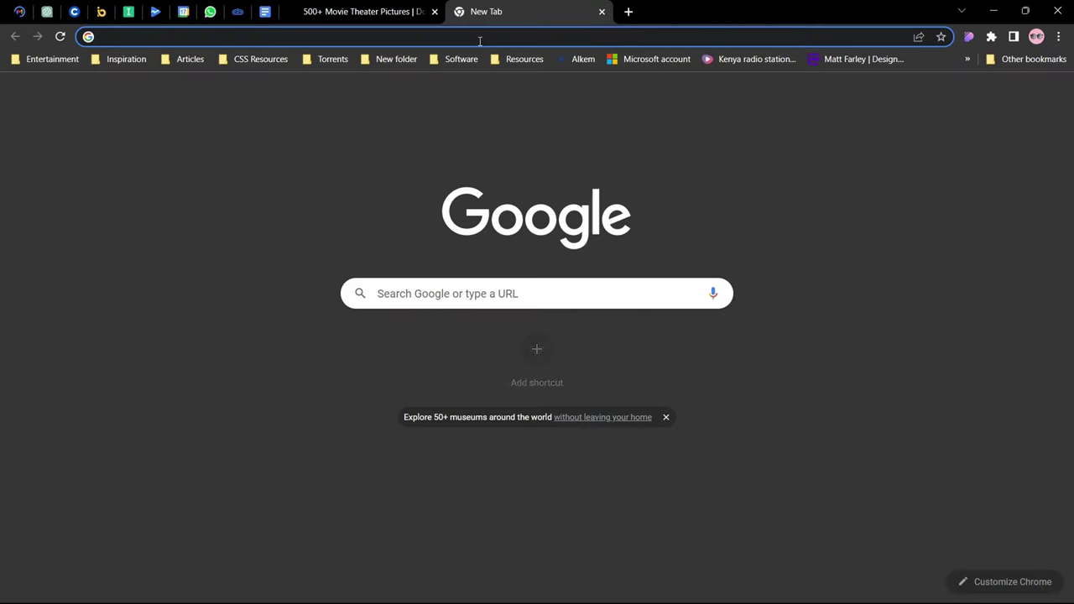
type("google")
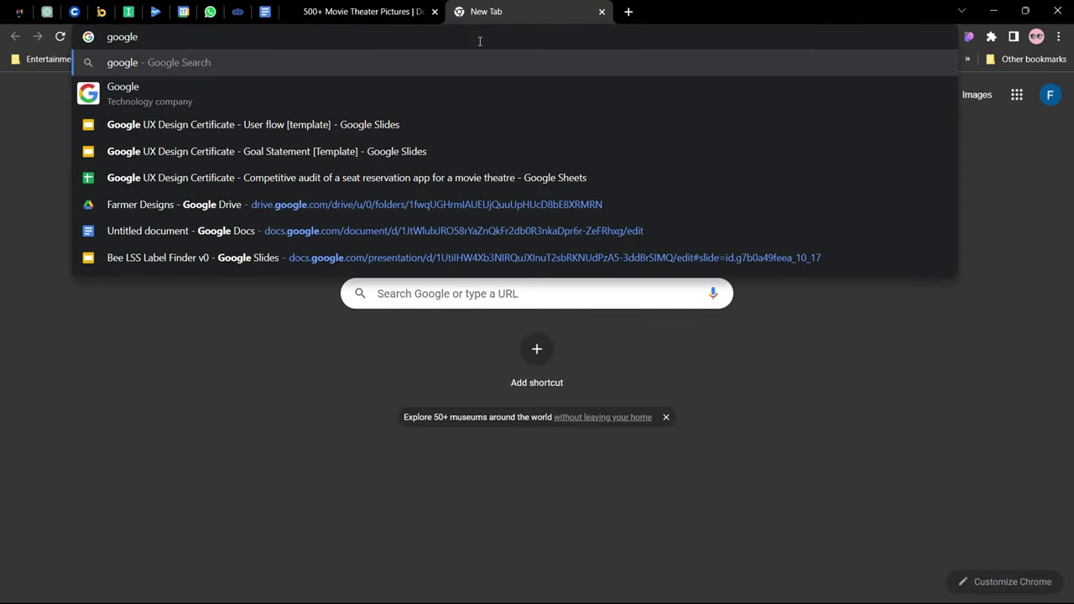
type("fonts")
key("Return")
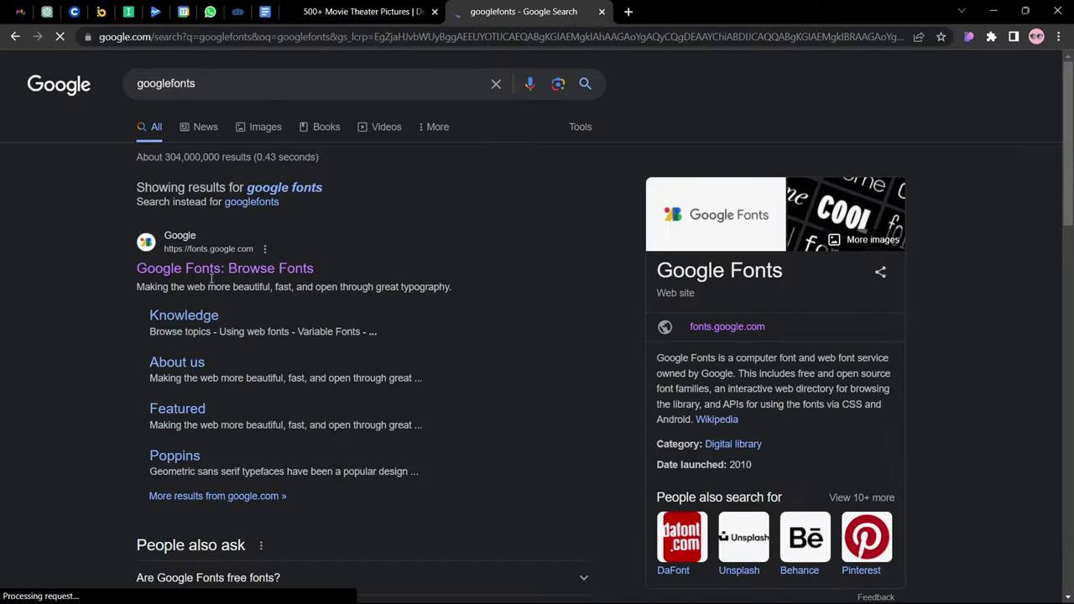
left_click(212, 270)
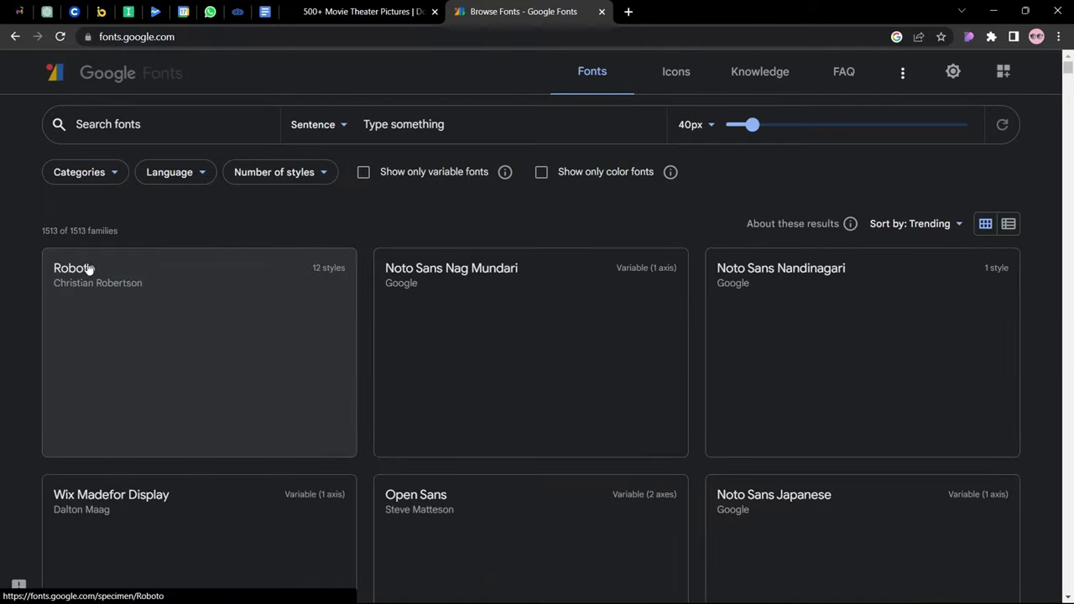
Browse the Google Fonts families for a typeface suited to the MovieFlix logo.
scroll(412, 282, "down", 1)
scroll(413, 282, "up", 1)
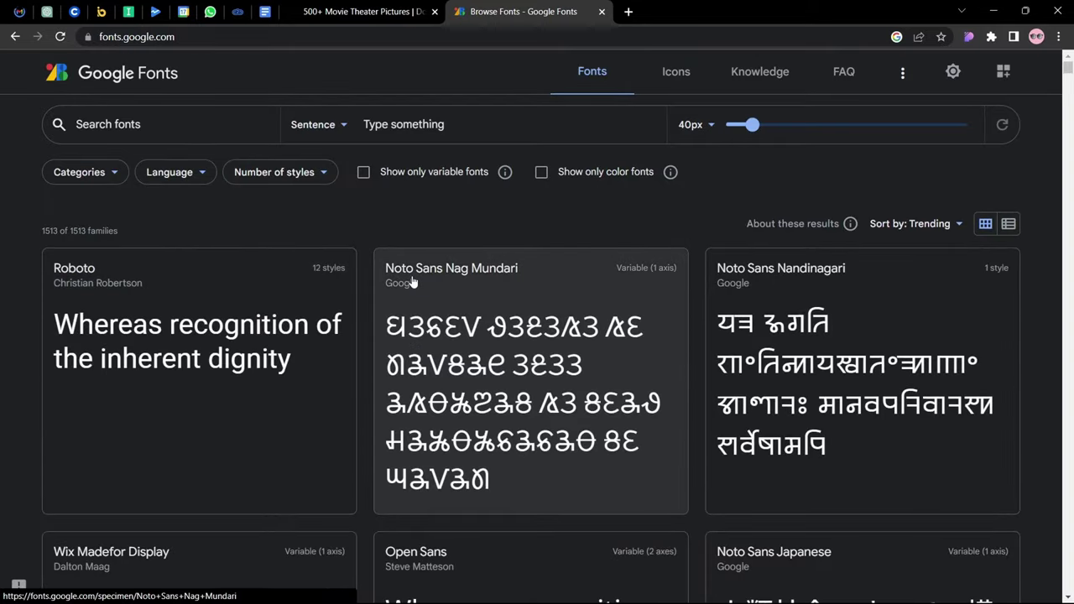
scroll(410, 277, "down", 4)
scroll(409, 273, "down", 12)
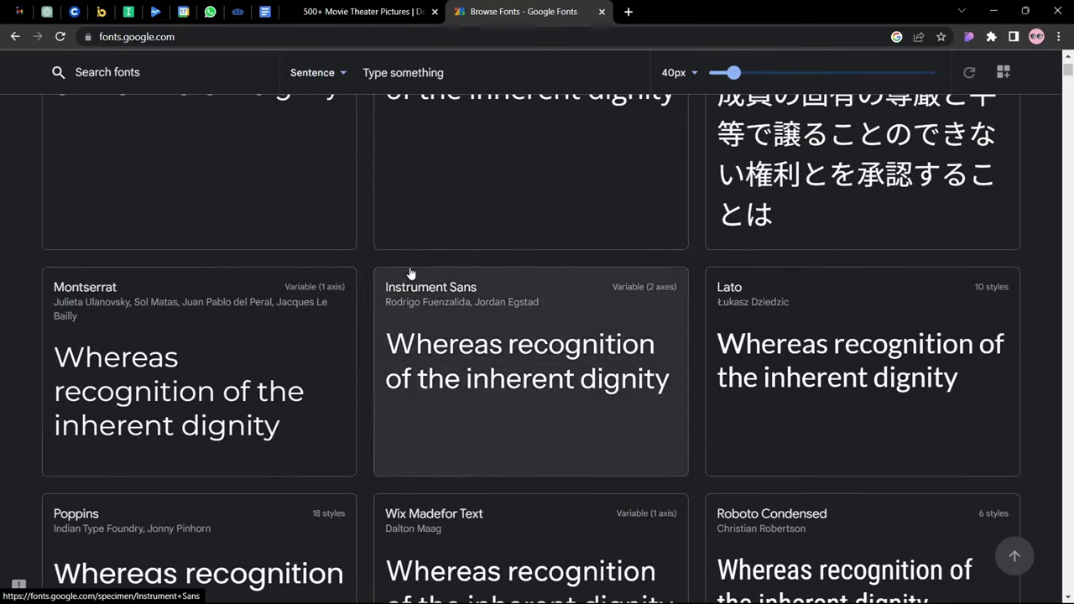
scroll(455, 270, "down", 12)
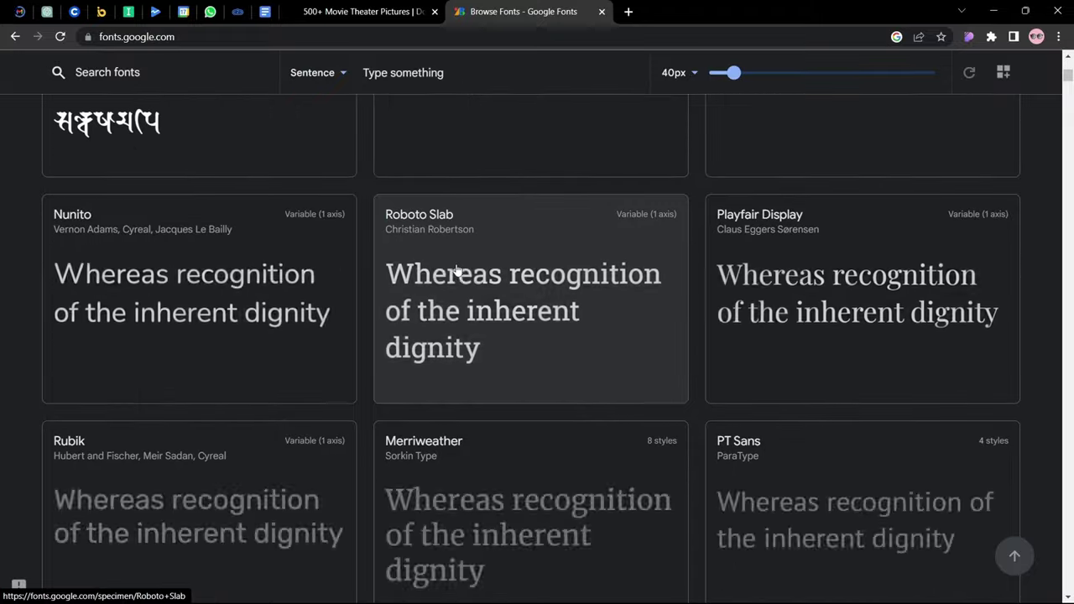
scroll(455, 269, "down", 12)
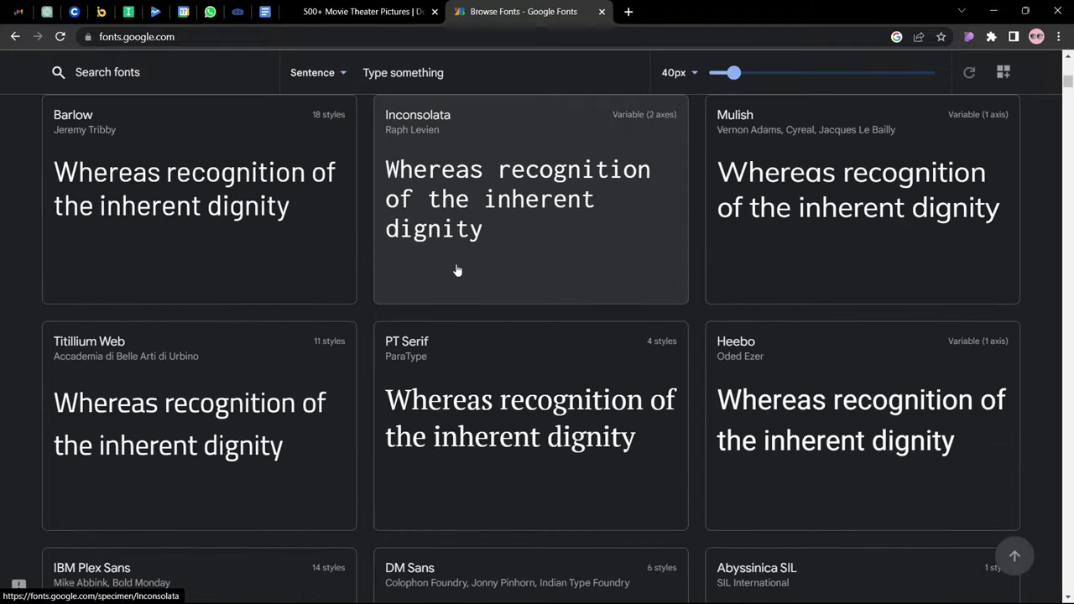
scroll(455, 267, "down", 5)
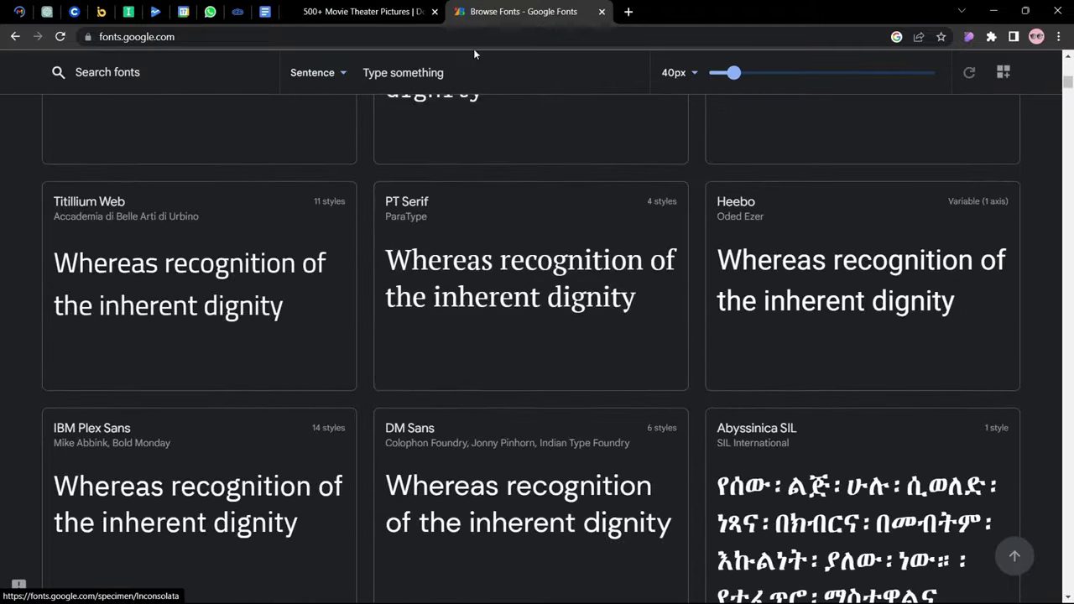
scroll(544, 422, "down", 5)
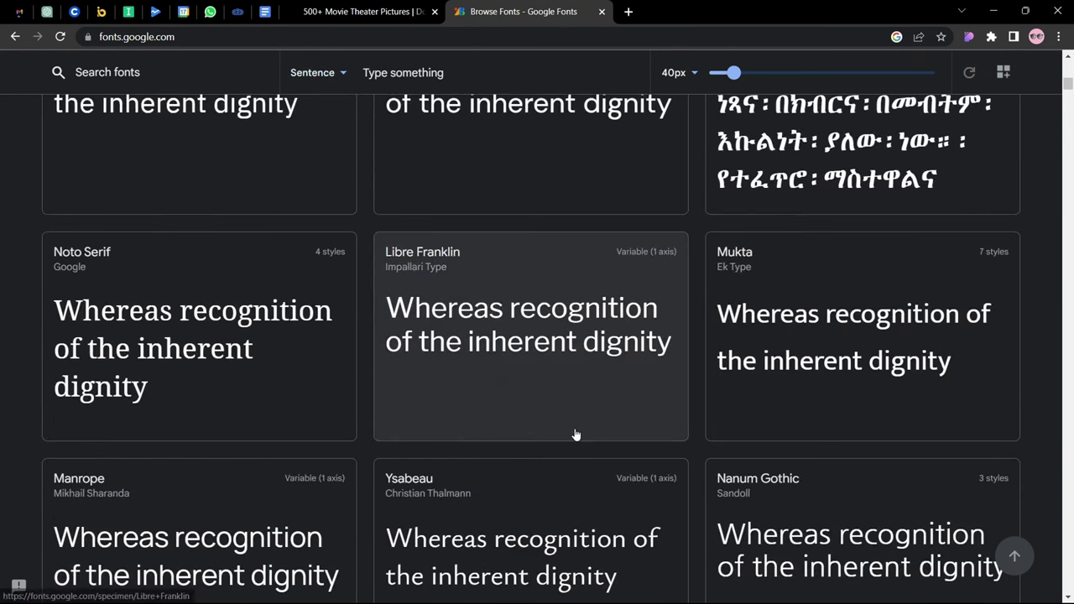
scroll(579, 427, "up", 1)
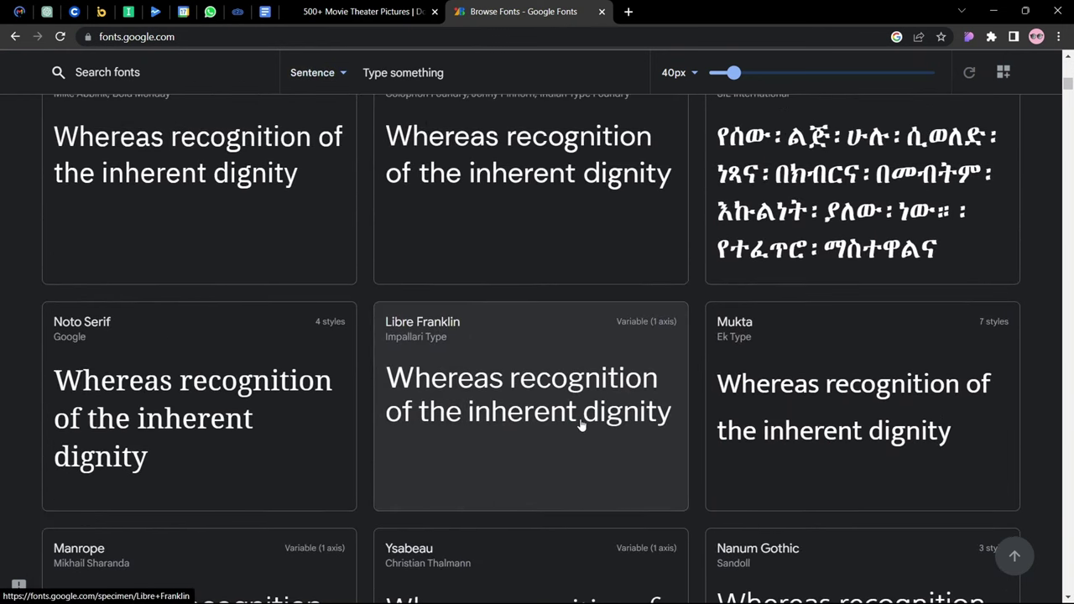
scroll(580, 425, "down", 10)
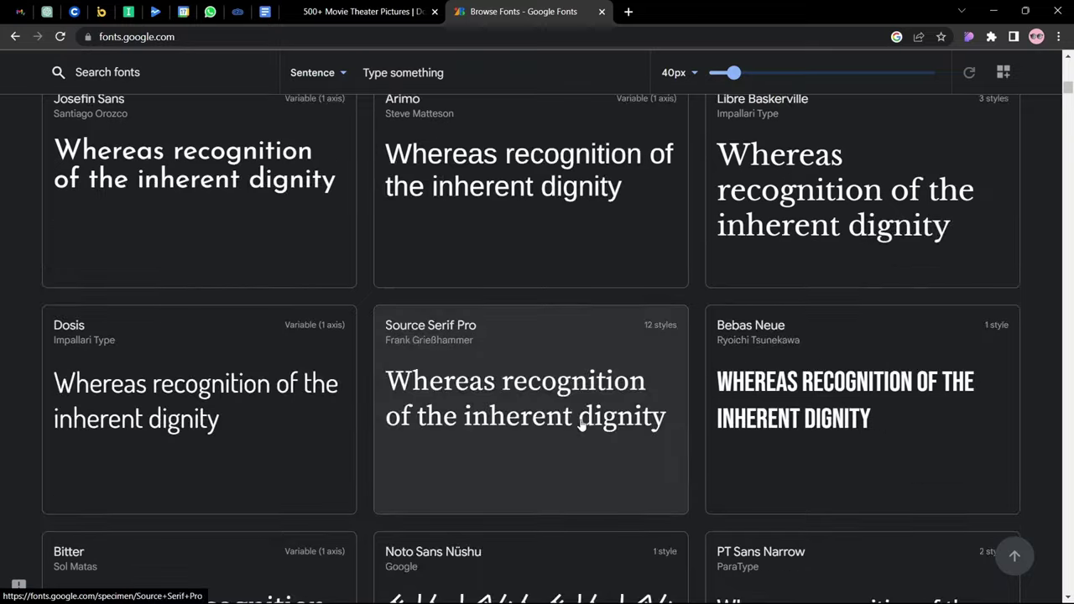
scroll(580, 426, "down", 10)
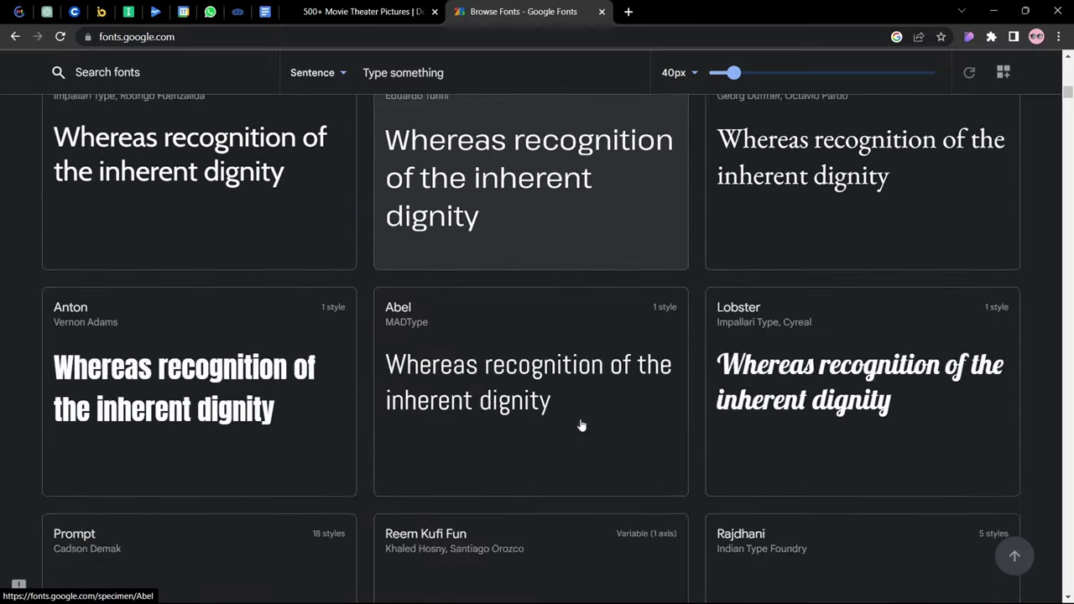
scroll(581, 425, "down", 6)
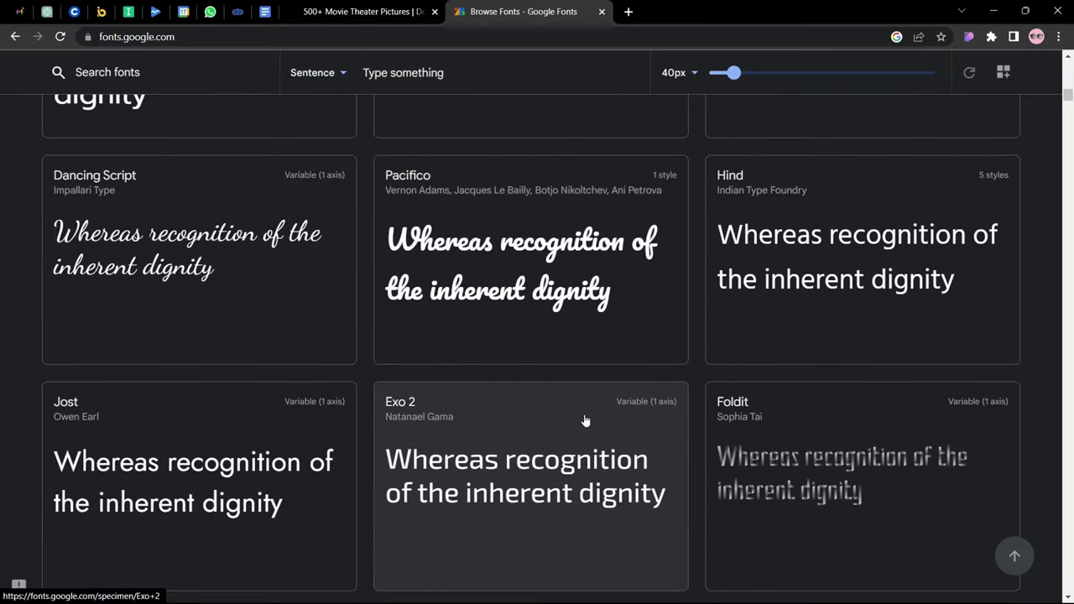
scroll(587, 420, "down", 2)
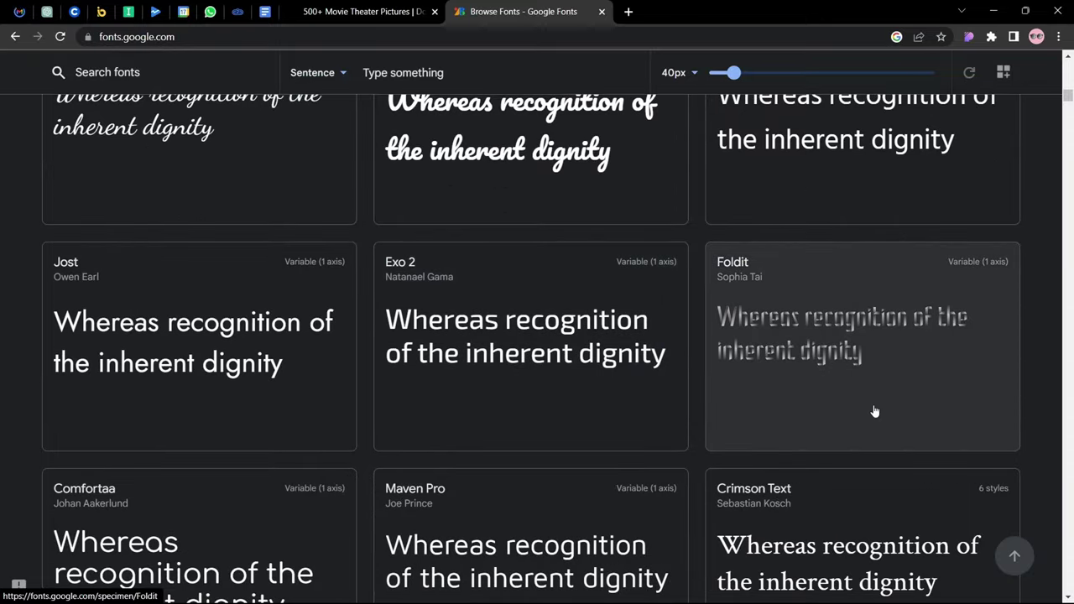
Open the Foldit font's specimen page, look over its styles and select the font name in the heading.
left_click(737, 267)
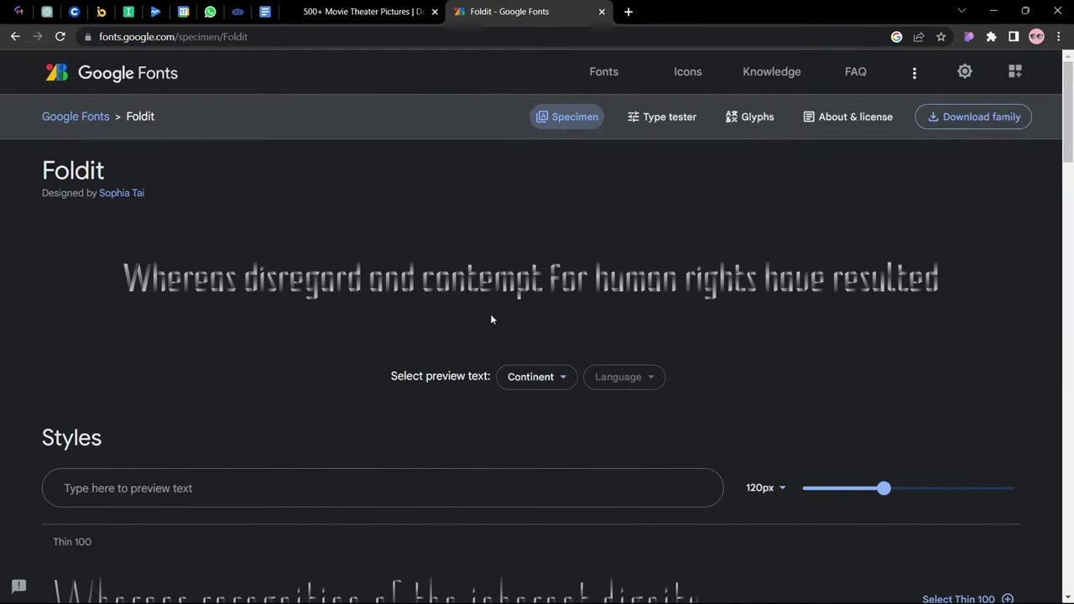
scroll(491, 310, "down", 5)
scroll(491, 317, "up", 5)
double_click(83, 171)
Switch to Adobe XD and try to set the "MovieFlix" logo text's font to Foldit.
left_click(496, 592)
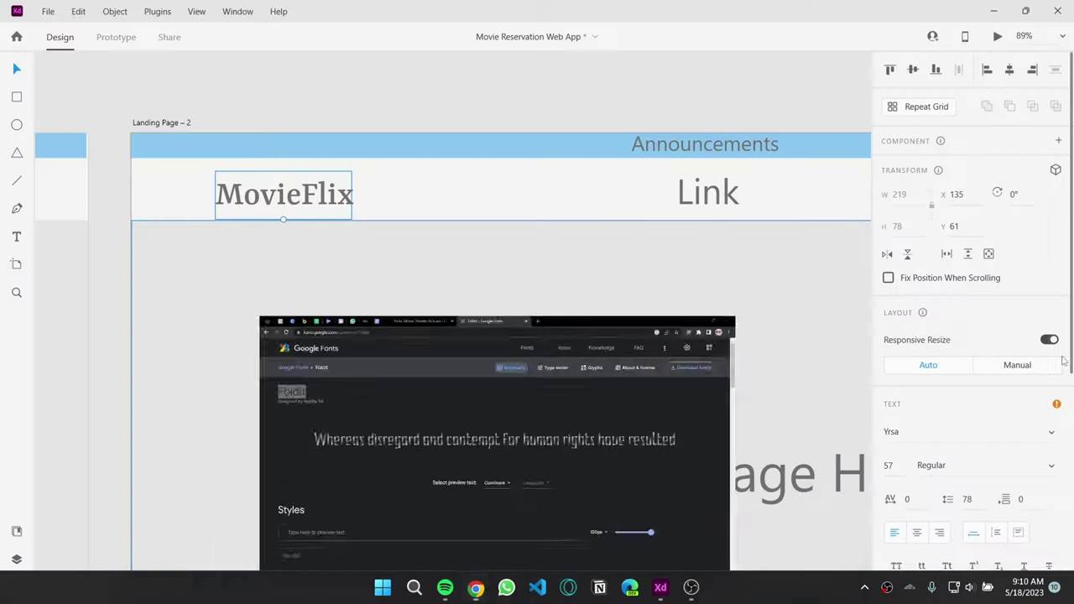
scroll(918, 320, "down", 1)
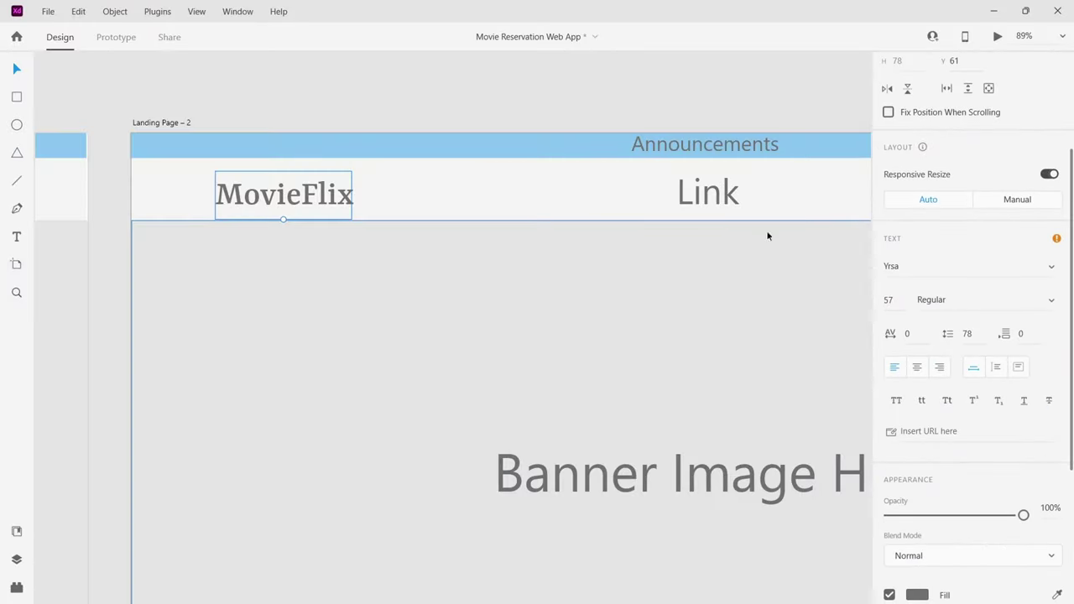
left_click(952, 266)
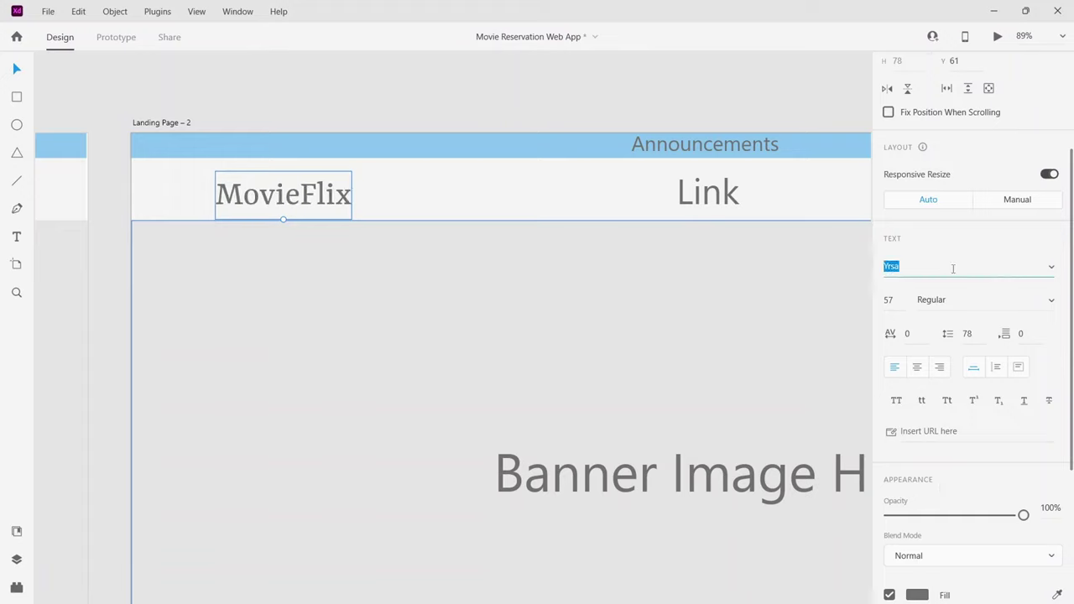
type("Foldit")
key("Escape")
Switch to Chrome, start downloading the Foldit font family and choose the Adobe XD folder inside Design on drive D as the save location.
left_click(476, 587)
left_click(973, 119)
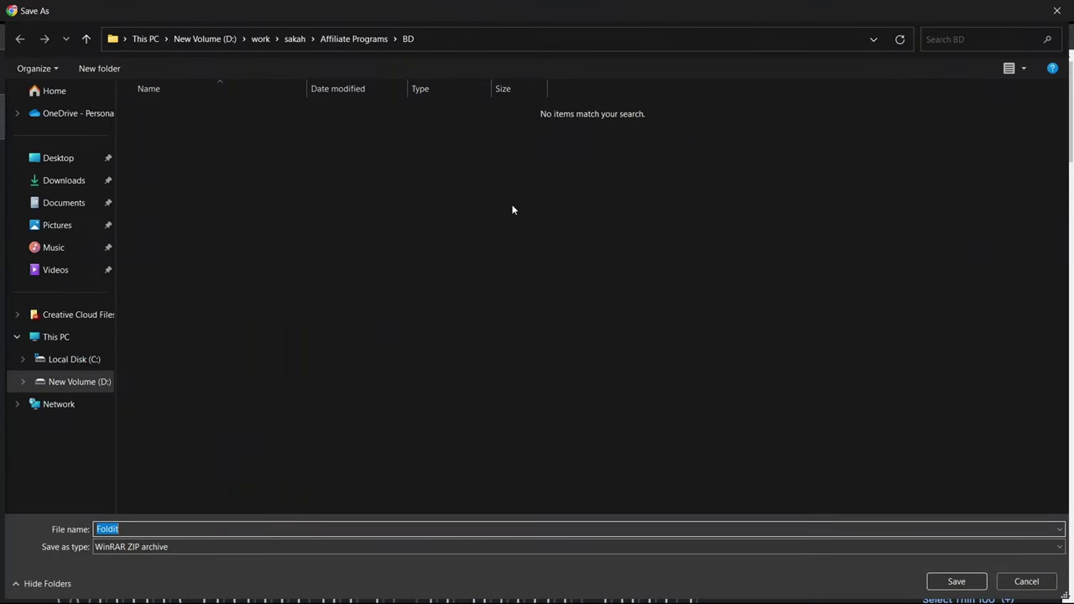
left_click(90, 381)
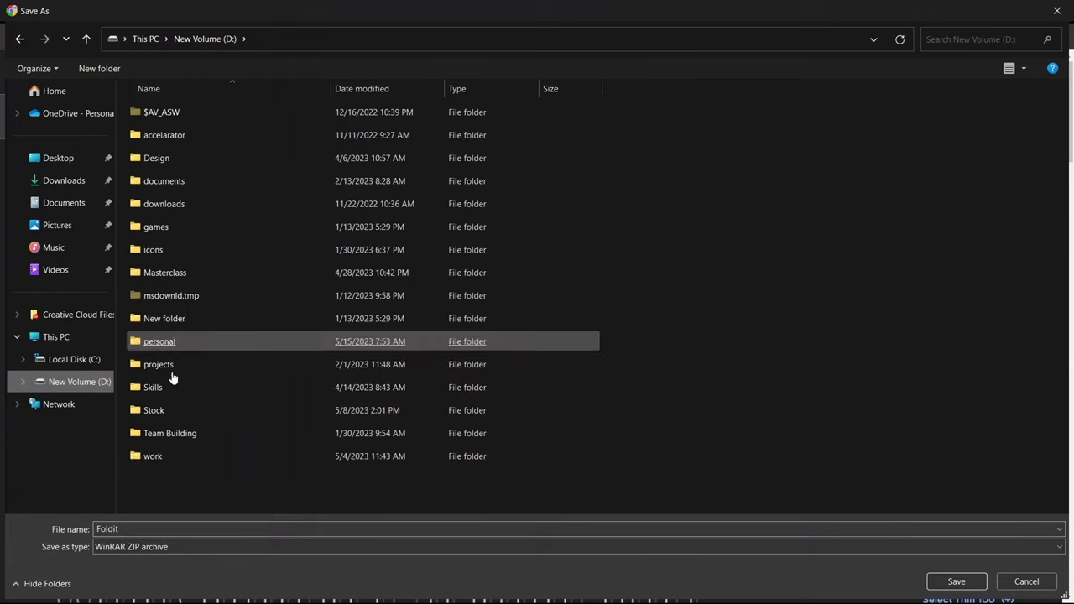
left_click(186, 458)
double_click(216, 159)
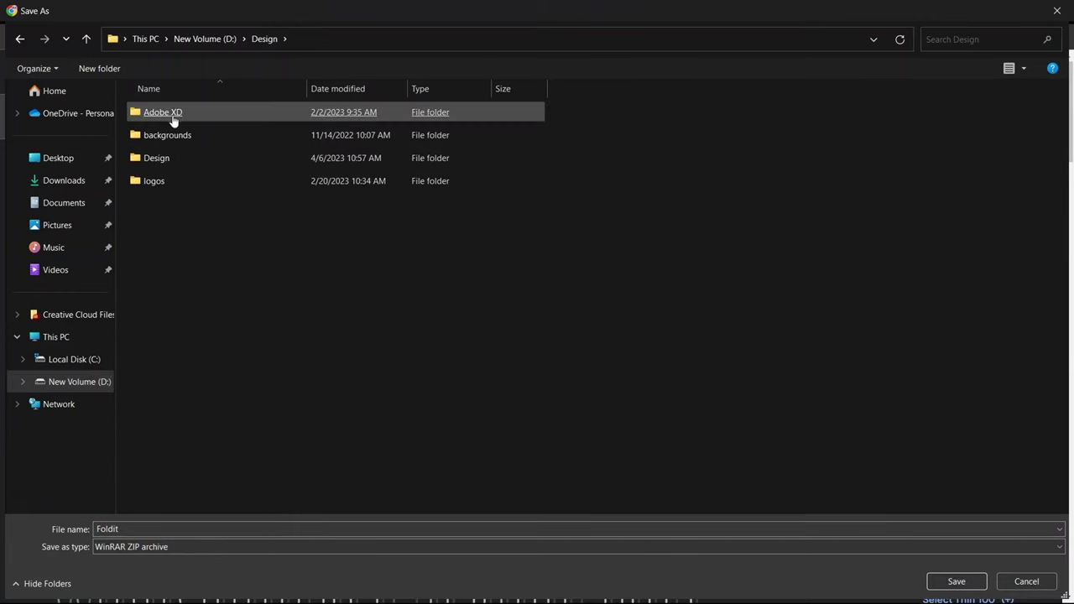
double_click(204, 114)
Create a folder named "Fonts" inside the Adobe XD folder and save the Foldit ZIP archive in it.
left_click(90, 82)
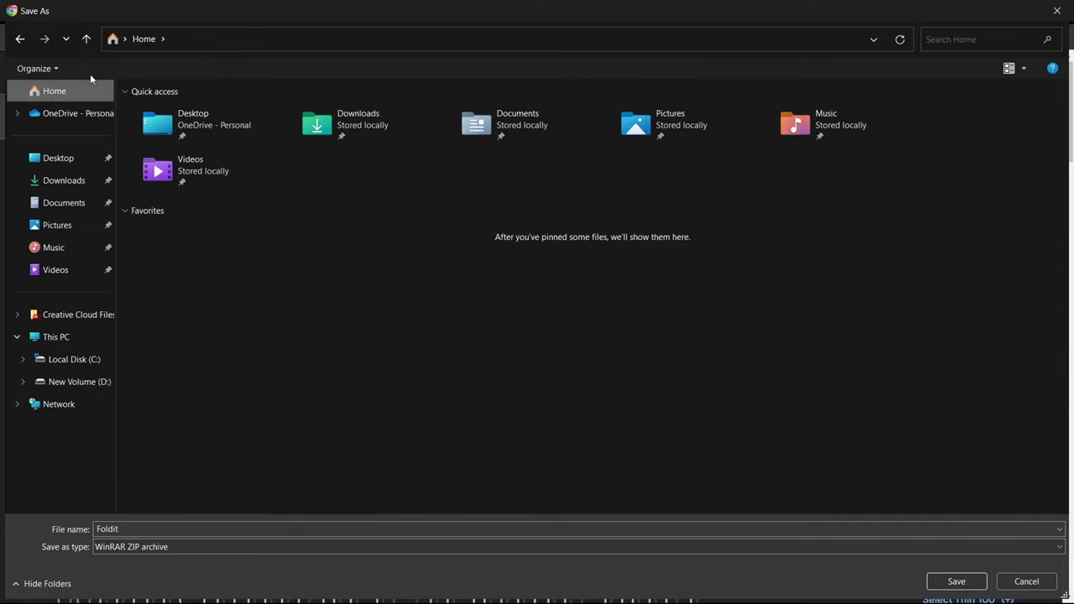
left_click(20, 38)
left_click(98, 68)
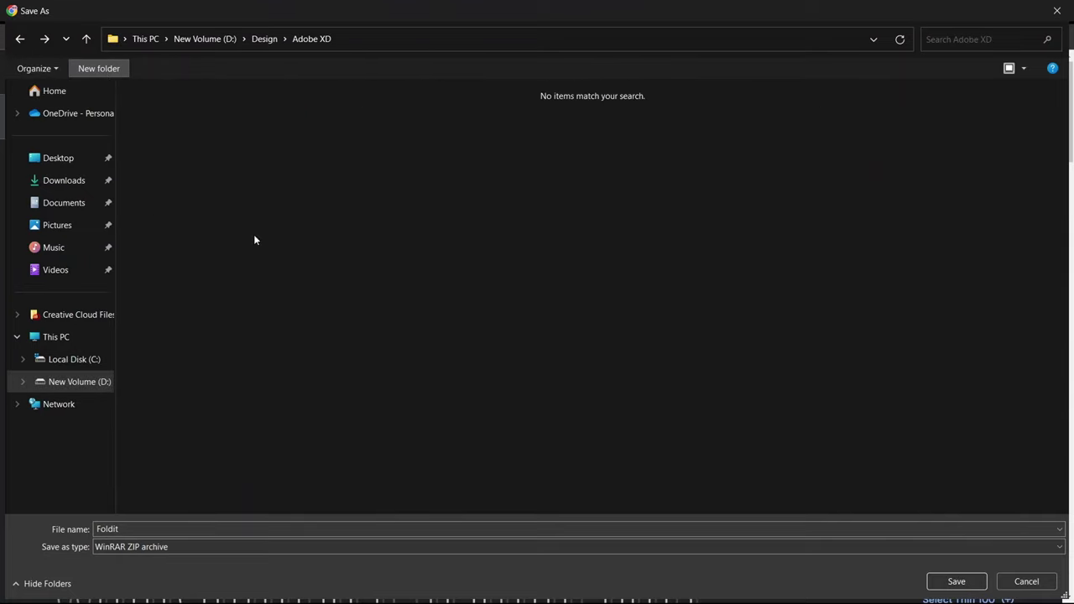
type("fonts")
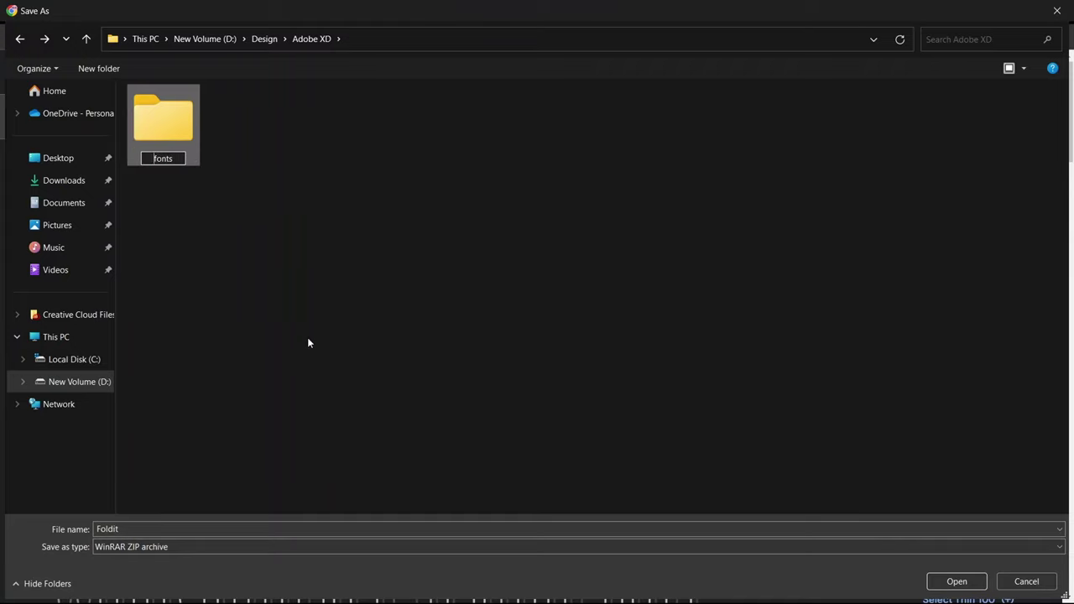
key("Delete")
type("F")
key("Return")
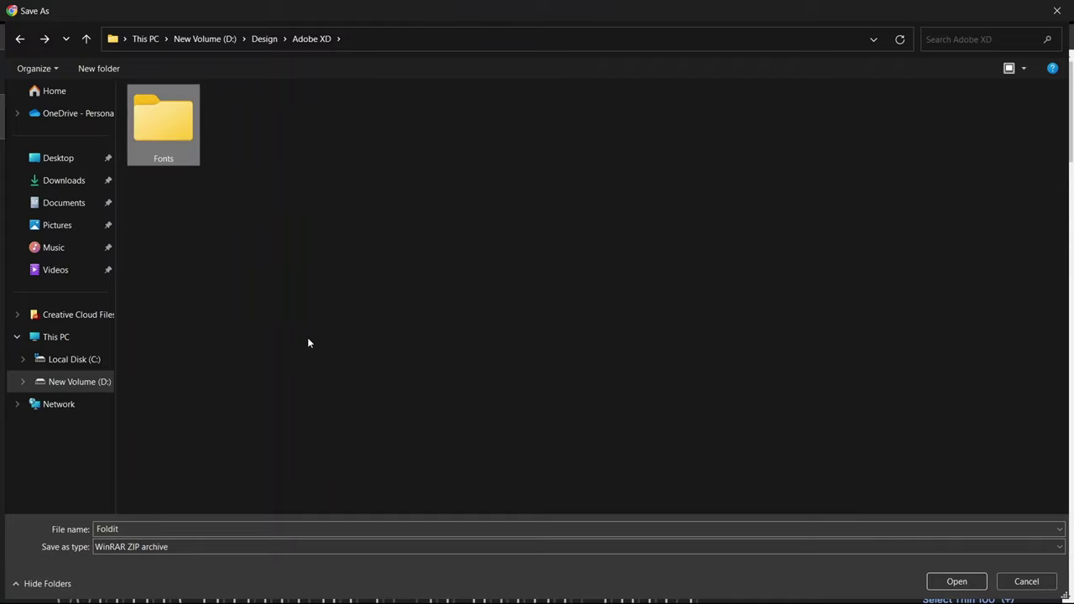
double_click(160, 131)
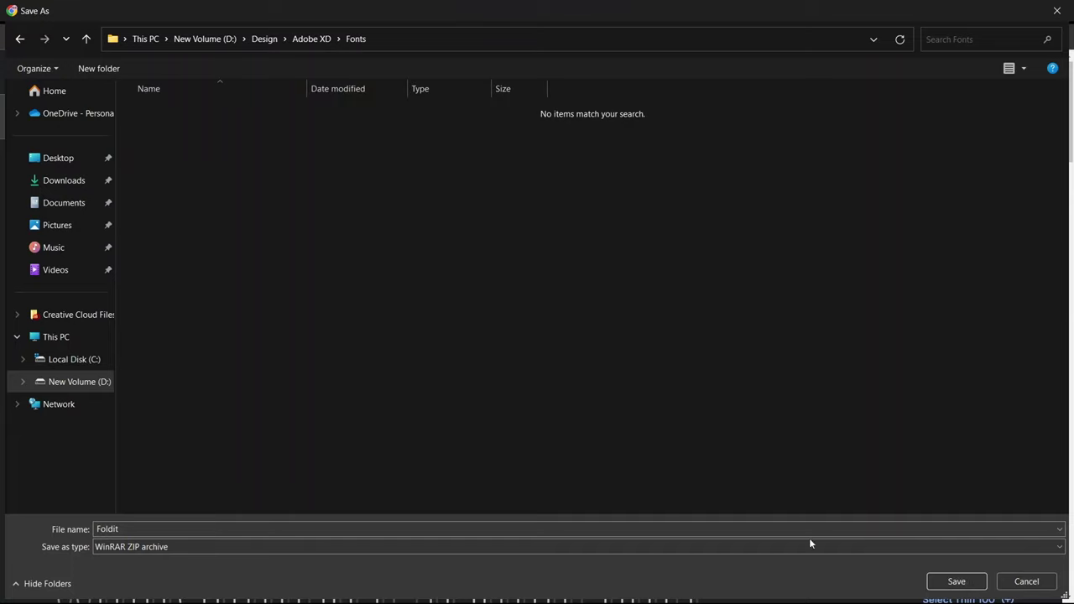
left_click(957, 580)
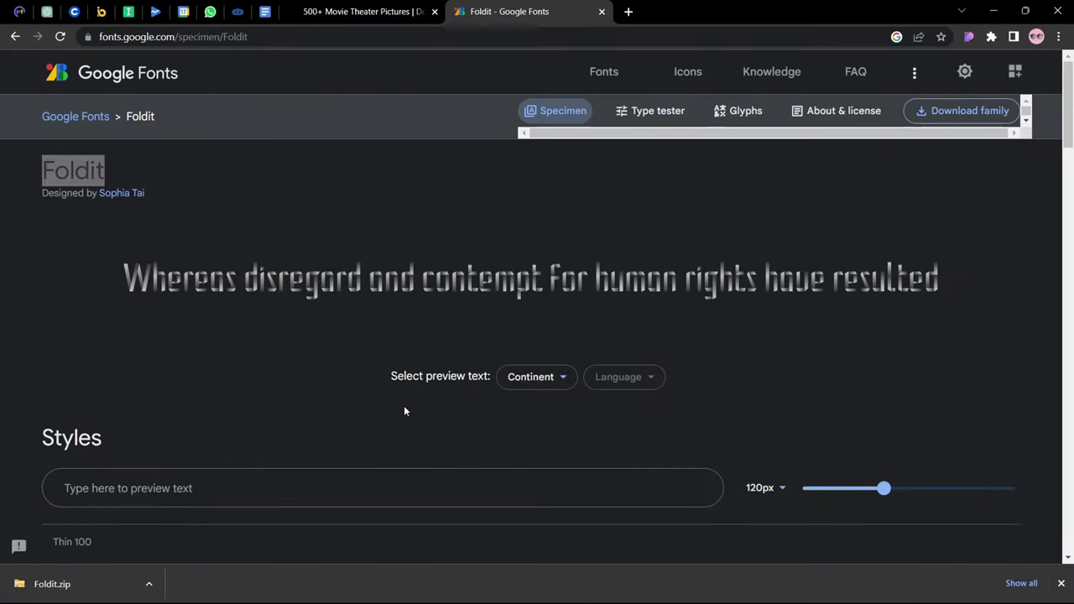
Launch the Adobe Creative Cloud desktop app and maximize its window.
key("super")
type("ado")
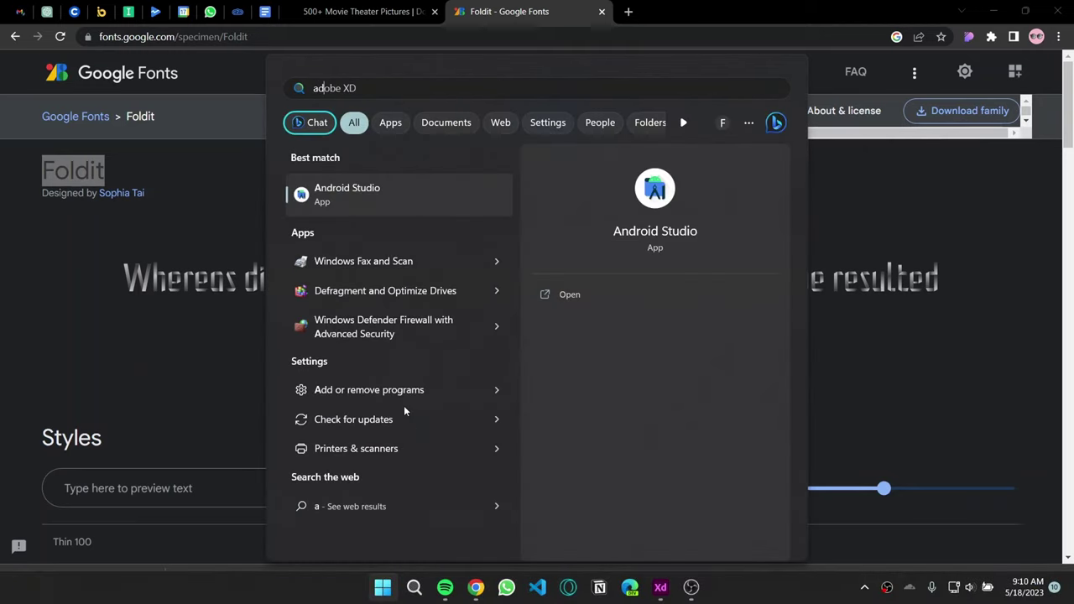
type("be")
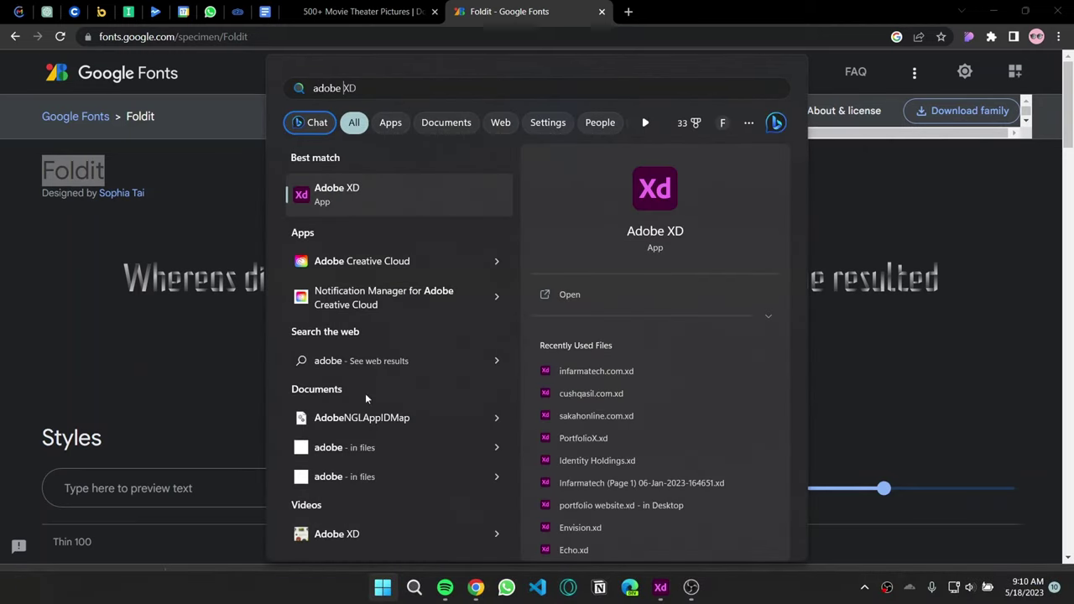
left_click(440, 262)
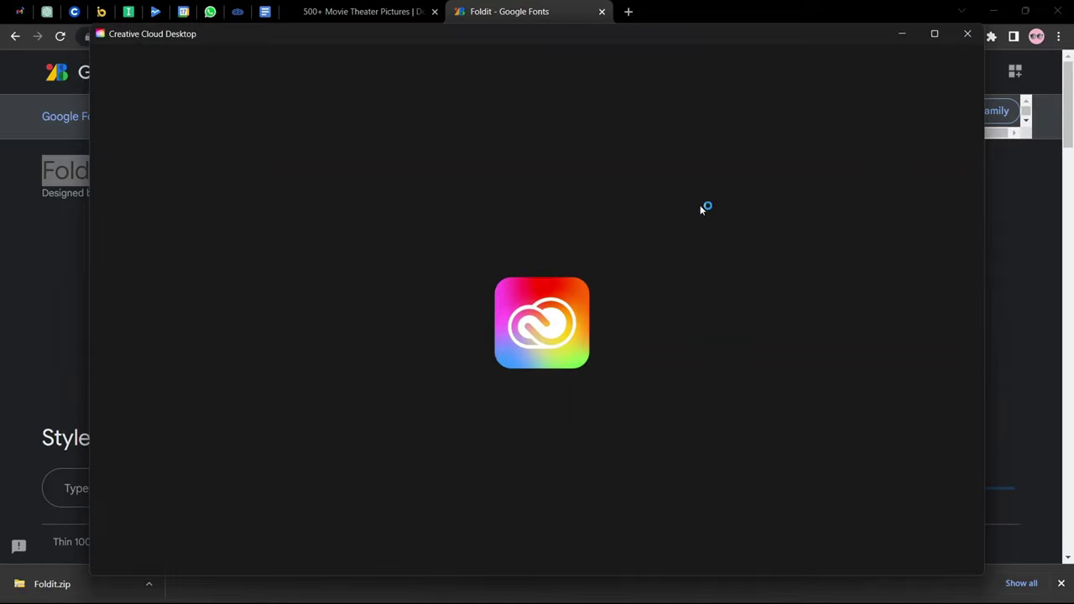
left_click(936, 36)
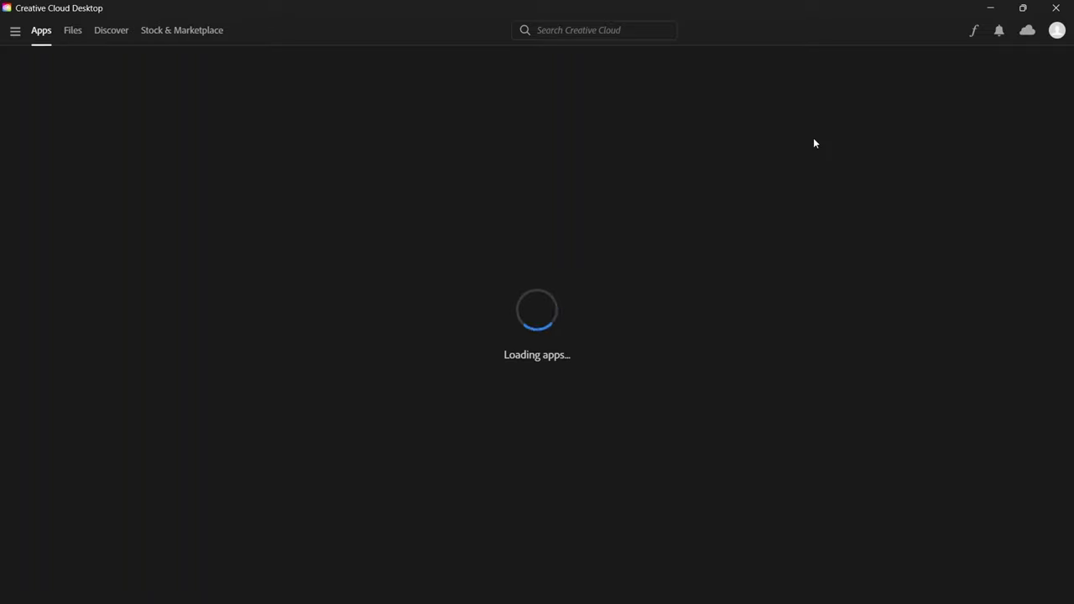
Switch to Chrome and search Google in a new tab for "how to import fonts into adobe xd".
key("alt+Tab")
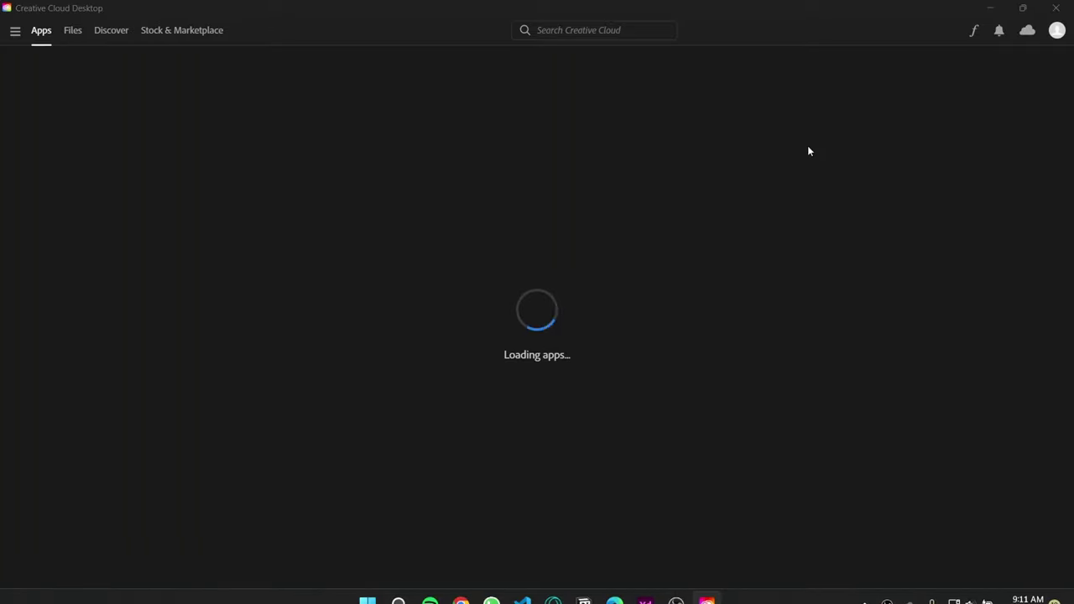
key("ctrl+t")
type("ho")
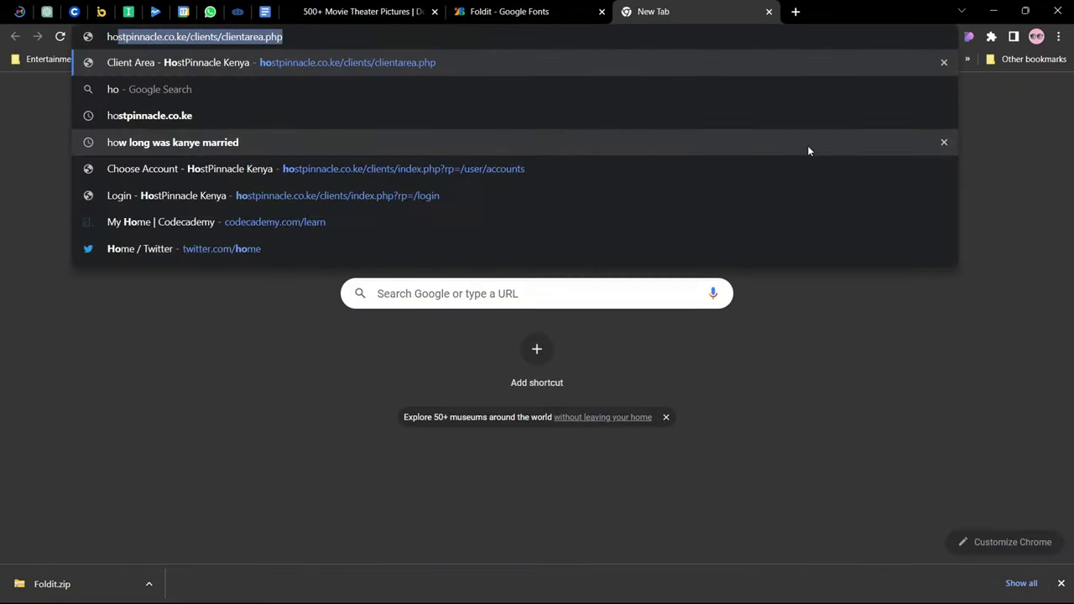
type("w to ")
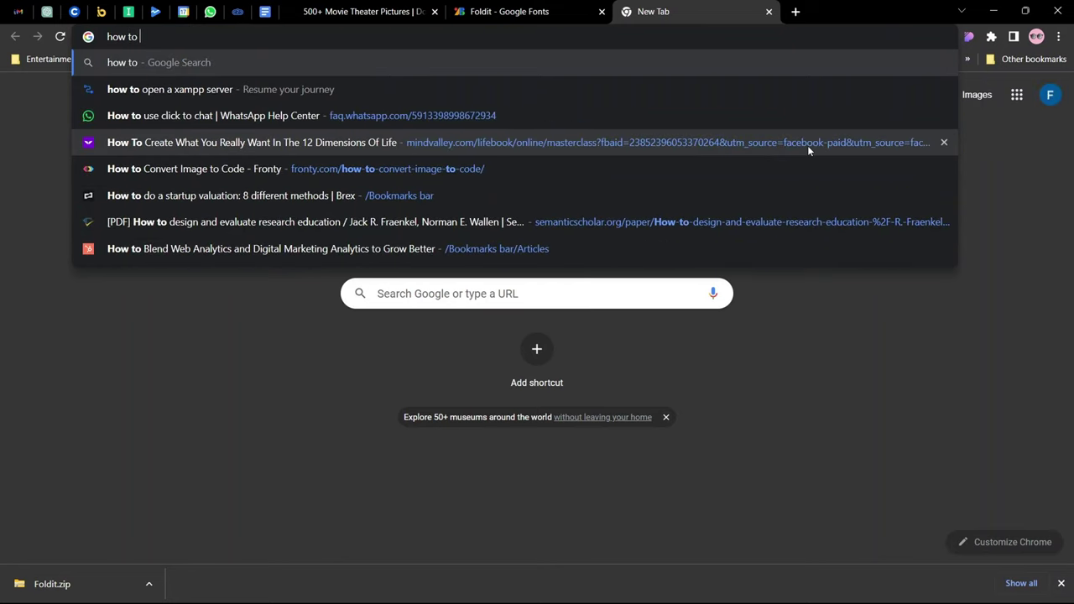
type("import")
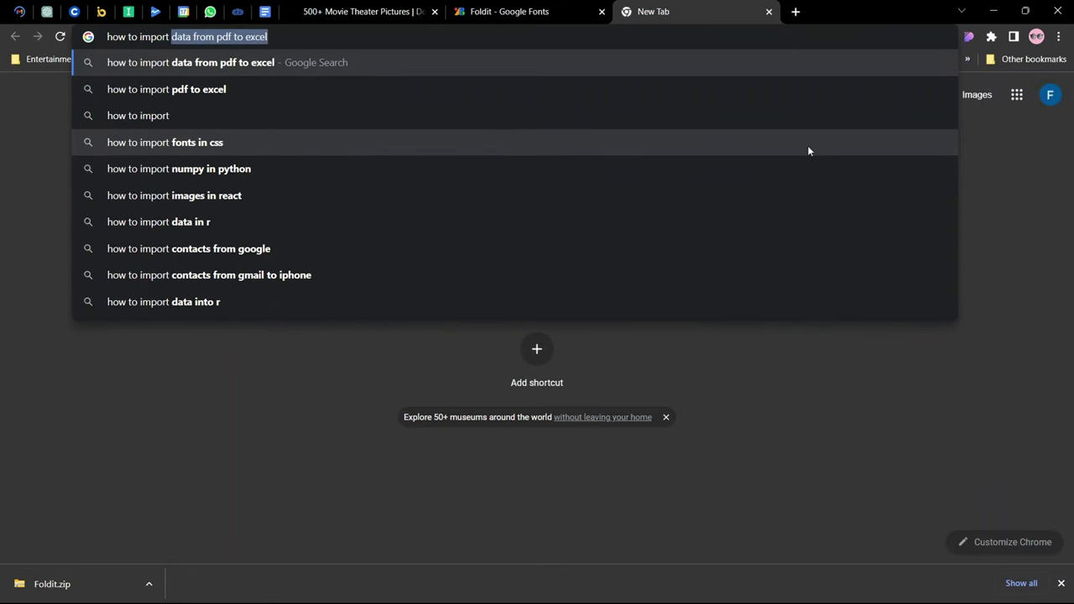
type(" fonts ")
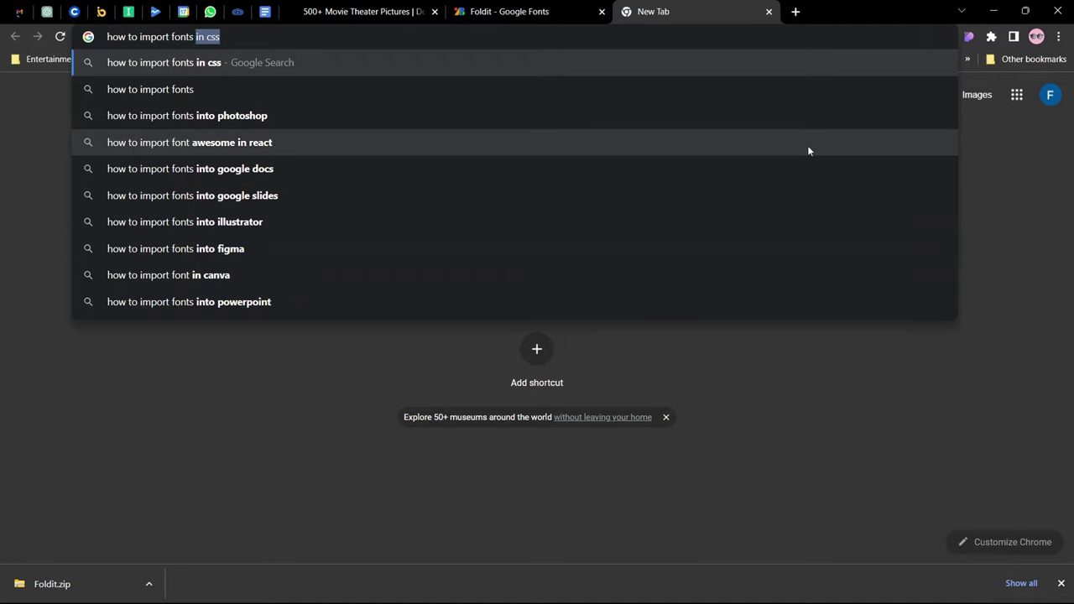
type("into a")
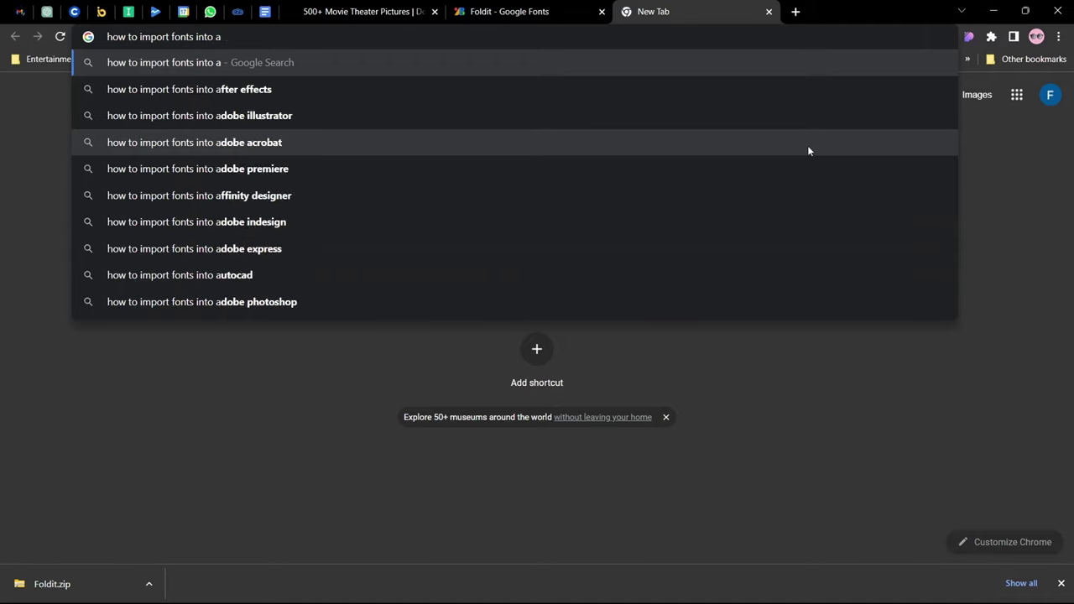
type("dobe ")
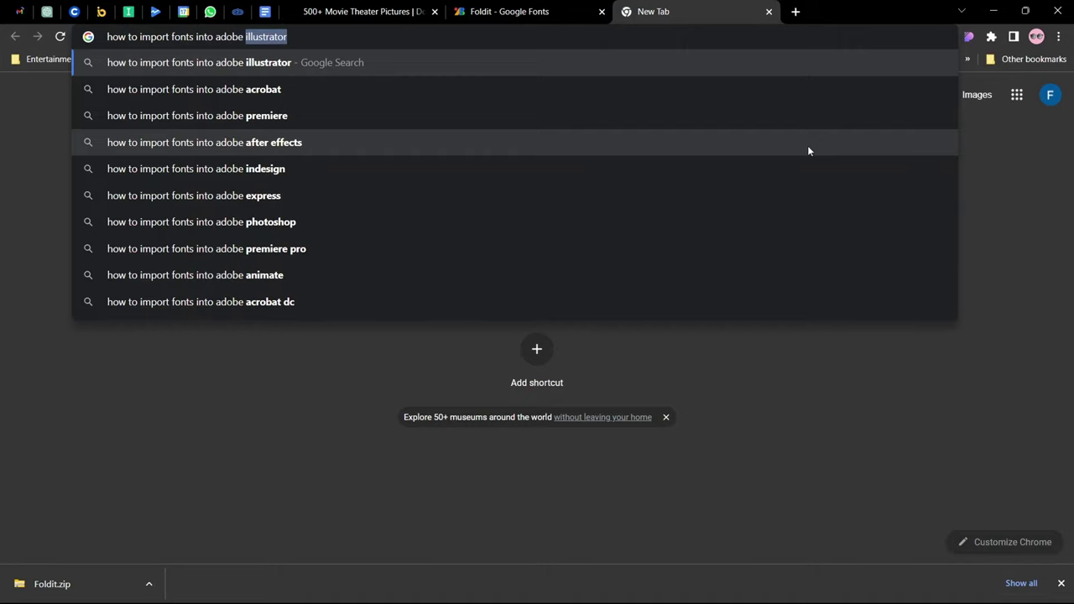
type("xd")
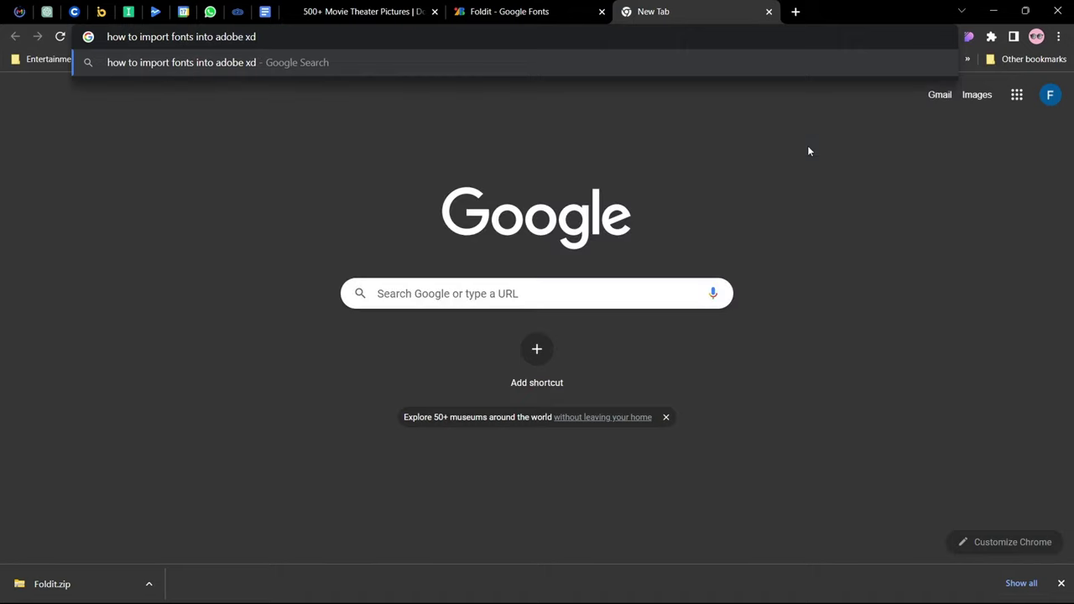
key("Return")
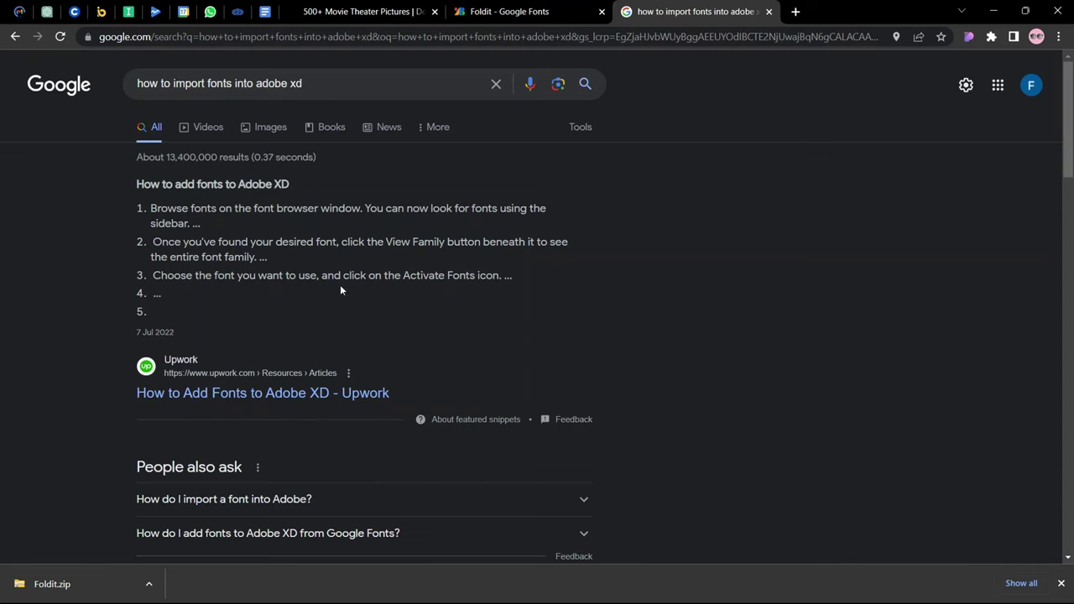
Expand the question "How do I import a font into Adobe?" and open Adobe Type's font installation guide.
scroll(124, 294, "down", 3)
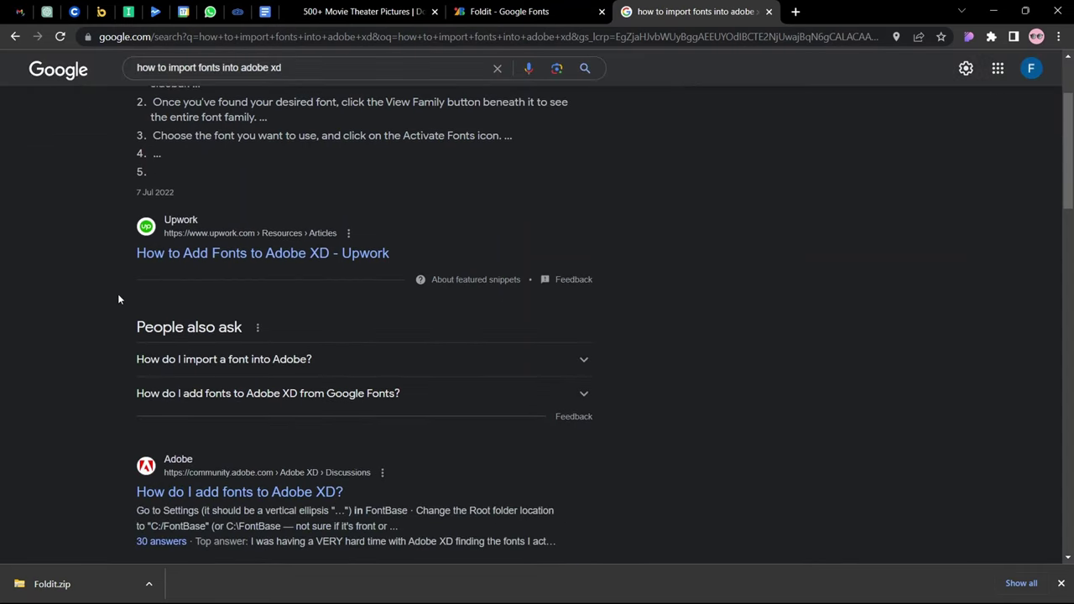
left_click(366, 295)
scroll(255, 324, "down", 1)
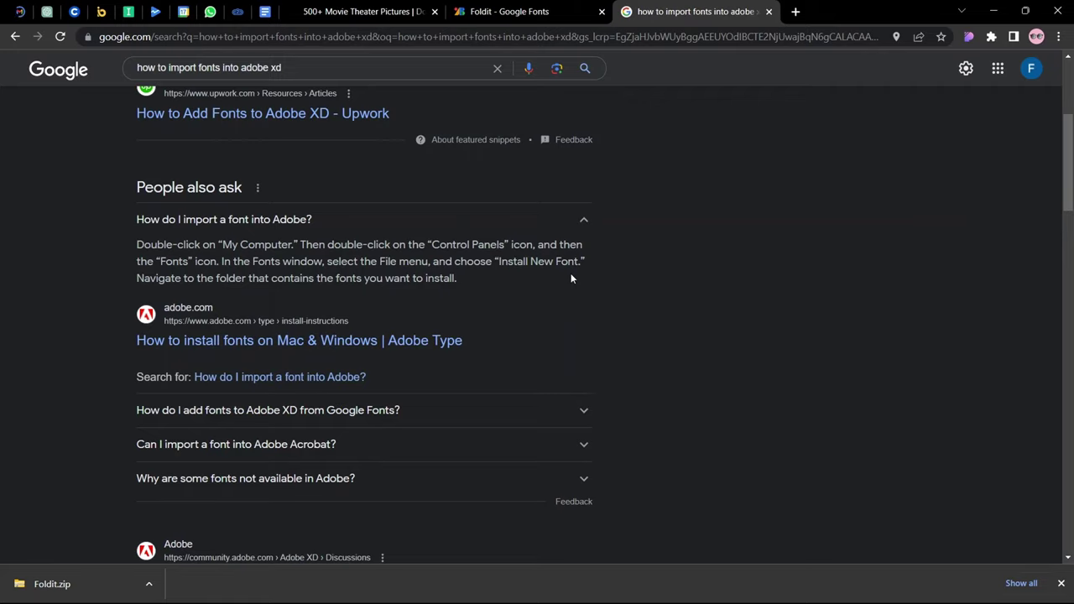
left_click(307, 342)
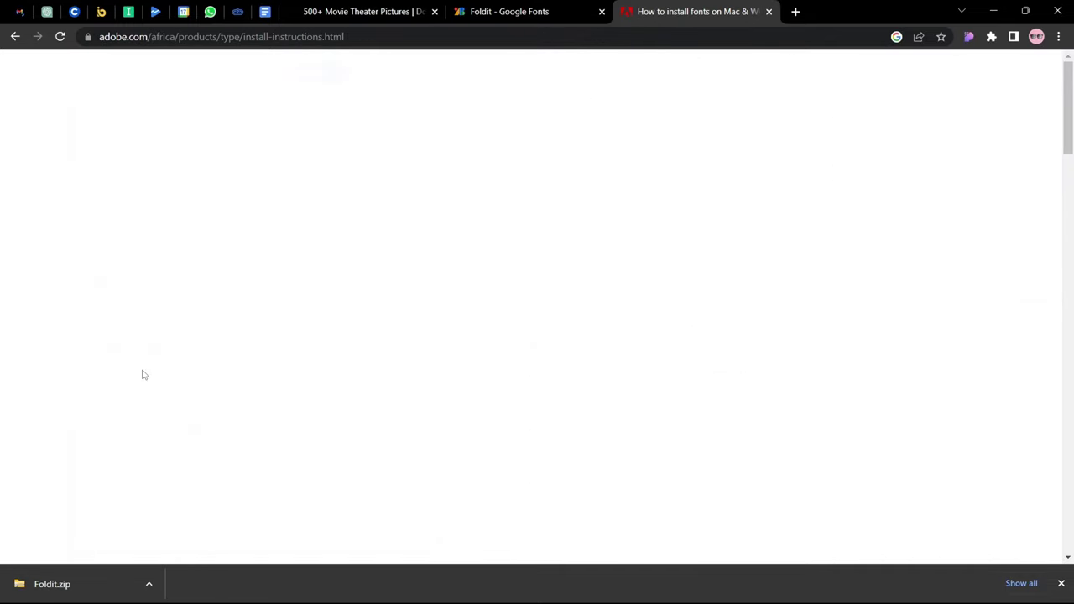
Examine the Adobe guide's font installation instructions for the different Windows and Mac OS versions.
scroll(199, 352, "down", 3)
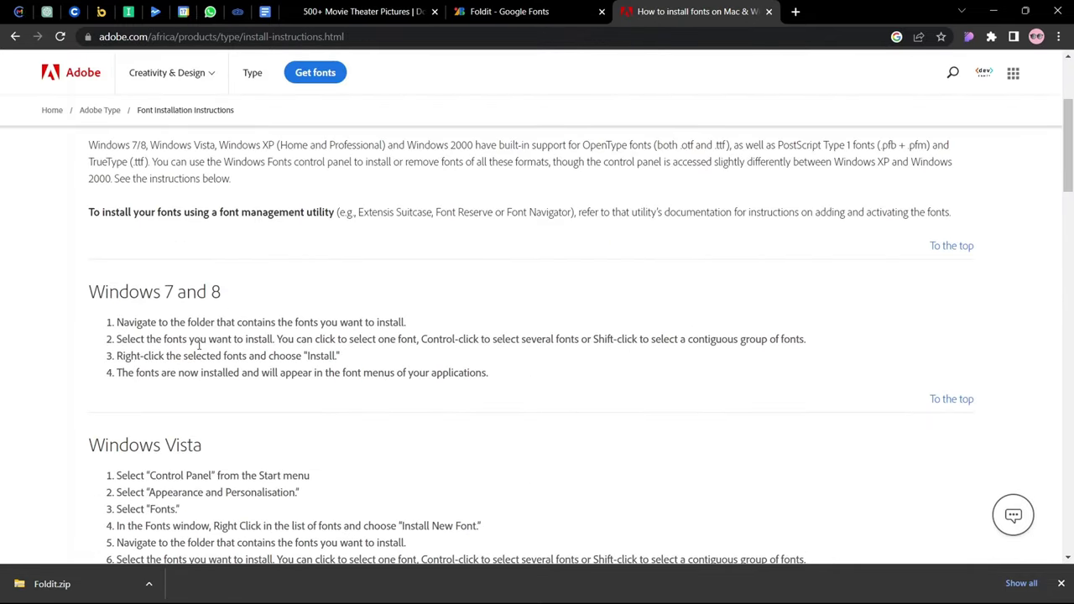
scroll(197, 345, "down", 4)
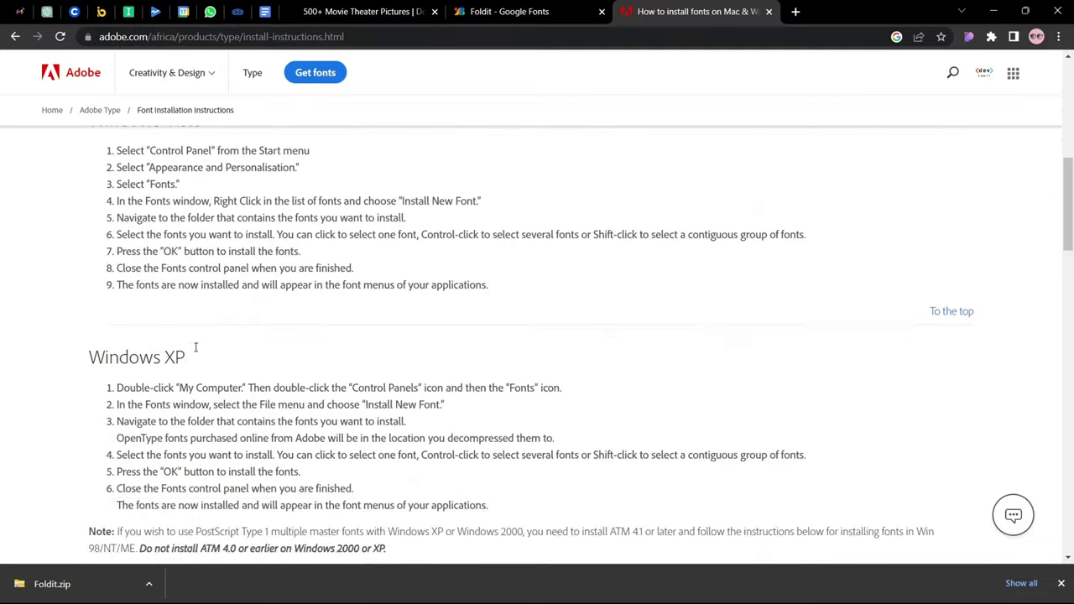
scroll(196, 347, "up", 6)
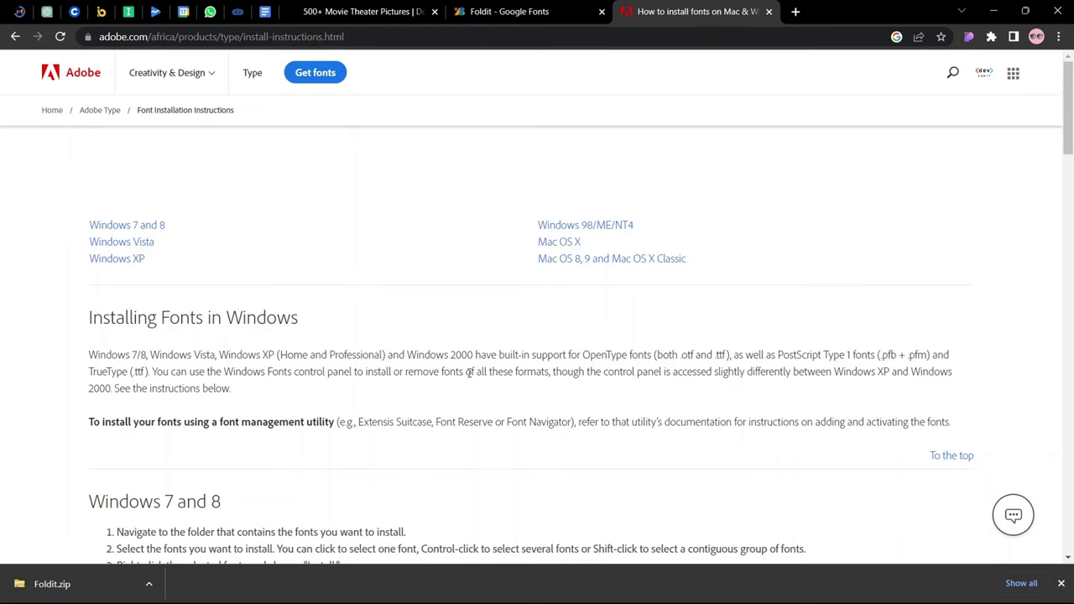
scroll(738, 374, "down", 3)
scroll(712, 379, "up", 3)
scroll(38, 337, "down", 3)
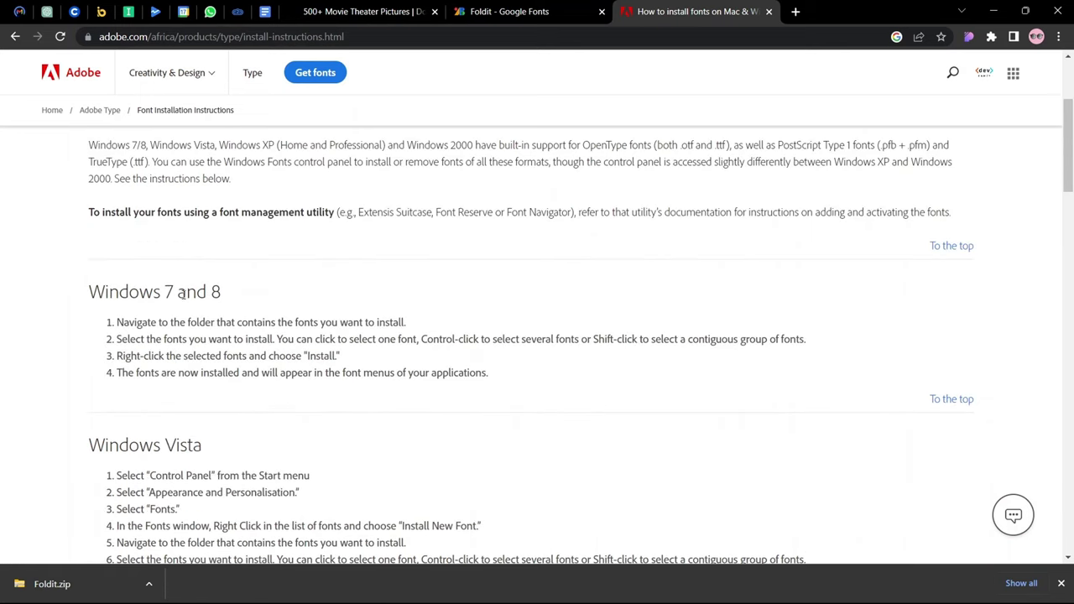
left_click_drag(166, 293, 221, 294)
scroll(346, 334, "down", 8)
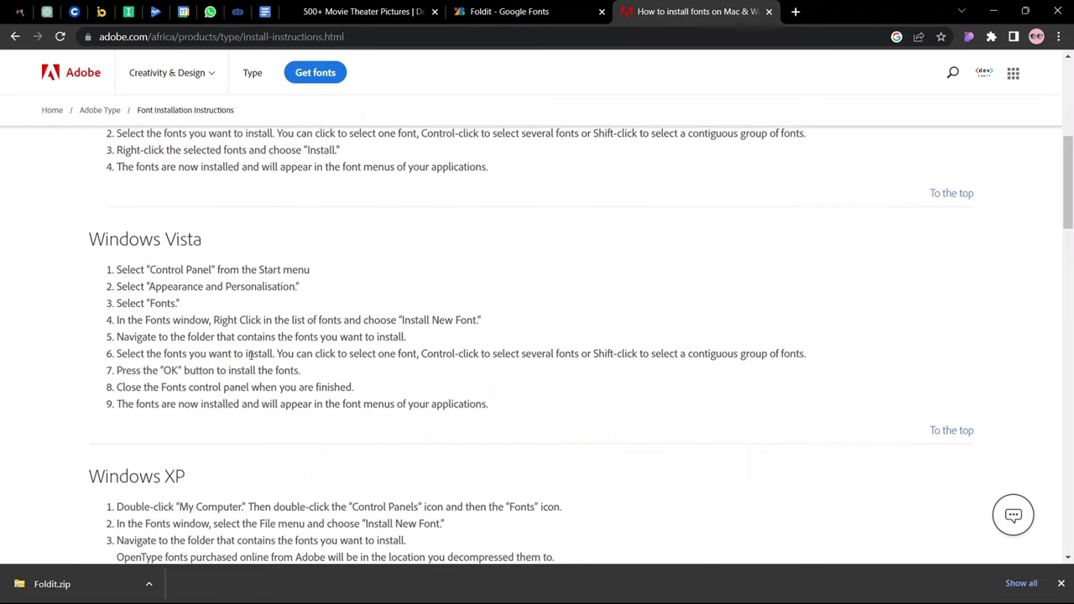
scroll(61, 369, "down", 8)
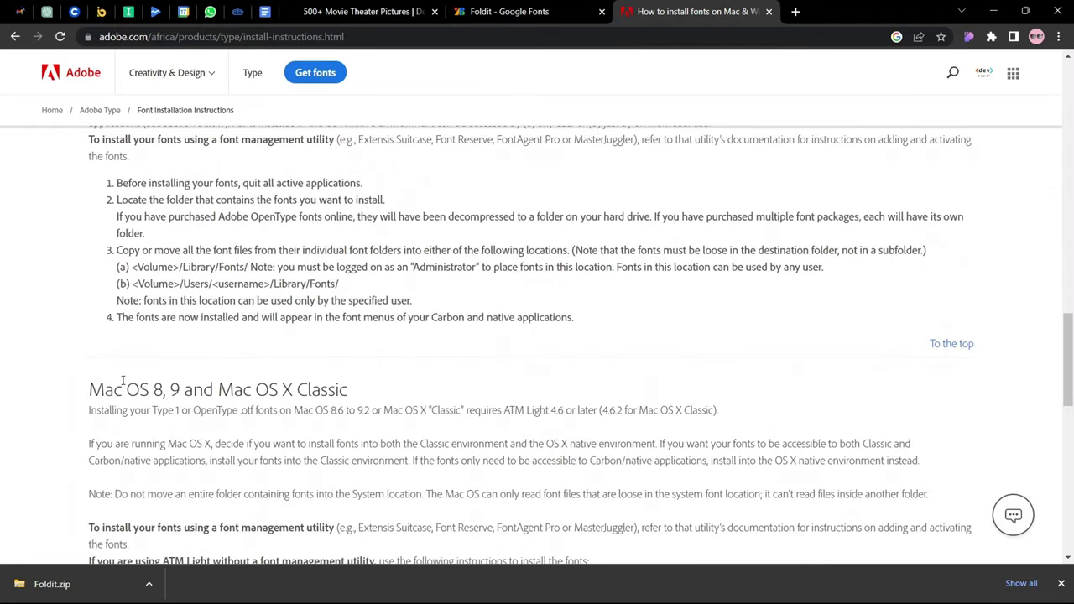
scroll(123, 381, "down", 5)
scroll(441, 265, "up", 6)
scroll(441, 265, "up", 1)
Switch to Creative Cloud Desktop and check the additional options of the installed XD app, cancelling the prompt to open it.
mouse_move(644, 597)
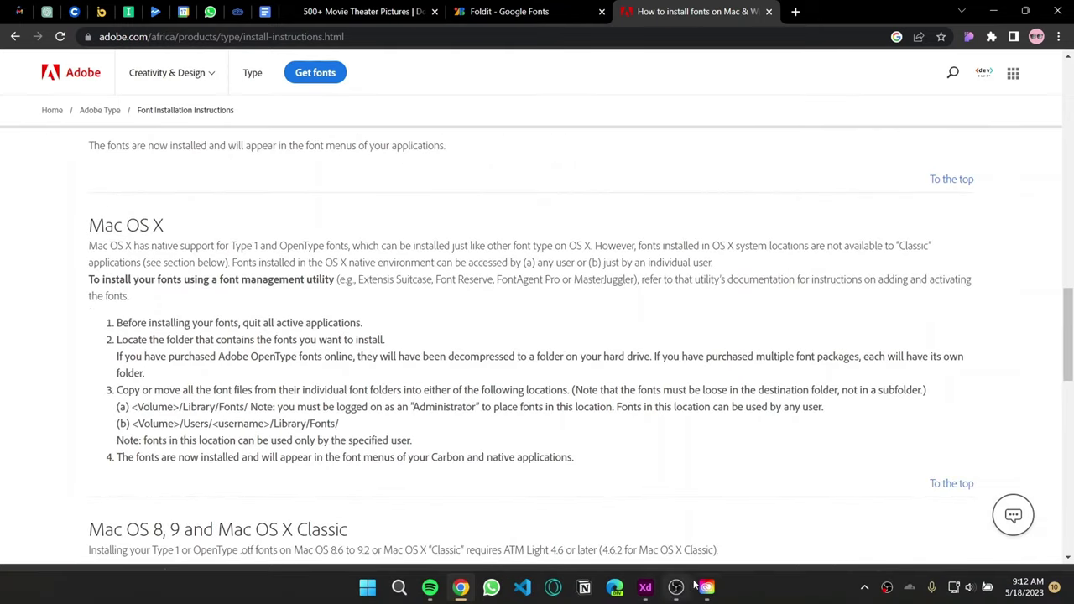
left_click(707, 587)
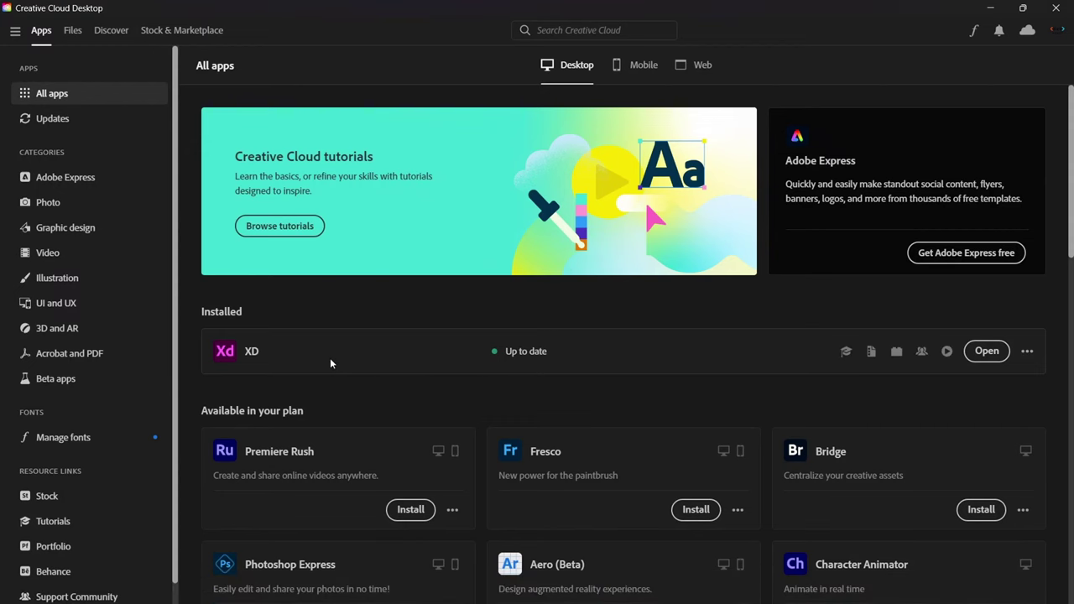
left_click(1025, 354)
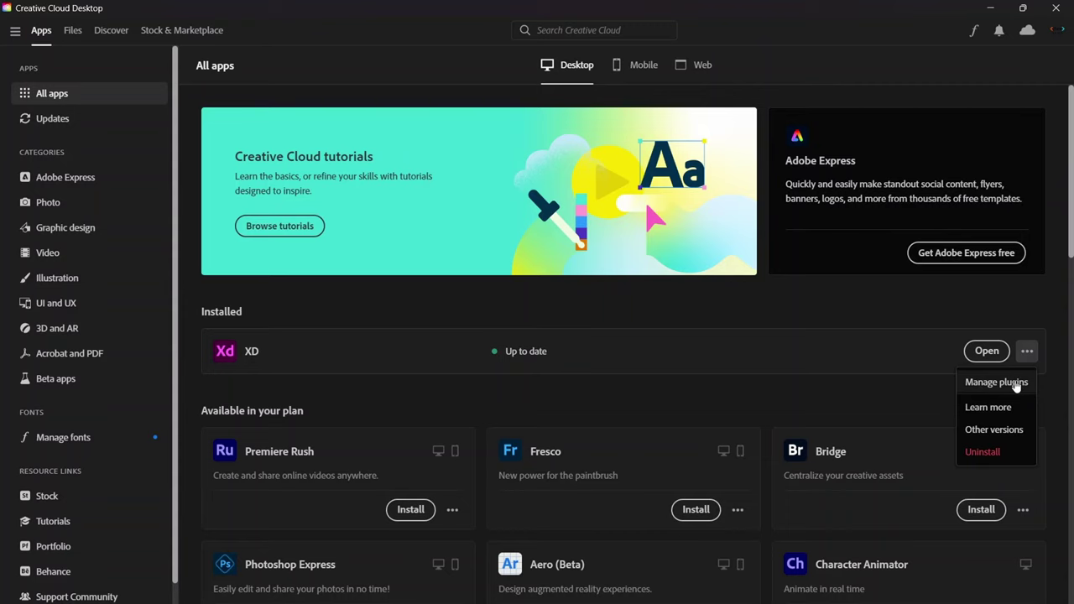
left_click(290, 356)
left_click(230, 355)
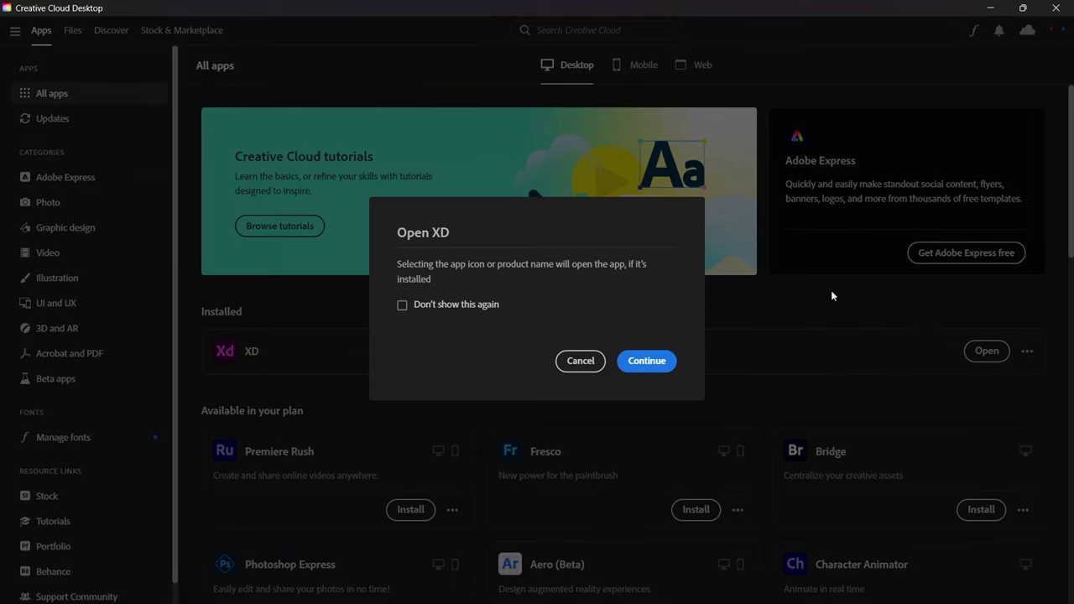
left_click(579, 361)
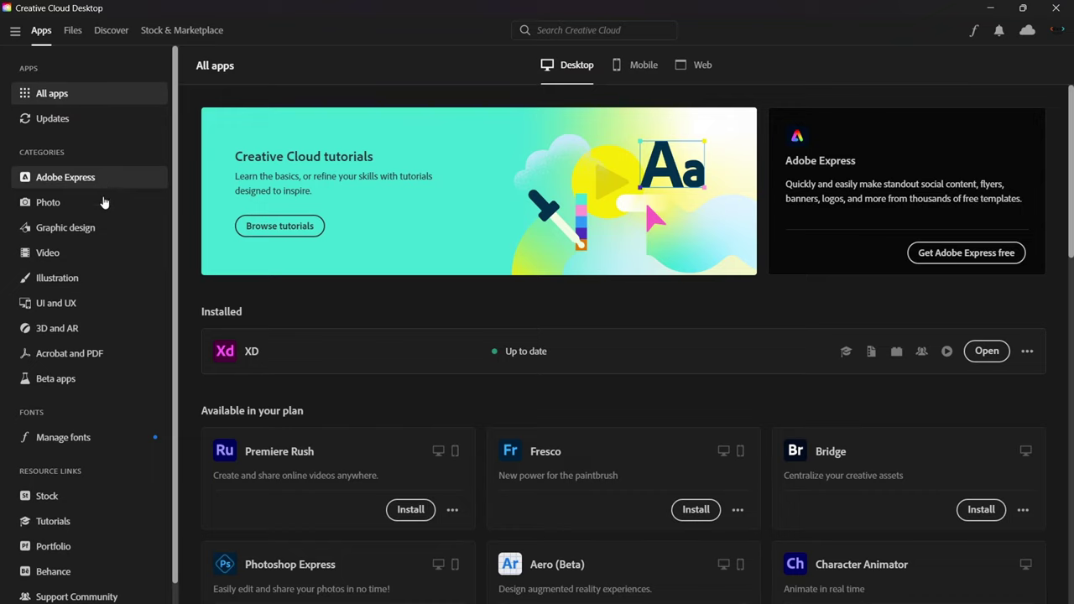
Open Creative Cloud's font management, skip the introductory tour and open the page for adding fonts to Creative Cloud.
left_click(107, 440)
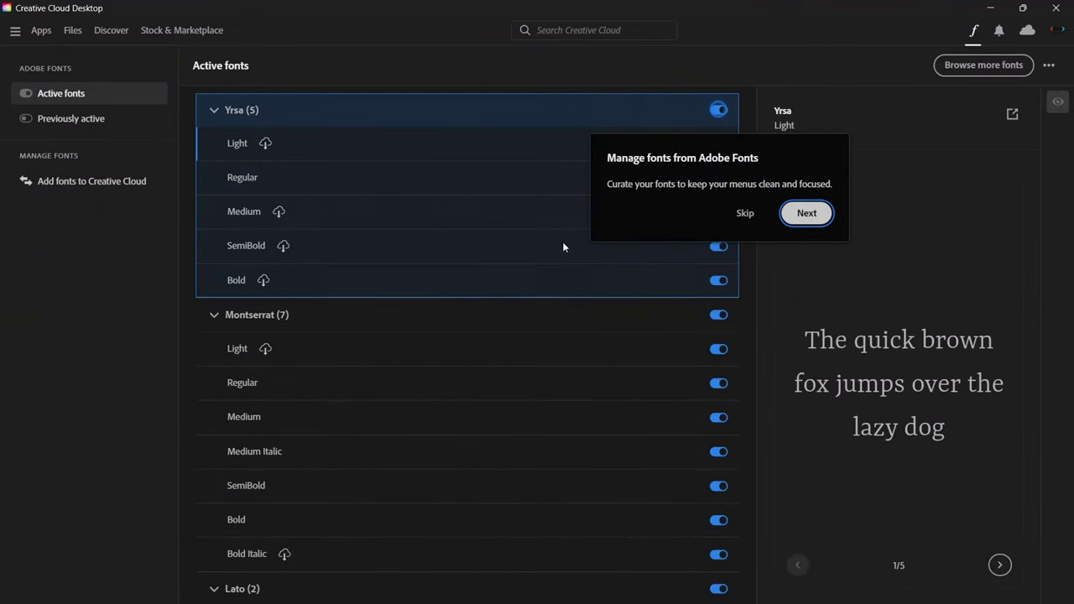
left_click(745, 215)
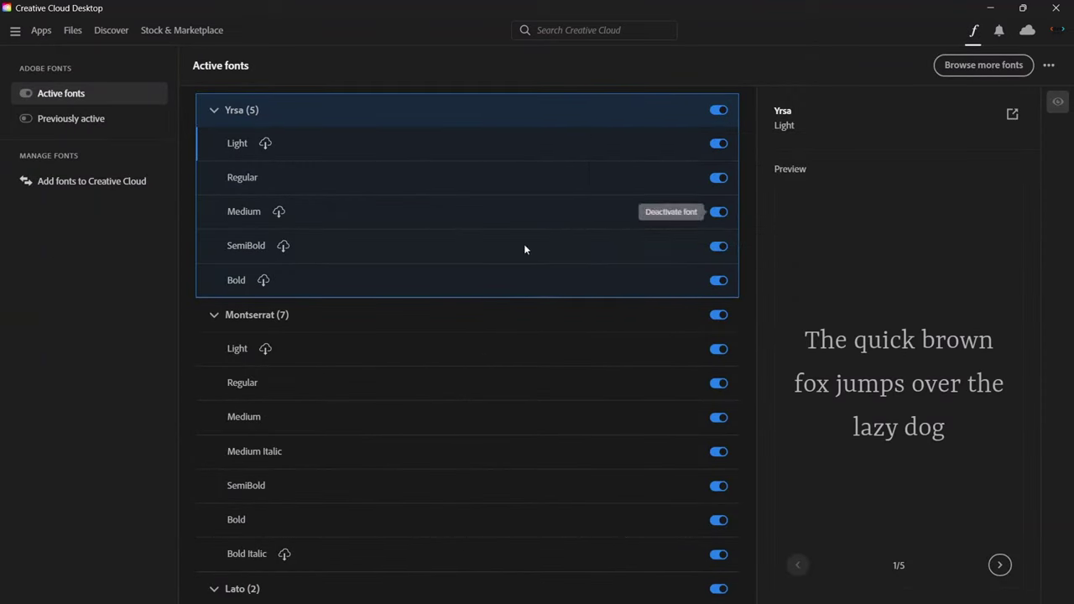
left_click(570, 33)
left_click(165, 280)
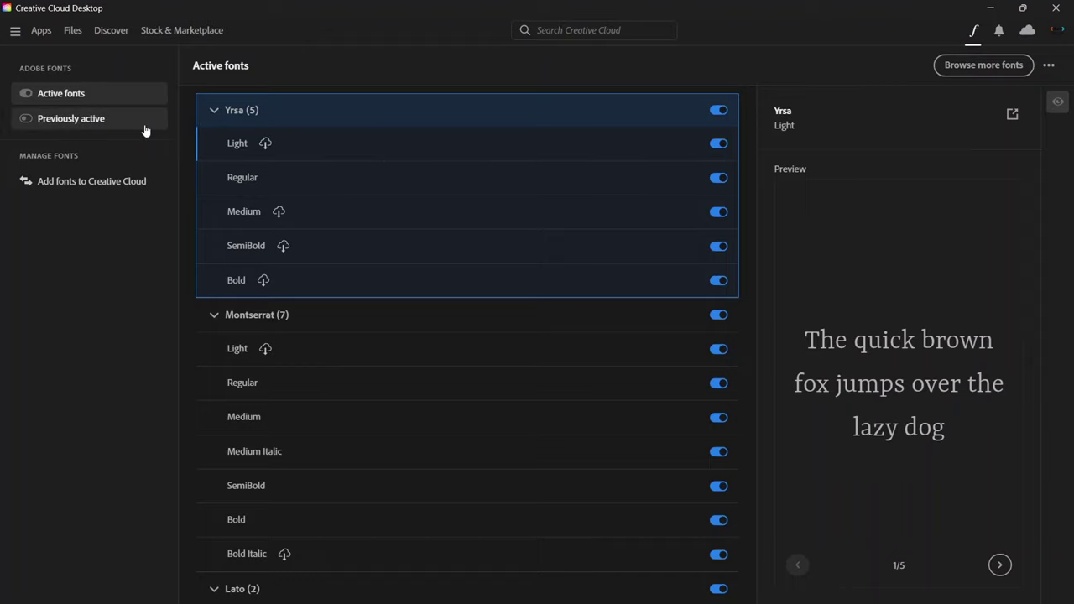
left_click(137, 186)
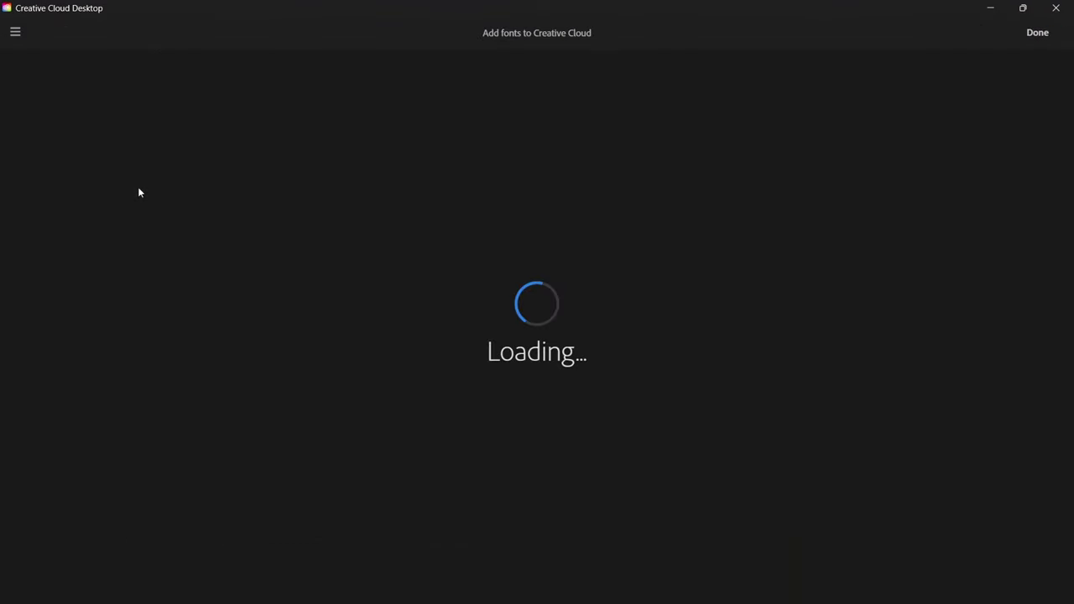
Try to add Foldit.zip from the Fonts folder in Design\Adobe XD on drive D, then cancel the upload.
scroll(454, 332, "down", 3)
left_click(548, 299)
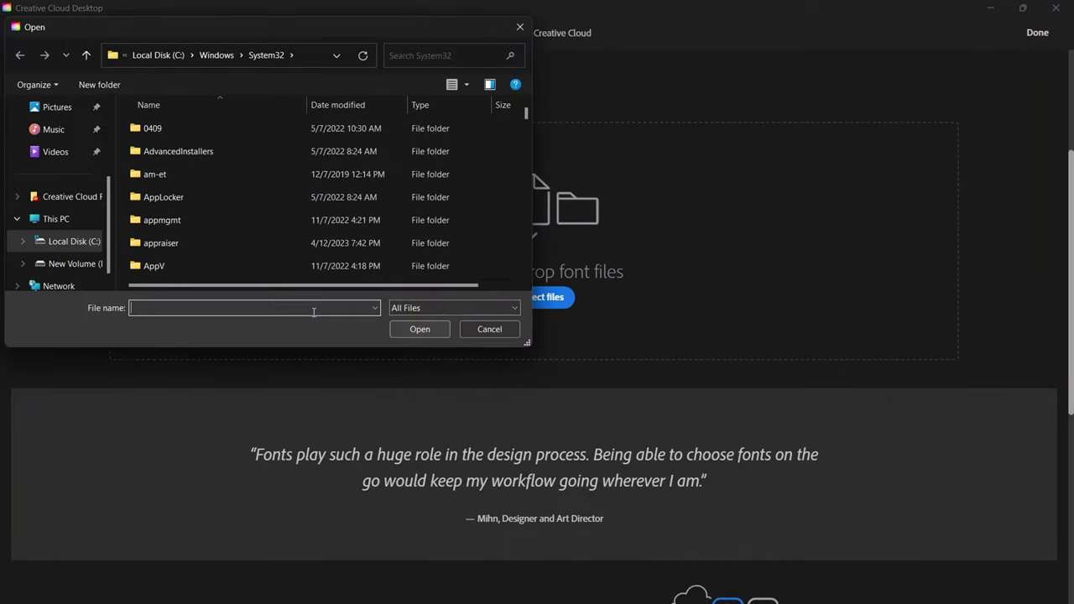
left_click(74, 264)
scroll(180, 226, "down", 1)
scroll(179, 180, "up", 1)
double_click(180, 173)
double_click(214, 128)
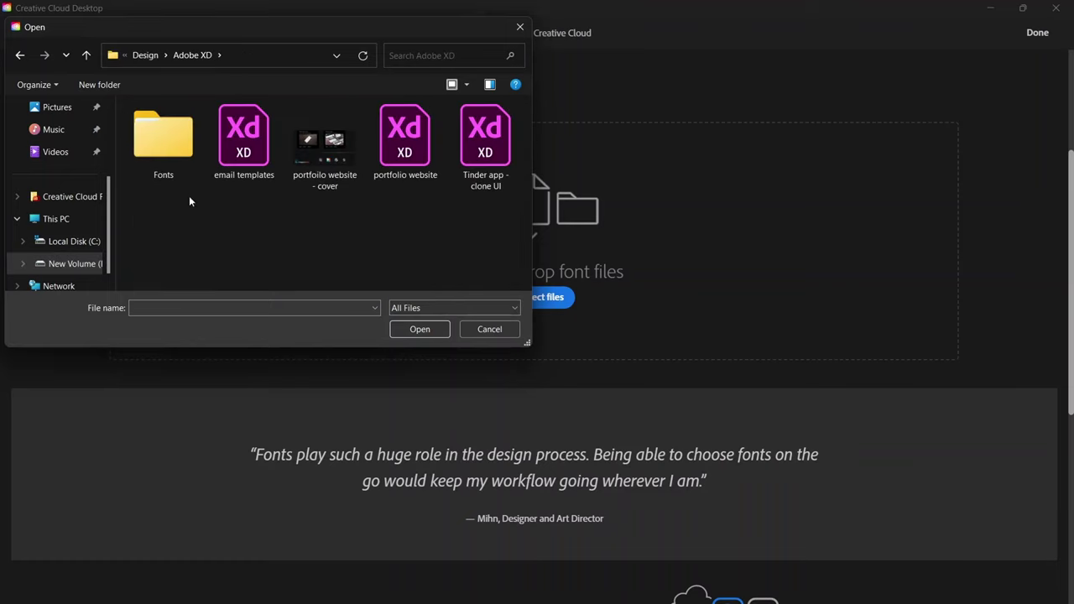
double_click(164, 139)
double_click(219, 130)
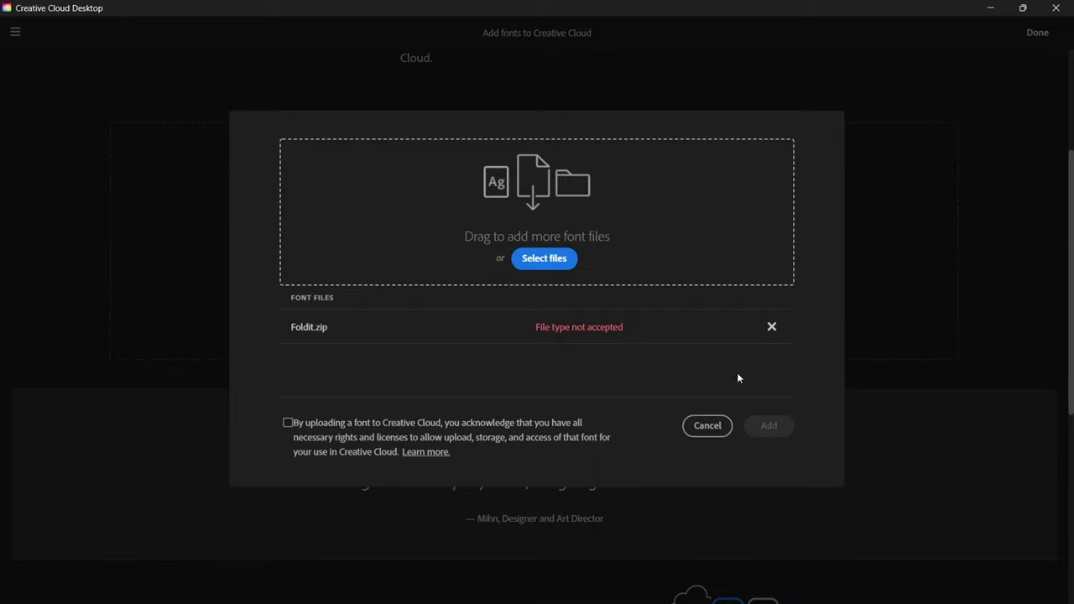
left_click(707, 426)
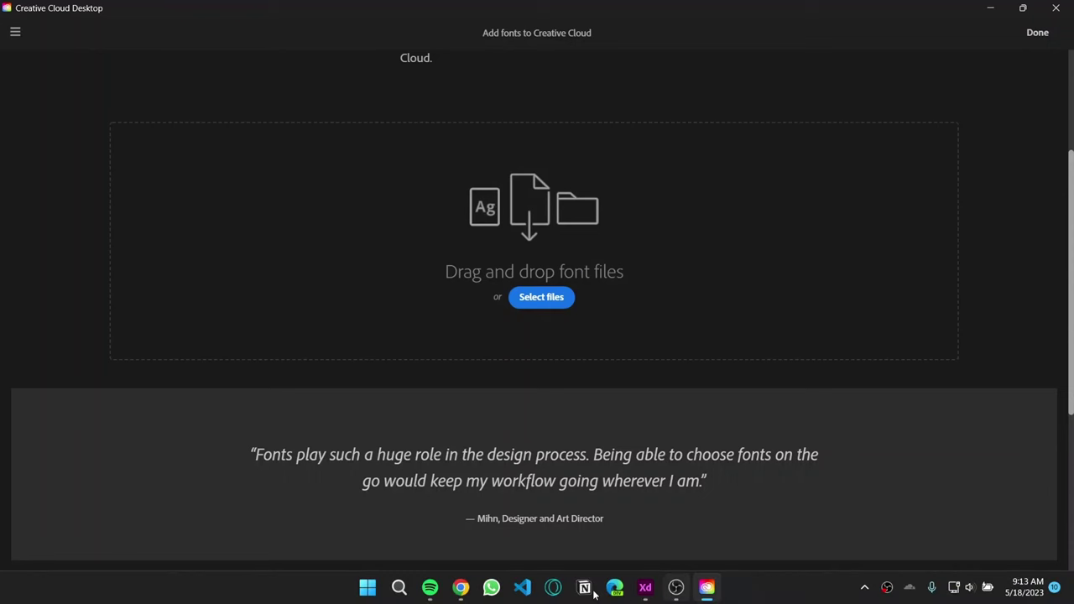
Open a File Explorer window and go to the Fonts folder in Design\Adobe XD on drive D.
left_click(621, 587)
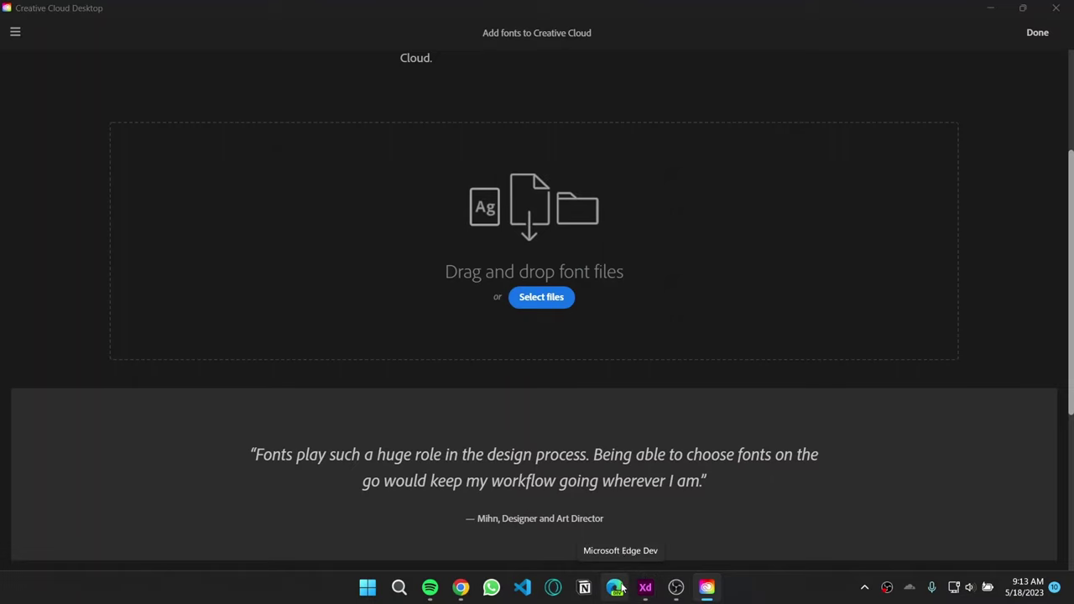
key("super+e")
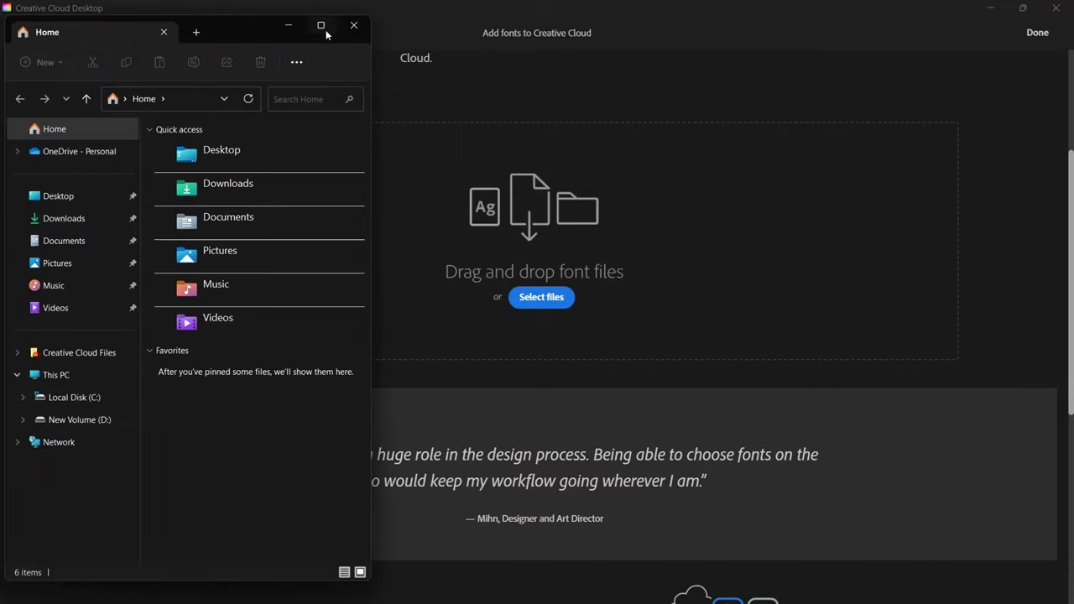
left_click(322, 27)
left_click(76, 403)
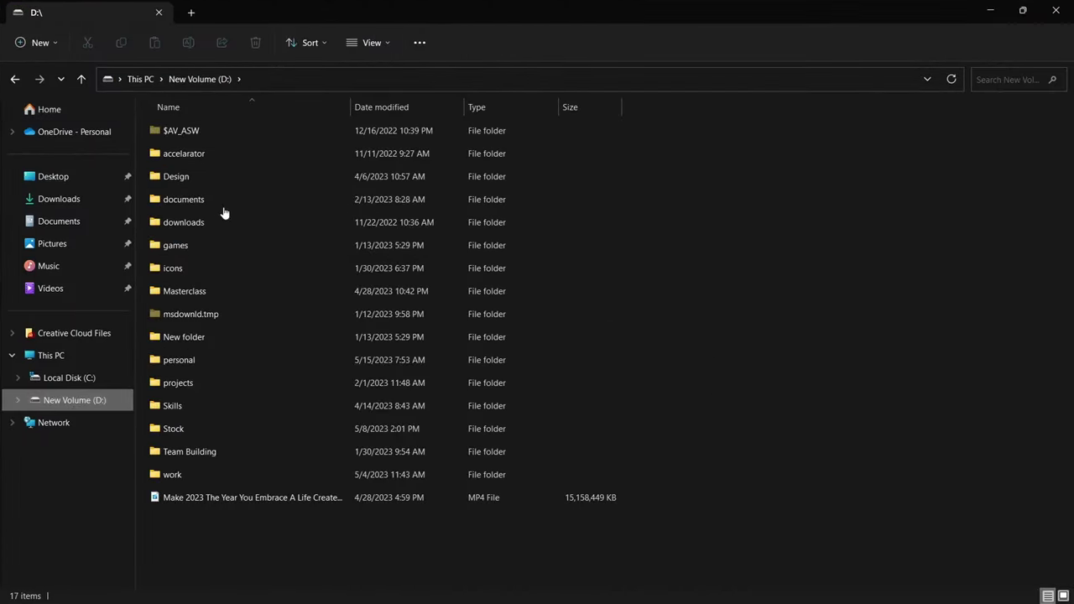
double_click(216, 178)
double_click(199, 133)
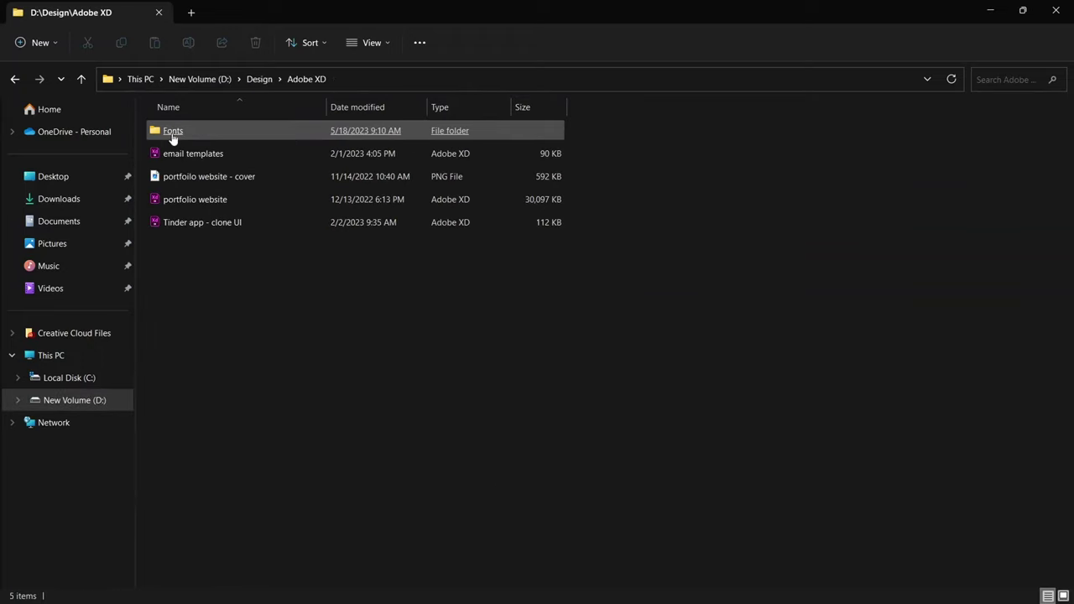
double_click(172, 132)
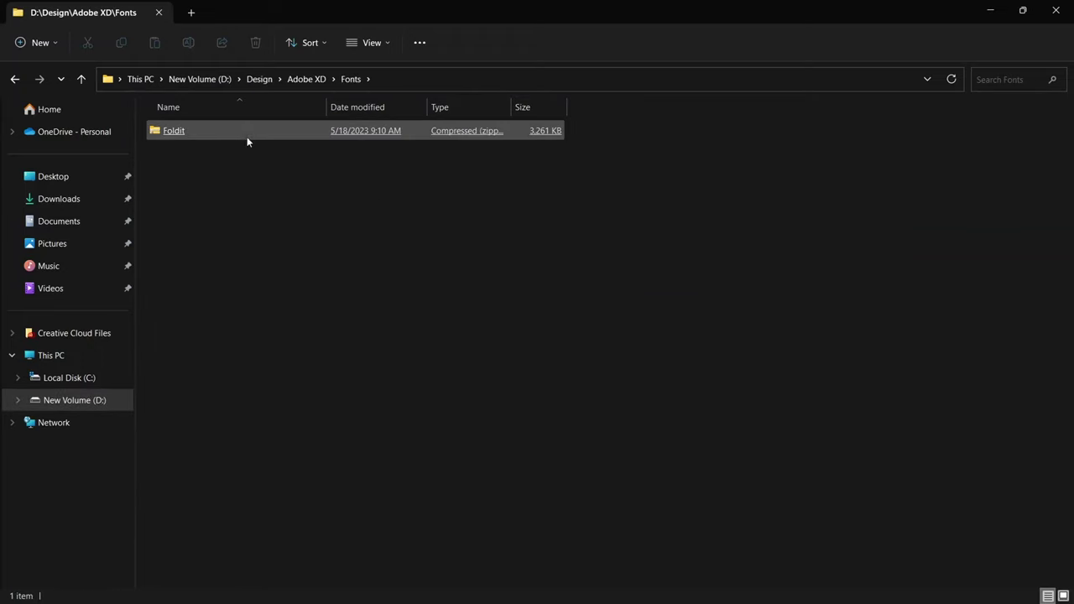
Extract the Foldit archive into the Fonts folder with WinRAR and check the contents of the static folder.
right_click(251, 143)
left_click(195, 132)
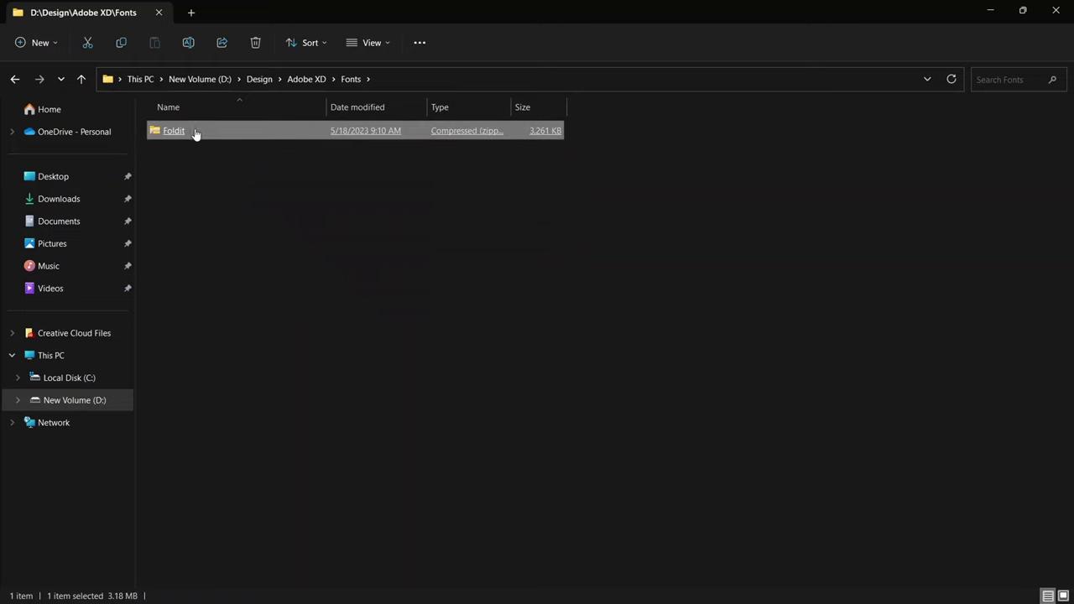
right_click(200, 132)
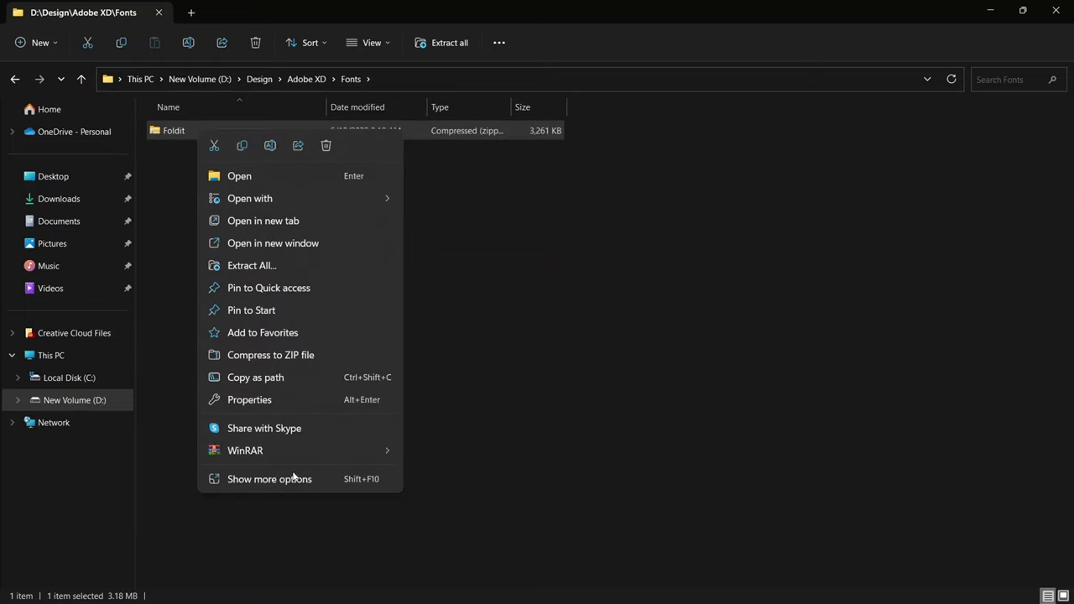
mouse_move(297, 453)
left_click(474, 518)
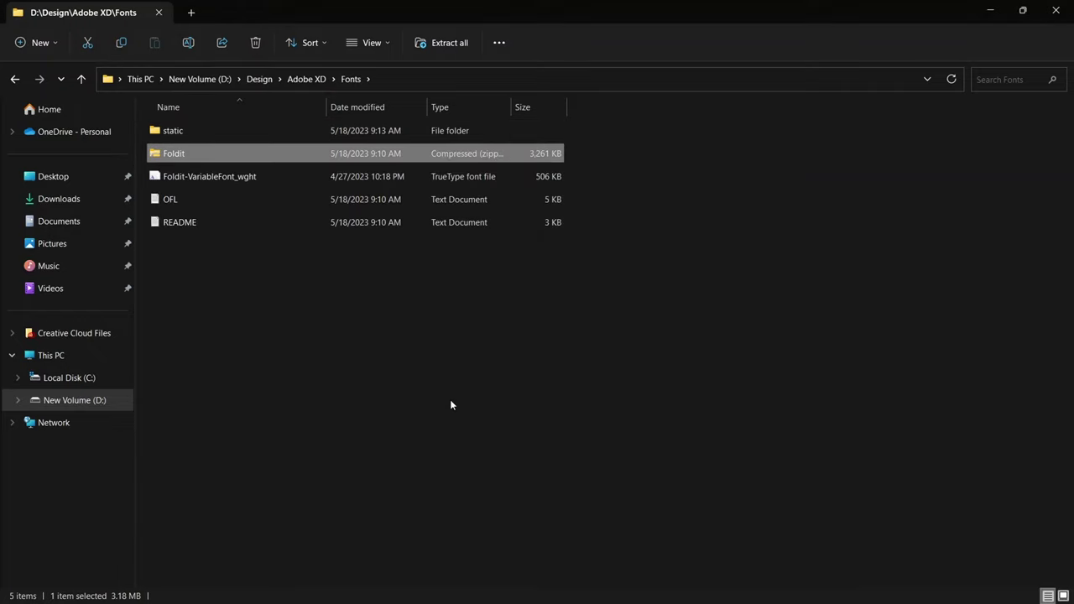
double_click(239, 138)
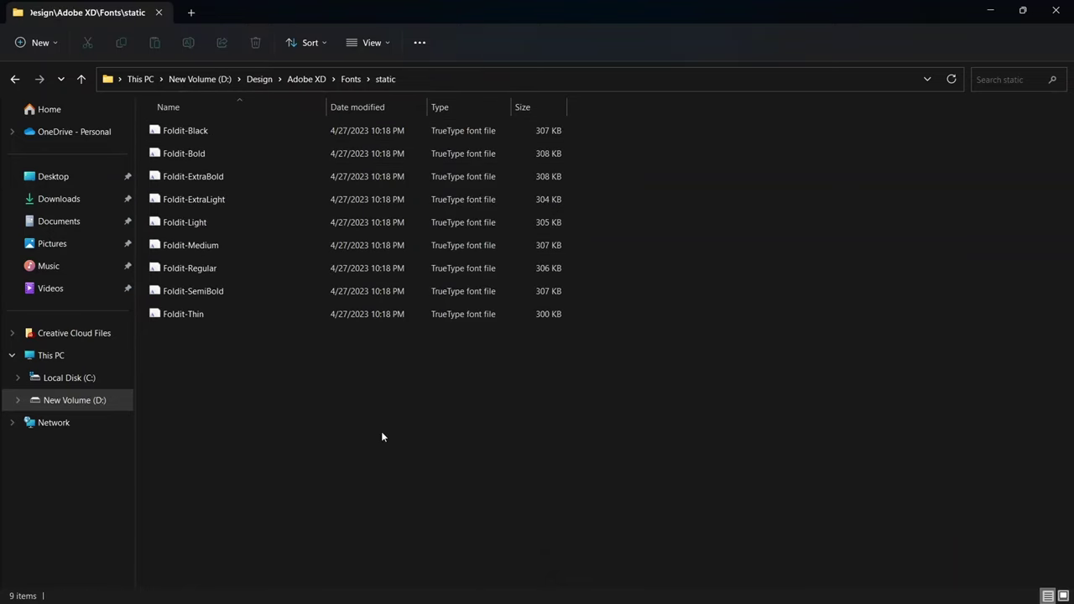
key("alt+Up")
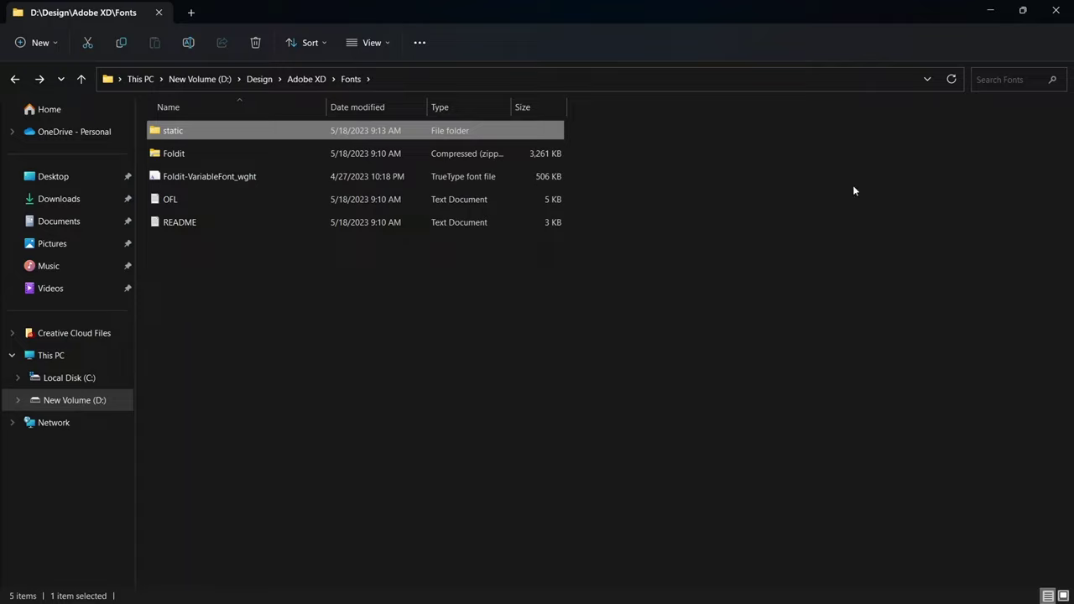
Return to Creative Cloud Desktop and select all the Foldit font files in the static folder for upload.
left_click(690, 587)
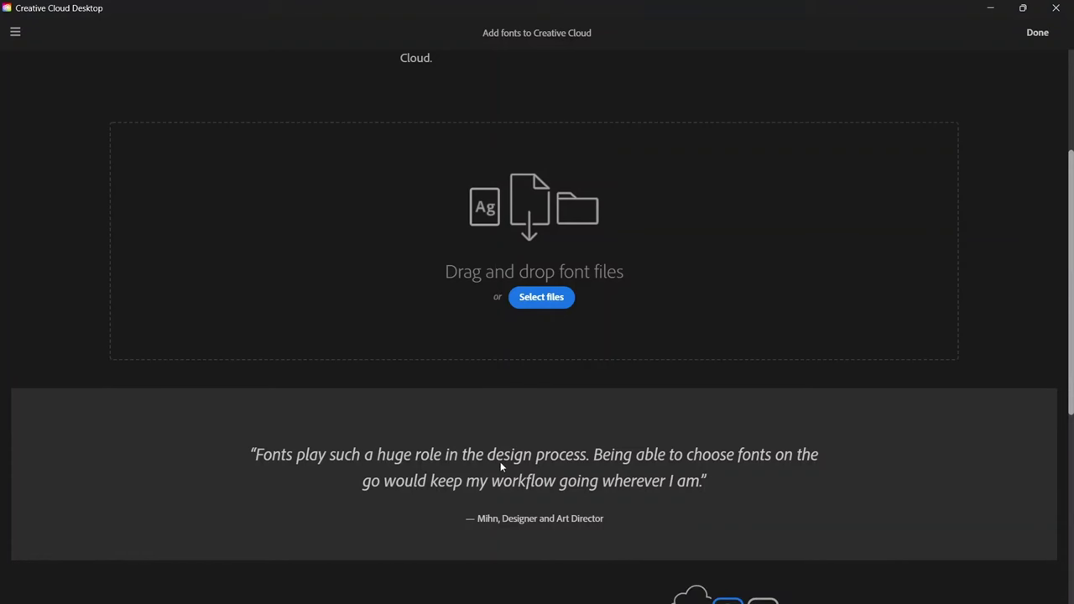
scroll(500, 463, "up", 3)
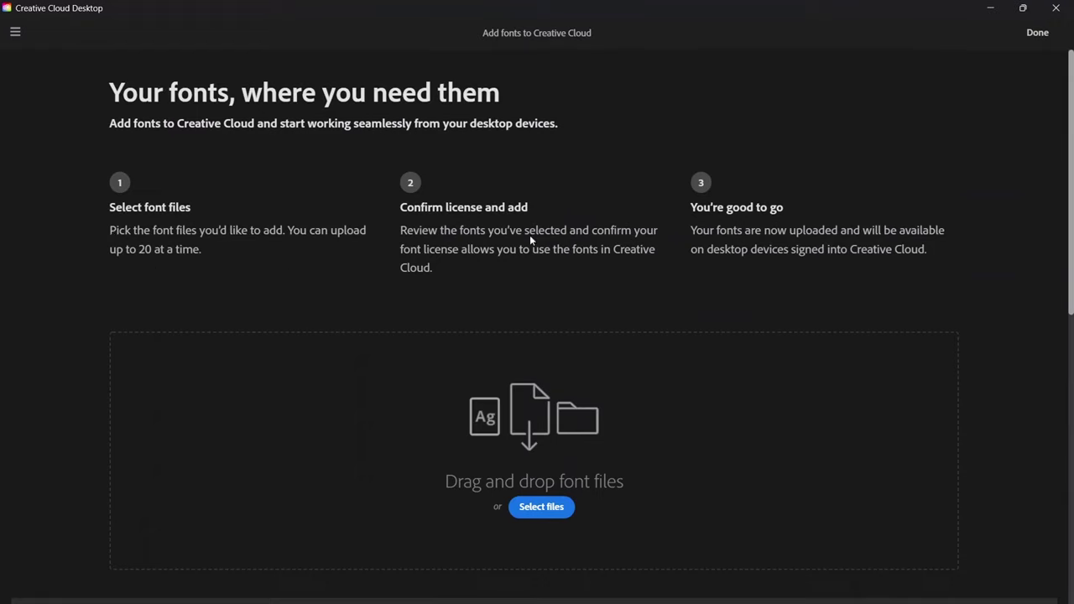
left_click(540, 507)
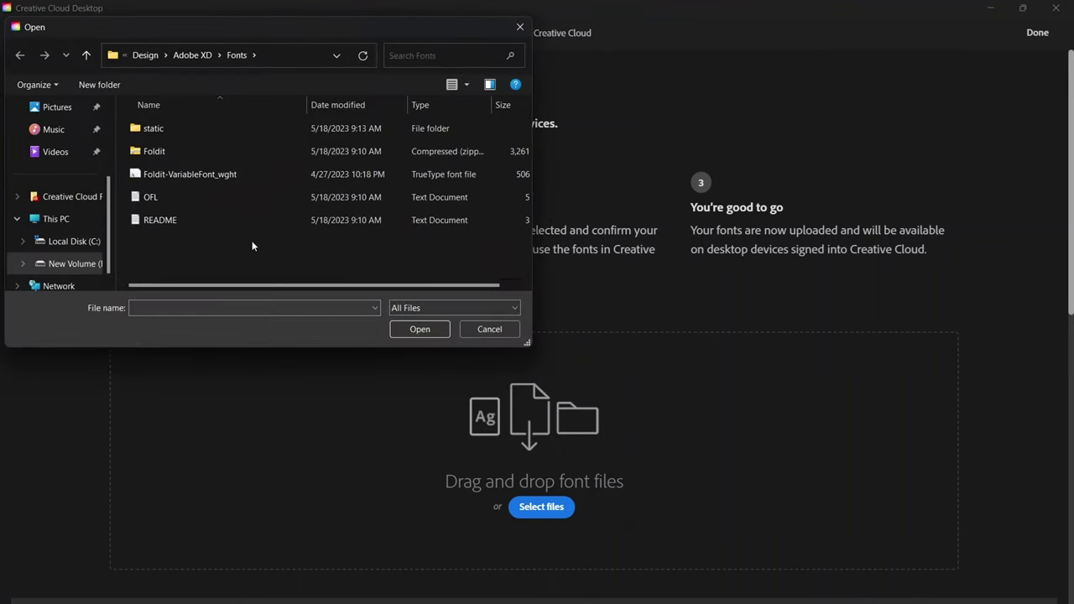
double_click(482, 31)
double_click(256, 112)
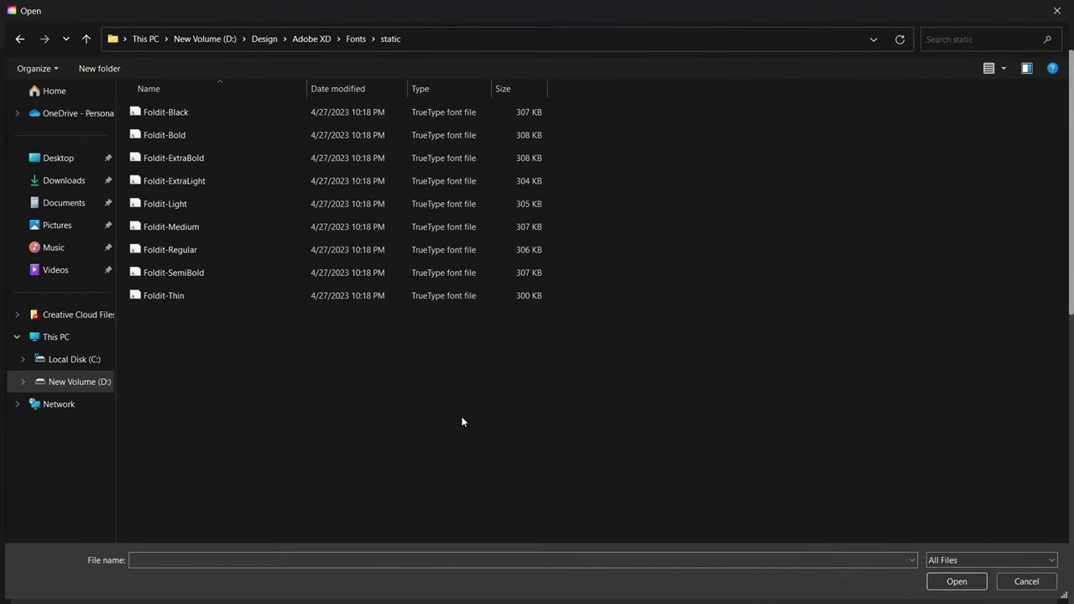
key("ctrl+a")
left_click(957, 581)
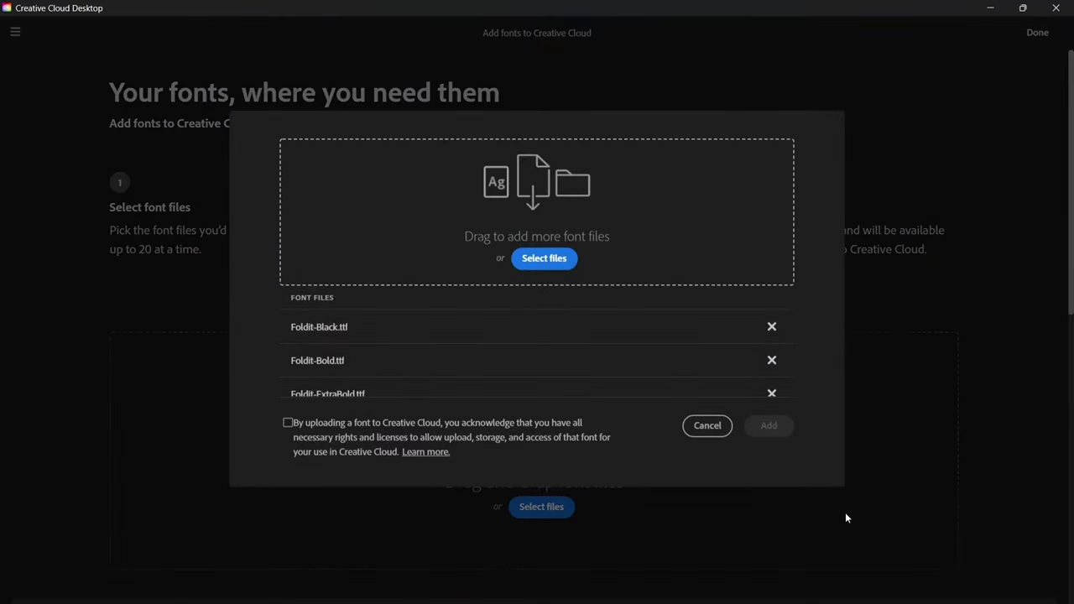
Include Foldit-VariableFont_wght from the Fonts folder in the list of font files for upload.
scroll(672, 347, "down", 5)
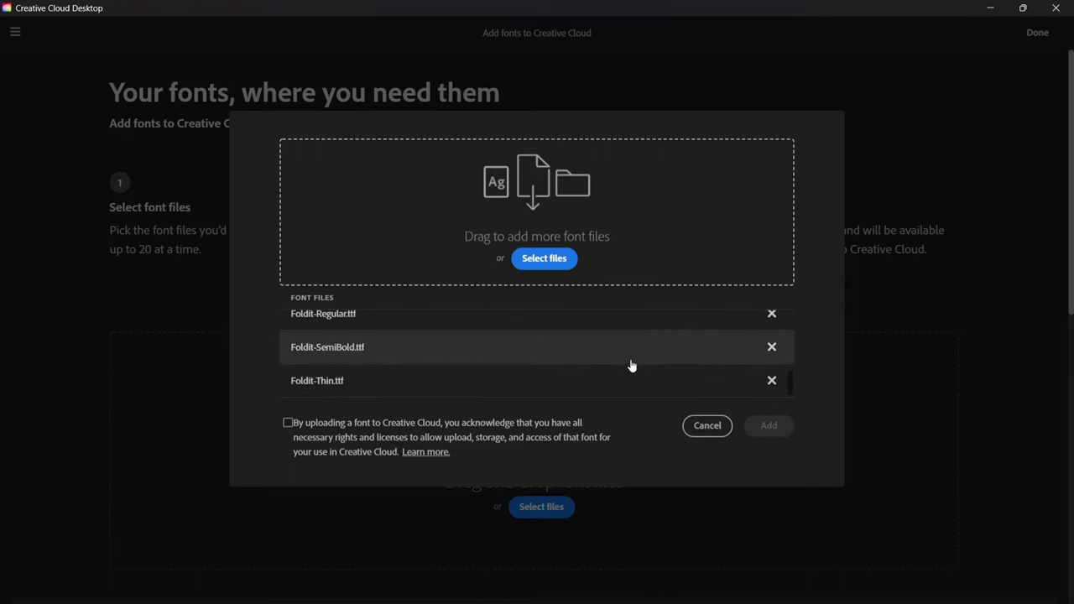
scroll(632, 365, "up", 5)
left_click(568, 265)
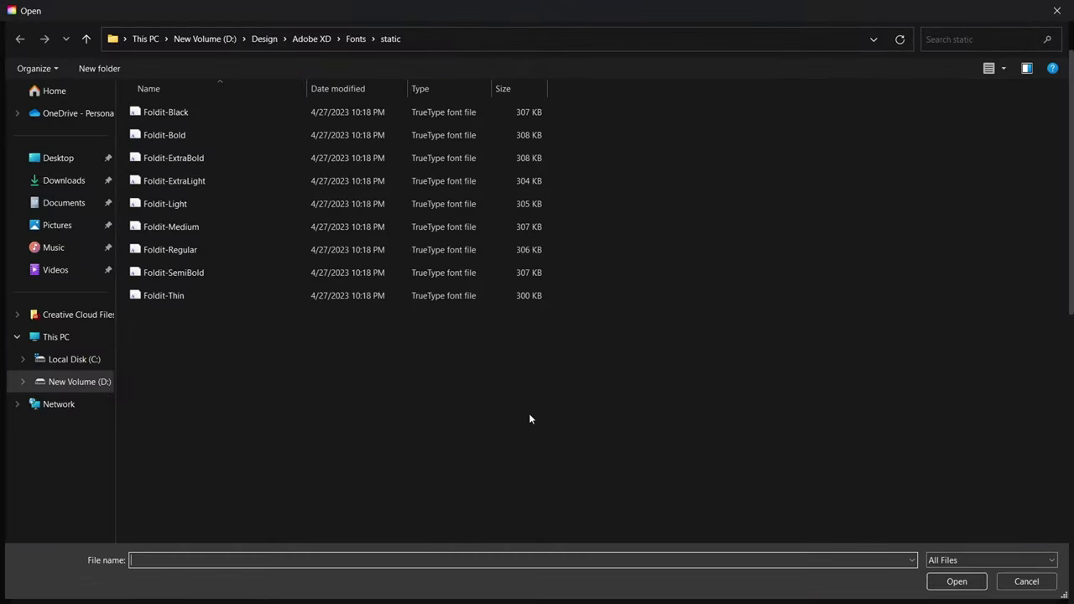
key("alt+Up")
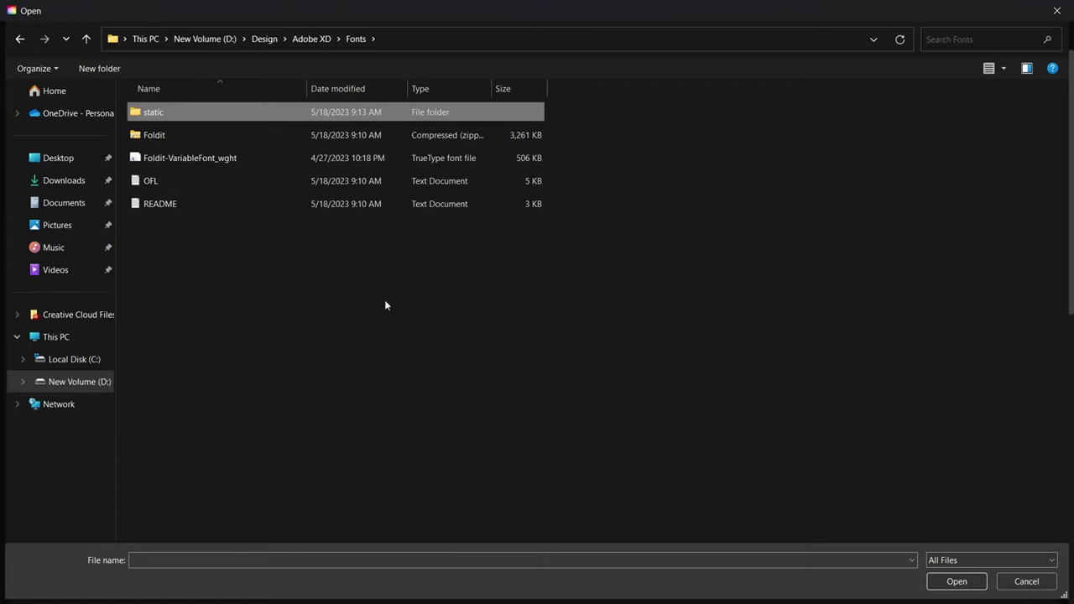
left_click(242, 164)
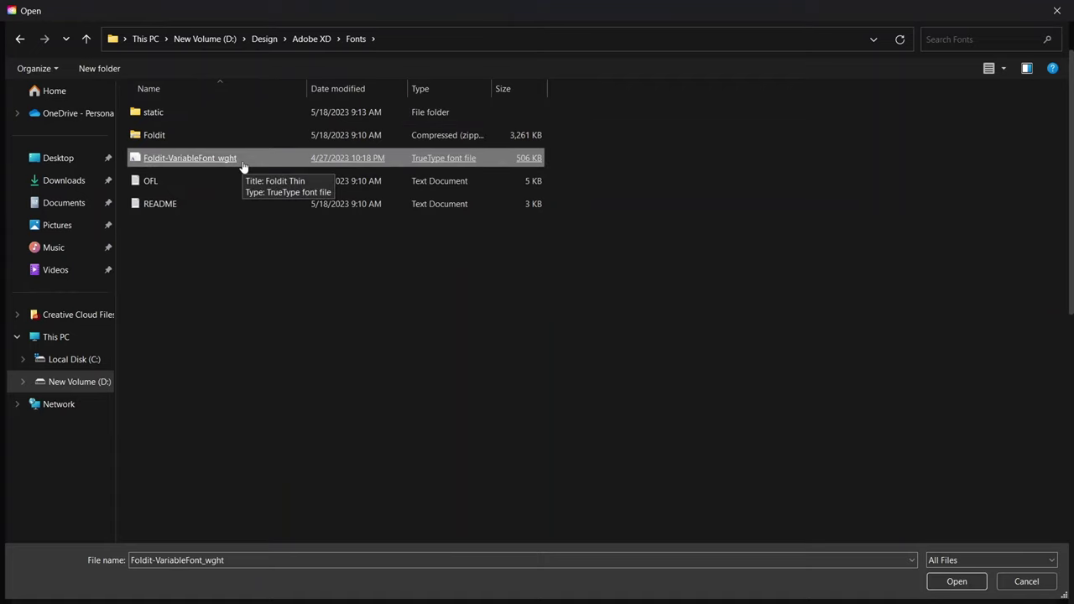
double_click(242, 164)
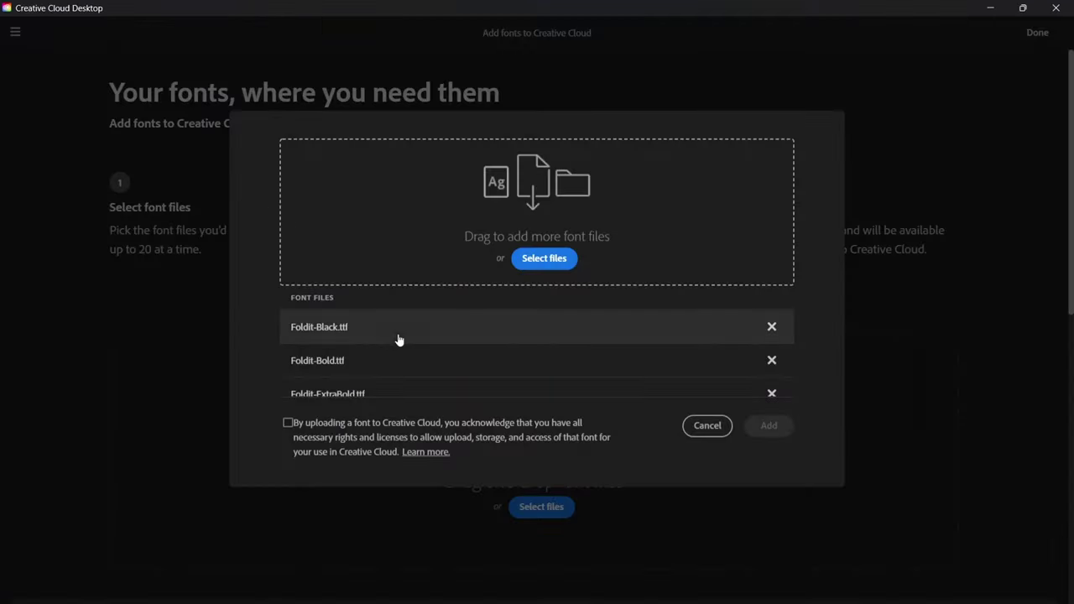
Review the listed Foldit font files, accept the font rights acknowledgement and add them to Creative Cloud.
scroll(439, 369, "down", 3)
scroll(438, 380, "up", 3)
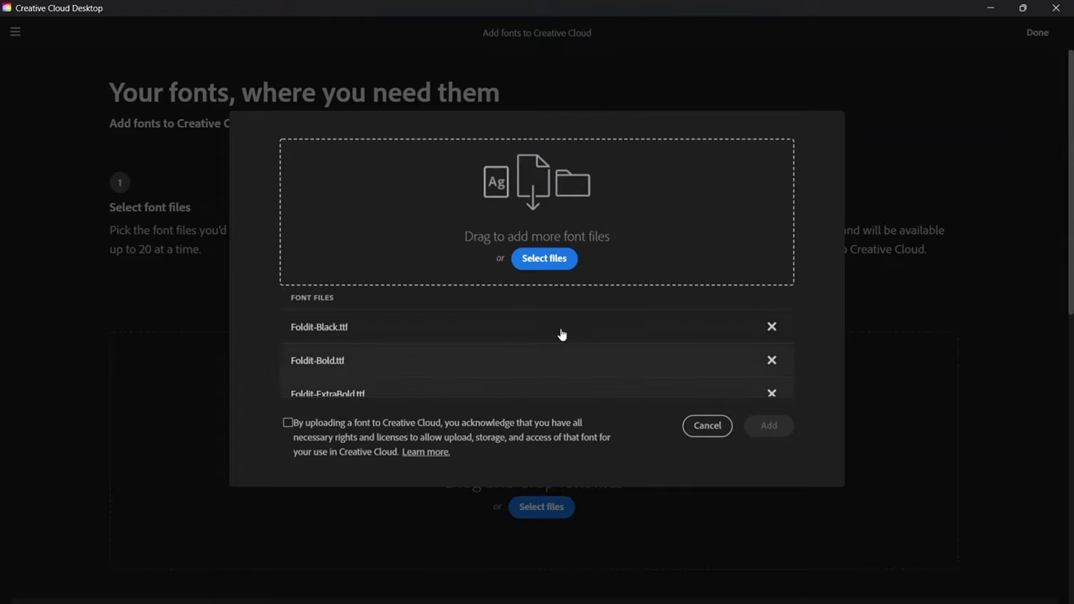
scroll(560, 335, "down", 5)
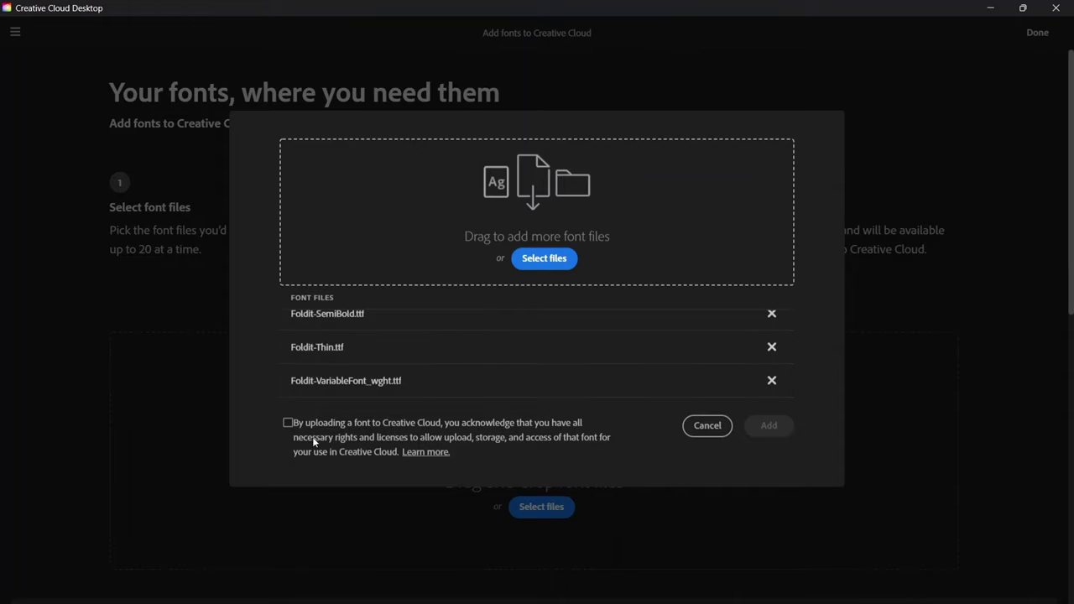
left_click(287, 425)
left_click(769, 427)
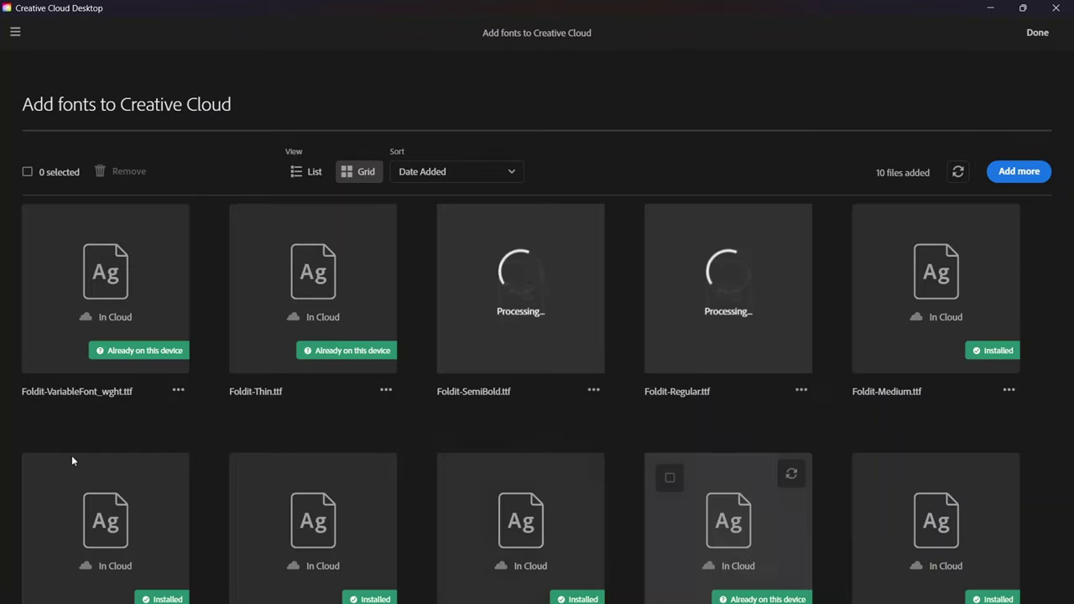
Check the processing and installation status of the uploaded Foldit font files.
scroll(16, 409, "down", 1)
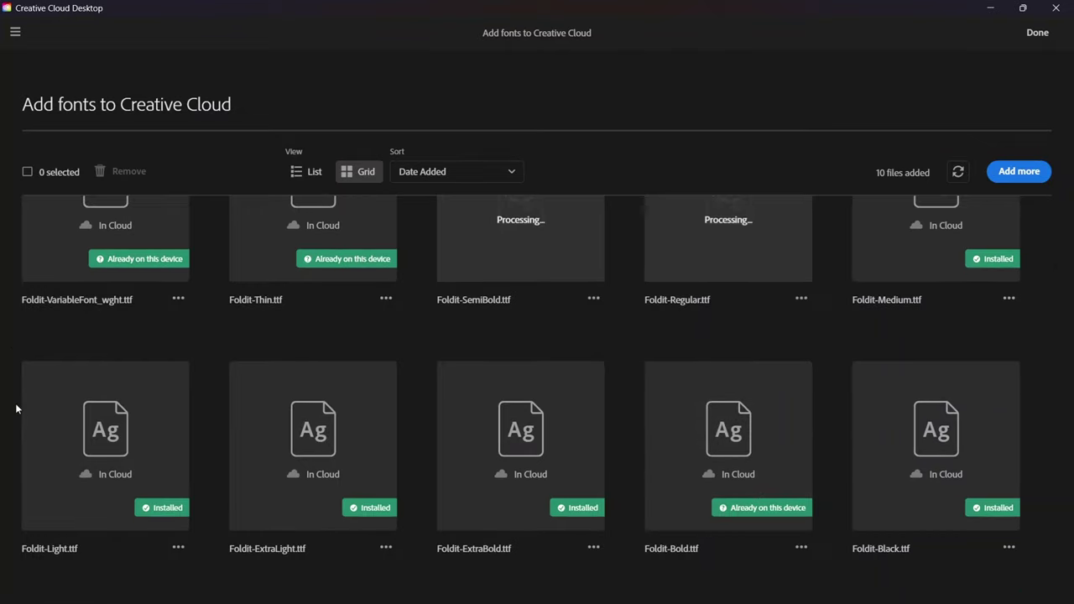
scroll(16, 409, "up", 1)
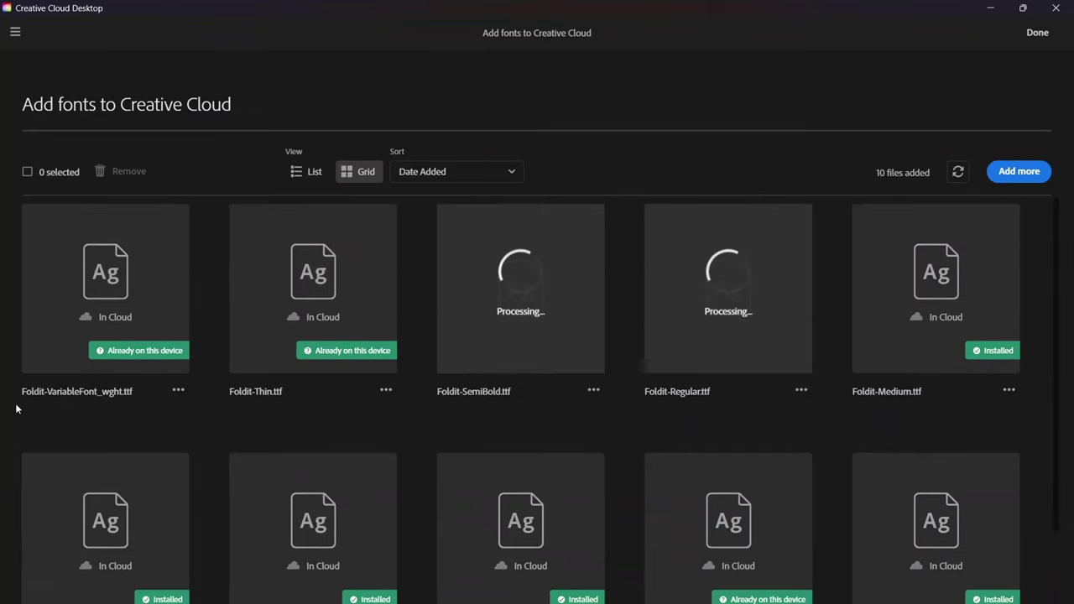
mouse_move(497, 339)
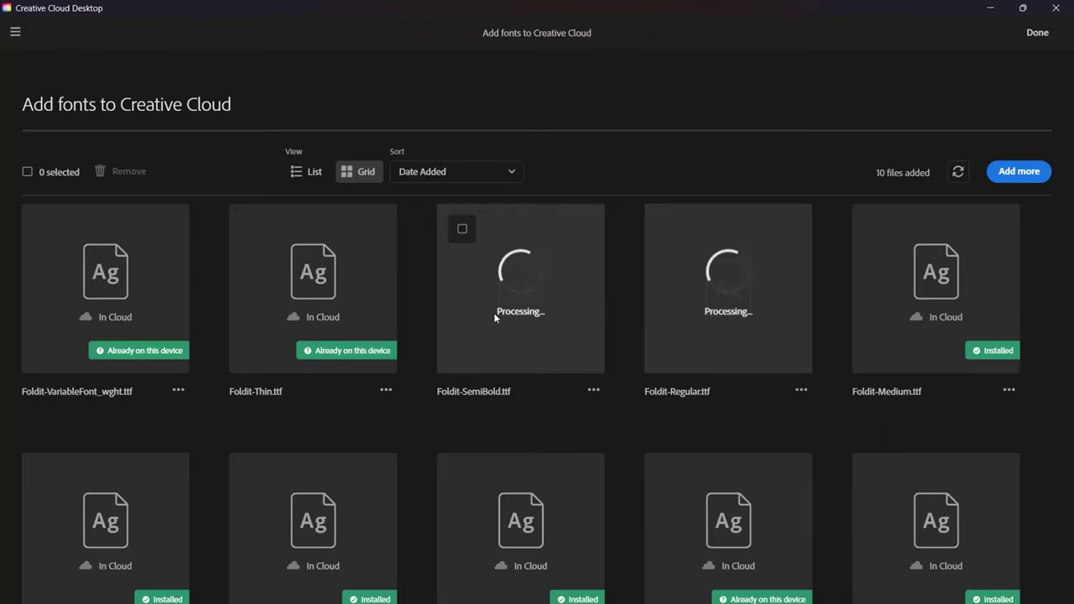
scroll(506, 359, "down", 1)
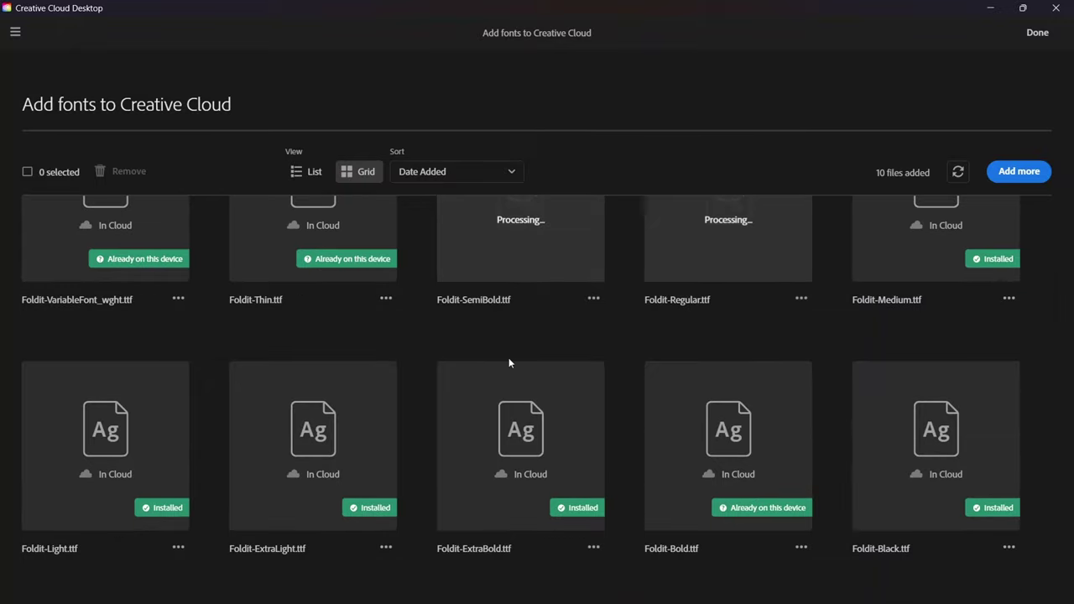
scroll(509, 359, "up", 1)
mouse_move(508, 362)
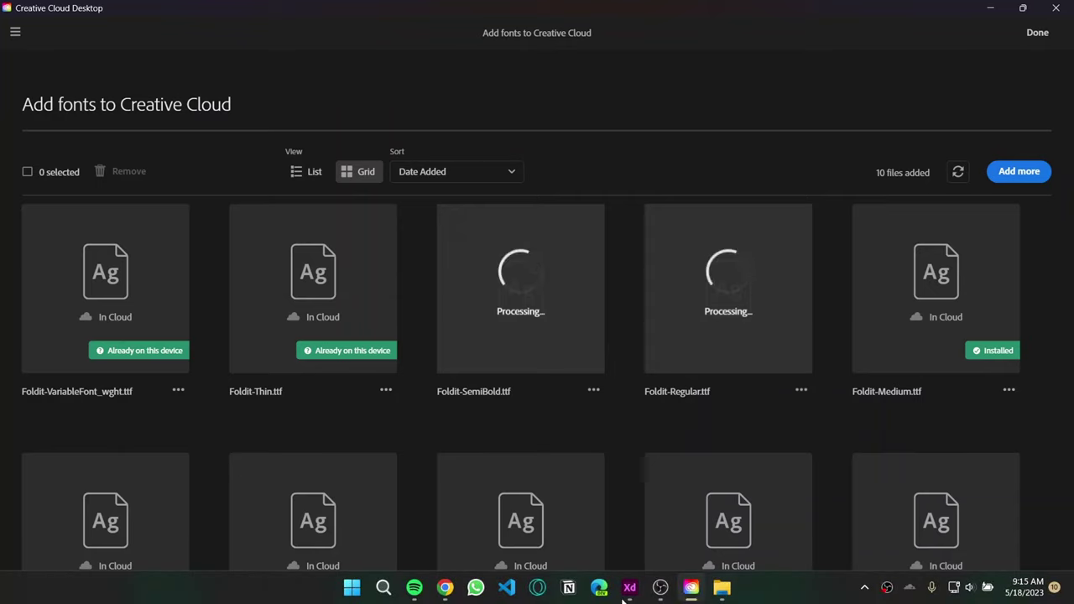
Switch to Adobe XD and set the font of the MovieFlix logo text to Foldit.
mouse_move(682, 594)
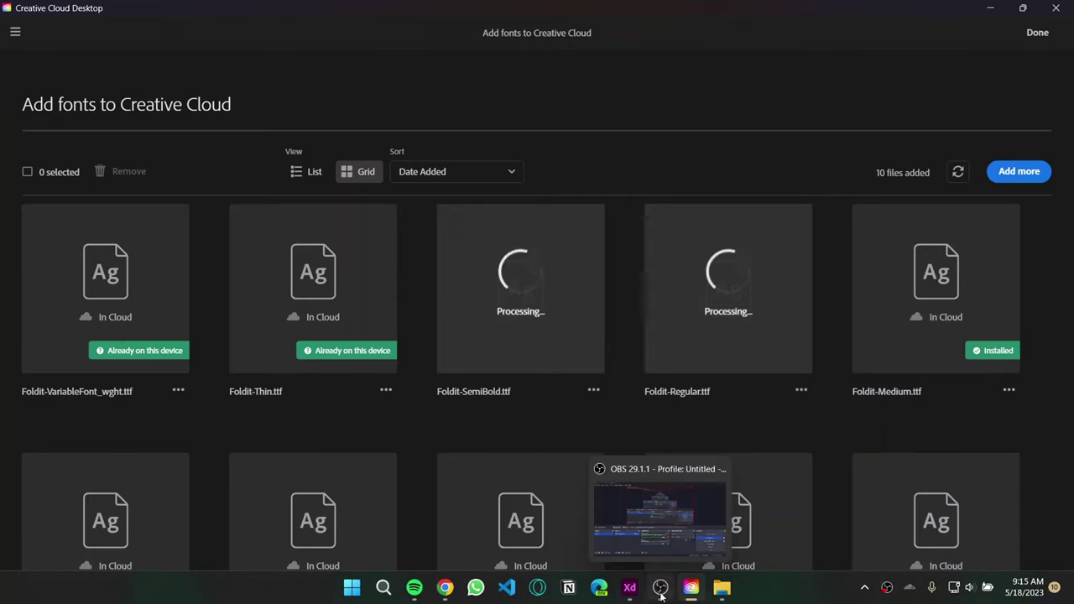
mouse_move(629, 587)
left_click(565, 516)
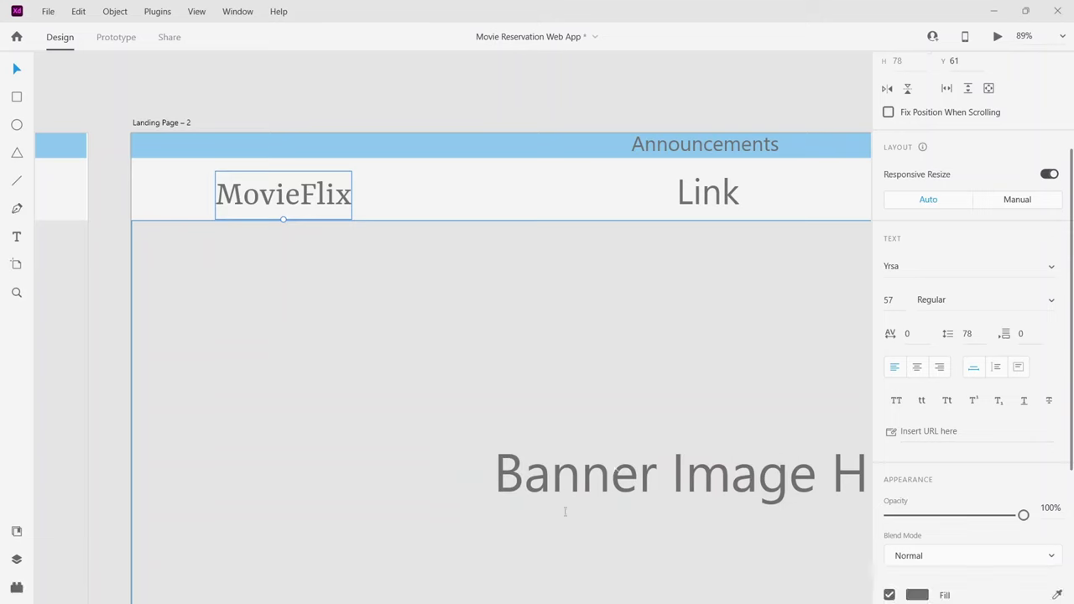
scroll(948, 367, "down", 2)
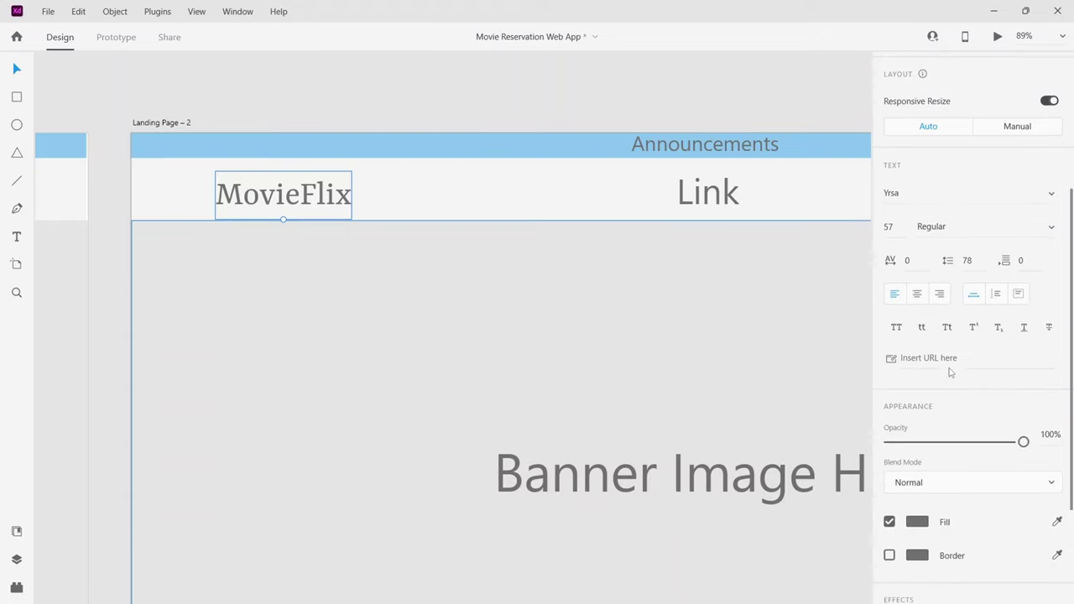
left_click(935, 187)
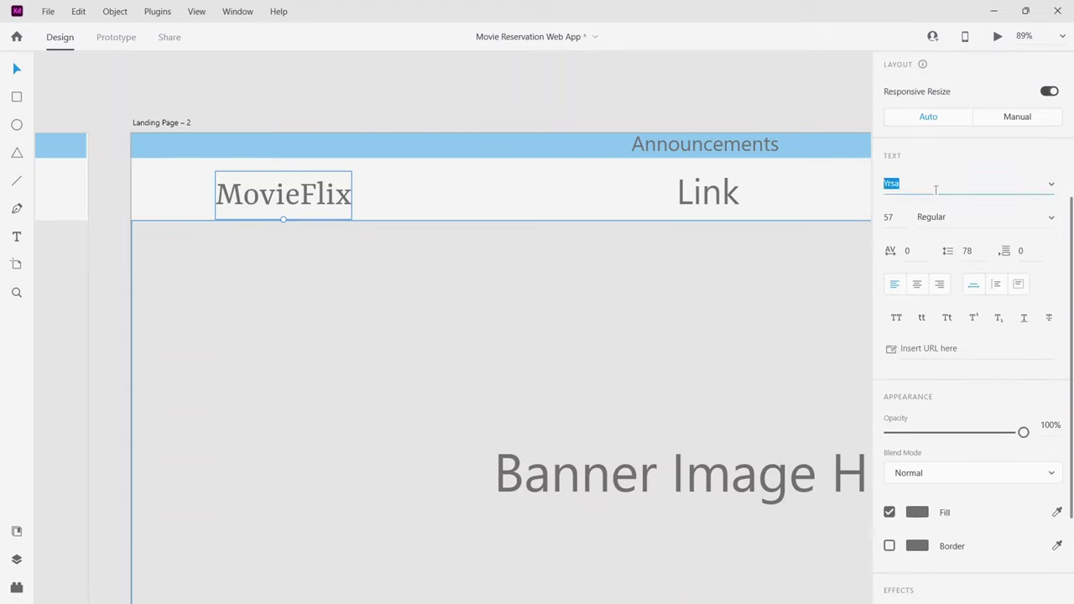
key("Escape")
left_click(935, 189)
left_click(1047, 181)
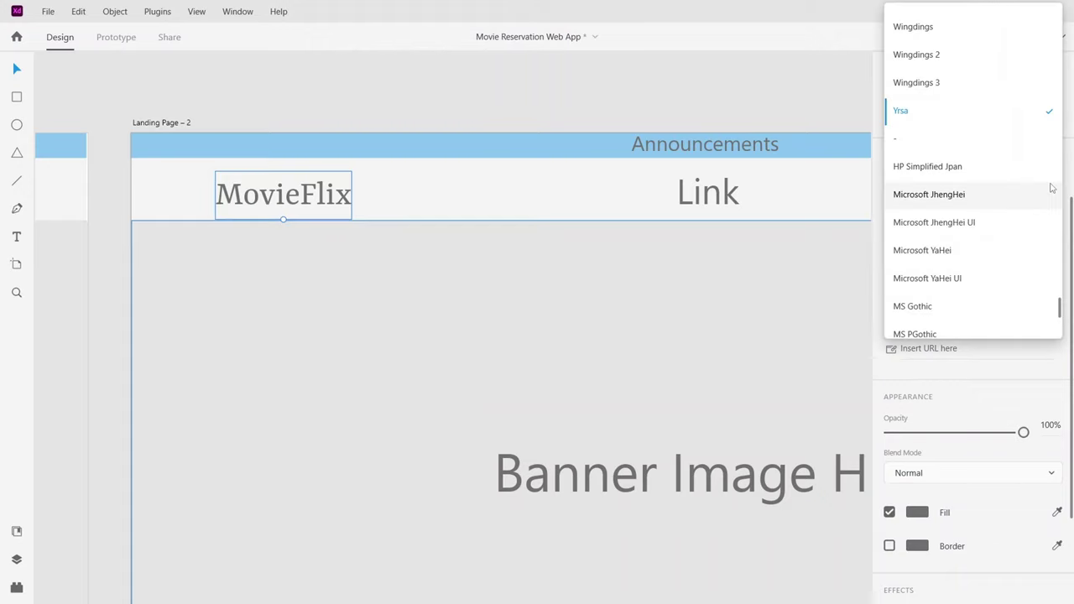
type("f")
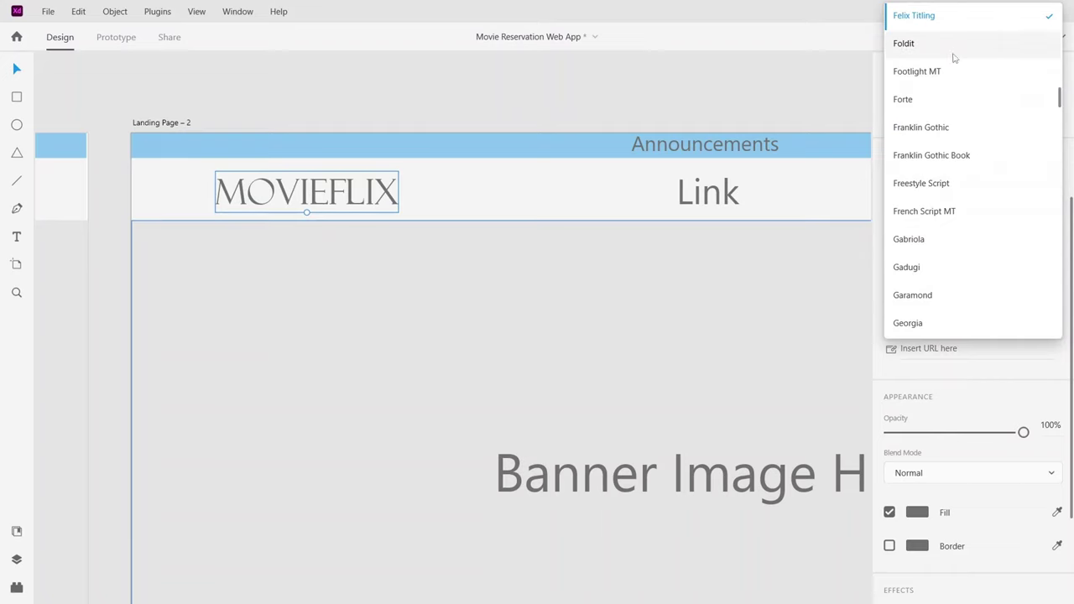
left_click(953, 48)
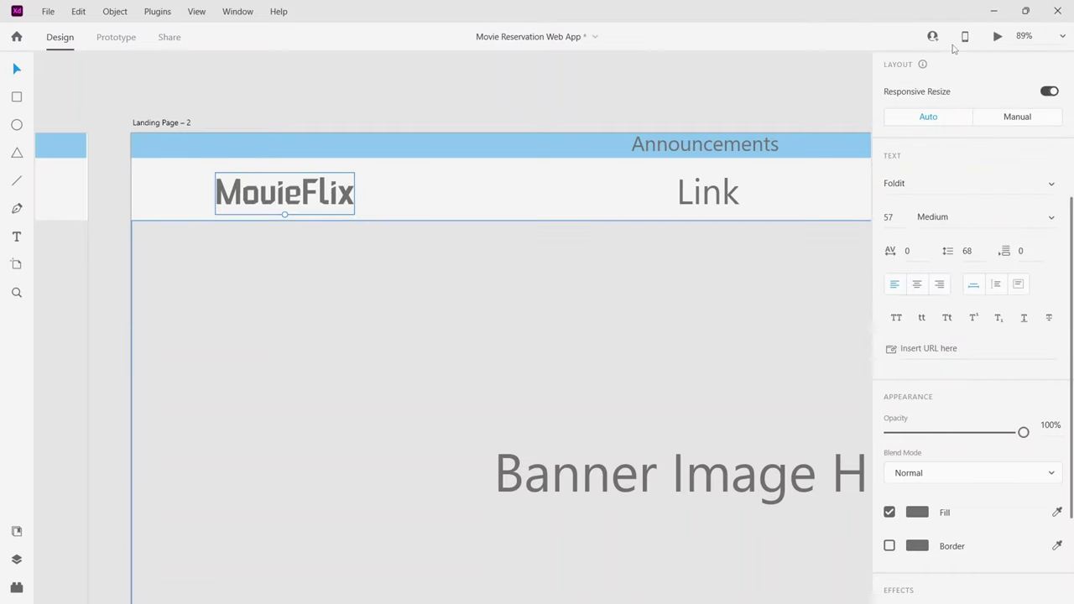
Reapply Foldit to the MovieFlix logo text and try its Light weight.
scroll(959, 235, "up", 3)
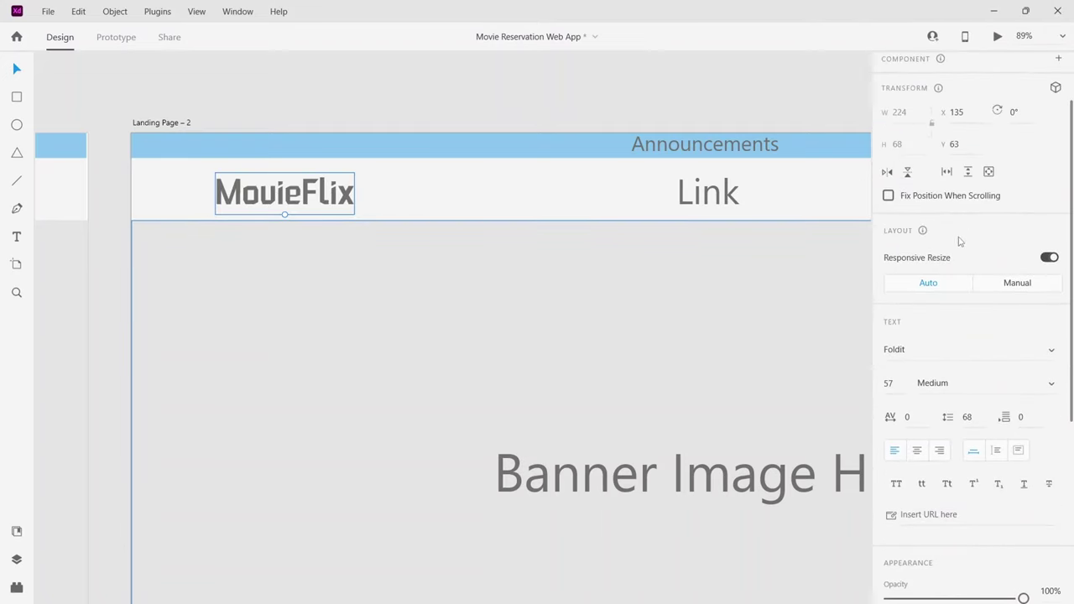
left_click(1054, 351)
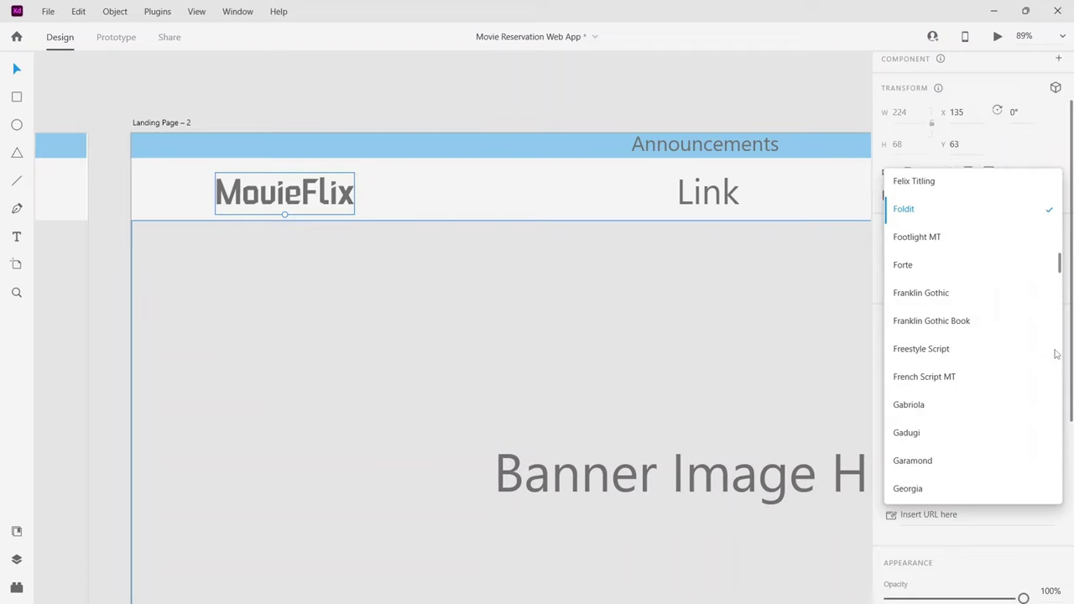
left_click(969, 214)
scroll(731, 310, "down", 1)
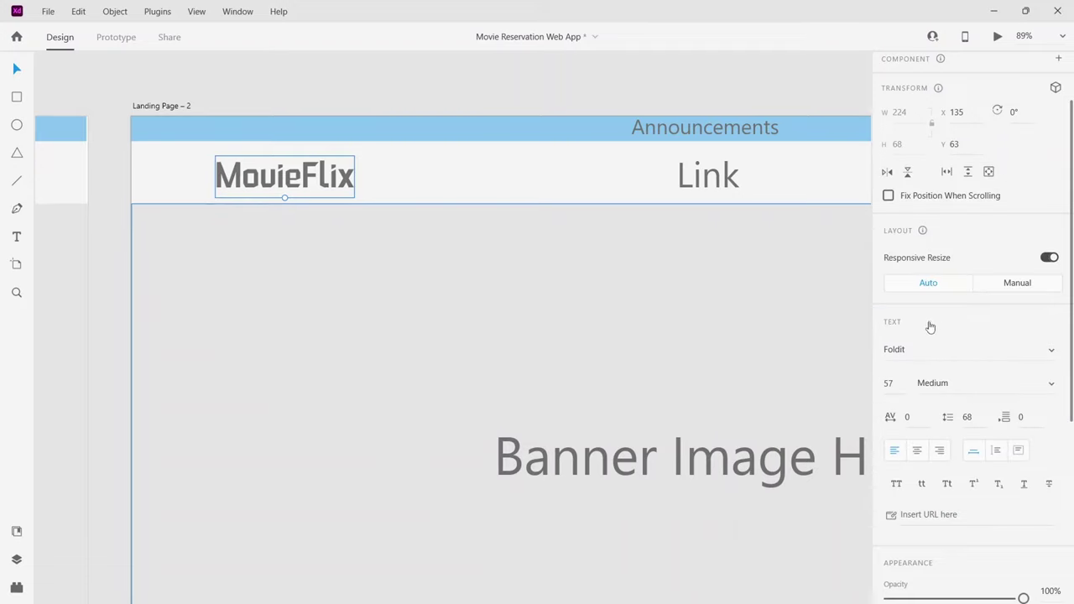
scroll(964, 286, "down", 2)
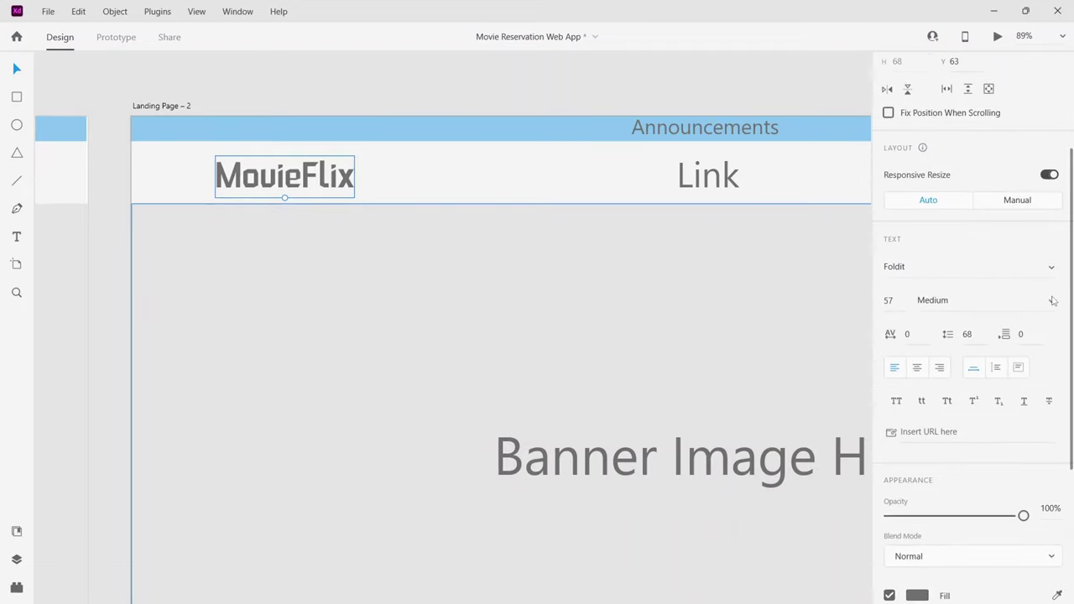
left_click(1052, 300)
left_click(972, 276)
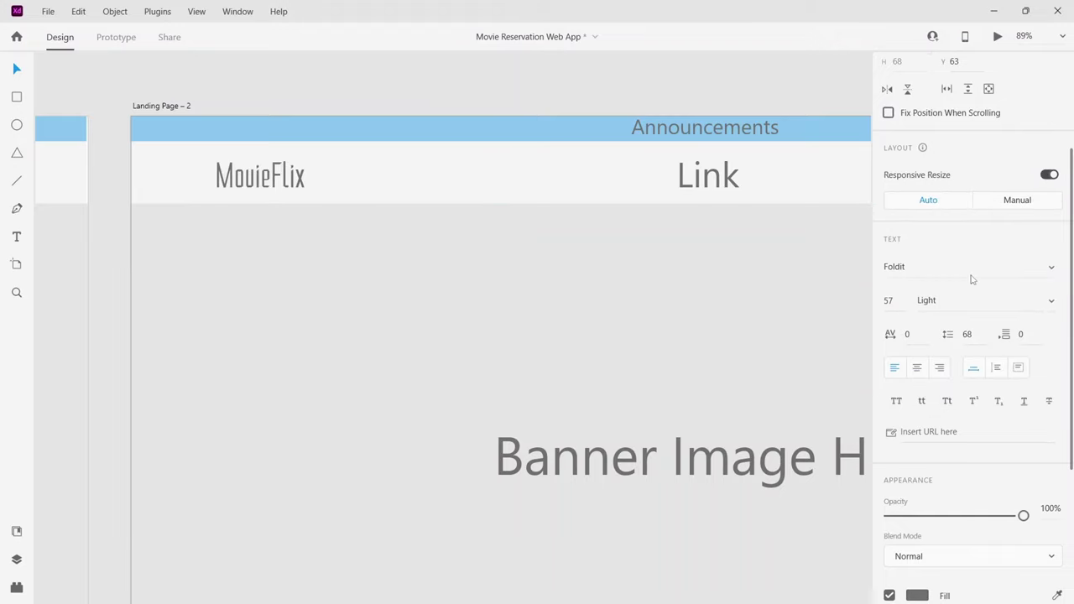
Set the font weight of the MovieFlix logo text to Medium and deselect it.
left_click(1009, 307)
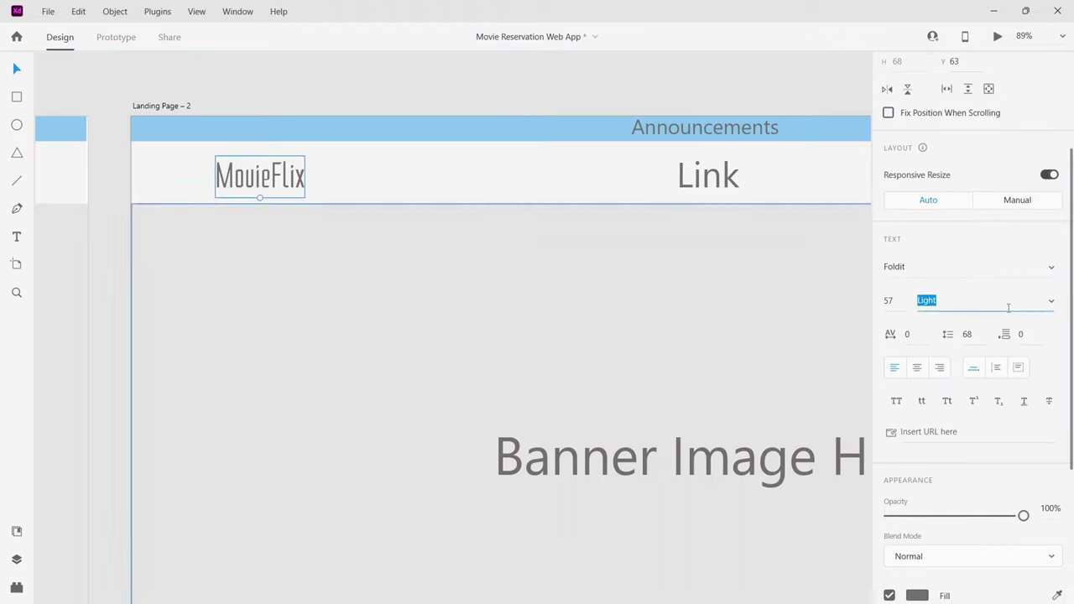
left_click(1050, 302)
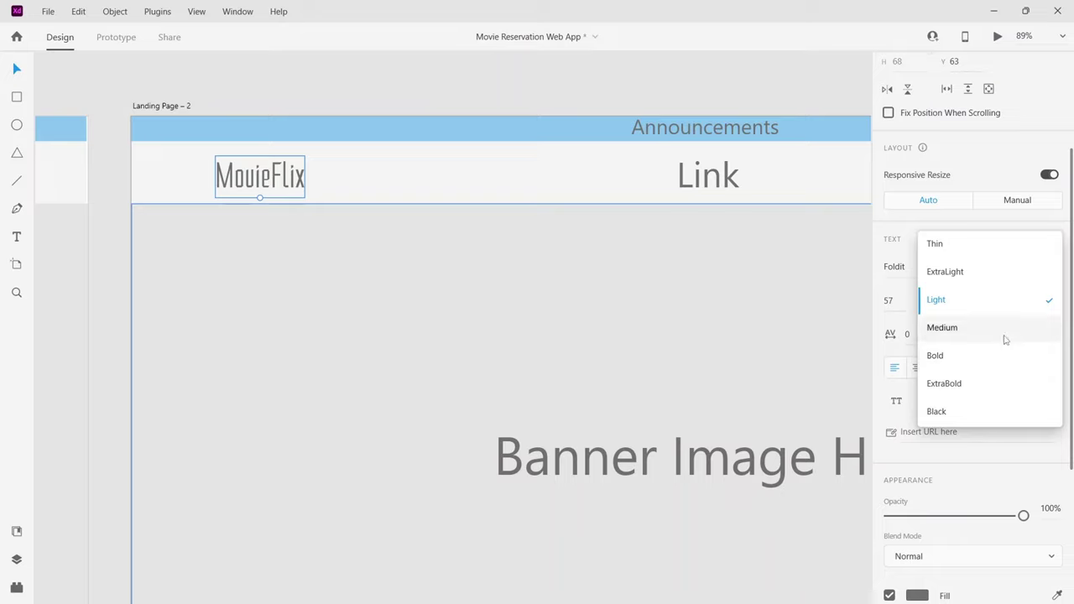
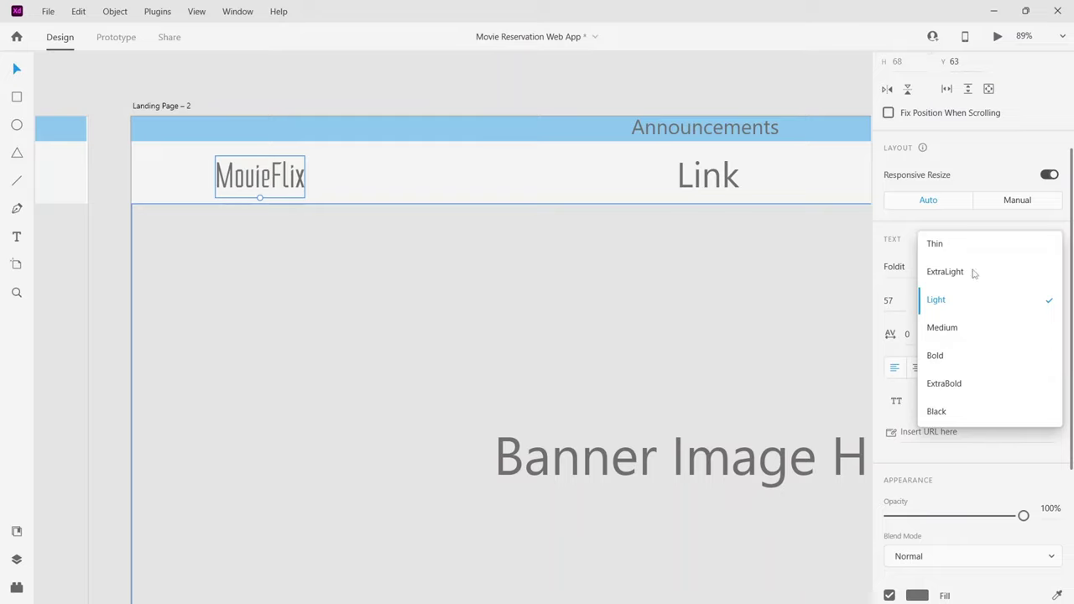
left_click(976, 336)
left_click(306, 177)
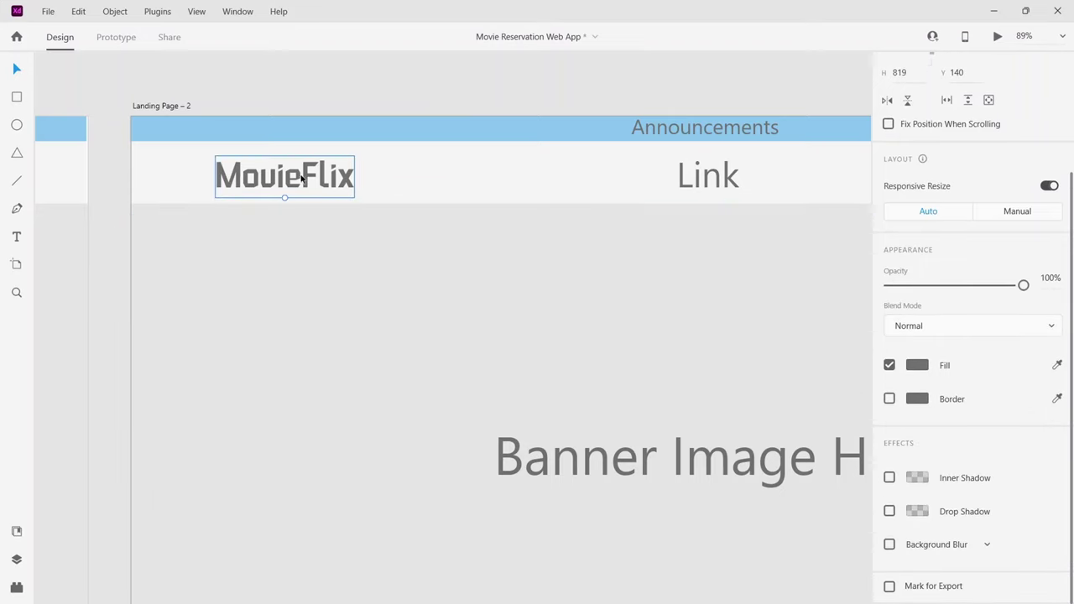
left_click(392, 83)
Change the fill of the MovieFlix logo text to the muted pink #B59797.
scroll(424, 233, "down", 3)
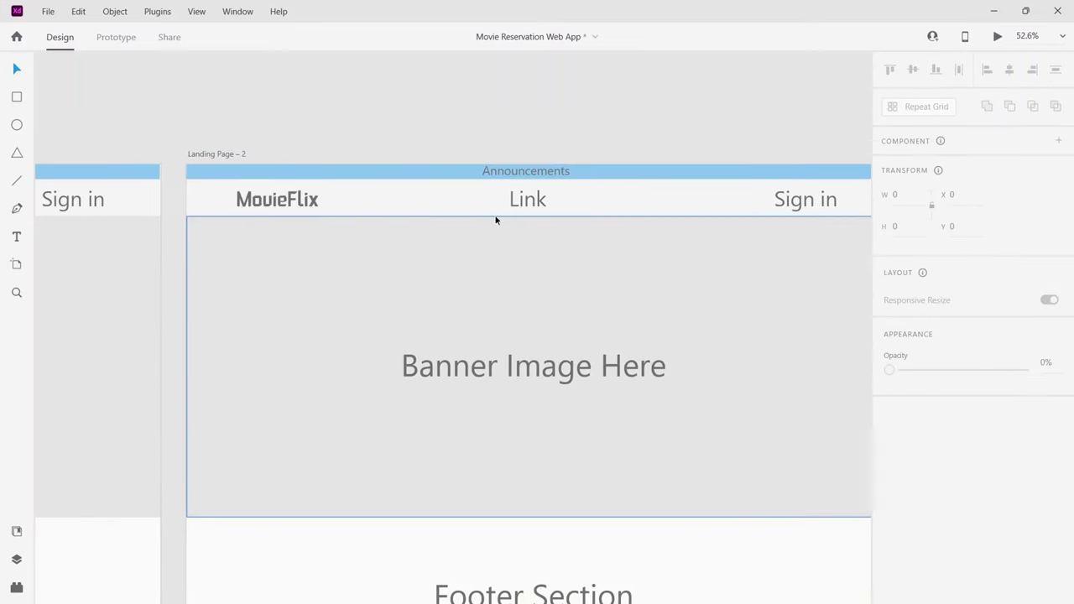
scroll(539, 206, "right", 3)
left_click(539, 208)
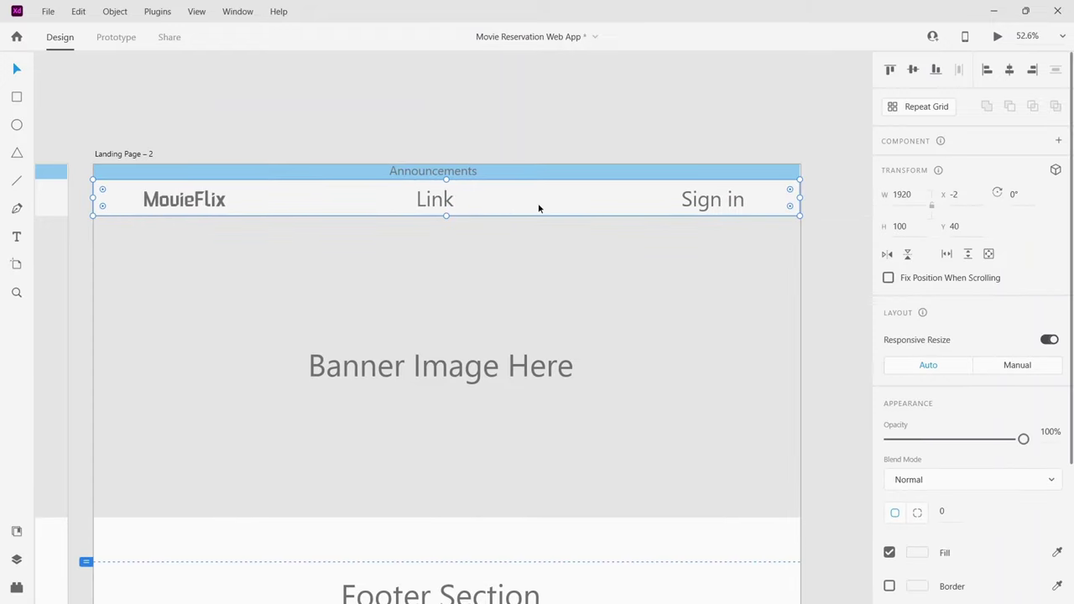
double_click(186, 203)
scroll(930, 350, "down", 3)
scroll(929, 350, "down", 3)
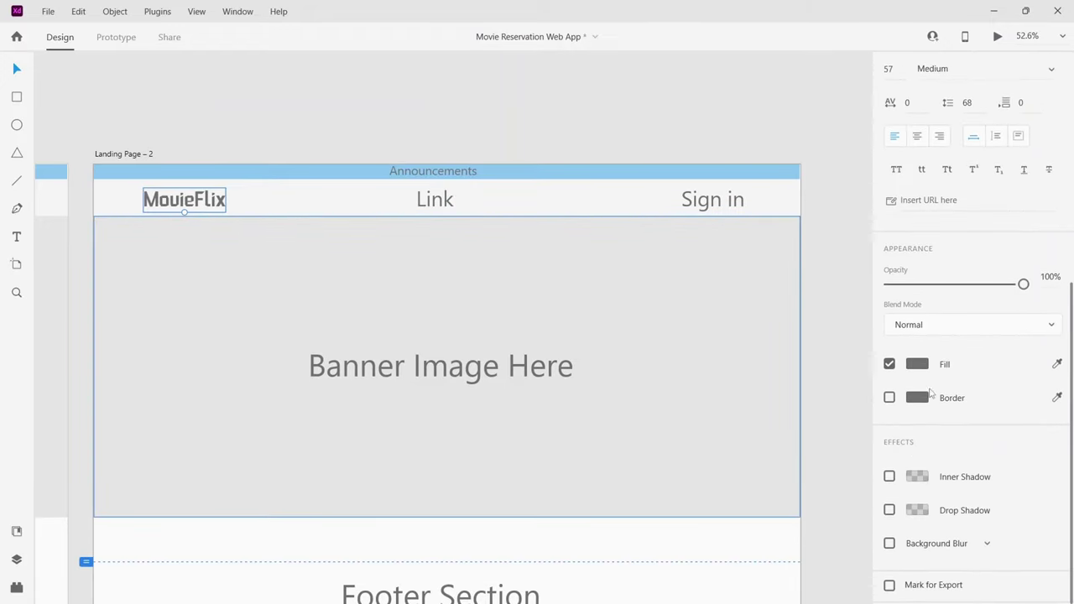
left_click(918, 364)
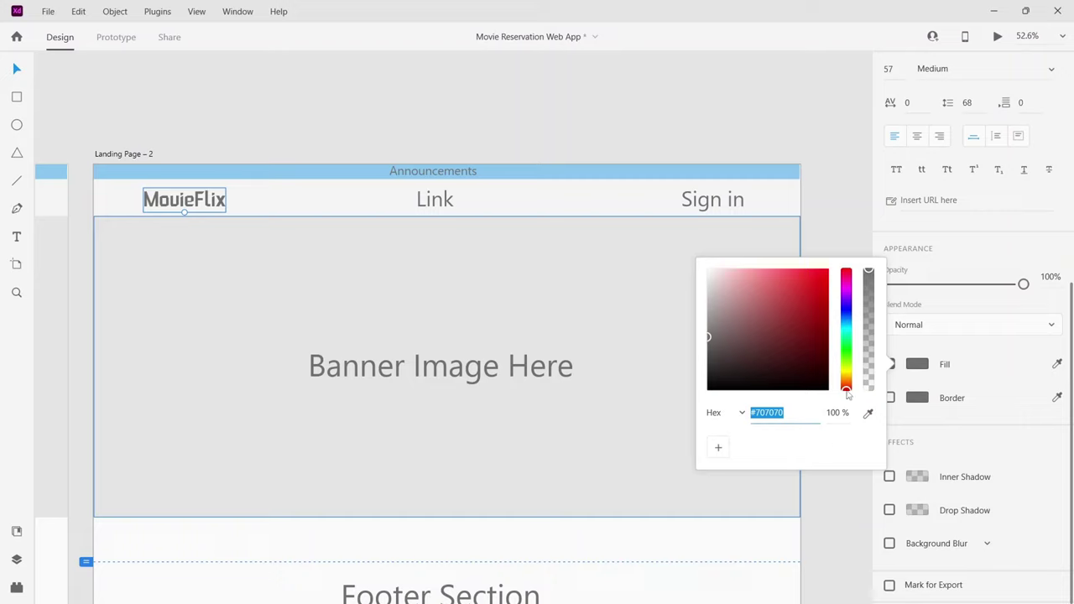
left_click_drag(718, 314, 725, 305)
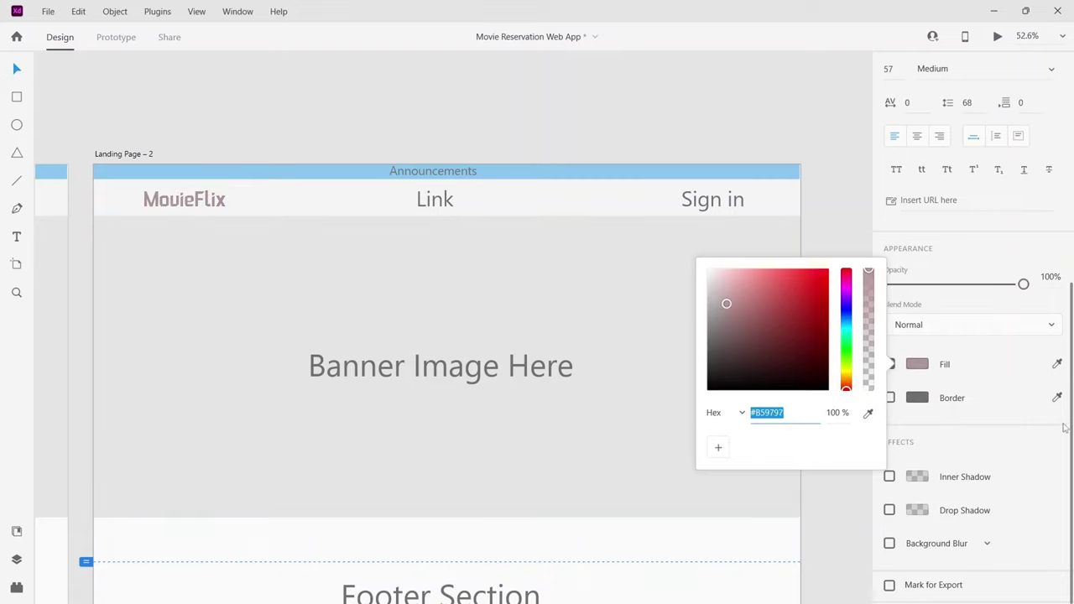
left_click(845, 498)
Change the fill of the navigation bar rectangle behind the logo to the dark grey #252525.
left_click(606, 192)
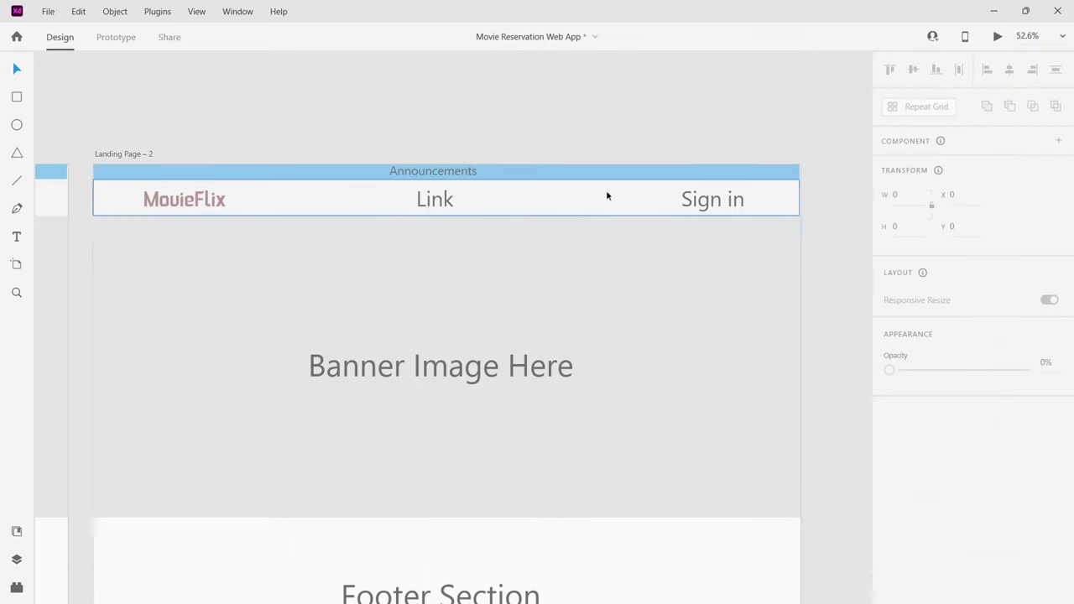
scroll(1009, 403, "down", 3)
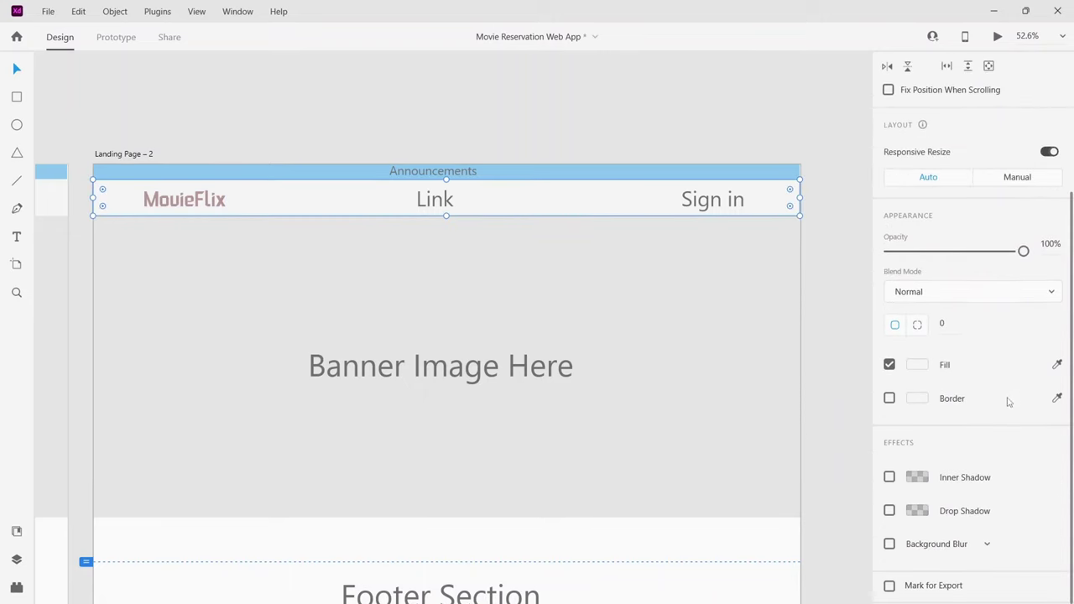
left_click(916, 364)
left_click(736, 309)
left_click_drag(718, 397, 704, 388)
left_click(433, 124)
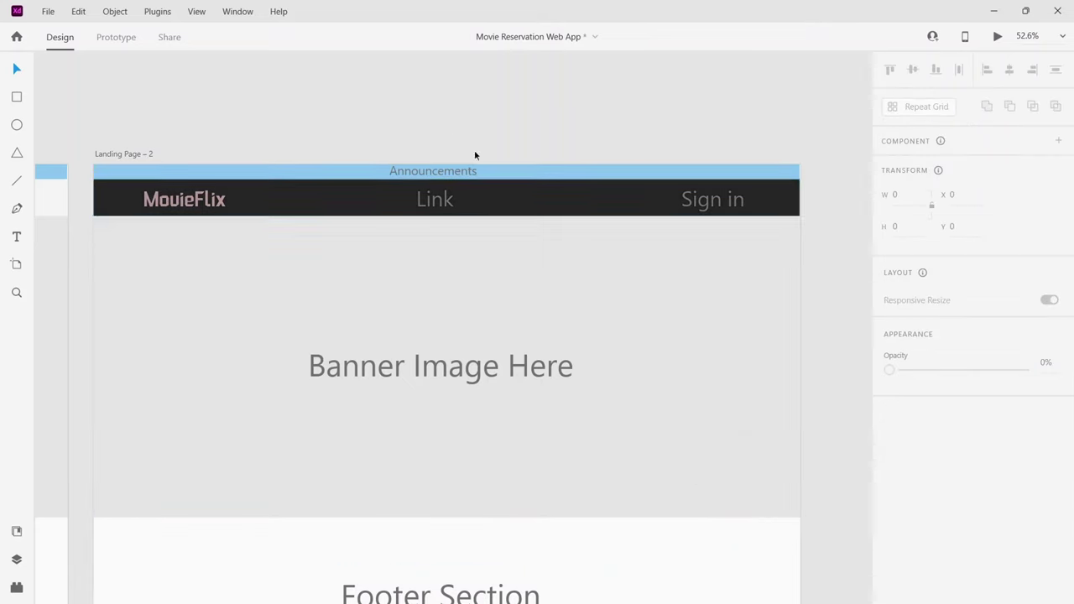
Copy the hex code of the navigation bar's fill color.
left_click(510, 212)
left_click(918, 555)
key("ctrl+c")
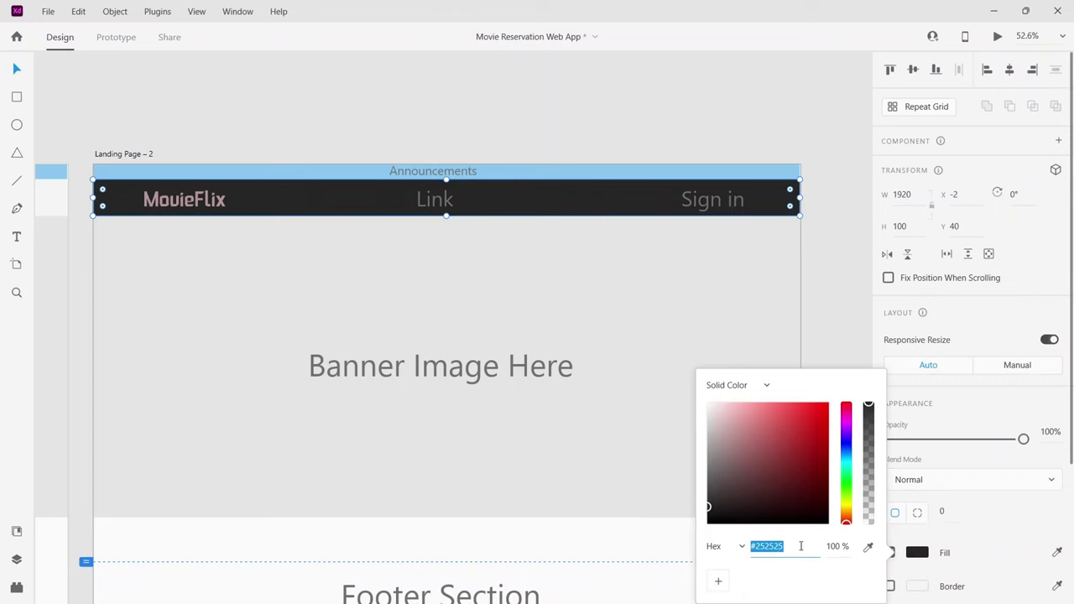
Switch to Chrome, search Google for oto255 in a new tab and open the 0to255 color picker site.
key("alt+Tab")
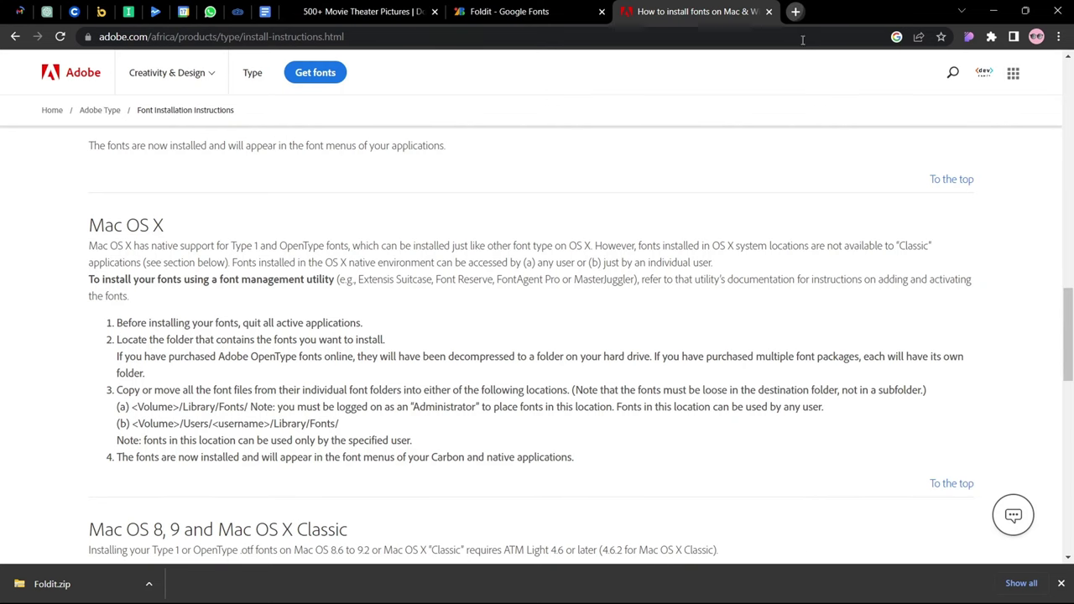
left_click(796, 11)
type("oto")
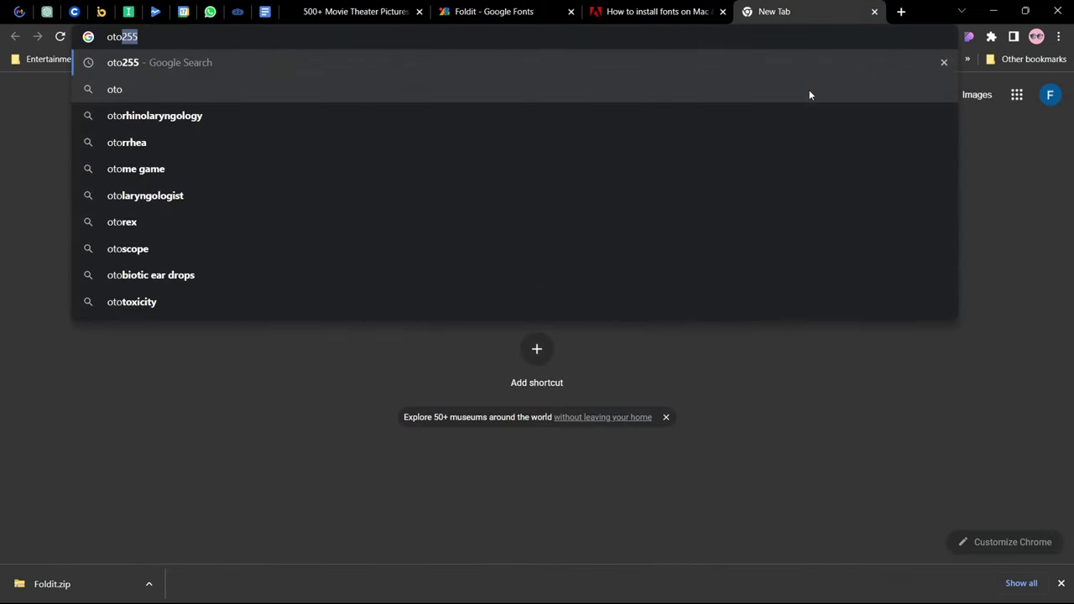
key("Return")
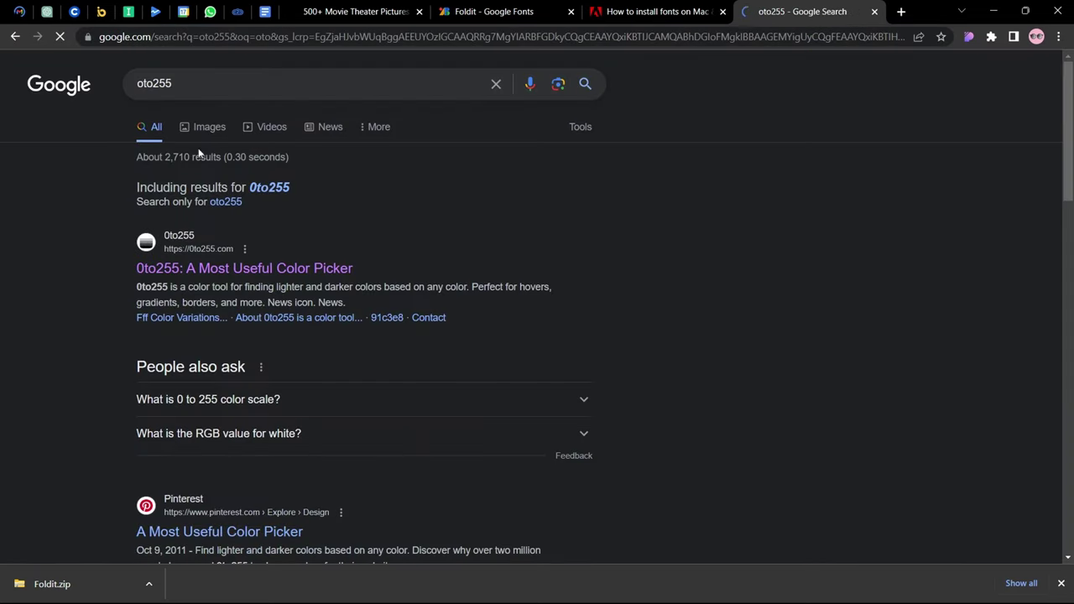
left_click(220, 269)
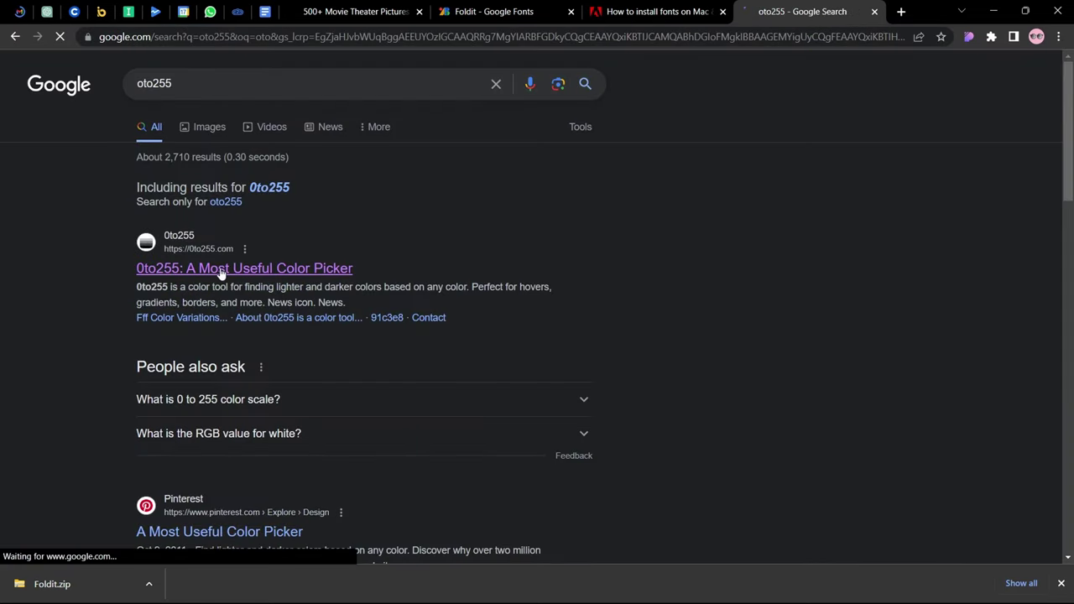
left_click(1060, 583)
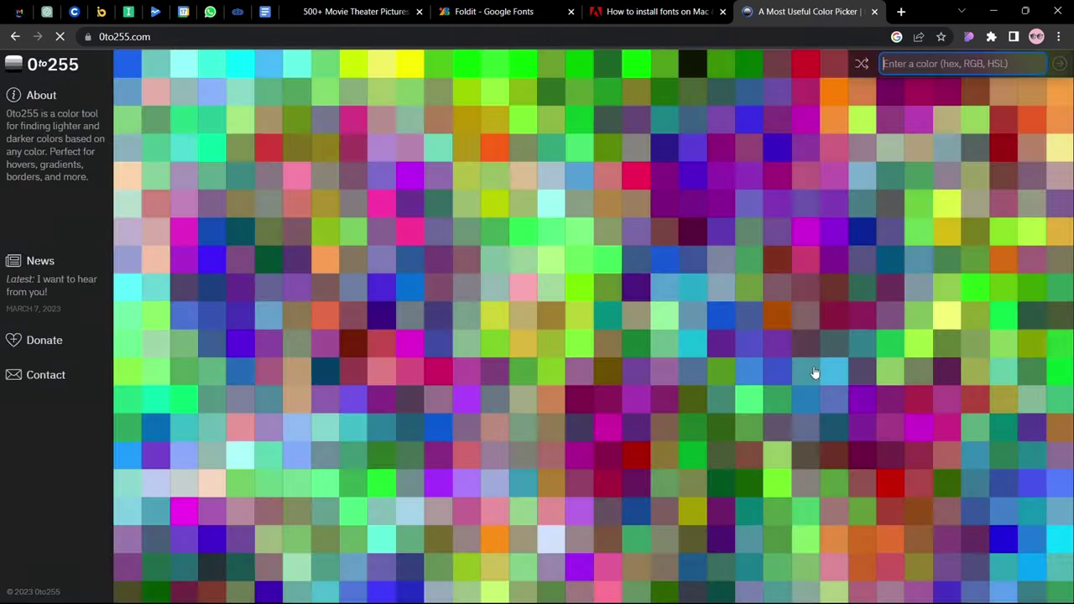
Look up the lighter and darker variations of #252525 on 0to255 and copy the darker shade #141414.
key("ctrl+v")
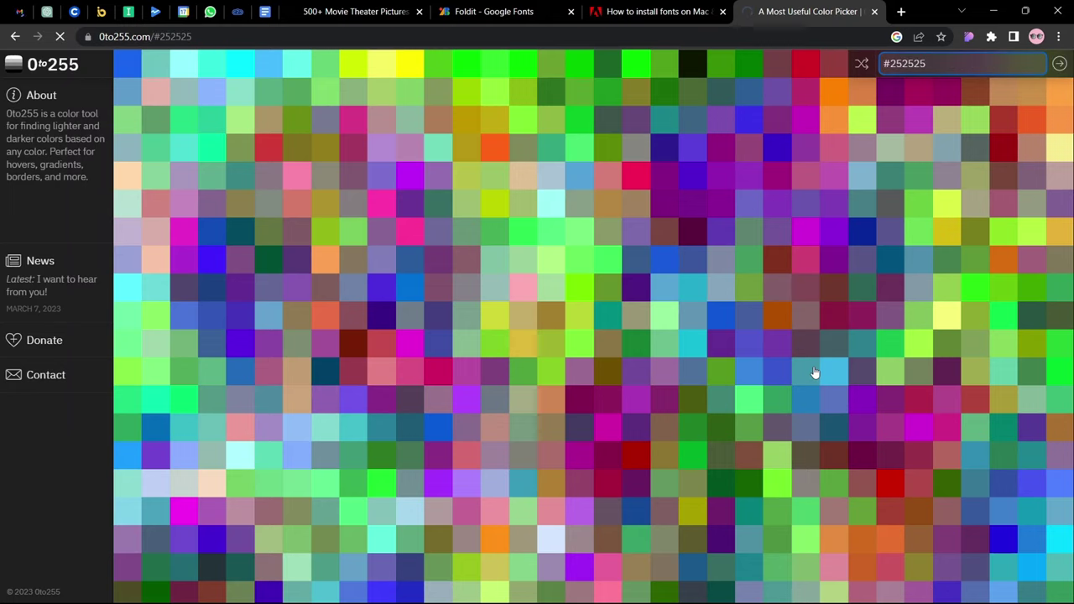
key("Return")
scroll(591, 387, "up", 3)
scroll(591, 388, "up", 4)
scroll(597, 367, "down", 7)
scroll(596, 363, "up", 5)
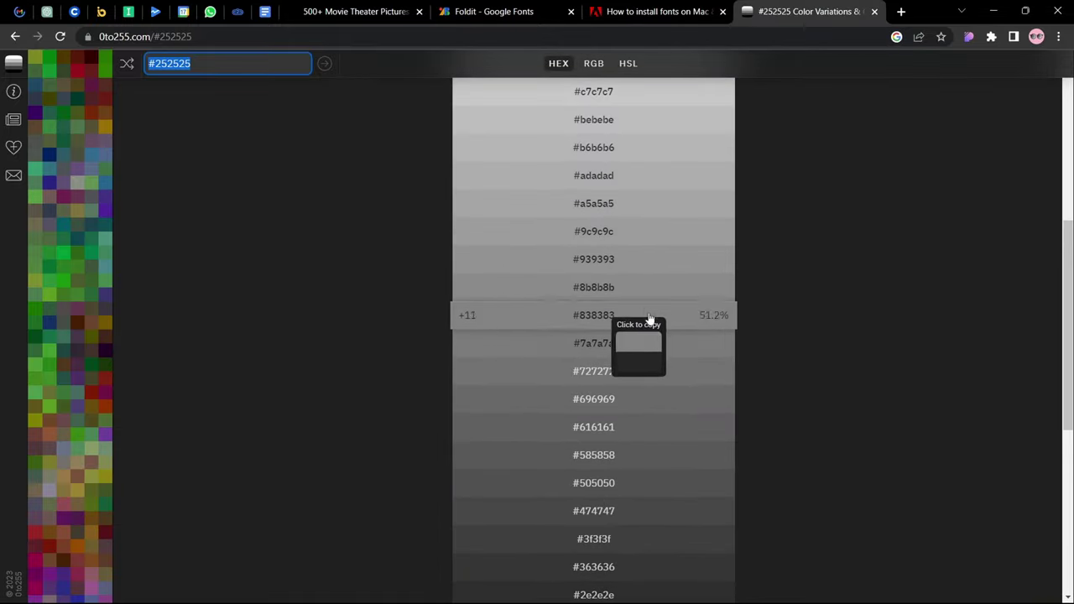
scroll(636, 313, "down", 2)
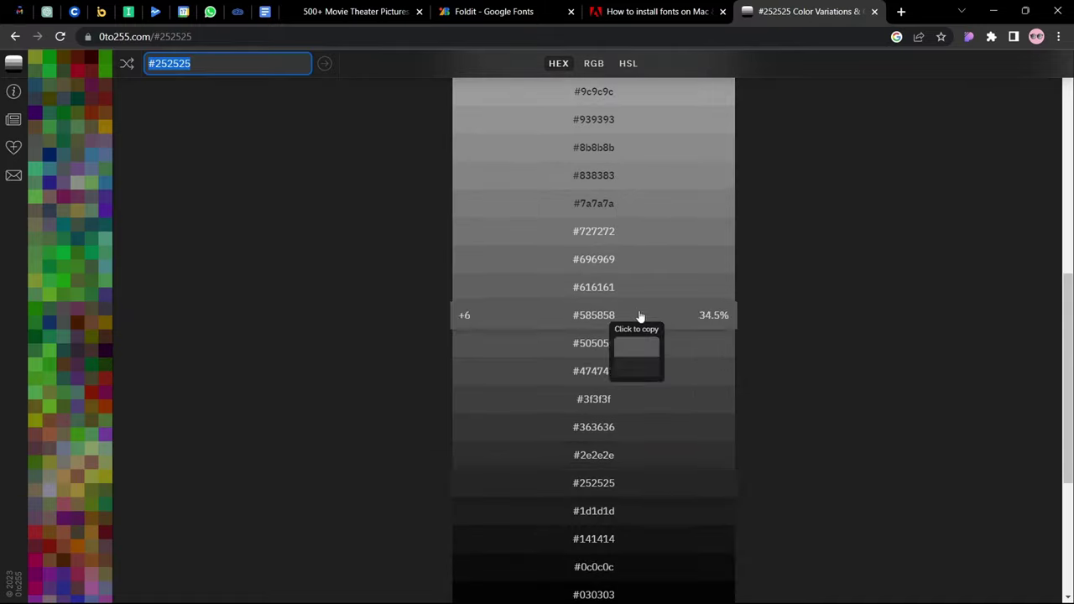
scroll(658, 514, "down", 2)
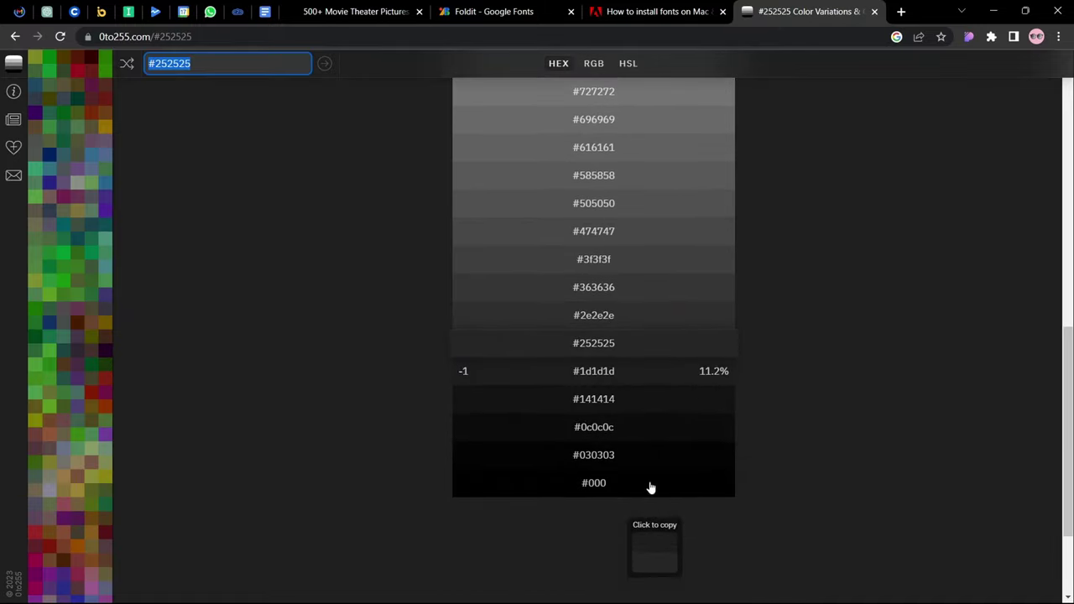
left_click(644, 401)
Switch to Adobe XD and set the navigation bar's fill to #141414.
key("alt+Tab")
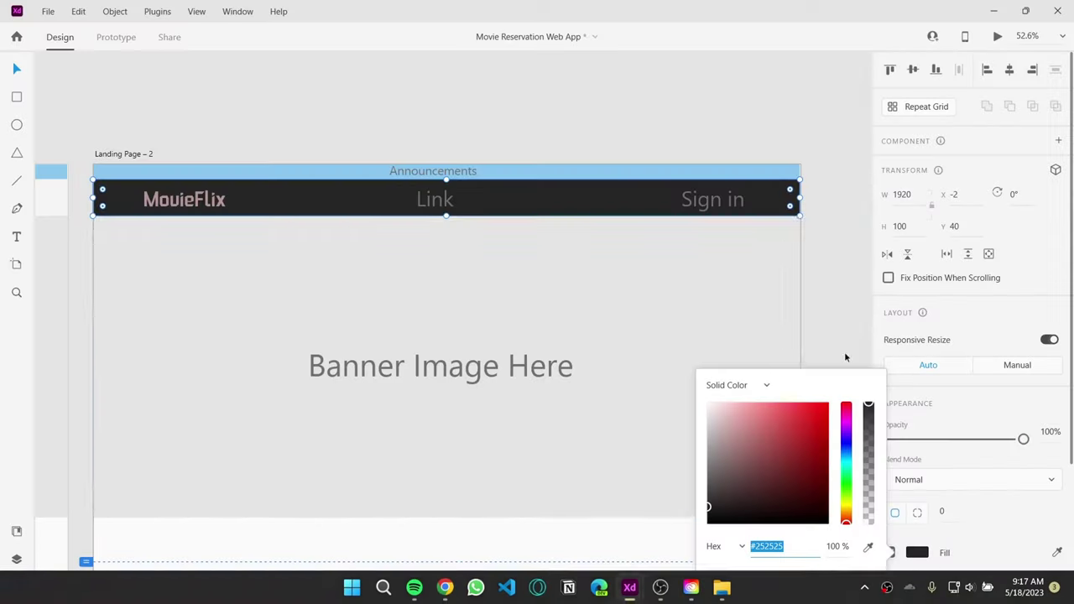
type("#141414")
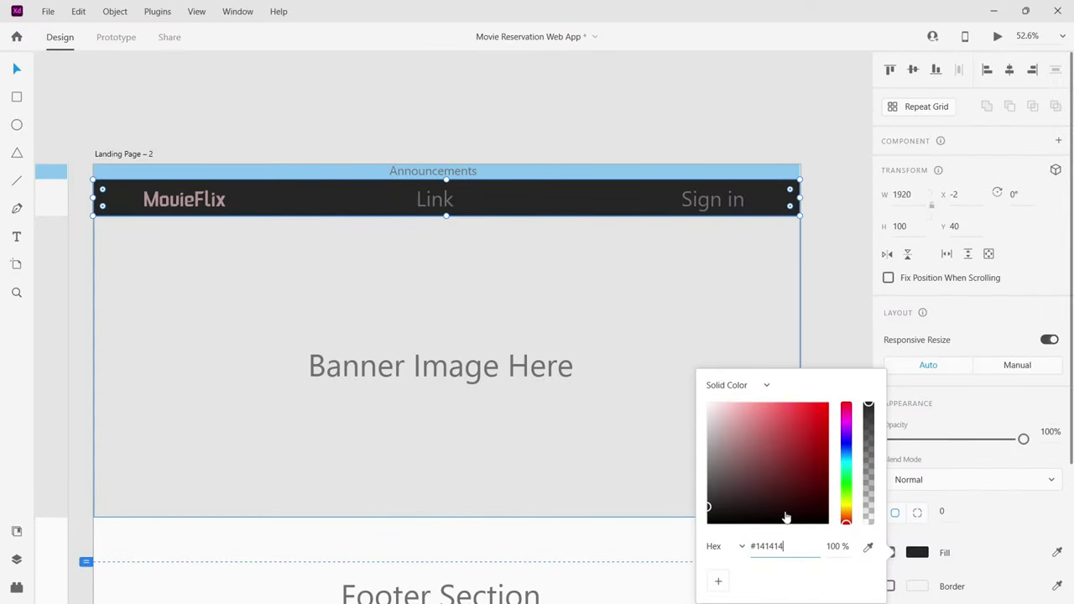
key("Return")
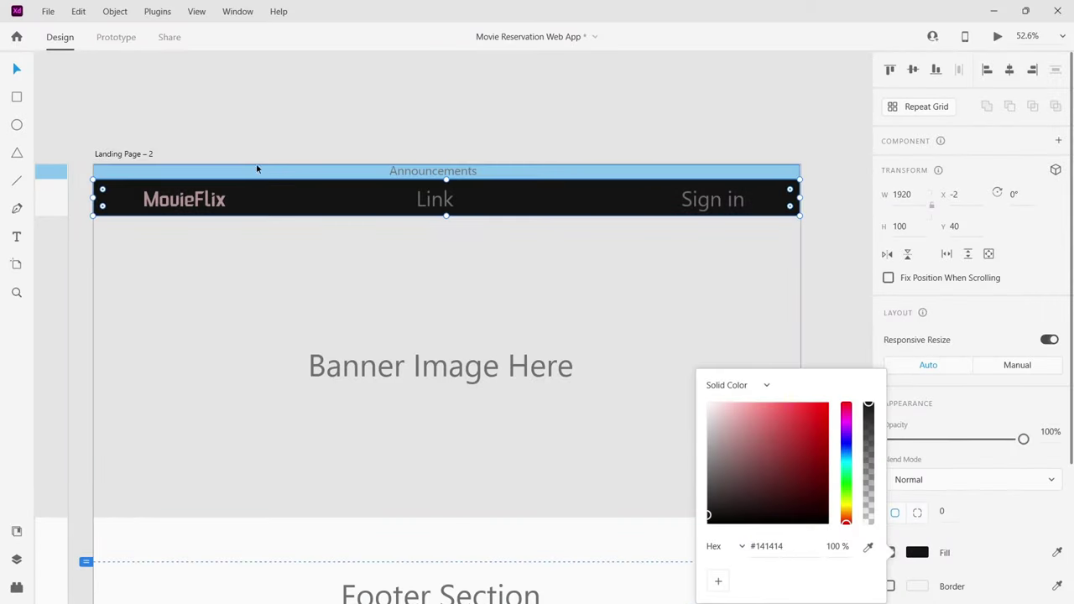
Try a font size of 45 on the MovieFlix logo text.
left_click(181, 207)
left_click(181, 207)
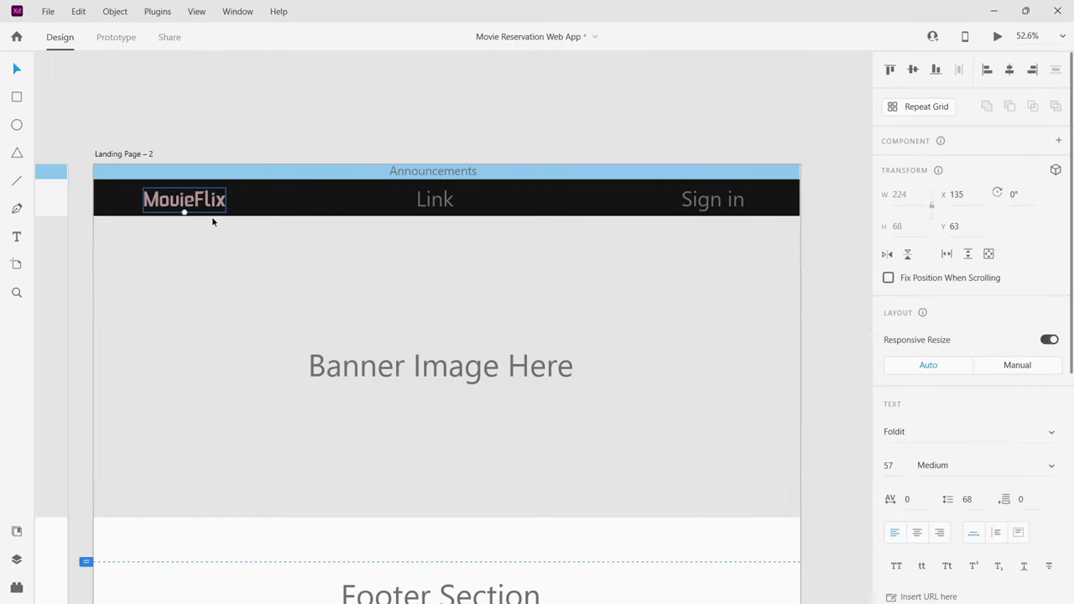
left_click(898, 465)
key("Return")
Try nudging the MovieFlix logo slightly within the navigation bar, and undo the move and the font size change.
scroll(195, 210, "up", 2)
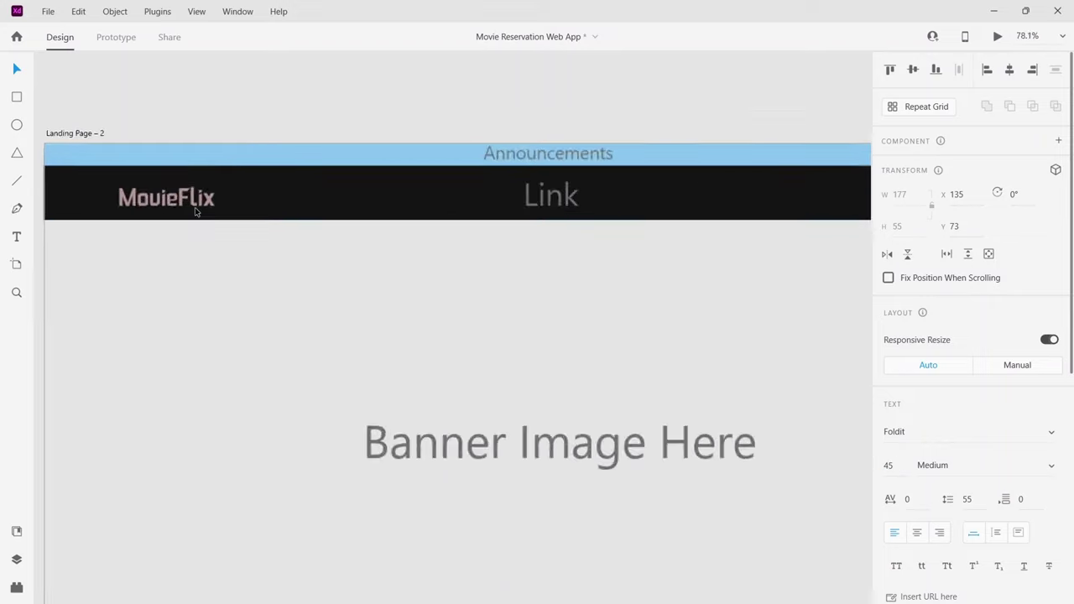
scroll(195, 210, "up", 3)
scroll(251, 201, "left", 3)
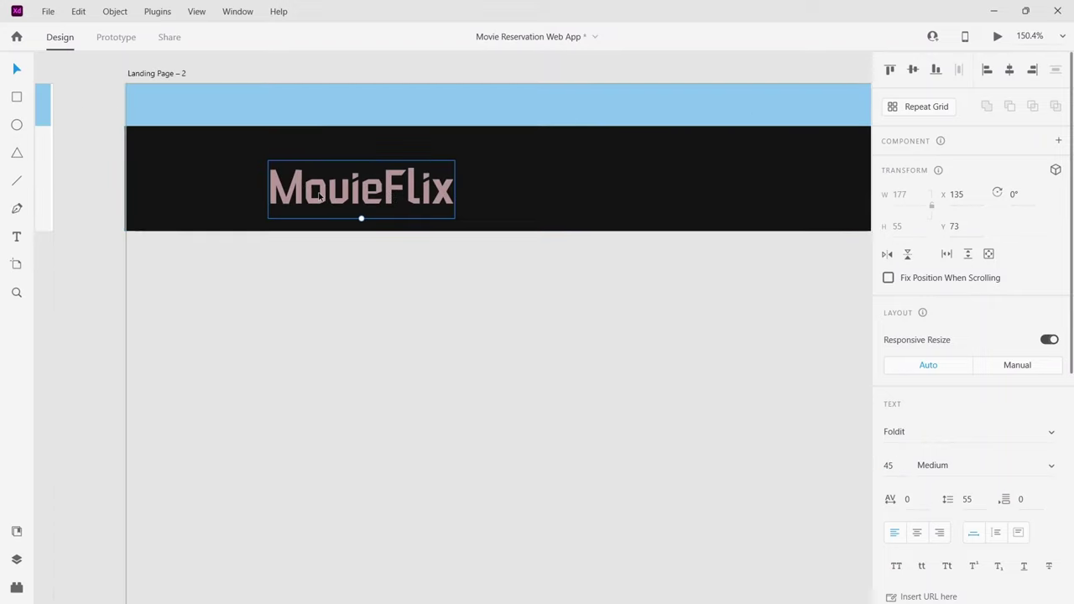
mouse_move(319, 196)
left_mouse_down()
mouse_move(337, 198)
mouse_move(321, 200)
left_mouse_up()
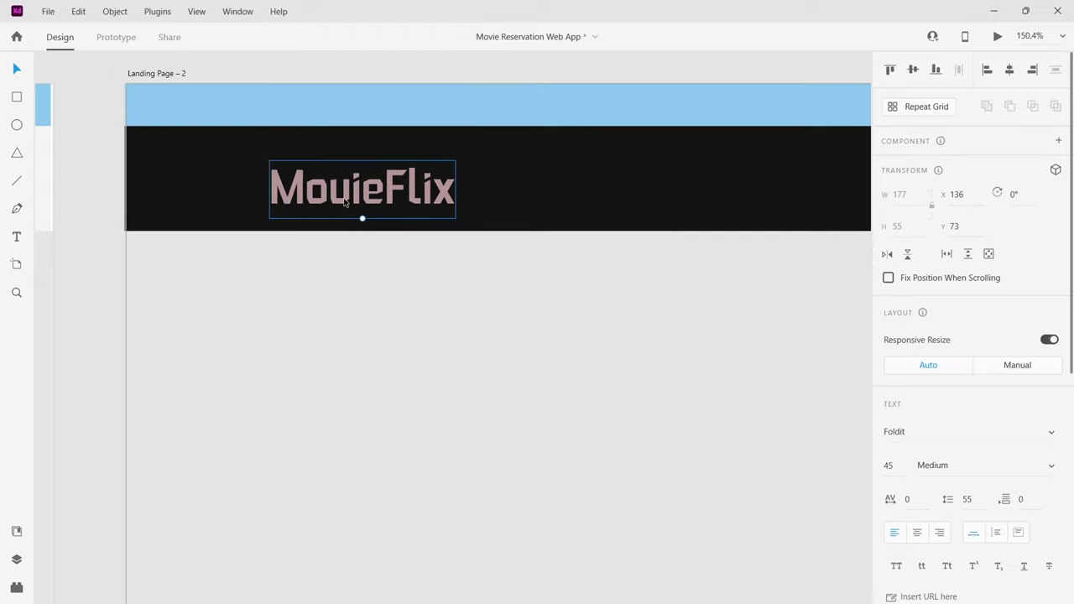
key("Left")
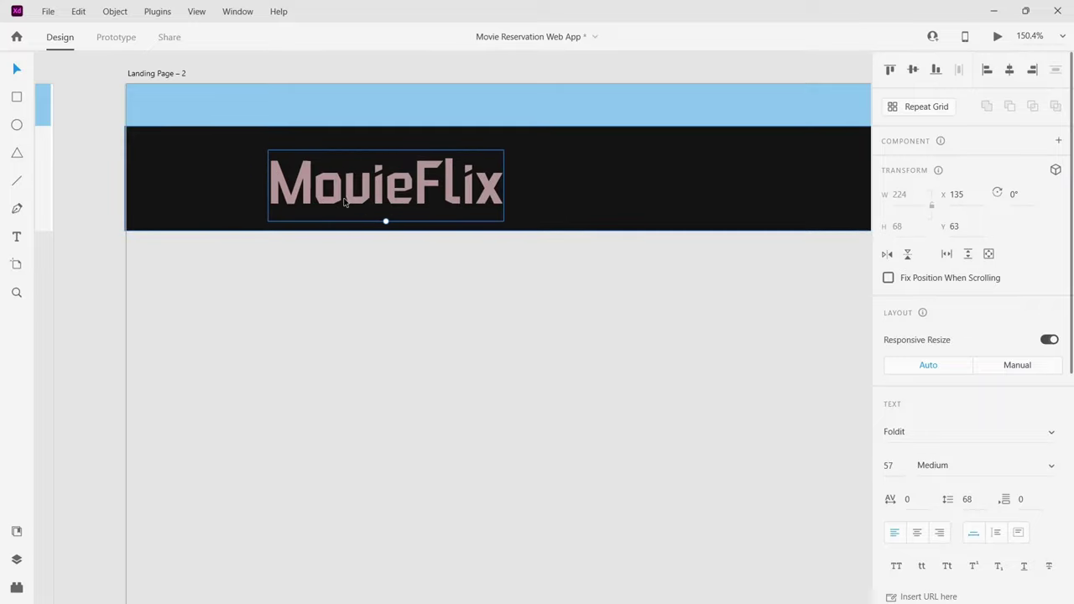
Bring the MovieFlix logo back to font size 45 and move the banner placeholder up to Y 131.
left_click_drag(344, 202, 346, 191)
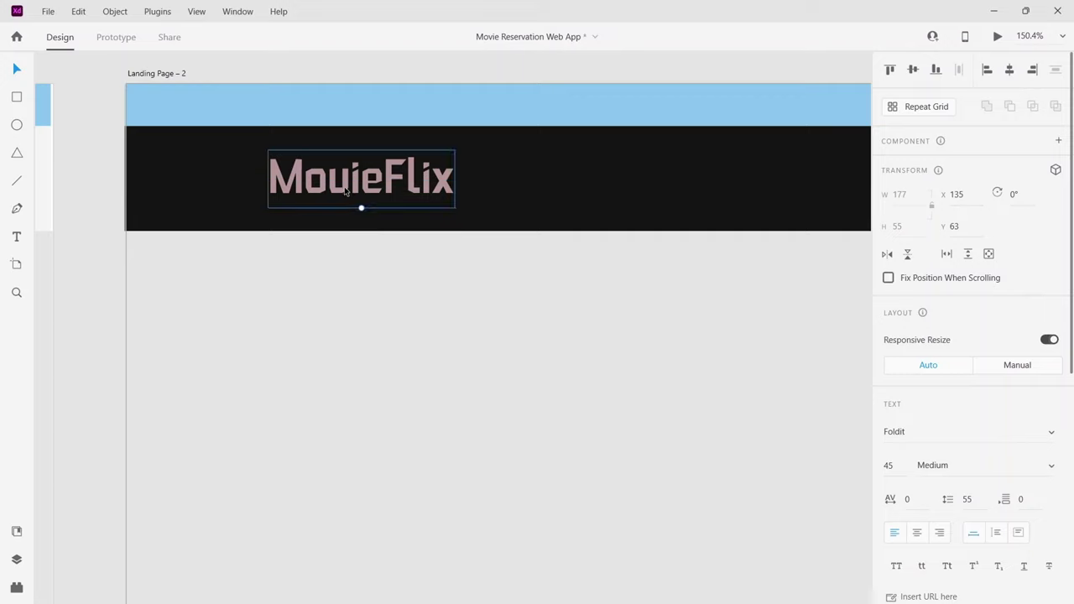
left_click(375, 292)
scroll(375, 292, "right", 5)
key("shift+Up")
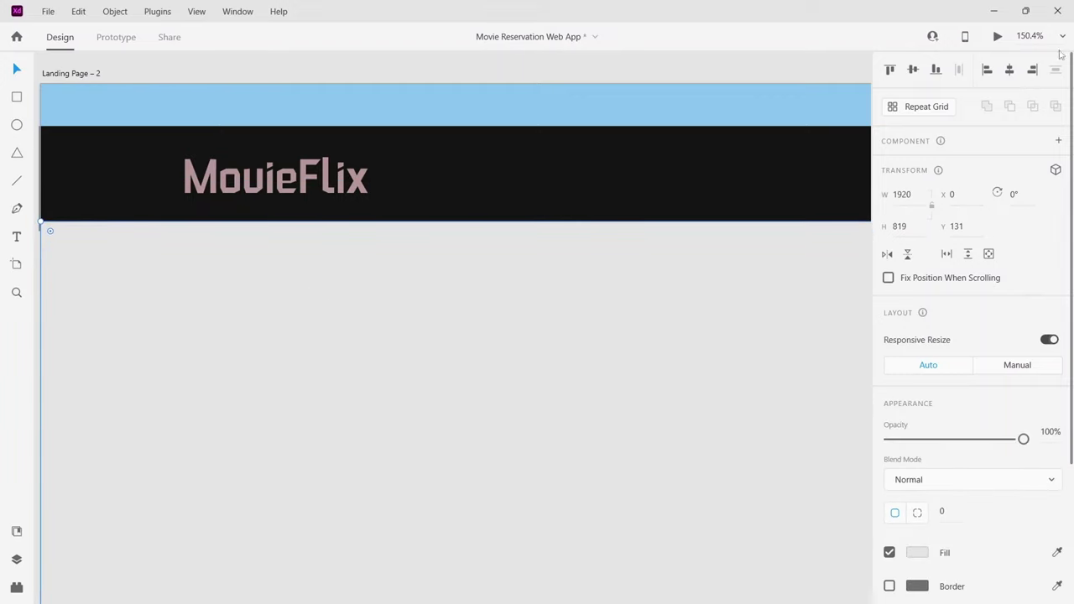
Preview the landing page to check the header, and return to the design.
left_click(997, 39)
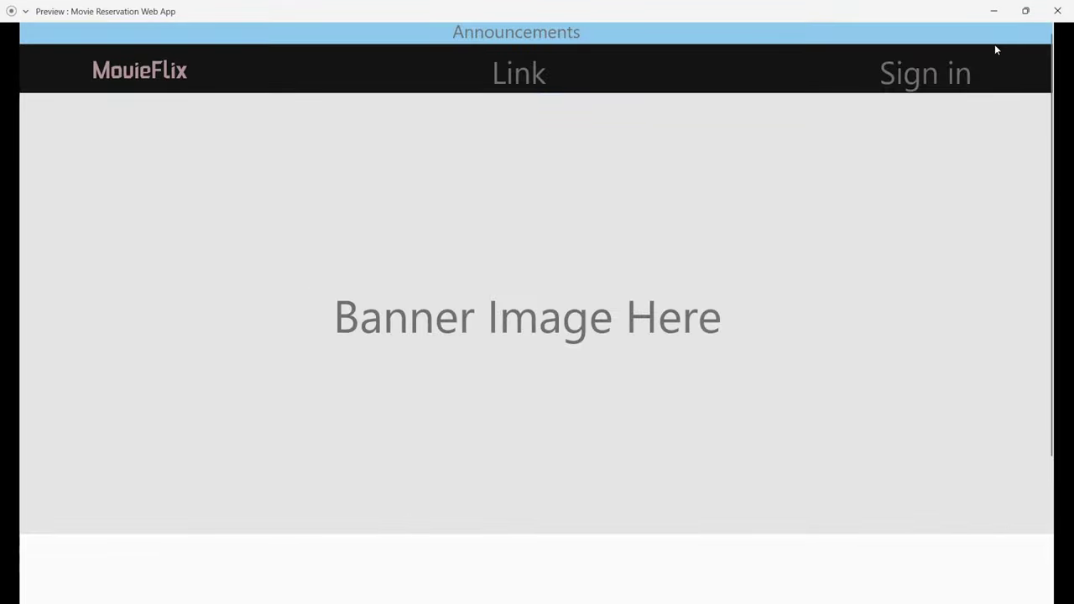
left_click(992, 11)
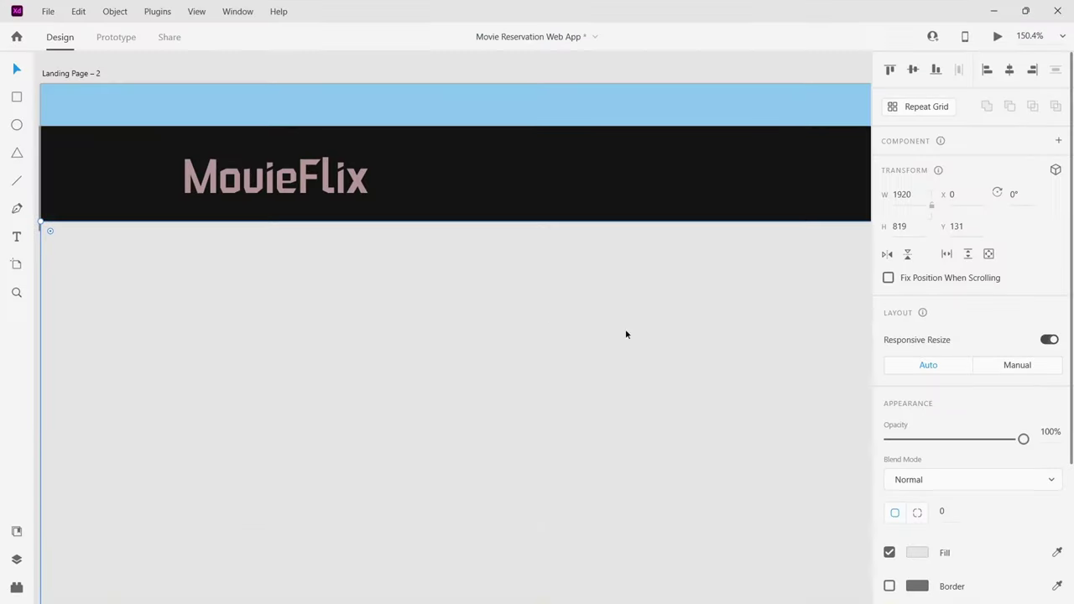
Replace the navigation bar's placeholder text "Link" with "Home".
scroll(539, 325, "right", 10)
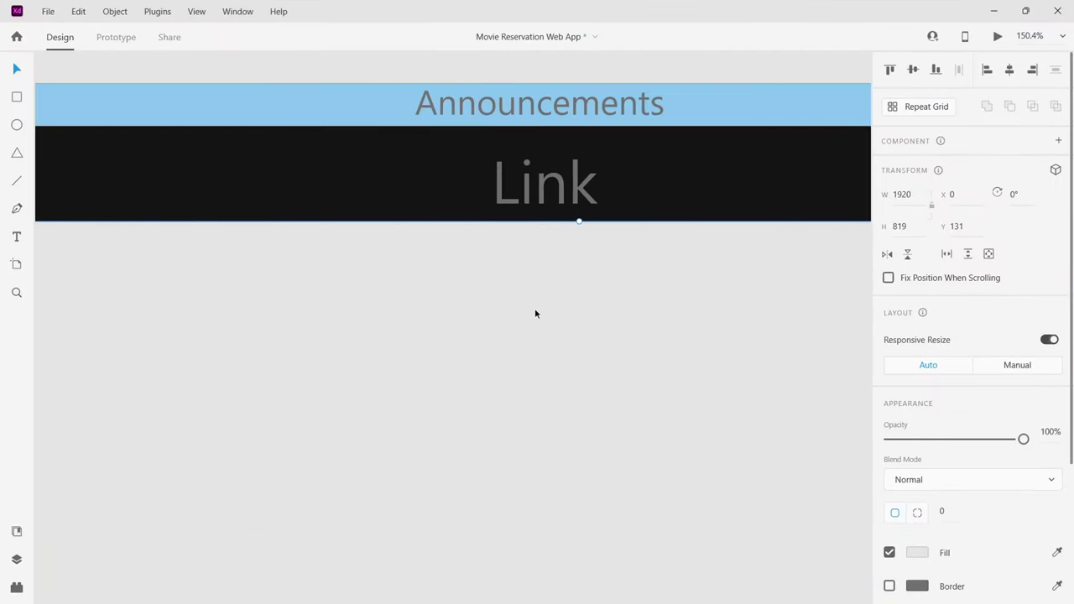
double_click(464, 186)
double_click(463, 186)
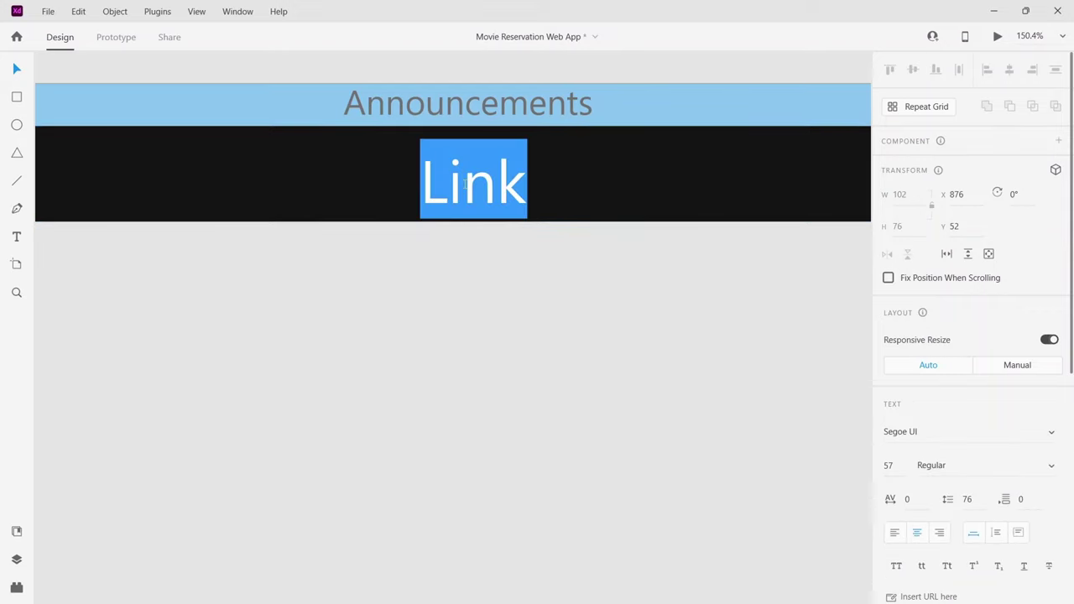
type("Home")
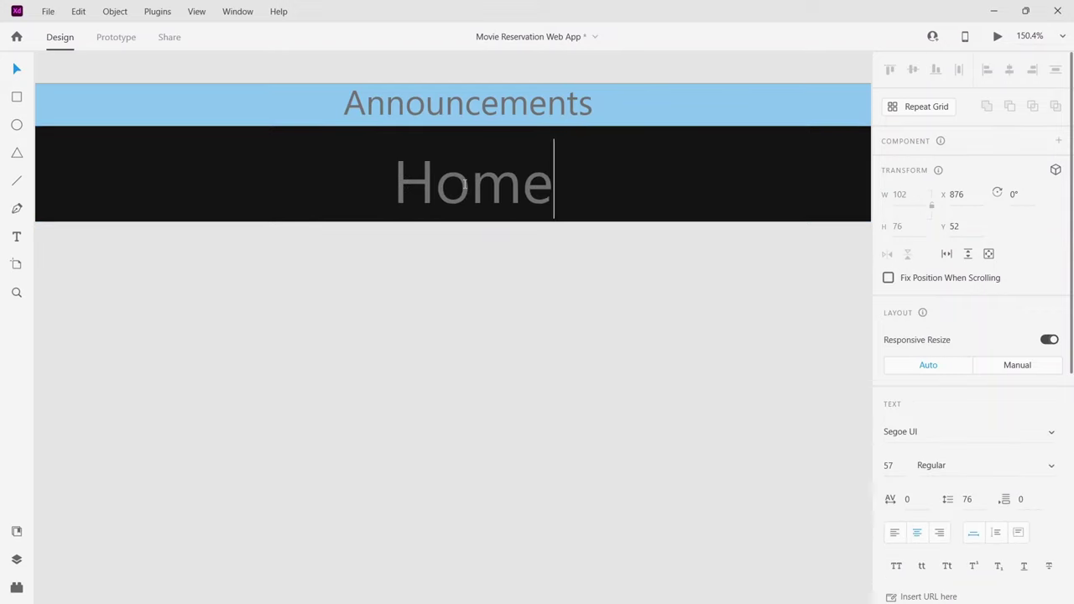
key("Escape")
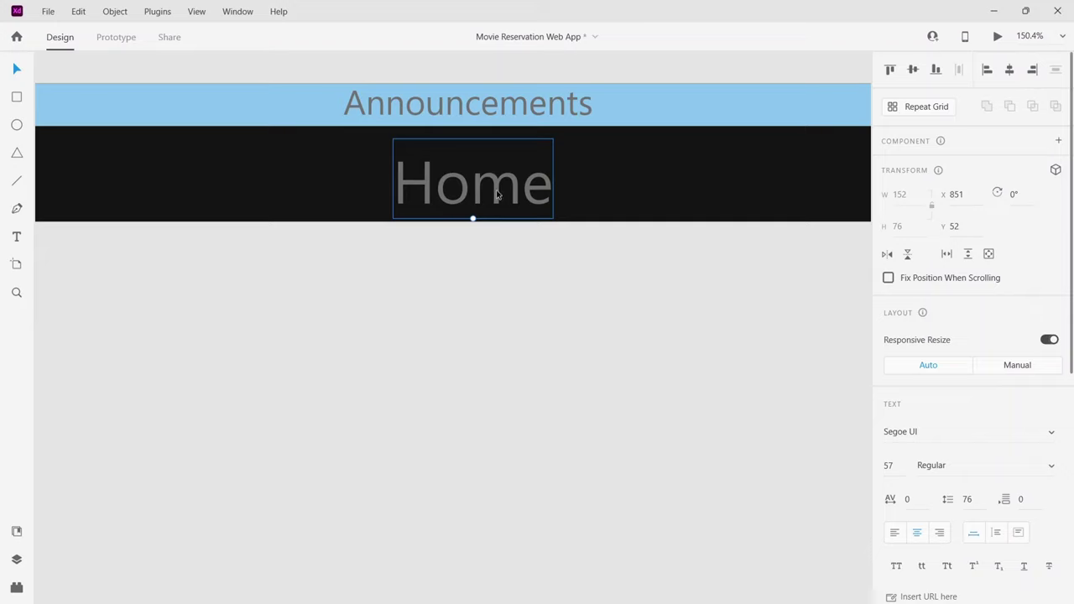
Set the Home link's font size to 25 and move it up to about Y 74 in the navigation bar.
scroll(888, 384, "down", 2)
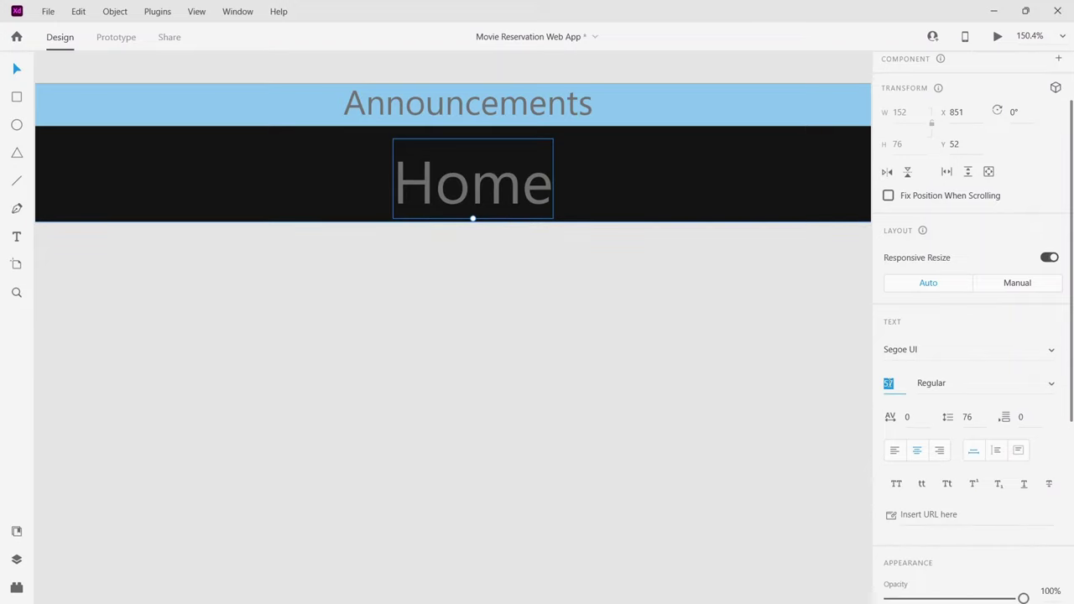
left_click(888, 383)
type("25")
key("Return")
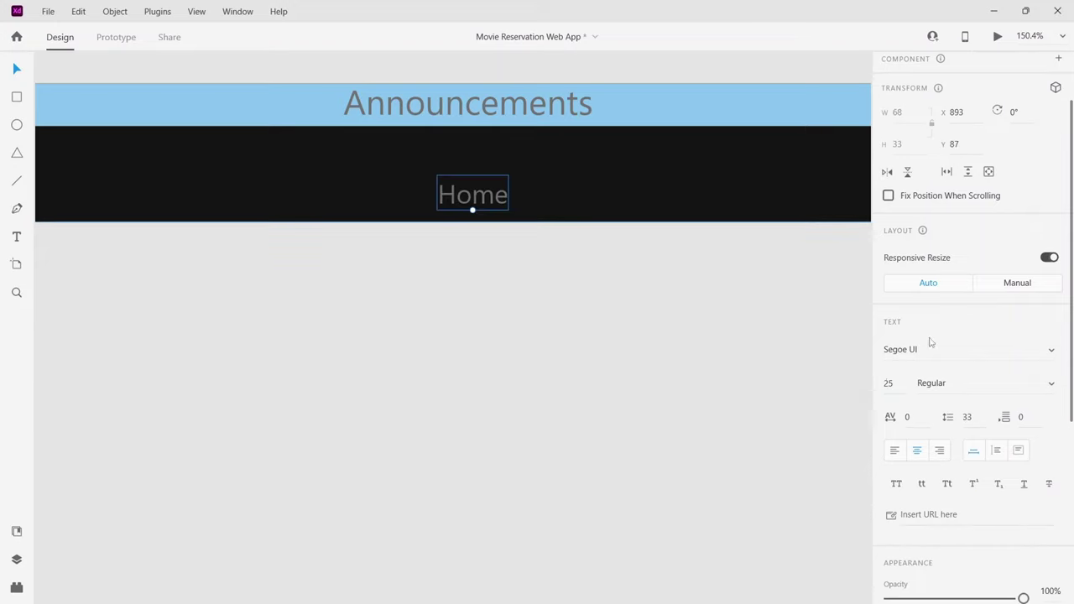
left_click_drag(498, 204, 493, 190)
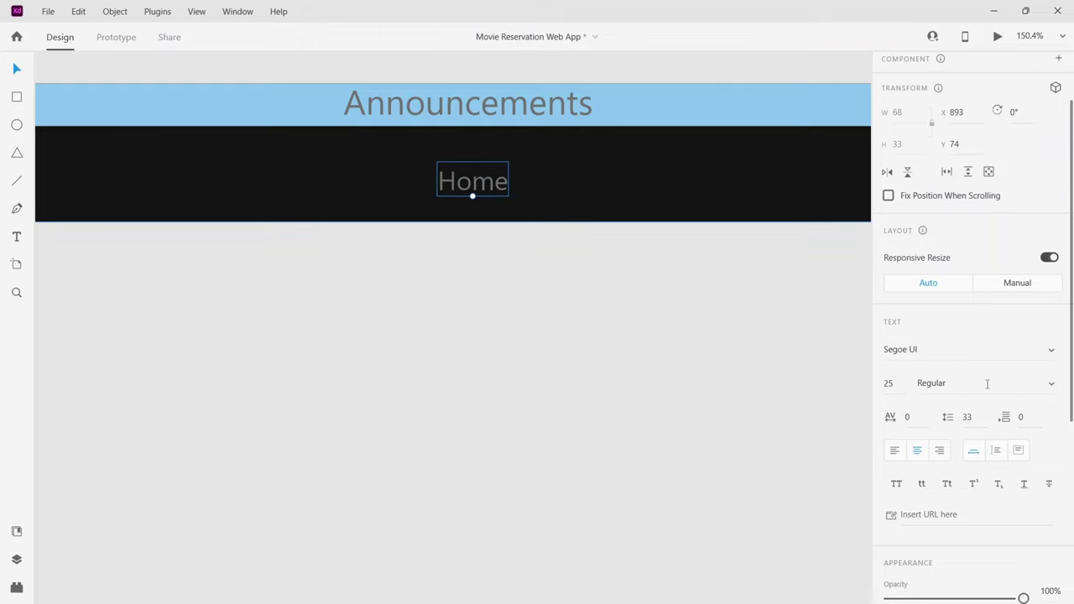
Set the Home link's font to Montserrat with the SemiBold weight.
left_click(969, 356)
type("Mone")
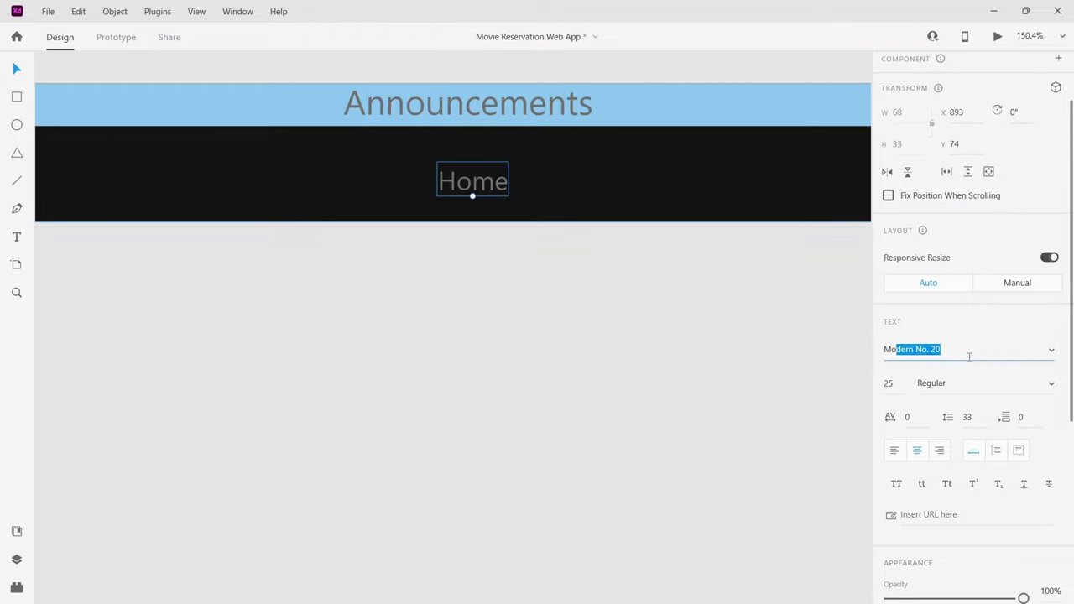
key("BackSpace")
type("tserrat")
key("Return")
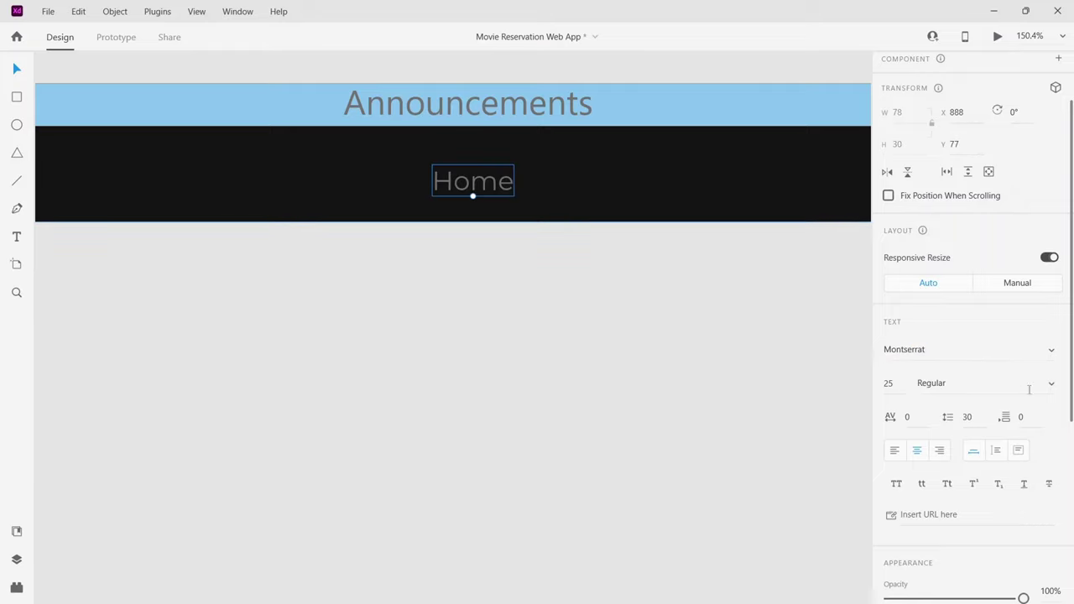
left_click(1048, 385)
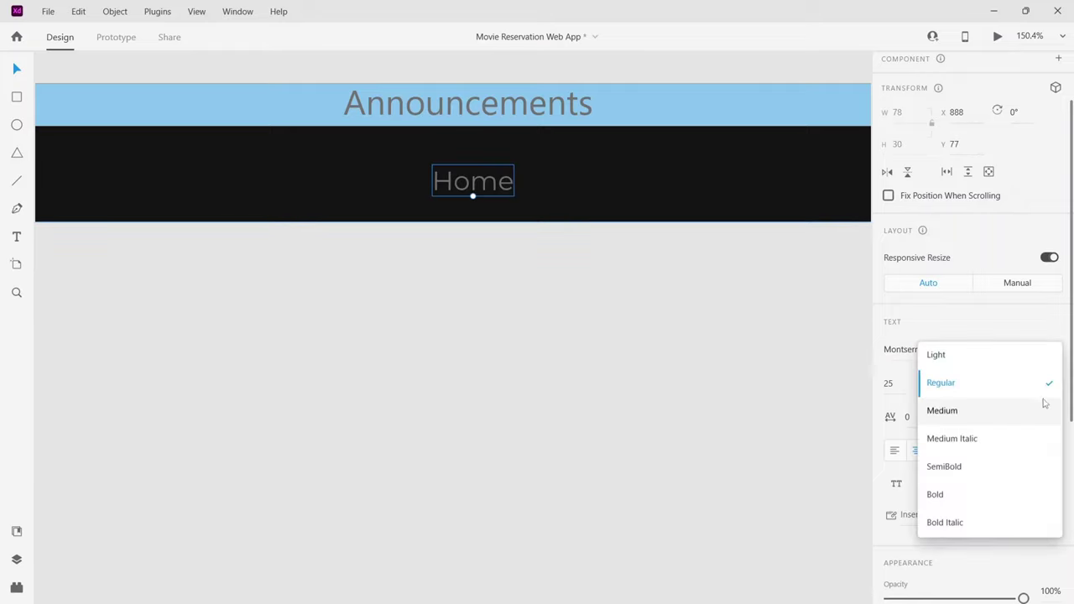
left_click(1016, 465)
left_click(508, 244)
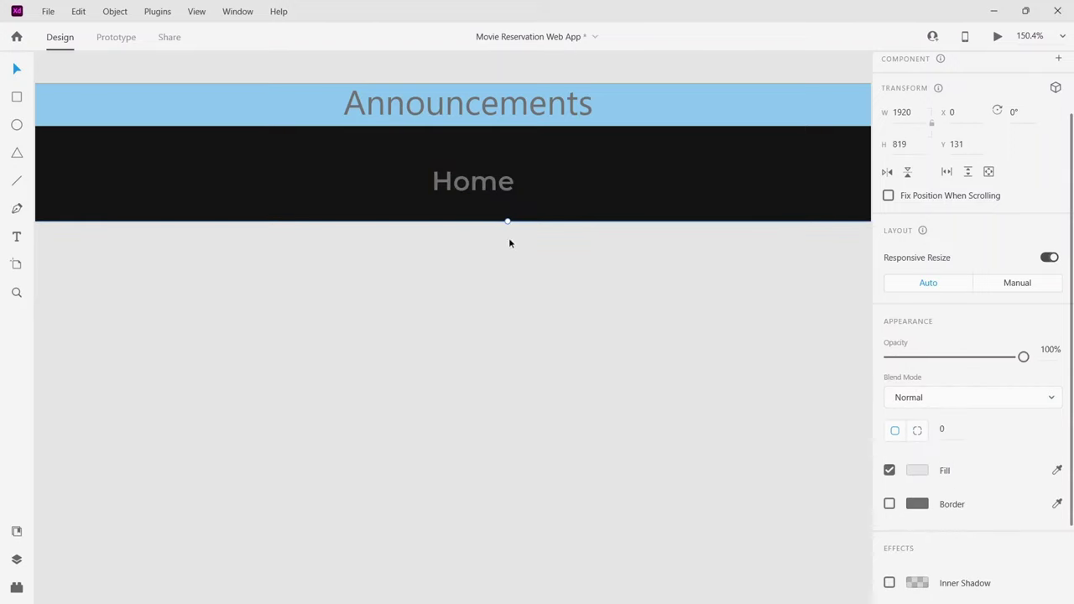
Copy the MovieFlix logo's fill colour #B59797 and save it as a swatch.
left_click(473, 181)
scroll(944, 435, "down", 3)
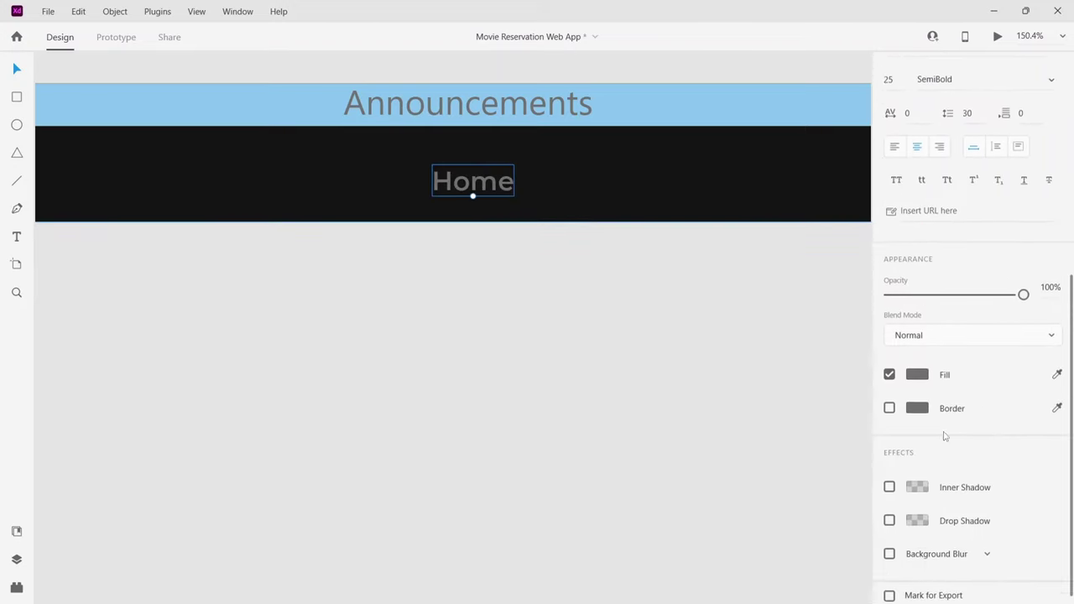
scroll(384, 223, "left", 5)
left_click(237, 180)
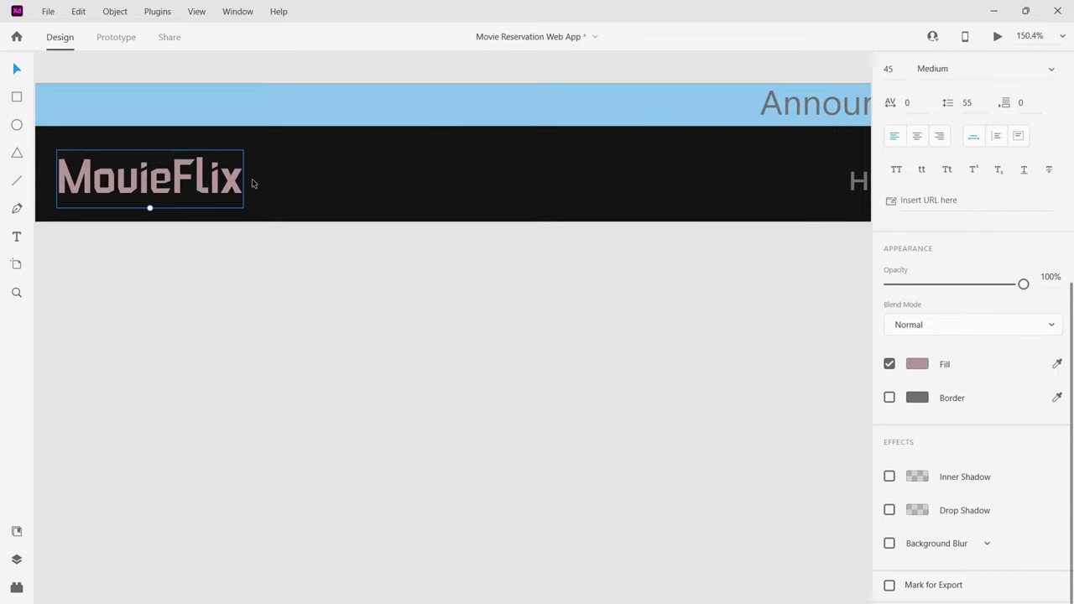
left_click(916, 363)
key("ctrl+c")
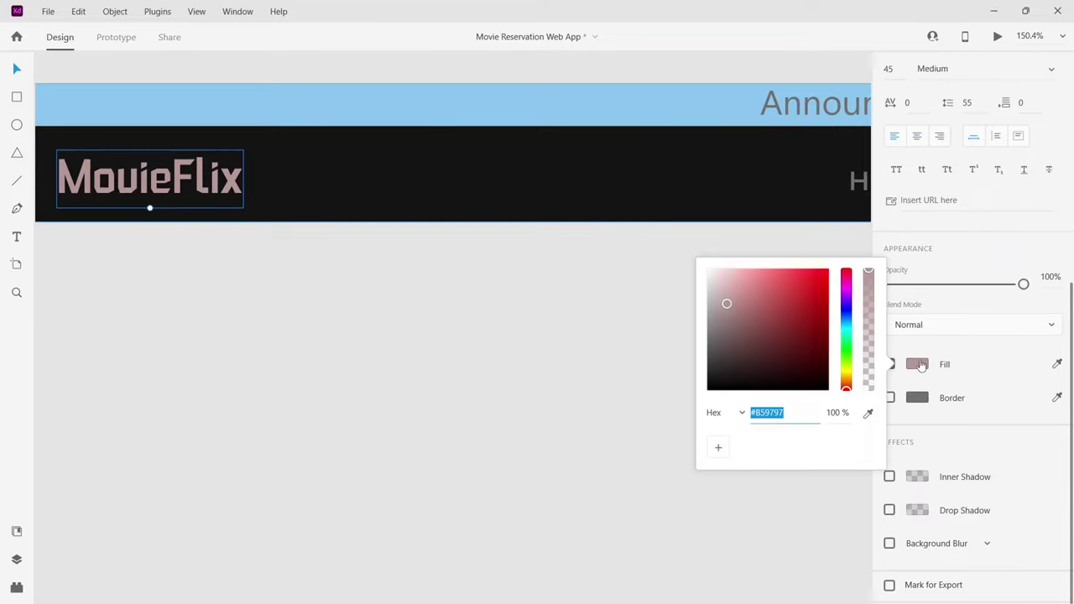
left_click(722, 452)
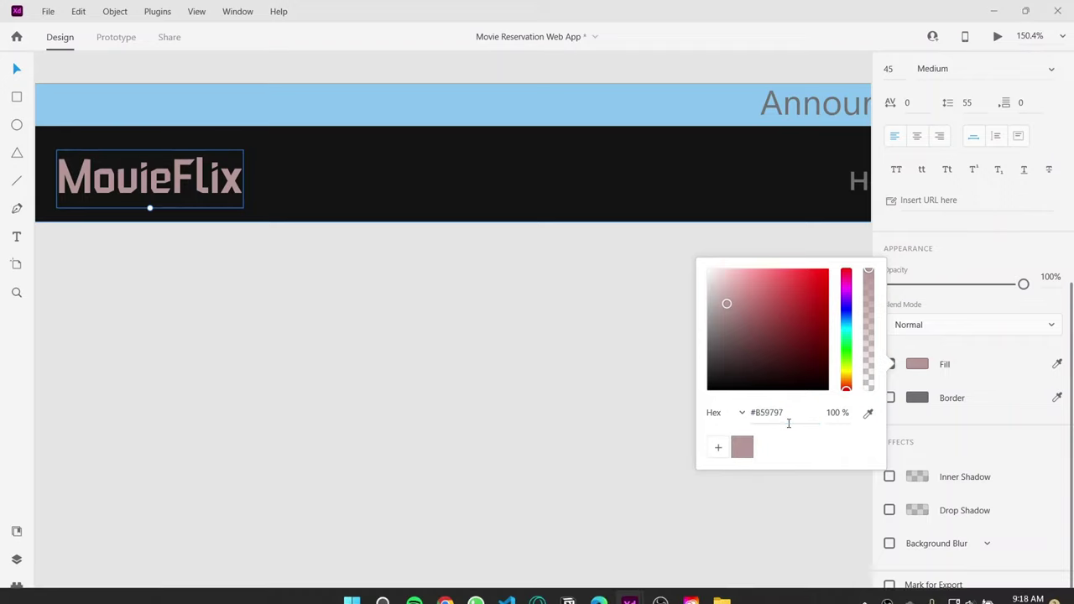
Switch to the browser, look up the variations of #B59797 on 0to255 and copy the darker shade #996F6F.
left_click(691, 594)
scroll(891, 327, "up", 5)
scroll(242, 71, "down", 6)
left_click(241, 70)
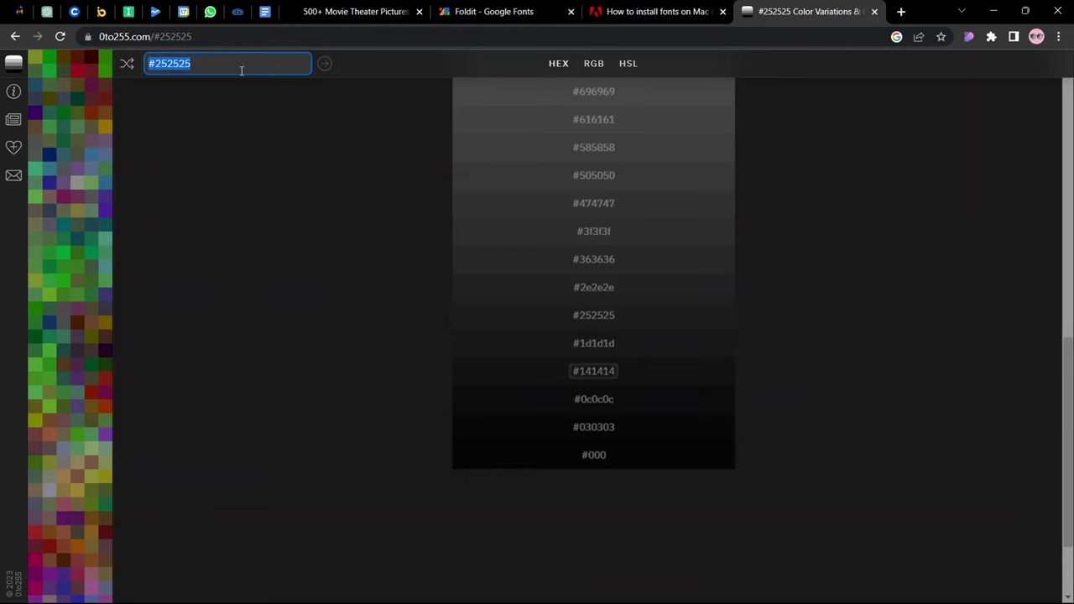
key("ctrl+v")
key("Return")
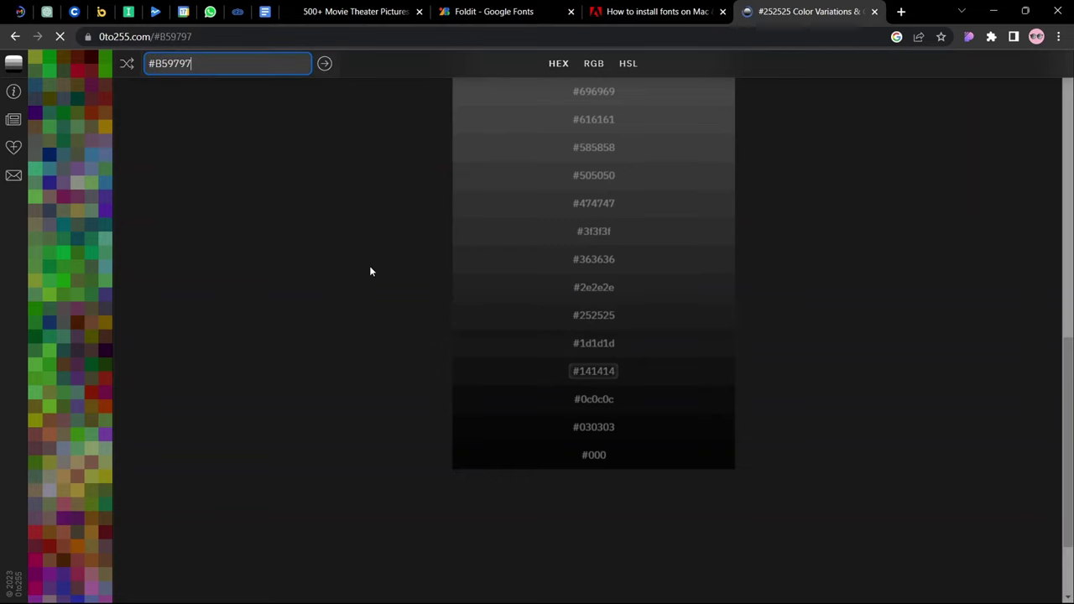
scroll(588, 335, "down", 3)
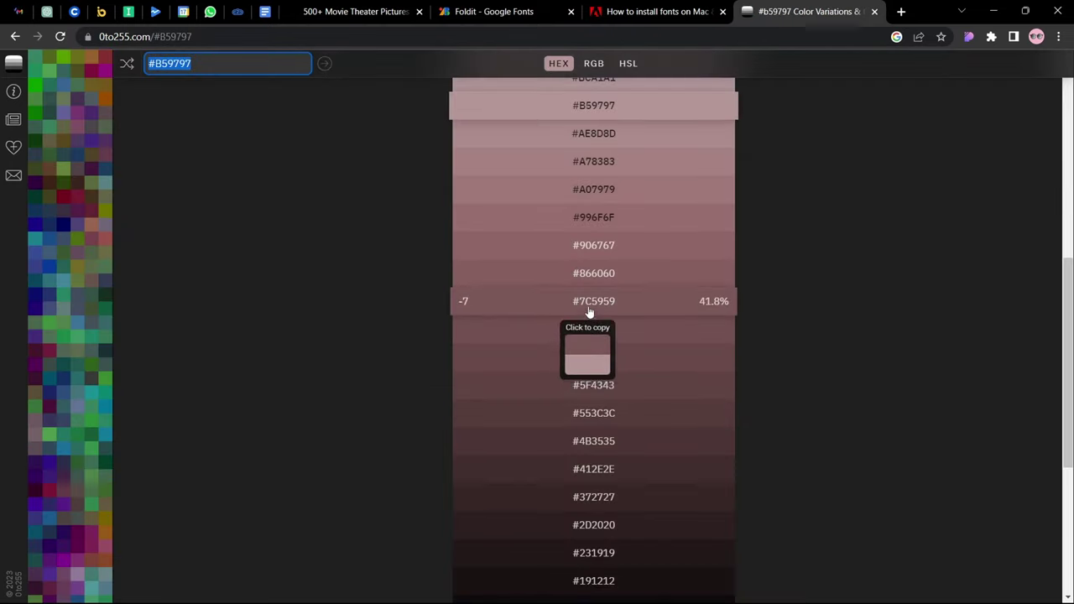
scroll(588, 312, "down", 3)
scroll(587, 307, "up", 6)
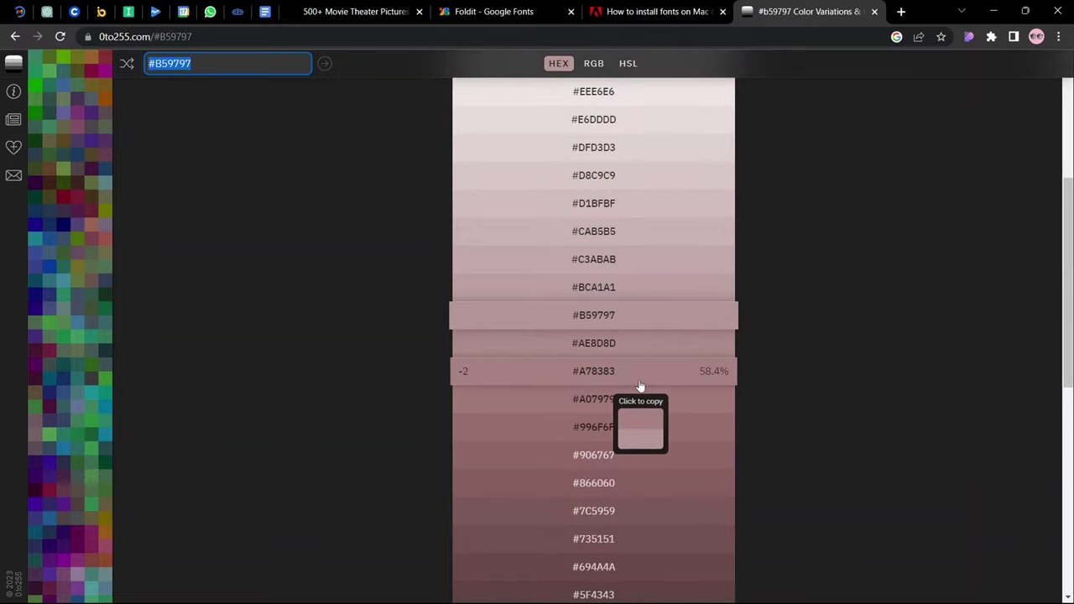
scroll(639, 386, "up", 2)
scroll(653, 500, "down", 1)
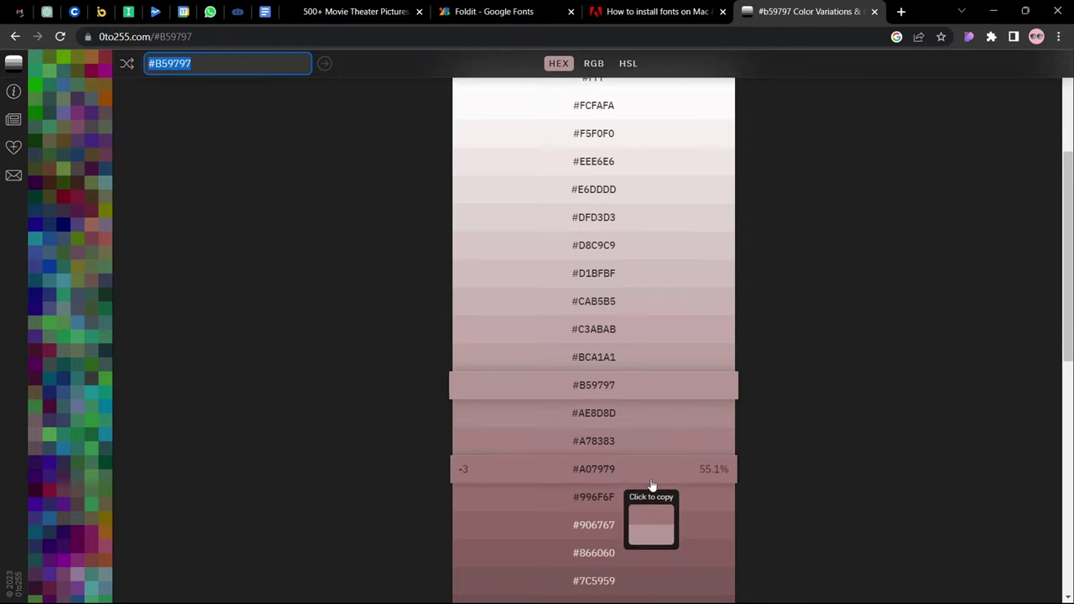
left_click(650, 507)
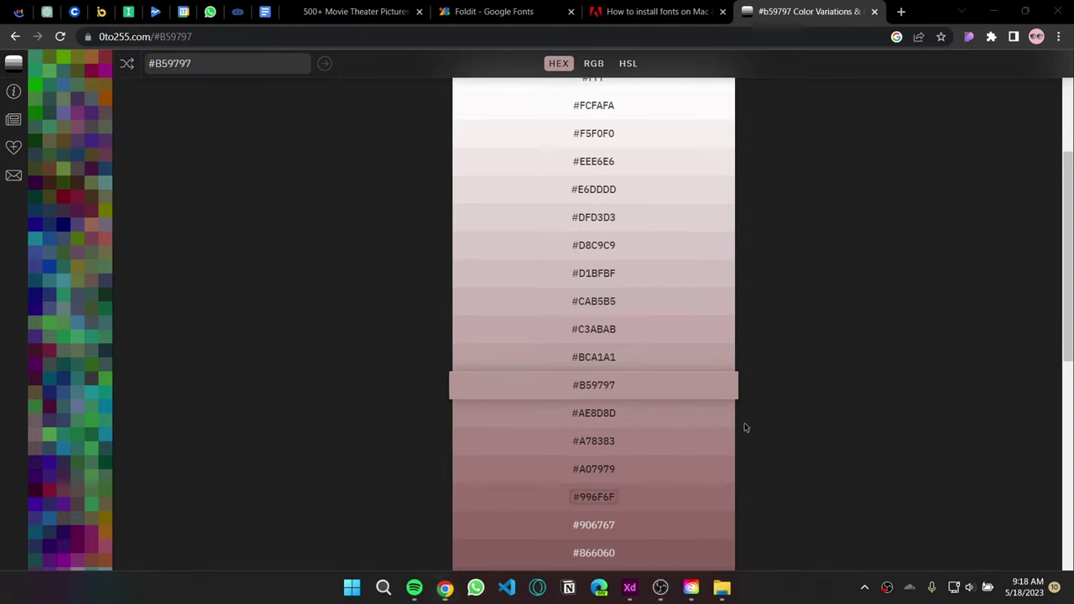
Switch to Adobe XD, set the announcement bar's fill to #996F6F and save that colour as a swatch.
key("alt+Tab")
left_click(509, 98)
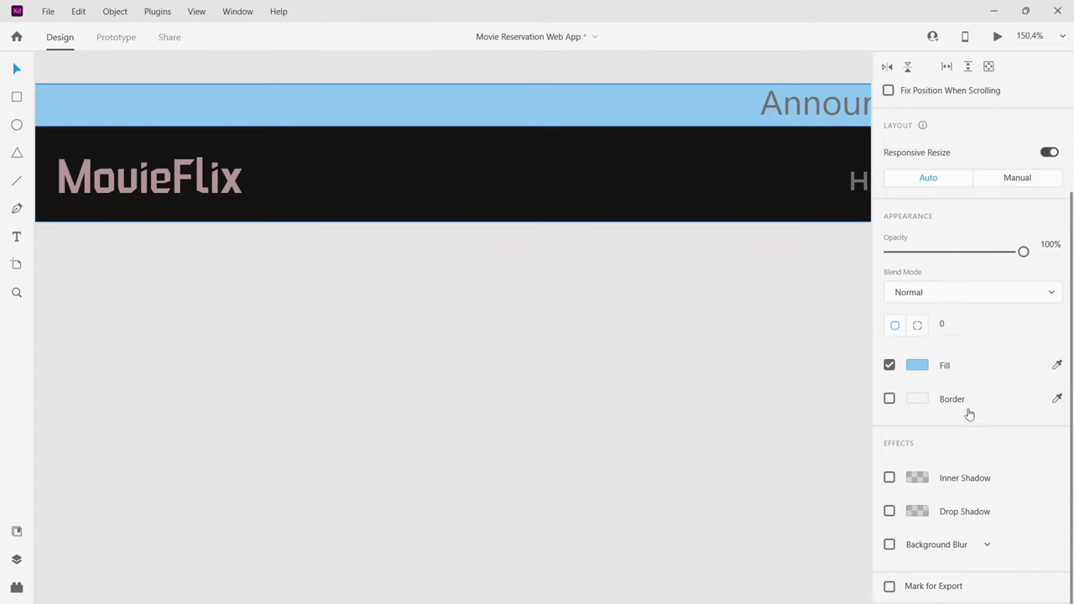
left_click(906, 366)
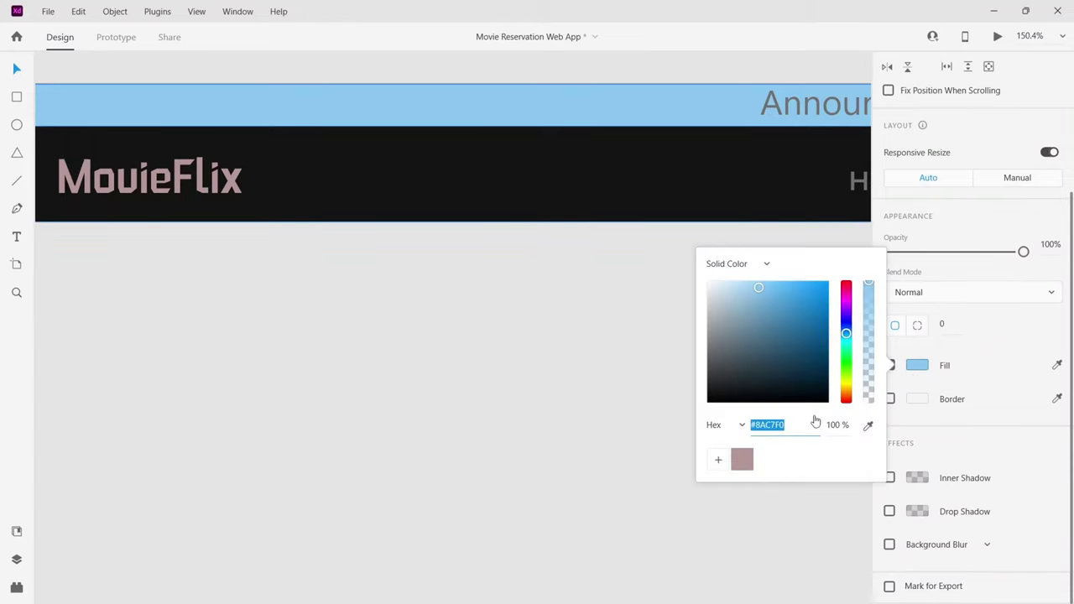
key("ctrl+v")
key("Return")
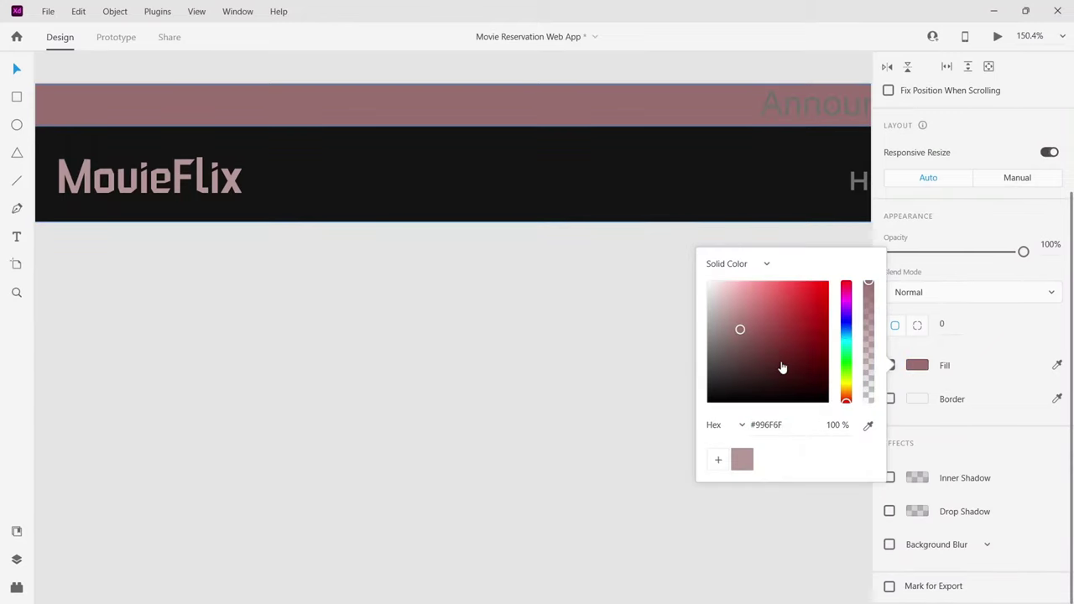
left_click(719, 466)
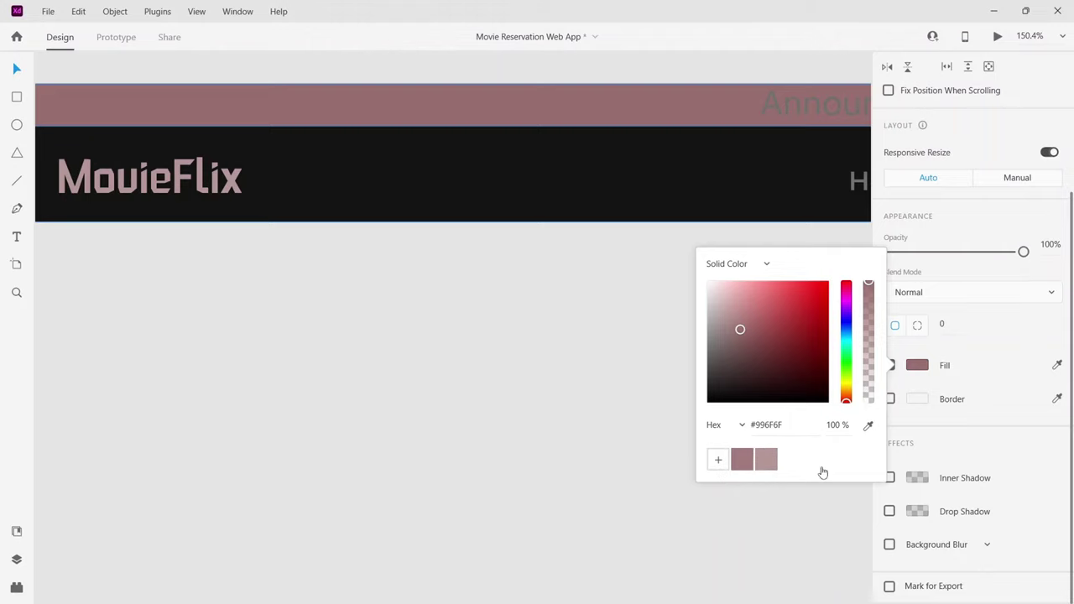
Replace the announcement bar's text "Announcements" with "Free Tickets".
left_click(575, 493)
scroll(576, 493, "down", 5)
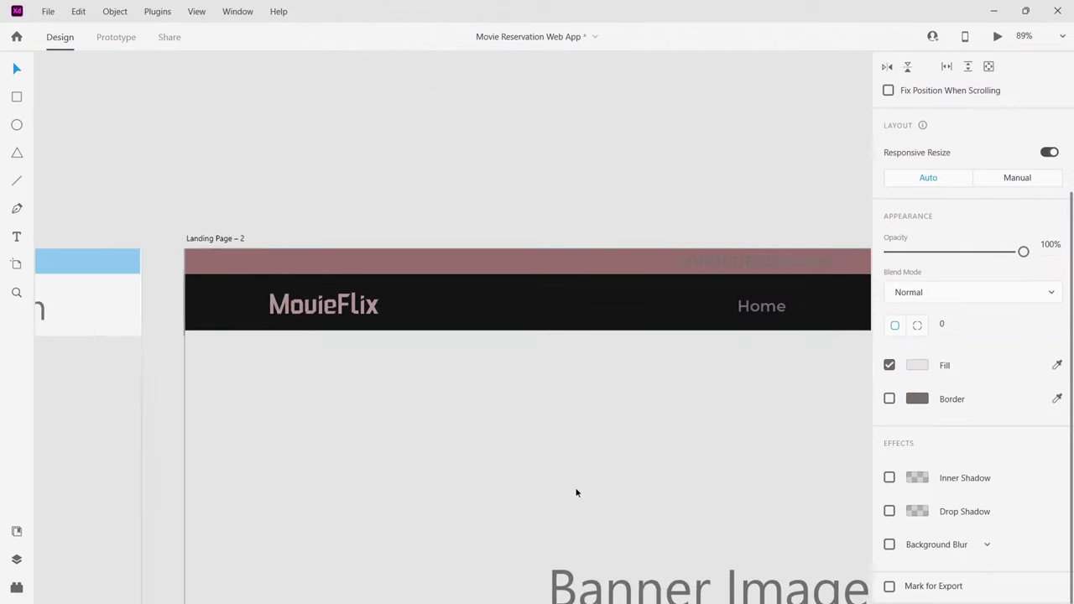
scroll(575, 492, "right", 3)
left_click(553, 266)
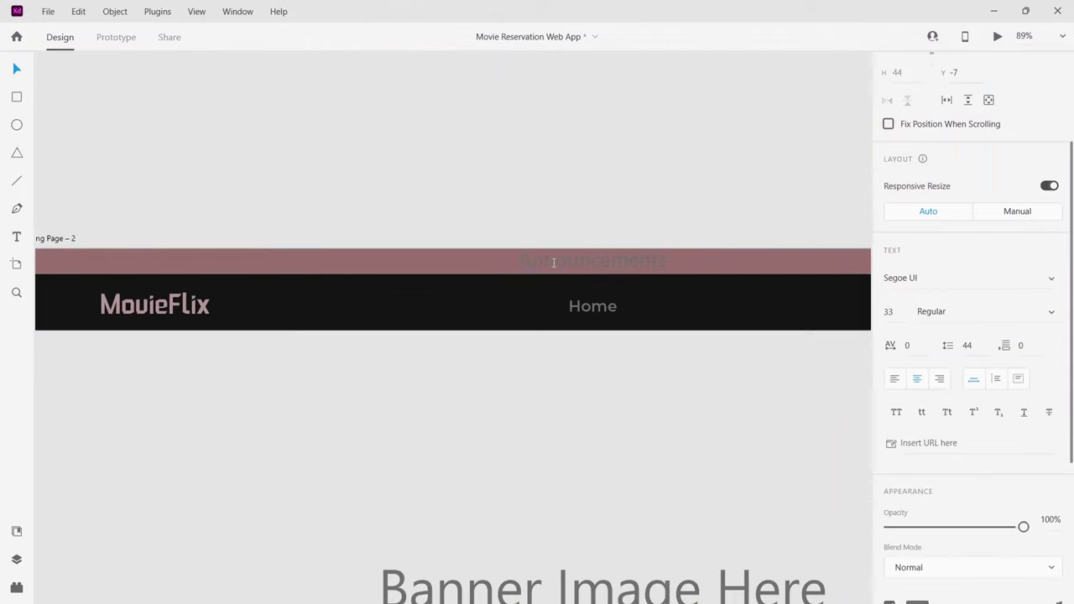
double_click(553, 264)
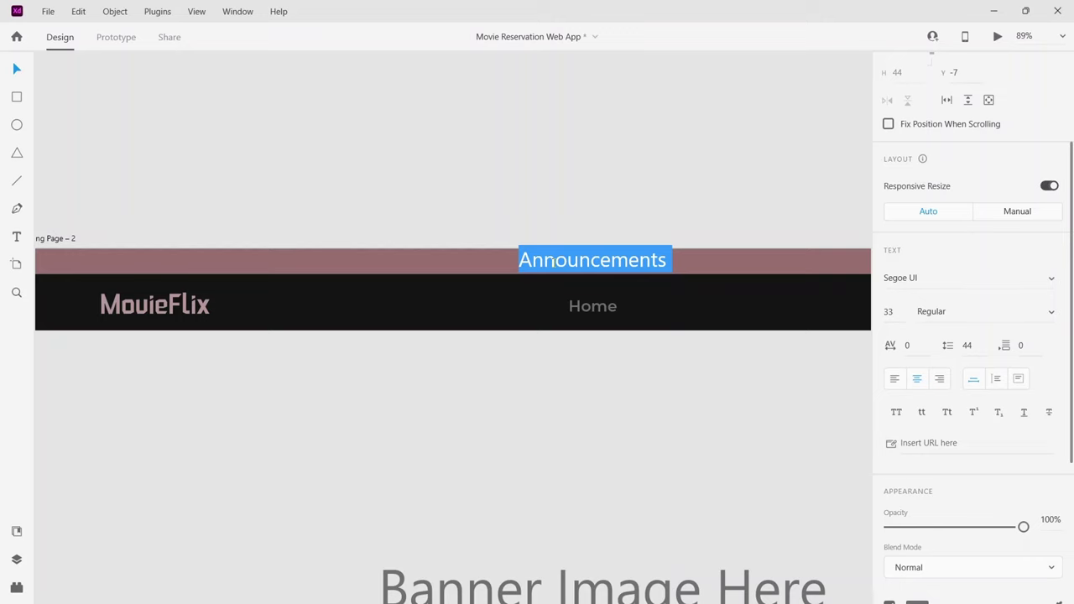
key("alt+Tab")
key("alt+Tab")
type("M")
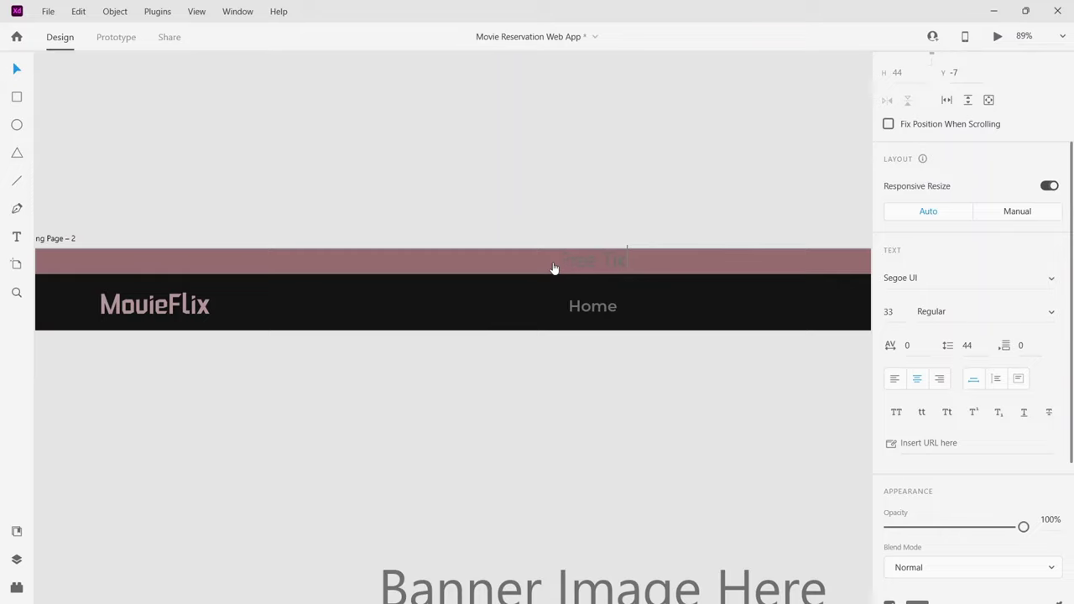
left_click(592, 258)
Set the Free Tickets text's fill colour to white, #FFFFFF.
scroll(915, 419, "down", 4)
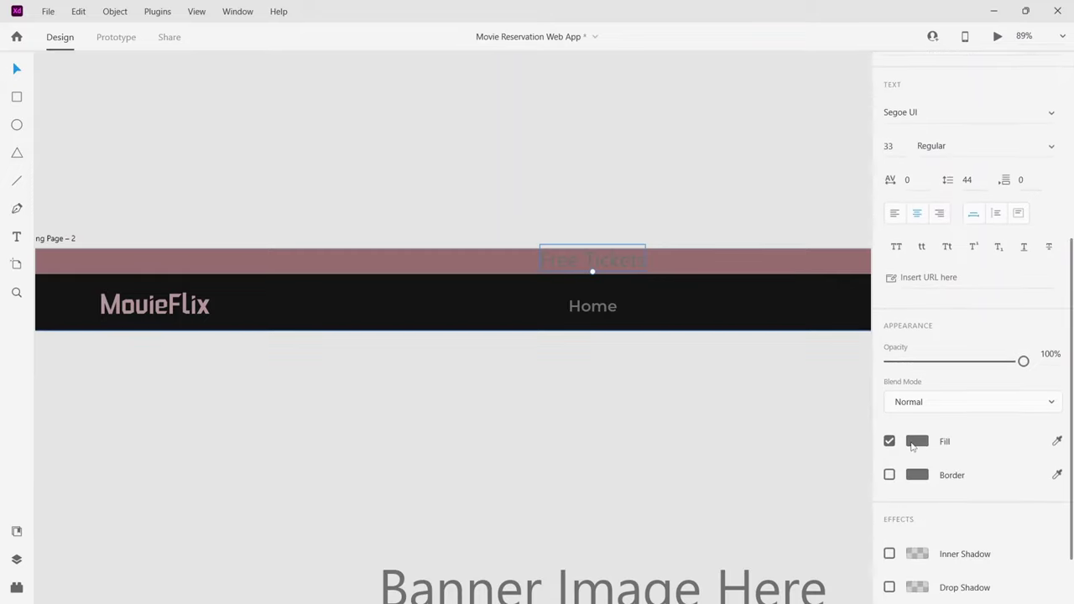
left_click(913, 443)
left_click_drag(751, 411, 631, 505)
left_click_drag(732, 468, 635, 330)
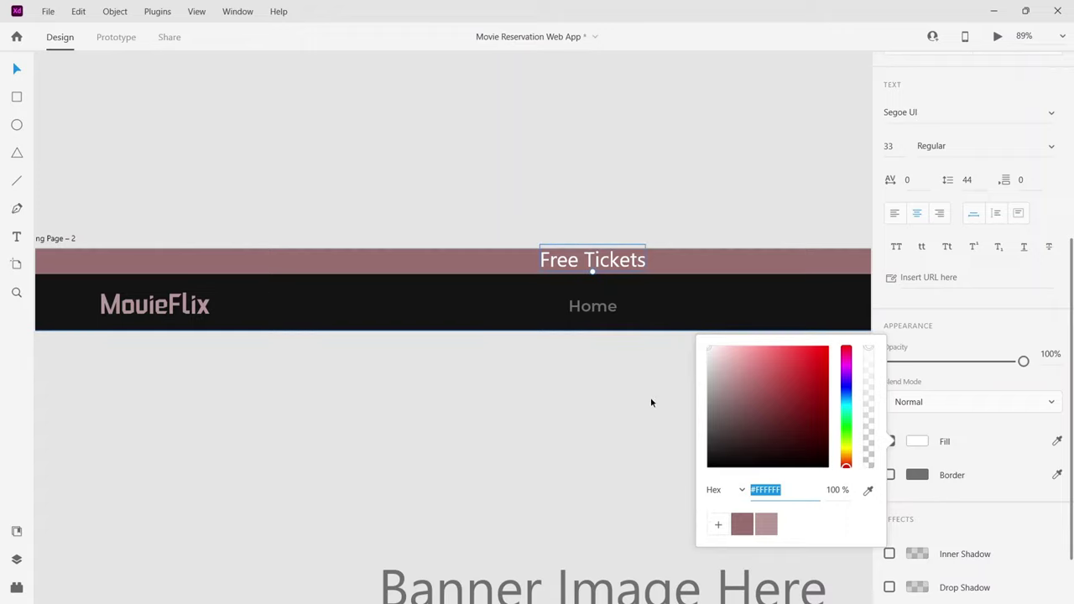
Change the Free Tickets text's fill to off-white #F2F2F2 and save that colour as a swatch.
left_click_drag(715, 386, 692, 356)
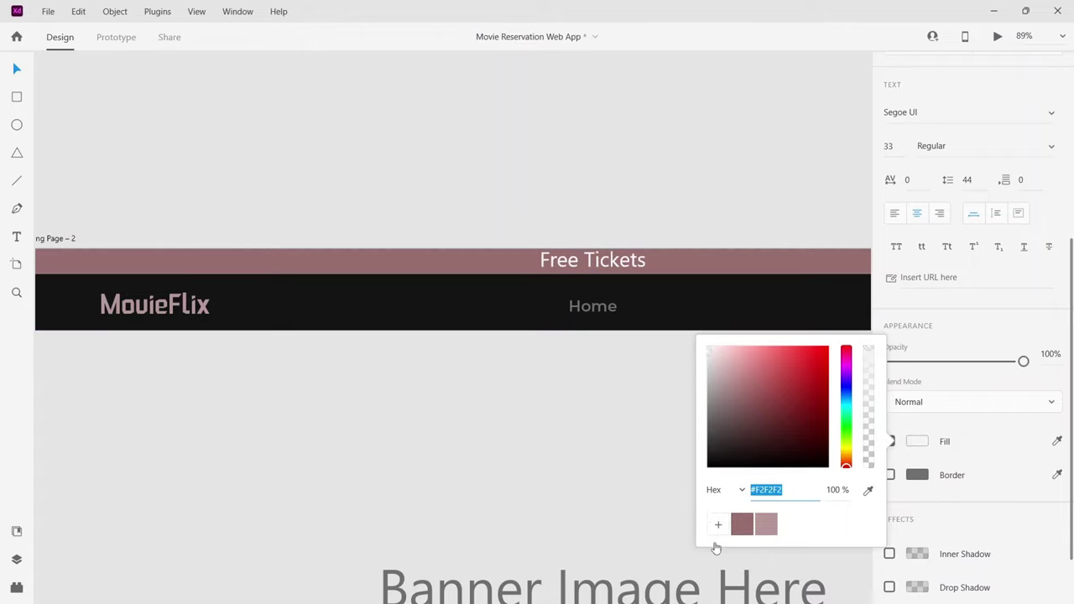
left_click(718, 525)
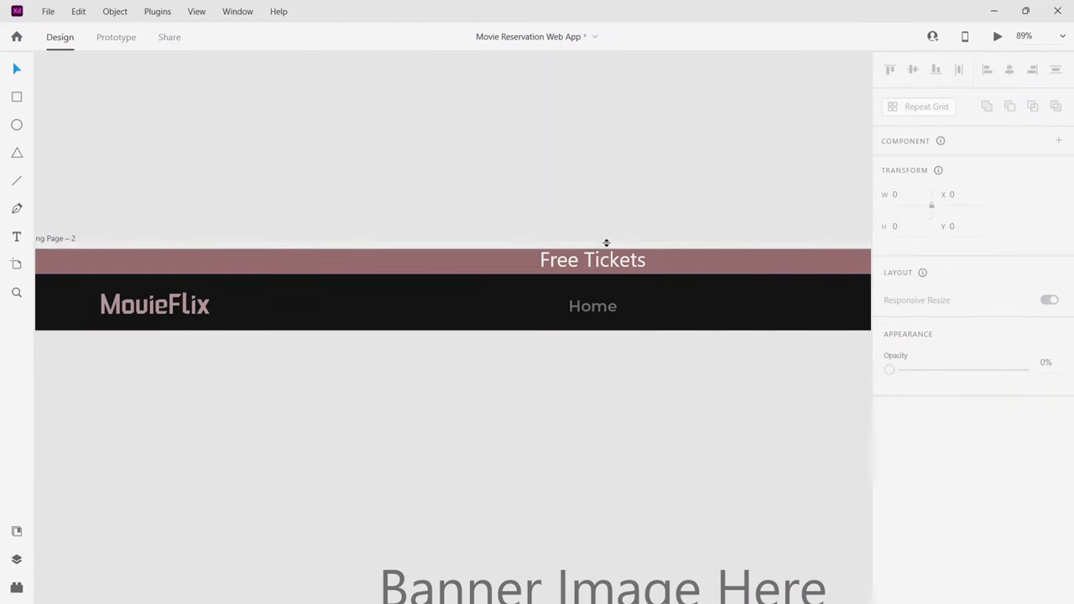
Set the Free Tickets text's font size to 20 and its weight to Semibold.
left_click(595, 266)
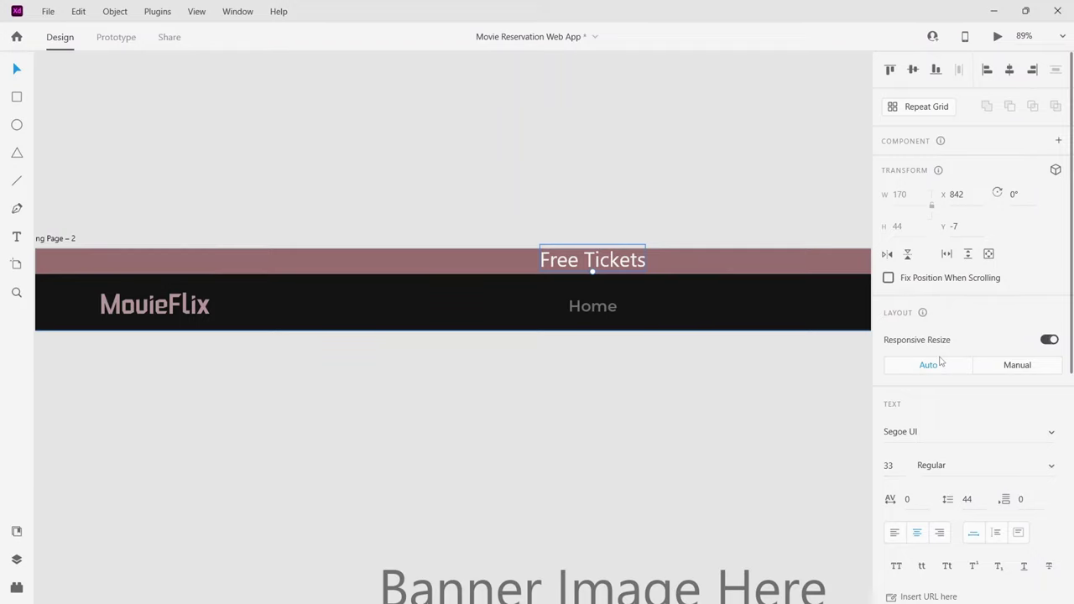
left_click(896, 464)
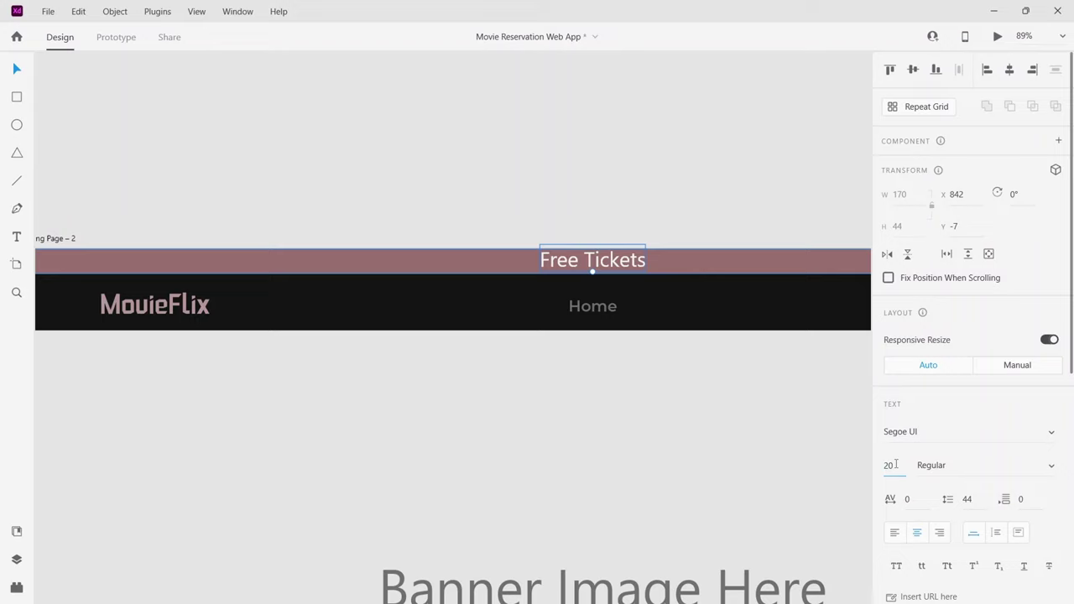
key("Return")
scroll(1044, 409, "down", 2)
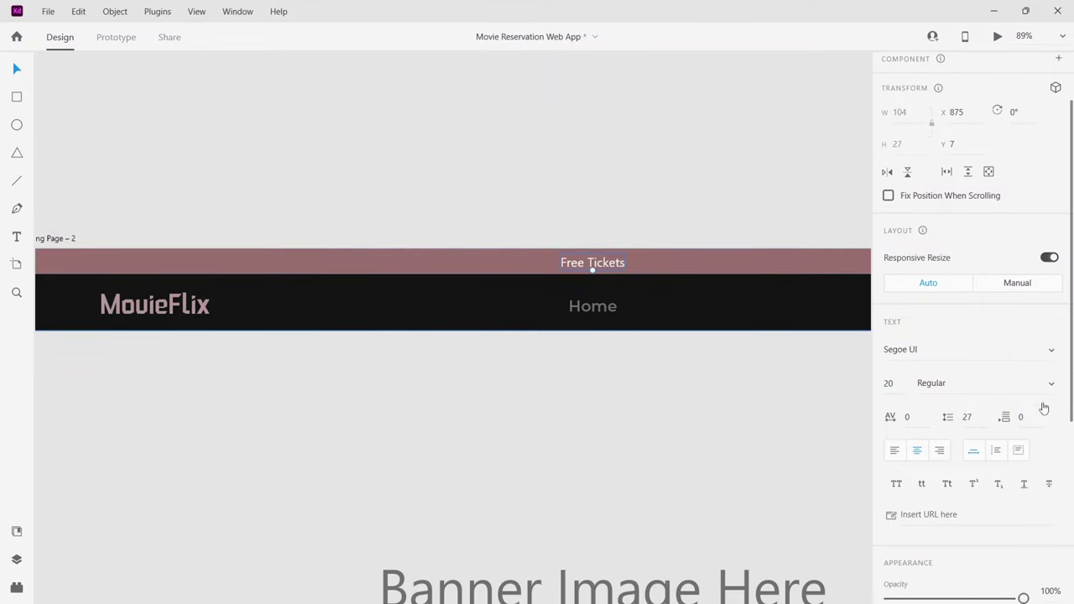
left_click(1051, 385)
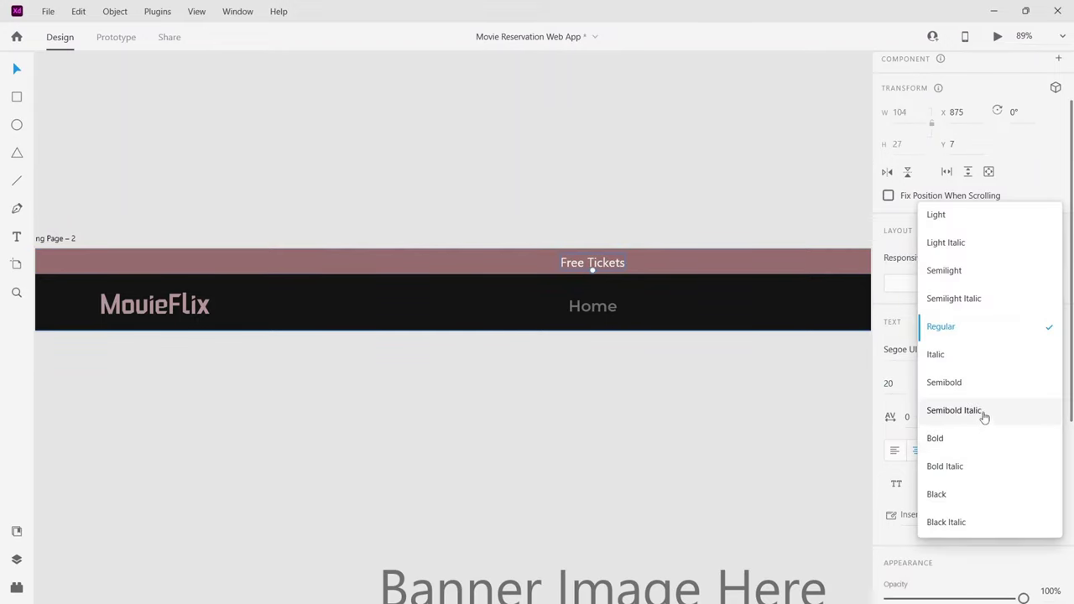
left_click(983, 387)
left_click(487, 298)
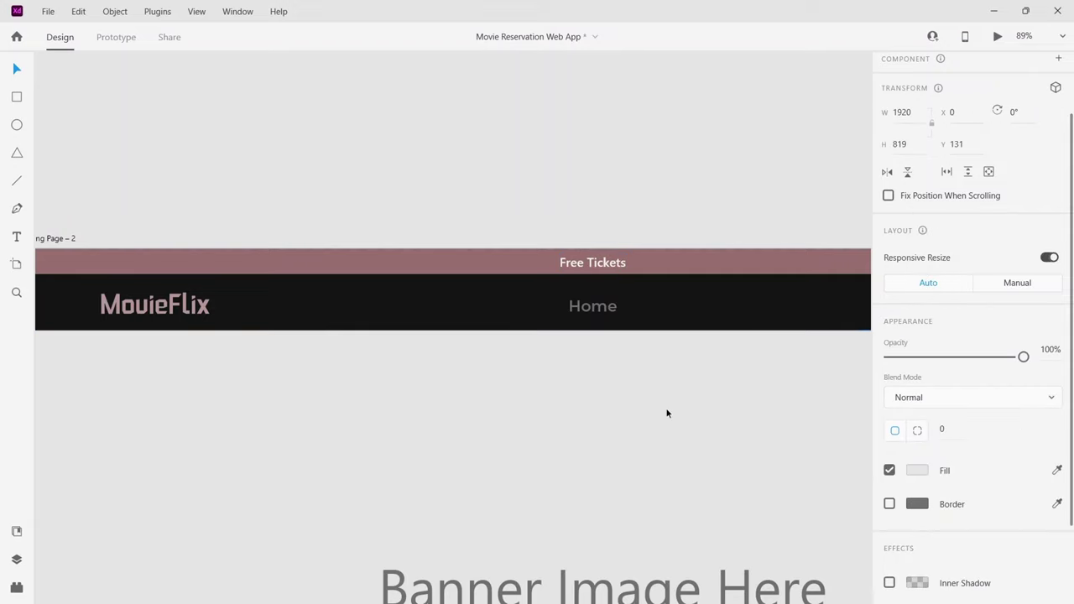
Move the Free Tickets text along the announcement bar to X 135, aligned with the left edge of the MovieFlix logo.
double_click(593, 267)
left_click_drag(592, 267, 110, 243)
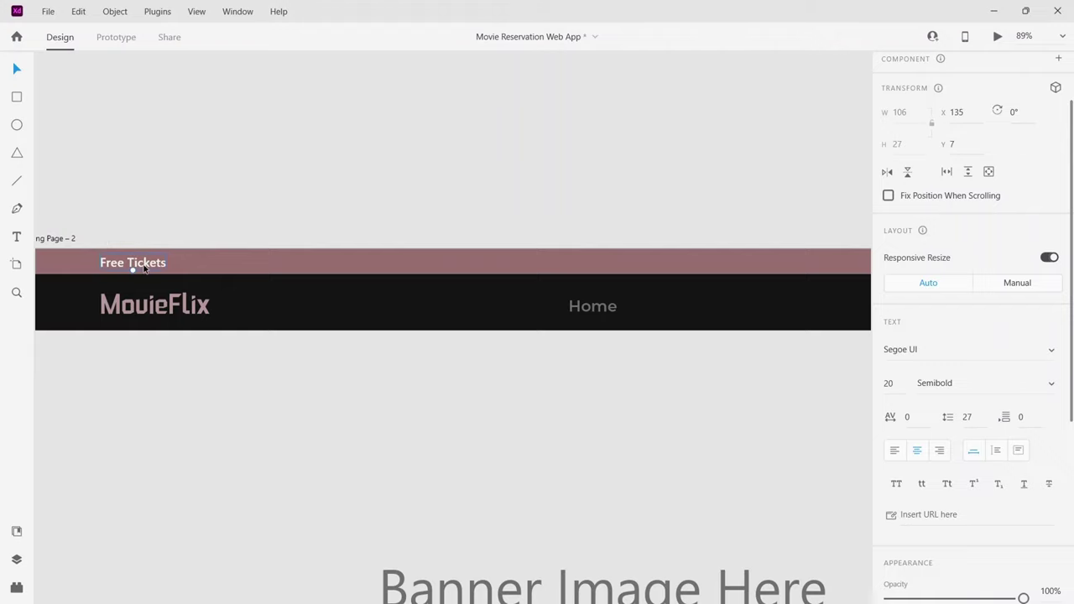
left_click(278, 234)
Inspect the right end of the announcement and navigation bars against the artboard's edge.
scroll(278, 234, "left", 3)
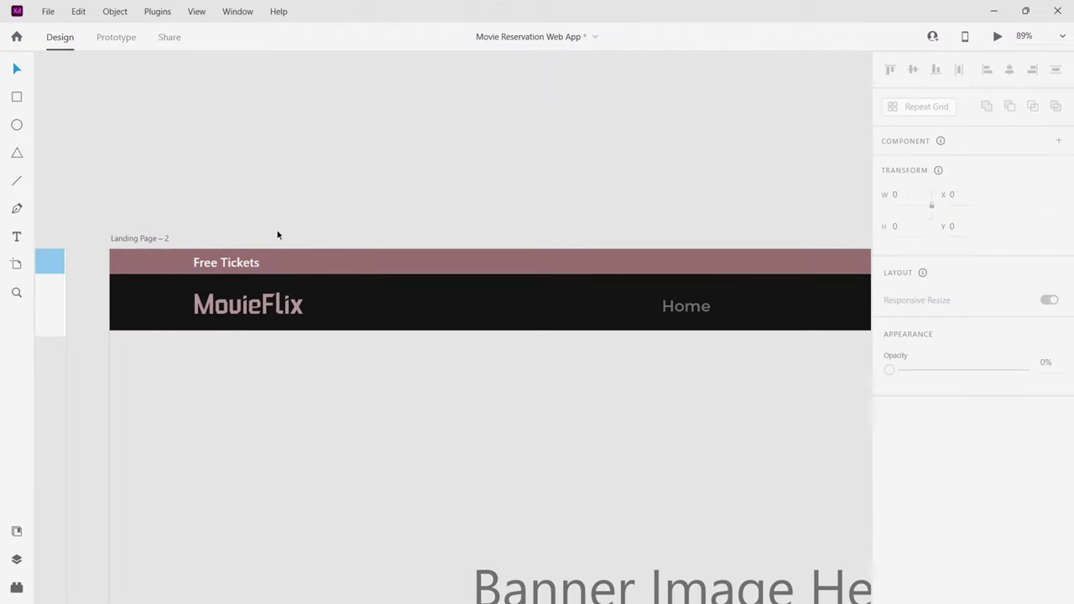
scroll(374, 415, "down", 3)
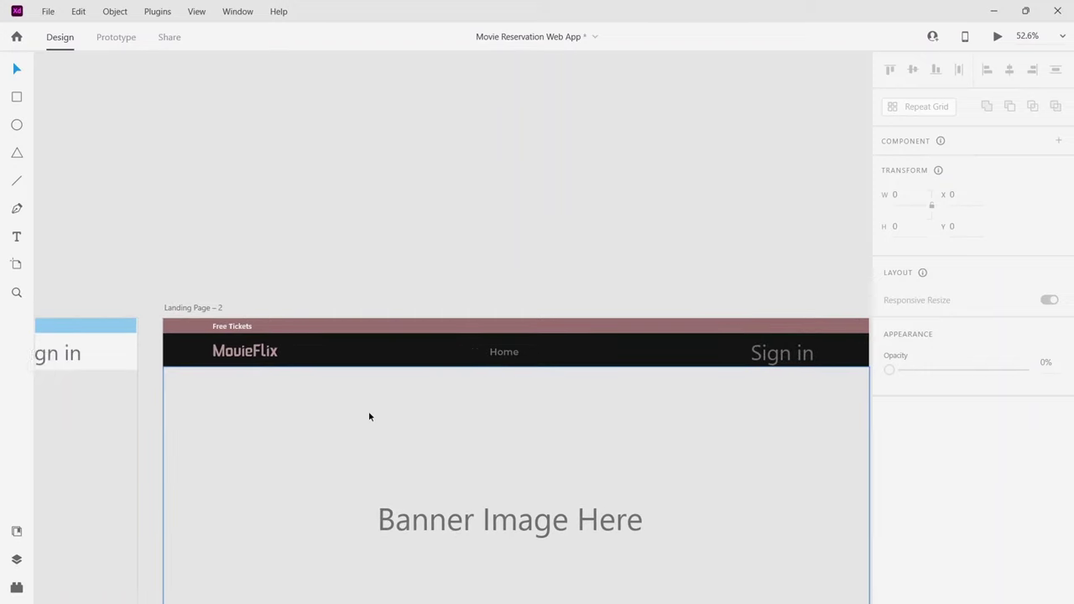
scroll(369, 416, "right", 2)
scroll(688, 392, "right", 2)
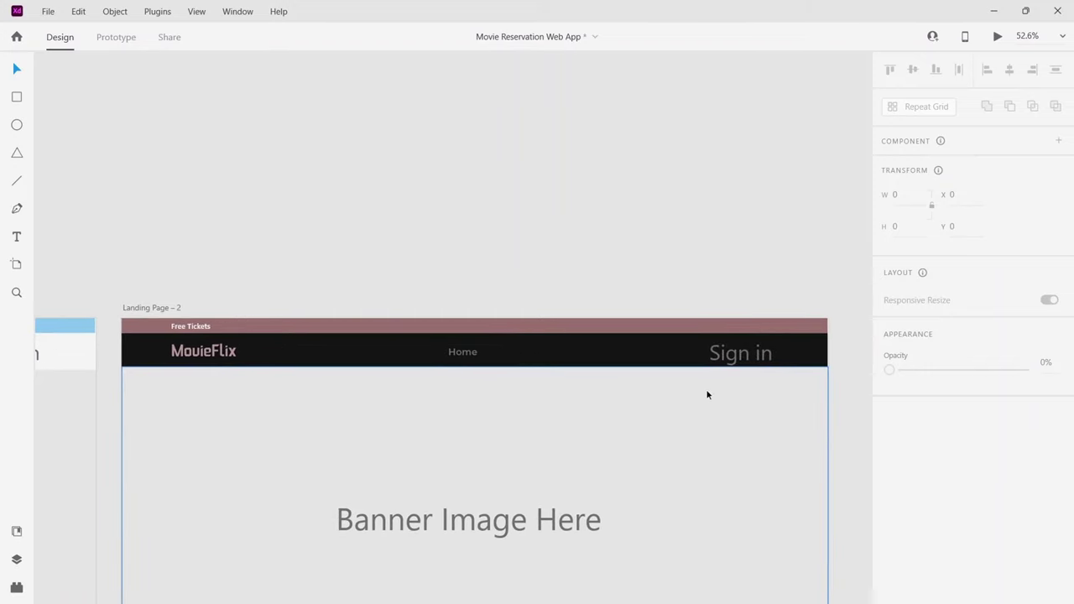
scroll(842, 397, "right", 1)
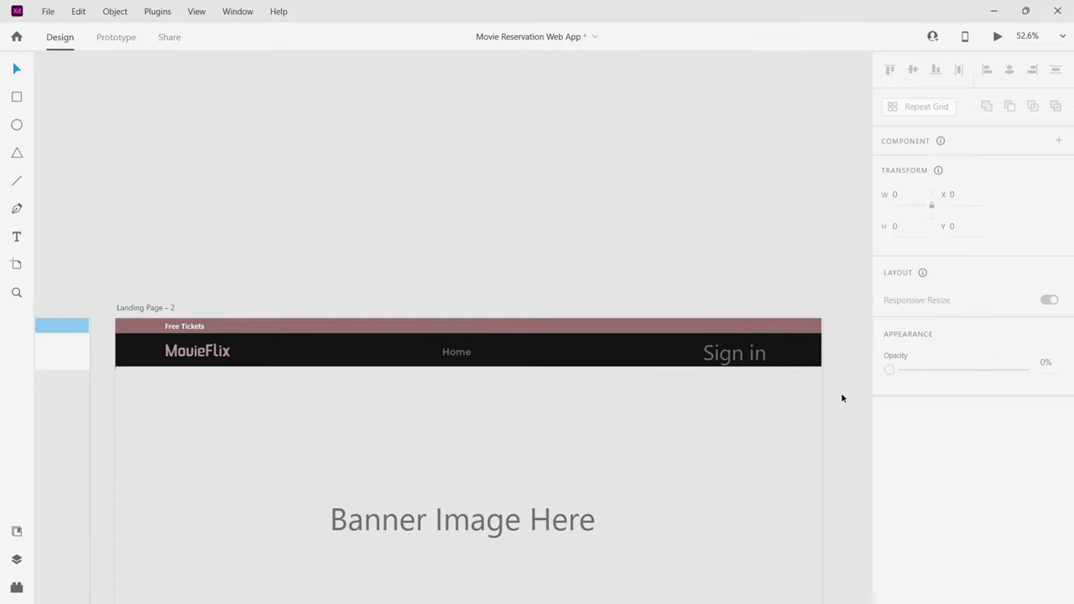
scroll(843, 398, "right", 8)
scroll(743, 371, "up", 5)
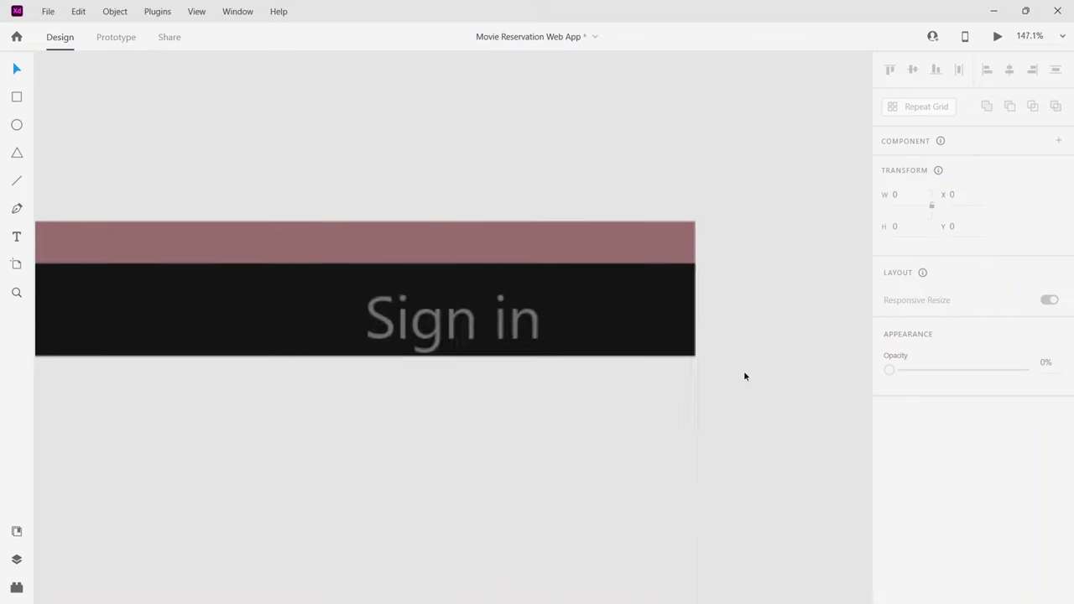
Step back and forth through the Free Tickets text's recent position, weight and size changes with undo and redo.
left_click(670, 322)
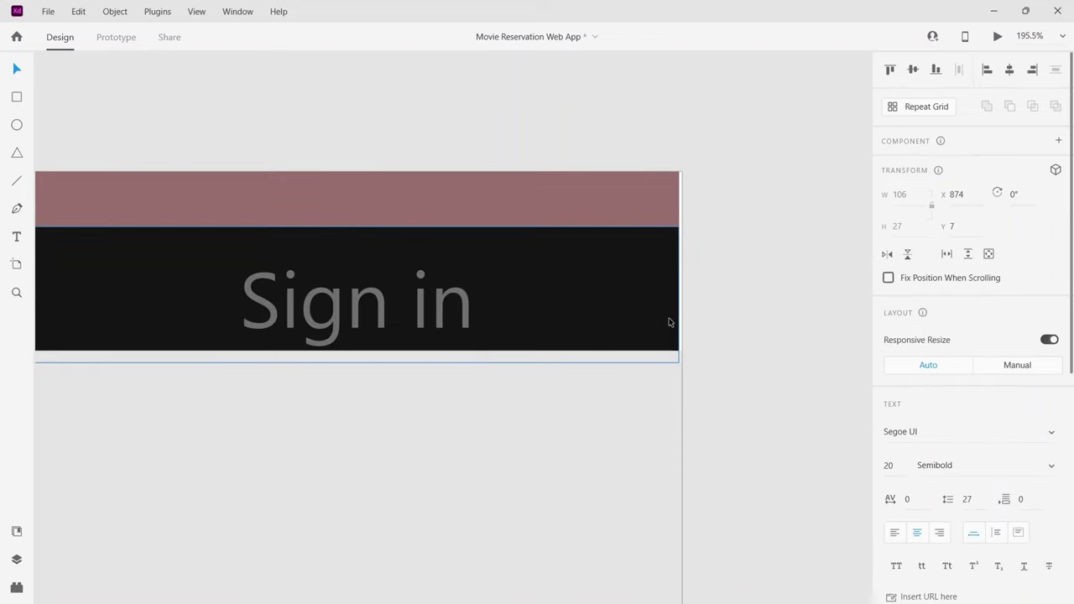
key("ctrl+z")
key("ctrl+z")
key("ctrl+z")
key("ctrl+z")
key("ctrl+z")
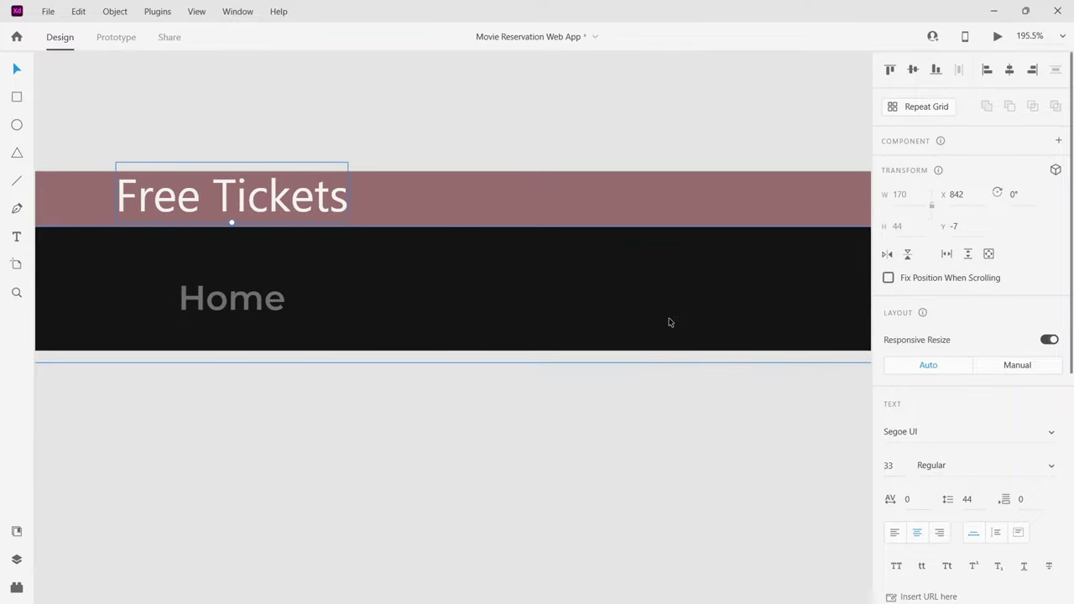
key("ctrl+z")
key("ctrl+z")
key("ctrl+z")
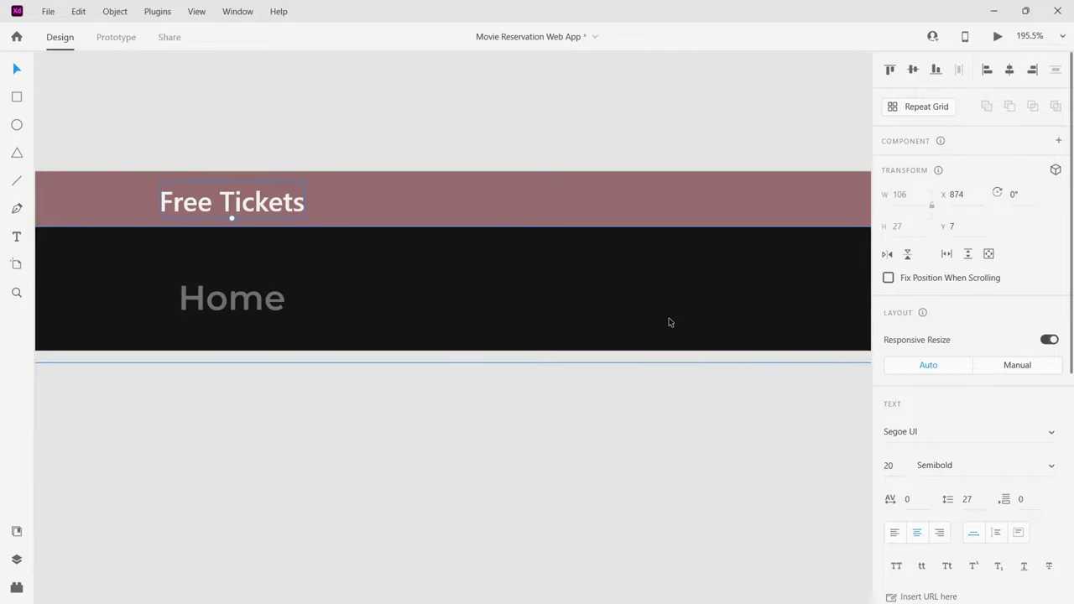
key("ctrl+z")
key("ctrl+z")
key("ctrl+z")
key("ctrl+z")
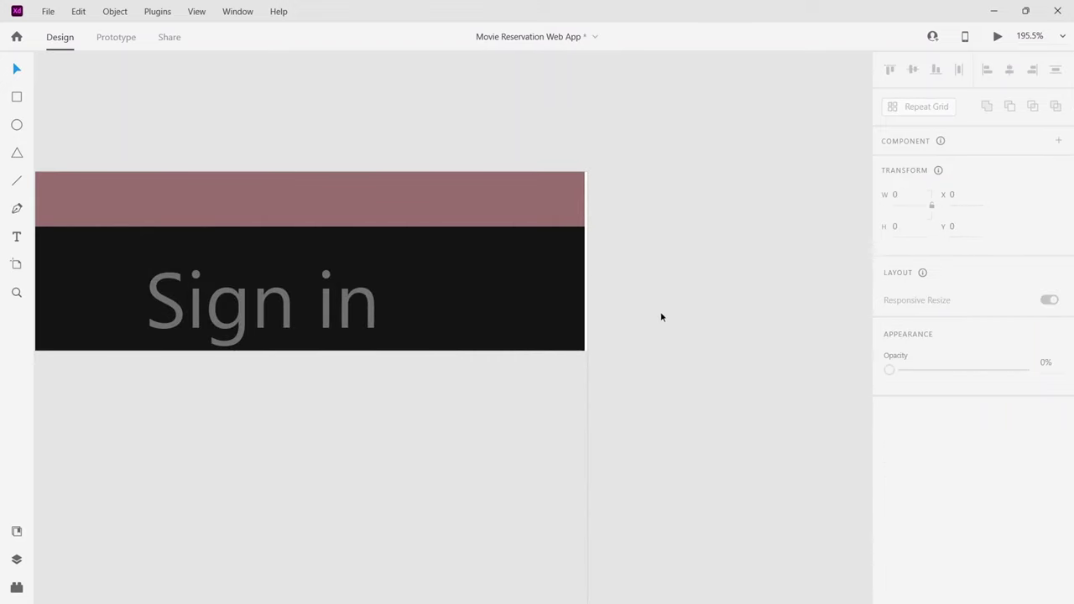
Stretch the black navigation bar and the announcement bar to the artboard's right edge, making both 1922 wide.
left_click(566, 319)
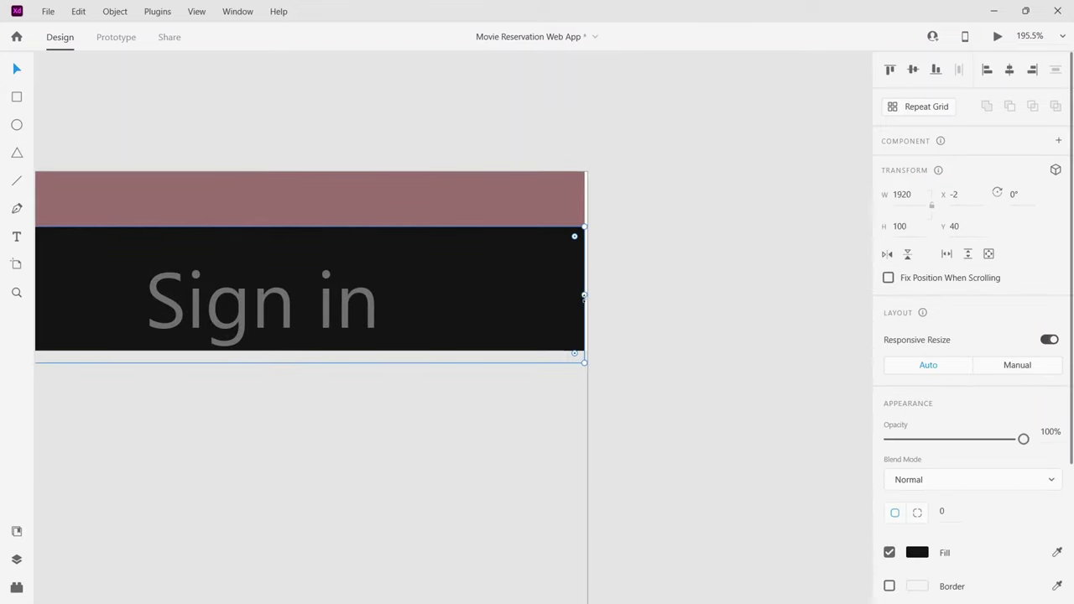
left_click(574, 211)
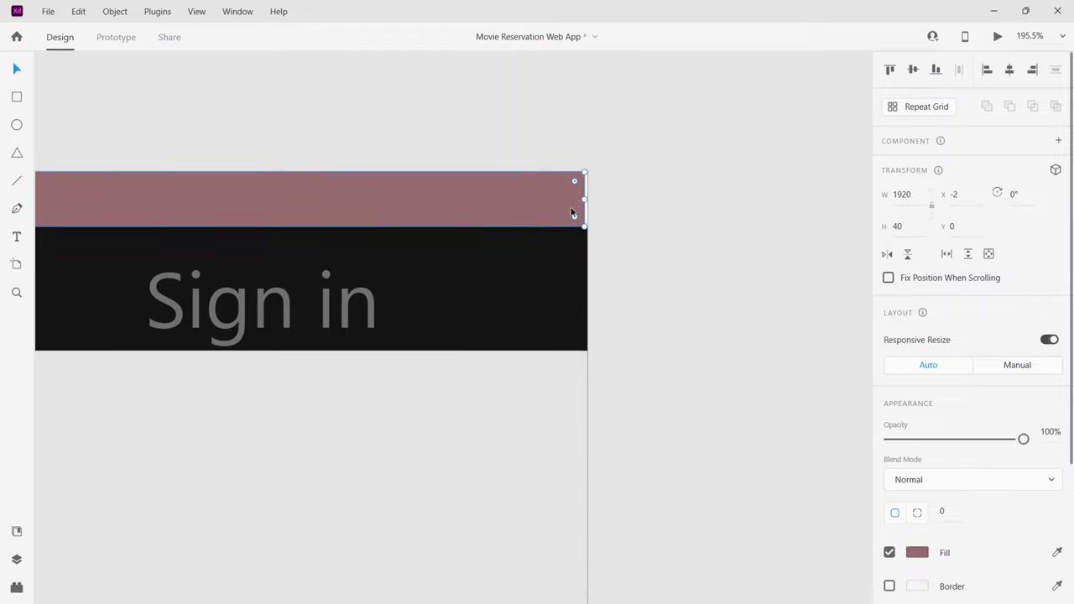
left_click_drag(585, 199, 587, 197)
left_click_drag(673, 360, 555, 203)
left_click(686, 292)
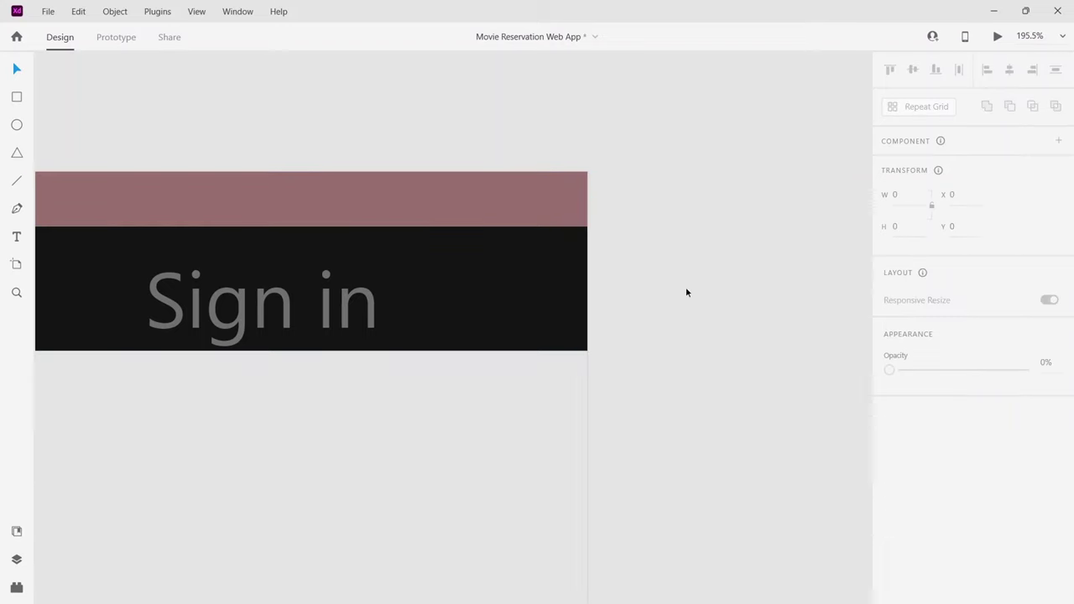
Try grouping the announcement bar with the navigation bar, and undo the grouping.
left_click_drag(626, 283, 514, 203)
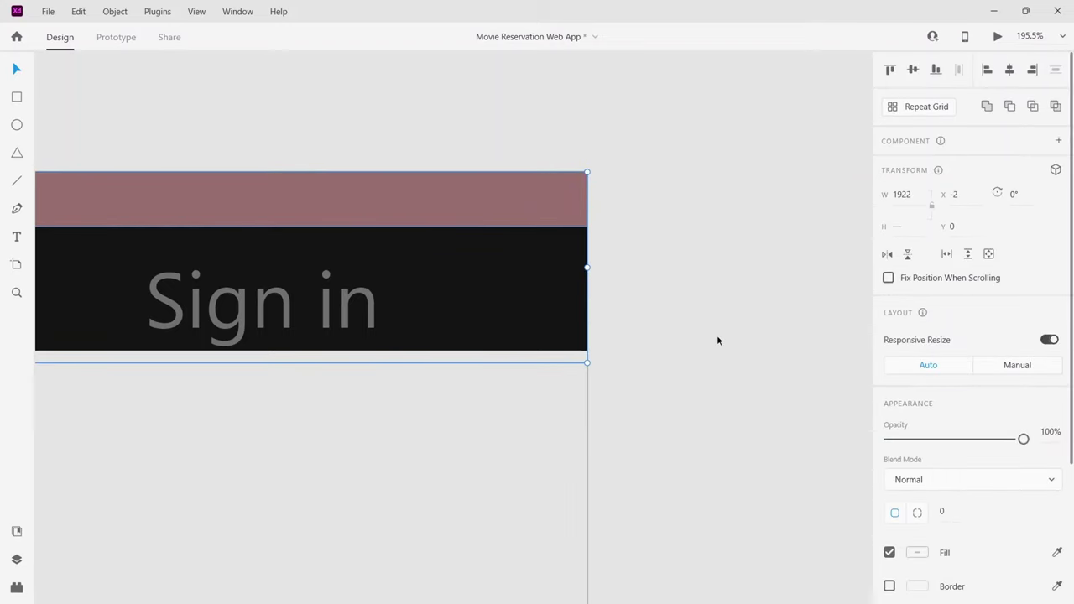
key("ctrl+g")
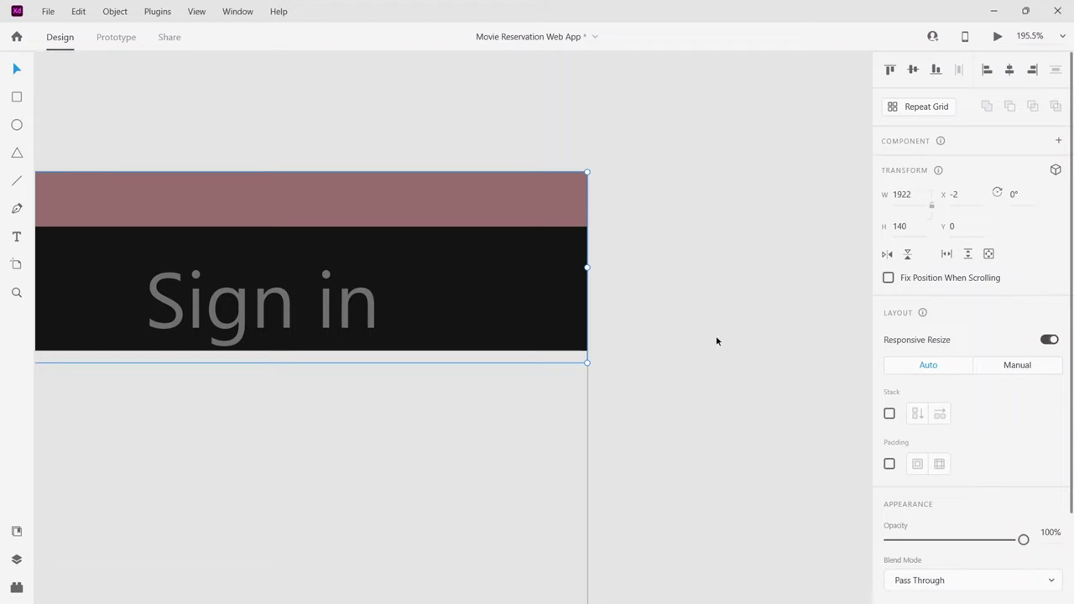
key("ctrl+z")
left_click(716, 340)
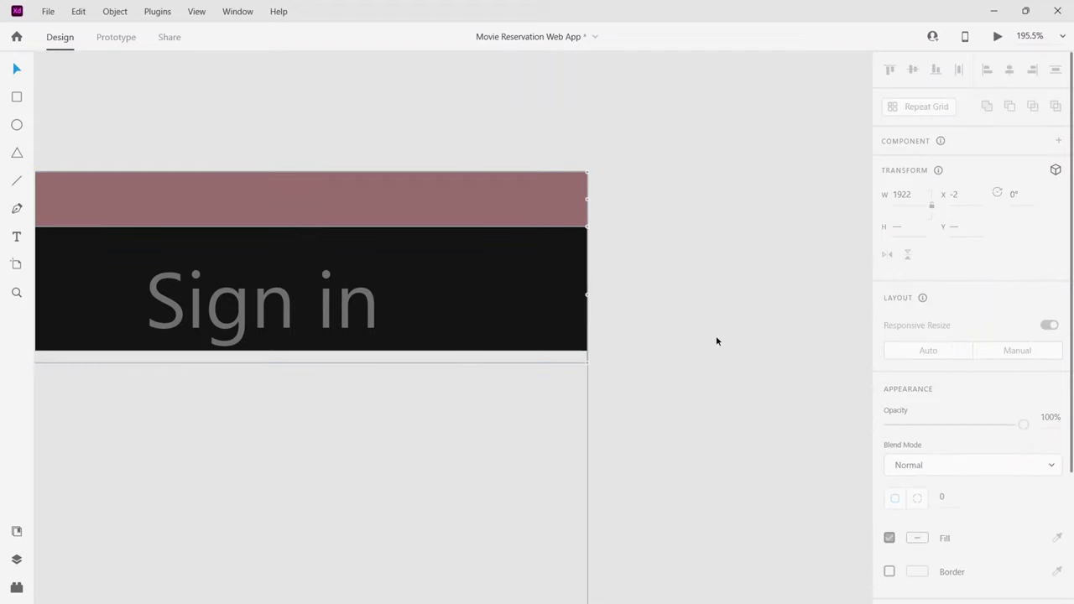
key("ctrl+z")
key("ctrl+z")
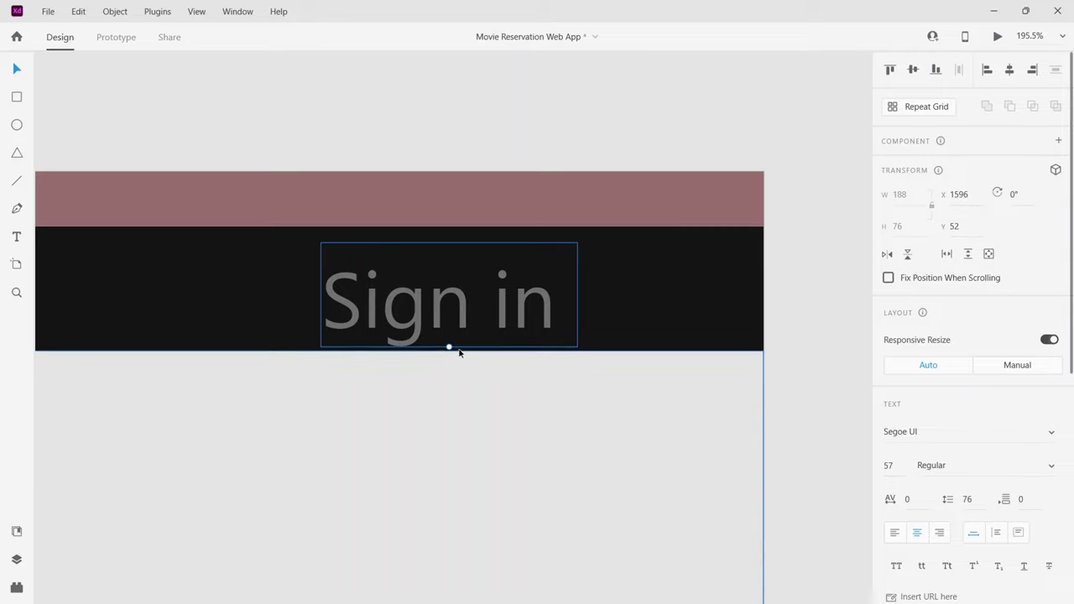
Scale the Sign in text down to font size 41 and set its font to Montserrat.
left_click_drag(448, 349, 455, 307)
left_click(982, 462)
left_click(957, 430)
type("Mont")
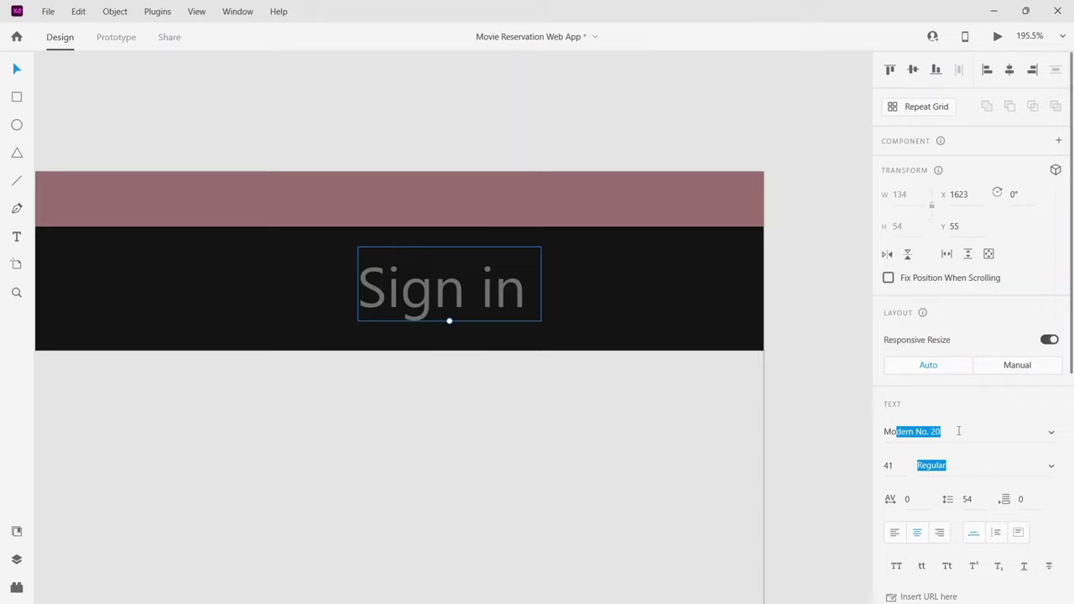
key("Return")
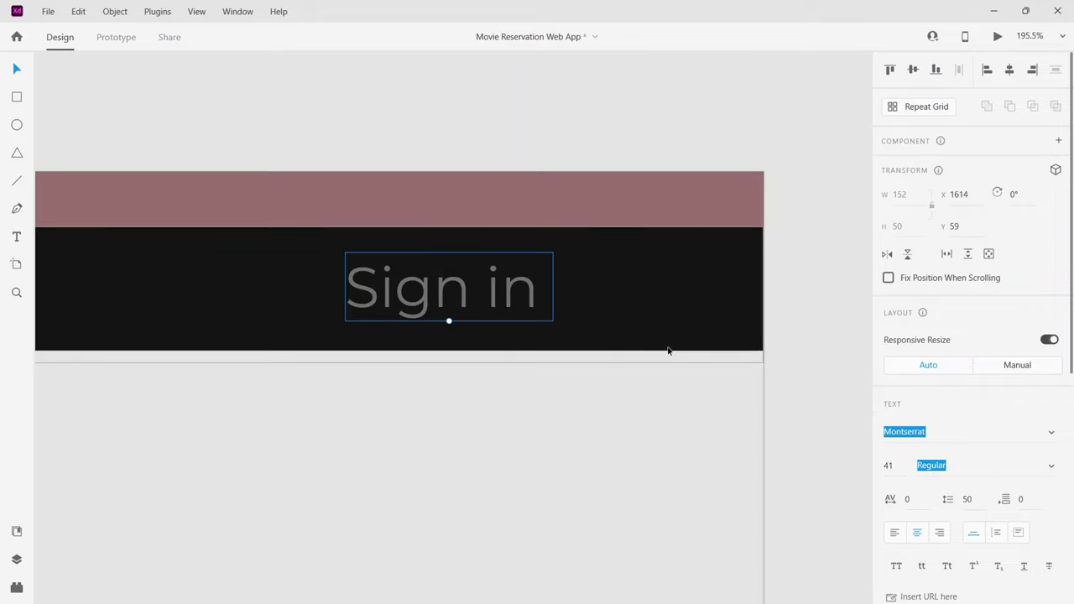
left_click(1050, 437)
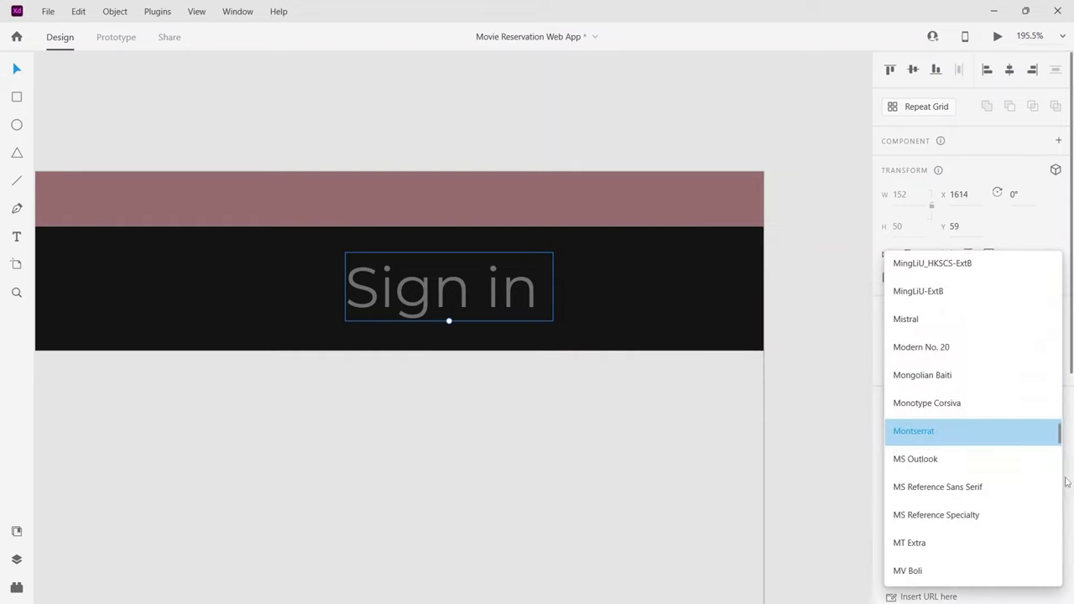
left_click(918, 442)
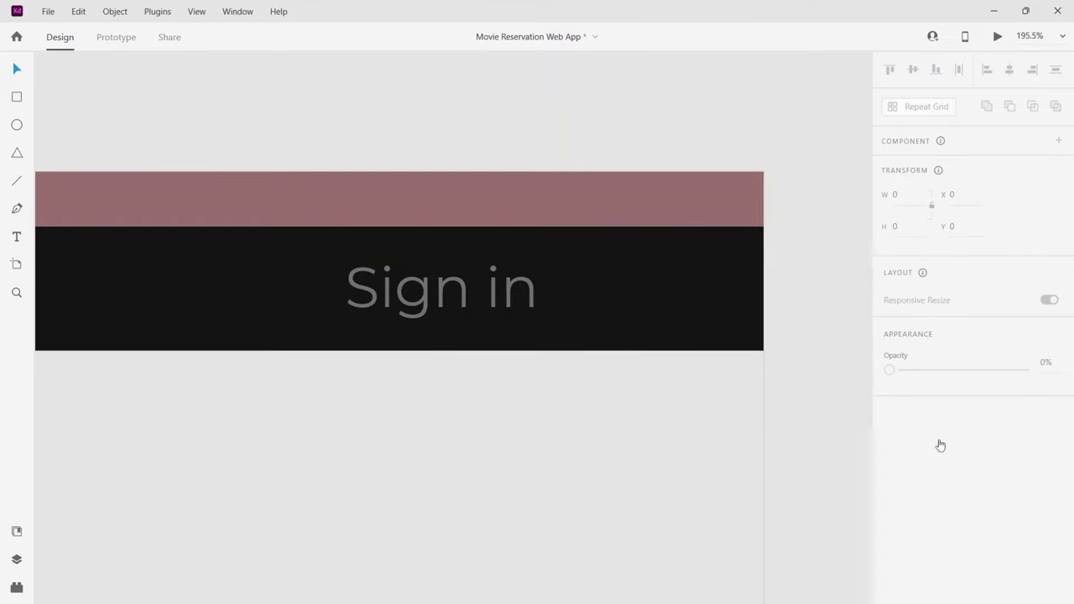
Open the font weight choices for the Sign in text.
left_click(498, 300)
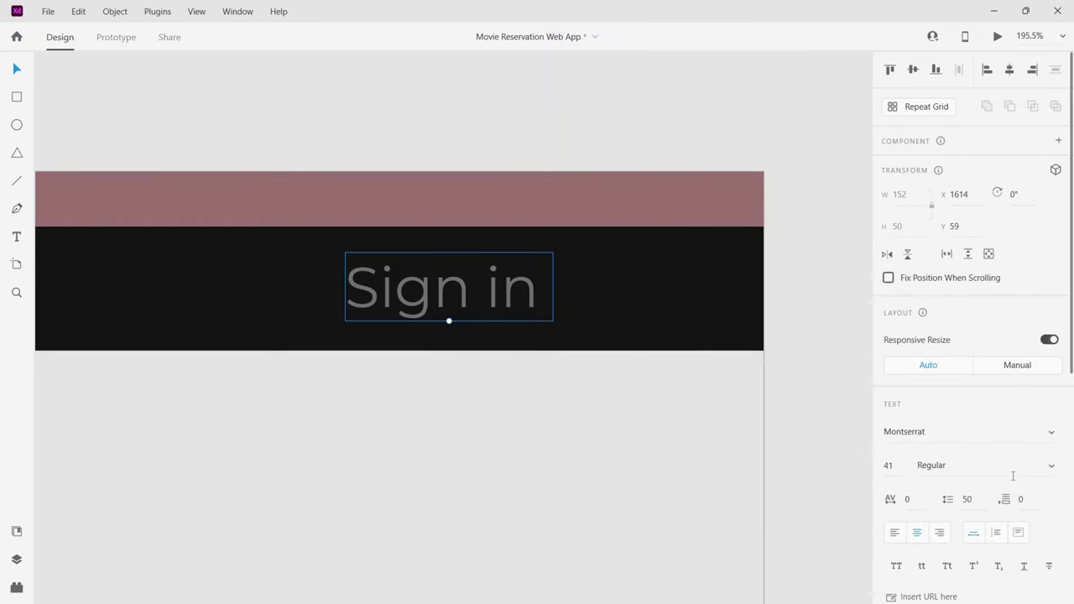
left_click(1015, 472)
left_click(1052, 470)
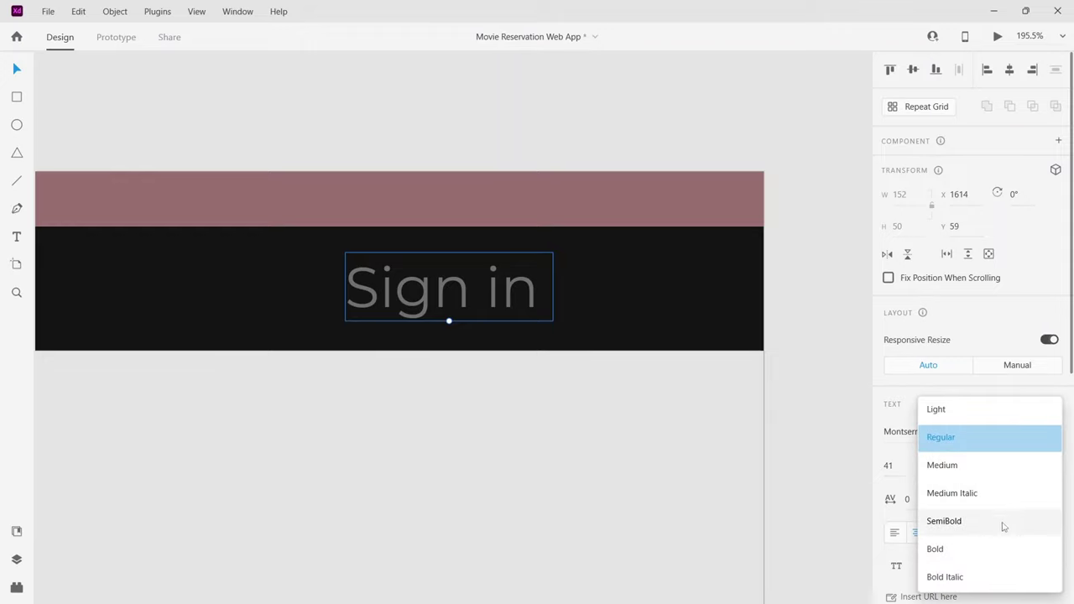
Set the Sign in text's weight to Medium and draw a rectangle about 198 by 63 px covering it in the black bar.
left_click(983, 465)
left_click(319, 305)
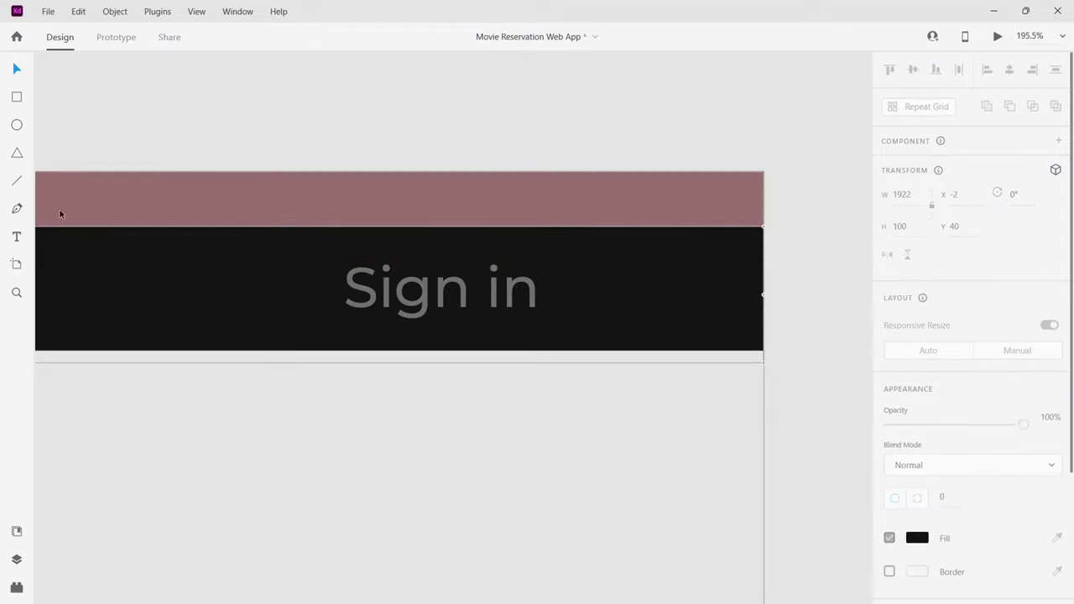
left_click(16, 94)
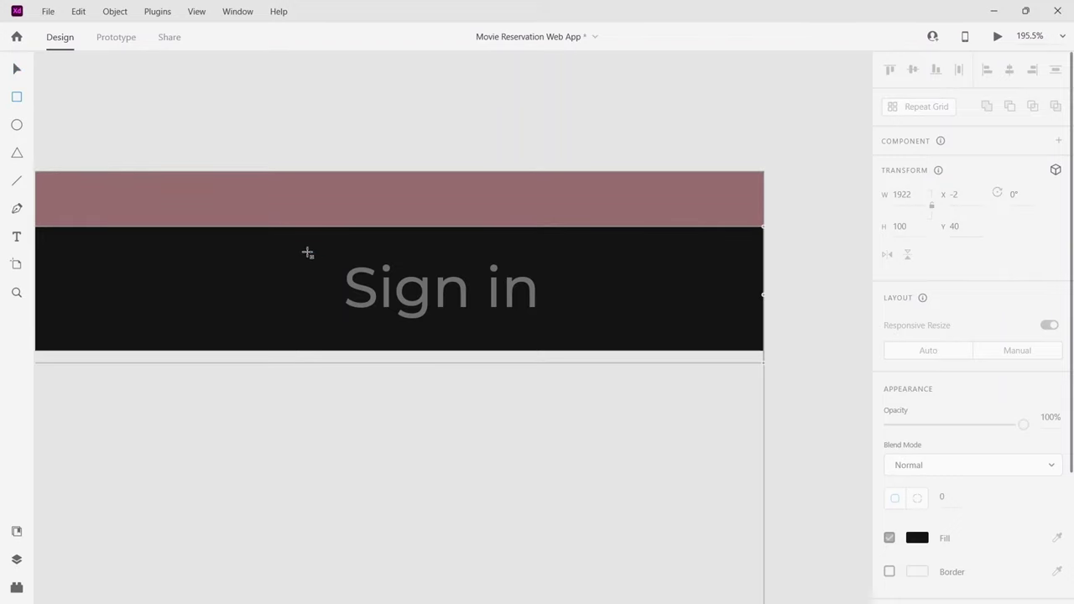
left_click_drag(304, 250, 363, 308)
left_click_drag(415, 331, 576, 337)
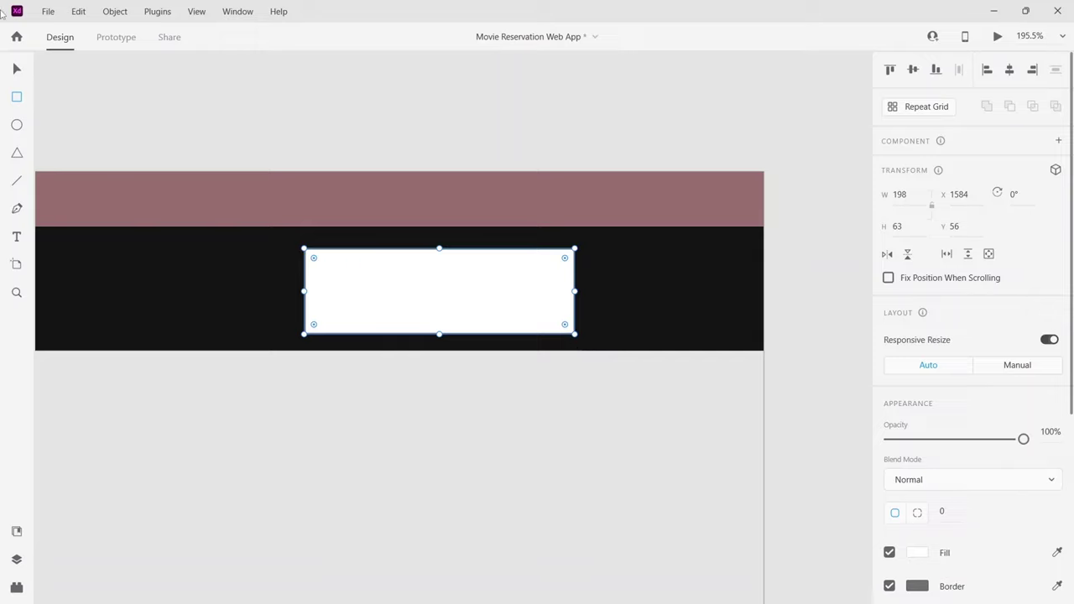
left_click(17, 68)
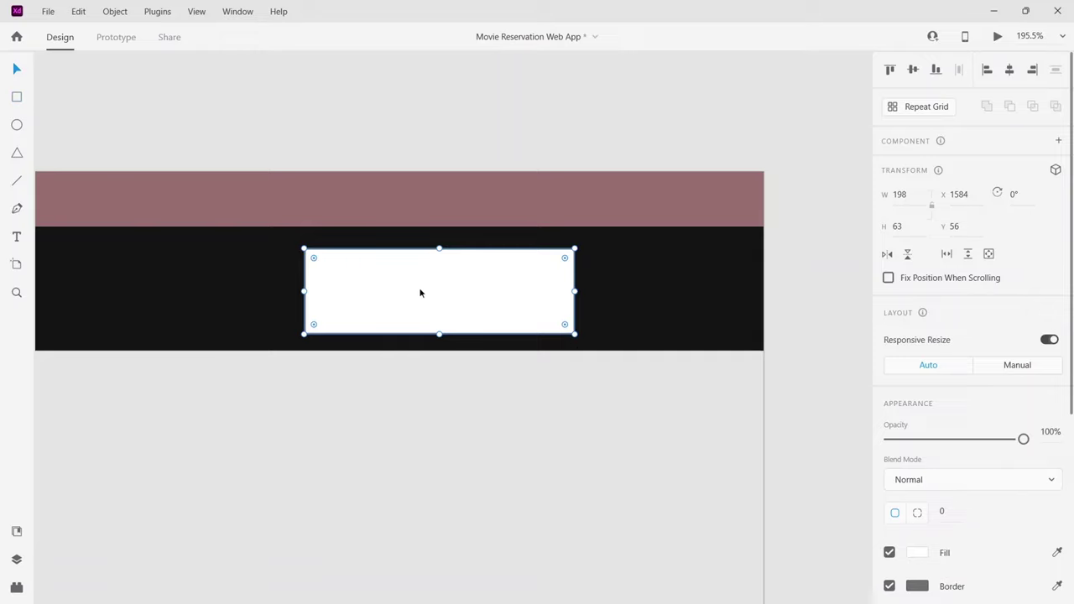
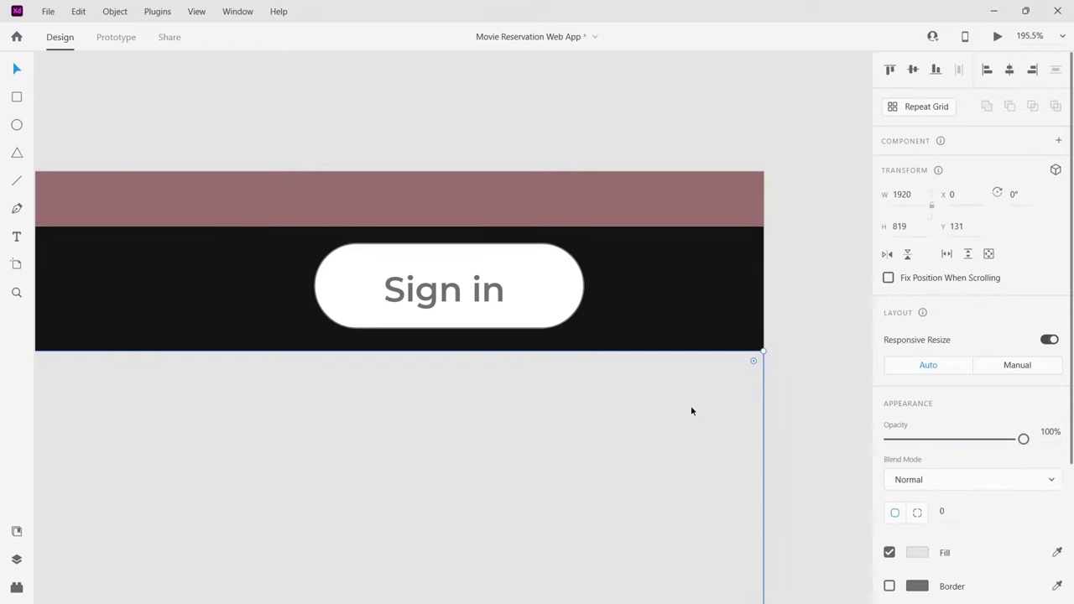
Nudge the grey banner rectangle up to Y 124.
key("Up")
key("Up")
key("Up")
key("Up")
key("Up")
key("Up")
key("Up")
key("Up")
key("Up")
key("Up")
key("Up")
key("Up")
key("Up")
key("Up")
key("Up")
key("Up")
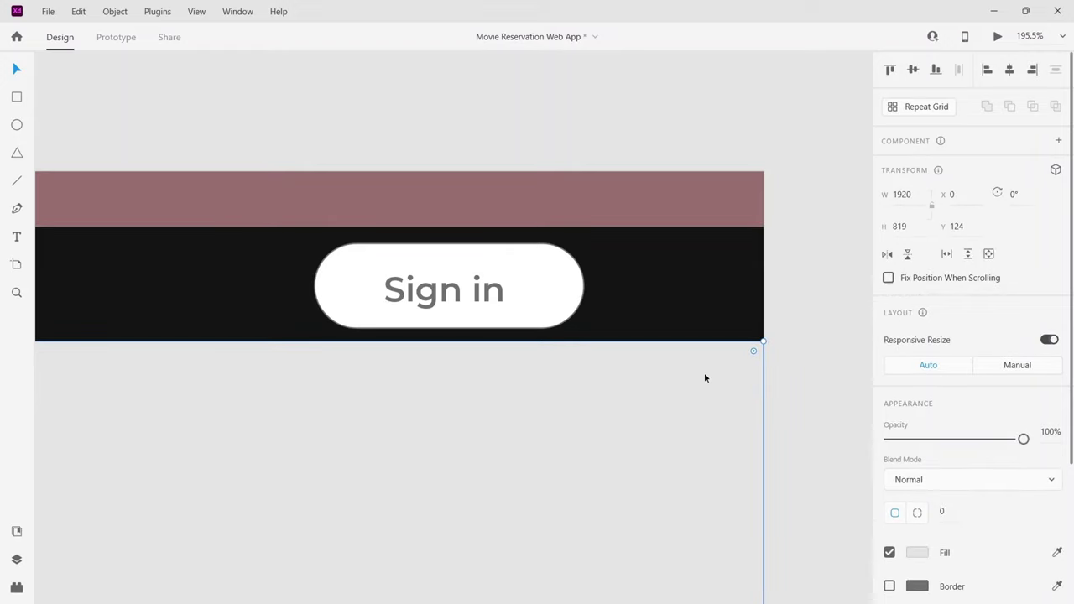
key("shift+Down")
left_click(839, 391)
Move the white Sign in pill down to Y 59 and check its placement in the whole page header.
left_click(534, 287)
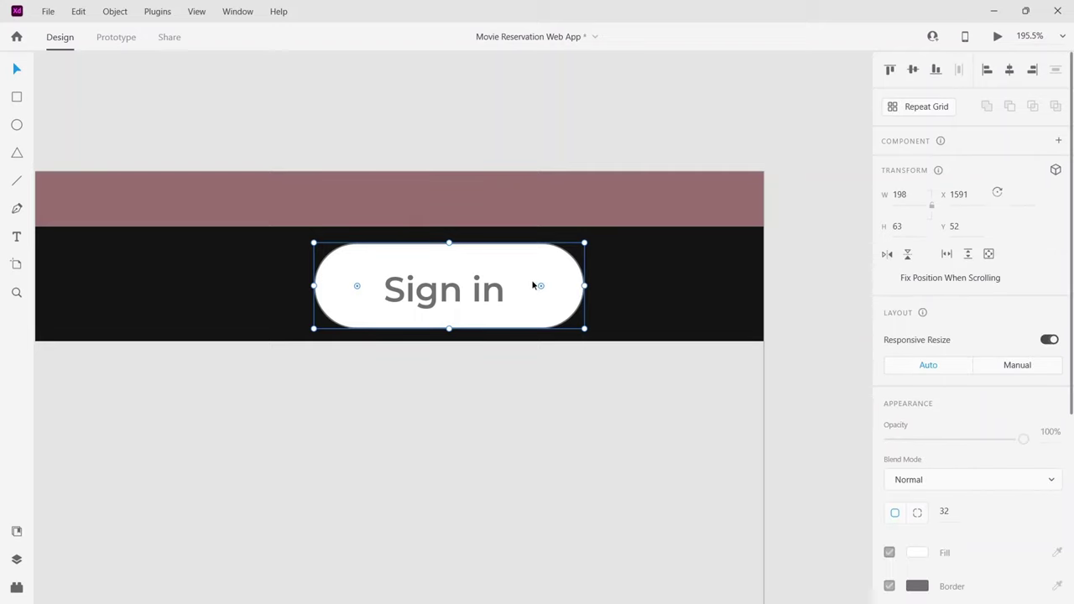
left_click_drag(532, 286, 533, 294)
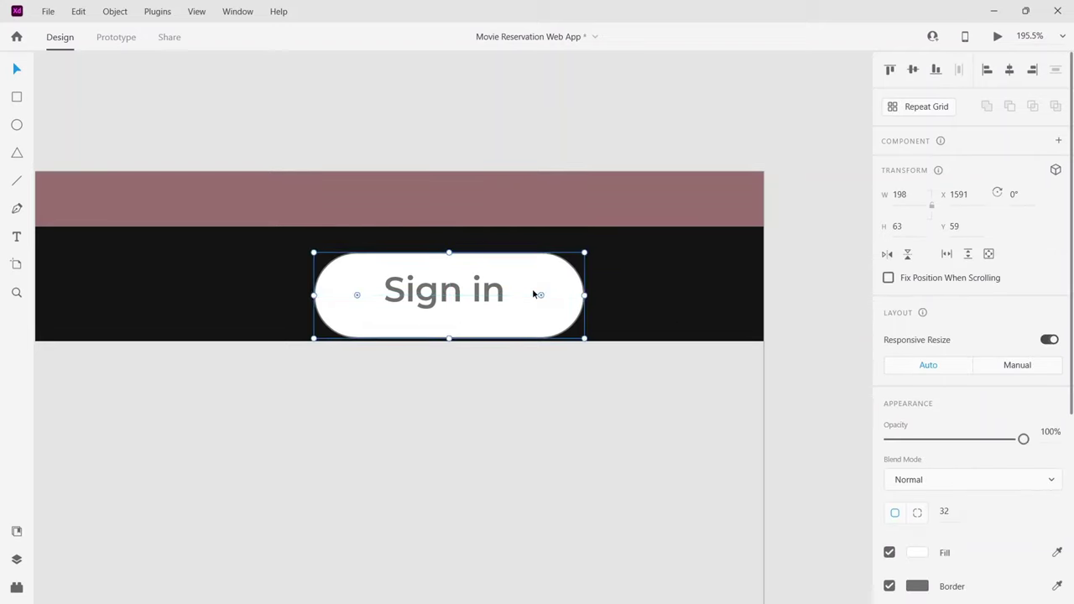
scroll(533, 293, "down", 4)
scroll(533, 293, "down", 3)
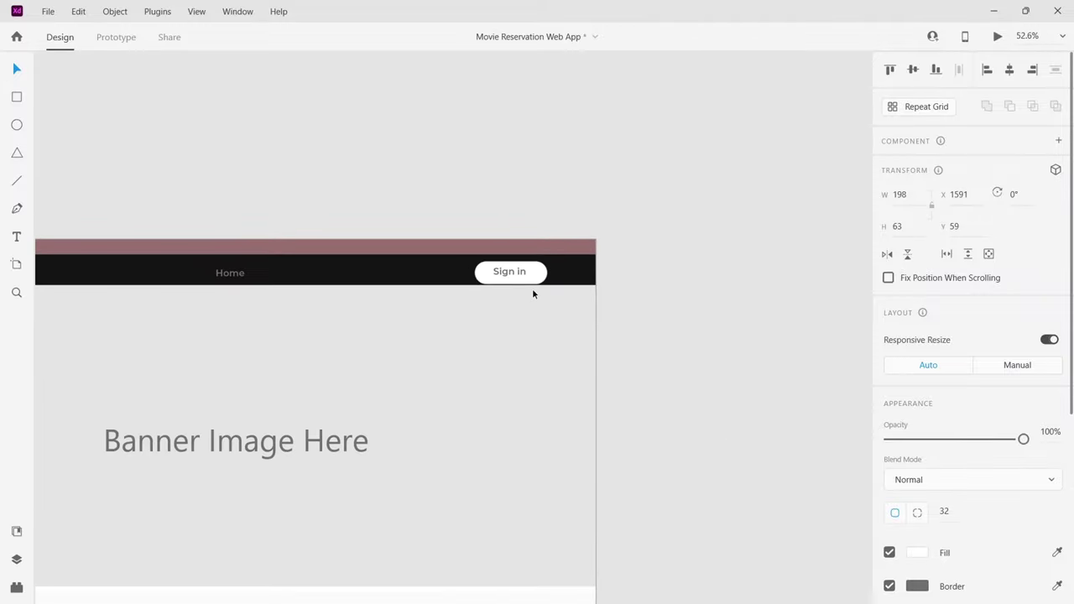
scroll(532, 293, "left", 2)
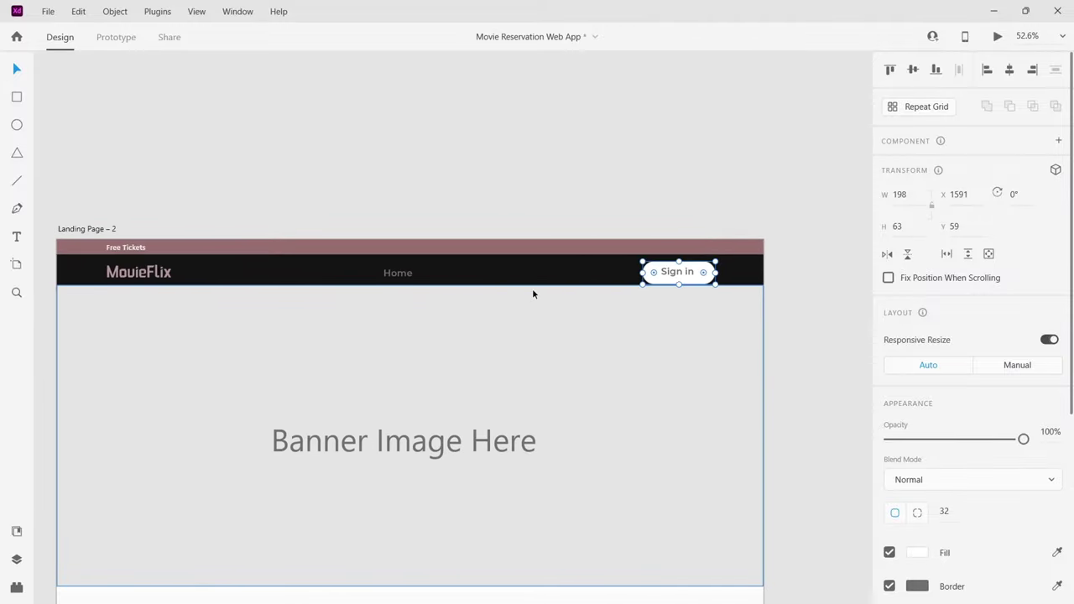
scroll(531, 293, "right", 4)
scroll(615, 291, "left", 2)
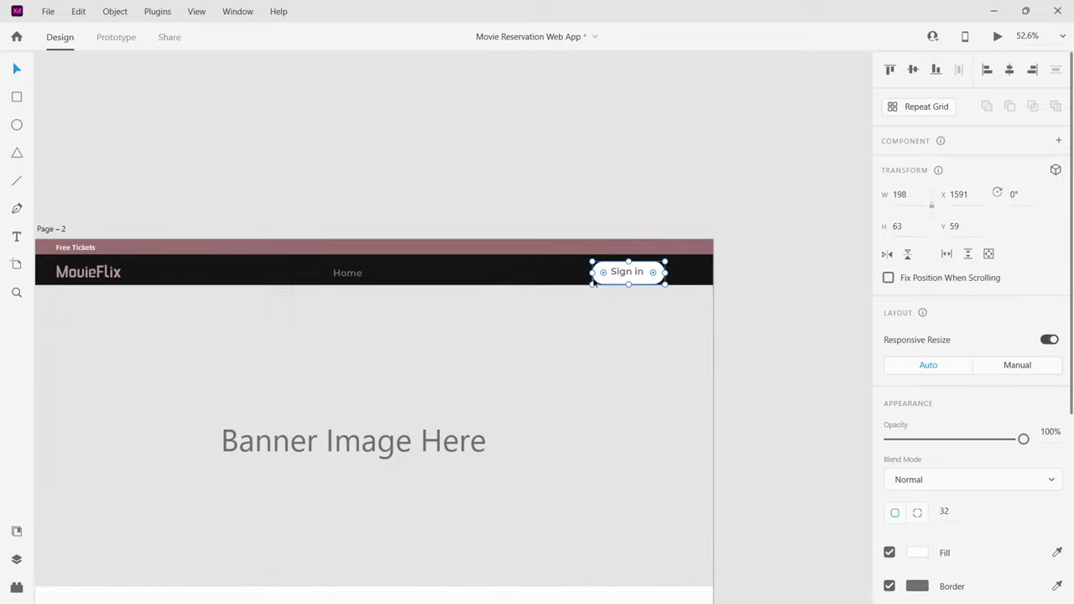
Move the white Sign in pill up toward the upper edge of the black bar.
scroll(604, 286, "right", 4)
scroll(593, 282, "up", 3)
scroll(593, 282, "up", 3)
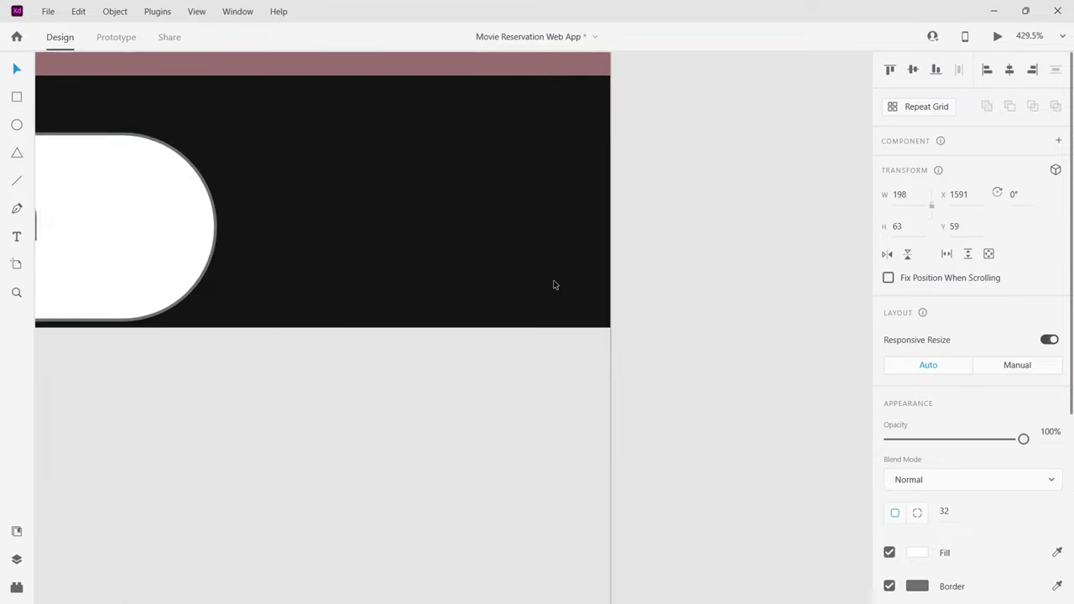
scroll(554, 285, "left", 5)
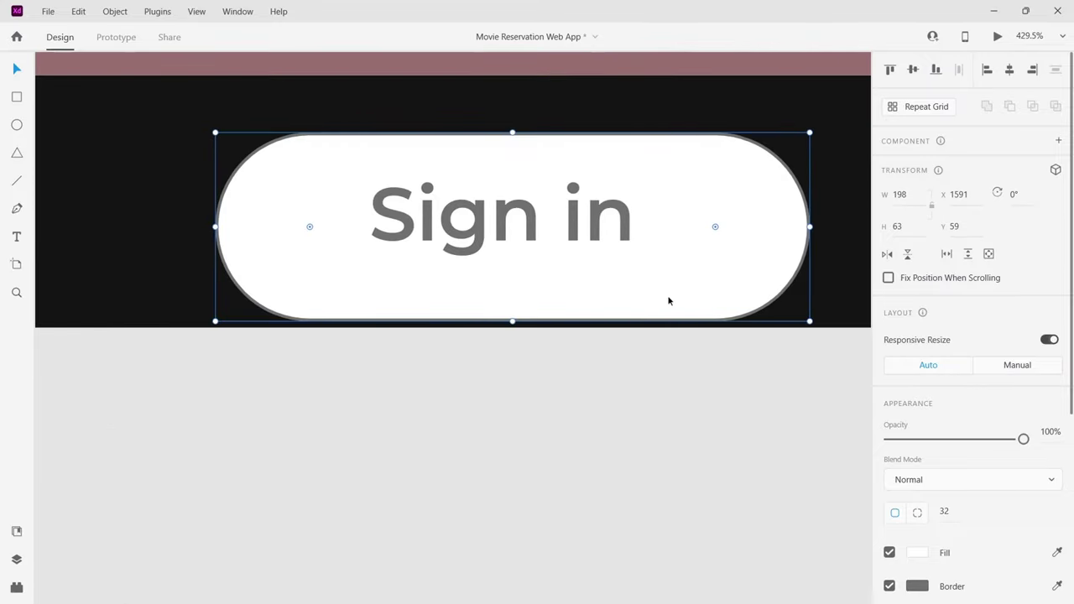
scroll(669, 300, "down", 2)
scroll(676, 297, "right", 2)
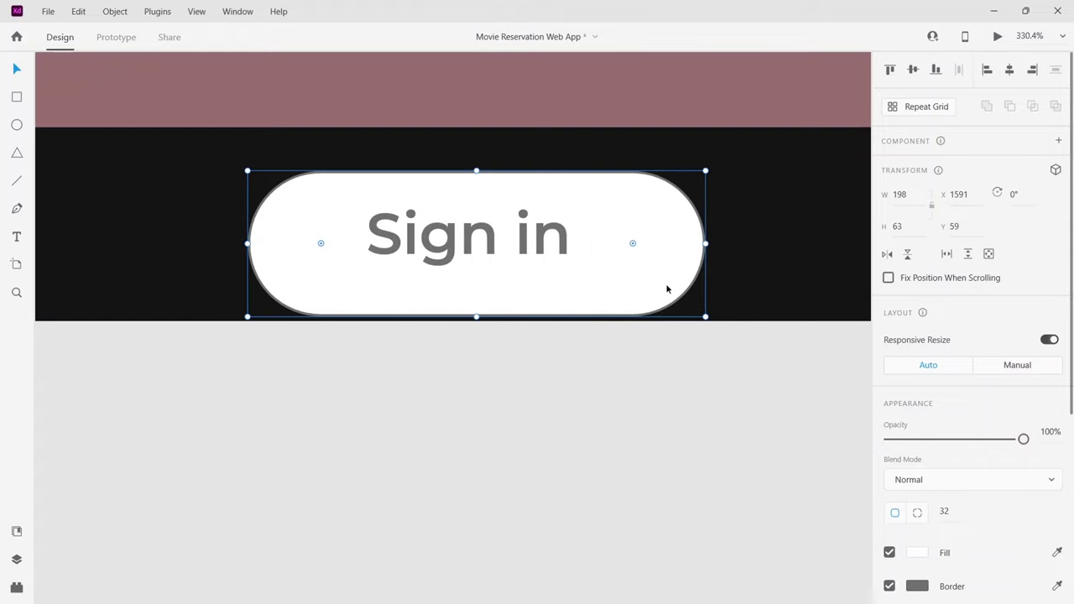
left_click_drag(665, 286, 657, 260)
Align the grey banner's top edge with the black bar's bottom edge at Y 140, and preview the landing page.
left_click(786, 288)
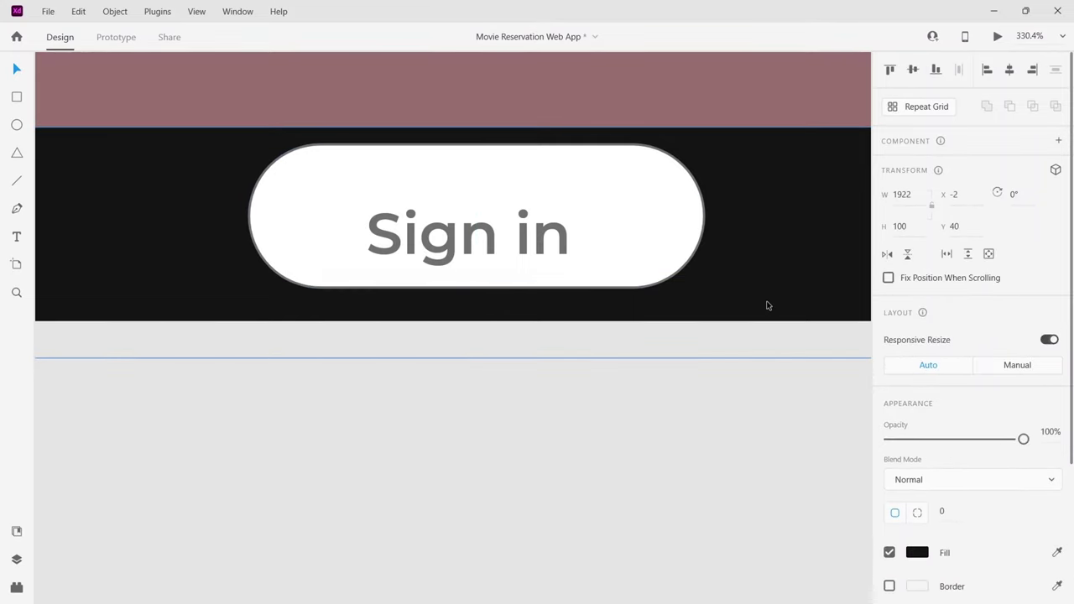
scroll(765, 305, "right", 3)
left_click(687, 437)
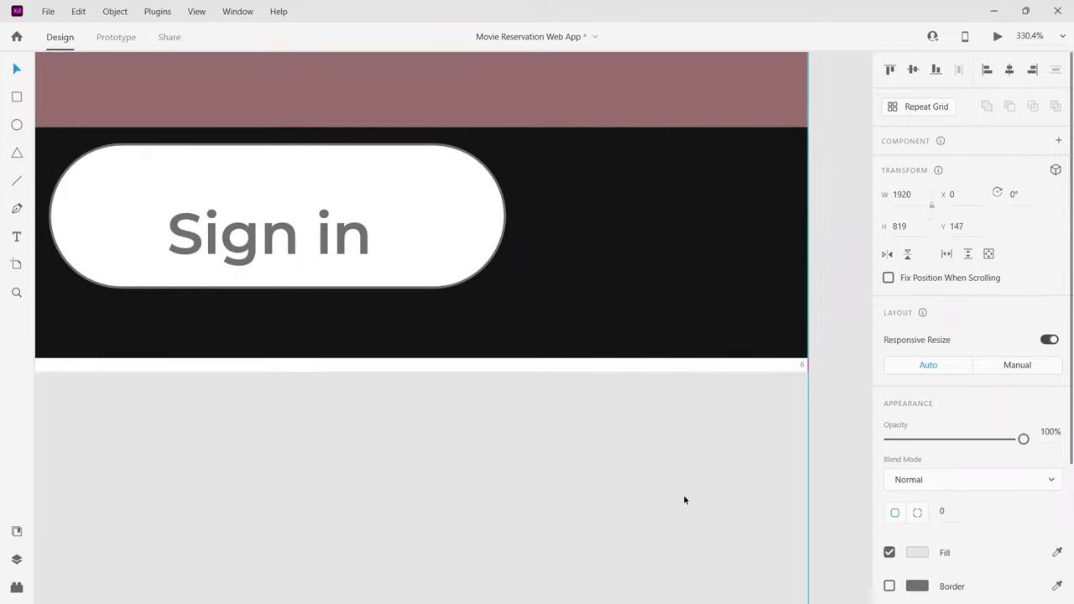
left_click_drag(683, 500, 686, 479)
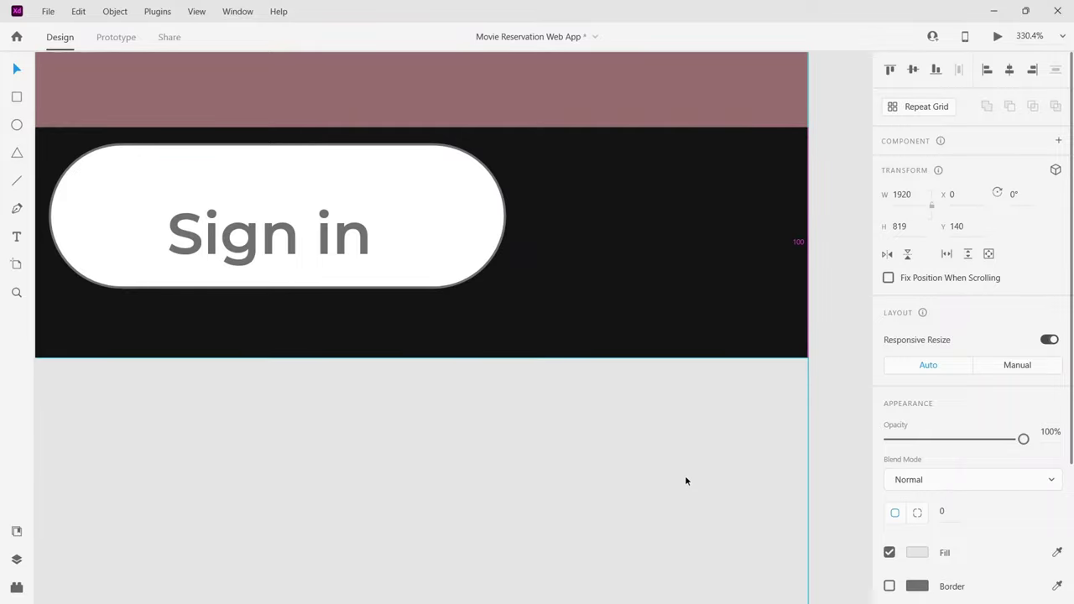
left_click(997, 37)
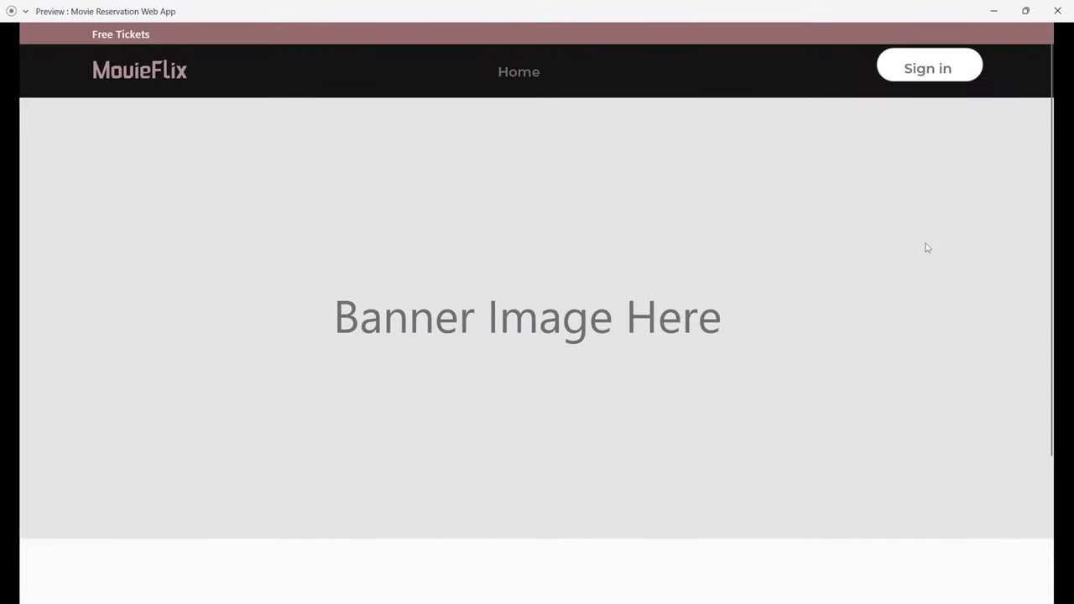
left_click(993, 10)
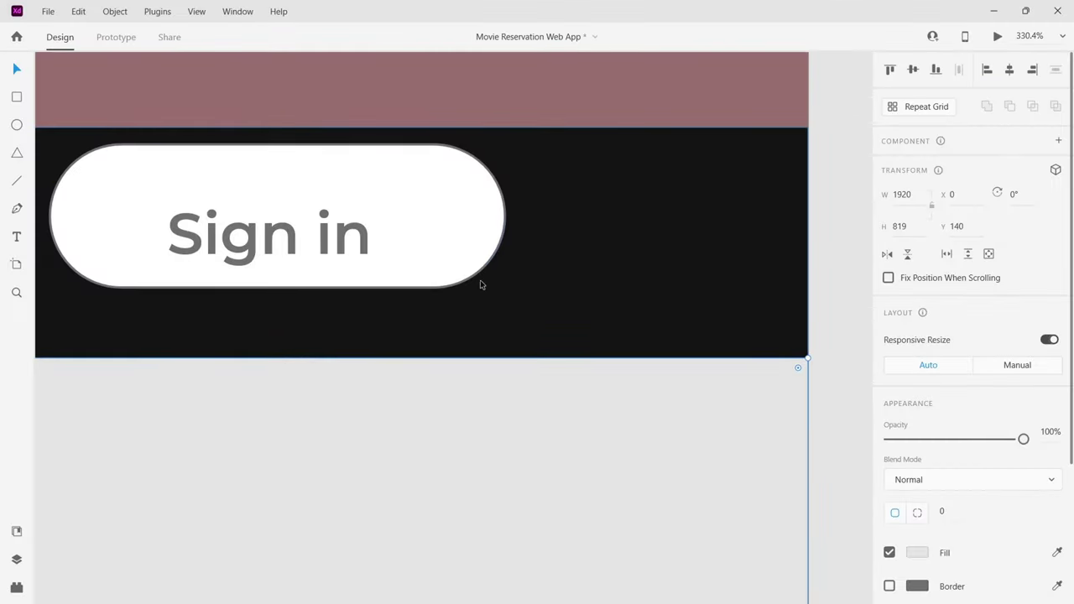
Move the white pill down to Y 59 in the black bar and centre the Sign in text vertically on it at Y 75.
scroll(480, 285, "left", 3)
left_click(539, 266)
left_click_drag(539, 267, 541, 291)
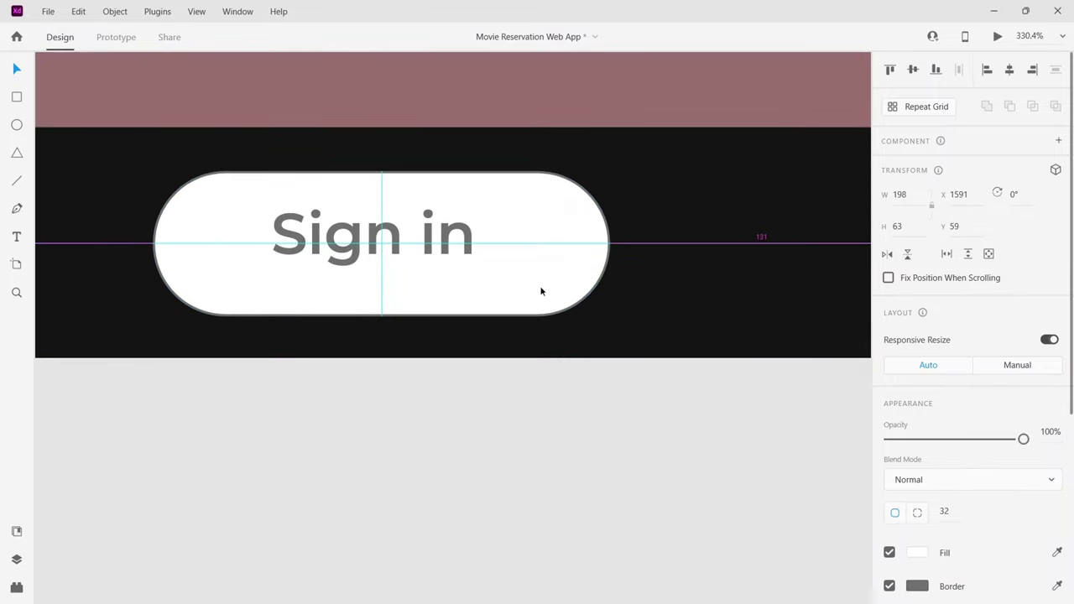
double_click(445, 254)
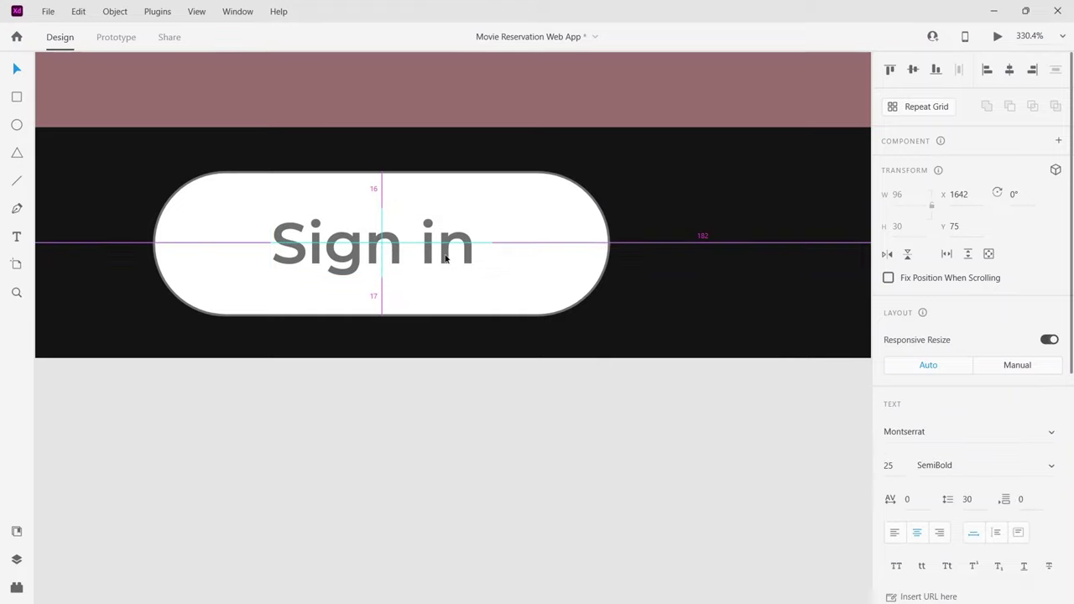
left_click(446, 259)
mouse_move(450, 259)
left_mouse_down()
mouse_move(472, 261)
mouse_move(445, 259)
left_mouse_up()
Narrow the white pill symmetrically about its centre to 178 px wide and remove its border.
left_click(526, 287)
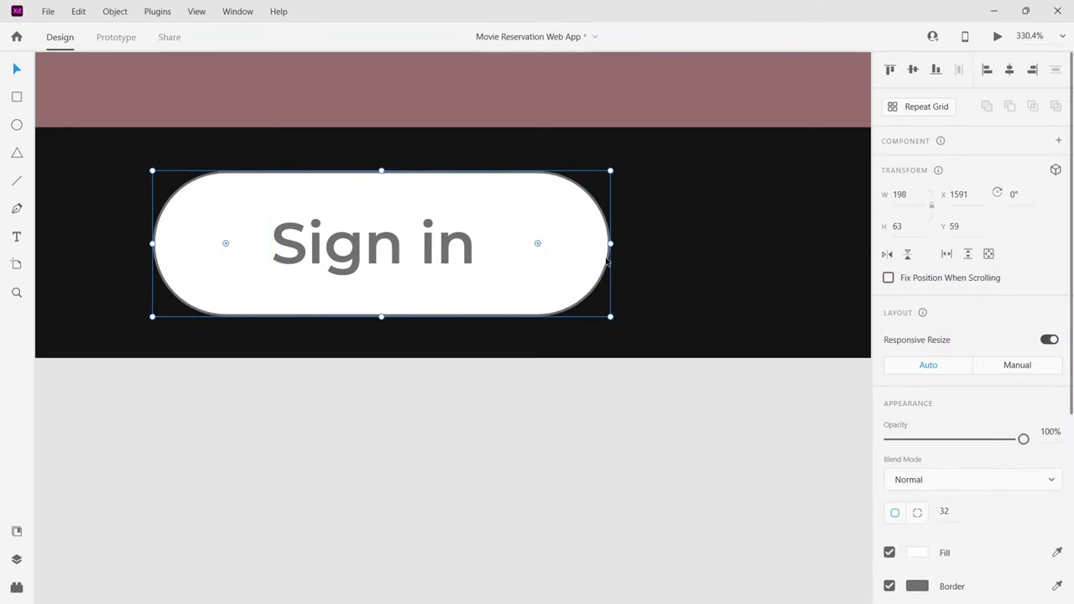
key("alt")
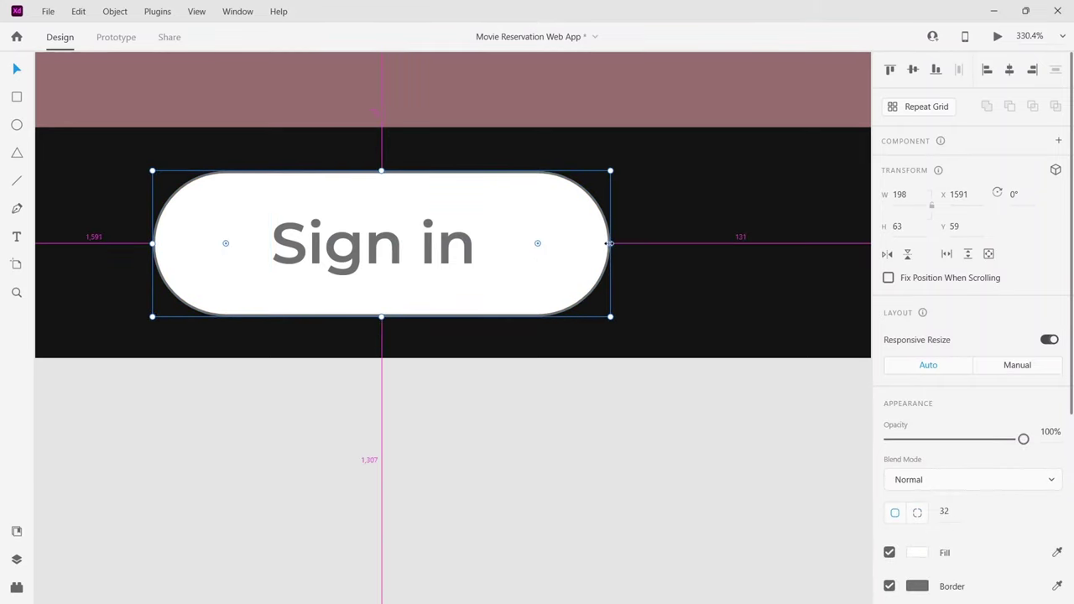
left_click_drag(610, 243, 587, 244)
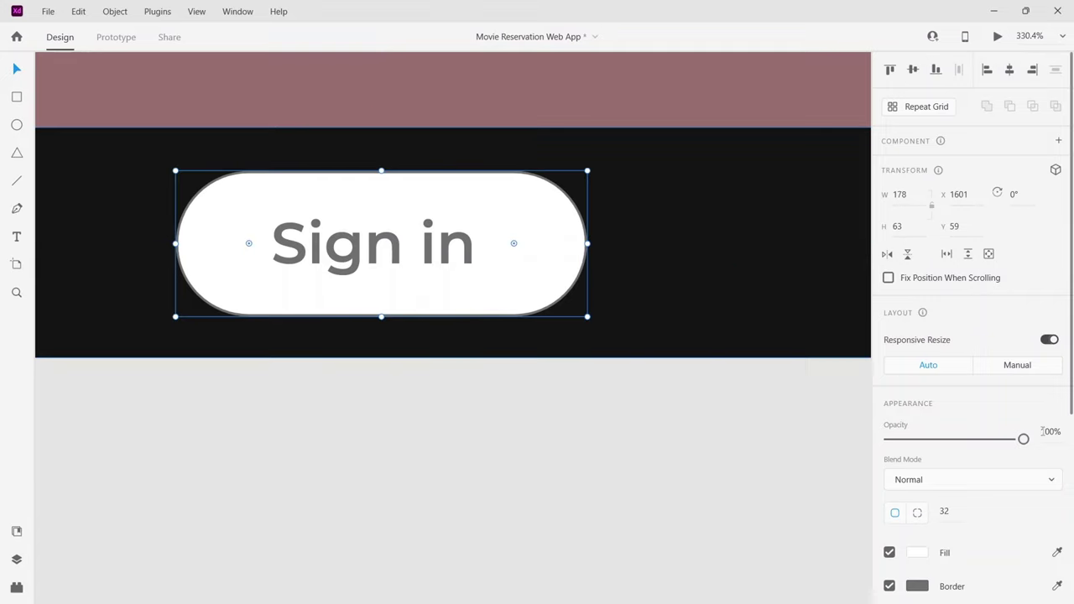
scroll(896, 436, "down", 3)
left_click(890, 421)
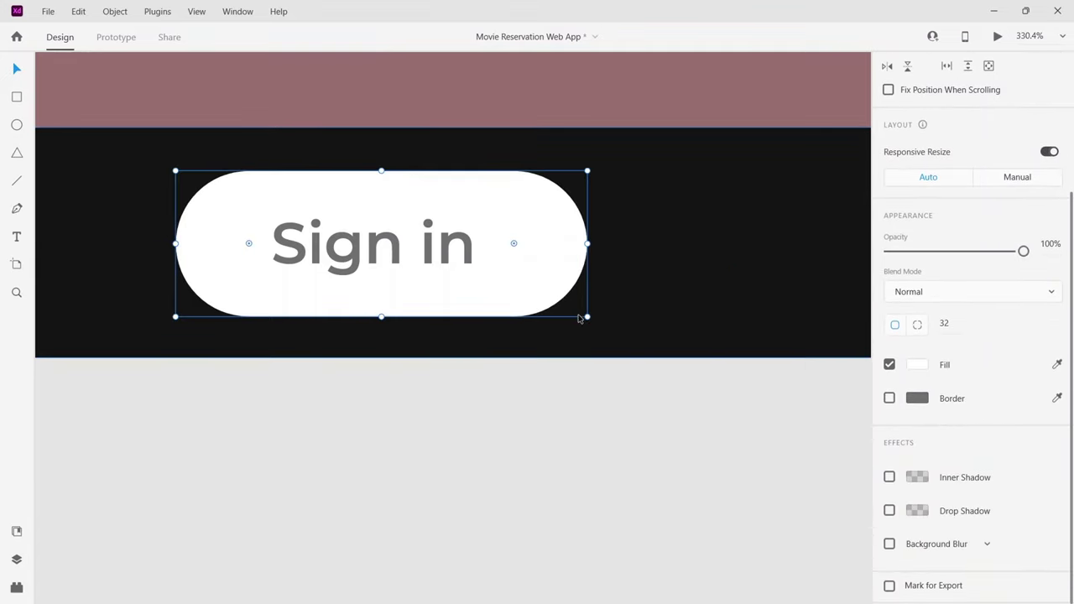
Fill the Sign in pill with the saved dark mauve swatch, #996F6F.
double_click(445, 267)
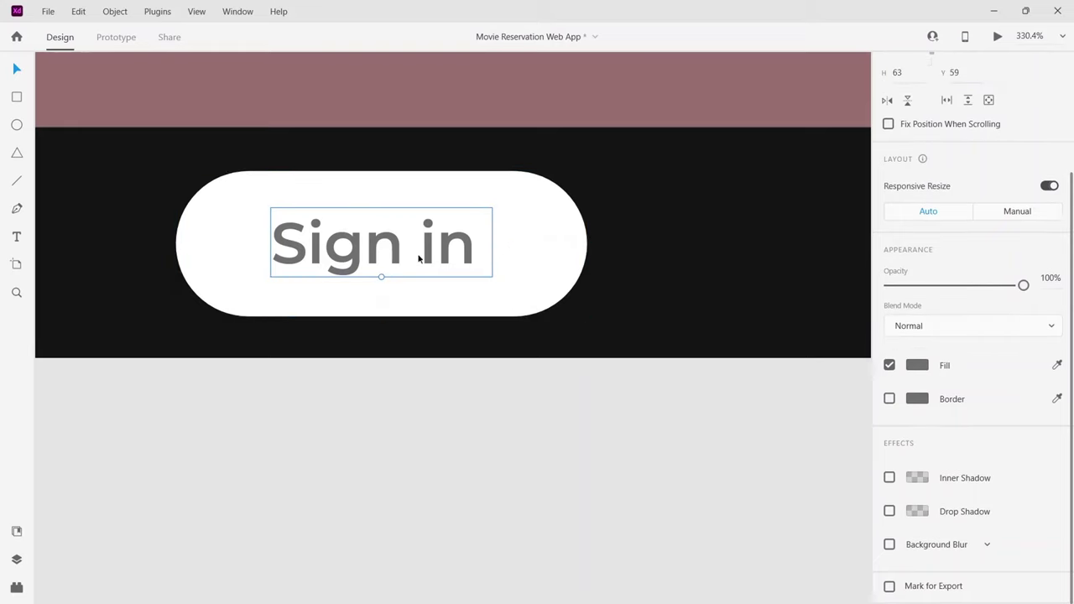
left_click(552, 274)
scroll(912, 407, "down", 1)
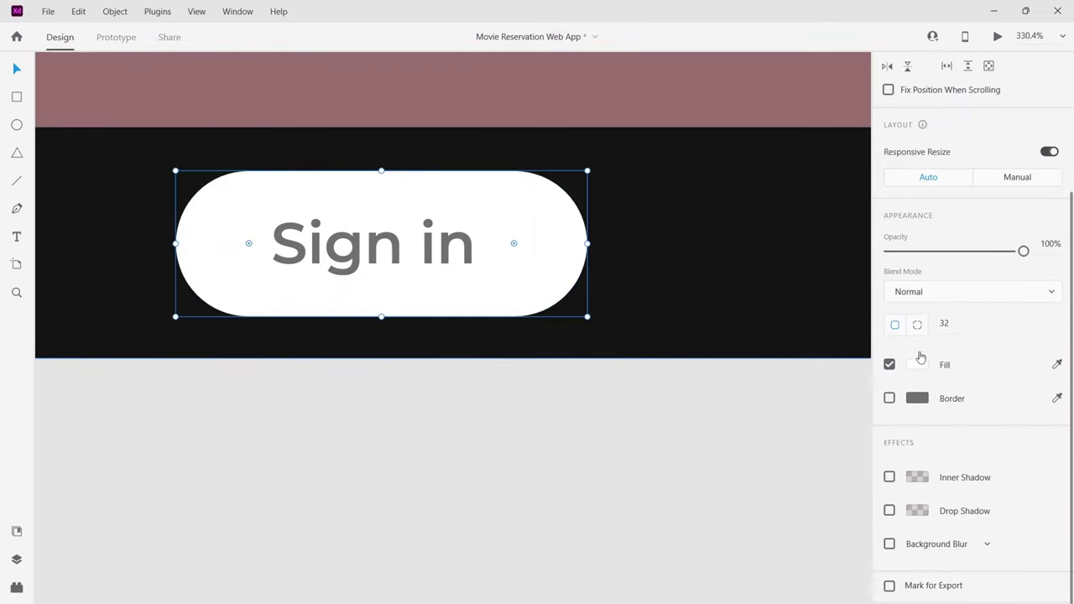
left_click(916, 367)
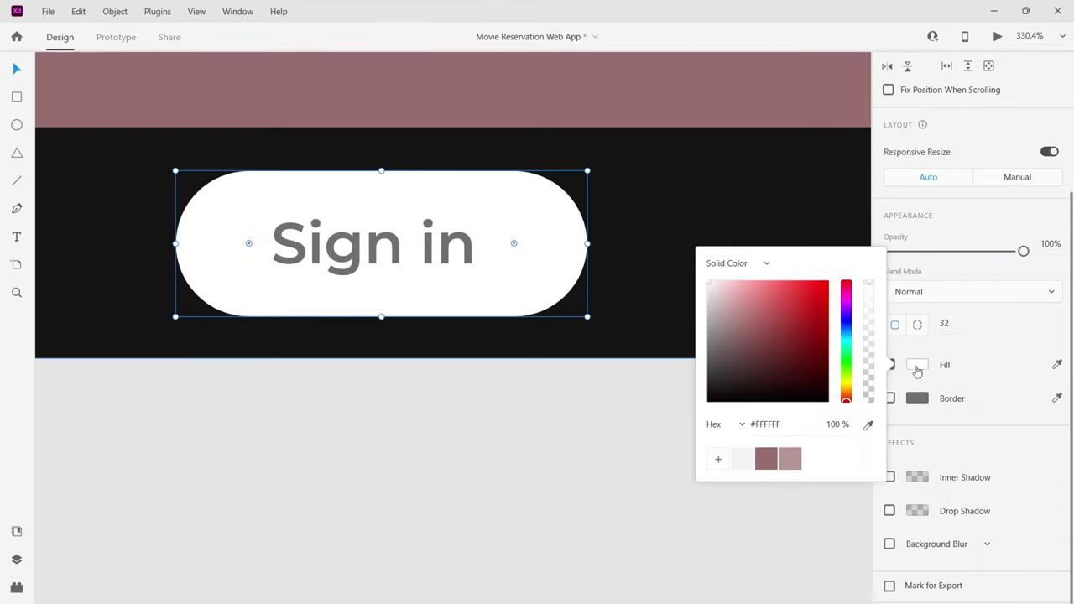
left_click(766, 459)
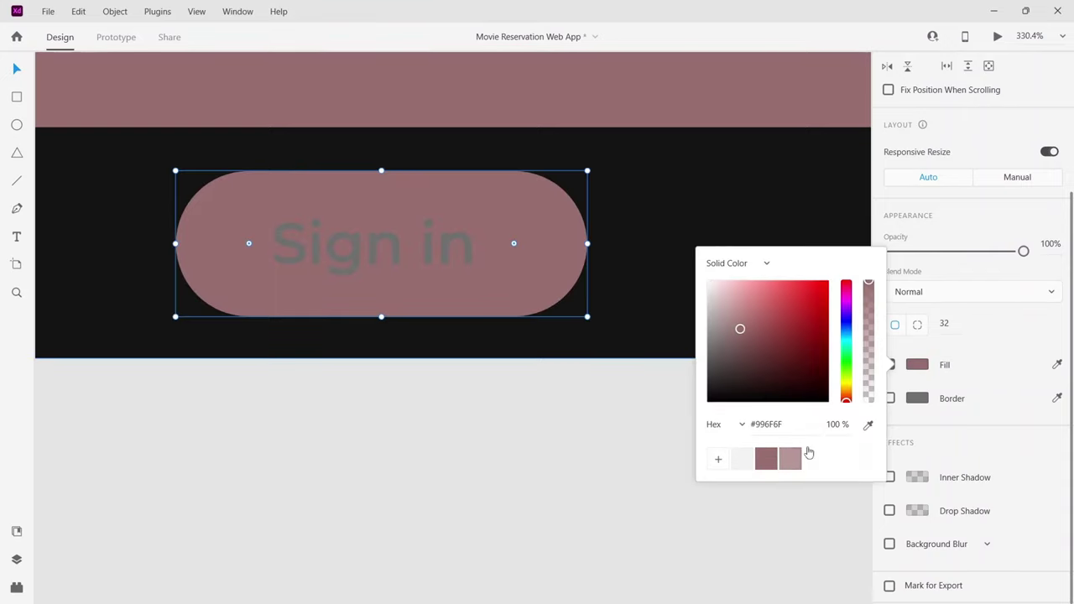
Recolour the Sign in text with the saved off-white swatch.
left_click(436, 224)
scroll(911, 469, "down", 3)
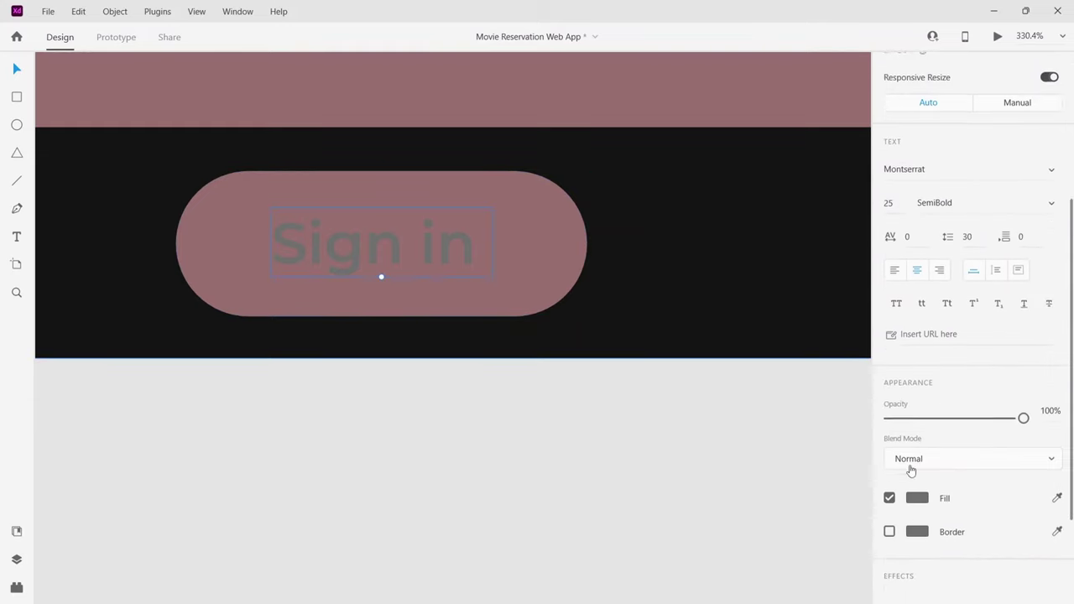
scroll(911, 470, "down", 1)
left_click(917, 441)
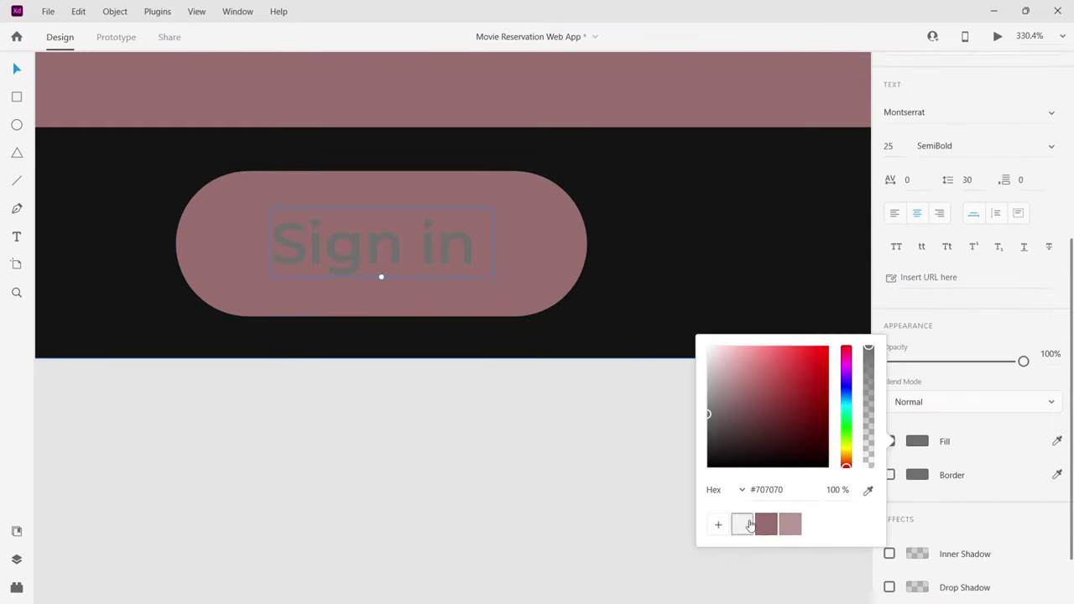
left_click(743, 523)
Add a drop shadow to the Sign in pill and colour it with the saved off-white swatch, #F2F2F2.
left_click(538, 265)
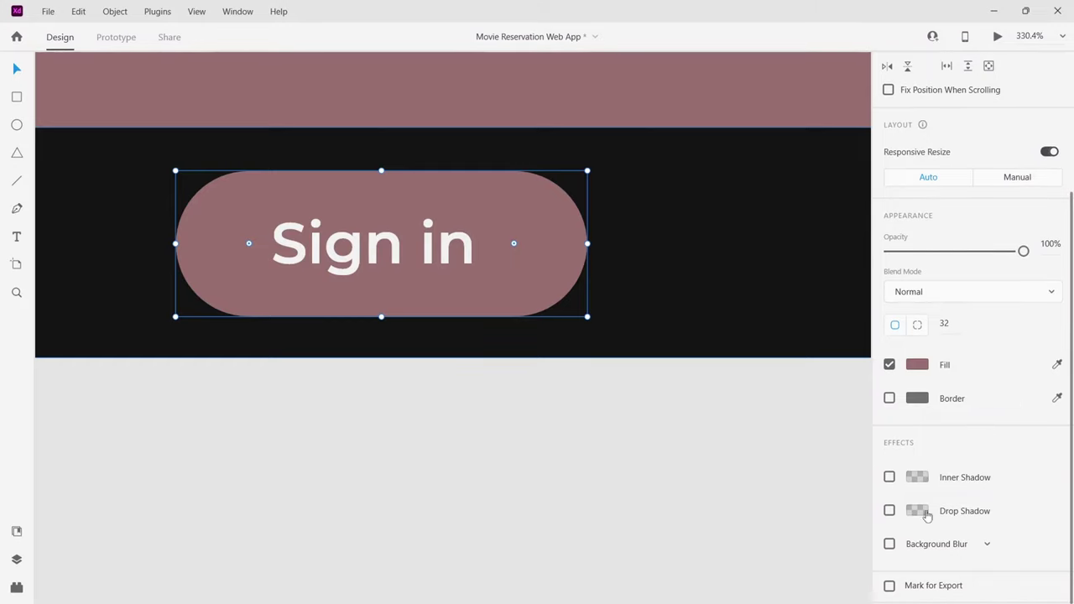
left_click(889, 511)
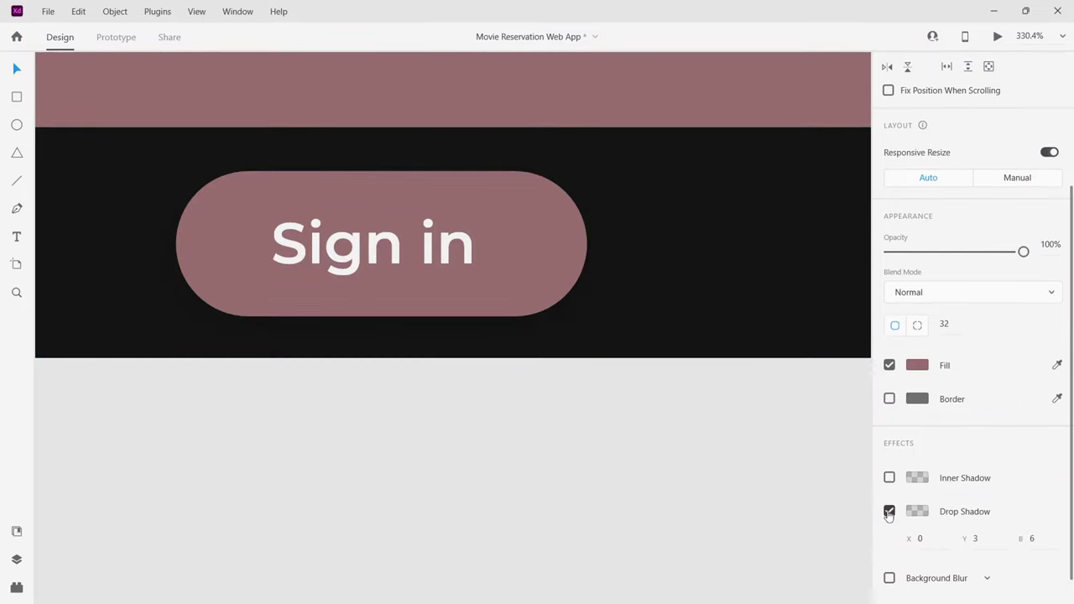
left_click(918, 511)
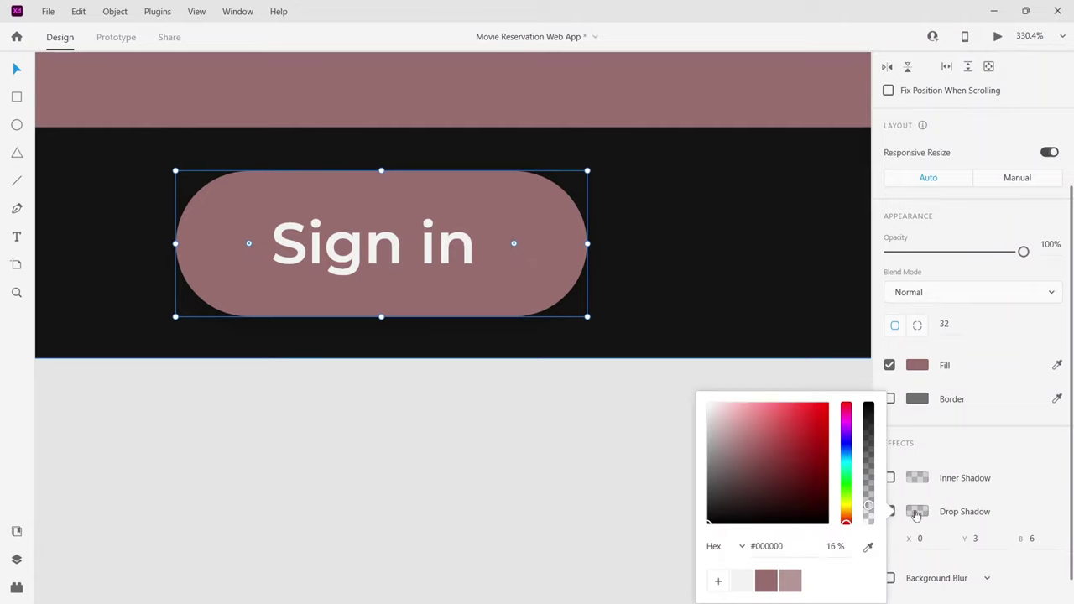
left_click(745, 581)
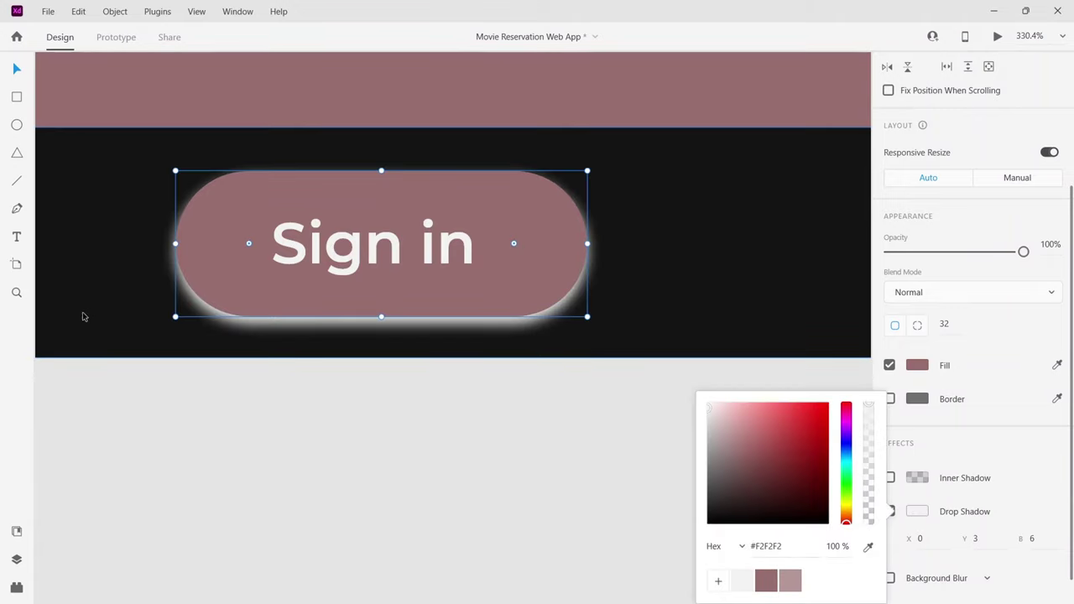
Group the Sign in text with its pill background in the black navigation bar.
left_click(363, 251)
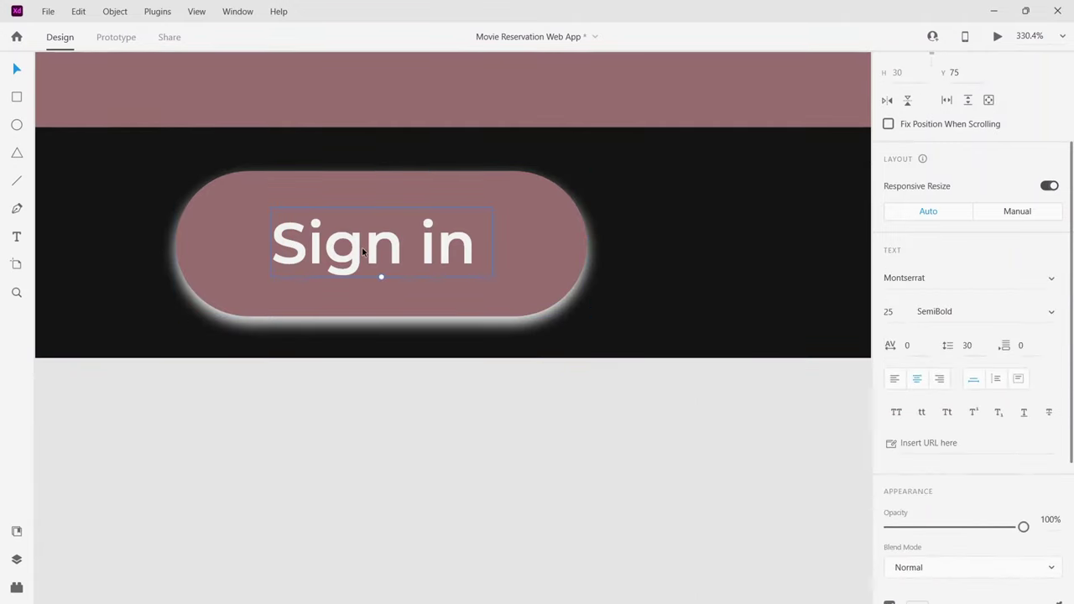
left_click(510, 261)
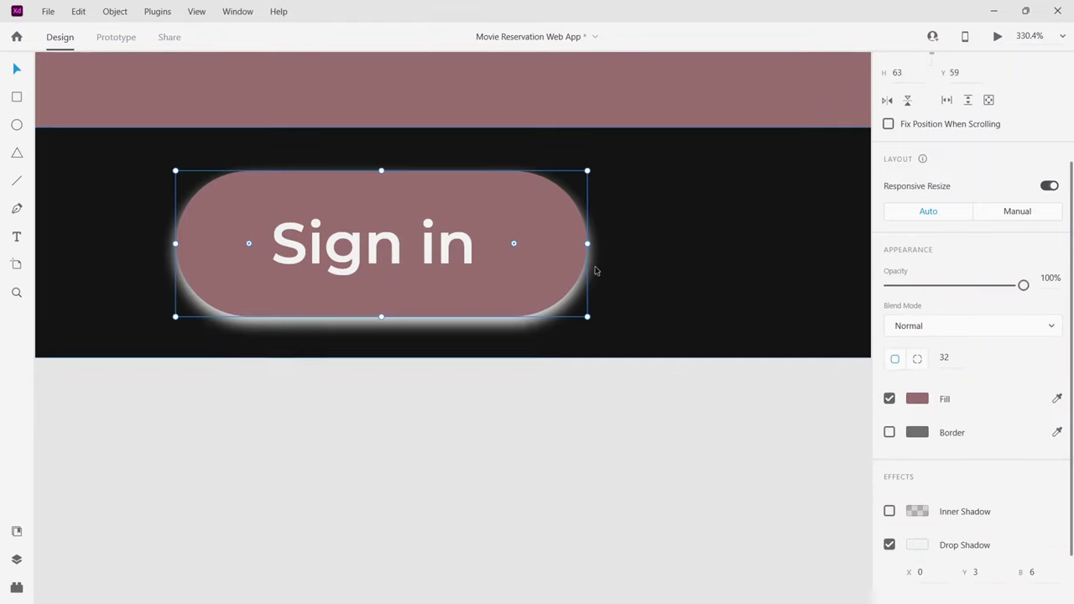
left_click(684, 278)
key("Escape")
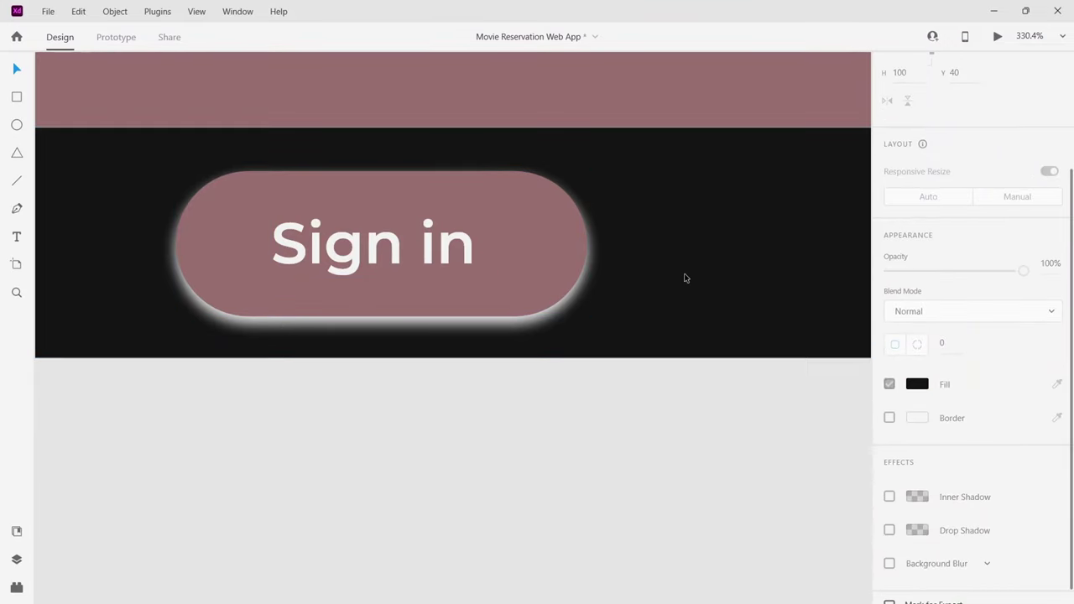
left_click_drag(701, 307, 410, 233)
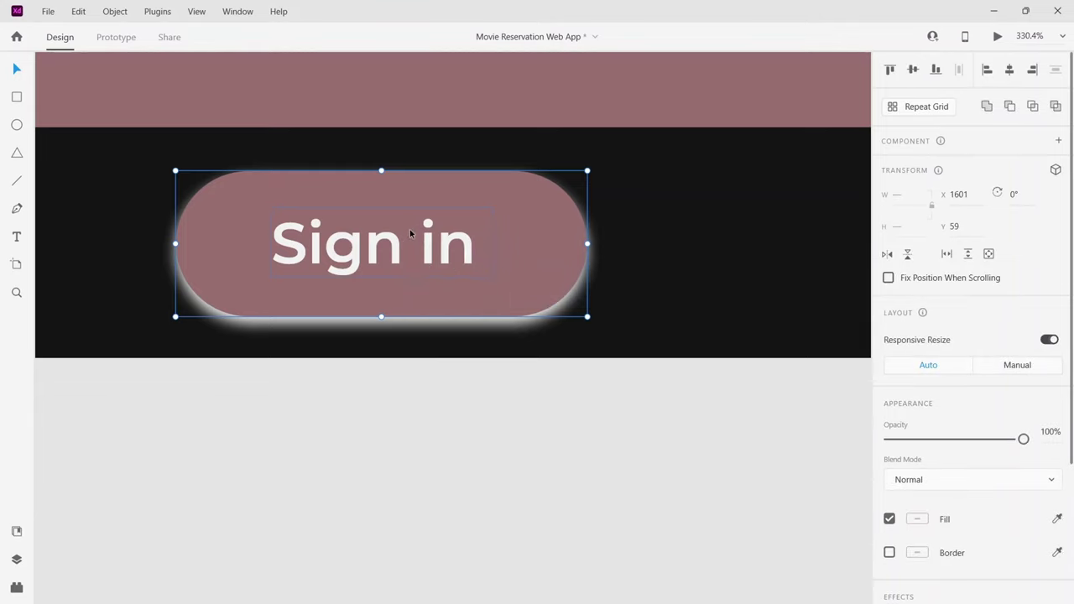
key("ctrl+g")
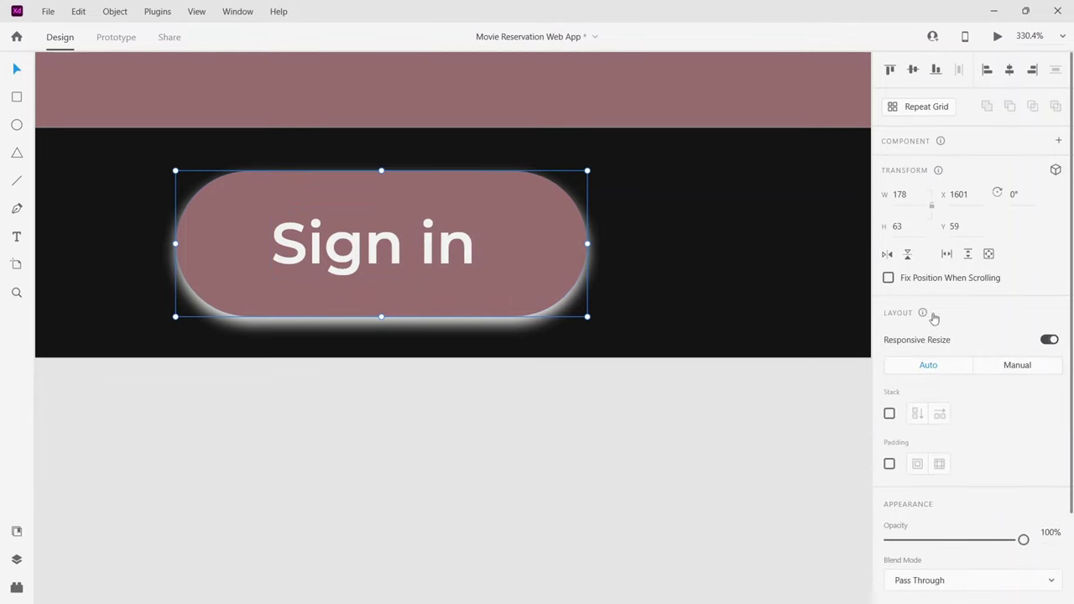
left_click(679, 286)
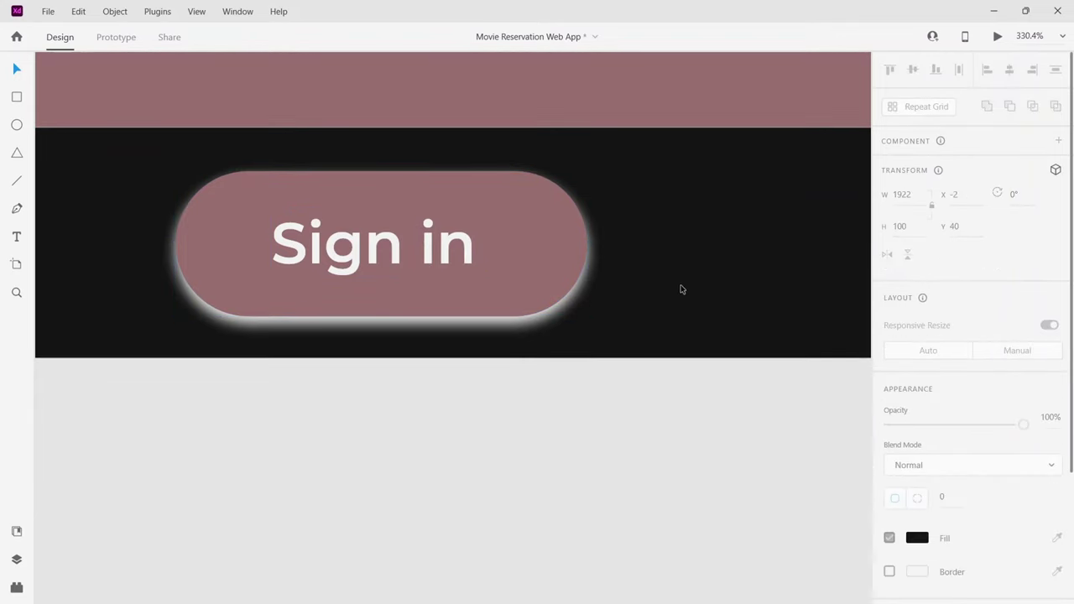
Preview the landing page to check how the Sign in button looks in the header.
scroll(680, 284, "down", 6)
left_click(662, 350)
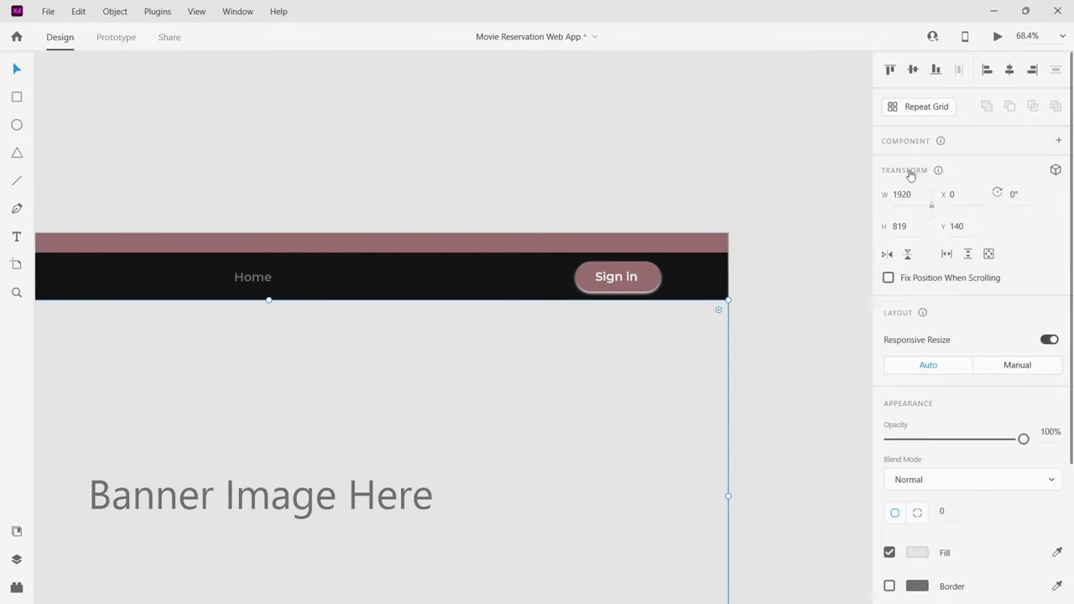
left_click(997, 37)
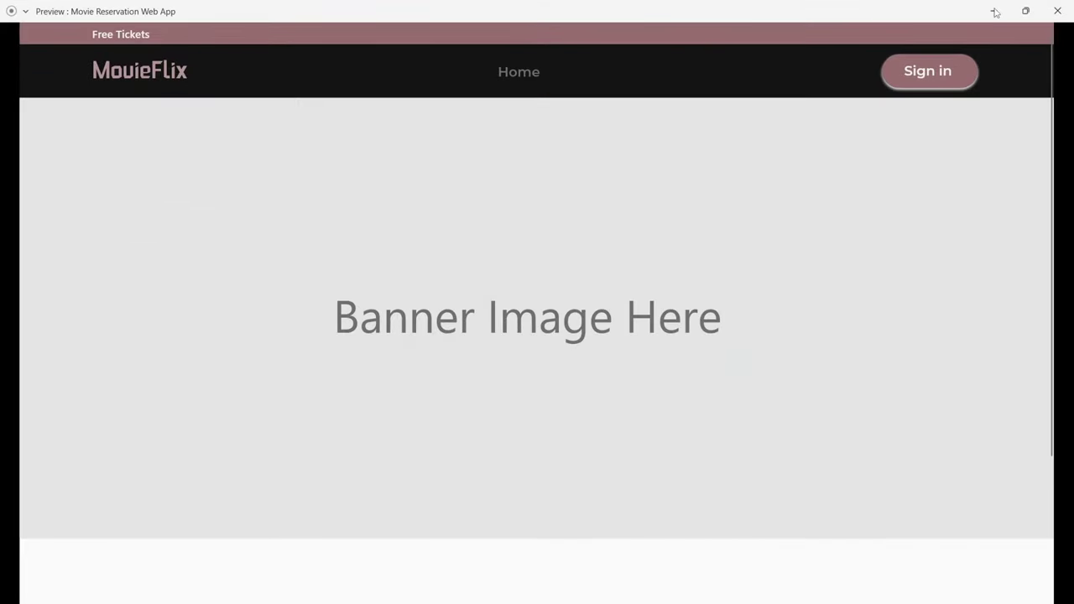
left_click(994, 11)
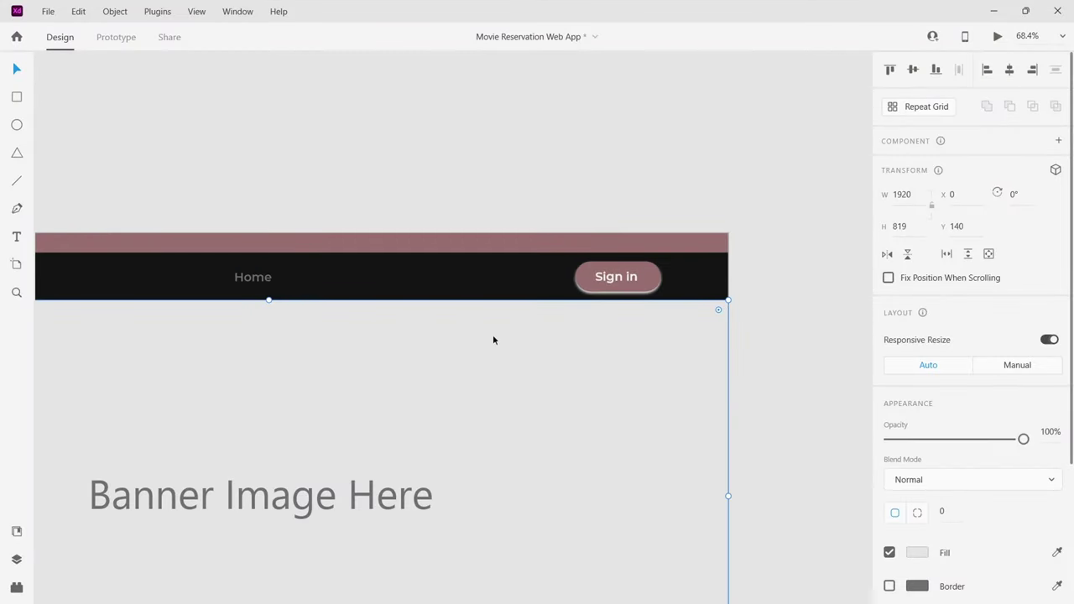
Recolour the Home link text in the navigation bar with the saved off-white swatch, #F2F2F2.
left_click(251, 277)
scroll(939, 411, "down", 5)
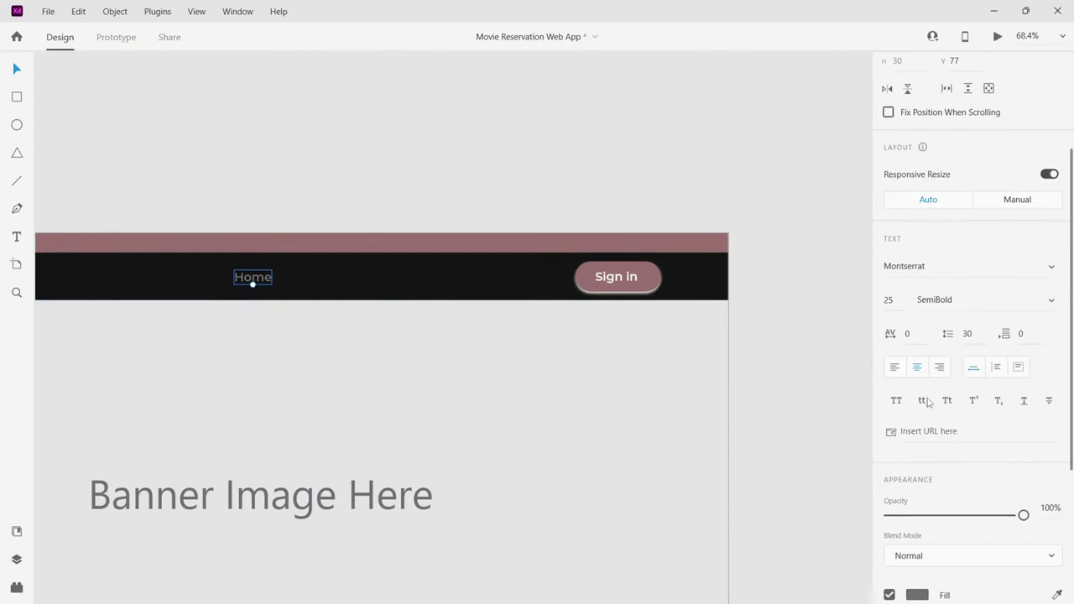
left_click(917, 429)
left_click(736, 513)
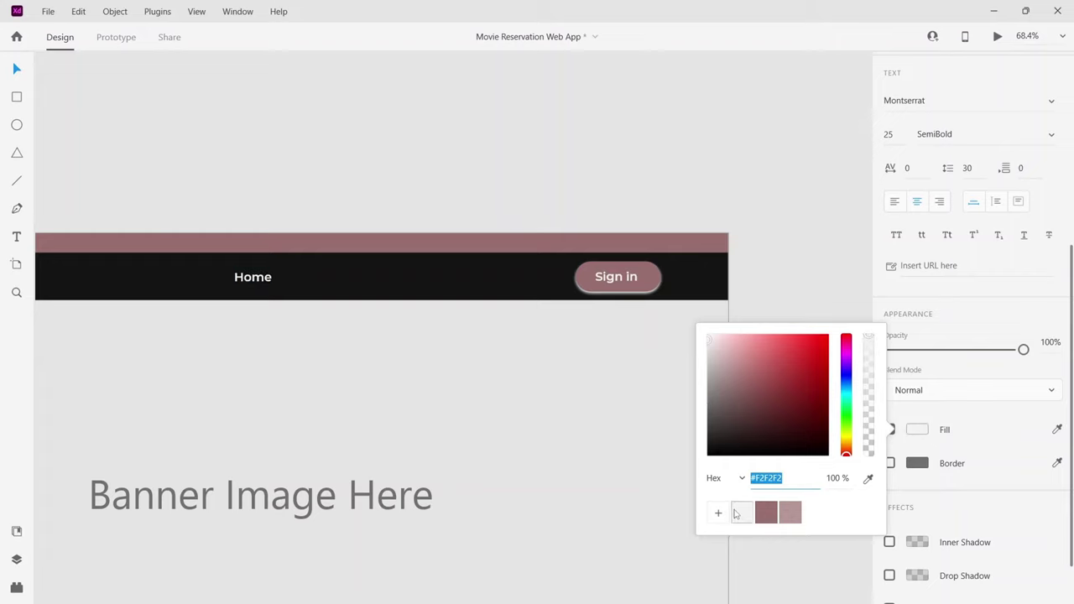
left_click(474, 400)
Change the drop shadow colour of the Sign in pill to the saved light mauve swatch, #B59797.
left_click(628, 285)
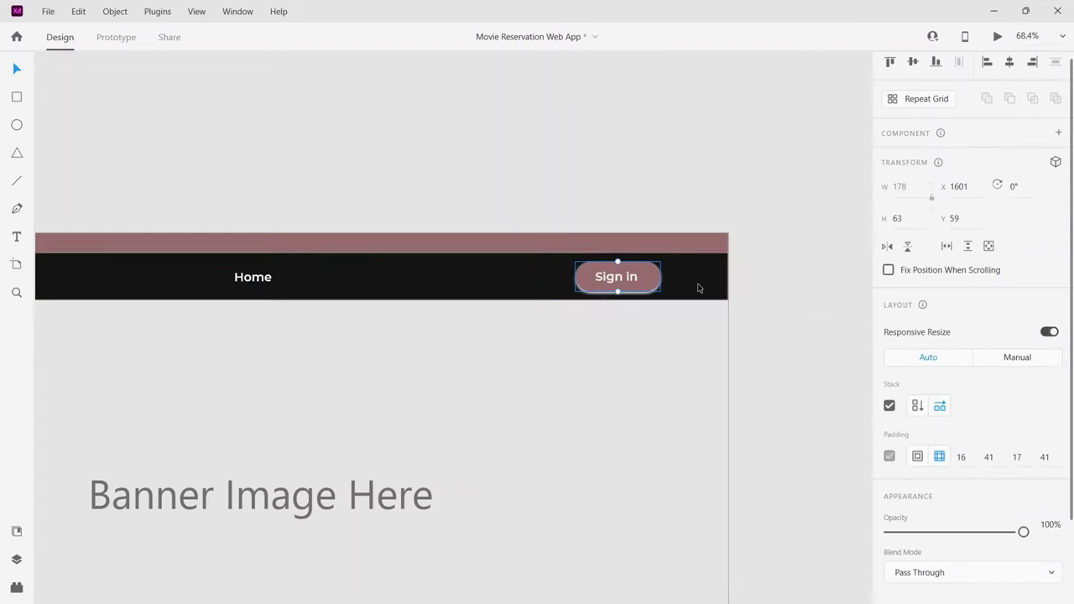
scroll(885, 353, "down", 3)
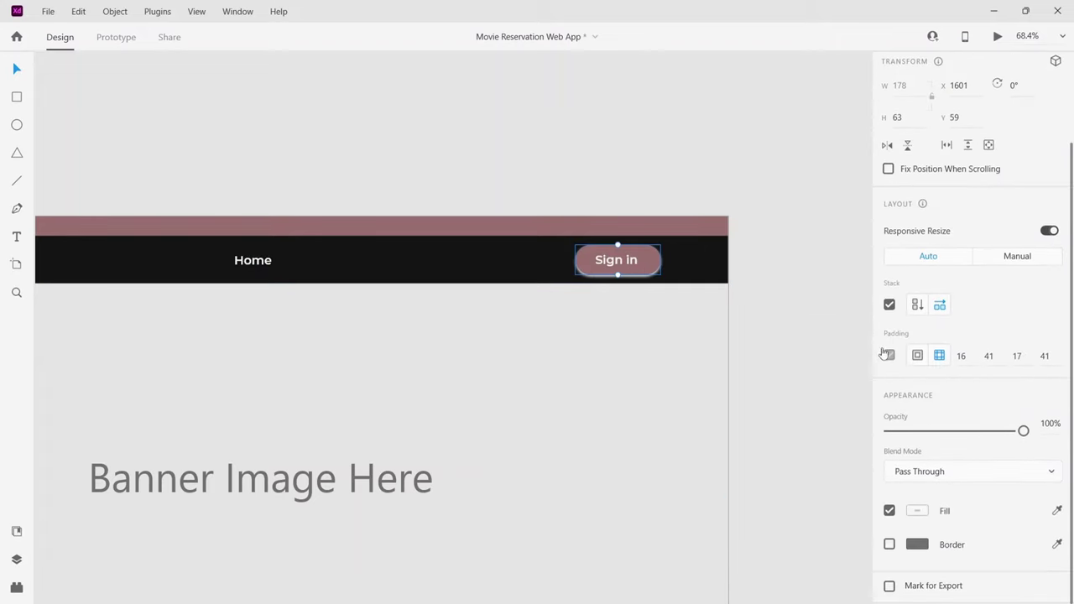
double_click(637, 260)
scroll(920, 507, "down", 1)
left_click(928, 479)
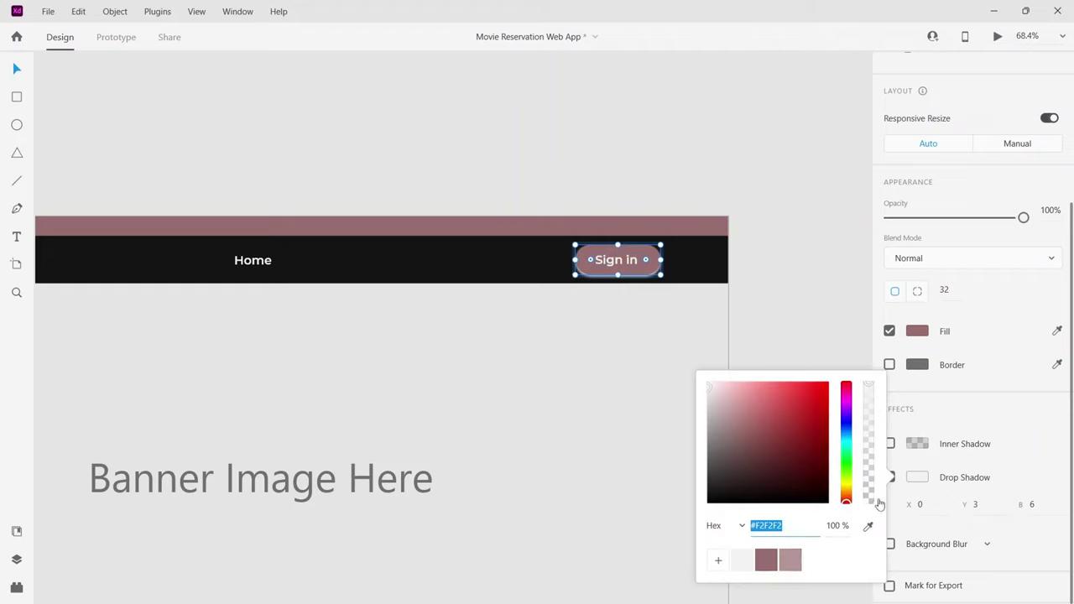
left_click(783, 566)
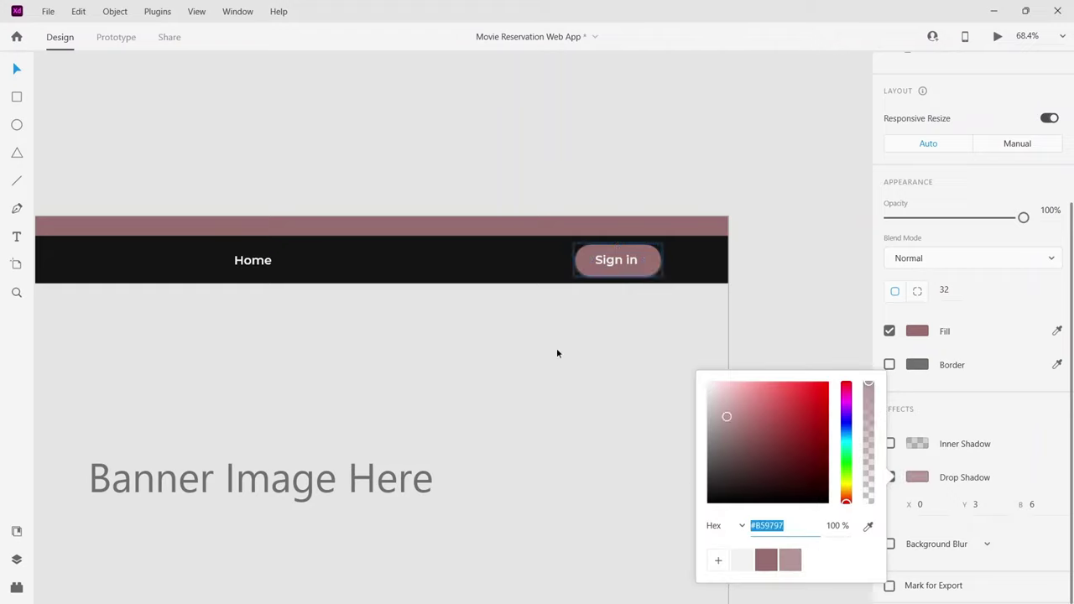
left_click(570, 343)
Preview the page to inspect the recoloured Home link and the Sign in button's new shadow.
left_click(717, 264)
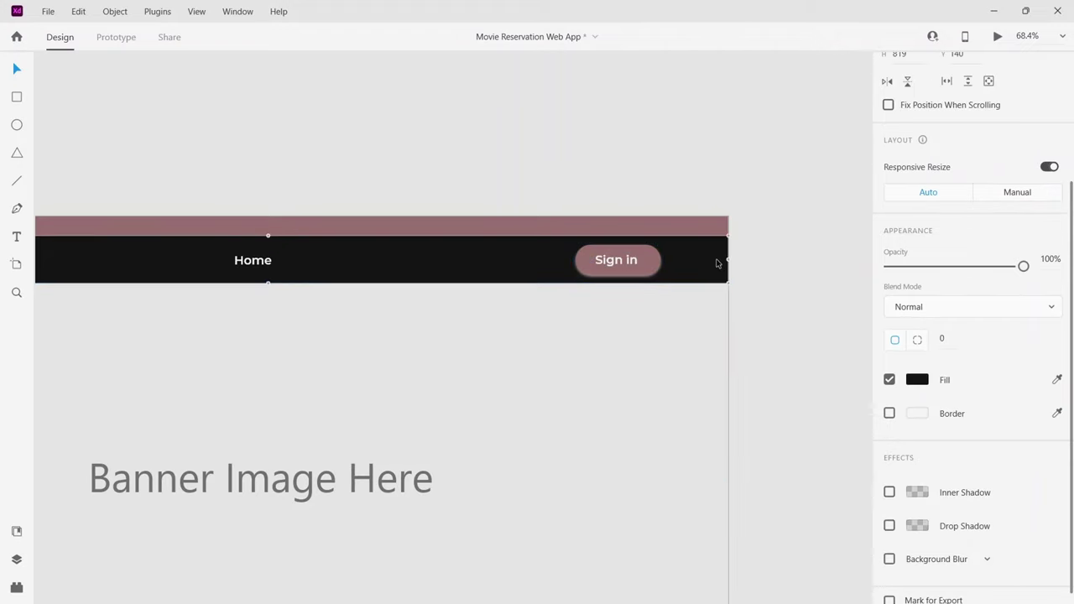
left_click(996, 35)
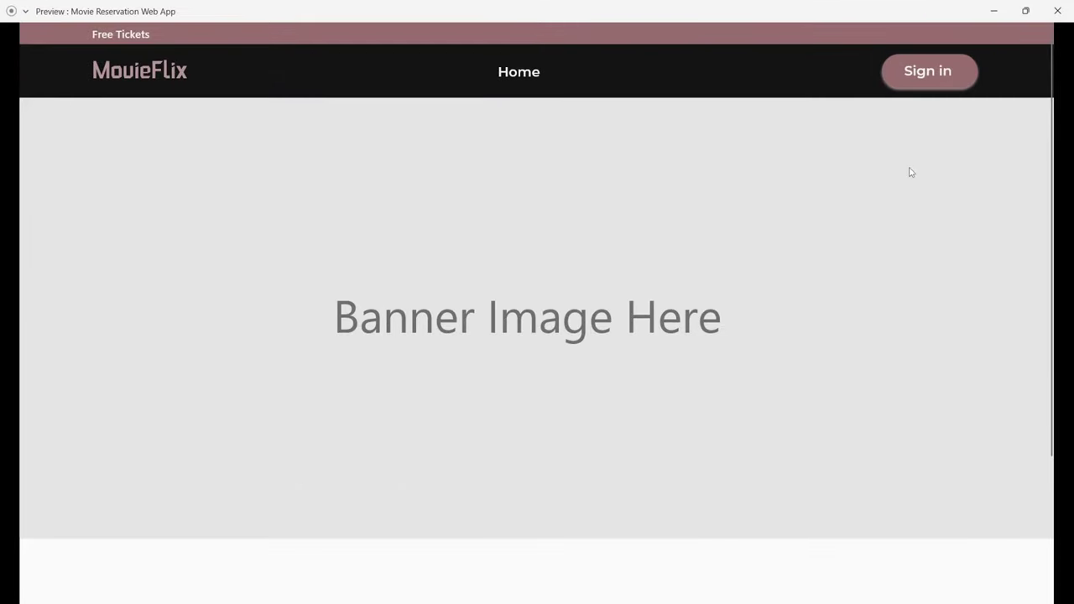
left_click(993, 13)
Extend the Landing Page – 2 artboard downward to add empty space below the footer section.
left_click(681, 372)
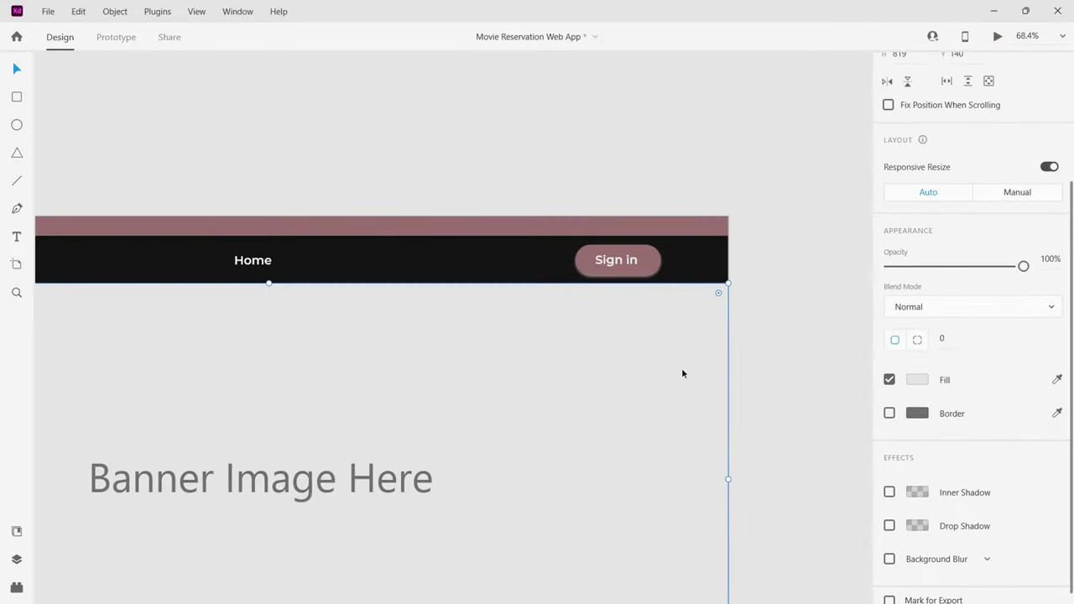
scroll(682, 374, "down", 3)
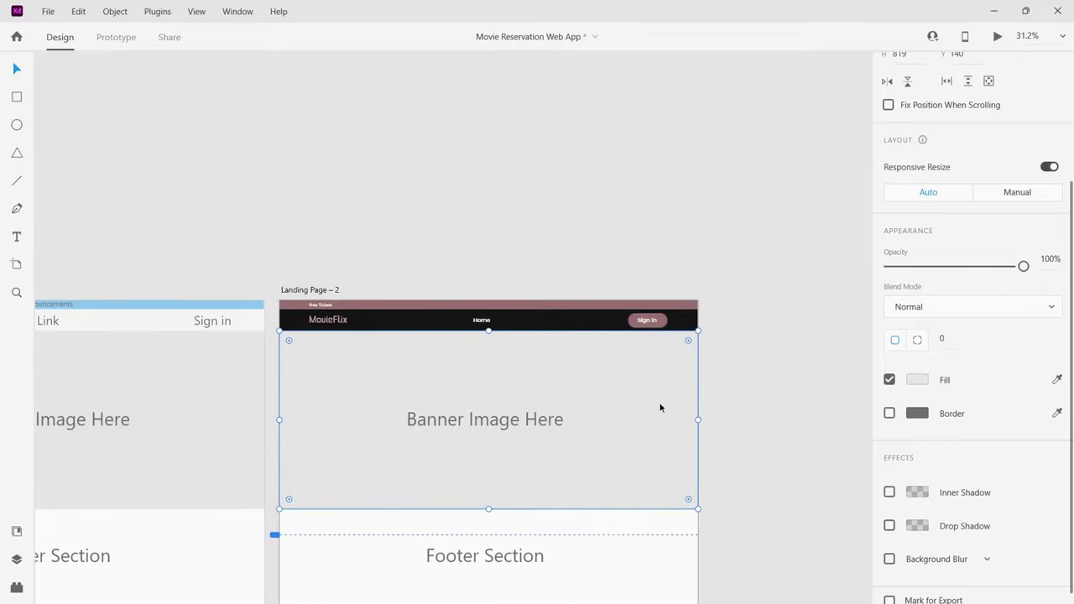
scroll(660, 402, "down", 2)
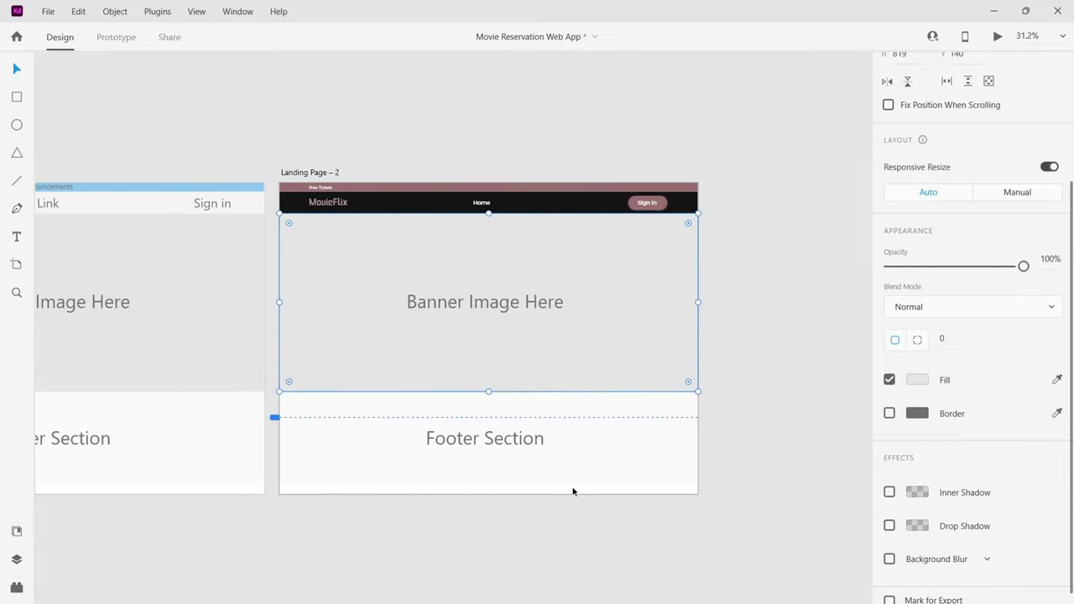
left_click(575, 490)
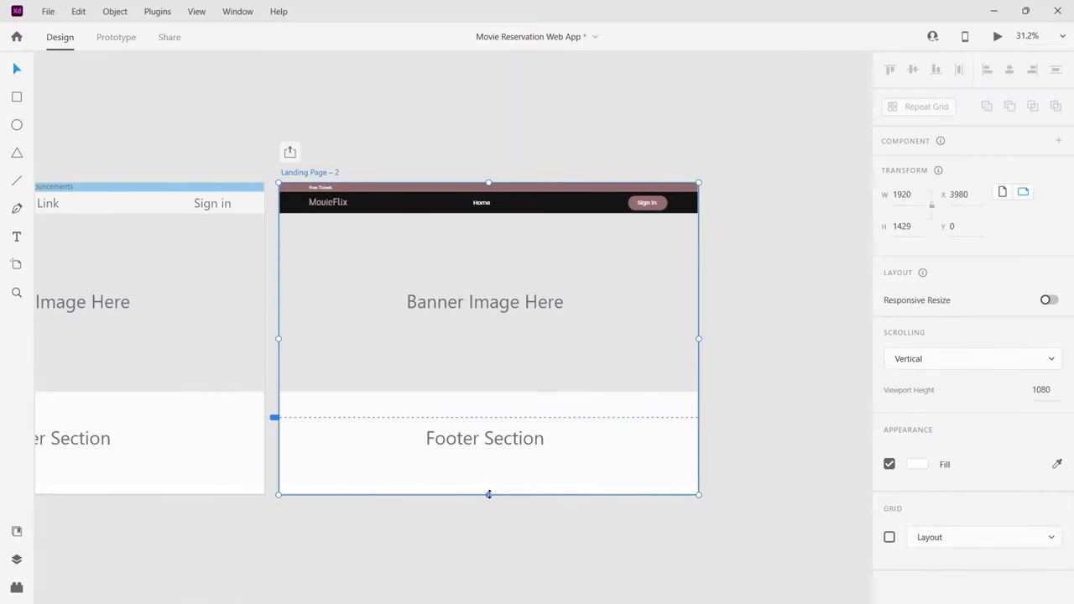
left_click_drag(488, 494, 465, 595)
Try moving the footer section's background down the artboard, and return it to directly beneath the banner.
left_click(619, 453)
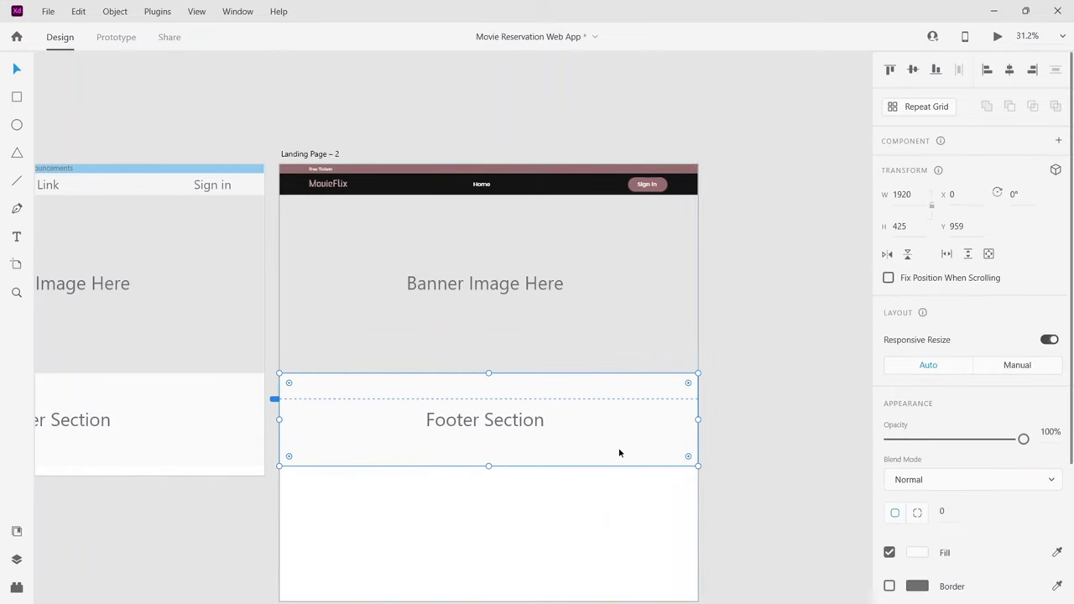
left_click(816, 418)
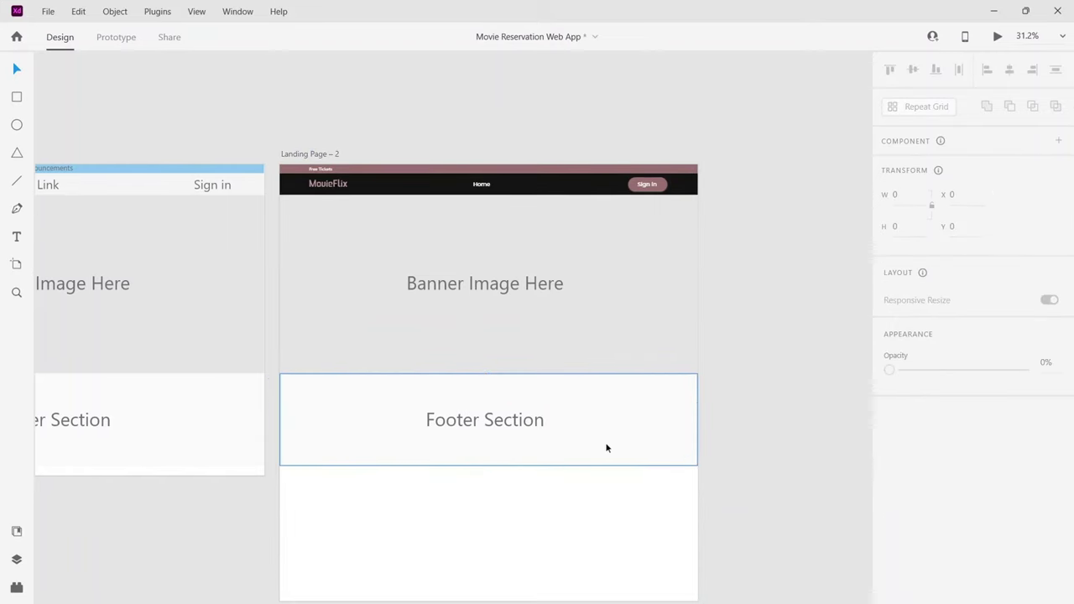
left_click_drag(607, 448, 608, 512)
left_click(624, 353)
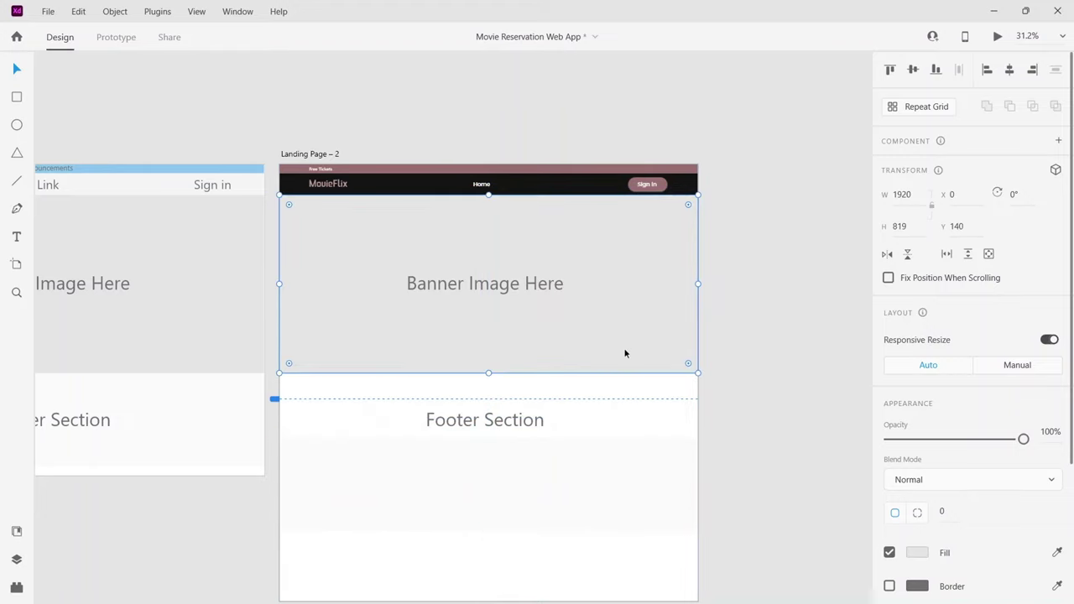
mouse_move(624, 354)
left_mouse_down()
mouse_move(618, 398)
mouse_move(628, 352)
left_mouse_up()
left_click(751, 421)
left_click_drag(616, 495, 635, 433)
left_click(733, 434)
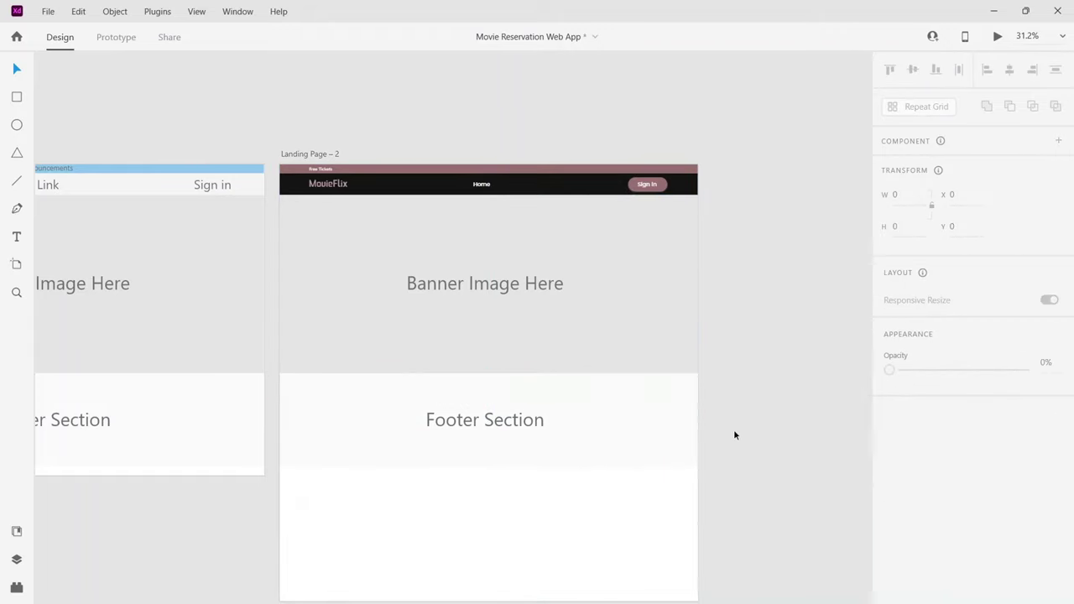
Switch to the web browser and open the Unsplash photo site in a new tab.
left_click(603, 307)
scroll(710, 358, "up", 2)
scroll(710, 358, "right", 1)
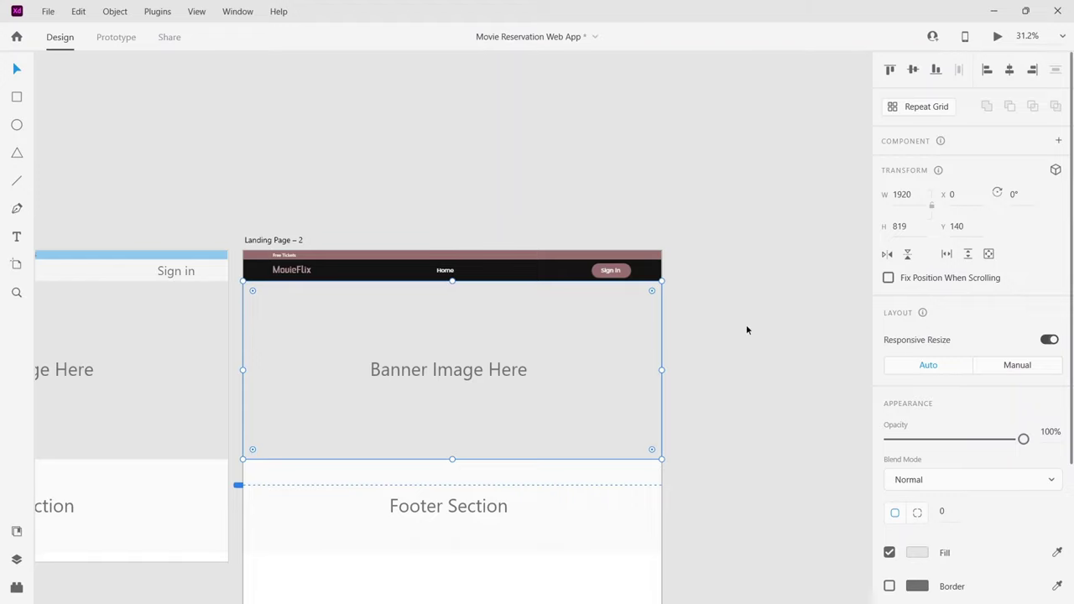
key("alt+Tab")
key("ctrl+t")
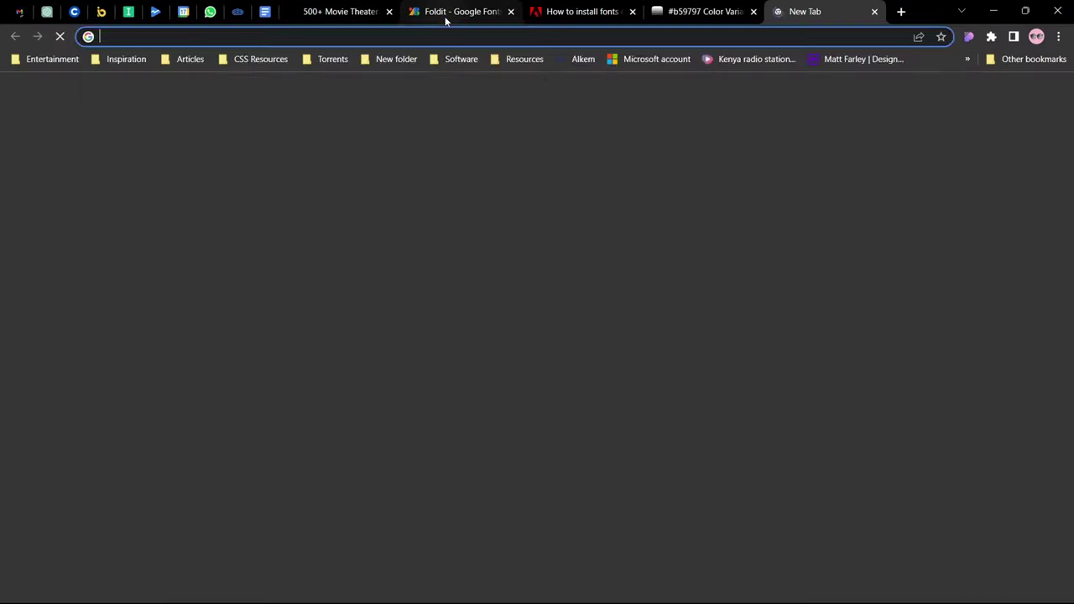
type("unspl")
key("Return")
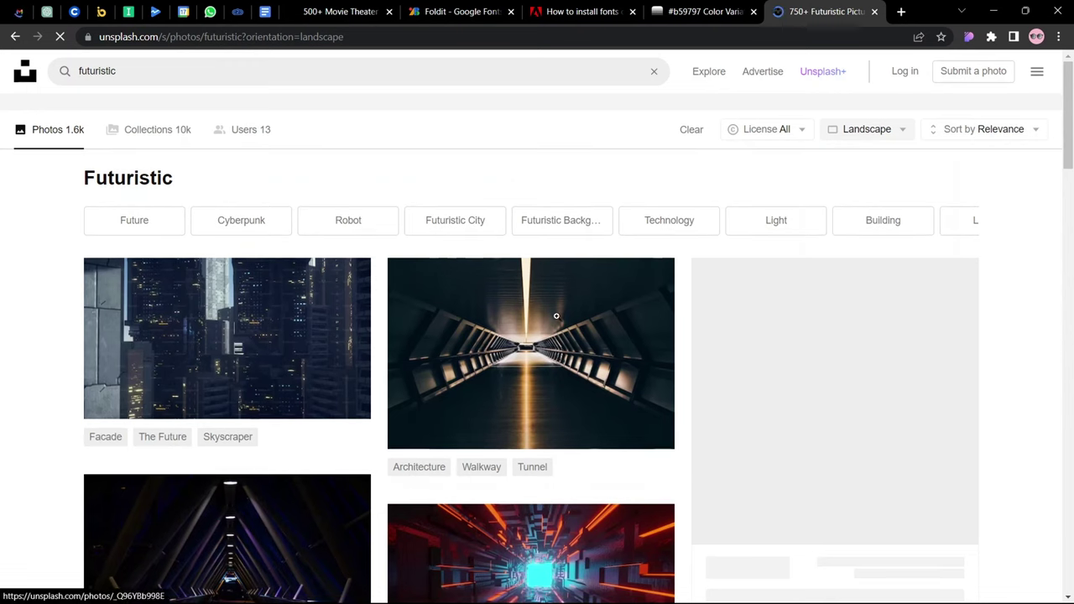
Search Unsplash for "Movie theater" photos.
left_click(447, 74)
type("Mov")
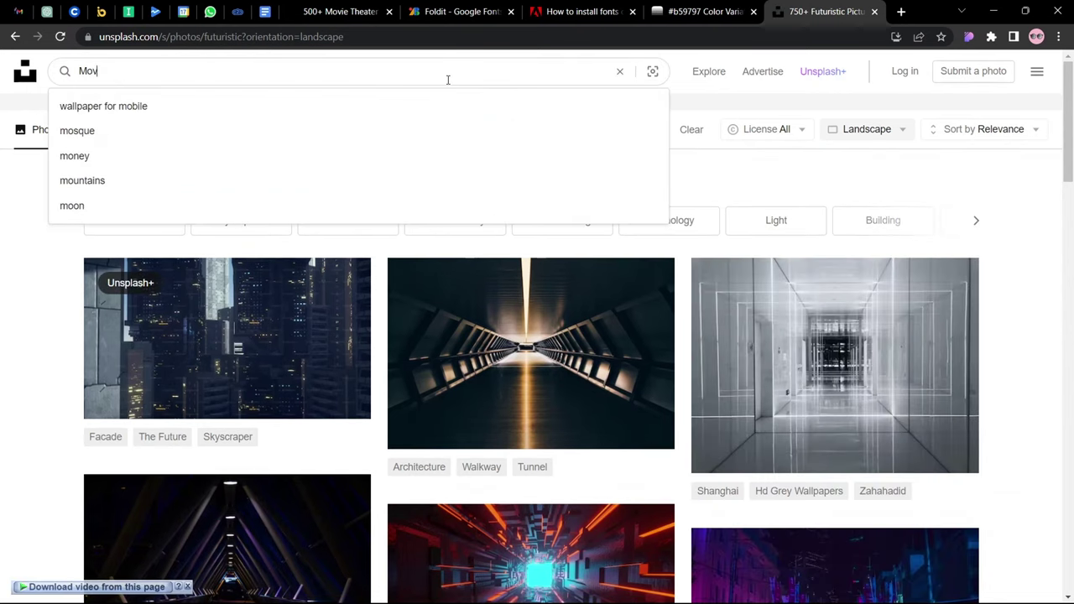
type("ie theat")
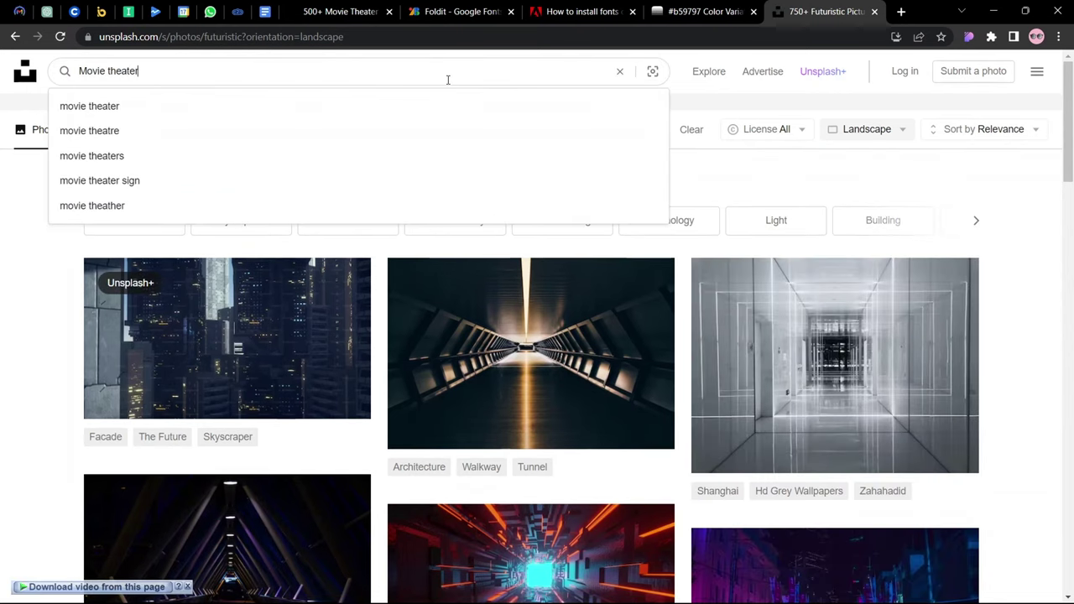
type("er")
key("Return")
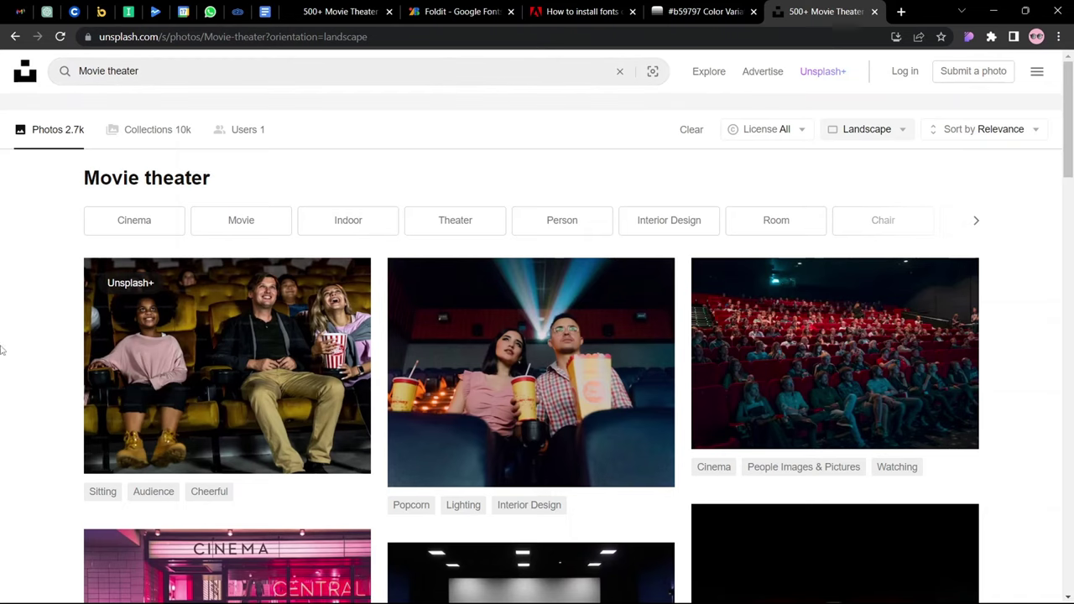
Browse the movie theater photos for a banner image and open the one of the couple with popcorn and drinks.
scroll(24, 412, "down", 3)
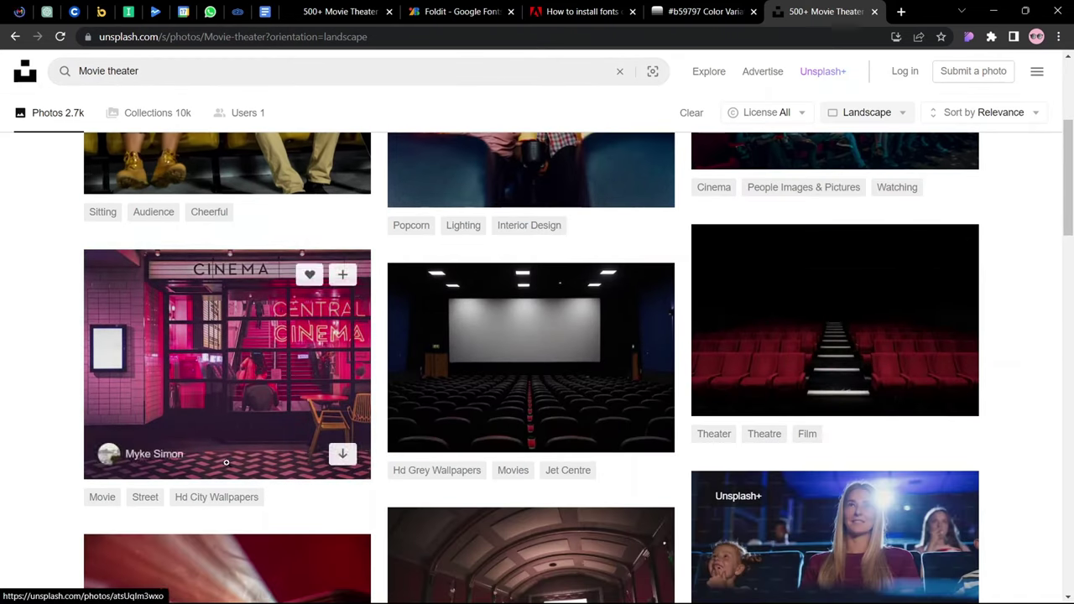
scroll(226, 462, "down", 3)
scroll(226, 462, "up", 3)
scroll(15, 371, "down", 8)
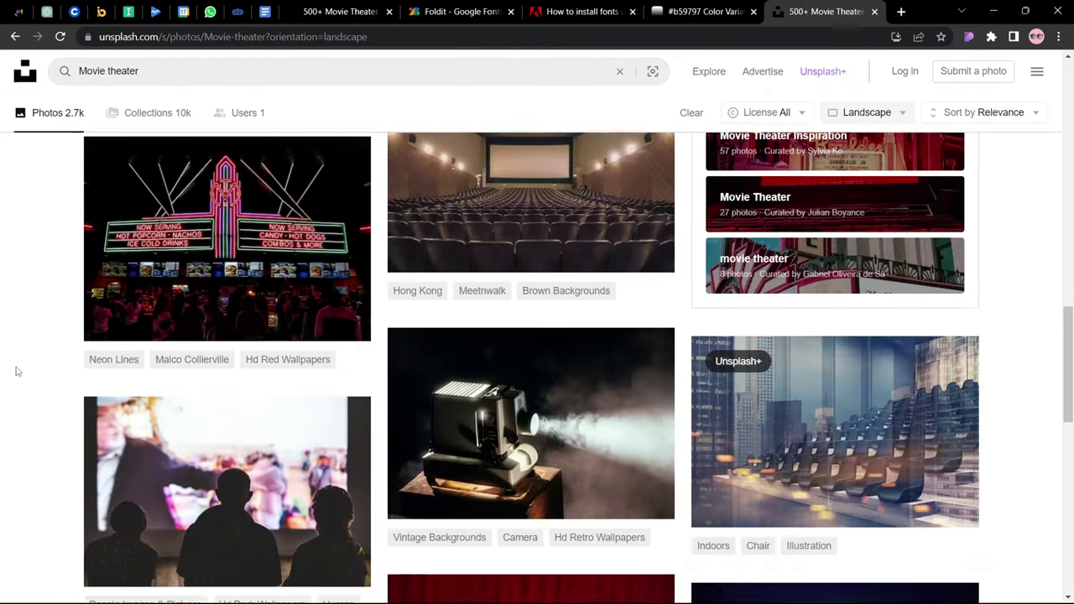
scroll(15, 371, "down", 8)
scroll(15, 370, "up", 15)
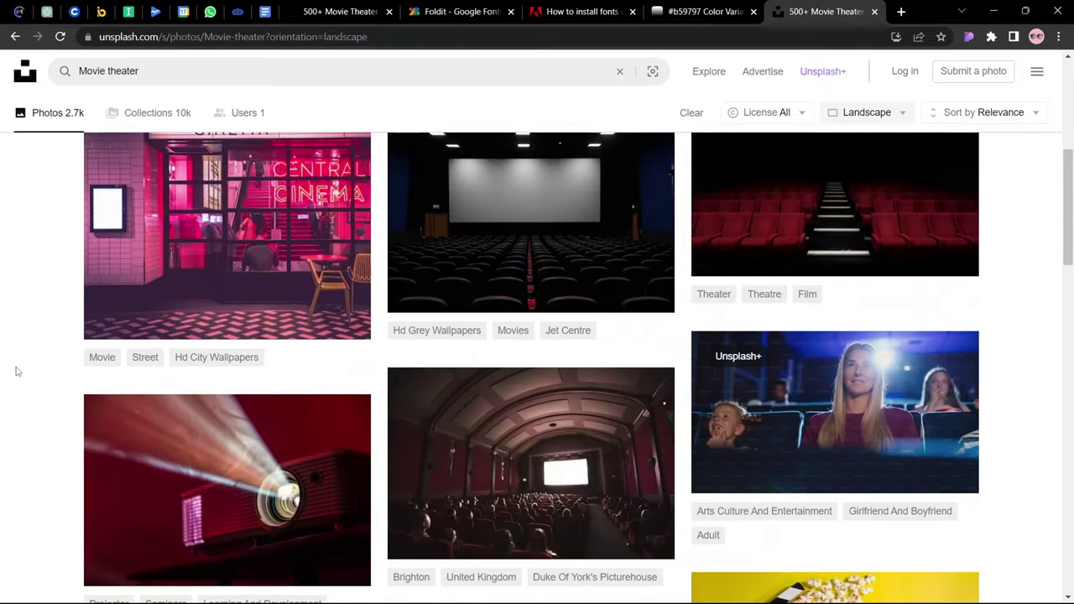
scroll(403, 415, "up", 5)
left_click(403, 415)
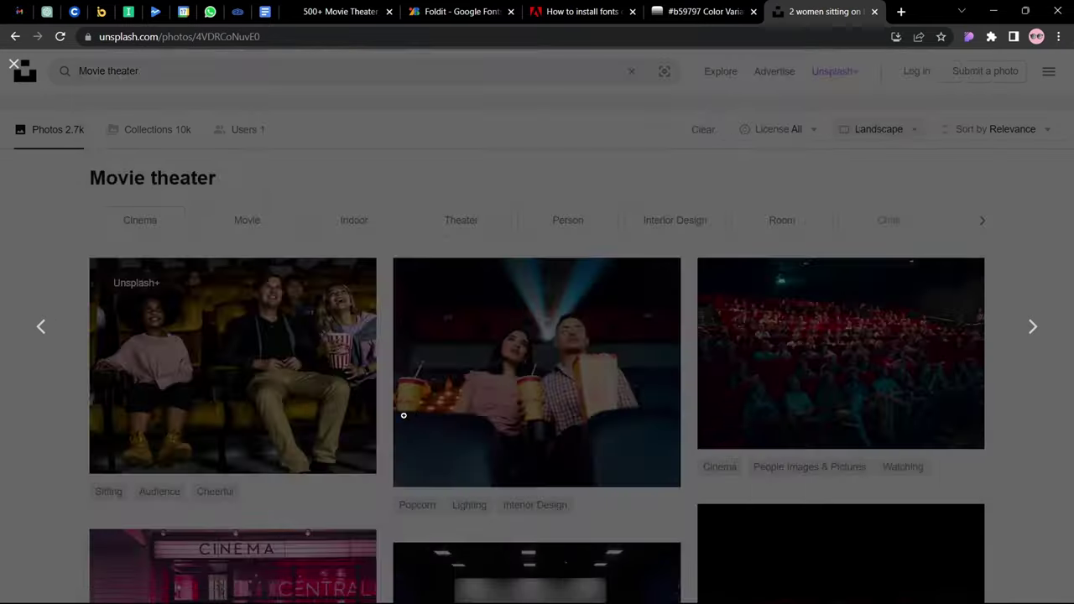
Browse the related photos, open the one of the audience in red cinema seats, and compare it with the neighboring photo.
scroll(402, 415, "down", 10)
scroll(217, 421, "down", 2)
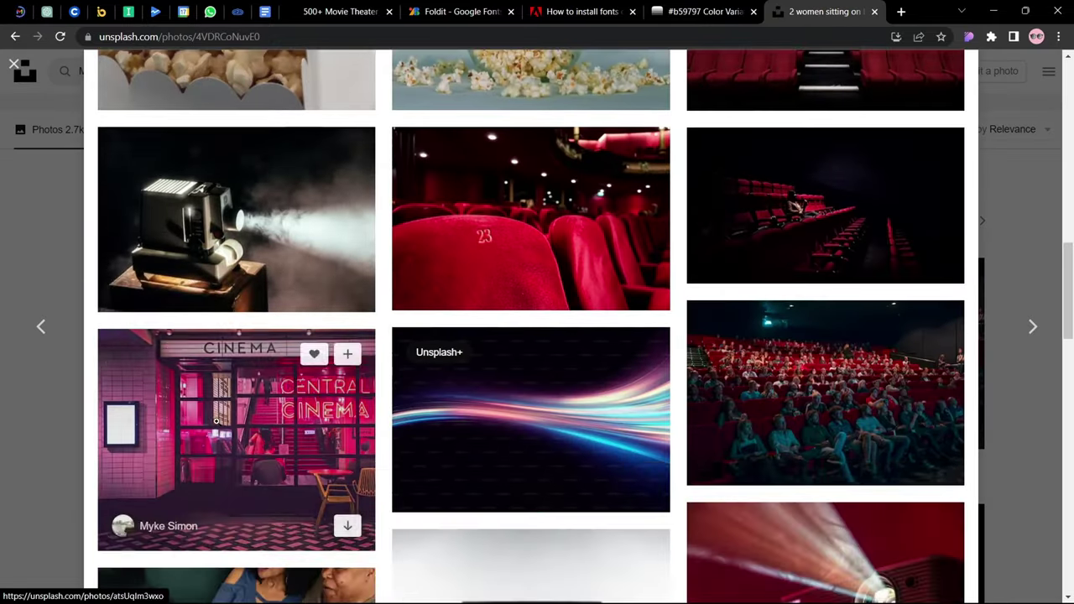
scroll(216, 421, "down", 8)
scroll(681, 454, "up", 10)
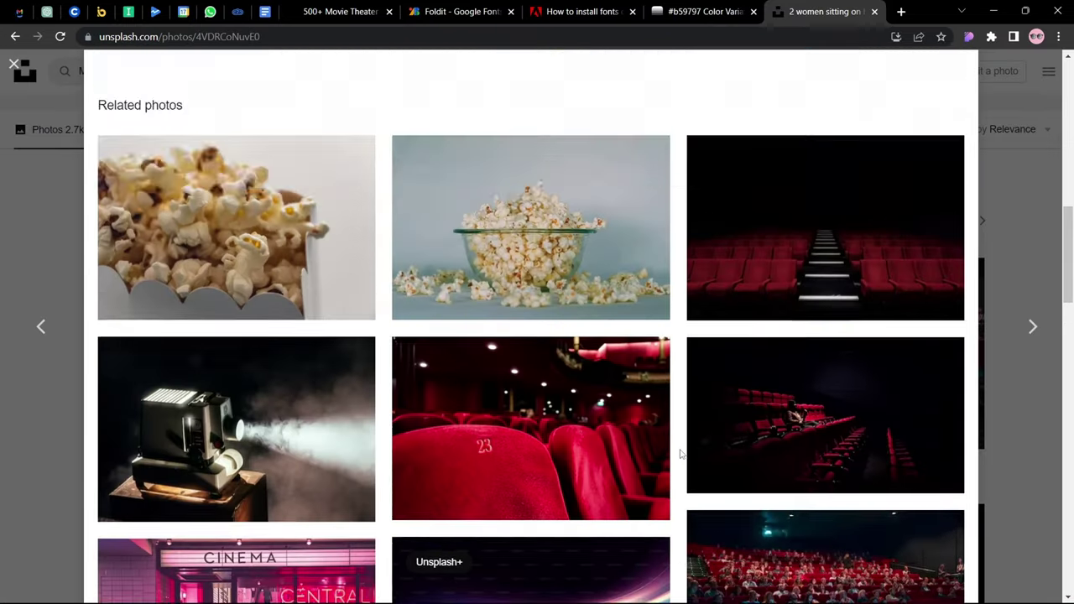
scroll(822, 377, "down", 3)
left_click(822, 378)
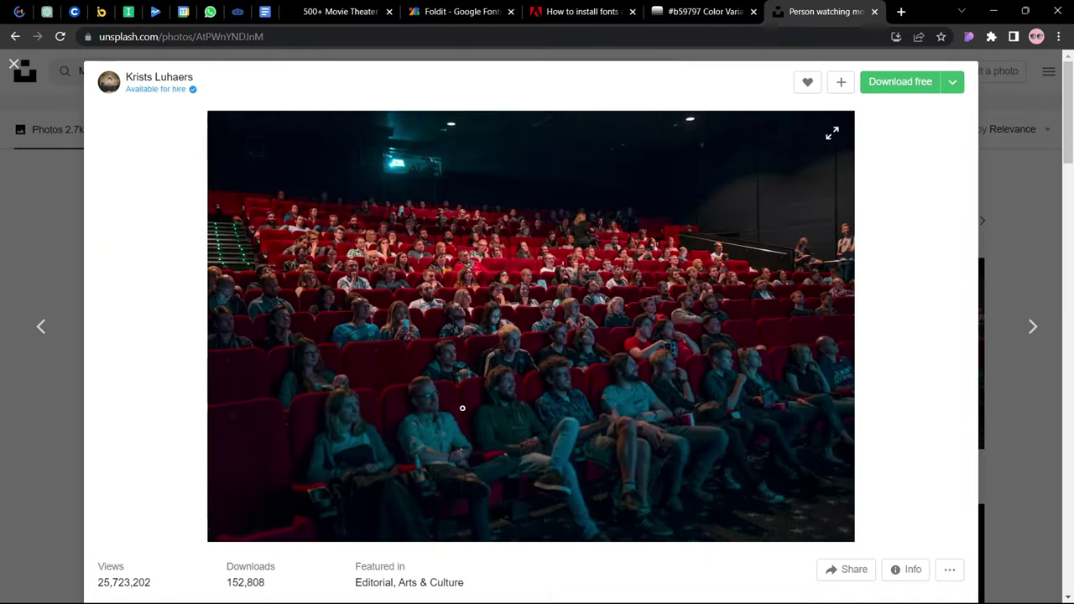
left_click(46, 336)
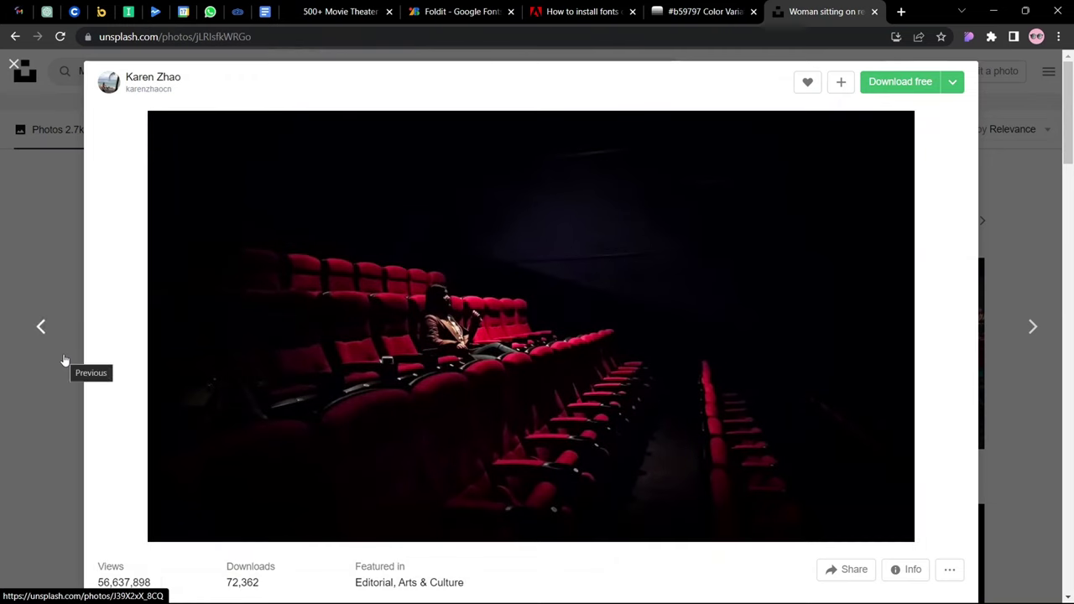
left_click(1019, 342)
Download the cinema audience photo into the Stock\images folder on drive D as "movie theater".
left_click(897, 82)
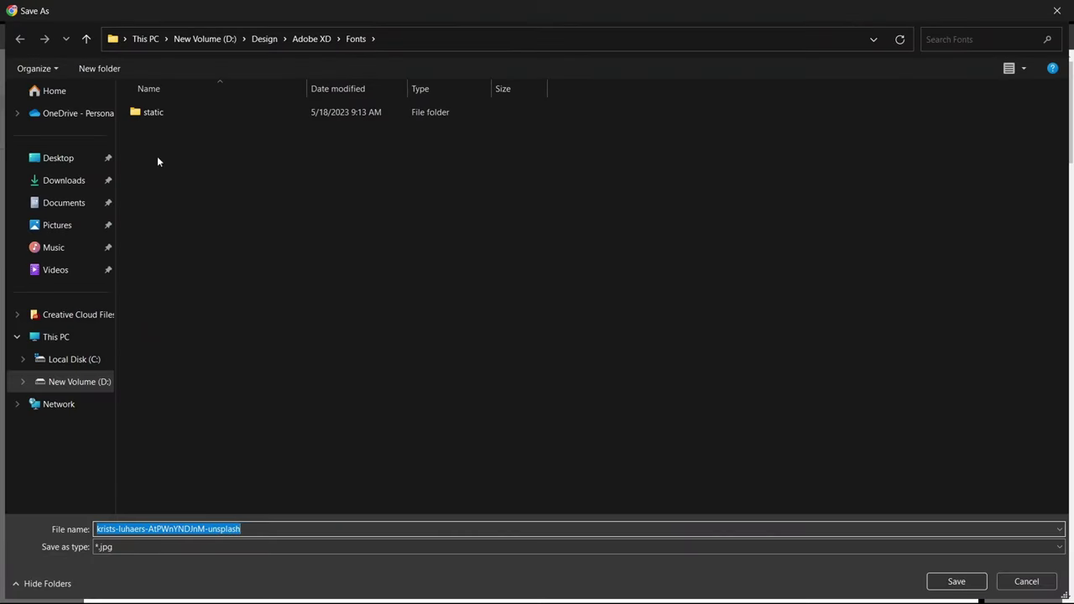
key("alt+Up")
key("alt+Up")
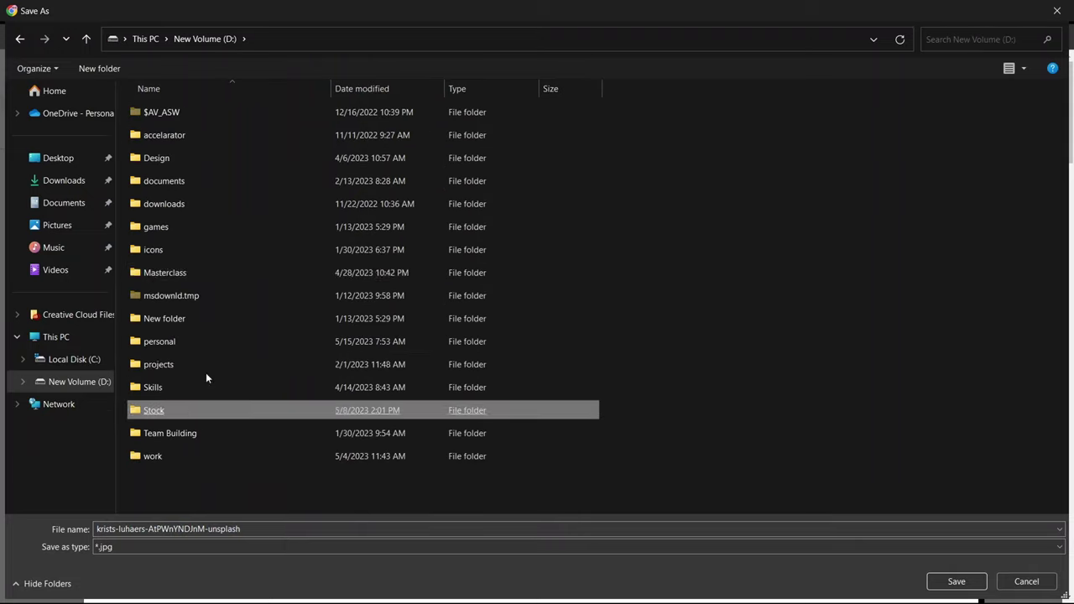
key("Return")
key("Return")
left_click(305, 528)
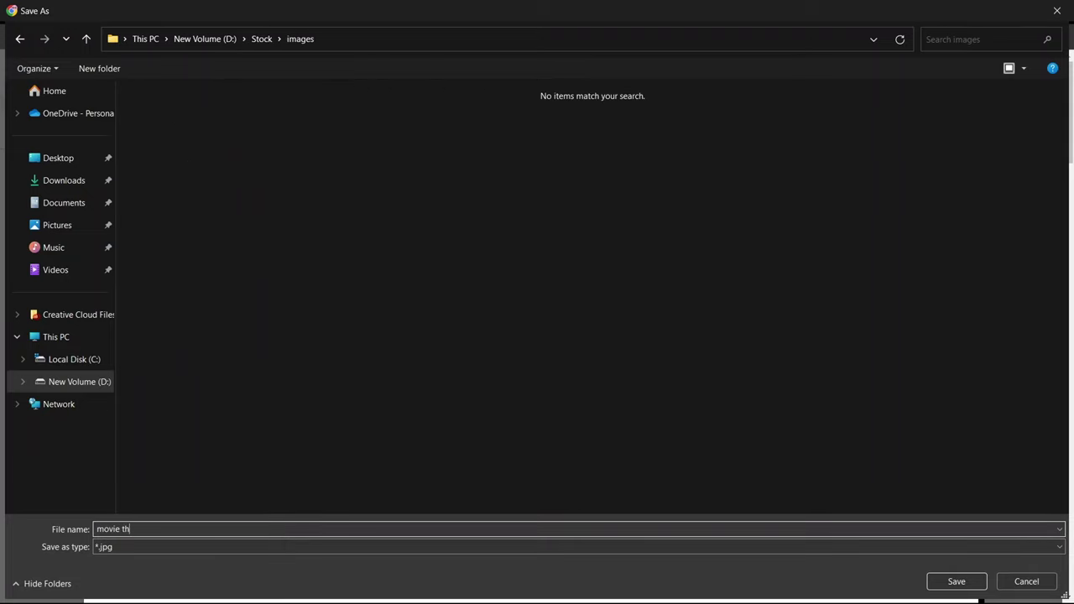
key("Return")
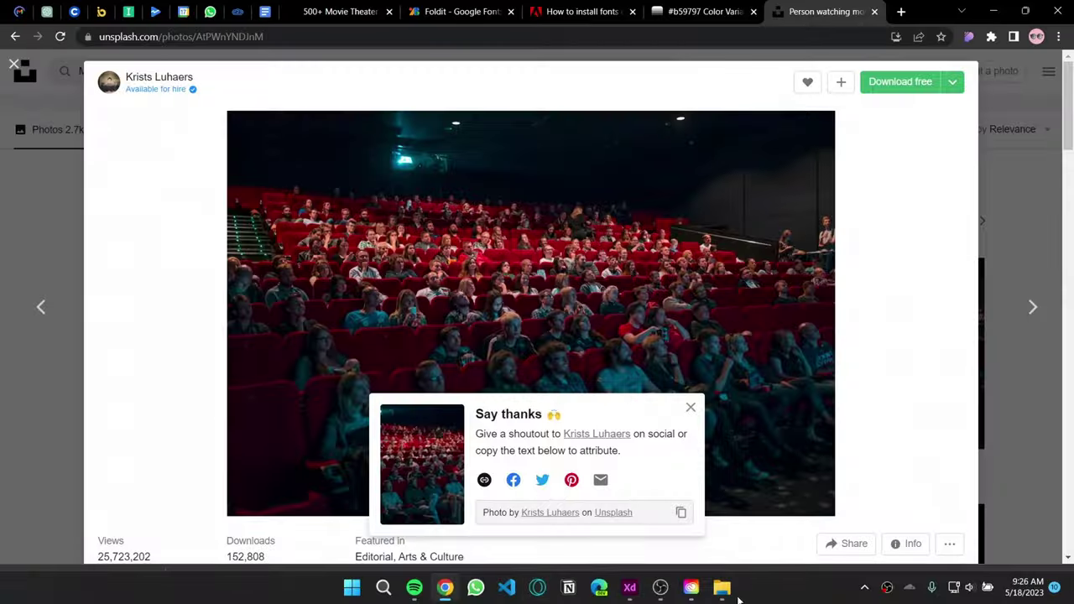
Open the Stock\images folder in File Explorer as a smaller window over the Adobe XD design.
left_click(722, 589)
left_click(192, 11)
left_click(115, 397)
double_click(180, 293)
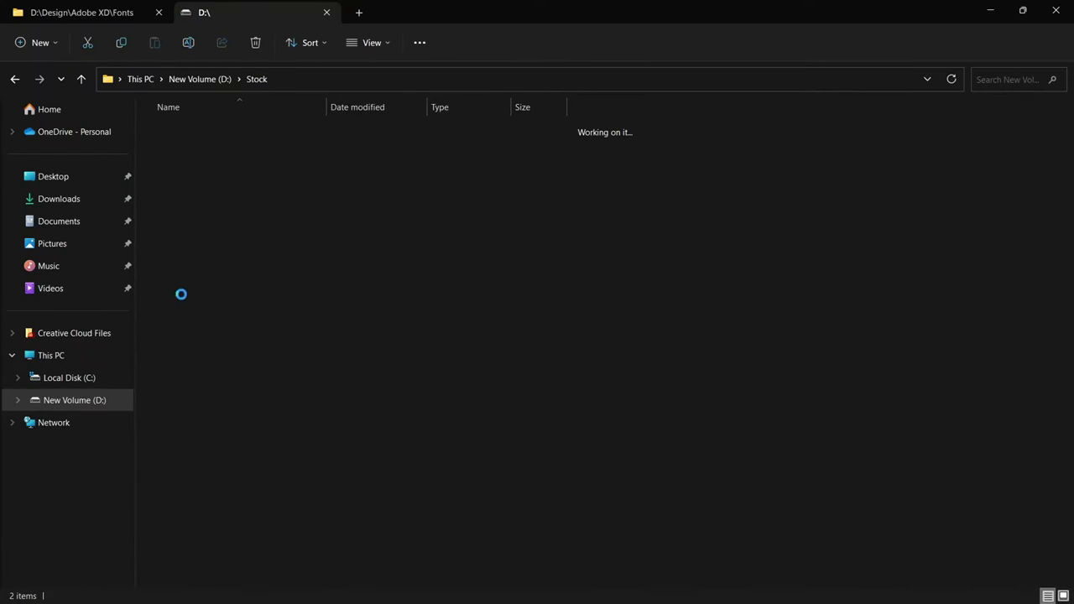
left_click(1022, 10)
left_click(993, 11)
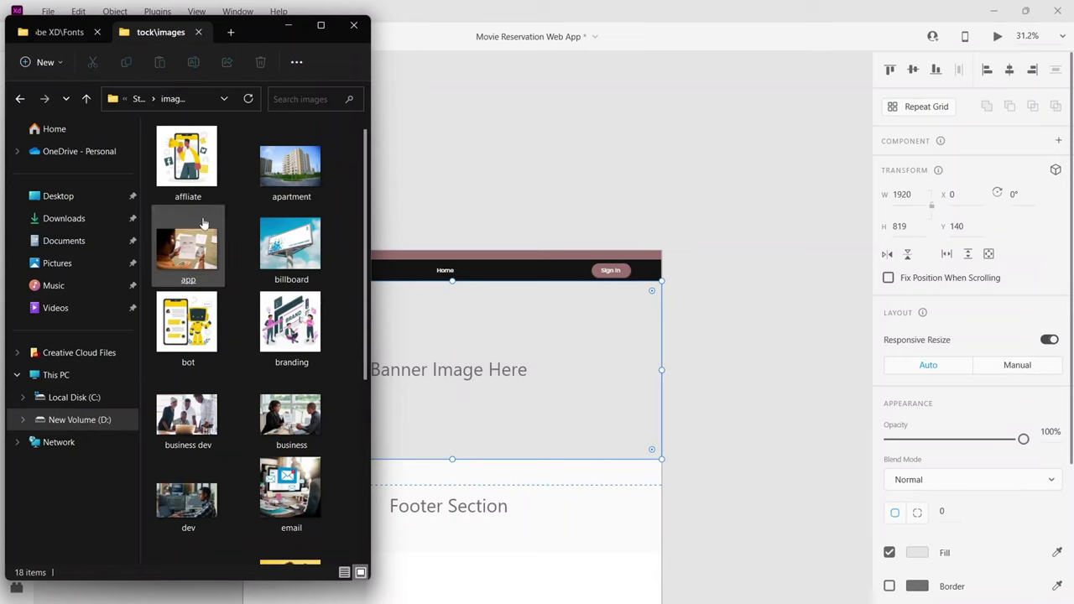
Fill the banner rectangle on Landing Page – 2 with the "movie theater" image from the folder.
scroll(252, 398, "down", 3)
left_click(259, 406)
left_click_drag(188, 362, 541, 424)
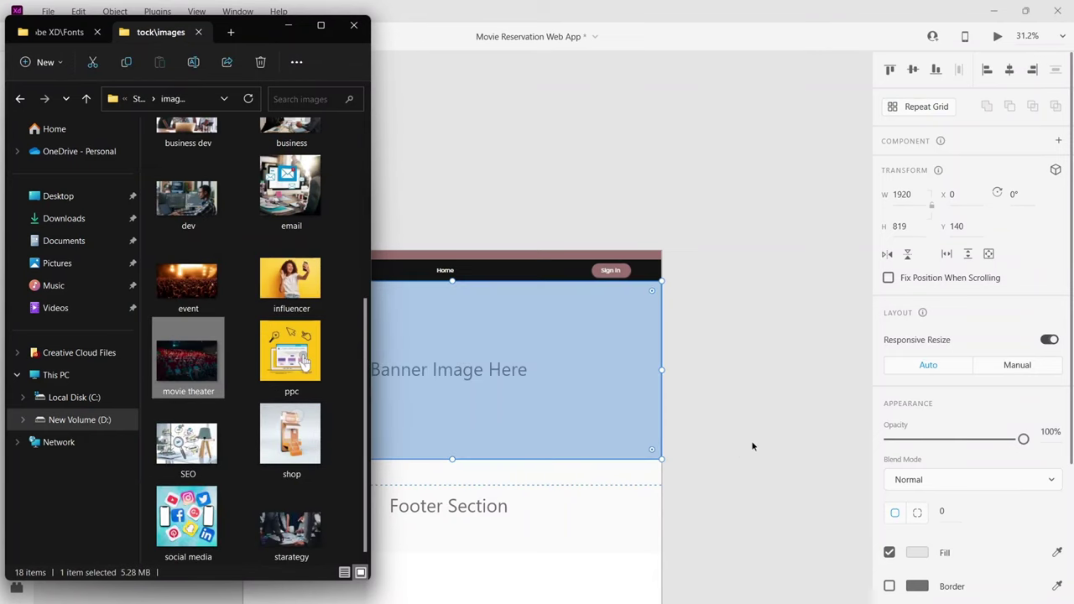
left_click(762, 442)
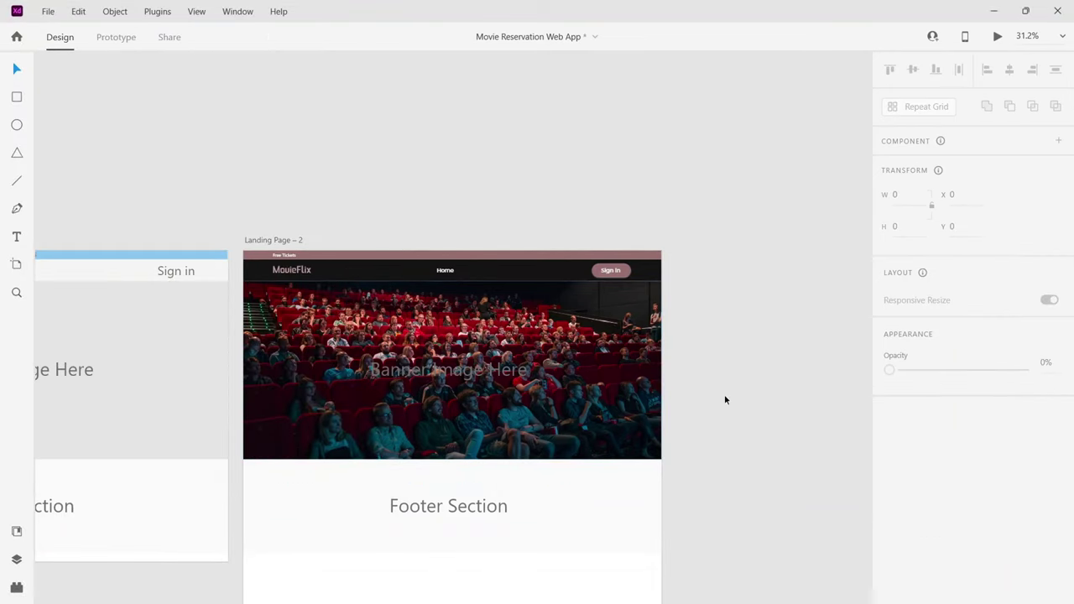
Replace the "Banner Image Here" placeholder on Landing Page – 2 with the start of a heading, "Rese".
left_click(542, 411)
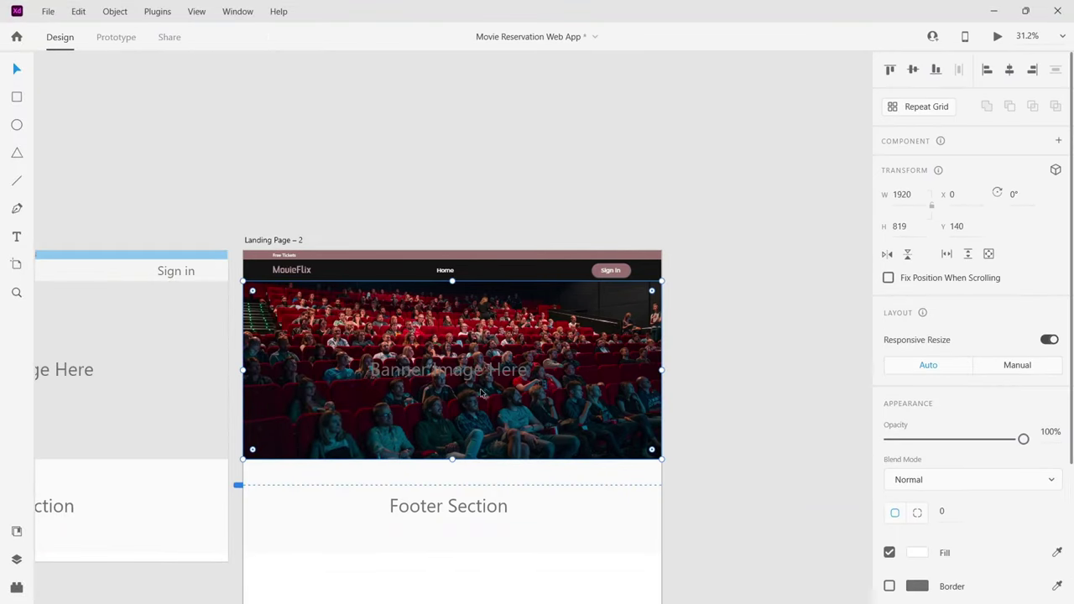
double_click(504, 380)
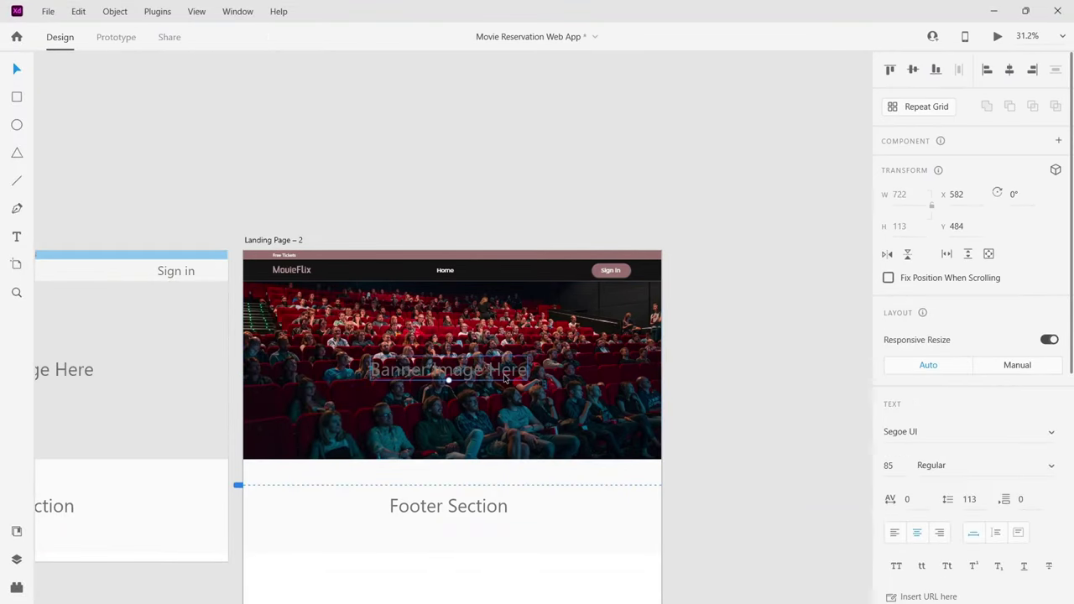
double_click(504, 380)
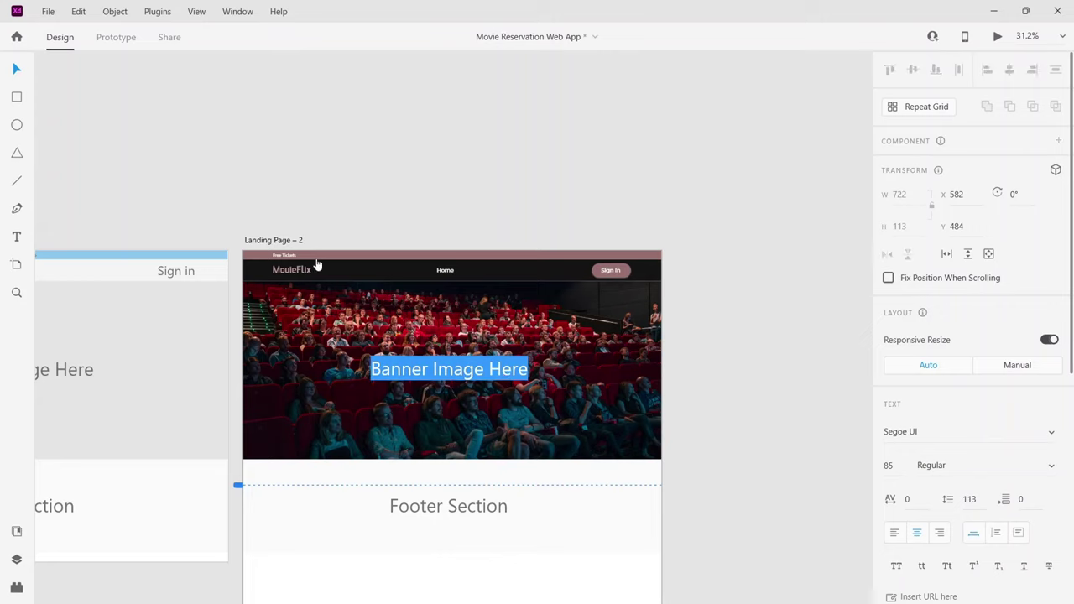
key("Escape")
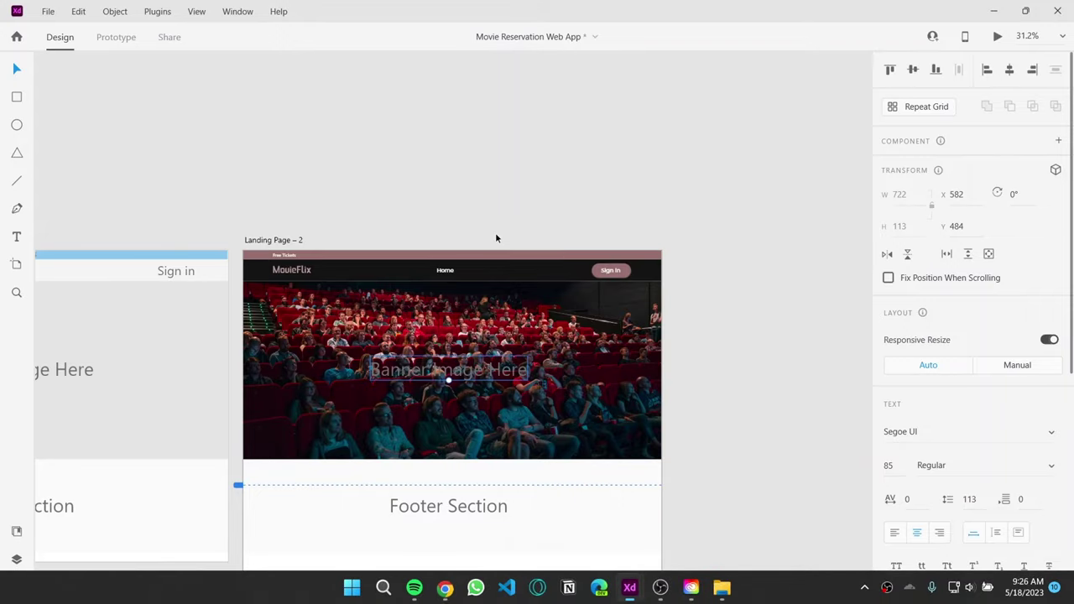
double_click(476, 380)
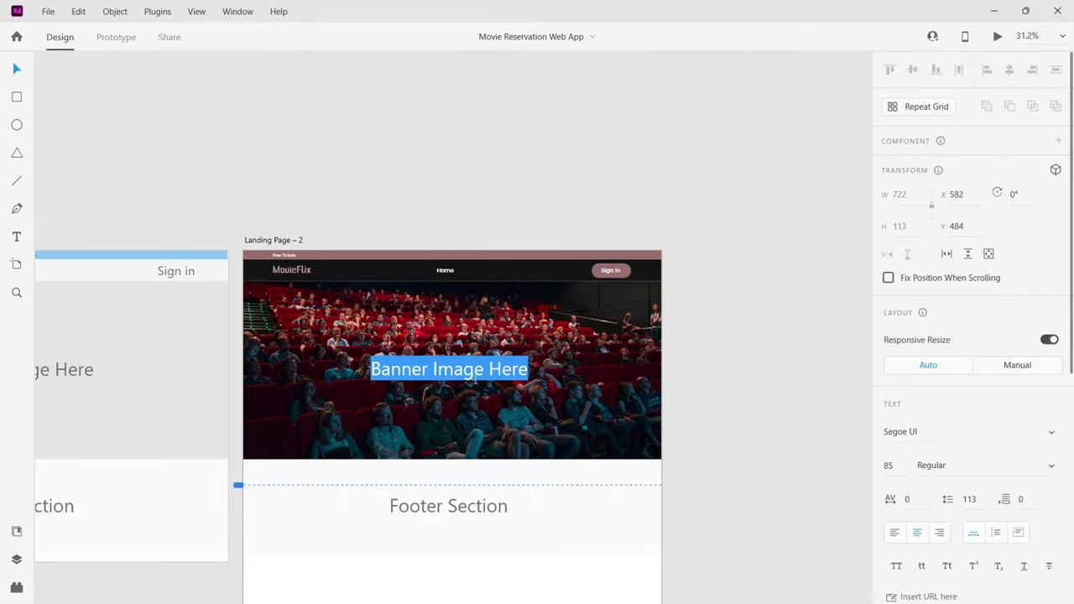
type("Resea")
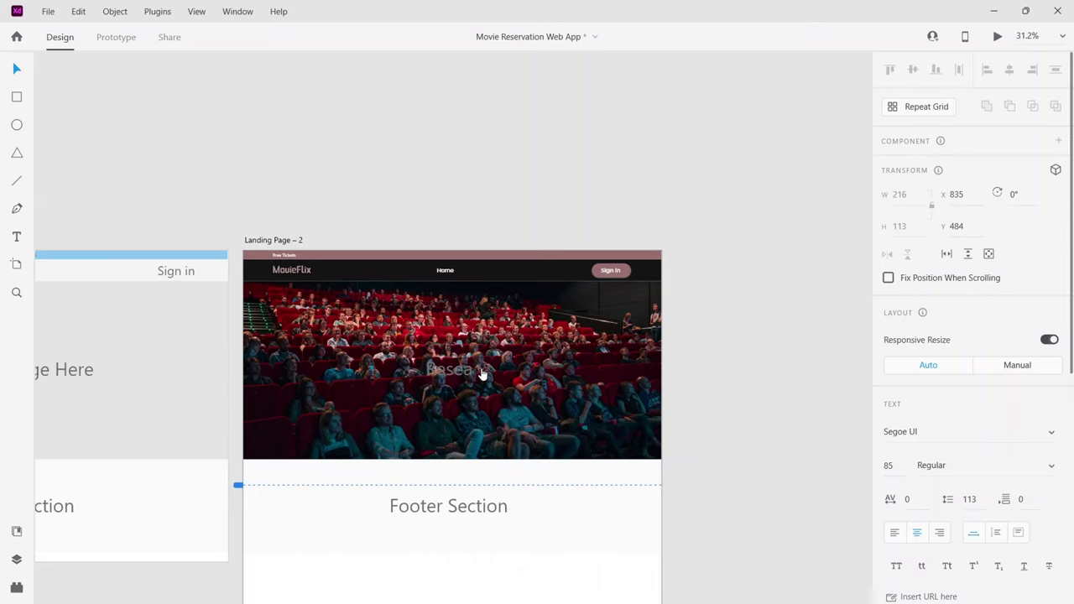
key("BackSpace")
key("Escape")
Complete the first word of the banner heading as "Reserve".
scroll(750, 434, "left", 5)
scroll(751, 433, "down", 5)
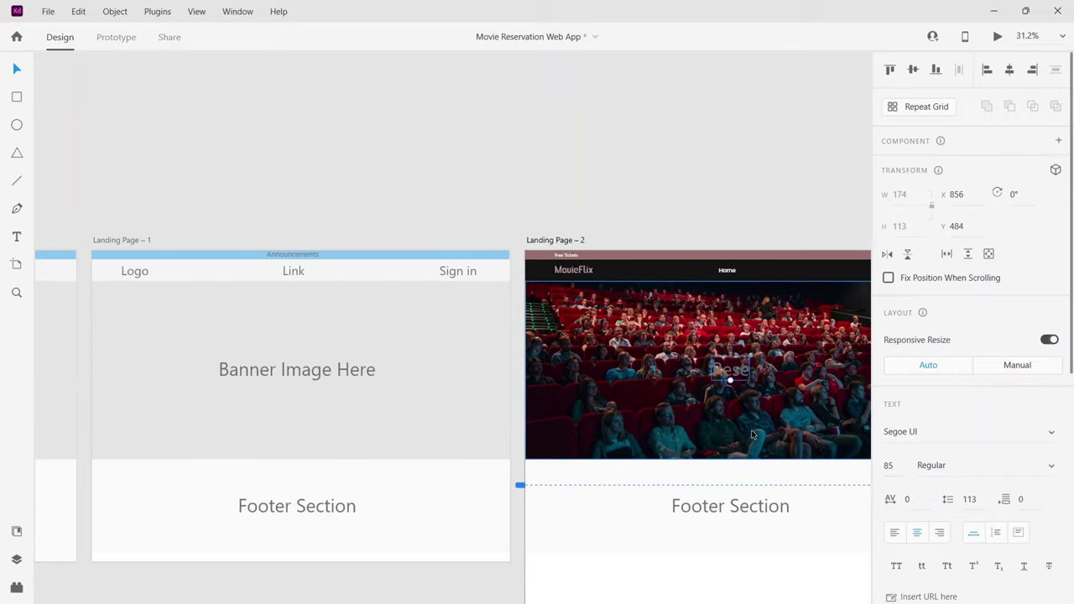
scroll(751, 433, "right", 2)
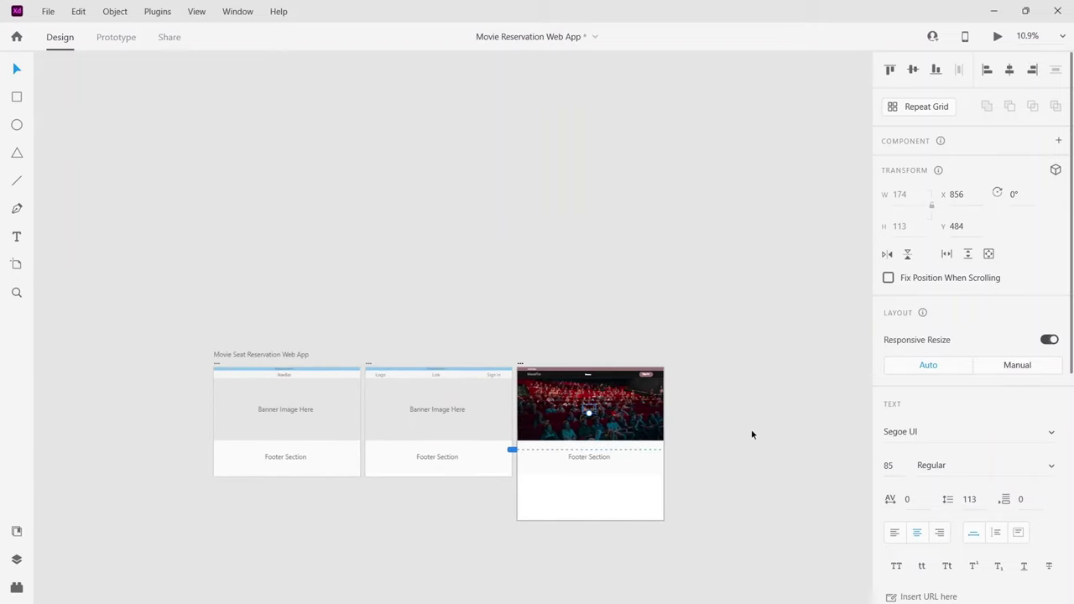
scroll(751, 434, "up", 5)
scroll(751, 433, "left", 3)
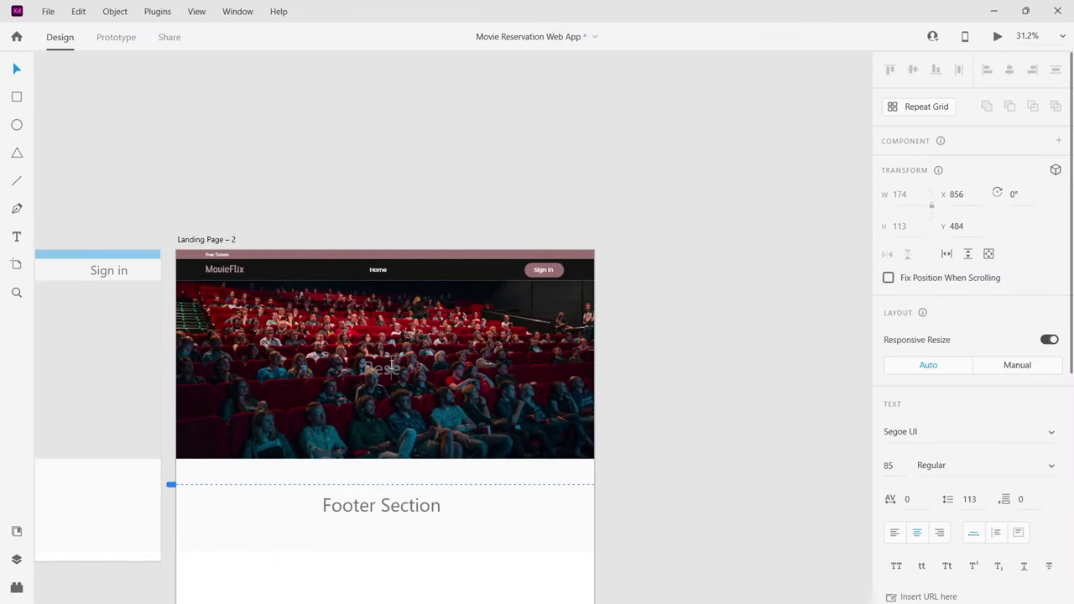
double_click(391, 369)
type("Reserve")
right_click(388, 375)
key("Escape")
key("BackSpace")
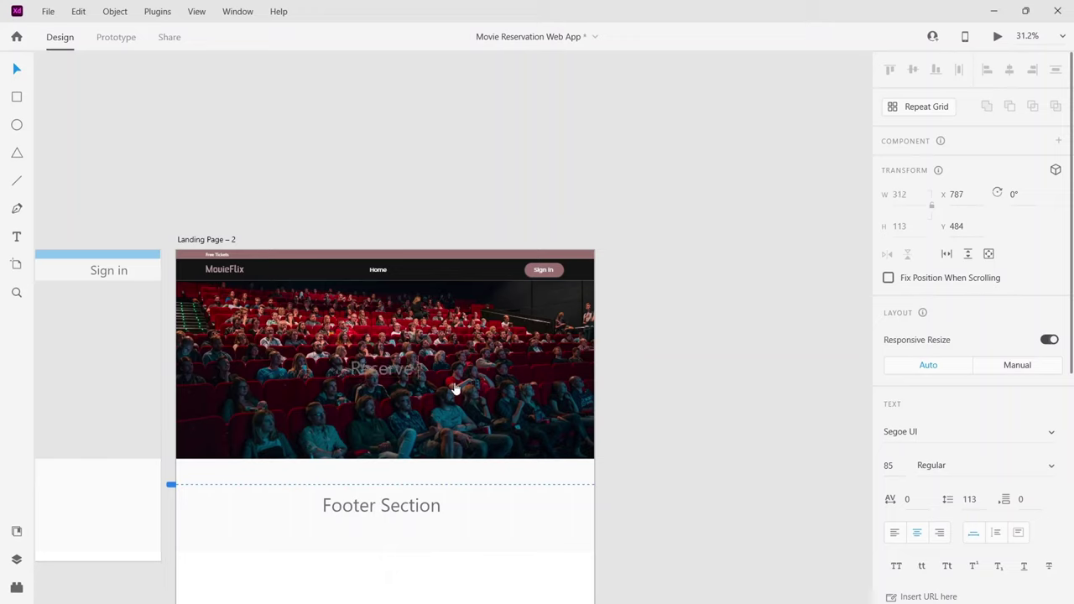
type("Seats")
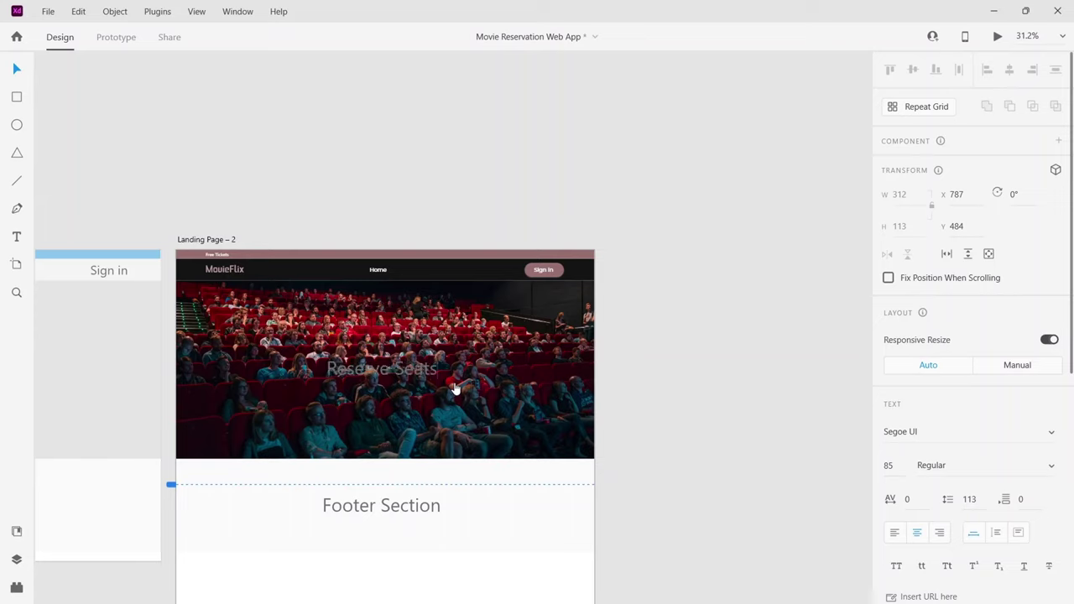
key("BackSpace")
key("BackSpace")
key("BackSpace")
key("BackSpace")
key("BackSpace")
key("BackSpace")
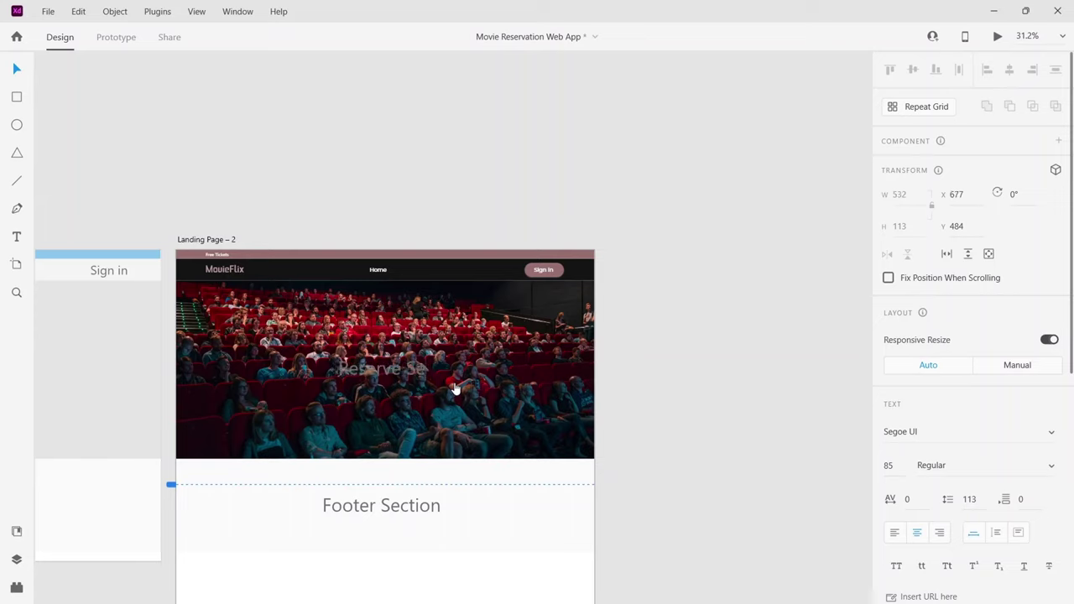
Extend the banner heading to read "Reserve Your Seat Today".
type("Your")
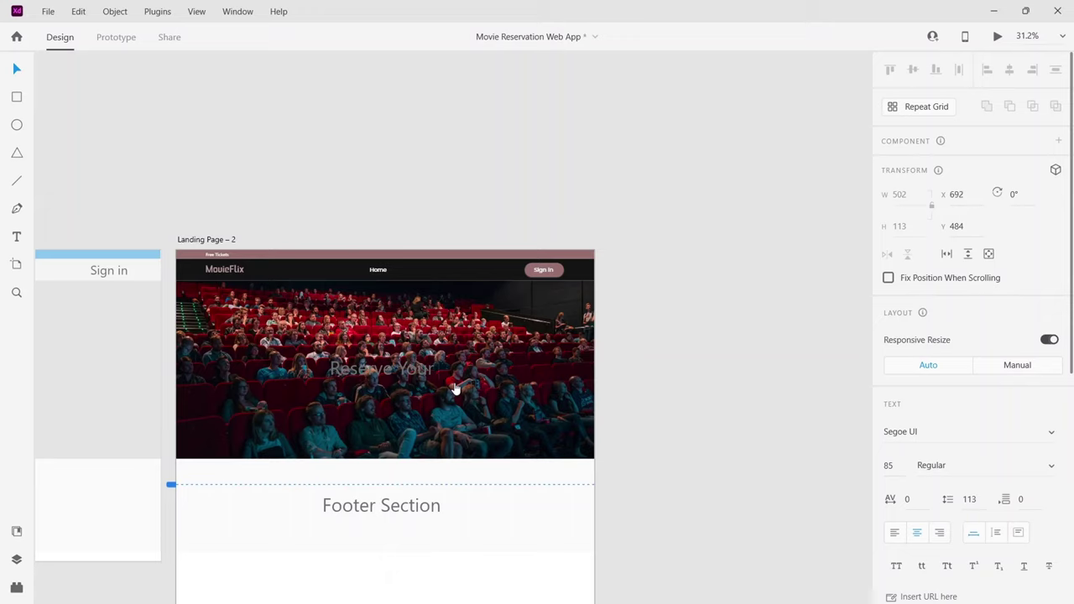
type(" Seat")
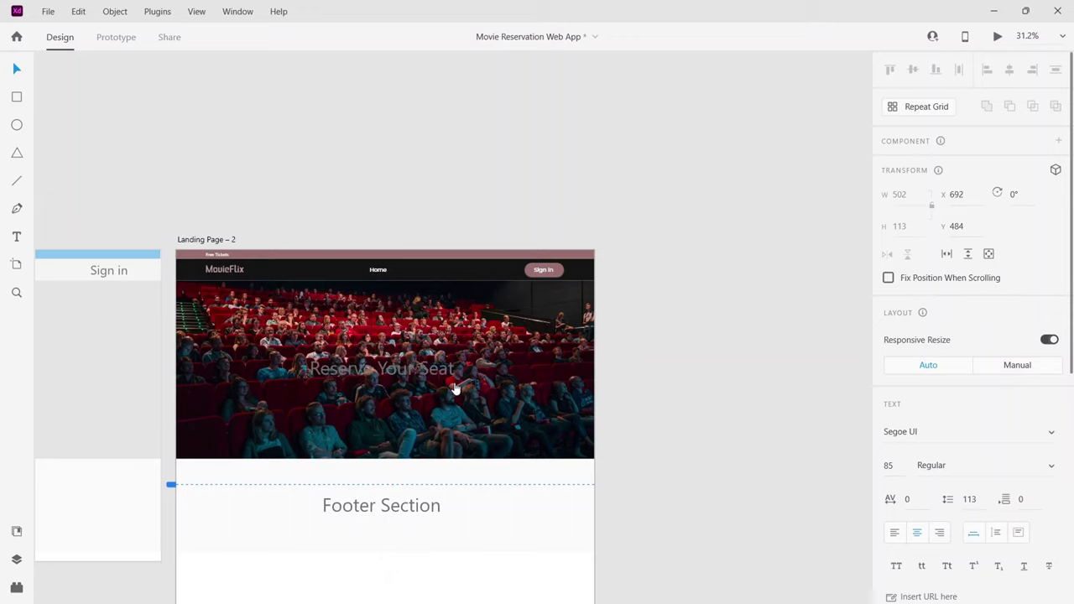
type(" Today")
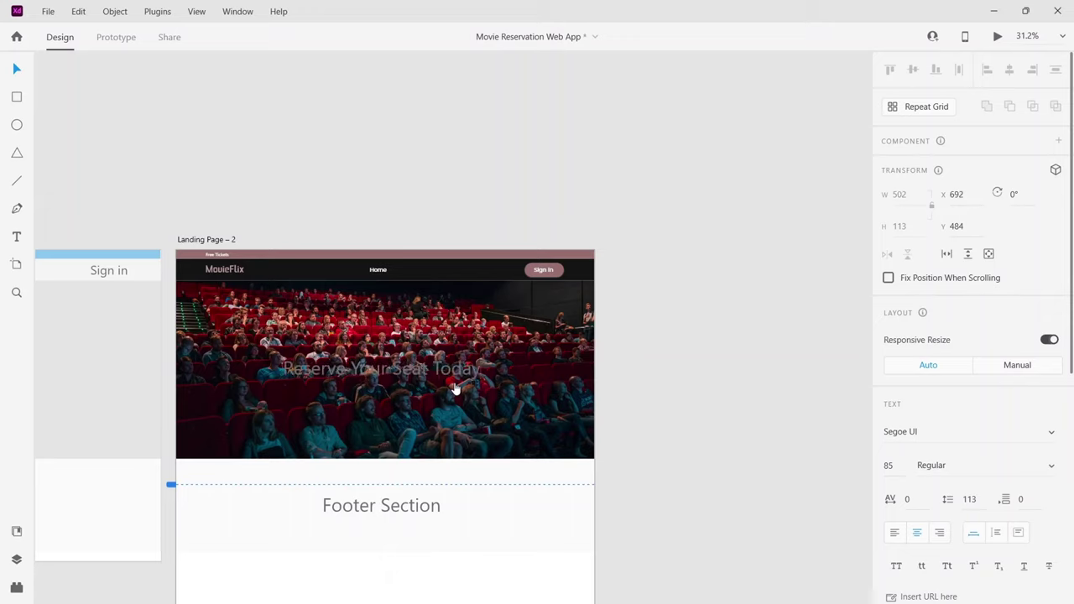
key("Escape")
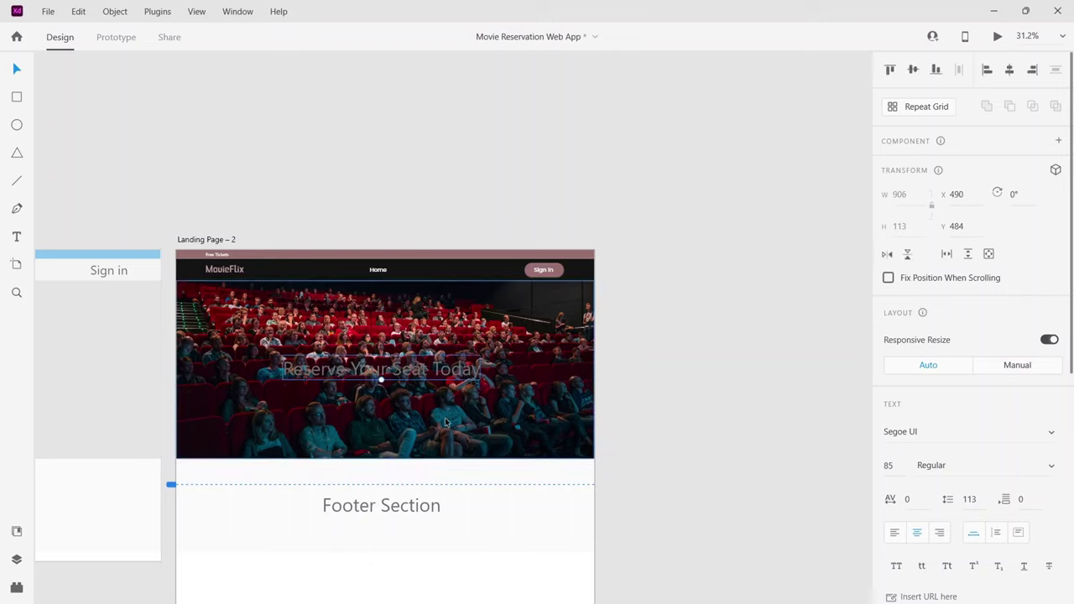
Set the font of the banner heading to Foldit.
scroll(964, 388, "down", 2)
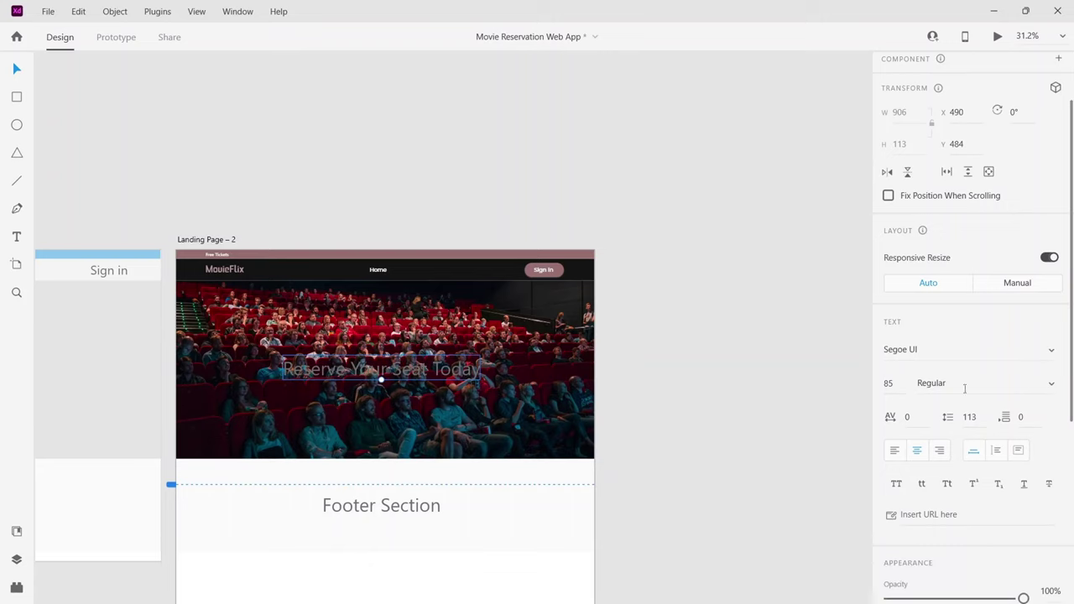
left_click(971, 351)
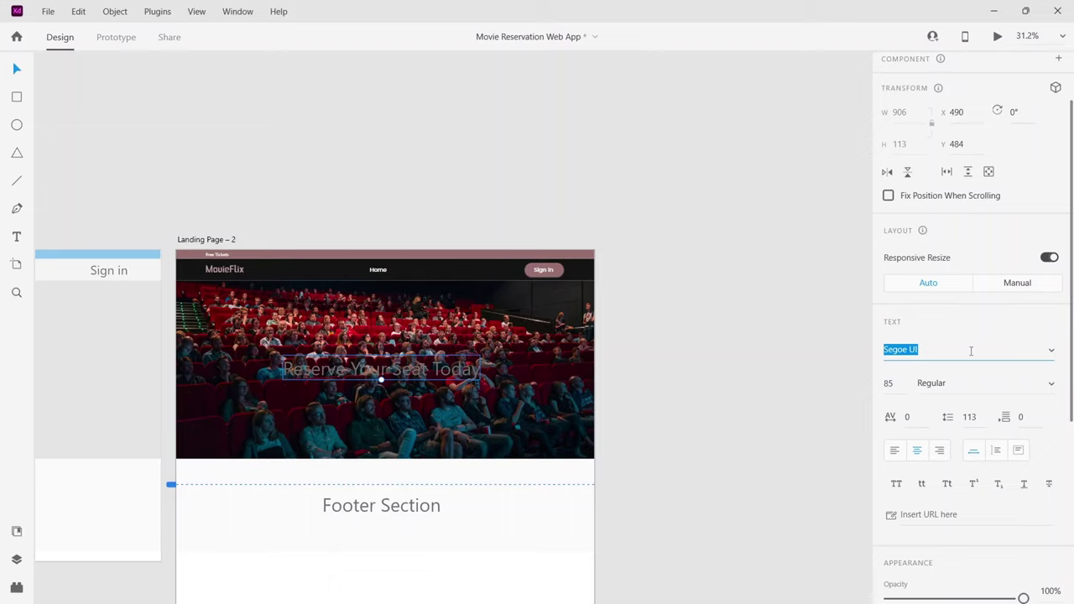
type("Fff")
left_click(1053, 359)
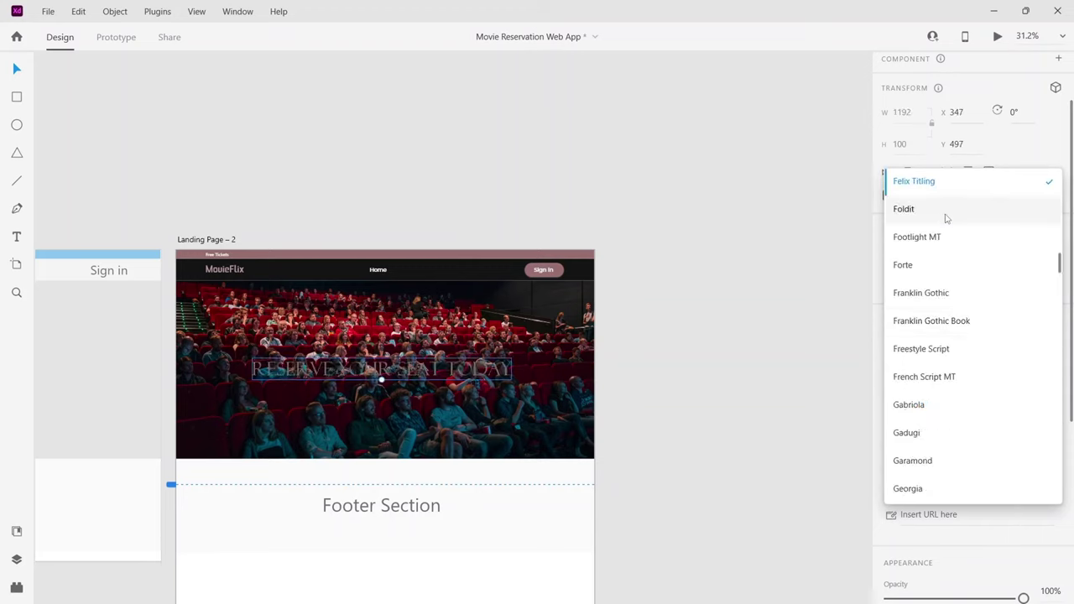
left_click(945, 213)
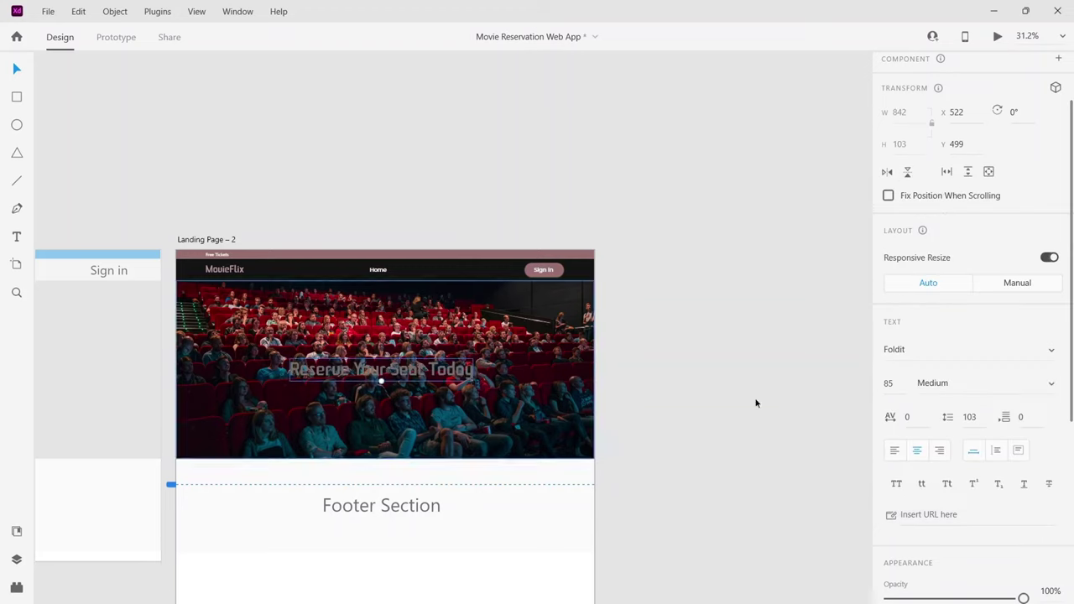
Fill the banner heading with the saved off-white swatch and move it up to about Y 360, keeping it horizontally centered.
scroll(925, 499, "down", 4)
left_click(917, 514)
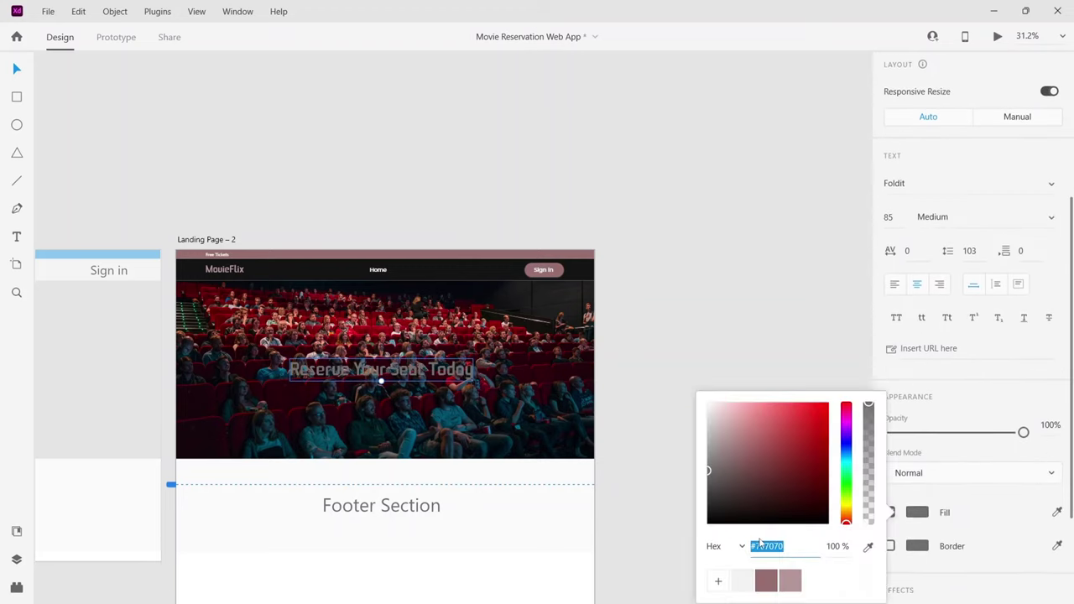
left_click(742, 580)
left_click(692, 327)
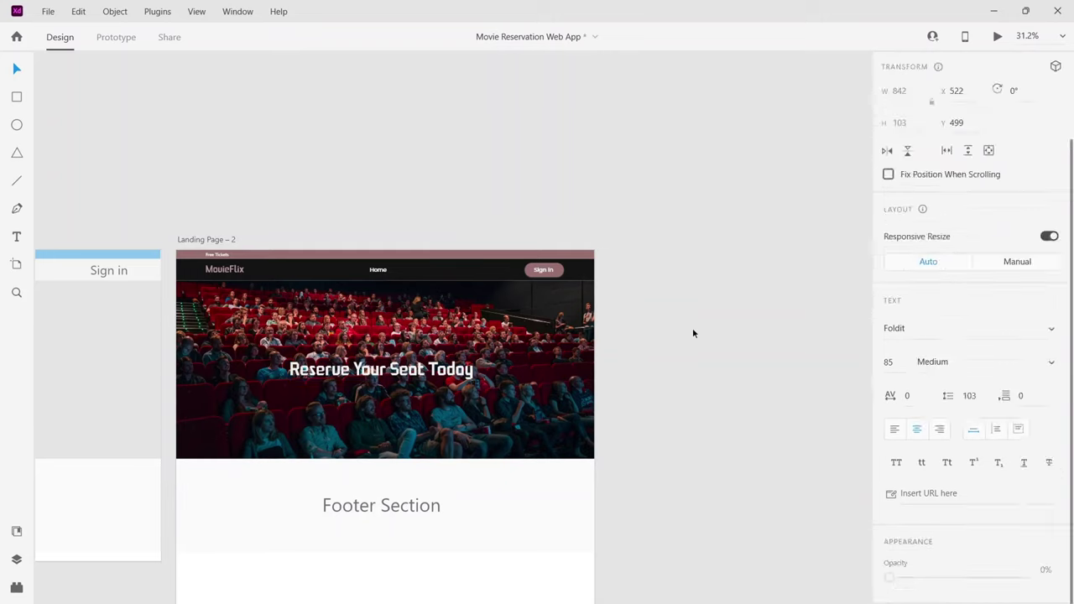
left_click_drag(402, 370, 401, 338)
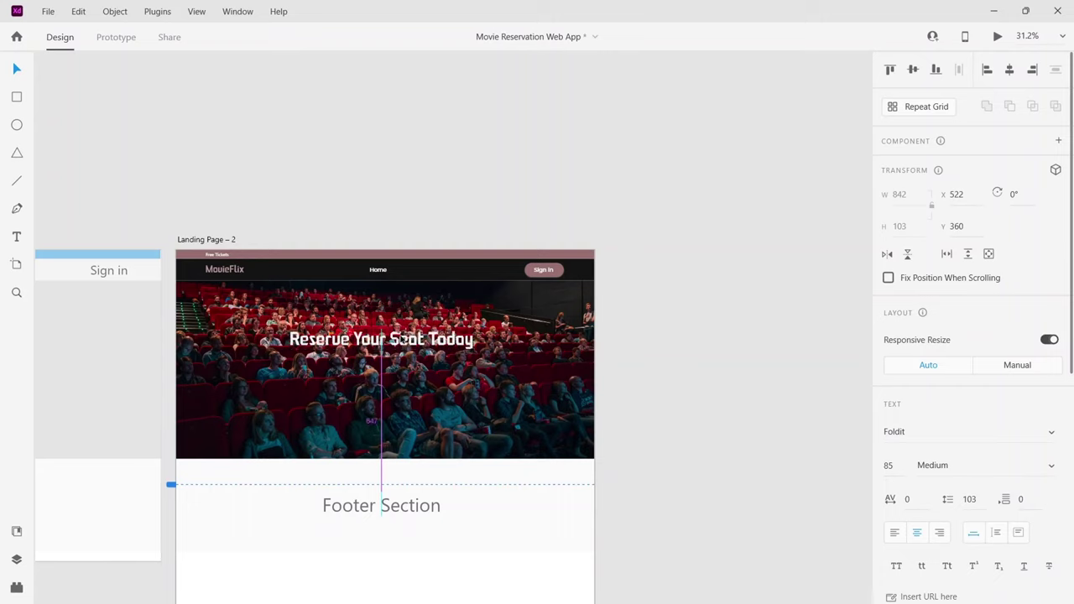
Try to move the banner photo down to about Y 163 on the landing page.
left_click(559, 357)
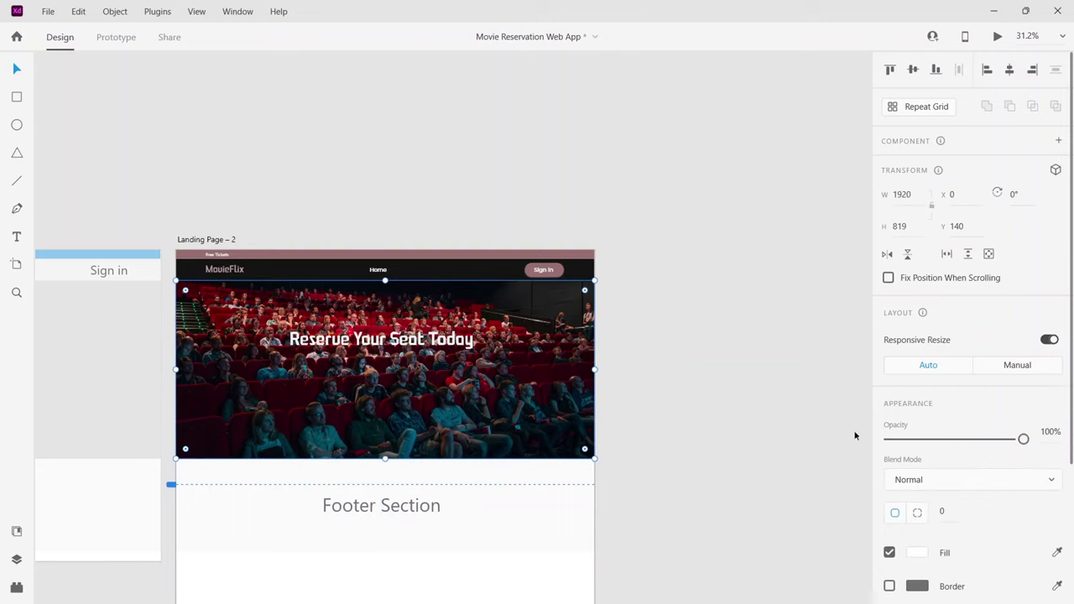
scroll(854, 436, "down", 1)
scroll(447, 374, "down", 1)
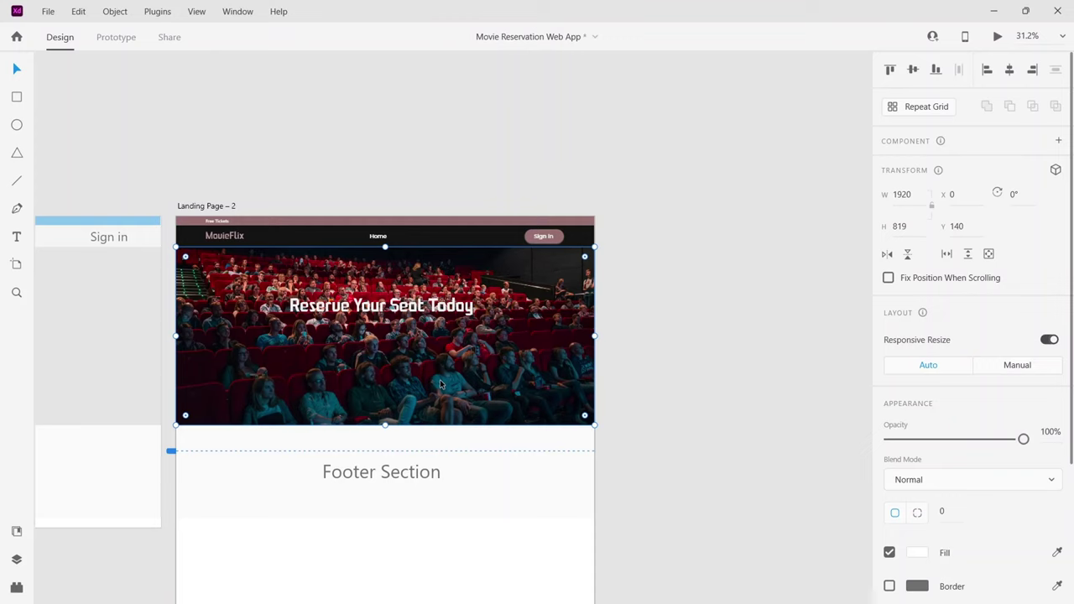
left_click_drag(439, 384, 458, 400)
left_click_drag(524, 375, 518, 375)
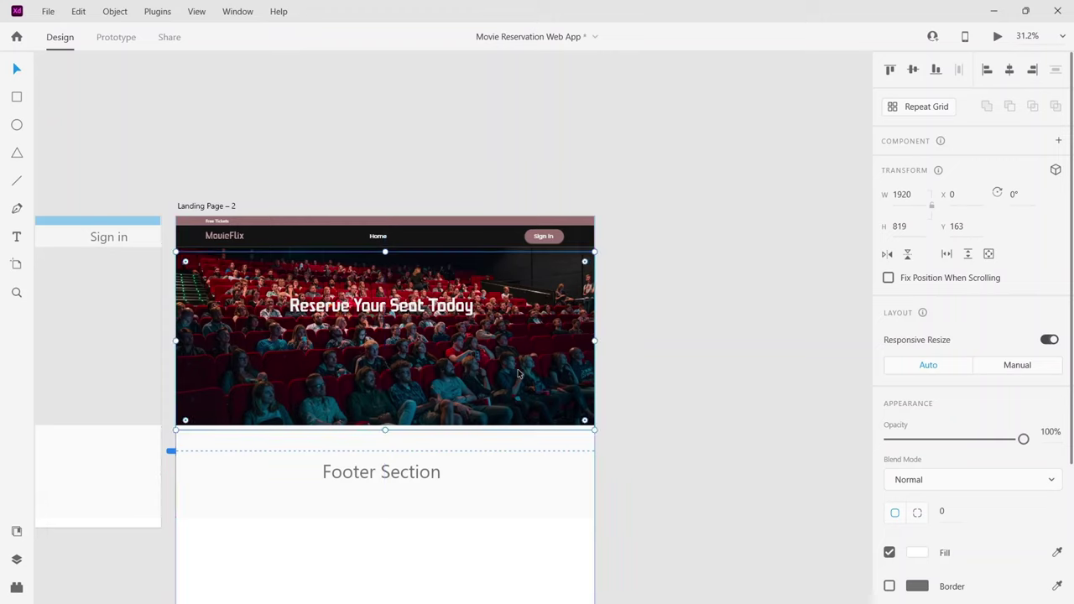
key("shift+Right")
key("shift+Right")
key("ctrl+z")
left_click(682, 397)
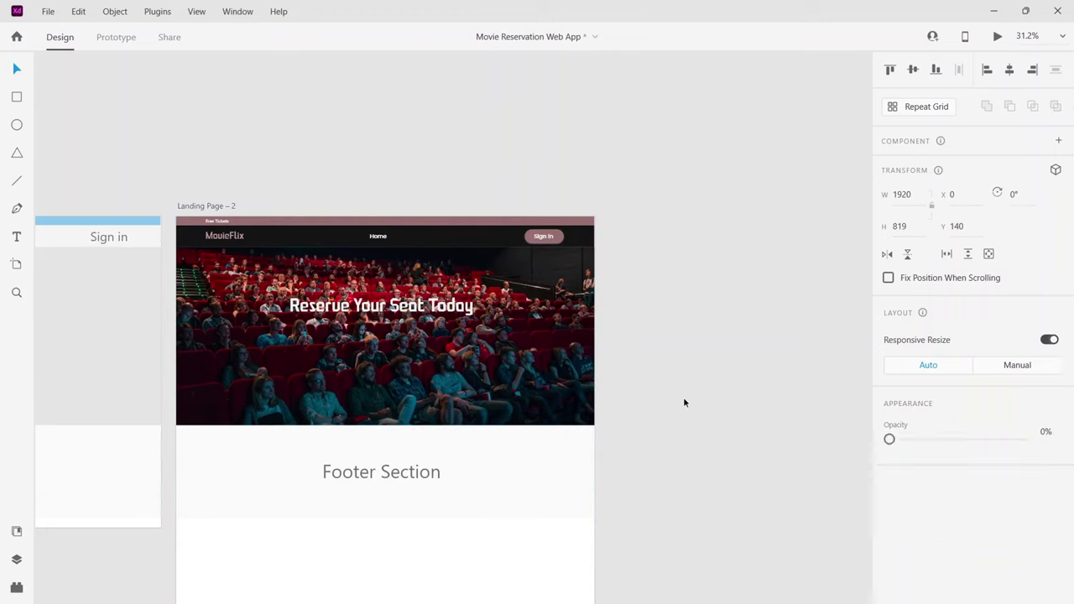
Try to nudge the banner photo up to Y 137, under the navigation bar.
left_click_drag(673, 377, 585, 358)
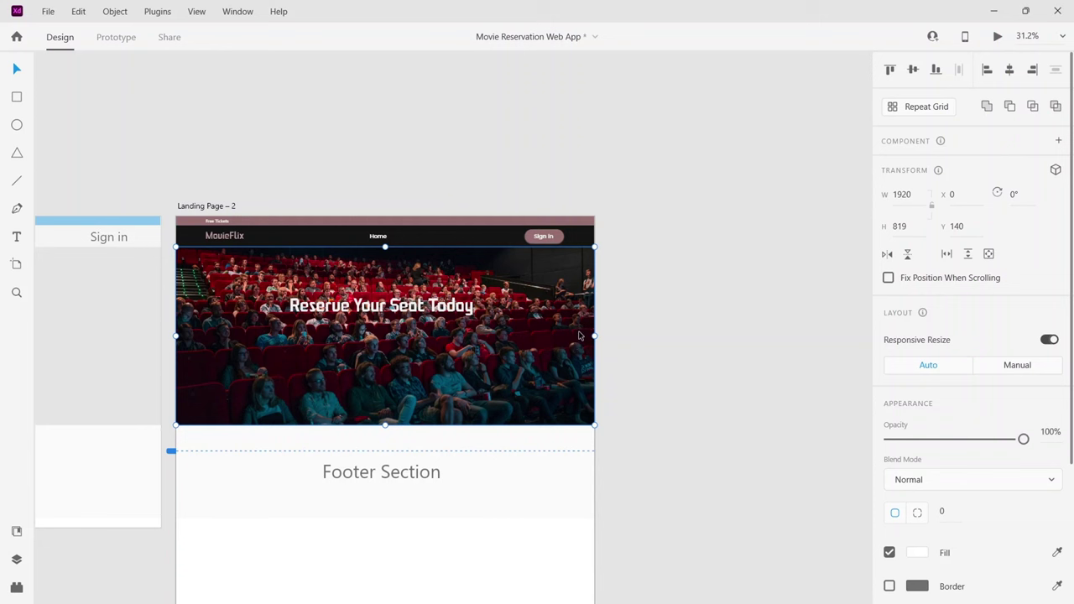
scroll(506, 293, "up", 8, "ctrl")
scroll(506, 294, "up", 2)
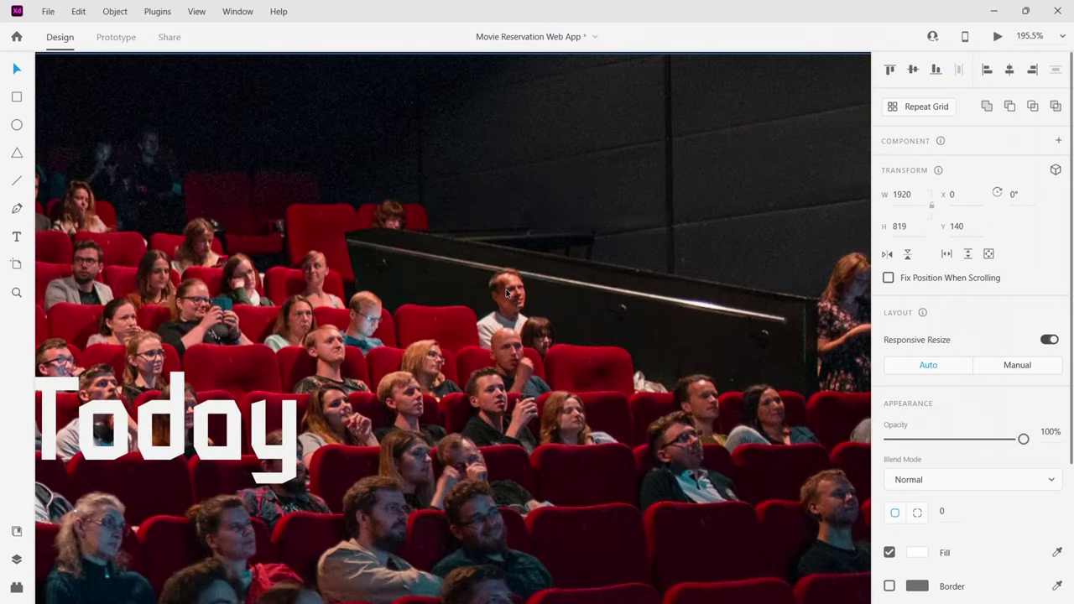
scroll(506, 293, "up", 1)
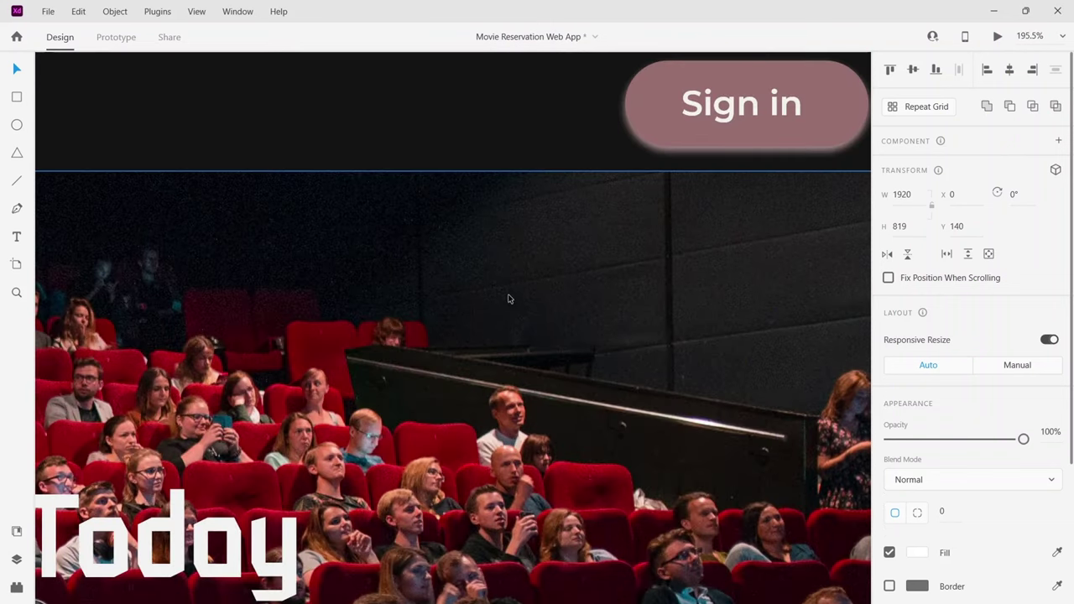
left_click_drag(508, 299, 507, 296)
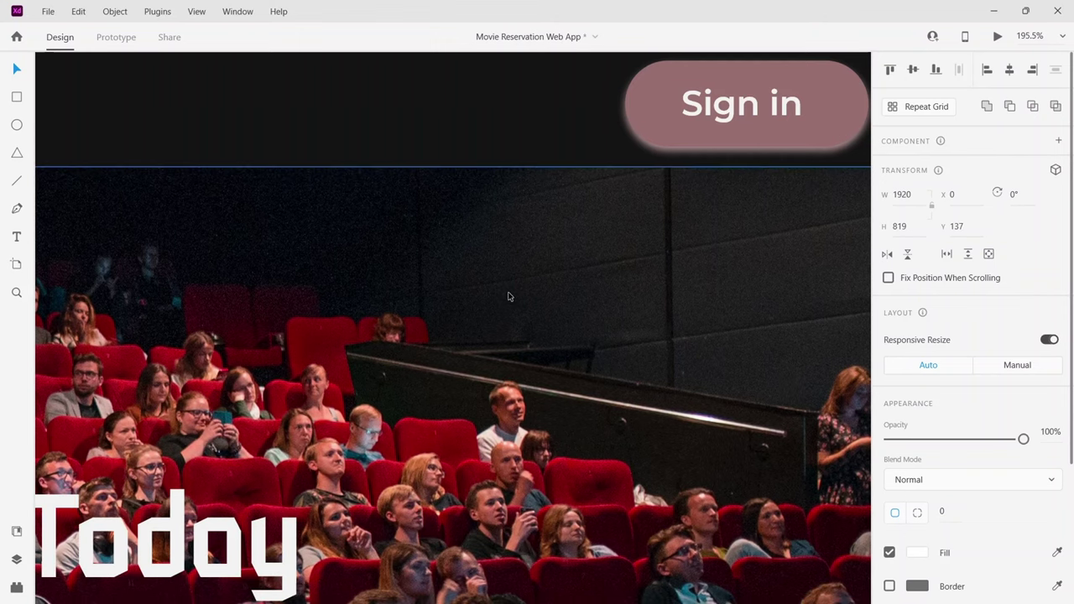
key("ctrl+z")
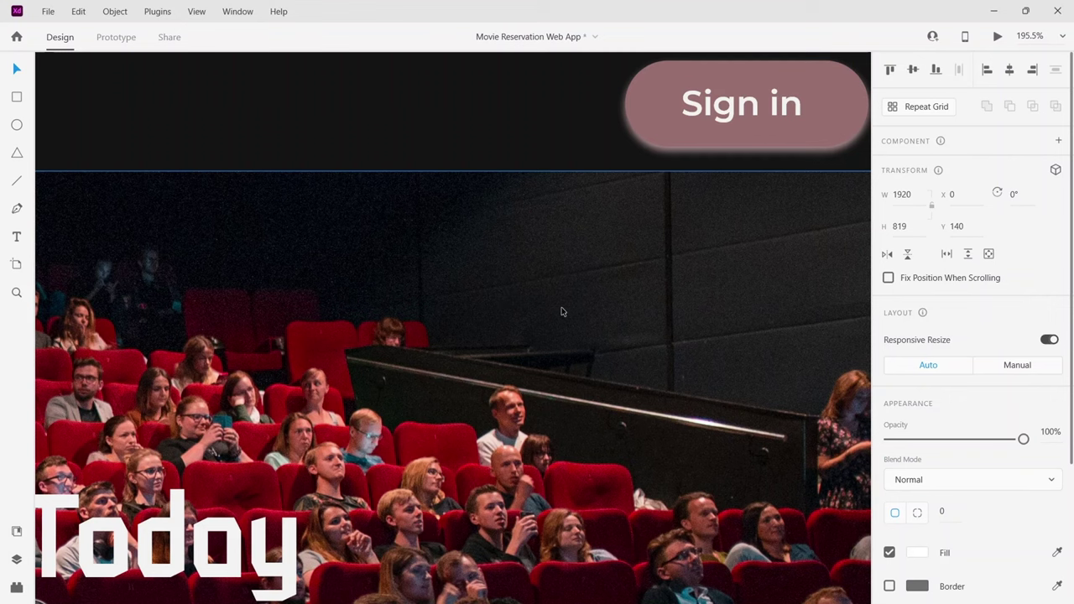
key("ctrl+0")
left_click(764, 326)
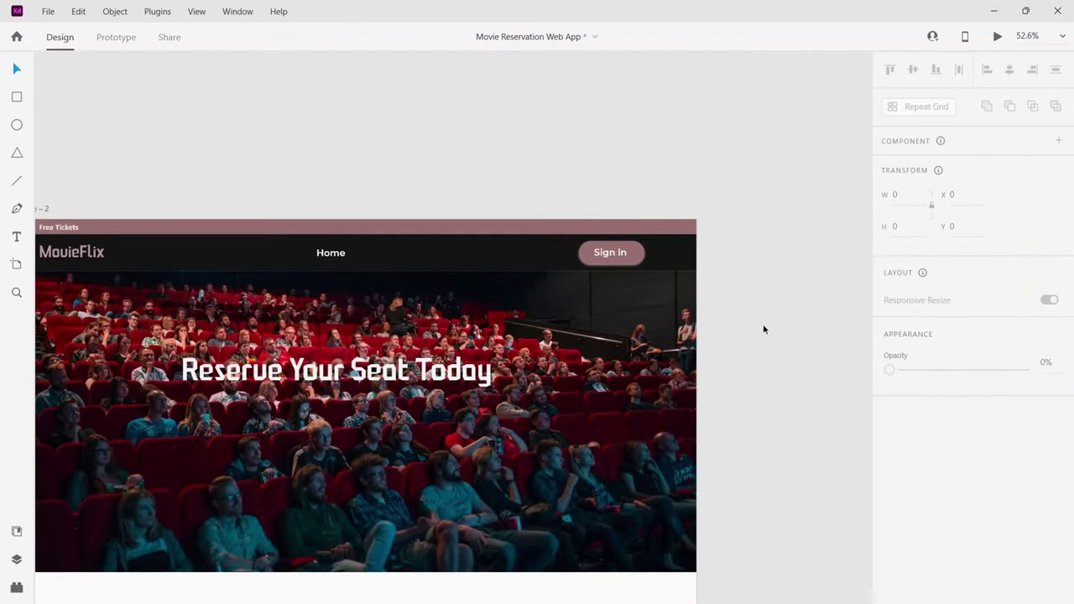
scroll(763, 328, "left", 2)
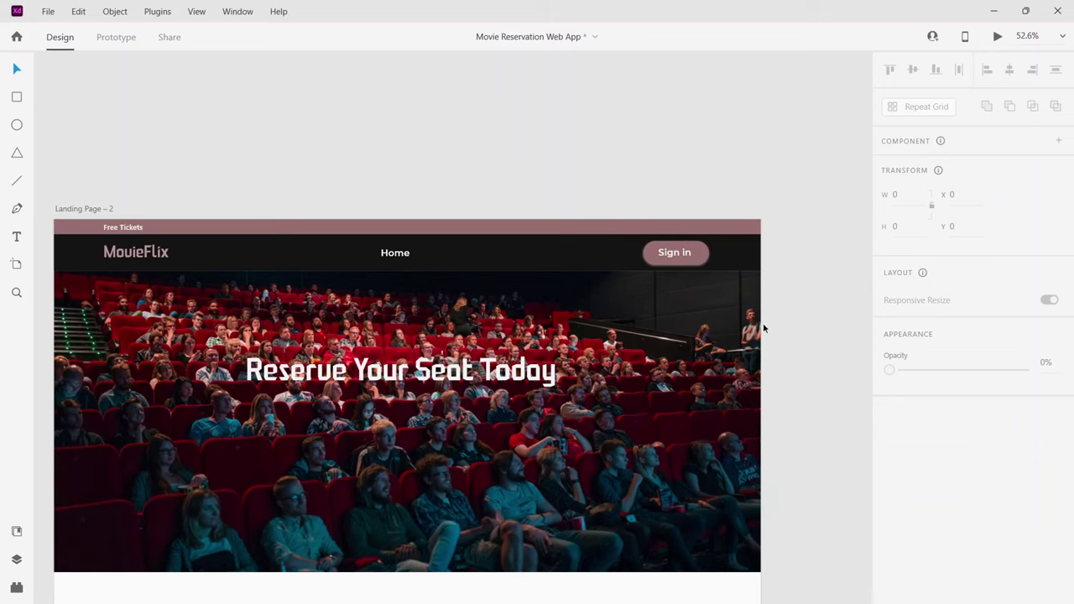
left_click(594, 262)
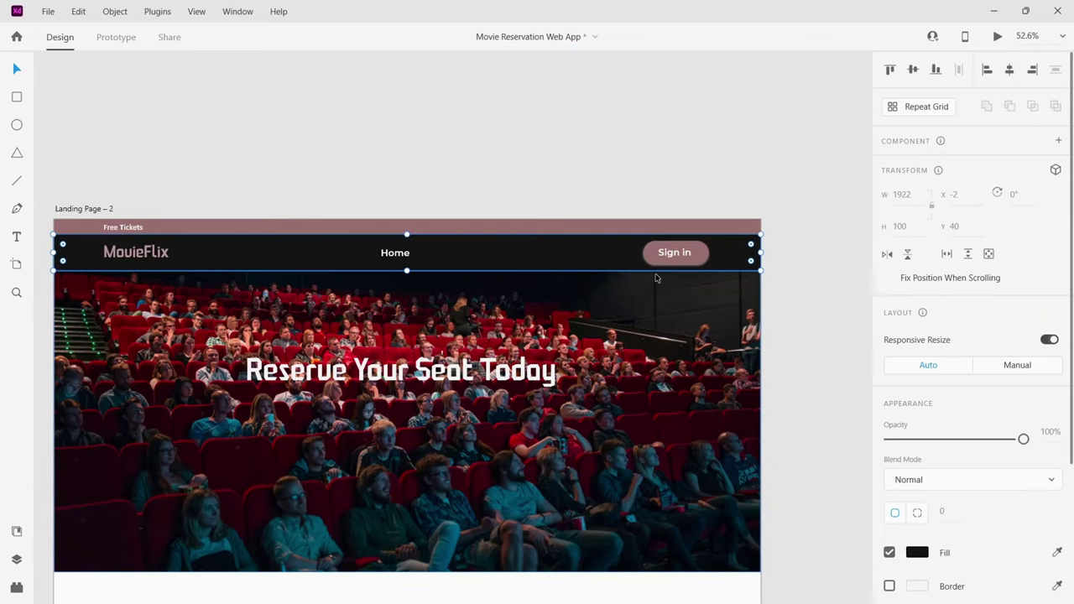
Replace the banner photo's fill with the saved off-white swatch #F2F2F2.
left_click(709, 404)
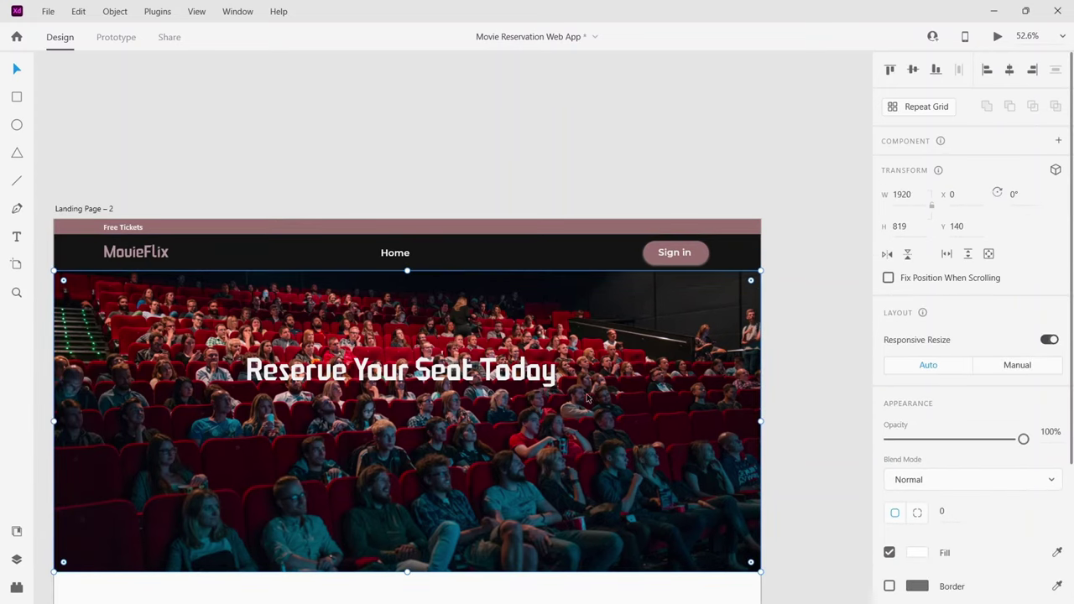
scroll(992, 489, "down", 3)
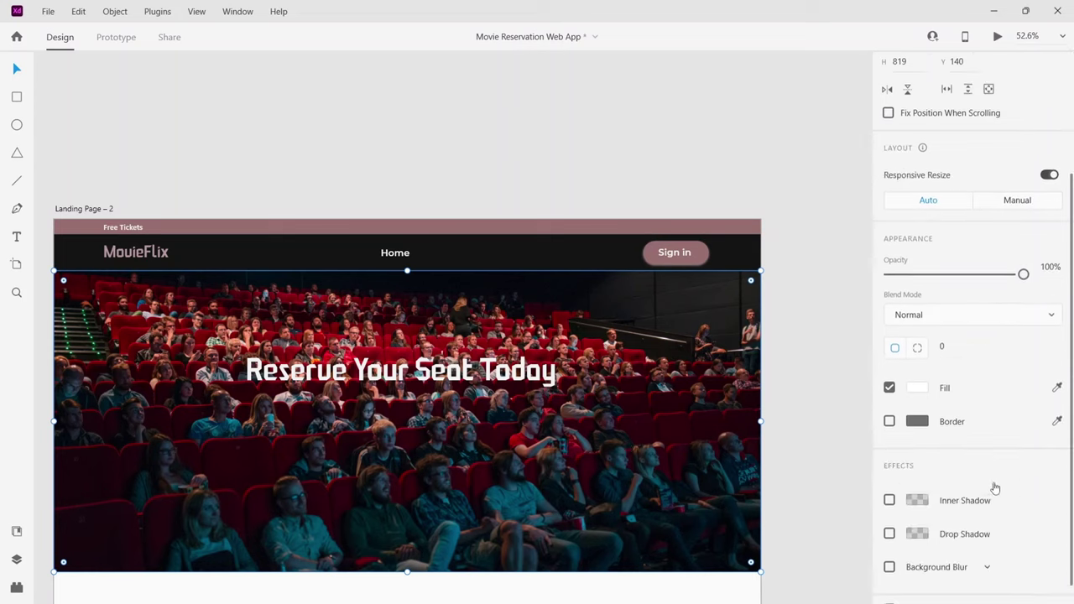
left_click(807, 433)
left_click(709, 442)
scroll(918, 449, "down", 3)
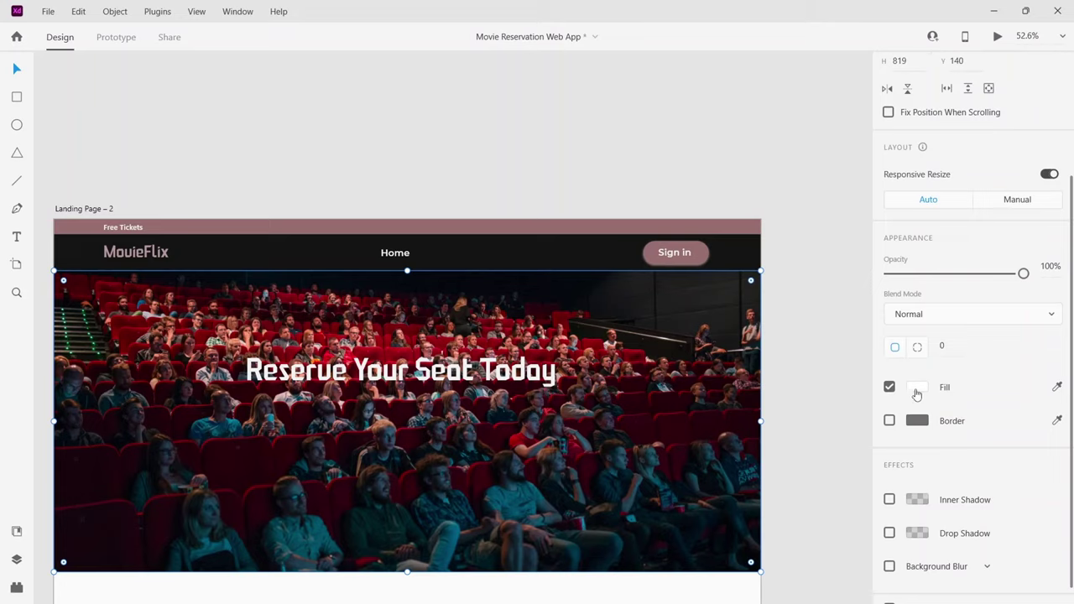
left_click(916, 394)
left_click(743, 482)
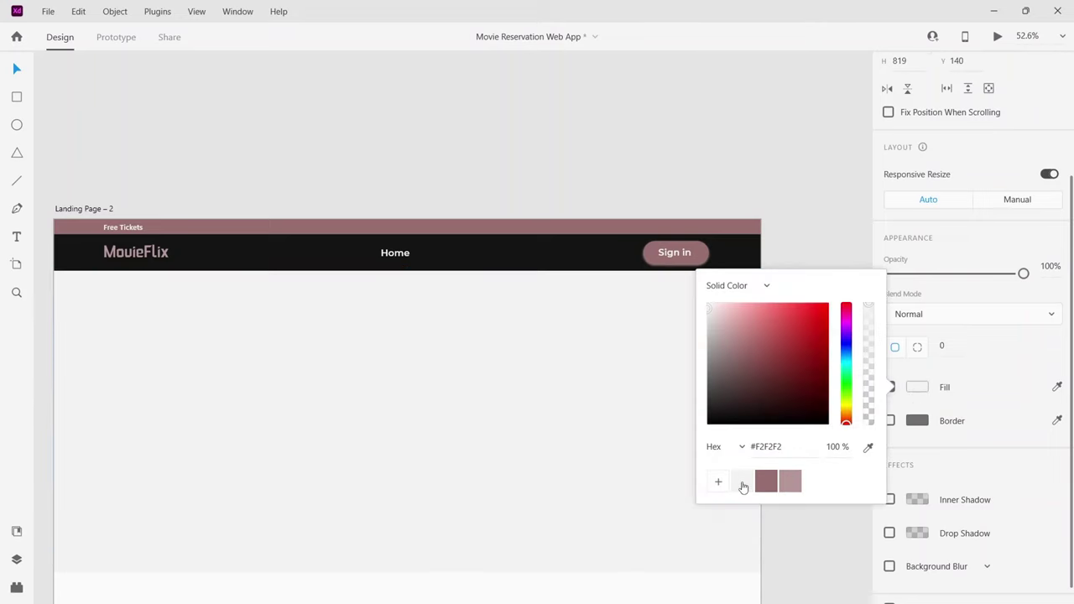
left_click(823, 546)
Fill the banner rectangle with solid dark red #6D0000 and lower its opacity to about 24%.
left_click(705, 435)
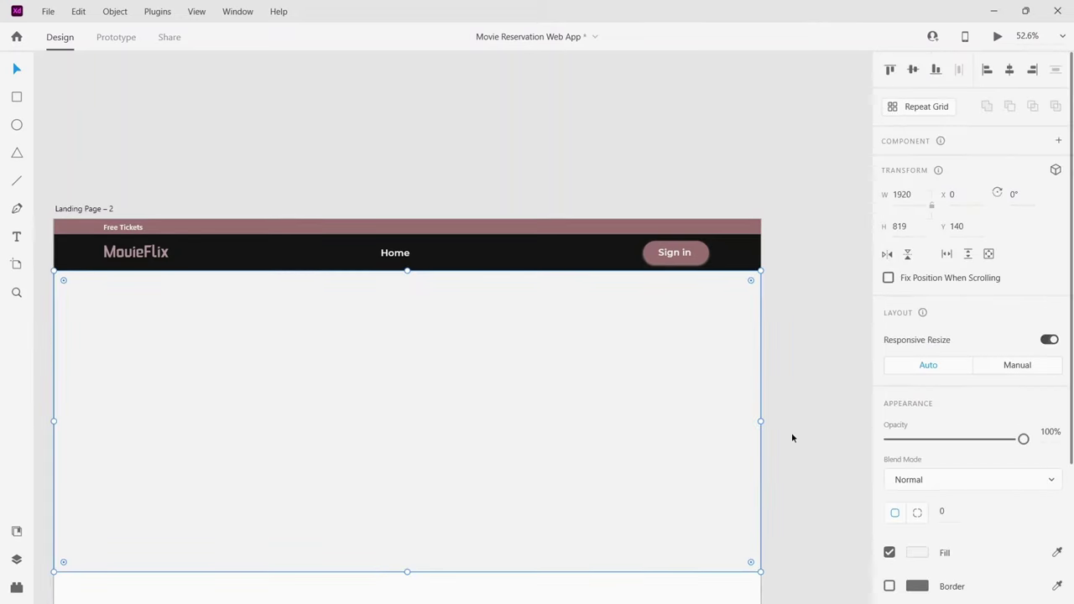
scroll(927, 449, "down", 5)
left_click(917, 366)
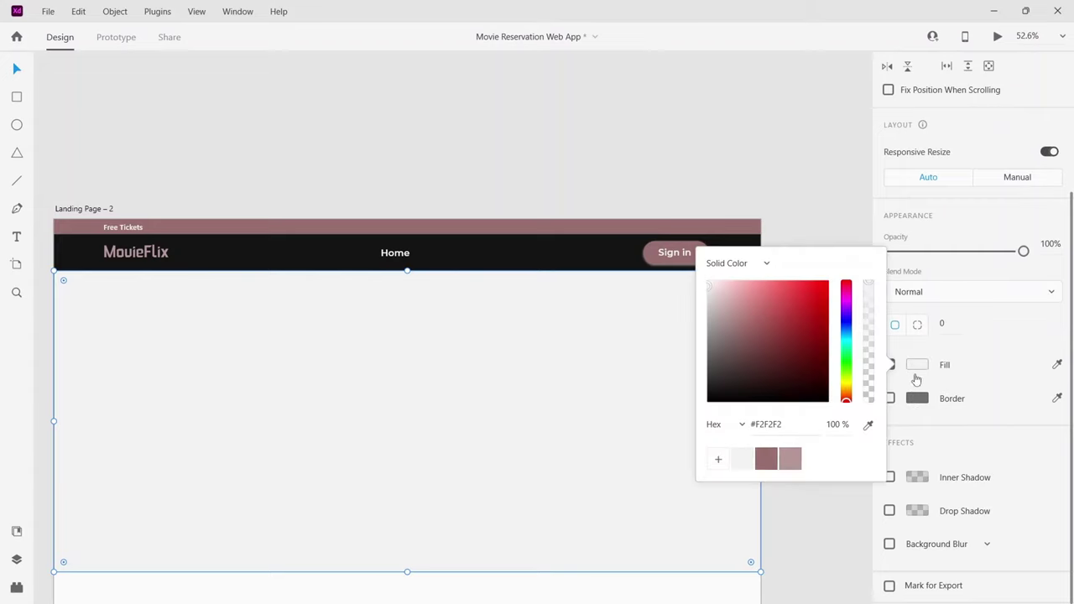
left_click(764, 459)
left_click_drag(748, 344, 887, 356)
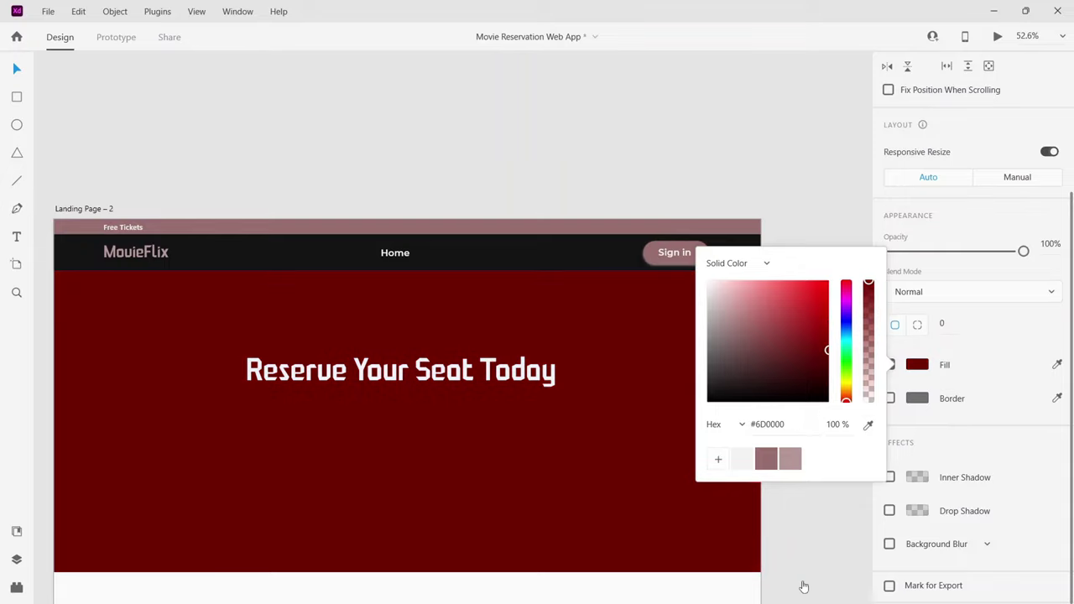
left_click(805, 536)
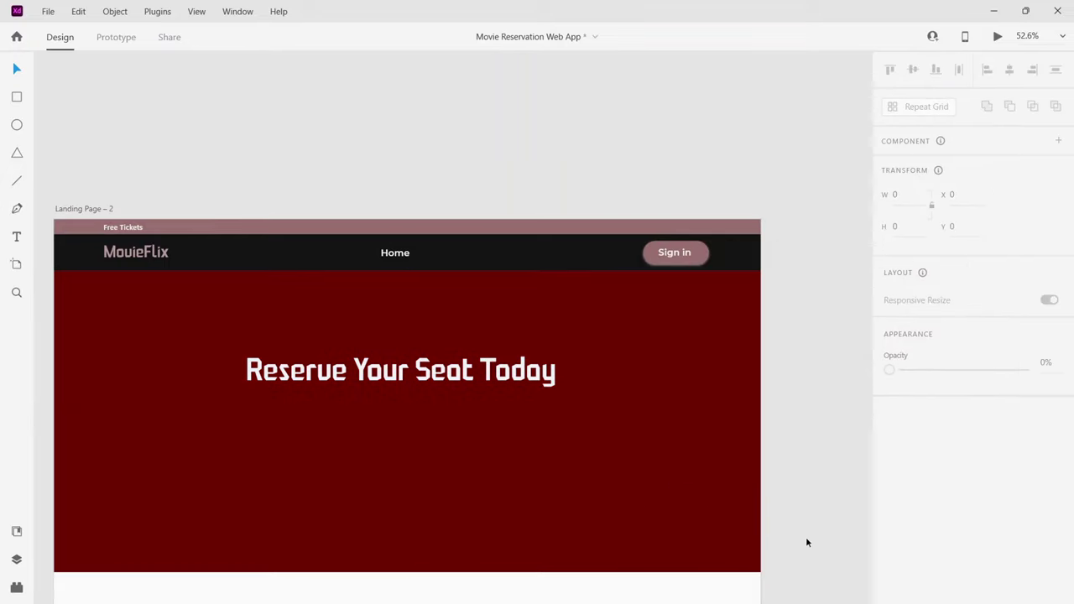
left_click(575, 458)
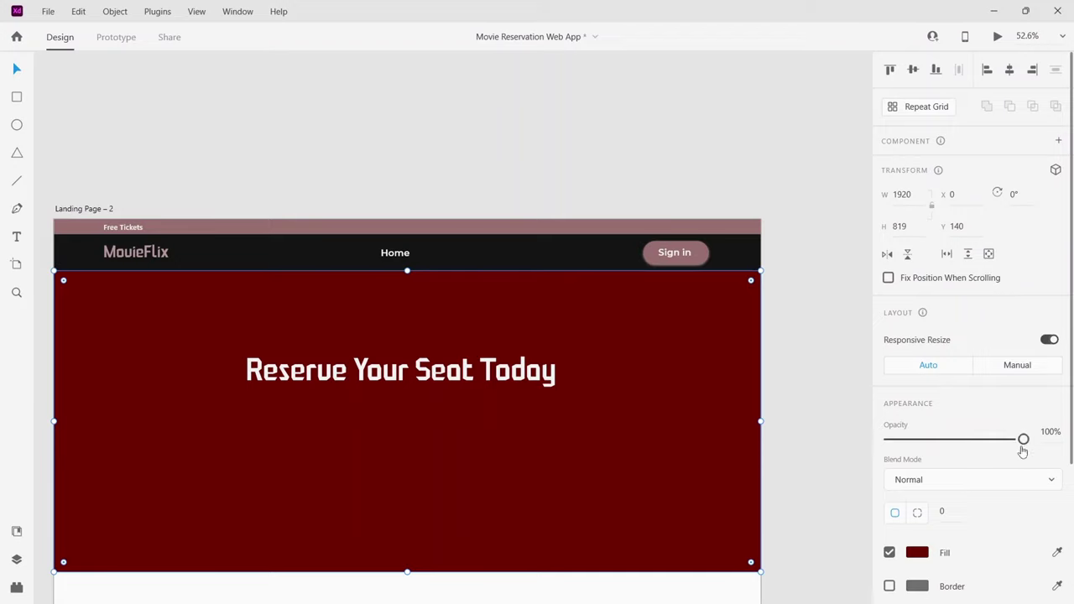
left_click_drag(1023, 439, 921, 439)
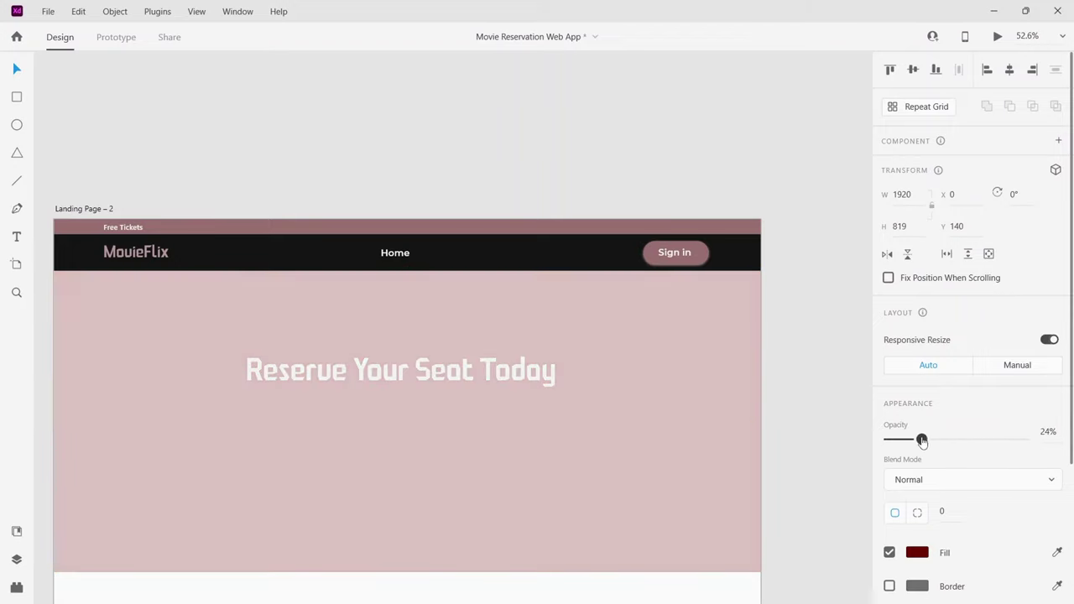
Undo the banner rectangle's opacity and solid fill changes to restore the theater photo.
key("ctrl+z")
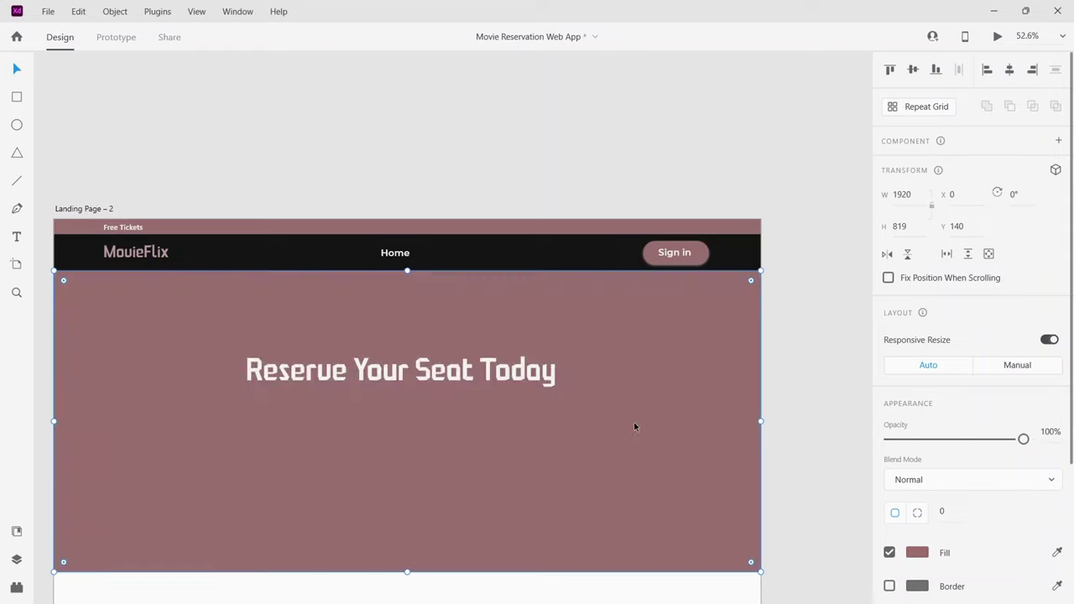
key("ctrl+z")
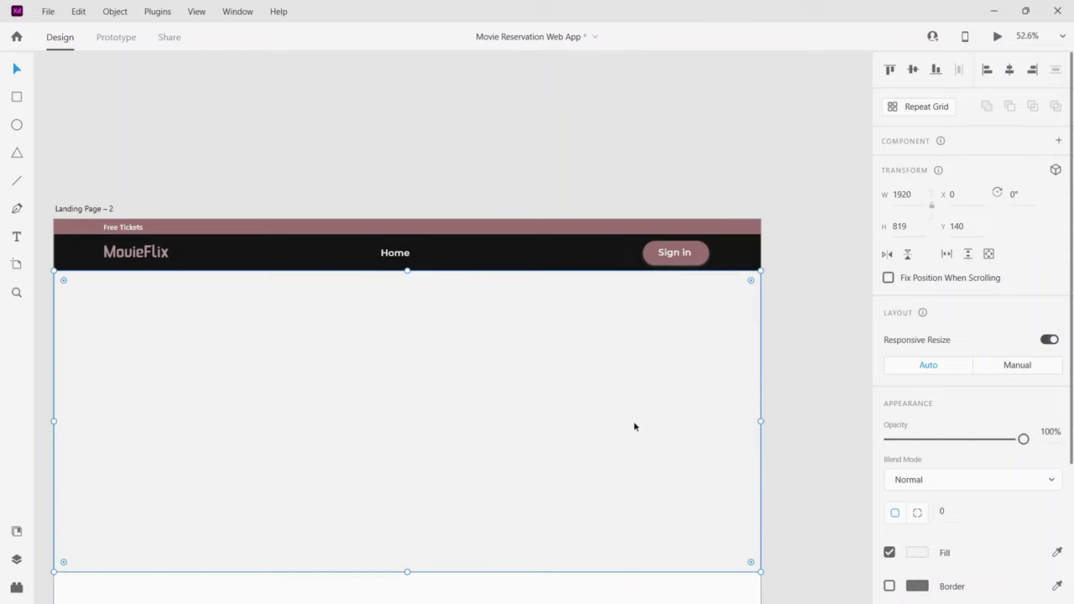
key("ctrl+shift+z")
key("ctrl+shift+z")
key("ctrl+z")
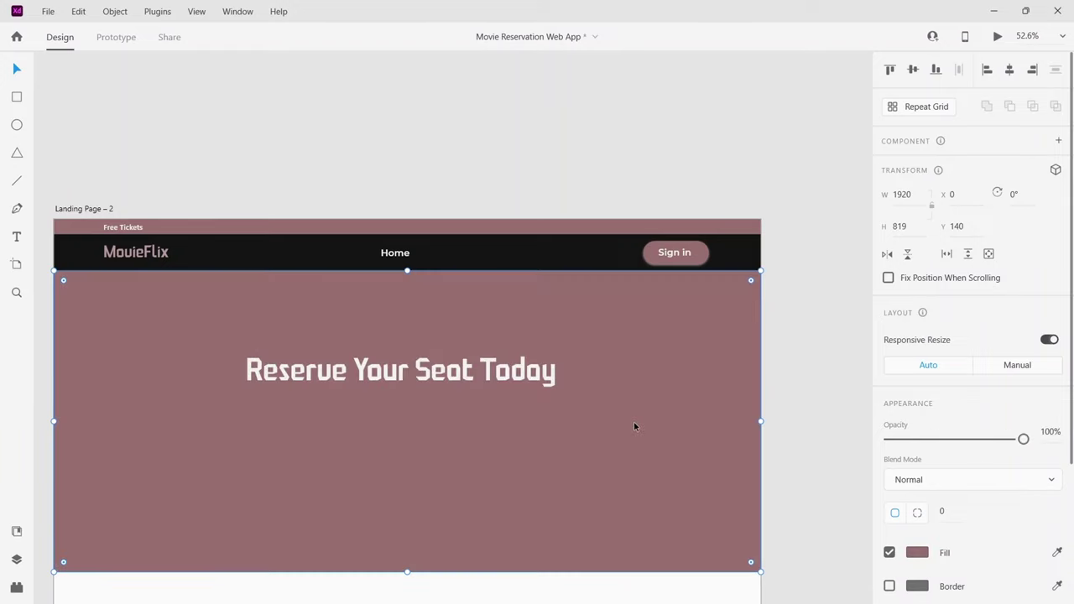
key("ctrl+z")
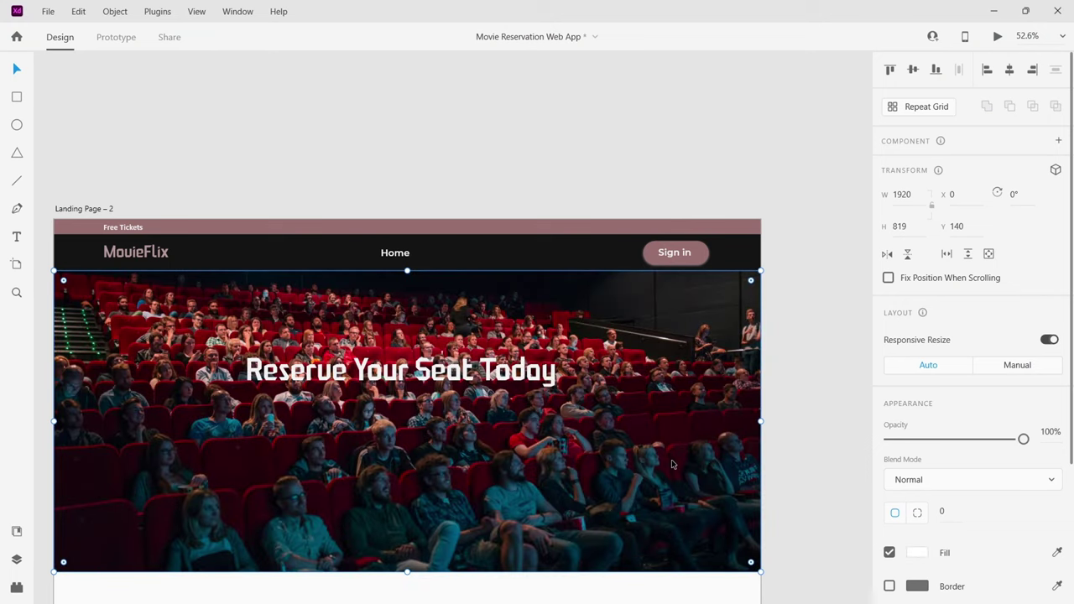
key("ctrl+shift+z")
key("ctrl+z")
Cover the banner photo with a same-size copy of its rectangle filled in solid dark red, keeping it behind the heading.
left_click(795, 486)
left_click(694, 465)
scroll(901, 455, "down", 1)
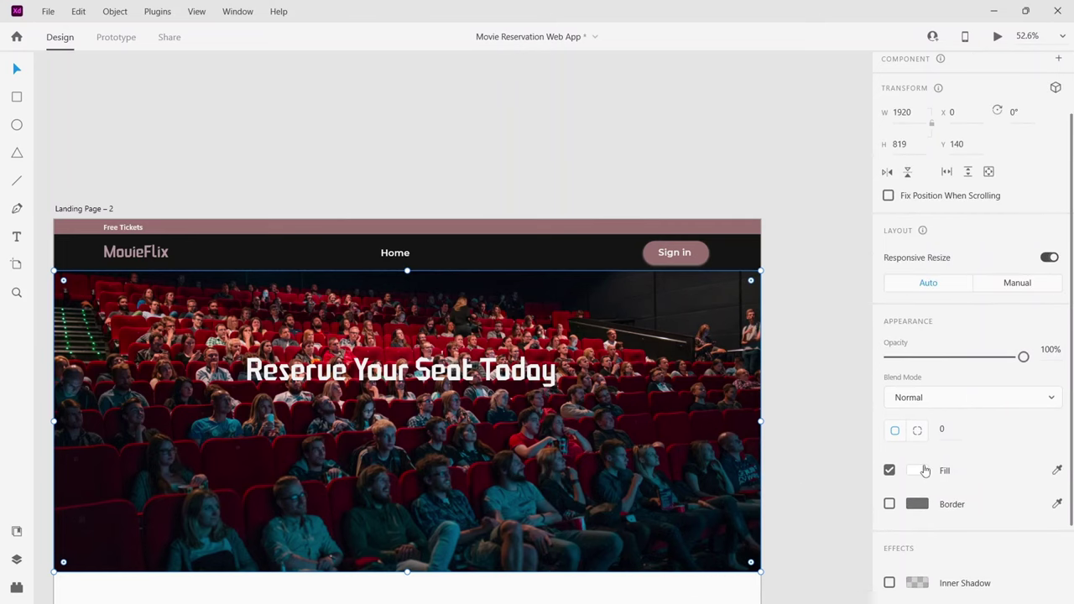
left_click(920, 470)
mouse_move(828, 448)
left_mouse_down()
mouse_move(818, 439)
mouse_move(829, 442)
mouse_move(827, 458)
left_mouse_up()
left_click(851, 338)
Set the opacity of the dark red banner overlay to 50%.
left_click(723, 432)
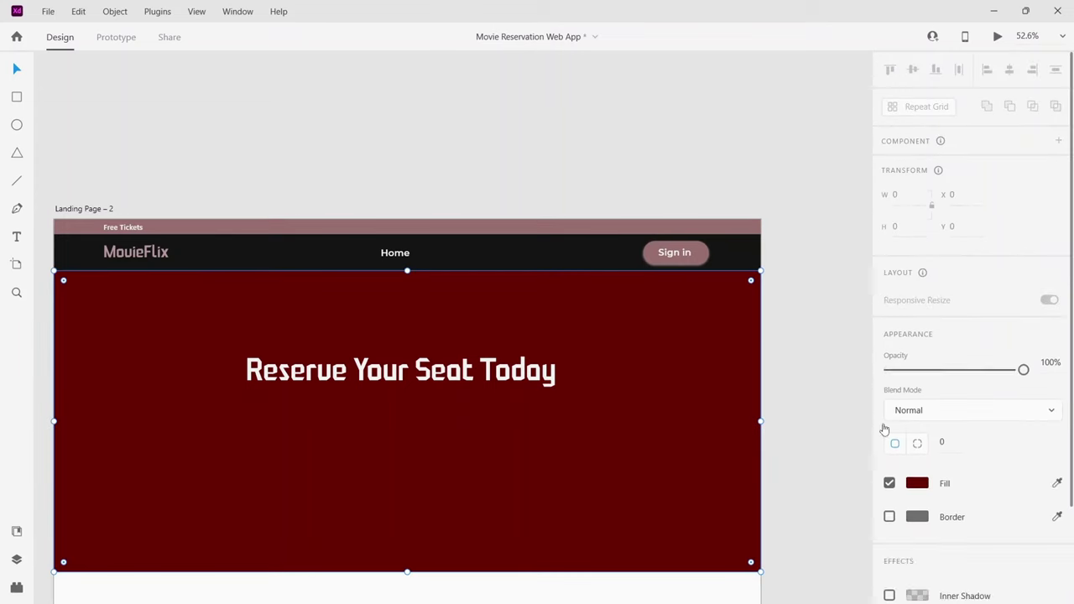
left_click_drag(1022, 438, 958, 446)
scroll(985, 533, "down", 2)
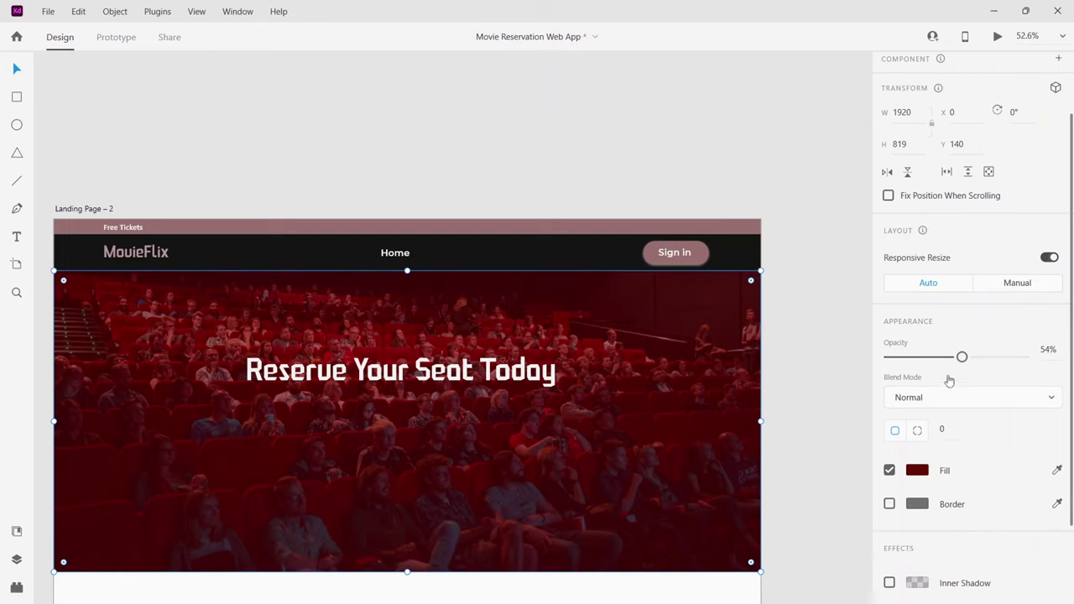
left_click(1050, 349)
key("Return")
left_click(788, 423)
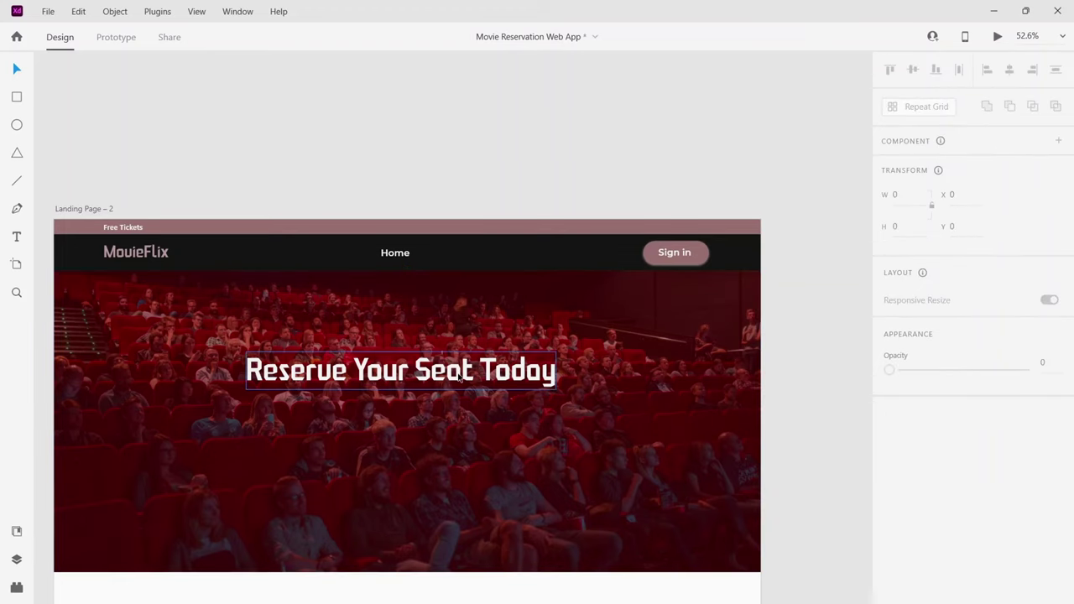
Move the "Reserve Your Seat Today" heading down to the banner's vertical center, lined up horizontally with the Home label.
left_click_drag(459, 375, 450, 398)
left_click(774, 411)
left_click(358, 317)
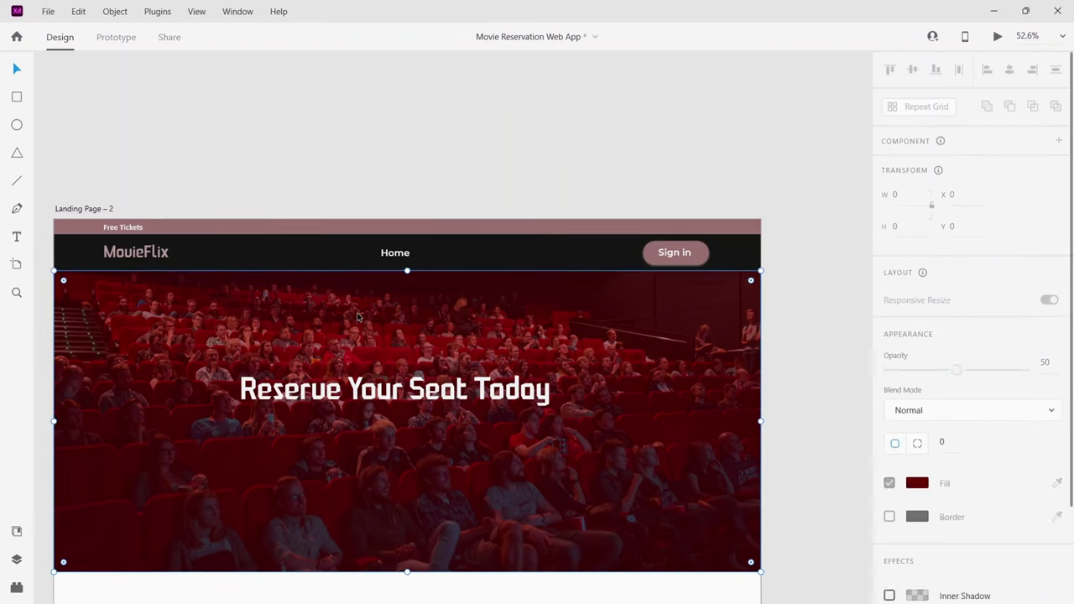
left_click(807, 384)
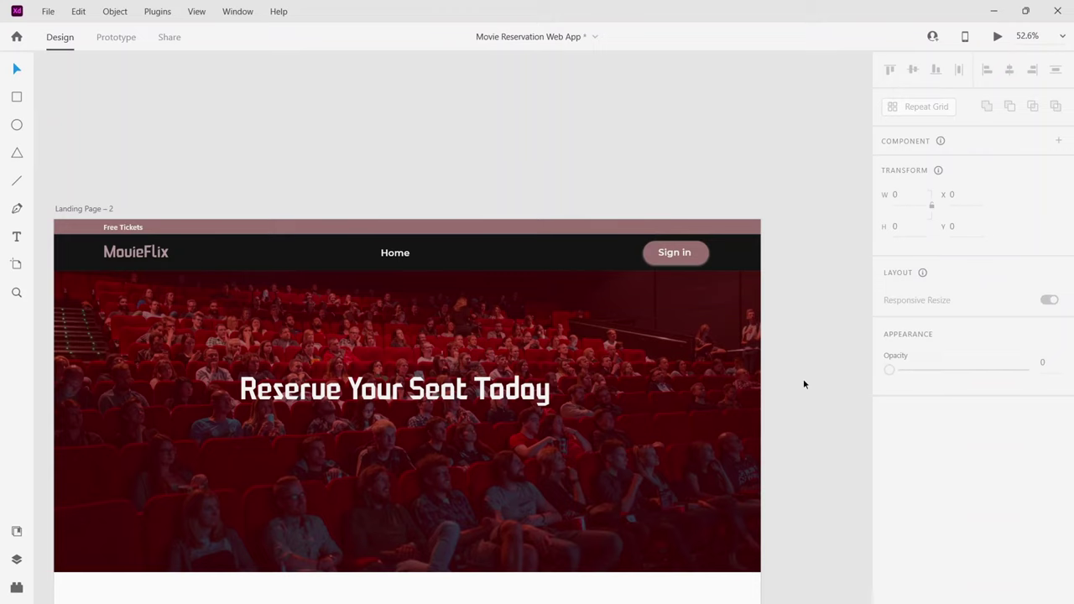
key("ctrl+y")
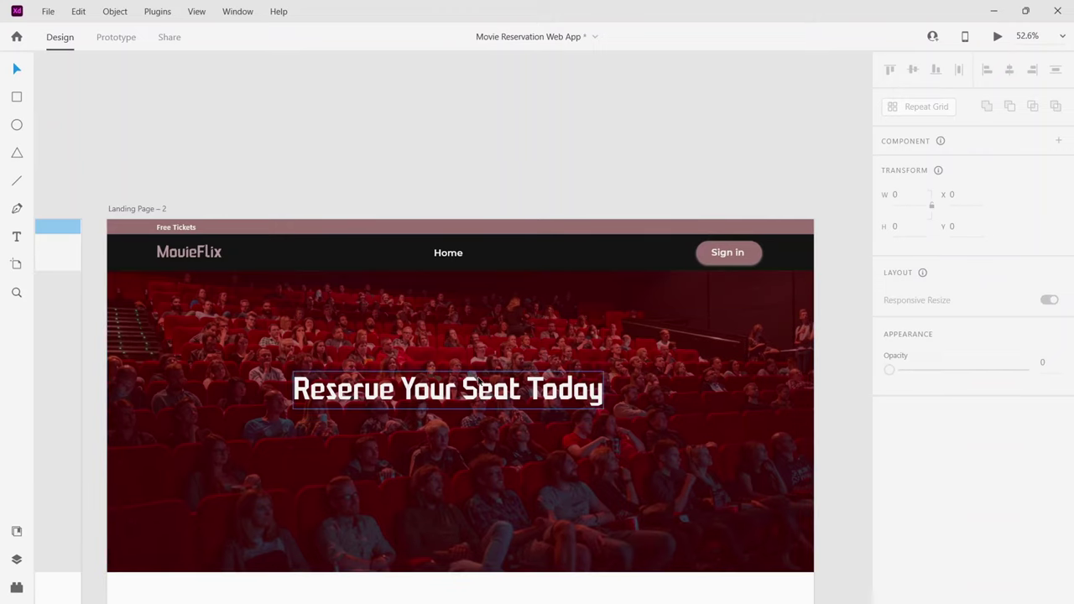
left_click(482, 391)
left_click_drag(483, 391, 475, 429)
left_click(510, 168)
Group the banner photo with its dark red overlay and turn on stacking for the group.
left_click(844, 445)
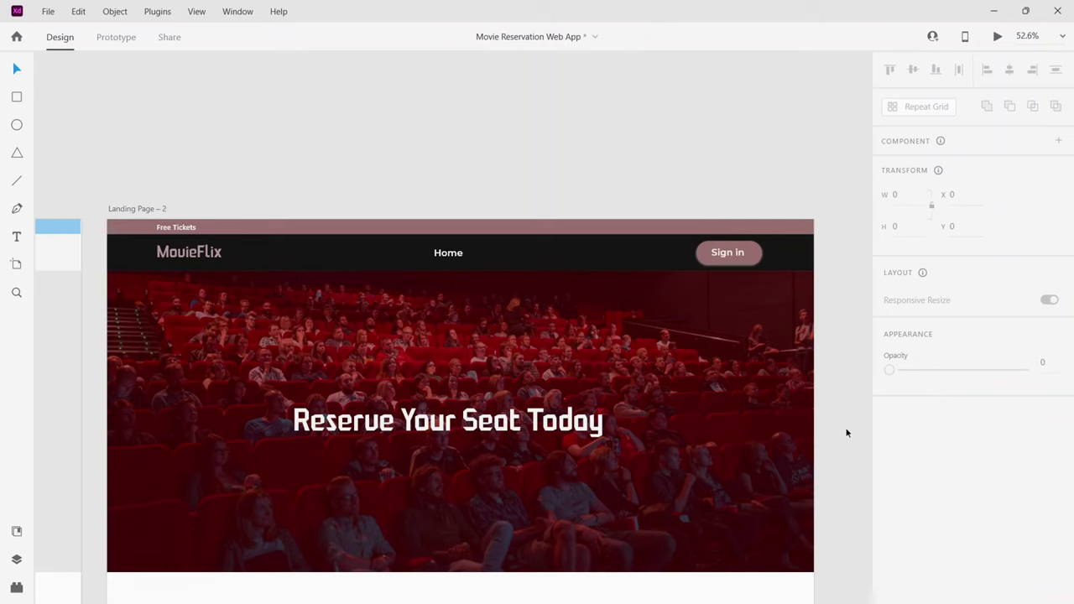
left_click(804, 412)
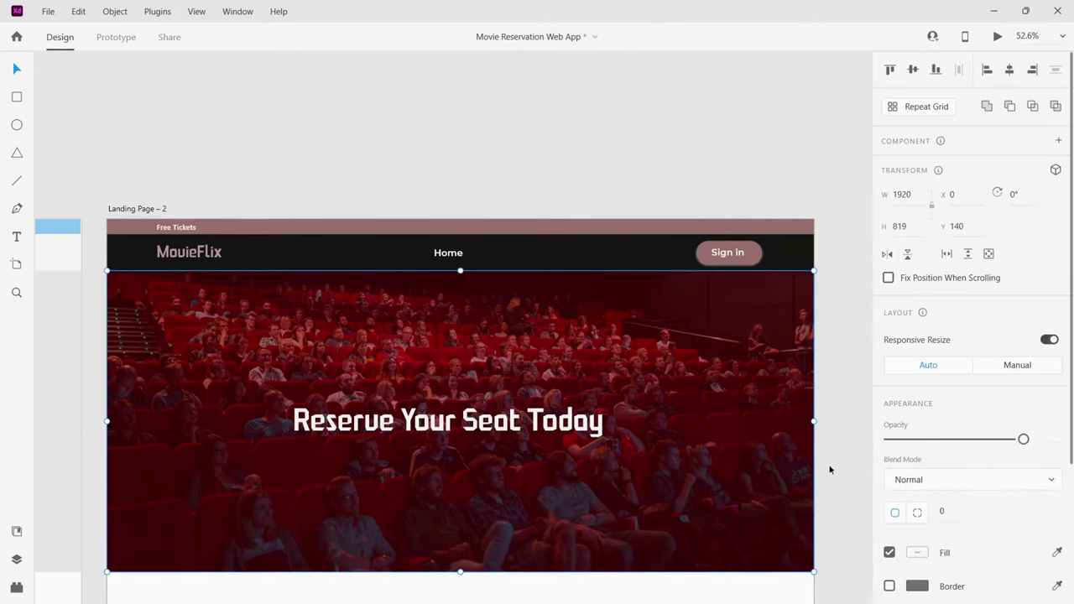
key("ctrl+g")
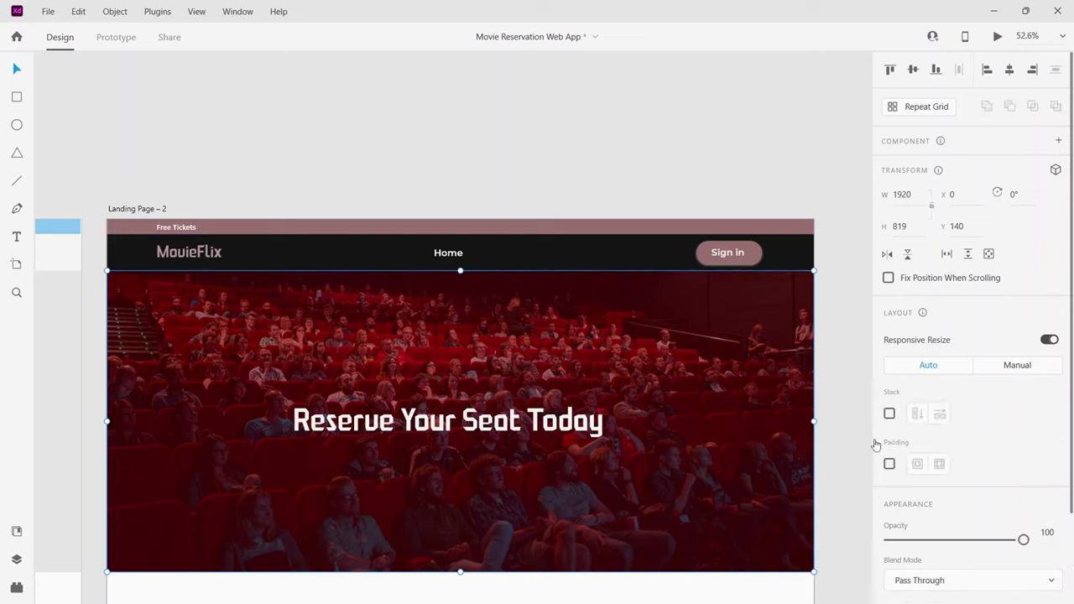
left_click(890, 413)
left_click(849, 448)
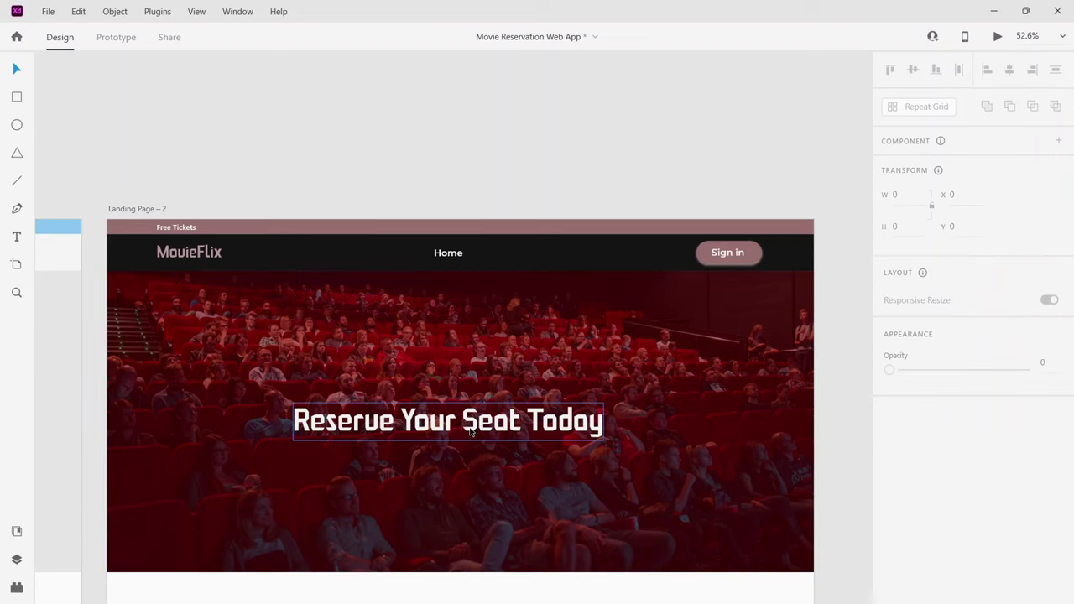
Place a copy of the "Sign in" button centered below the banner heading and change its label to "Reserve".
left_click(730, 258)
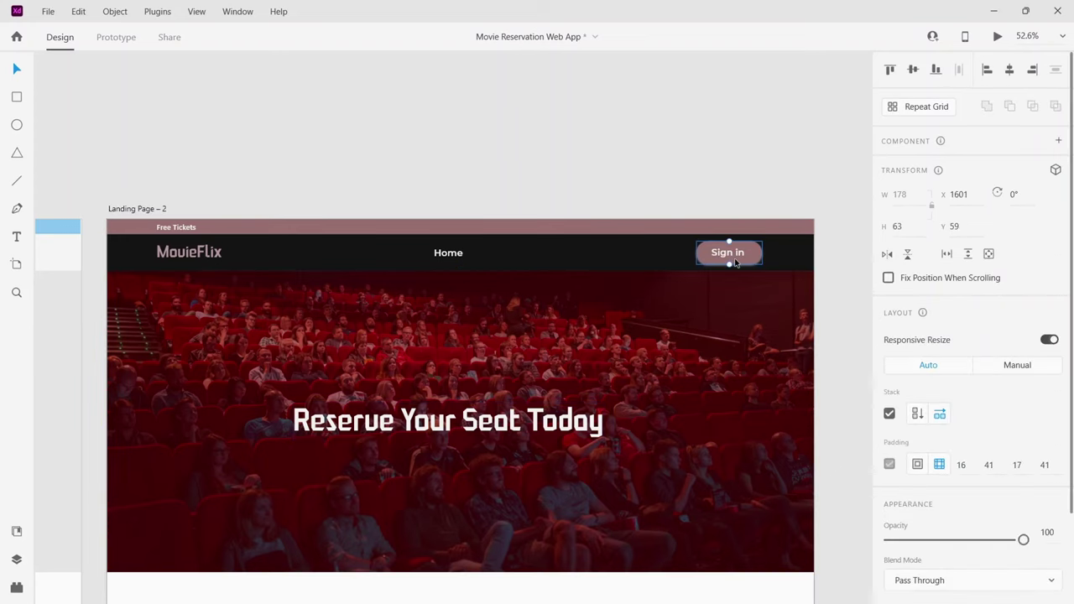
left_click_drag(734, 263, 458, 472)
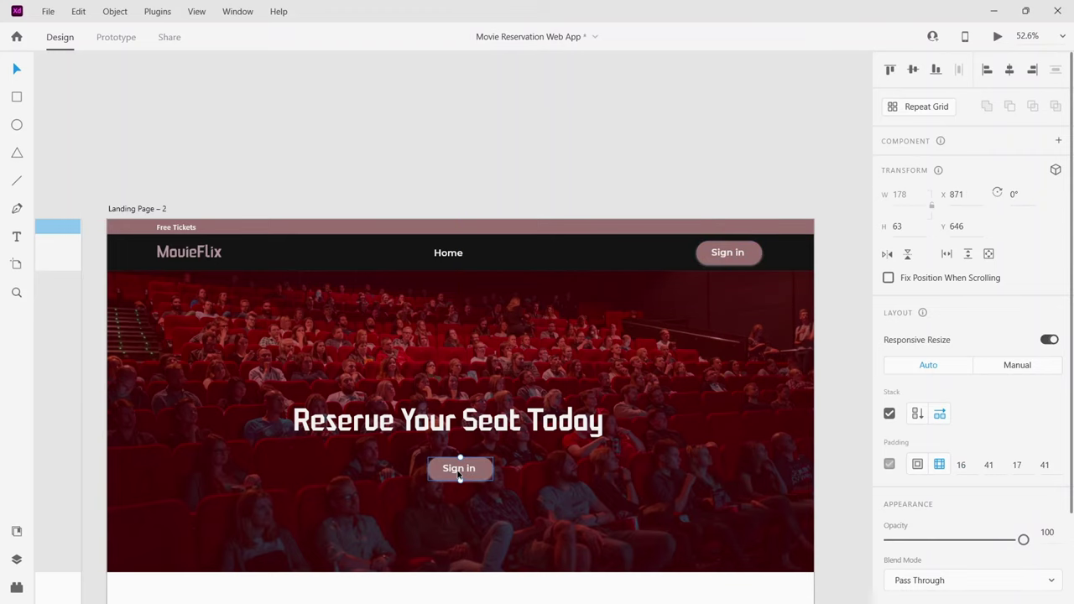
double_click(458, 472)
double_click(458, 472)
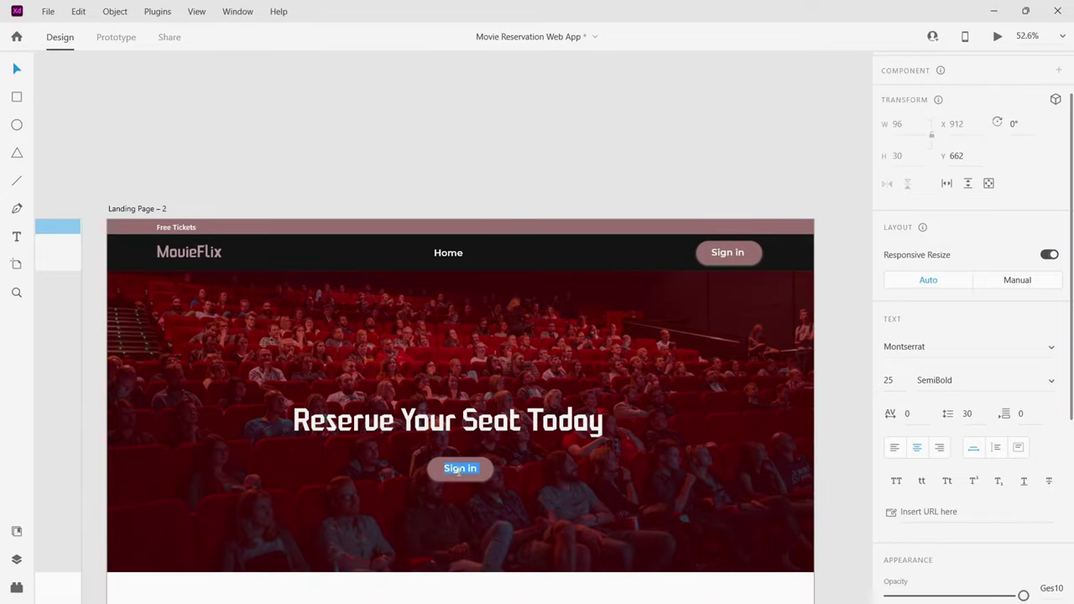
type("Re")
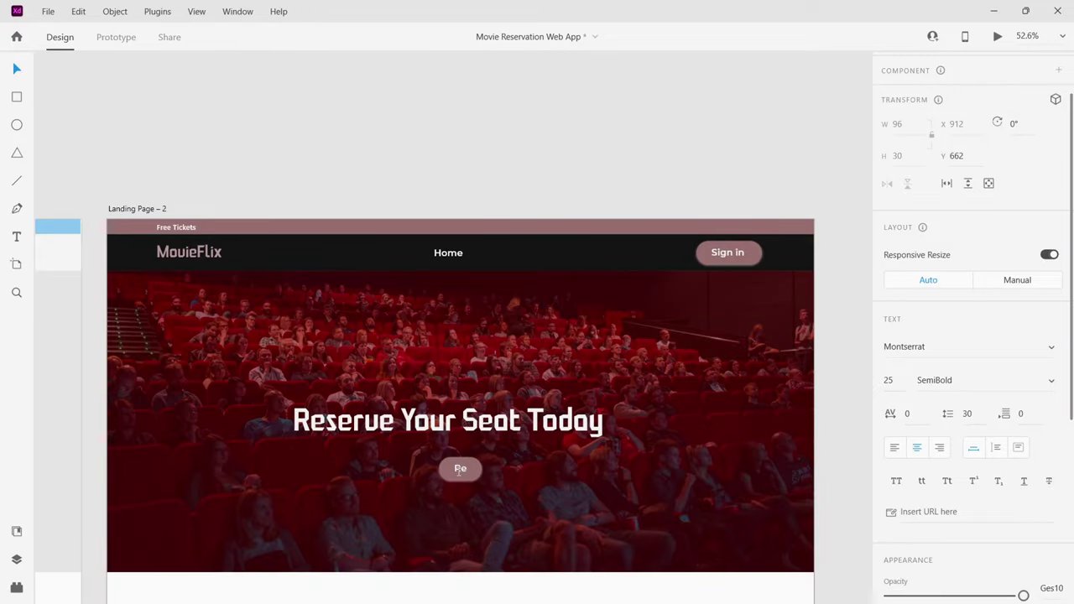
type("serve")
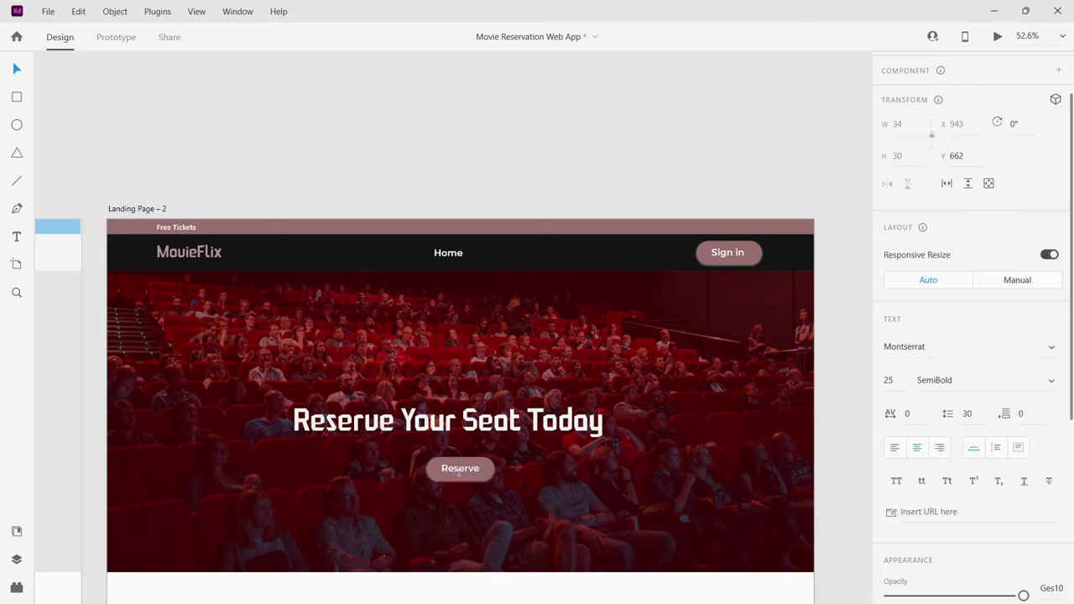
key("Escape")
left_click(453, 495)
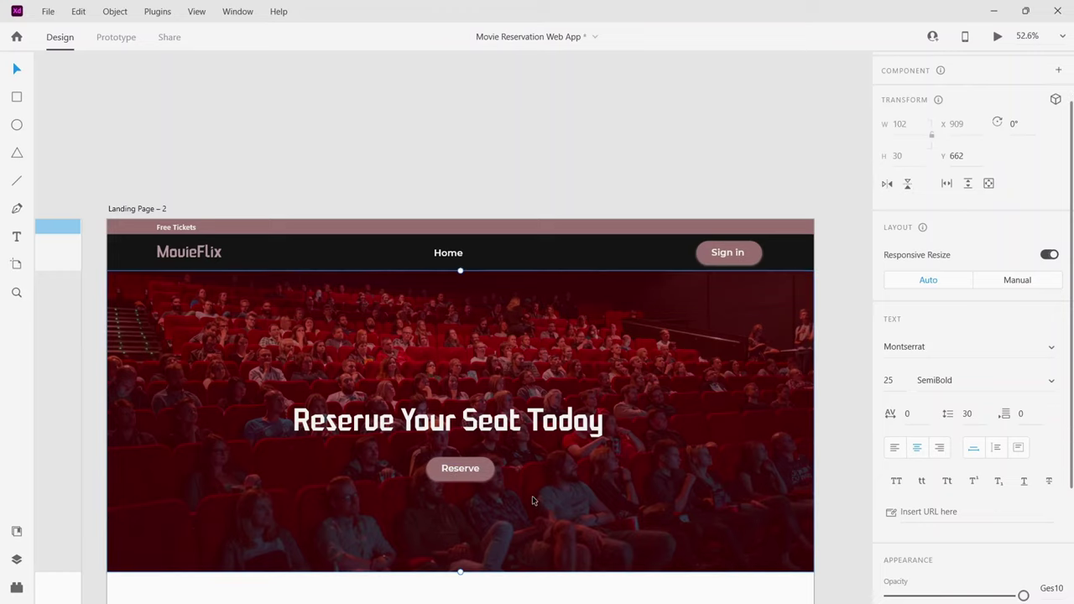
double_click(377, 415)
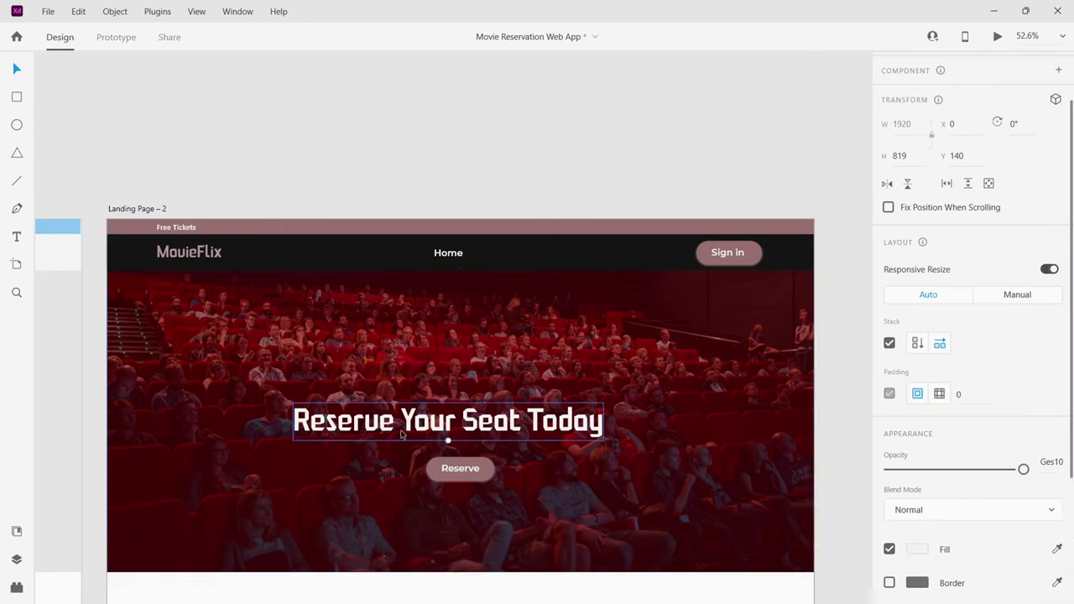
key("Escape")
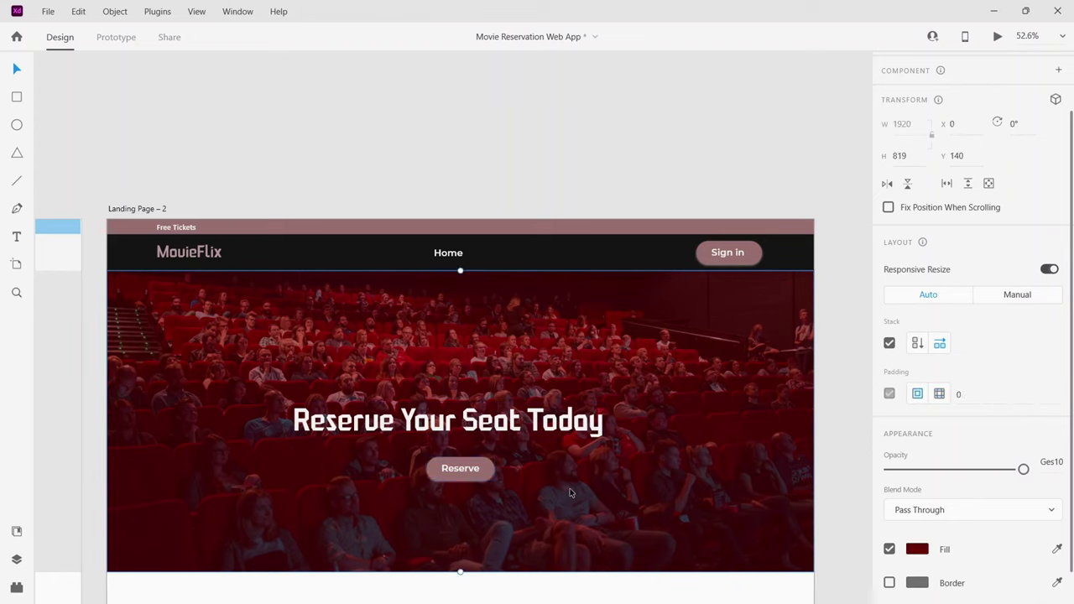
Try to move the footer background down, away from the banner's lower edge.
scroll(569, 492, "down", 1)
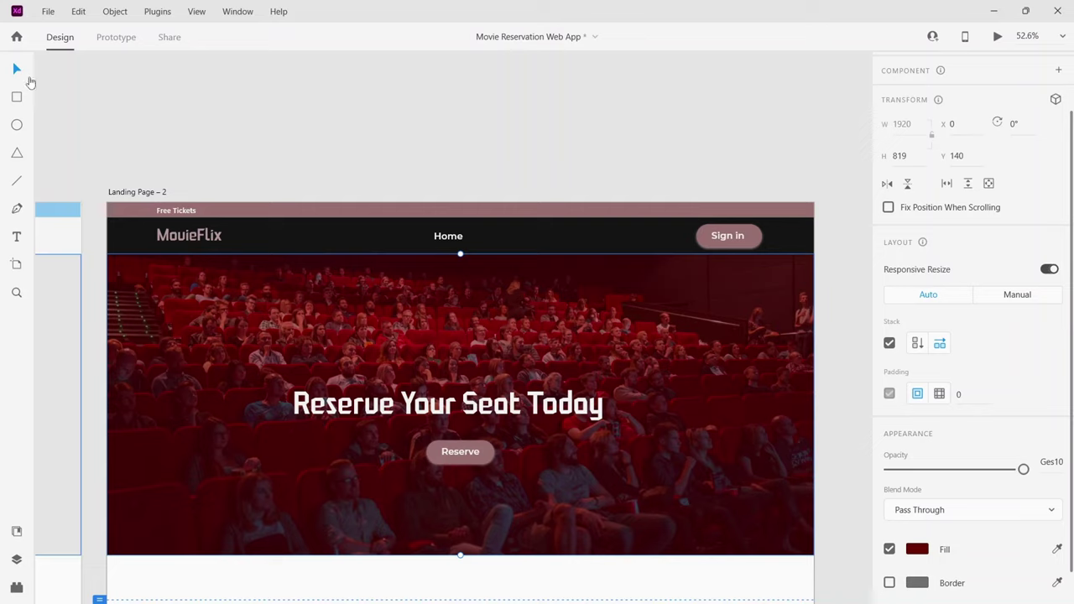
left_click(17, 97)
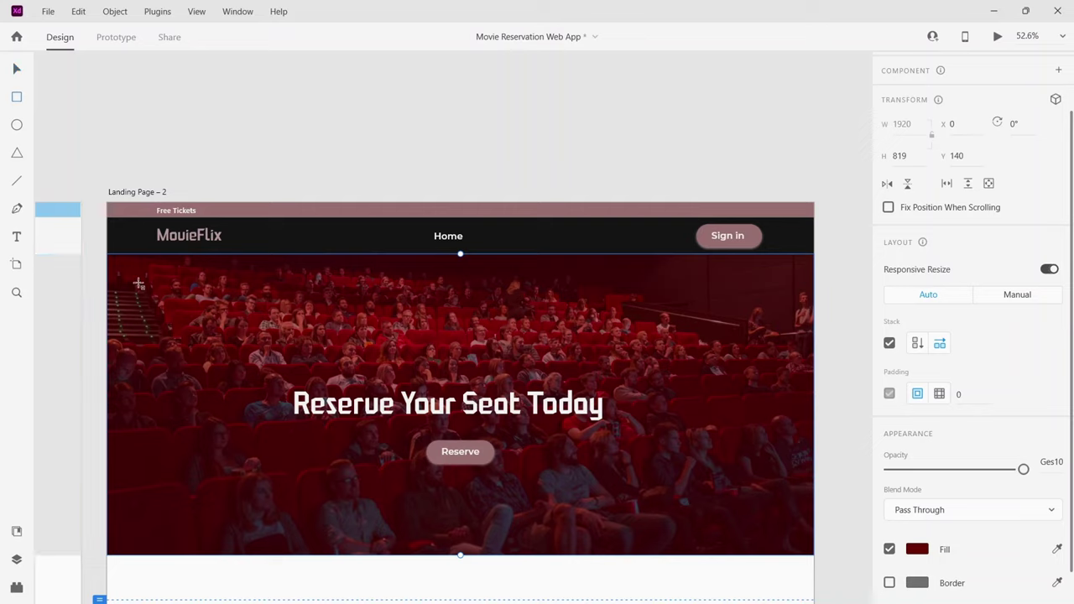
scroll(185, 319, "down", 2)
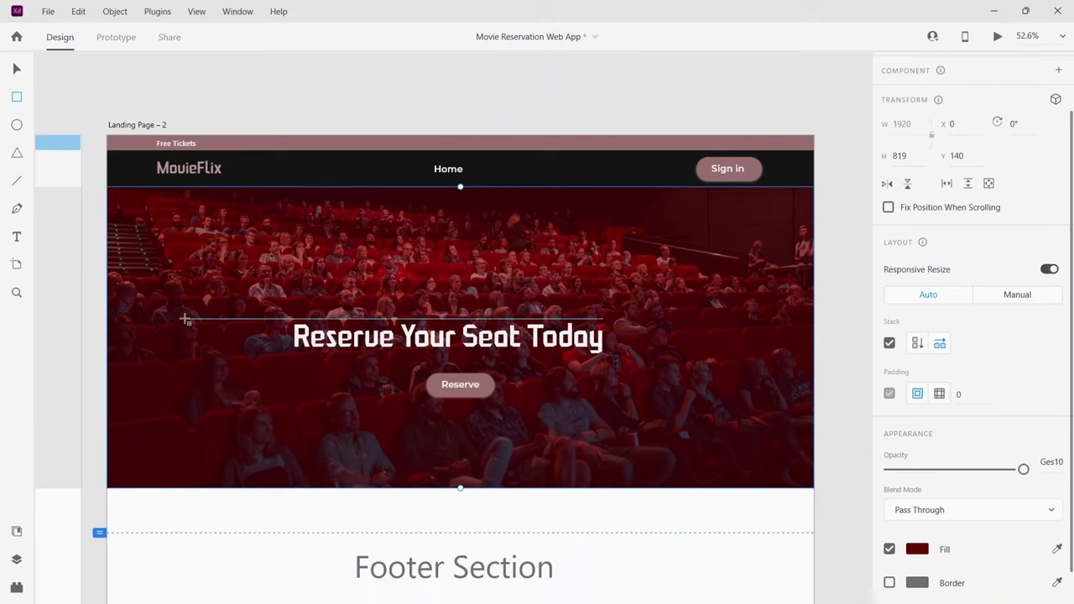
scroll(185, 318, "down", 3)
scroll(185, 319, "down", 2)
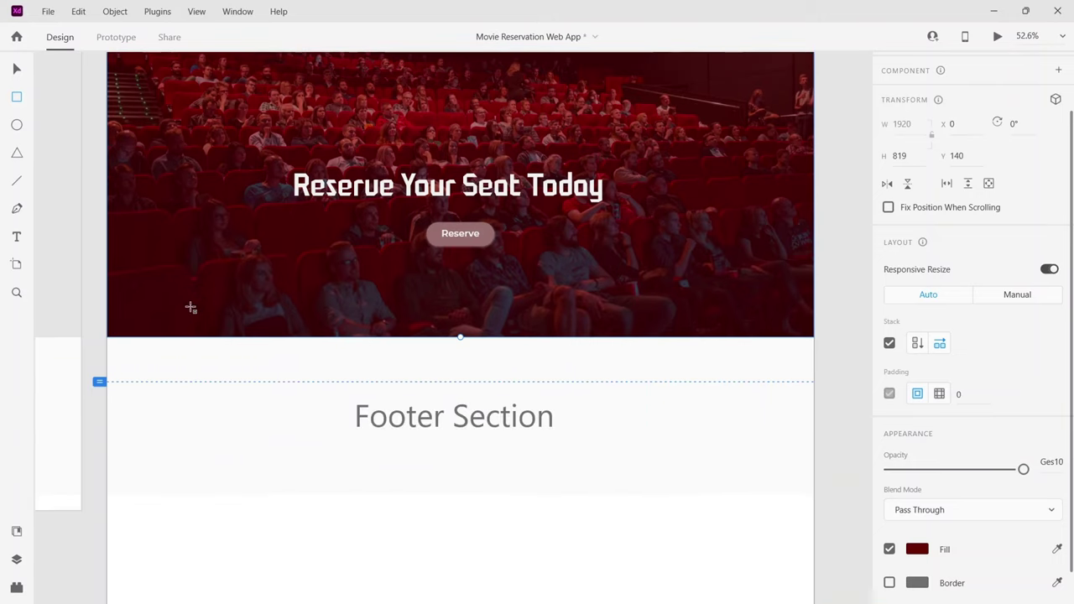
left_click(18, 68)
left_click(320, 421)
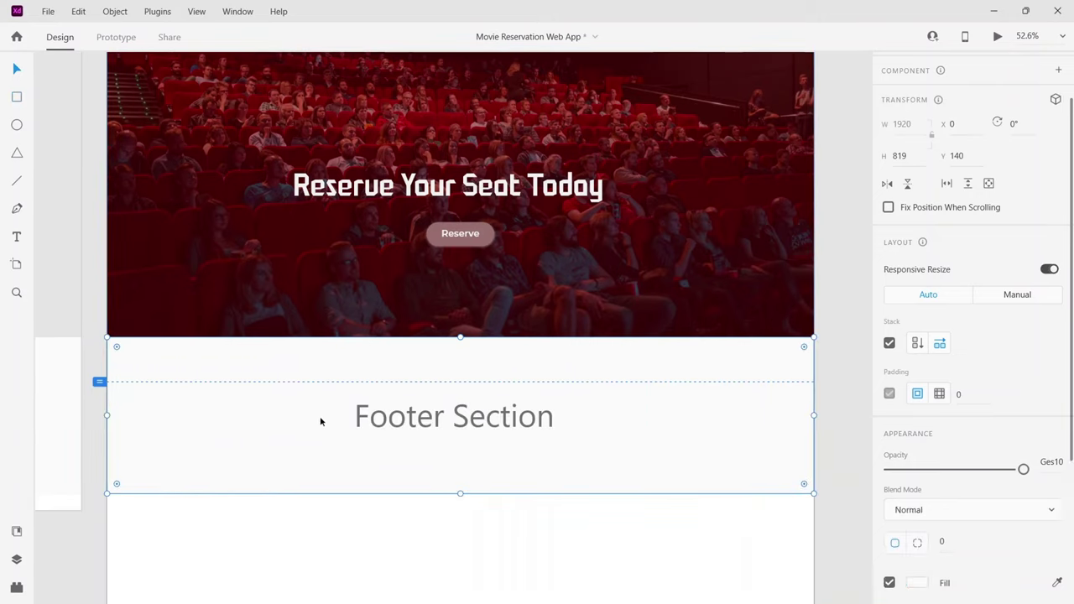
double_click(320, 421)
left_click_drag(321, 421, 312, 516)
scroll(328, 457, "down", 2)
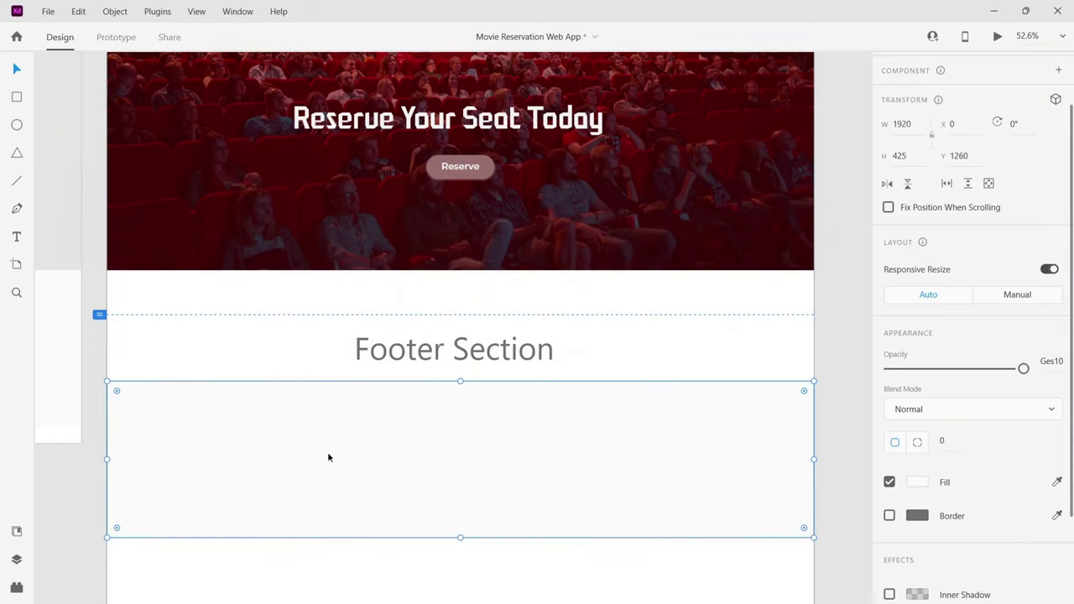
key("ctrl+z")
Move the footer background and its "Footer Section" label down together, leaving white space below the banner.
left_click_drag(546, 511, 419, 467)
left_click(368, 393)
scroll(367, 394, "up", 2)
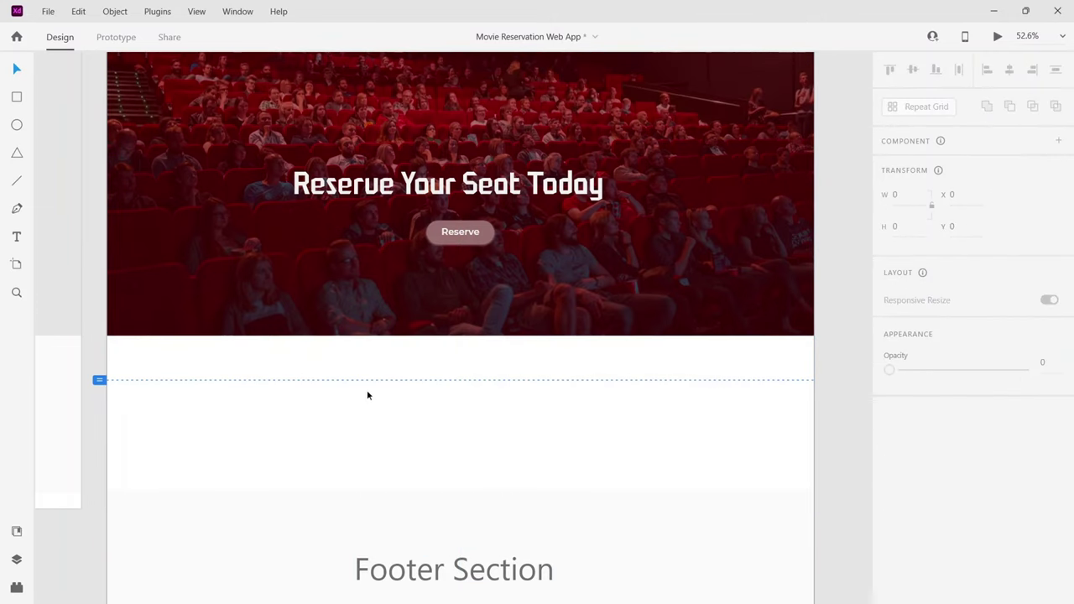
Draw a rectangle about 360 by 475 and center it horizontally on the page, overlapping the banner's lower edge.
scroll(367, 395, "up", 1)
left_click(17, 97)
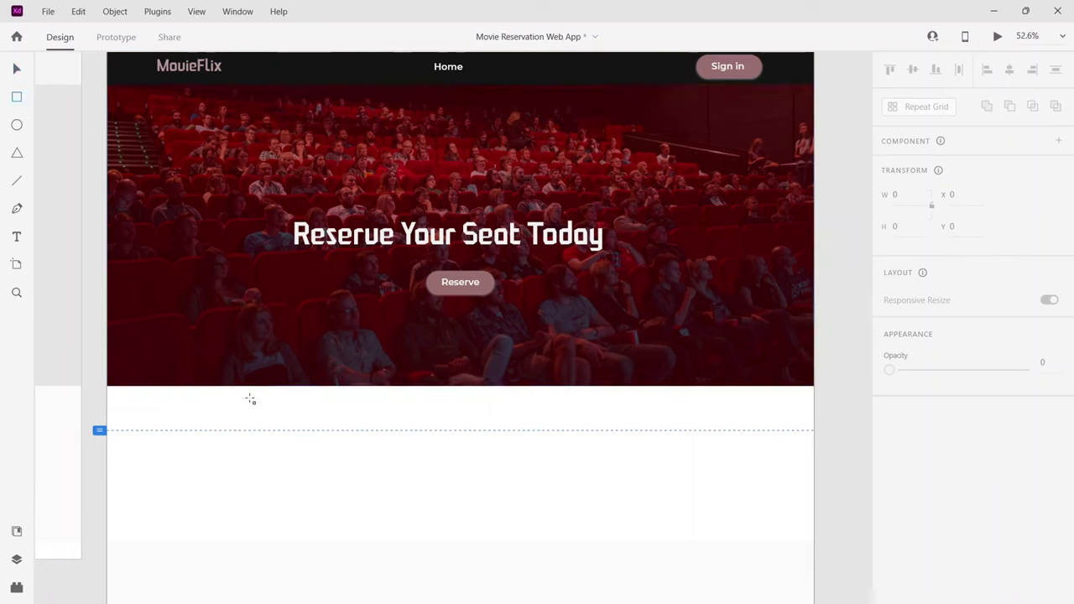
mouse_move(231, 355)
left_mouse_down()
mouse_move(333, 525)
mouse_move(364, 529)
left_mouse_up()
key("v")
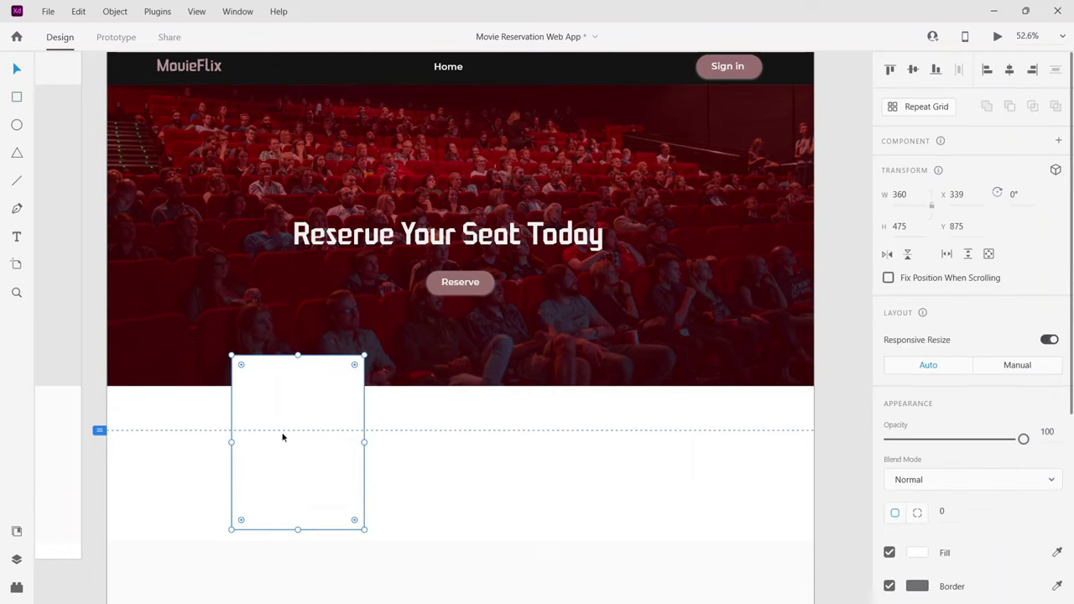
left_click_drag(311, 478, 473, 496)
Shift the footer background and its label further down, leaving a wider gap below the new rectangle.
scroll(474, 495, "down", 3)
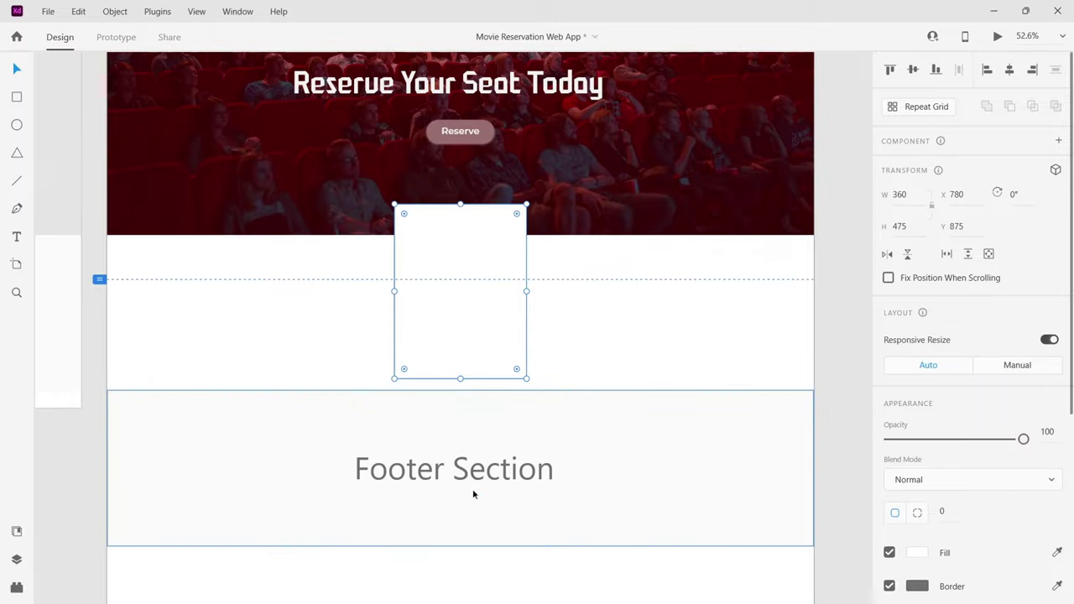
scroll(493, 406, "down", 3)
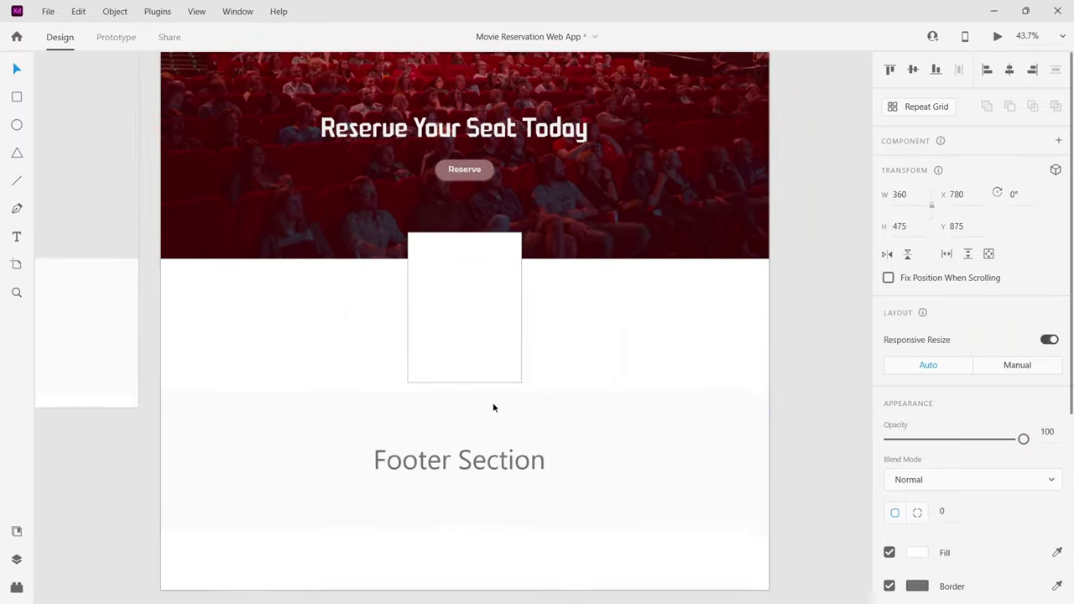
left_click(283, 365)
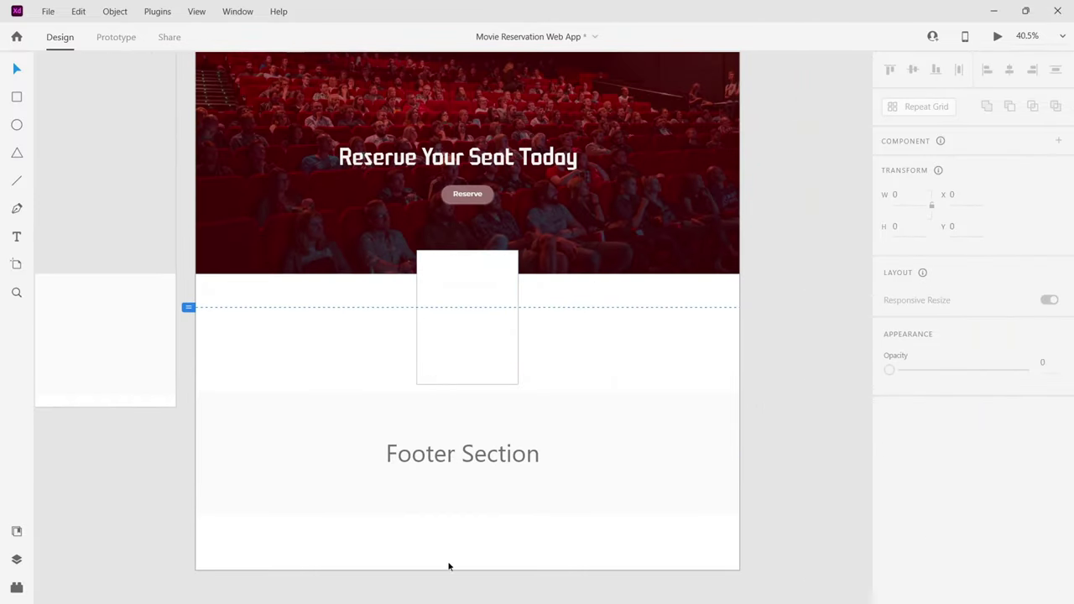
left_click(395, 450)
mouse_move(390, 451)
left_mouse_down()
mouse_move(405, 506)
mouse_move(407, 485)
mouse_move(409, 494)
left_mouse_up()
left_click(339, 393)
scroll(304, 469, "up", 1)
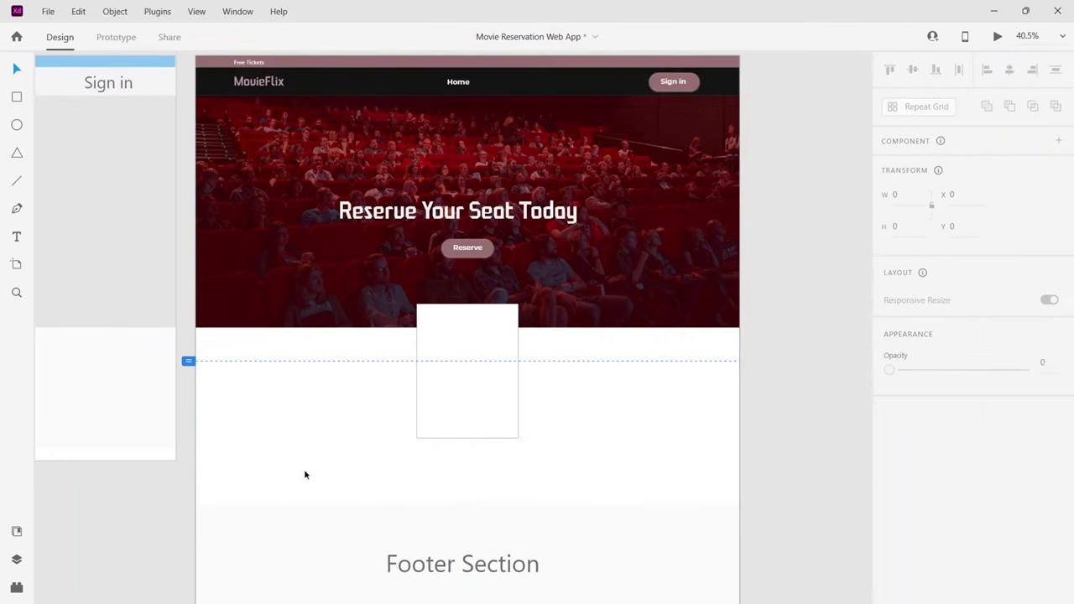
Enlarge the white rectangle proportionally from its center to about 426 by 561.
left_click(451, 410)
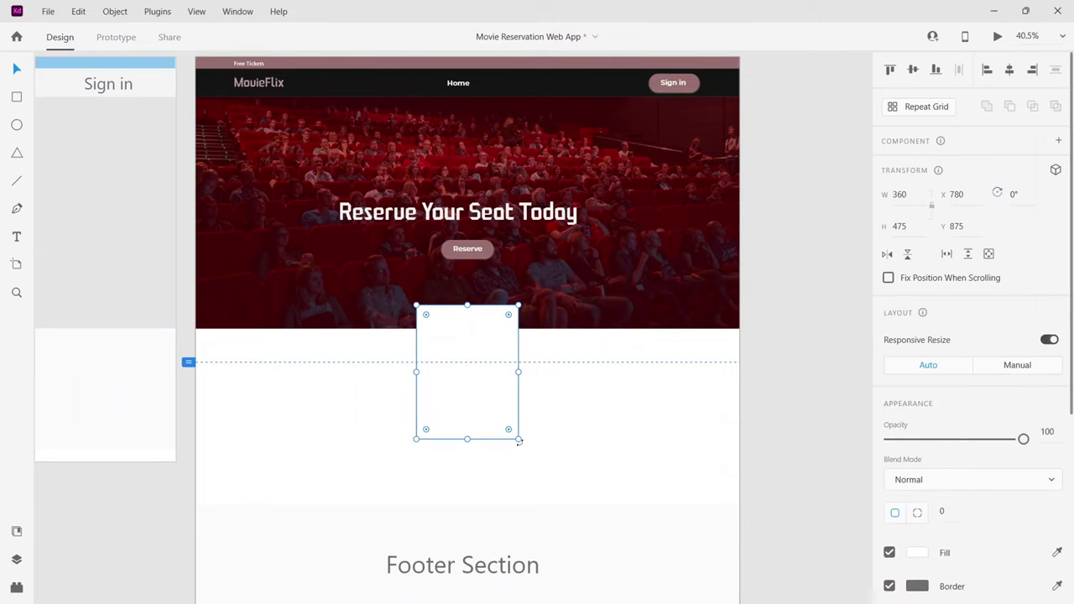
key("super")
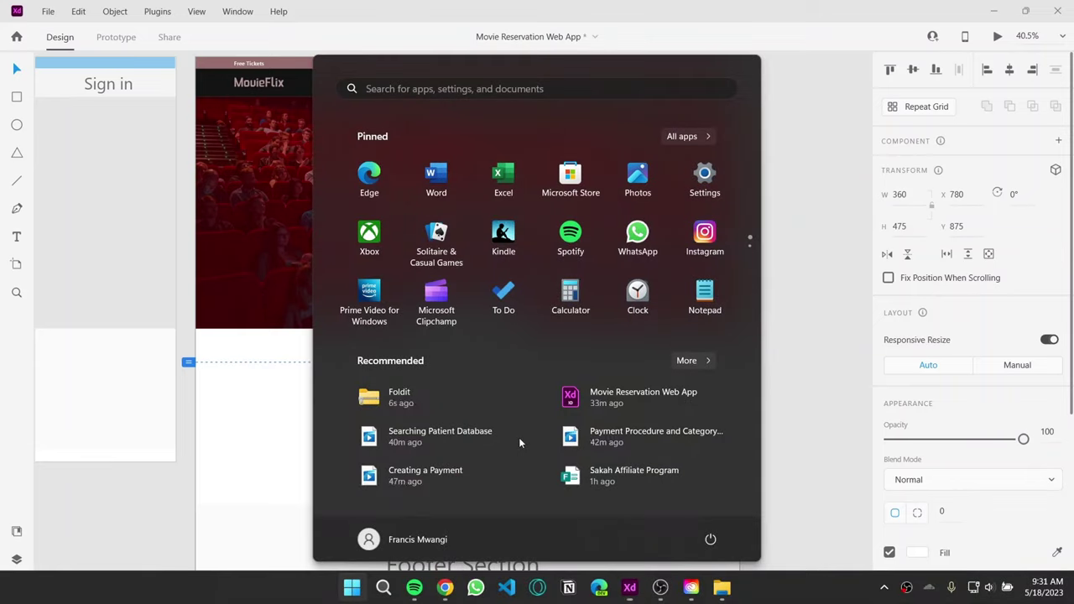
key("super")
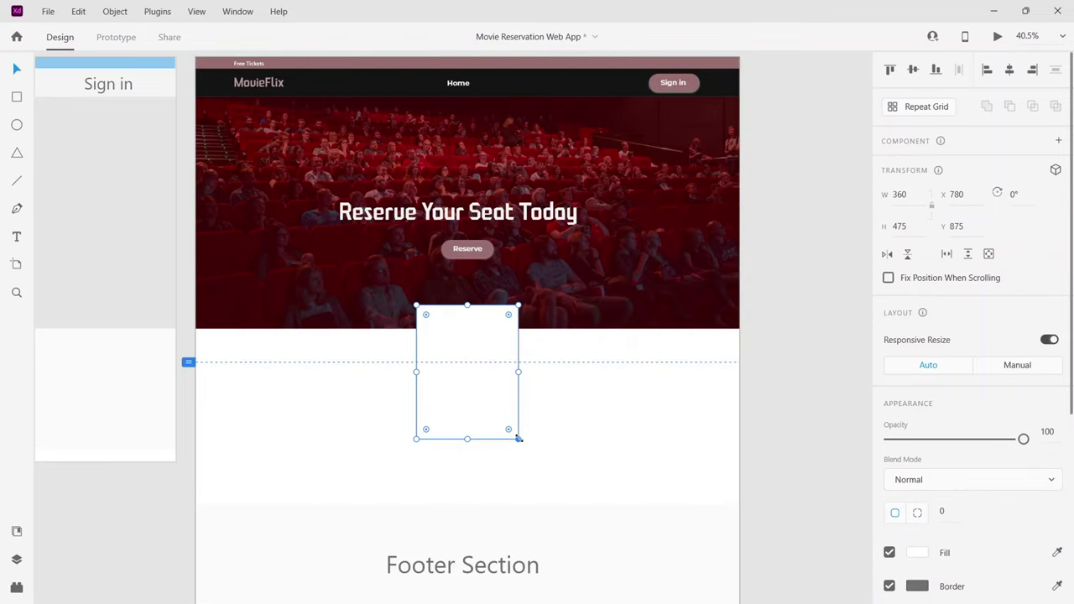
key("alt")
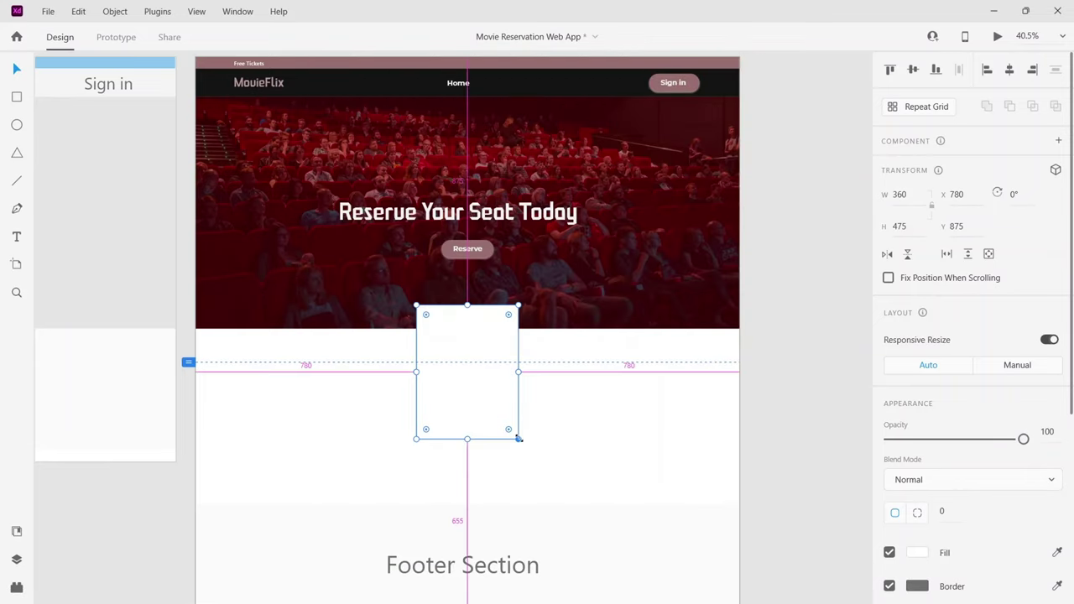
mouse_move(518, 438)
left_mouse_down()
mouse_move(532, 451)
mouse_move(498, 431)
left_mouse_up()
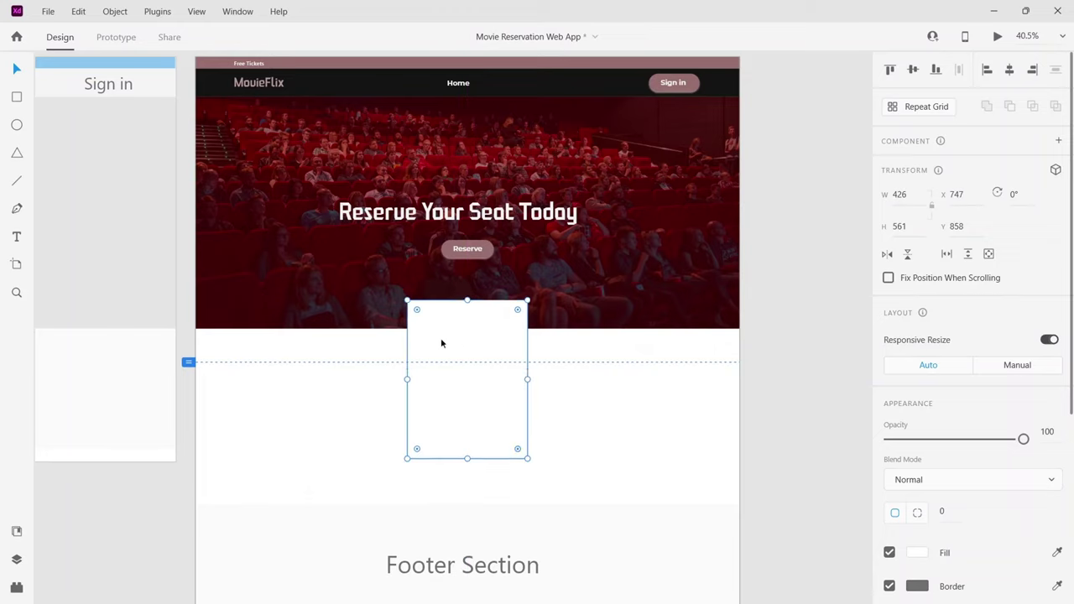
Remove the white rectangle's border and round all its corners to a radius of 35.
scroll(901, 506, "down", 3)
left_click(889, 420)
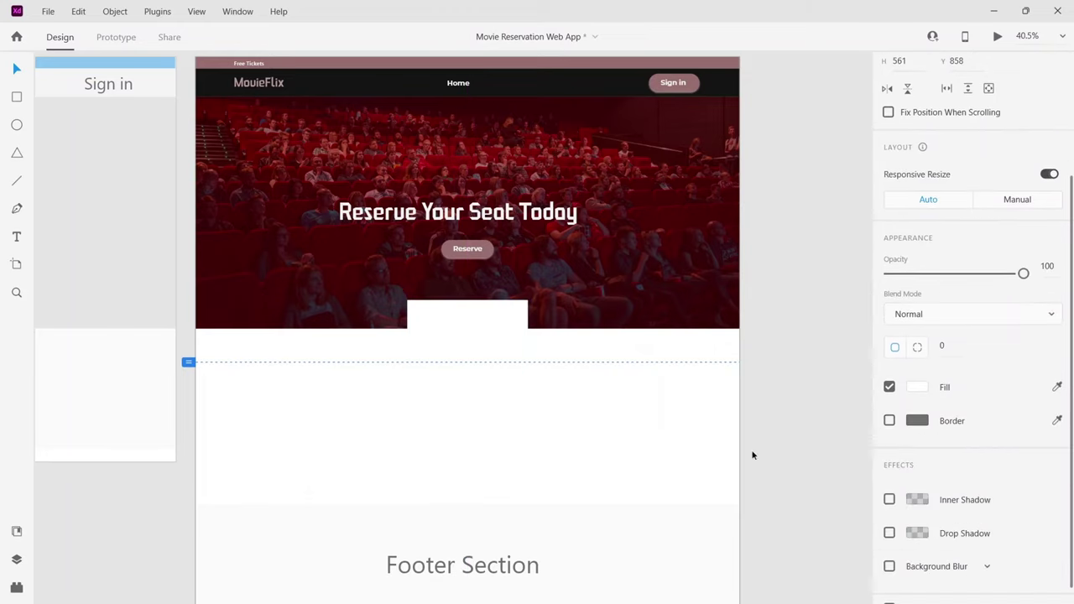
left_click(445, 374)
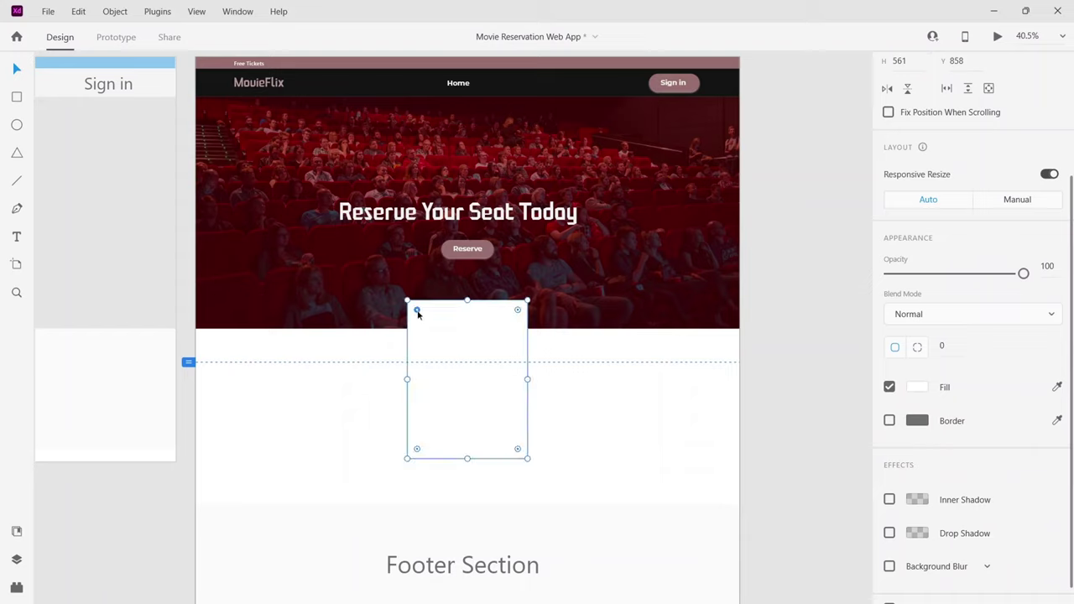
left_click_drag(419, 314, 418, 312)
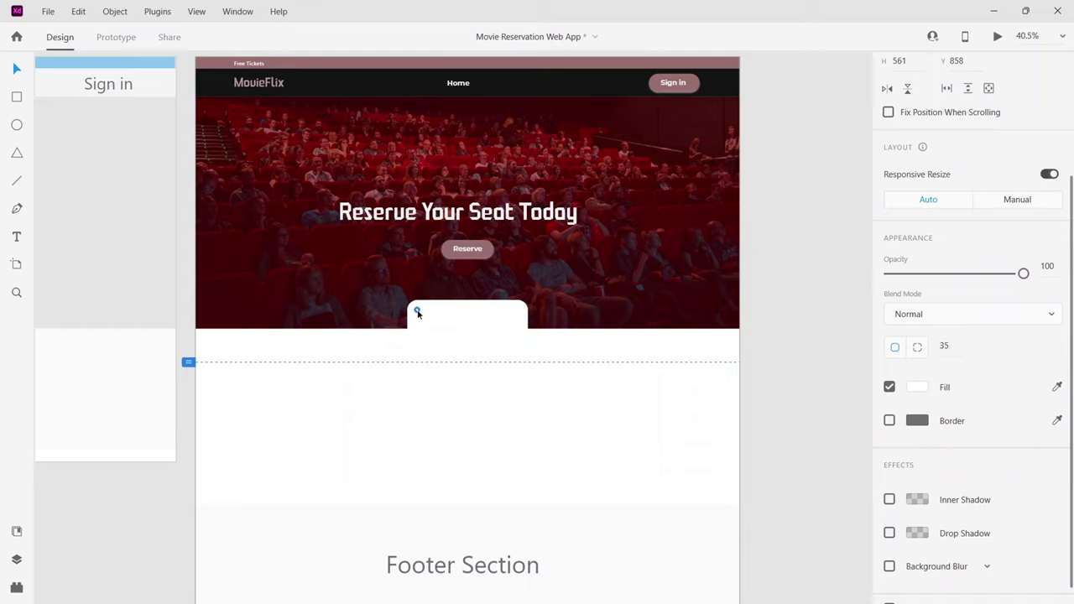
left_click(603, 424)
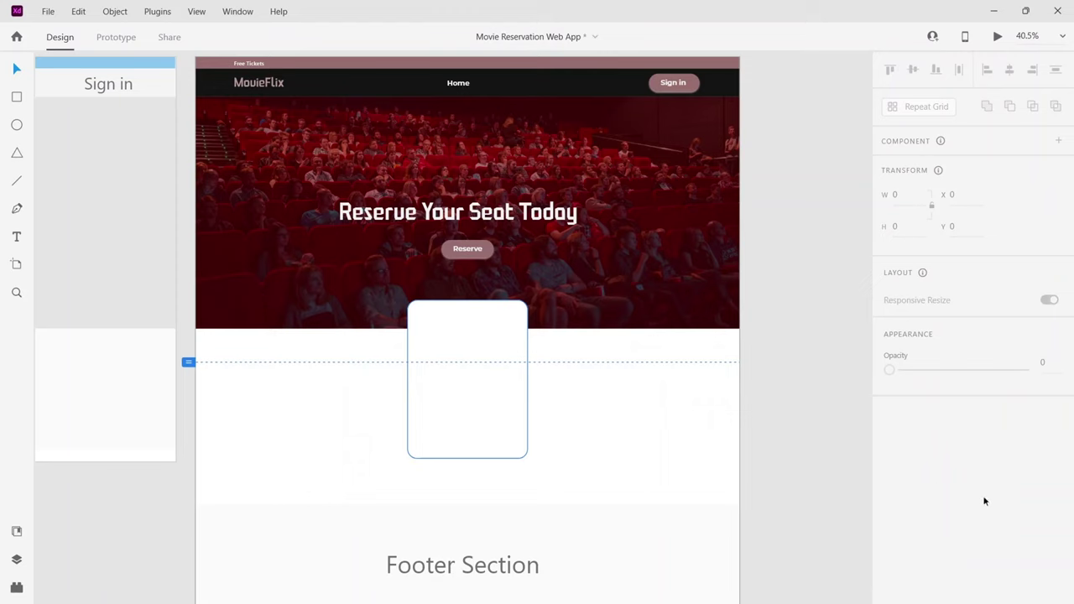
Fill the white rounded card overlapping the banner with the dusty mauve swatch used for the buttons.
left_click(509, 431)
scroll(1033, 451, "down", 3)
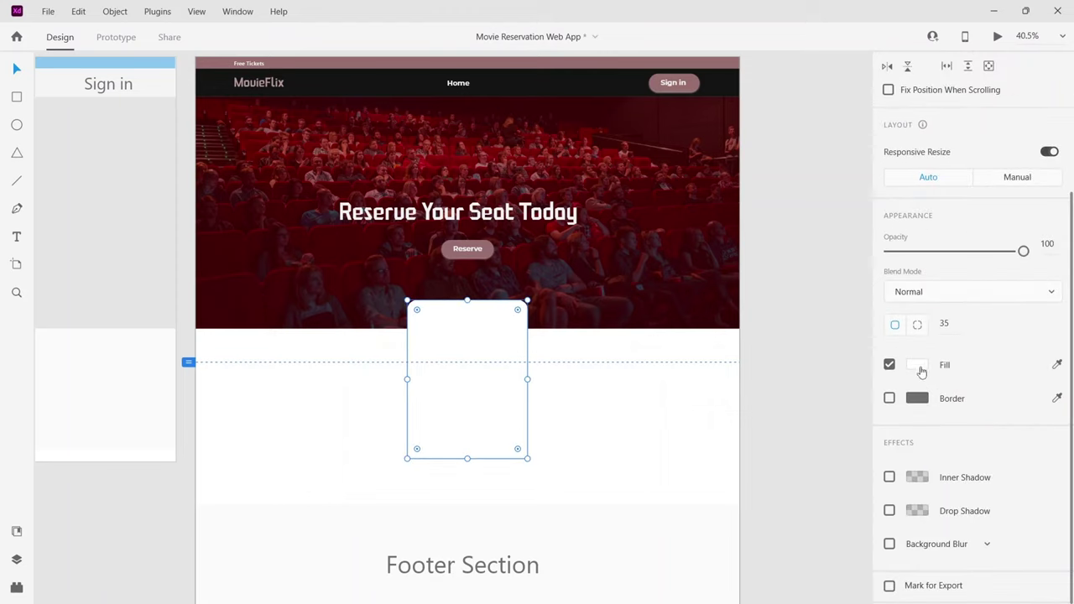
left_click(917, 365)
left_click(765, 458)
left_click(613, 445)
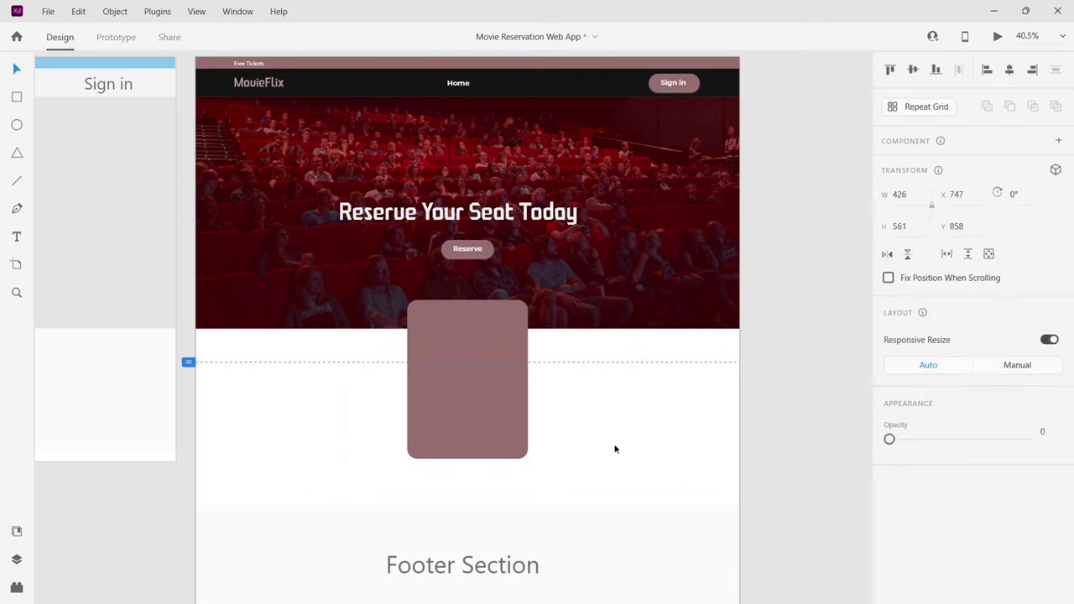
left_click(488, 423)
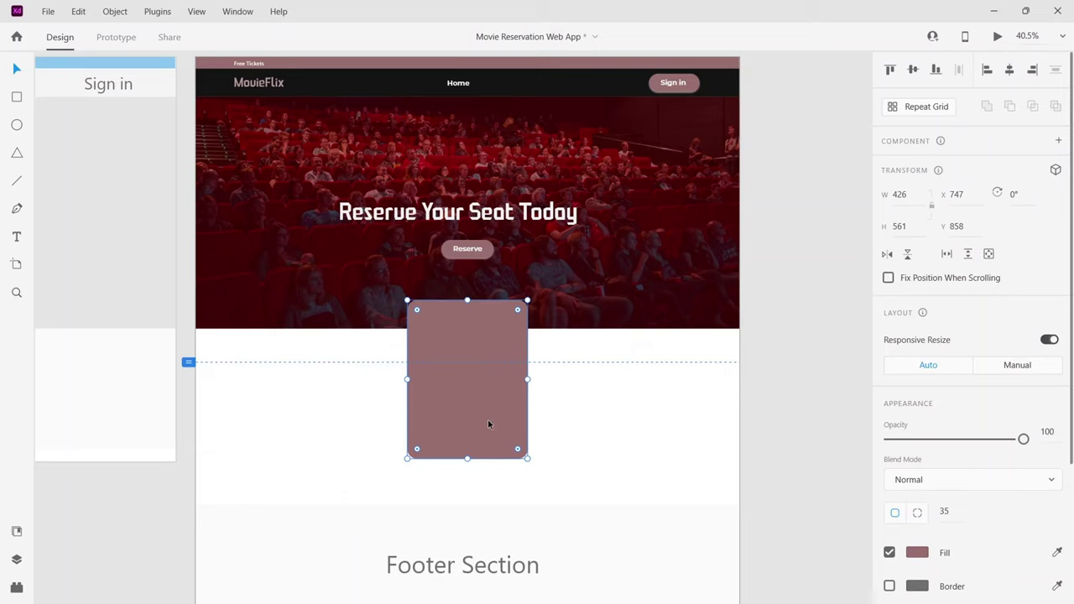
left_click(636, 451)
key("ctrl+z")
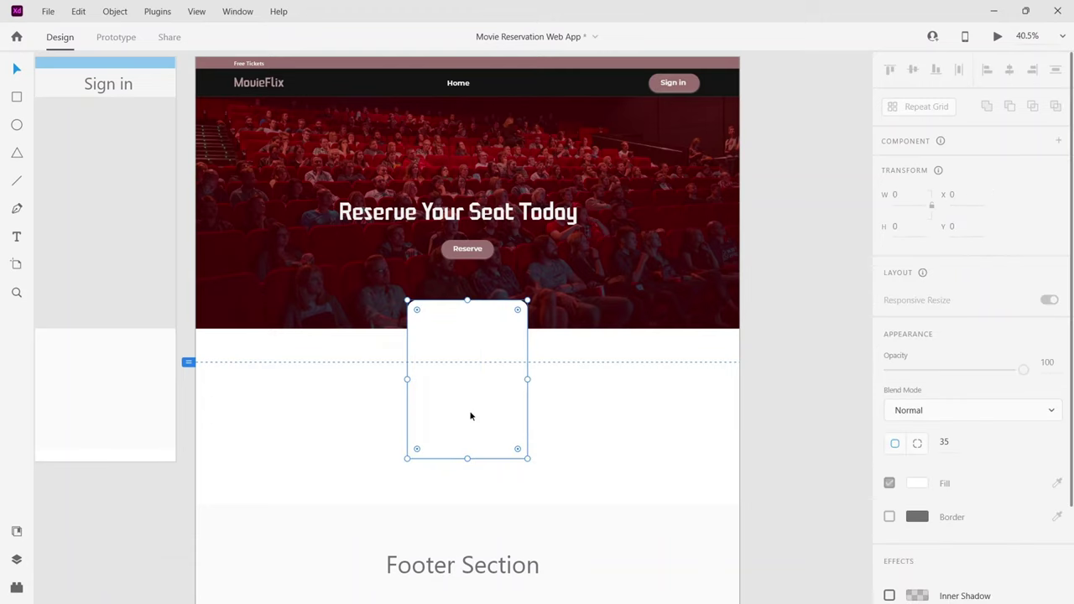
key("ctrl+shift+z")
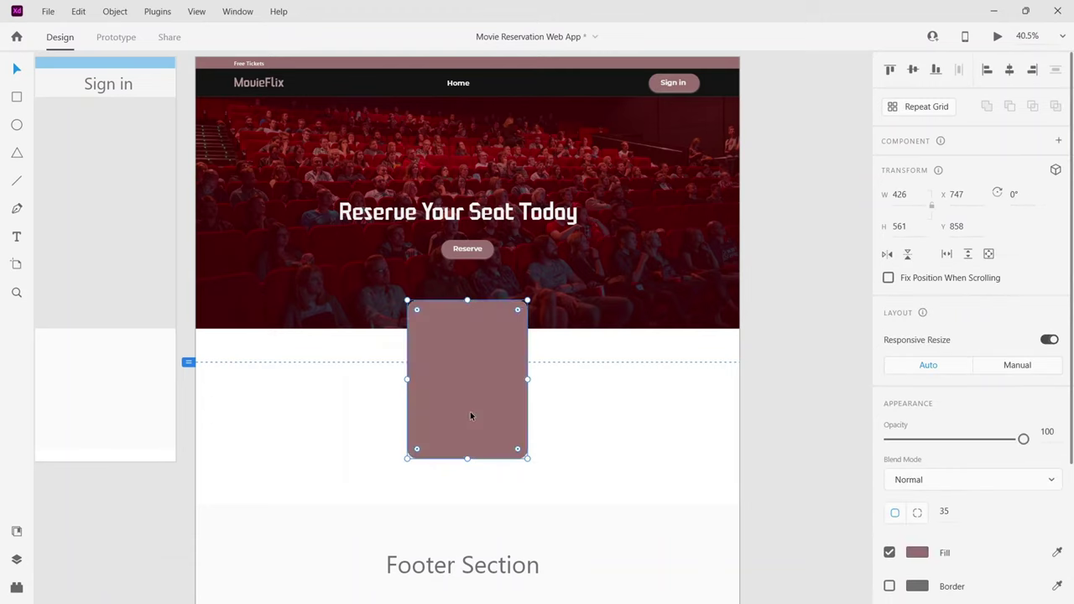
Duplicate the mauve card twice on each side at the same height with equal gaps, making a five-card row running off both page edges.
left_click_drag(470, 416, 731, 429)
left_click(592, 509)
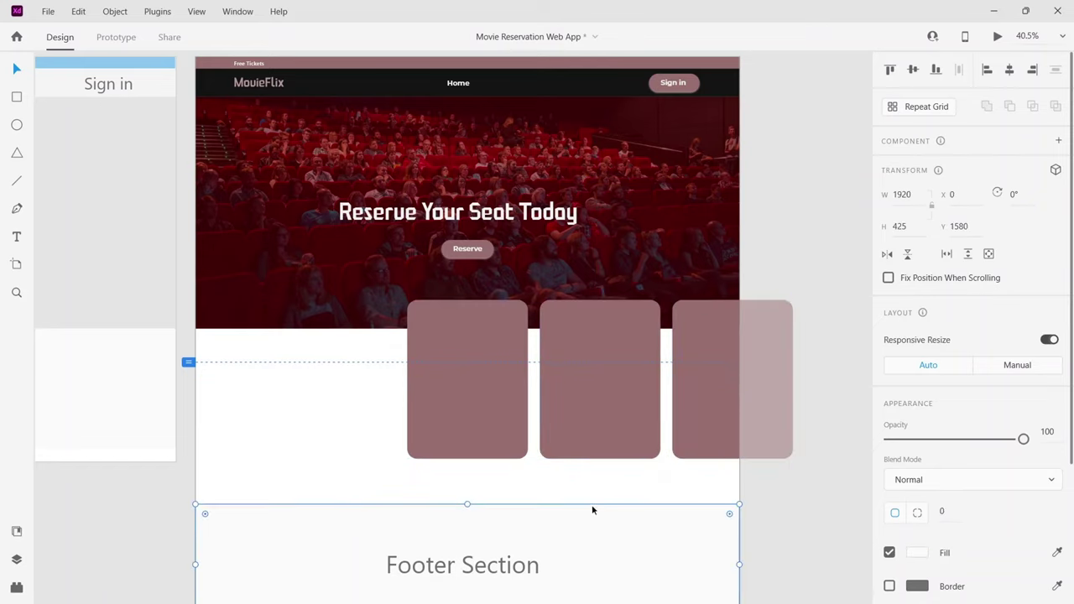
left_click(490, 402)
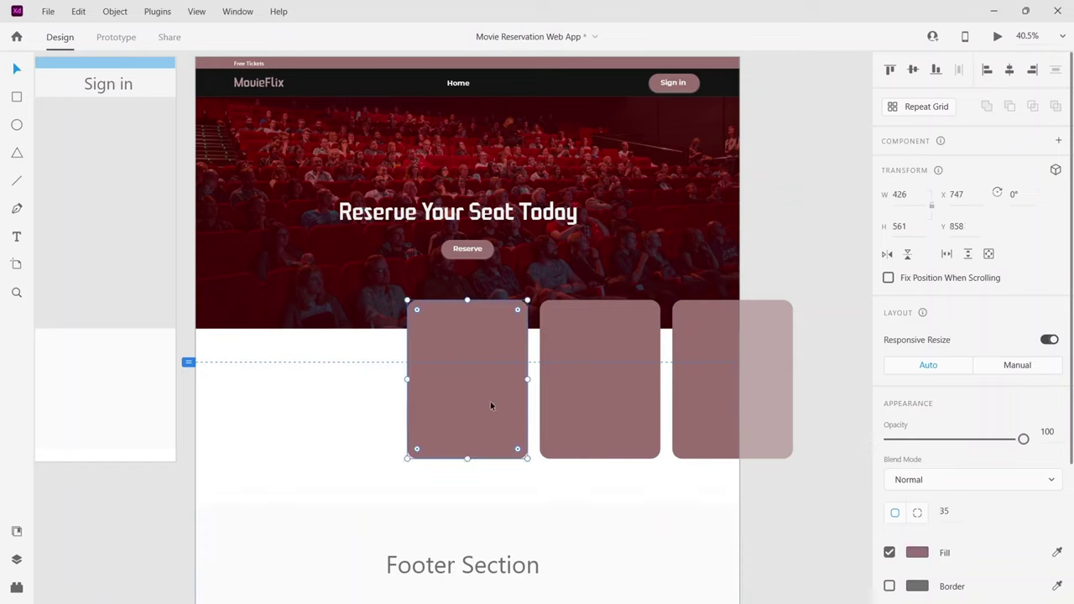
left_click_drag(491, 406, 223, 410)
left_click(648, 490)
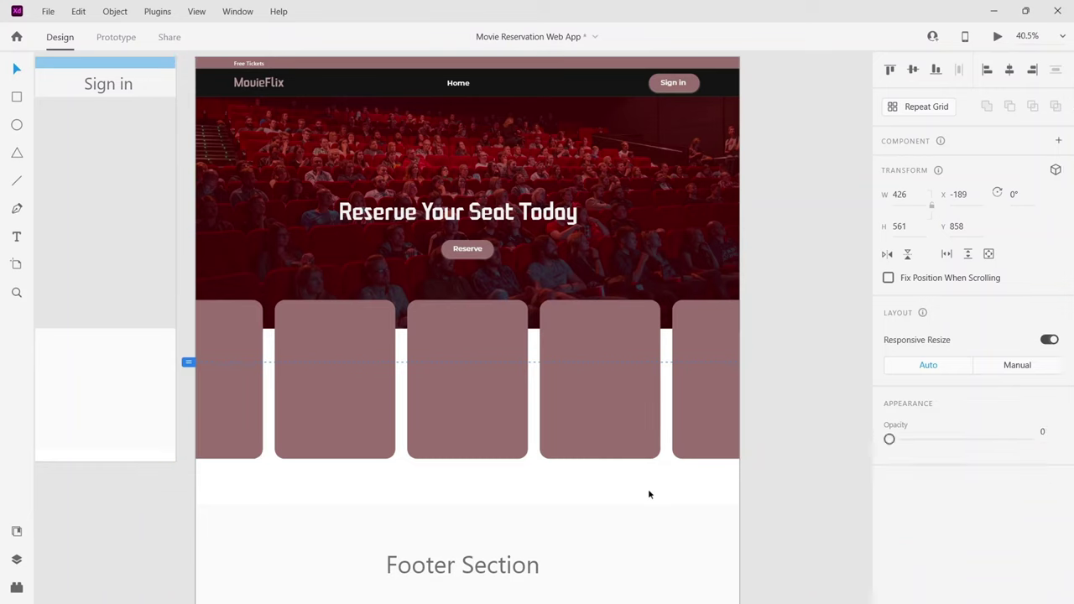
Shrink the fourth card proportionally from its center to about 370 by 487 and the fifth card to about 314 by 413.
double_click(582, 433)
scroll(582, 436, "right", 1)
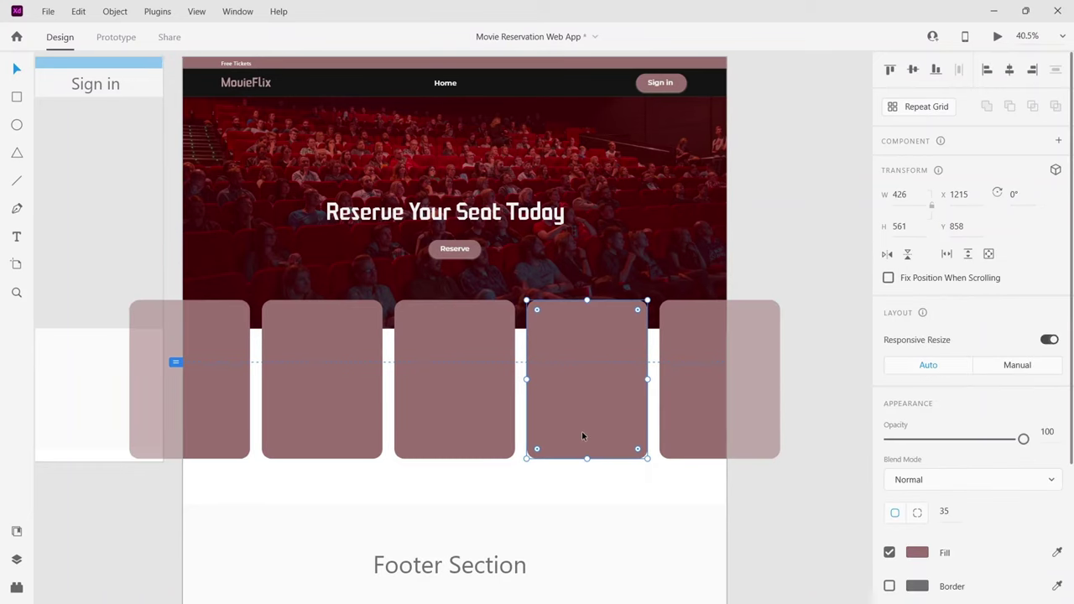
key("alt")
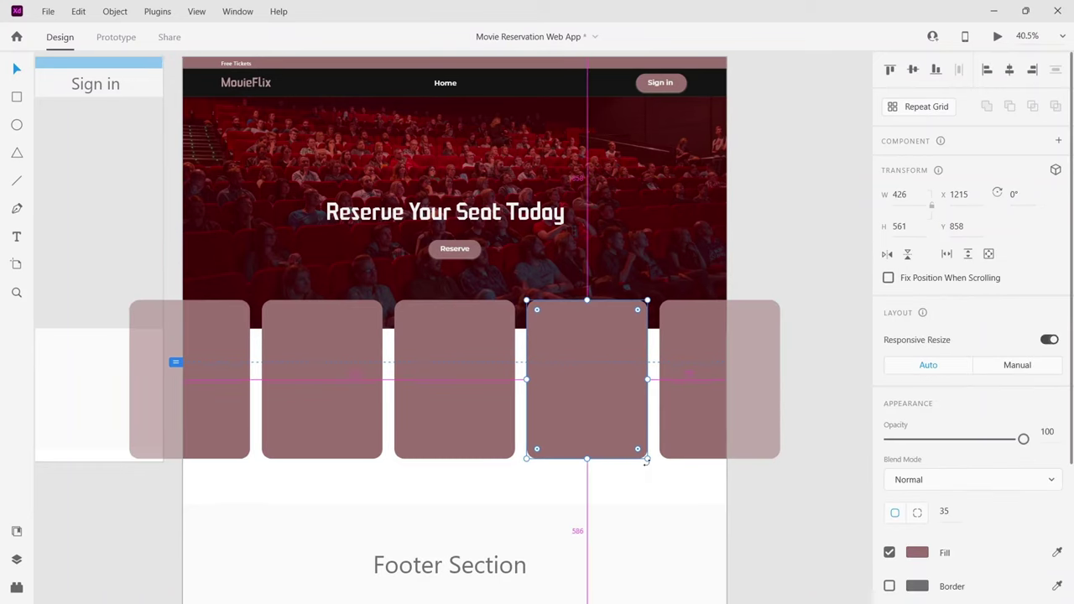
left_click_drag(647, 458, 637, 456)
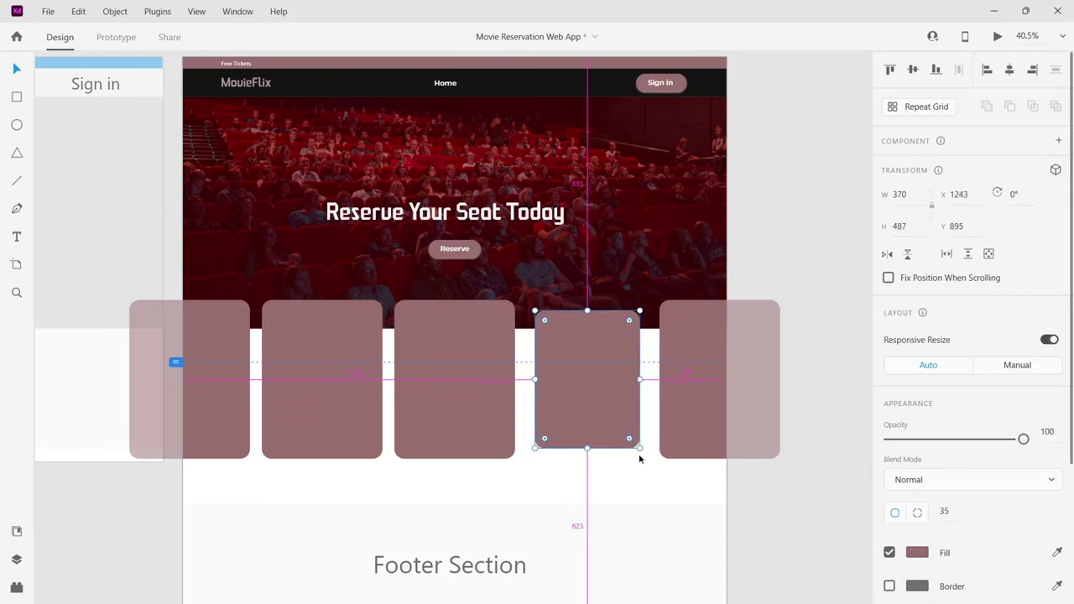
left_click(697, 429)
key("alt")
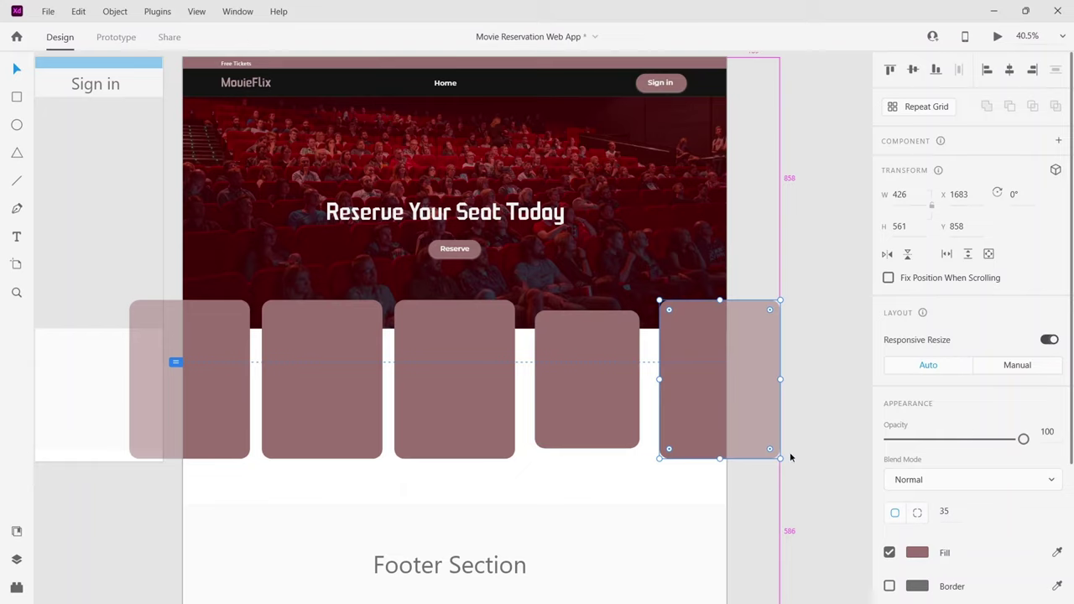
left_click_drag(780, 458, 765, 453)
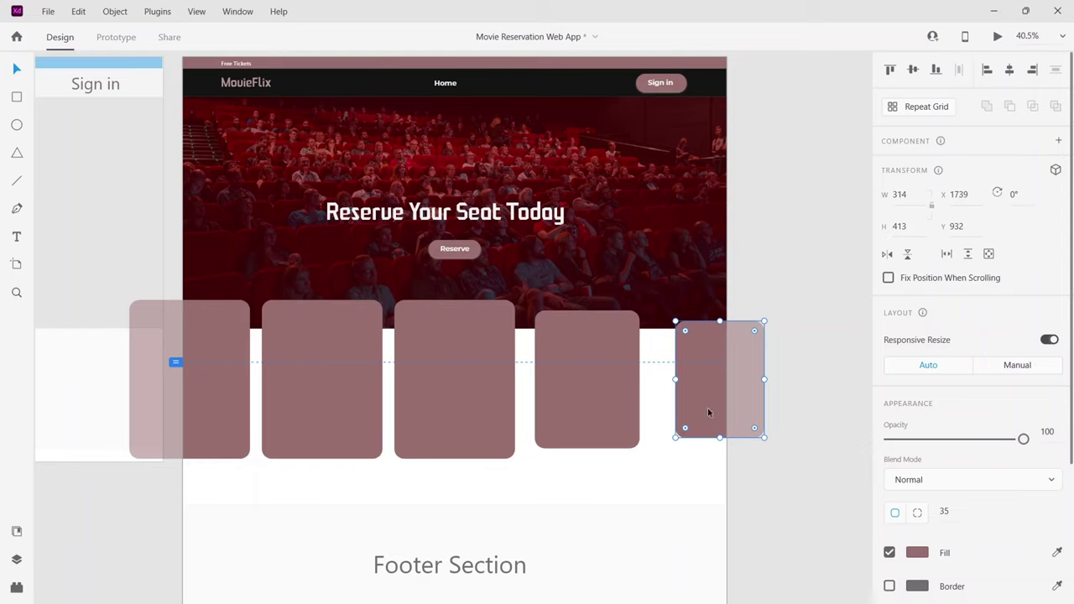
Close the gaps beside the two shrunken cards, moving the fourth card to X 1215 and the fifth to X 1627.
left_click_drag(708, 412, 692, 411)
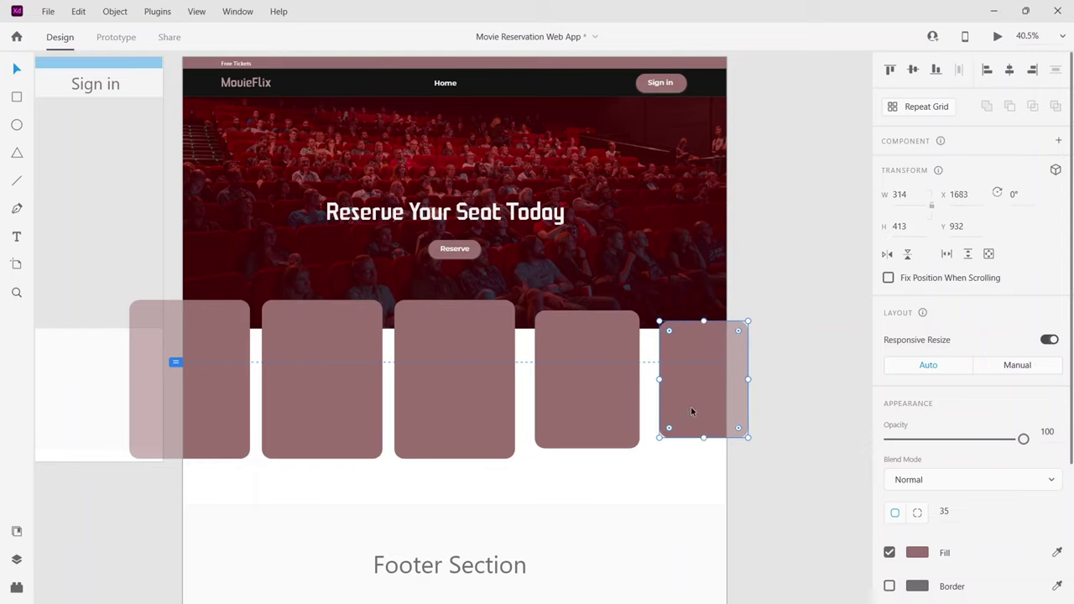
left_click(612, 484)
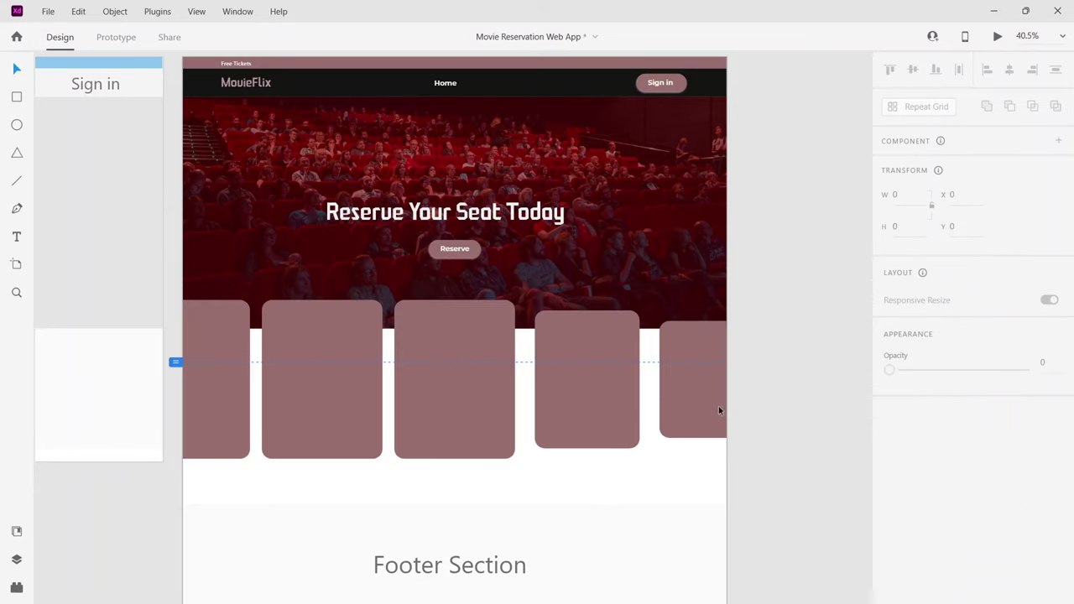
left_click(605, 420)
left_click(634, 468)
left_click_drag(579, 432, 575, 431)
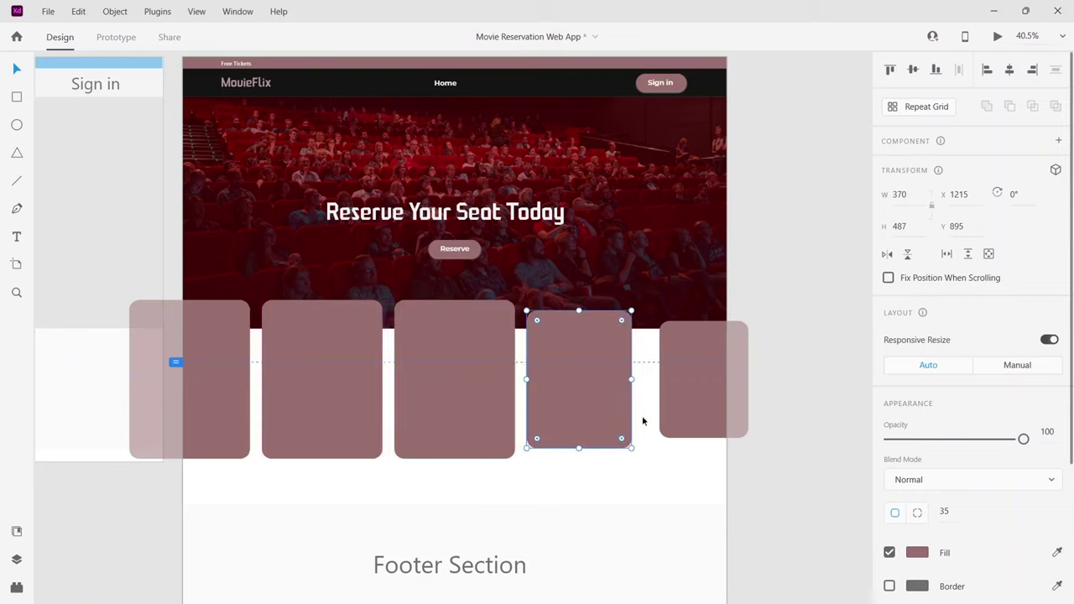
left_click(679, 409)
left_click_drag(680, 408, 665, 405)
left_click(688, 455)
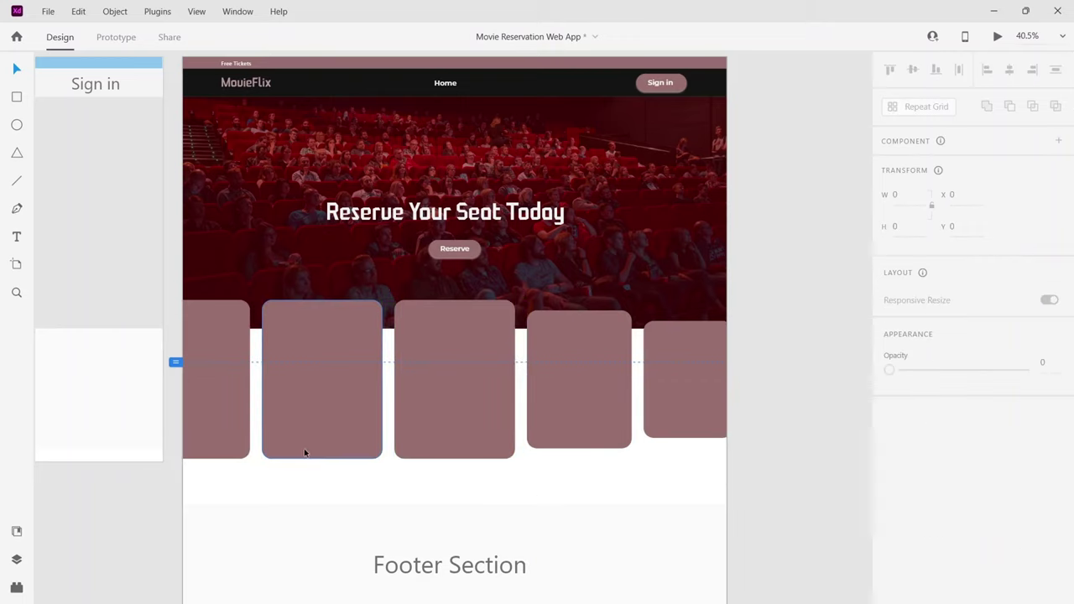
Replace the second card with a copy of the 370 by 487 fourth card, placed at X 335.
left_click(323, 426)
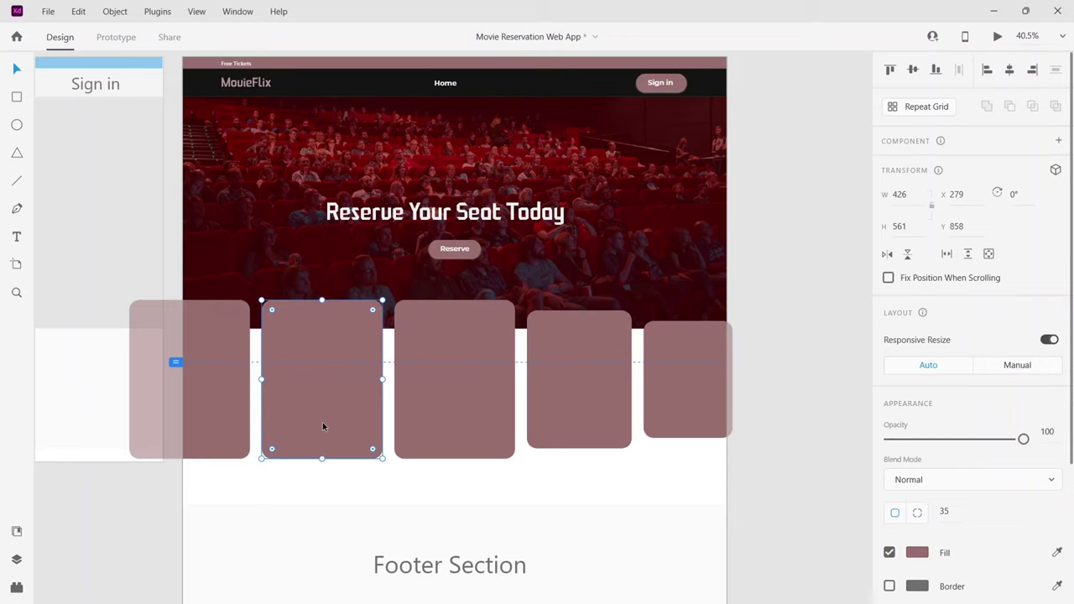
key("Delete")
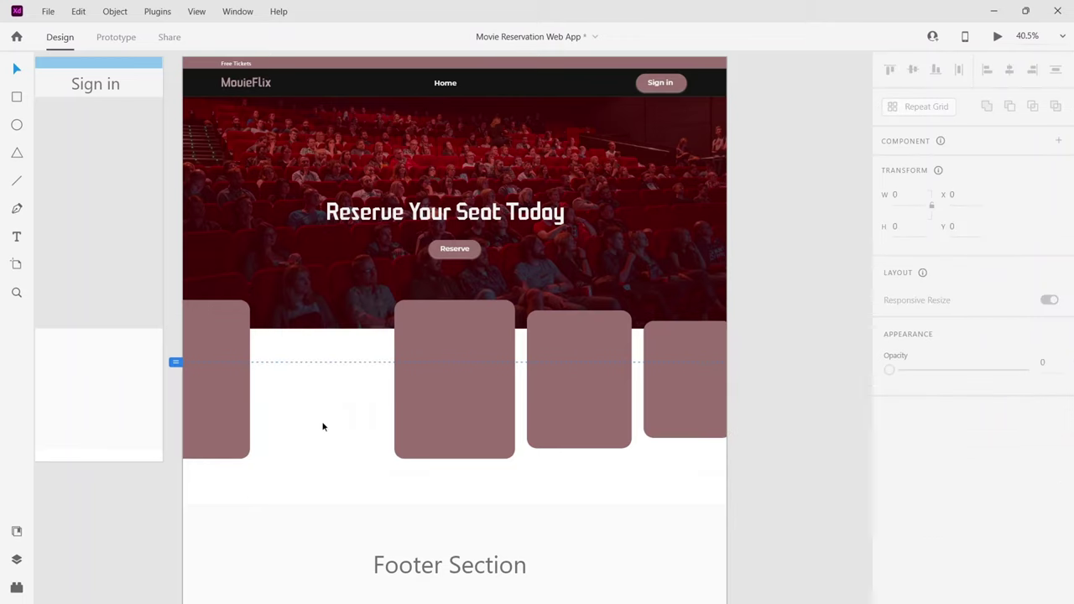
left_click(555, 412)
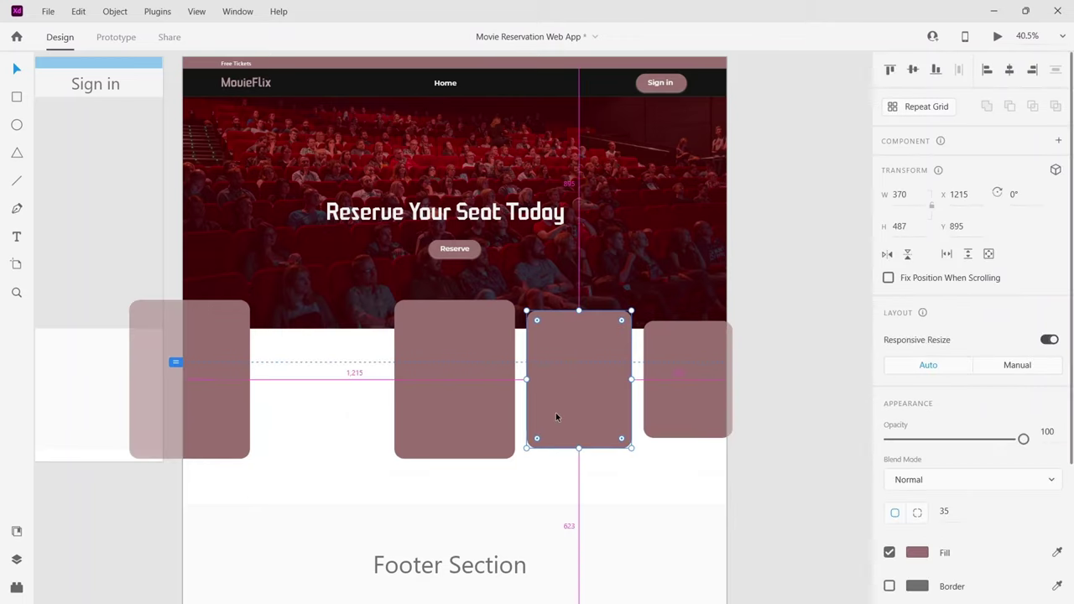
left_click_drag(555, 412, 307, 414)
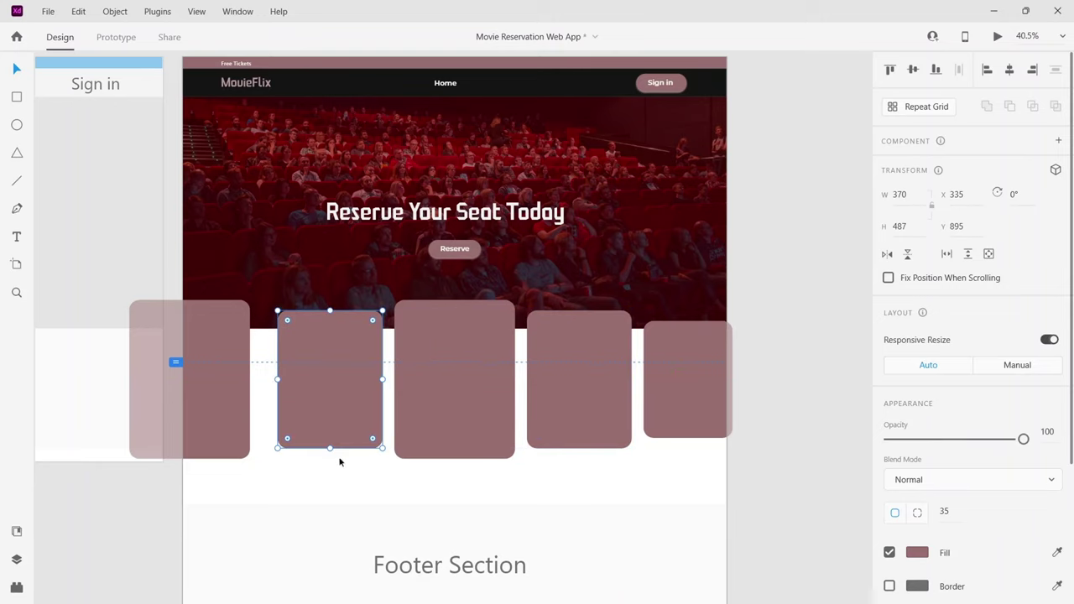
Replace the first card with a copy of the 314 by 413 fifth card, placed at X -21.
left_click(202, 446)
key("Delete")
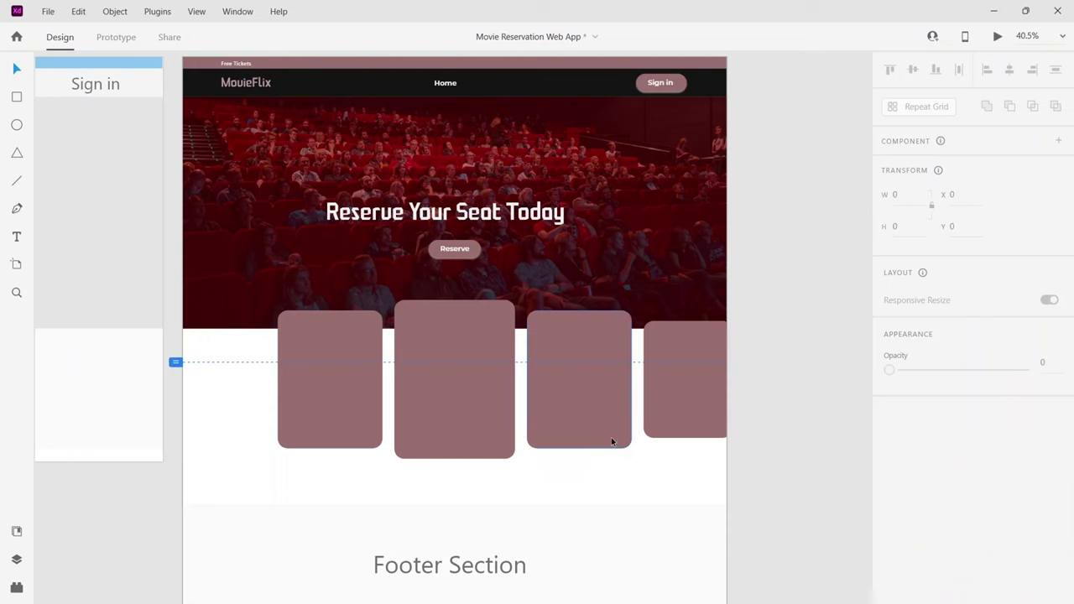
left_click(695, 410)
left_click_drag(695, 409, 227, 451)
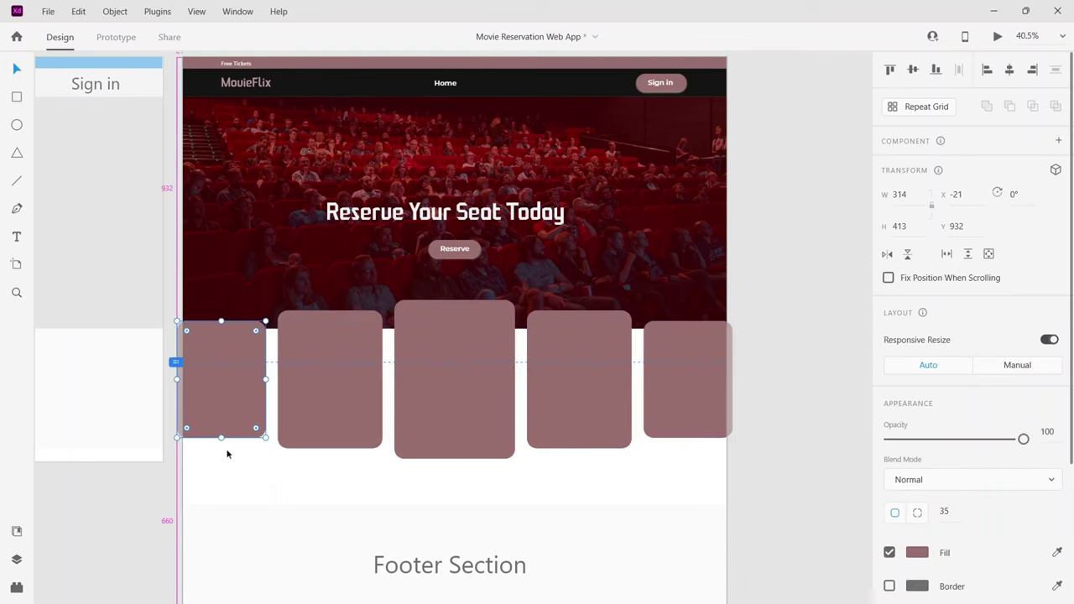
left_click(240, 472)
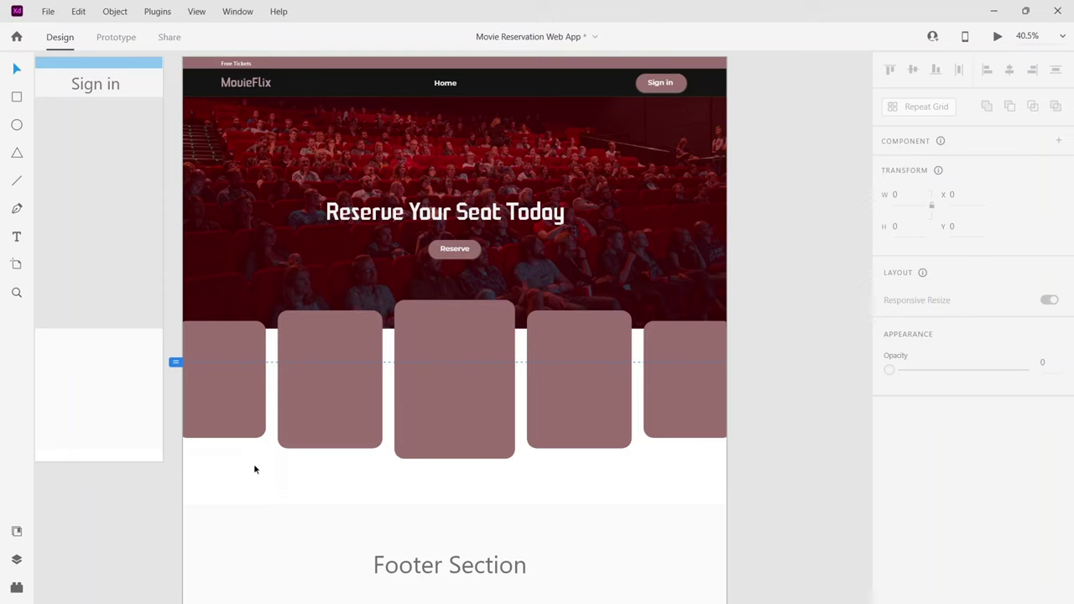
left_click(231, 431)
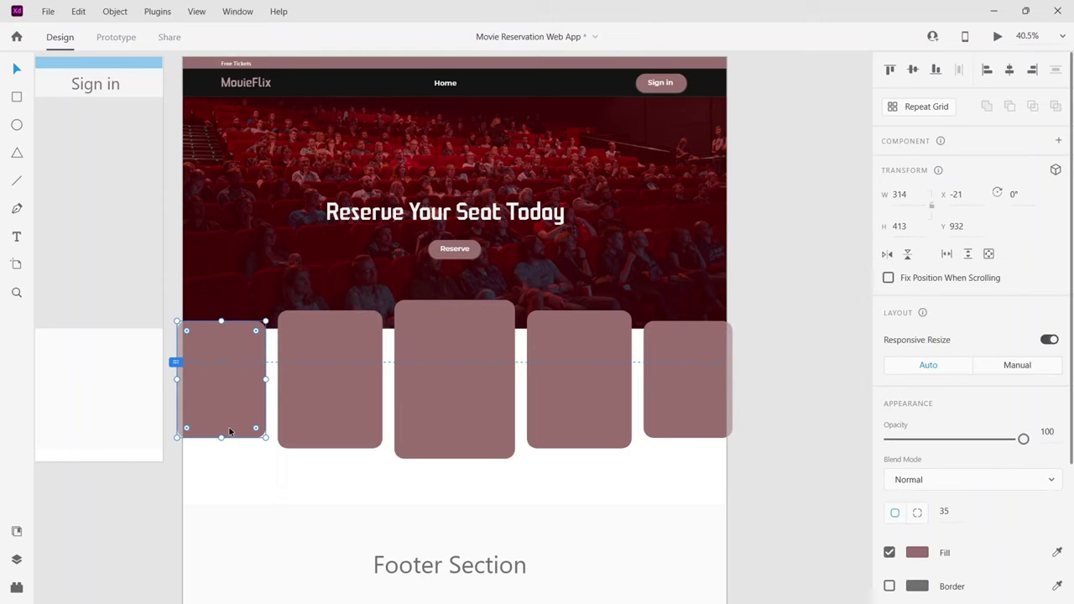
key("alt")
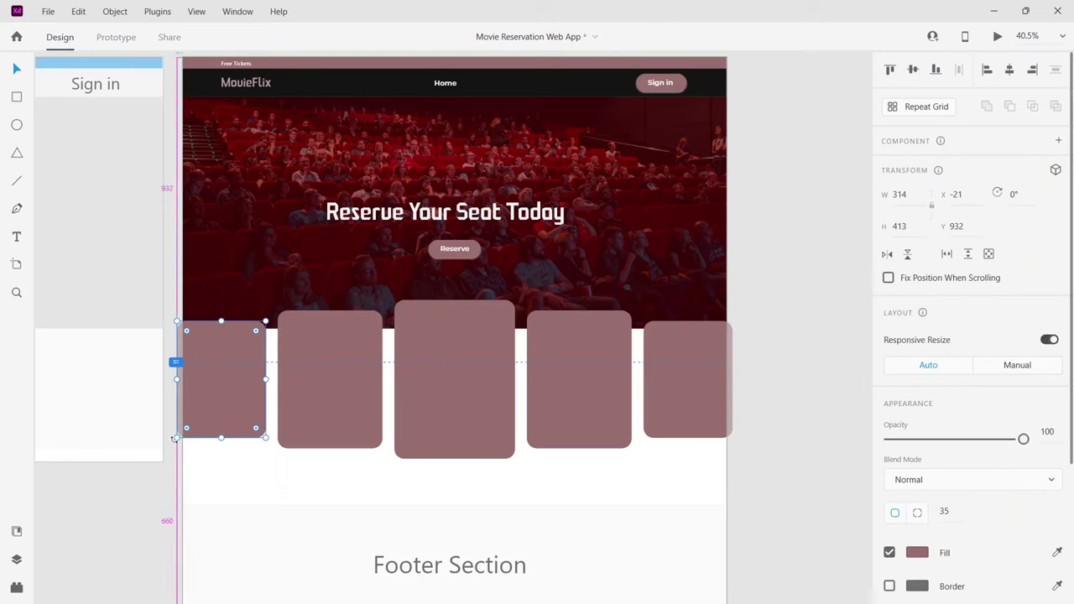
left_click_drag(176, 437, 182, 433)
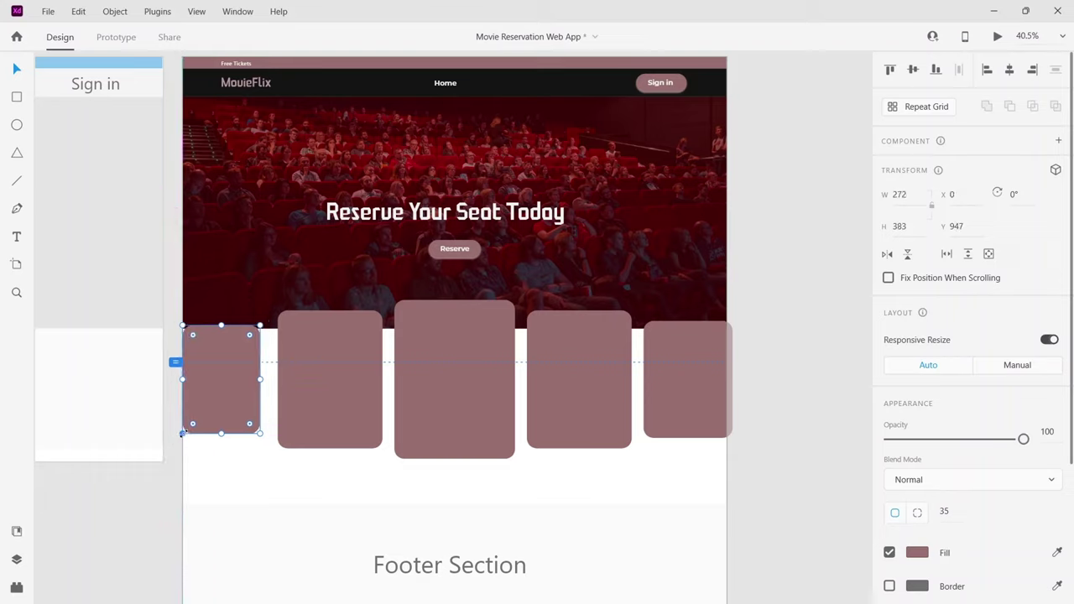
key("ctrl+z")
Shrink the first card proportionally from its center to about 250 by 329 and move it toward the second card, to X 43.
key("alt")
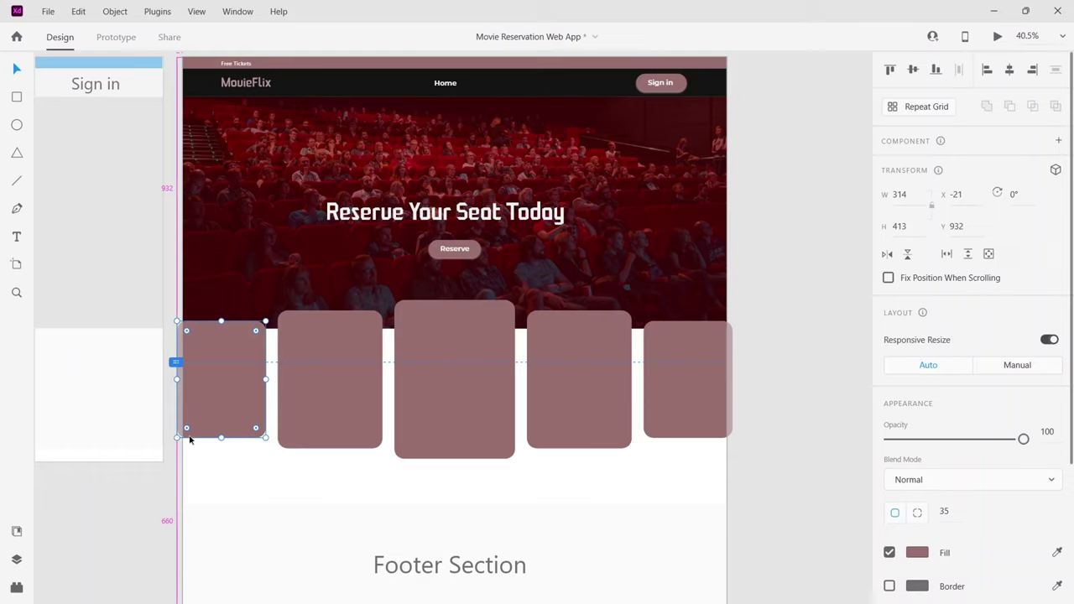
left_click_drag(176, 437, 187, 439)
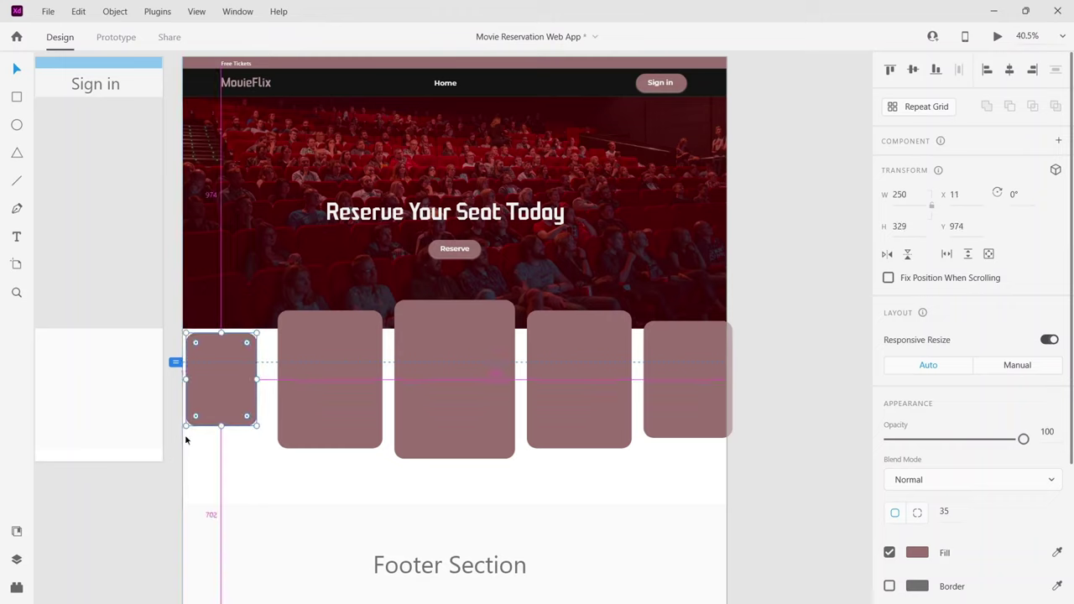
left_click(216, 465)
left_click_drag(227, 409, 233, 404)
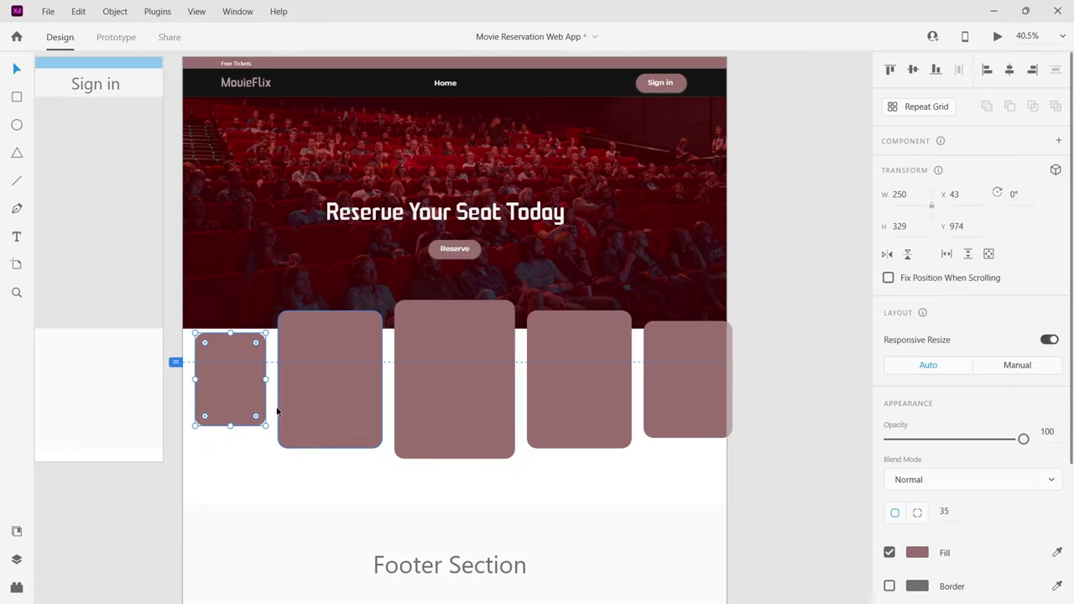
Enlarge the first card proportionally from its center to about 272 by 359 and shift it to X 21 to even the gap.
left_click(318, 478)
left_click(236, 413)
left_click_drag(236, 413, 237, 412)
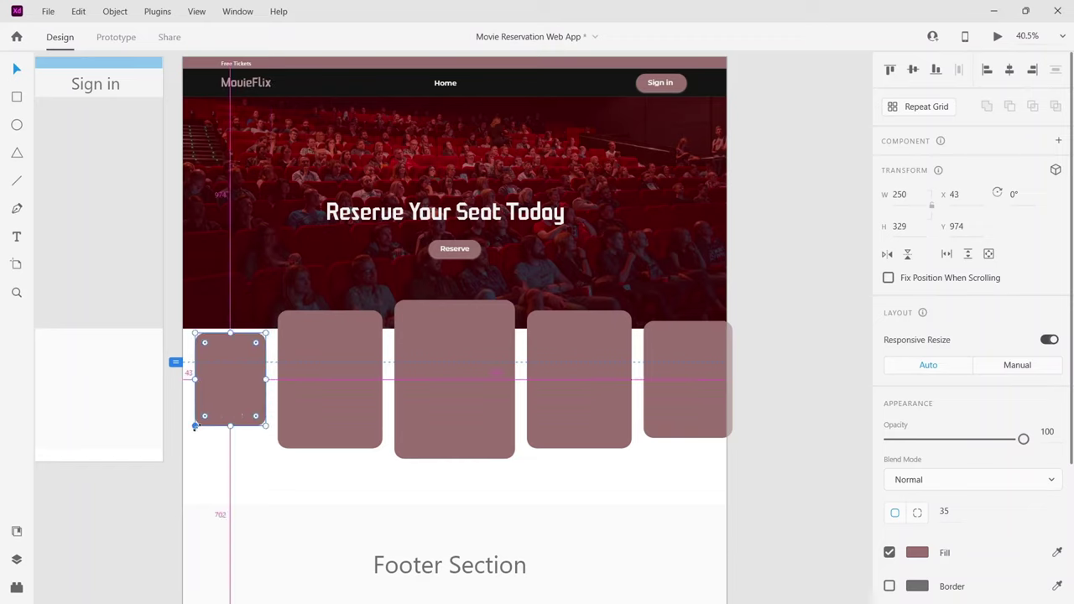
left_click(268, 482)
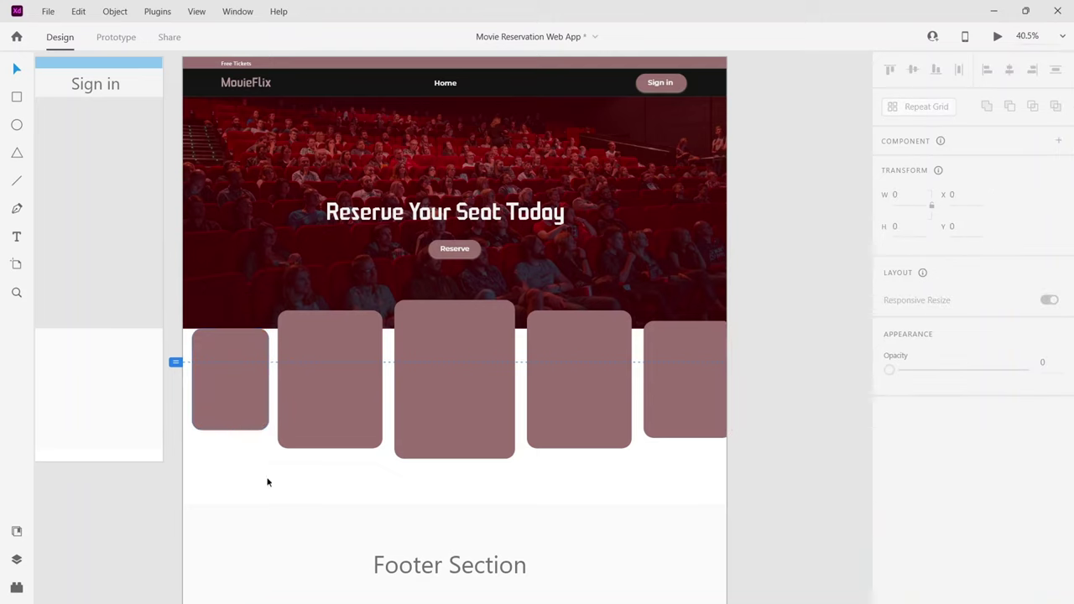
left_click_drag(259, 400, 255, 396)
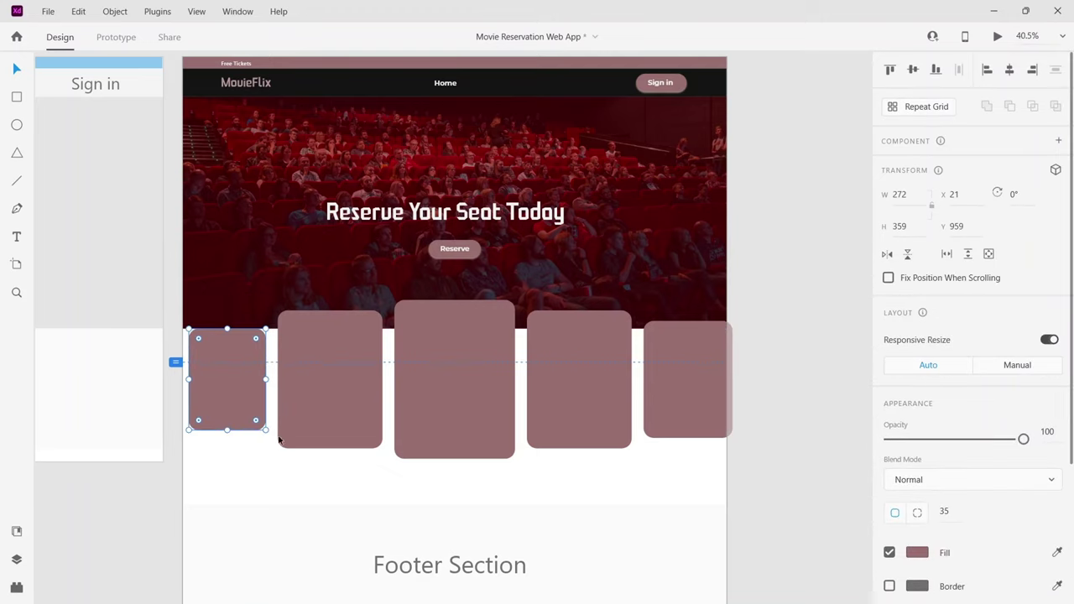
left_click(294, 463)
Replace the fifth card with a copy of the 272 by 359 first card, placed at X 1627.
left_click(696, 403)
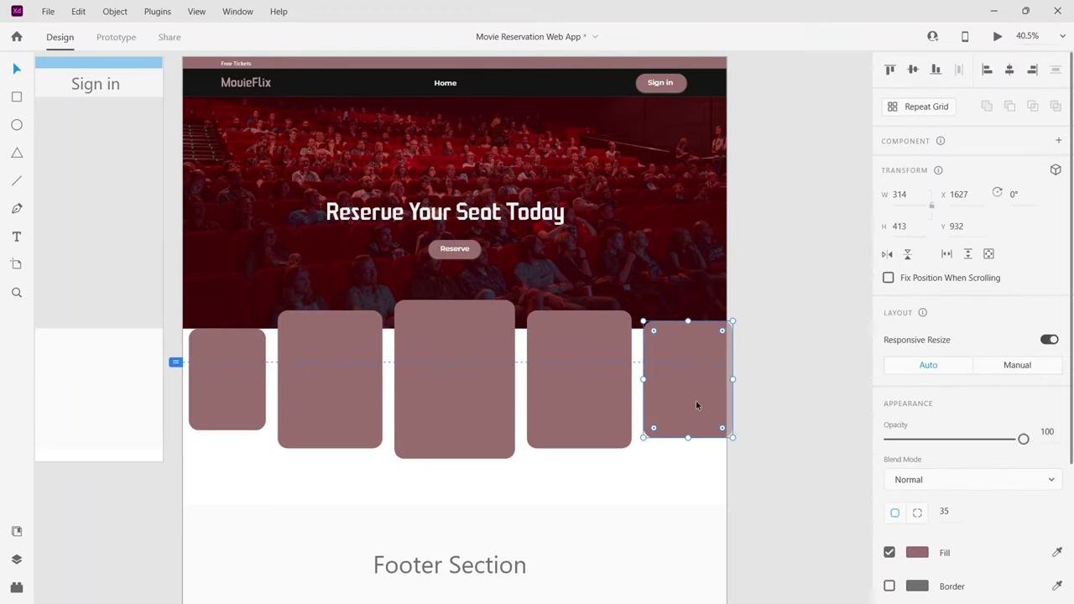
key("Delete")
left_click(233, 396)
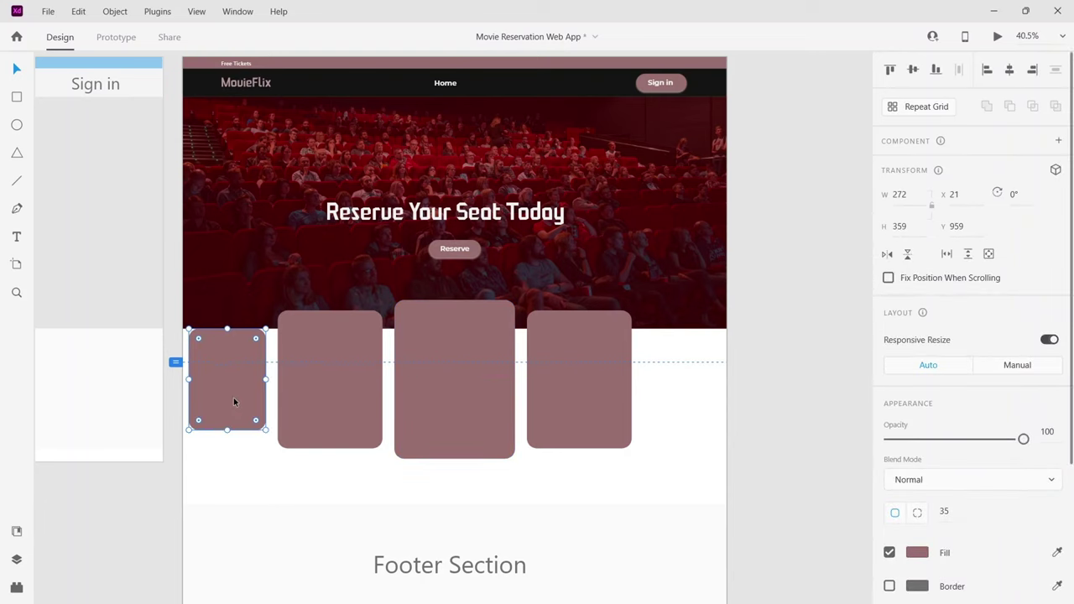
left_click_drag(233, 396, 690, 411)
left_click(823, 466)
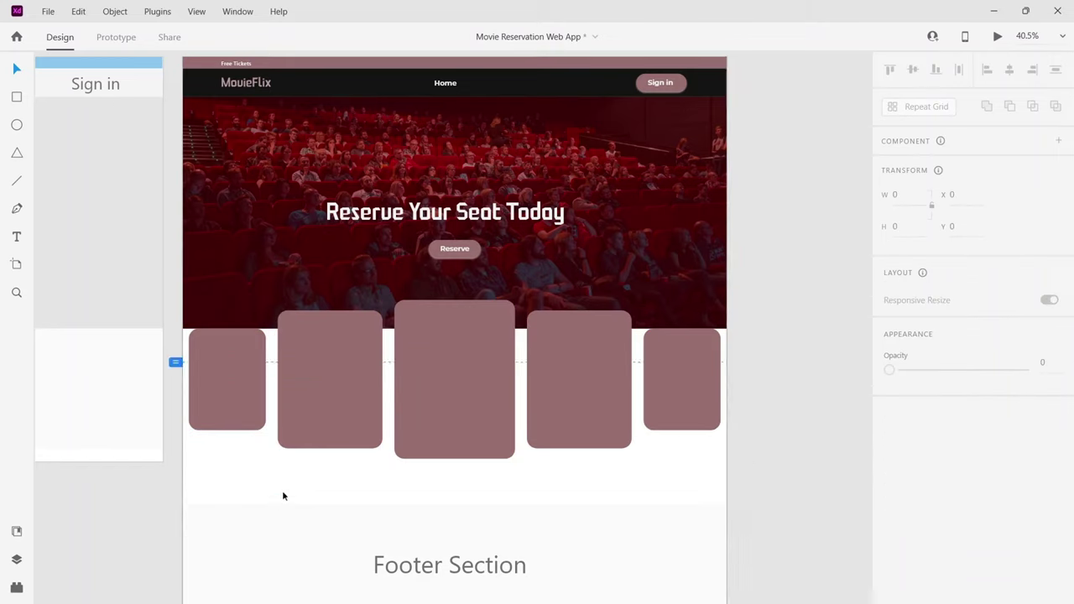
Turn on a drop shadow for all five carousel cards together.
left_click_drag(709, 479, 188, 414)
scroll(1040, 525, "down", 2)
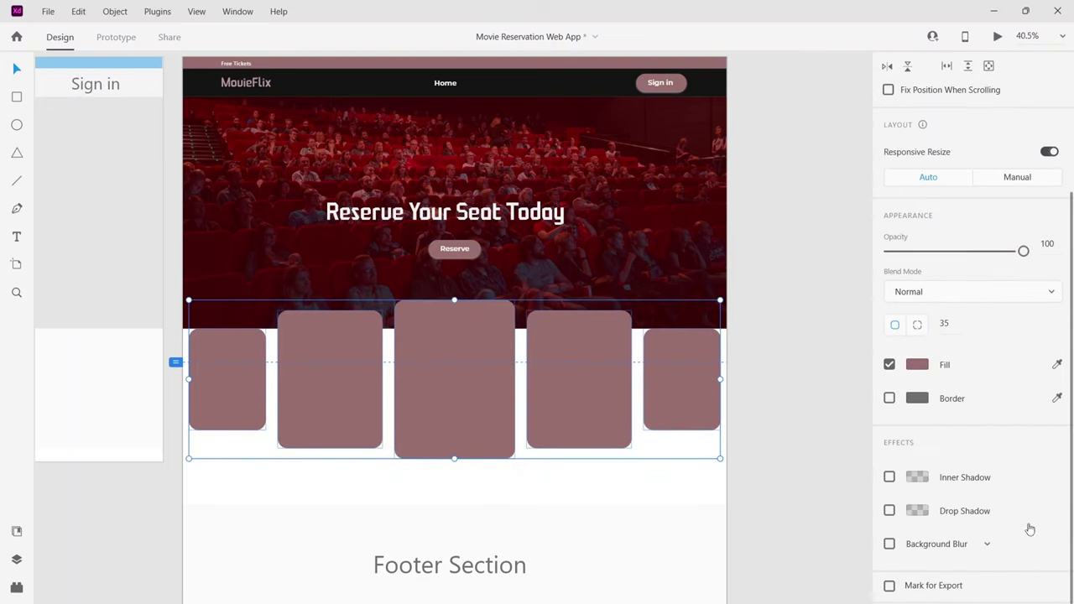
left_click(889, 510)
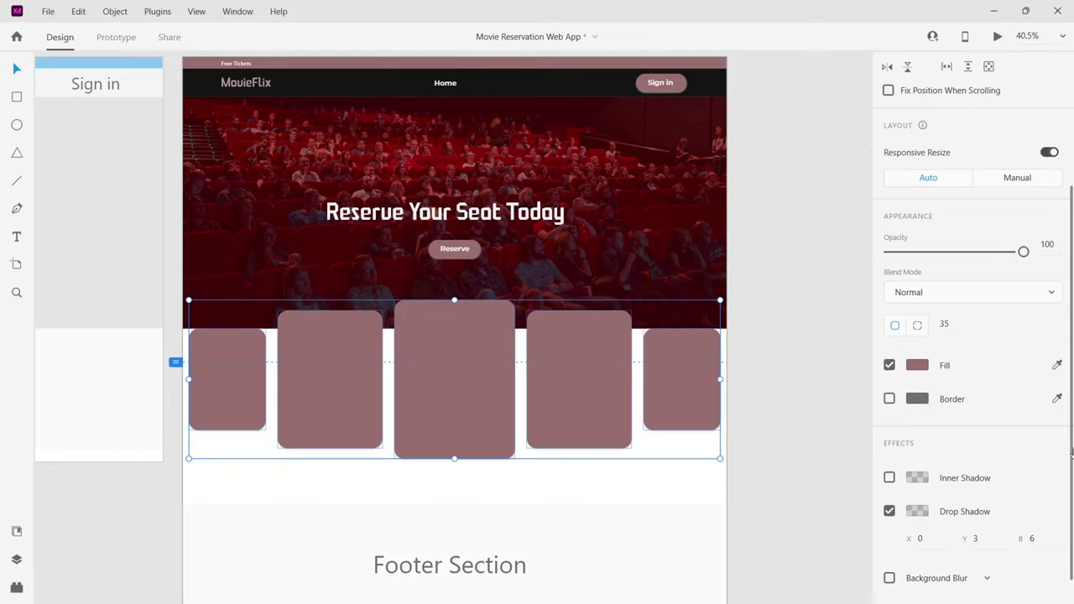
left_click(914, 510)
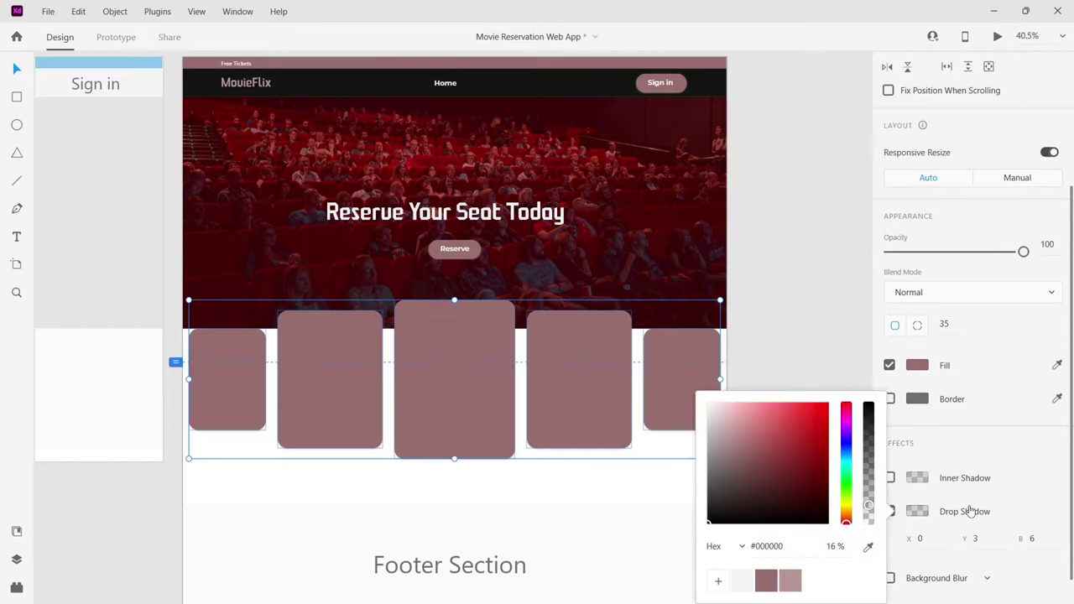
left_click(868, 546)
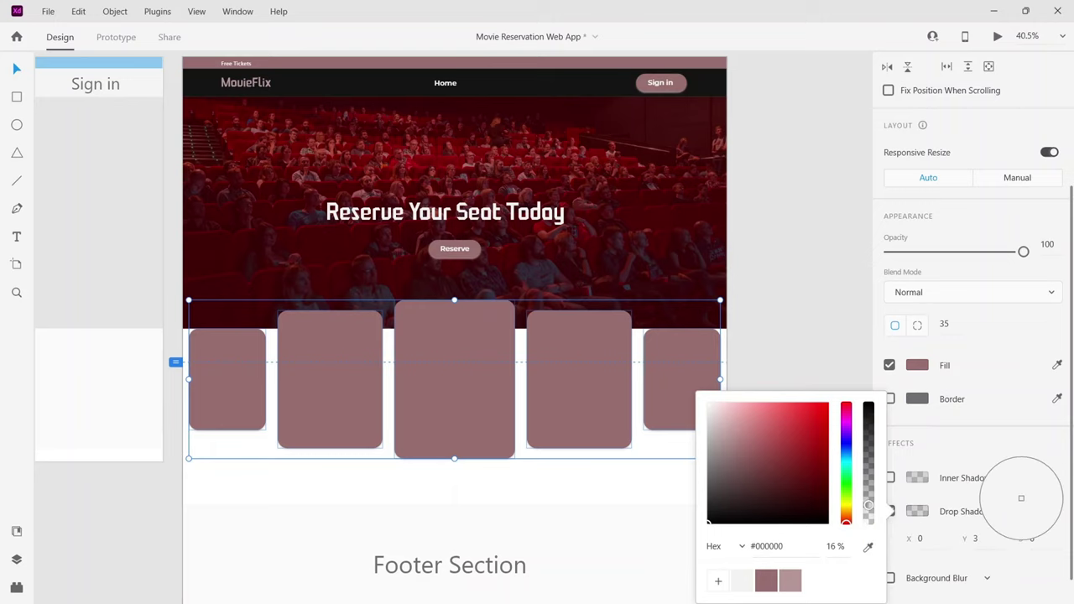
left_click(1018, 496)
key("ctrl+z")
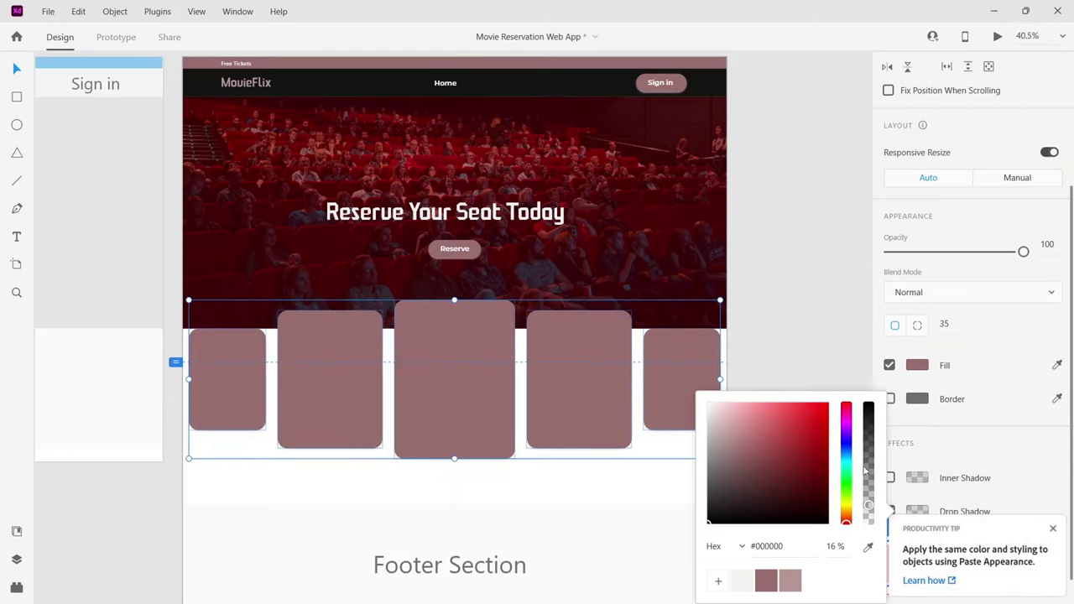
left_click(814, 327)
Save the theater banner's #660000 fill as a reusable color swatch.
left_click(701, 252)
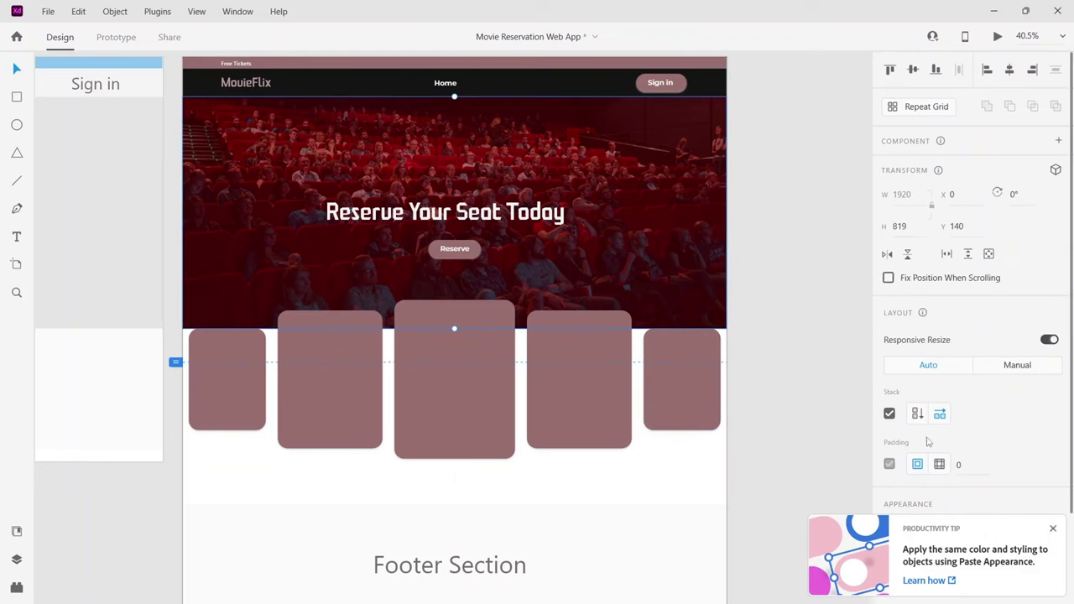
scroll(910, 363, "down", 2)
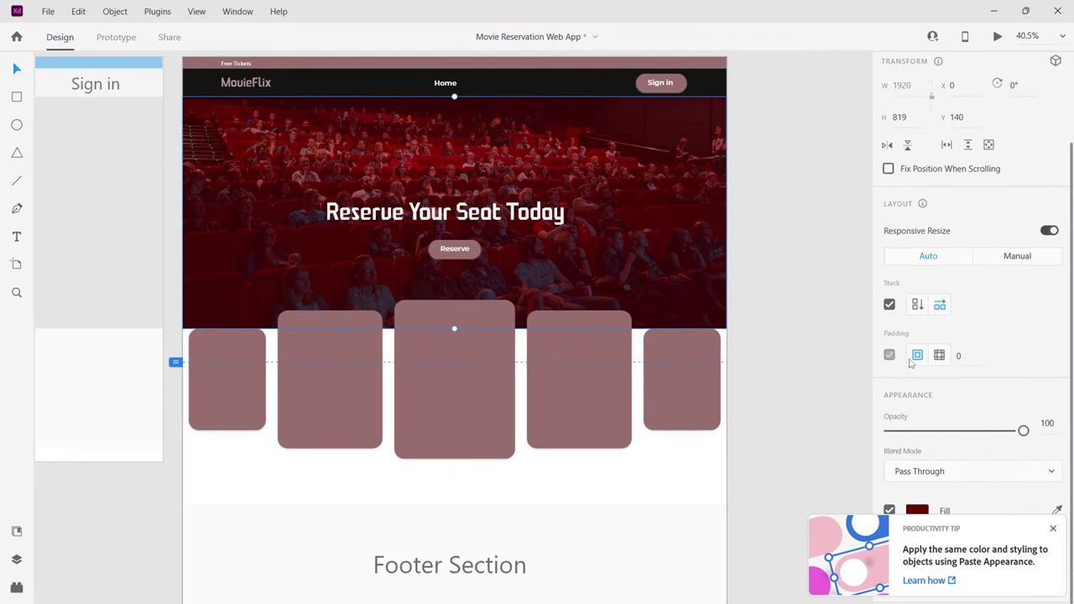
left_click(917, 509)
left_click(717, 581)
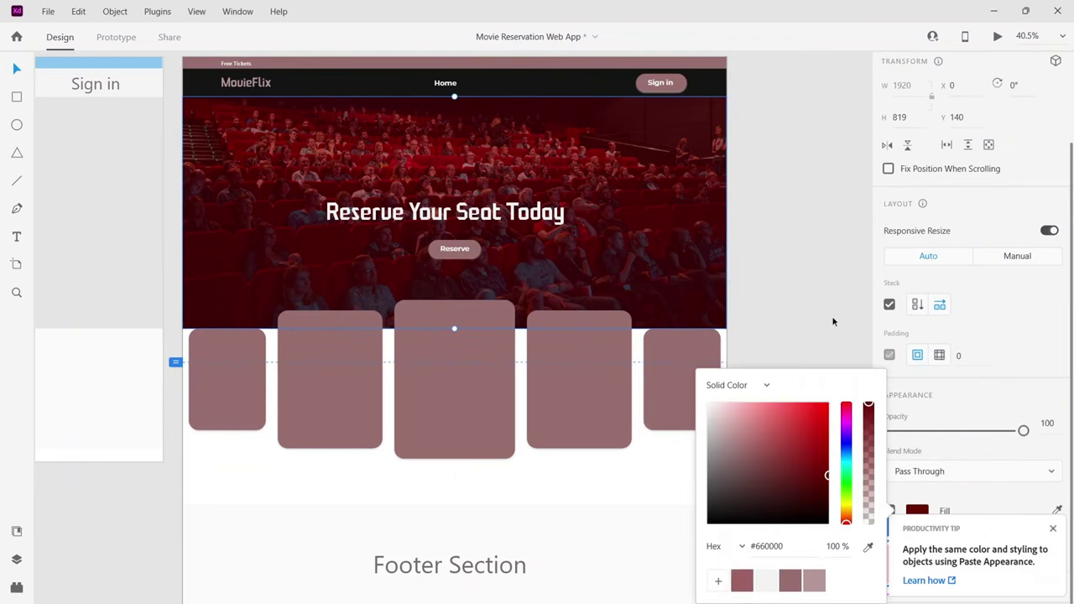
left_click(834, 319)
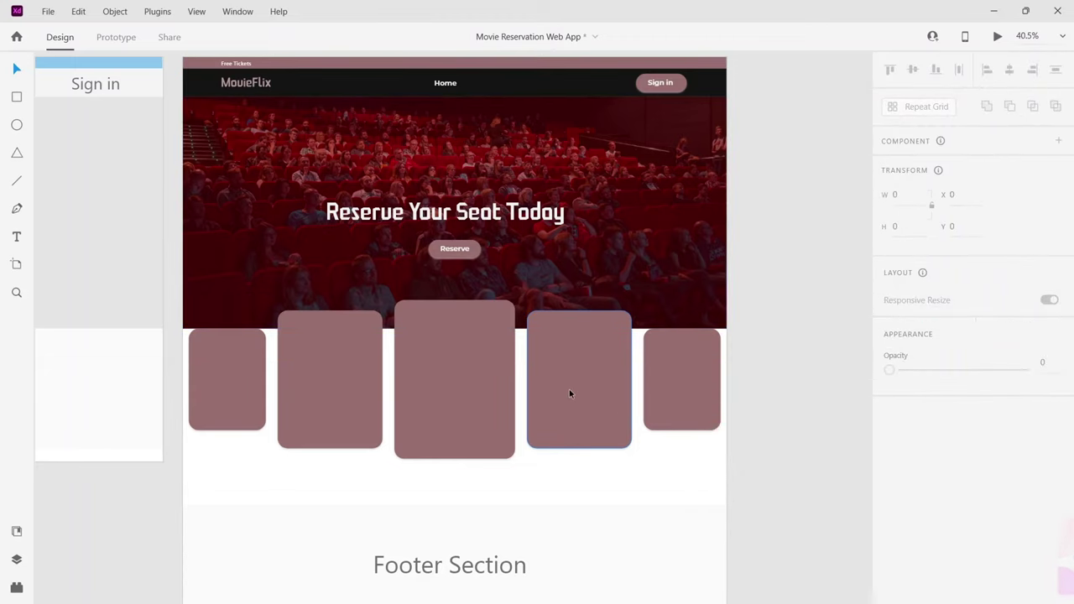
Color the drop shadow of all five cards with the saved #660000 swatch at 100% opacity.
left_click_drag(743, 470, 220, 383)
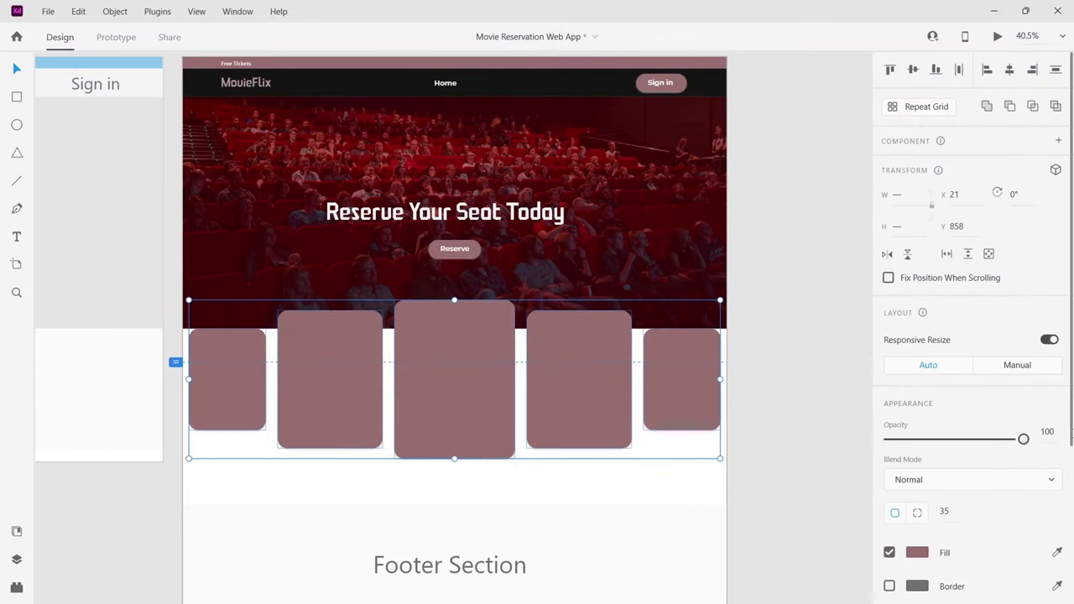
scroll(922, 497, "down", 5)
left_click(915, 479)
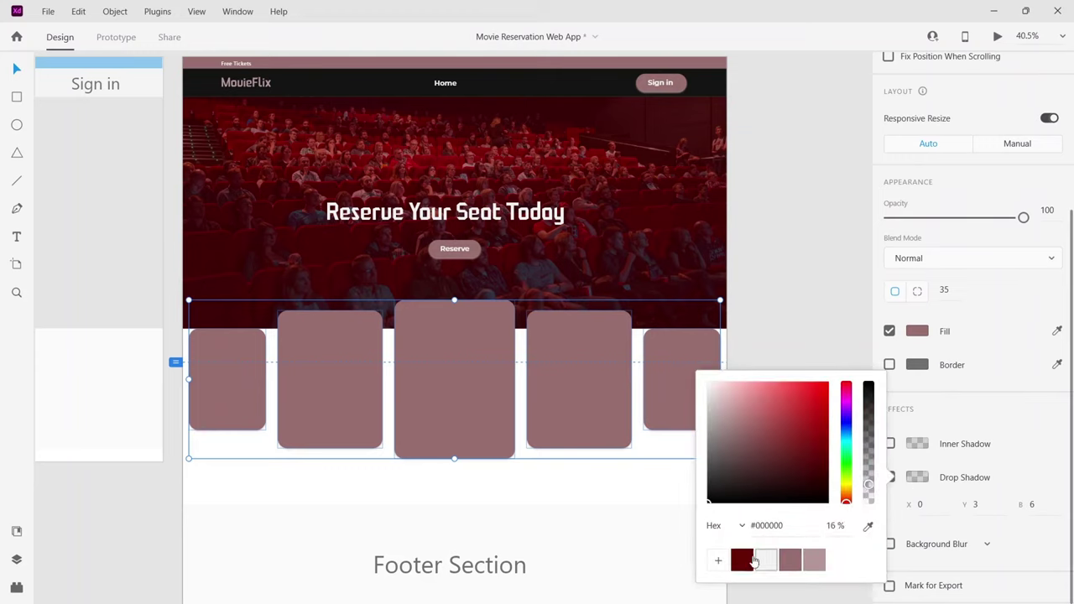
left_click(741, 560)
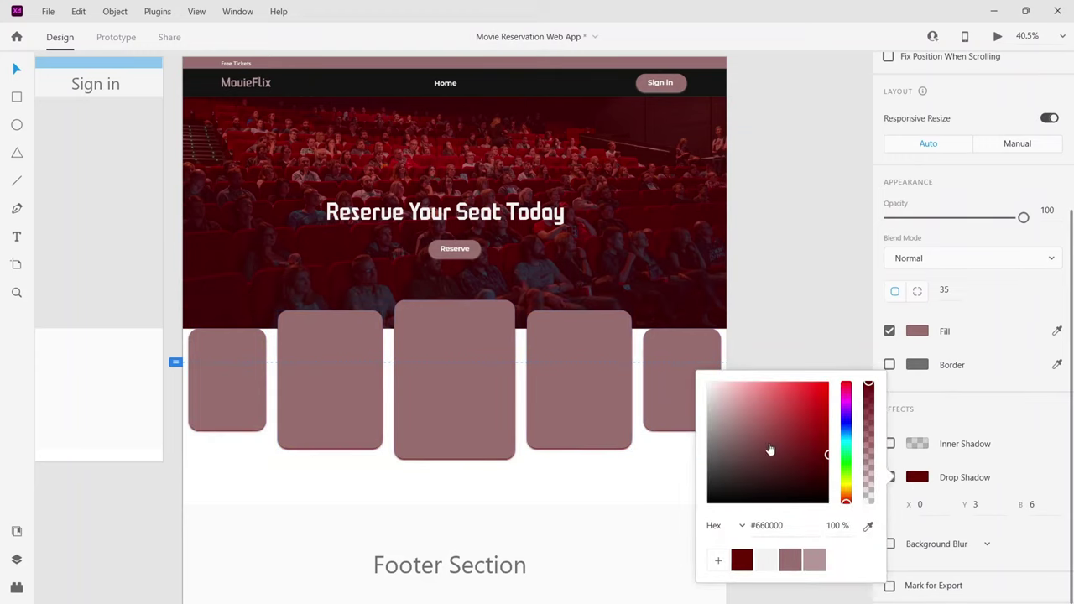
left_click(810, 312)
Change the landing page artboard's solid fill to a dark gray, about #555050.
left_click(660, 473)
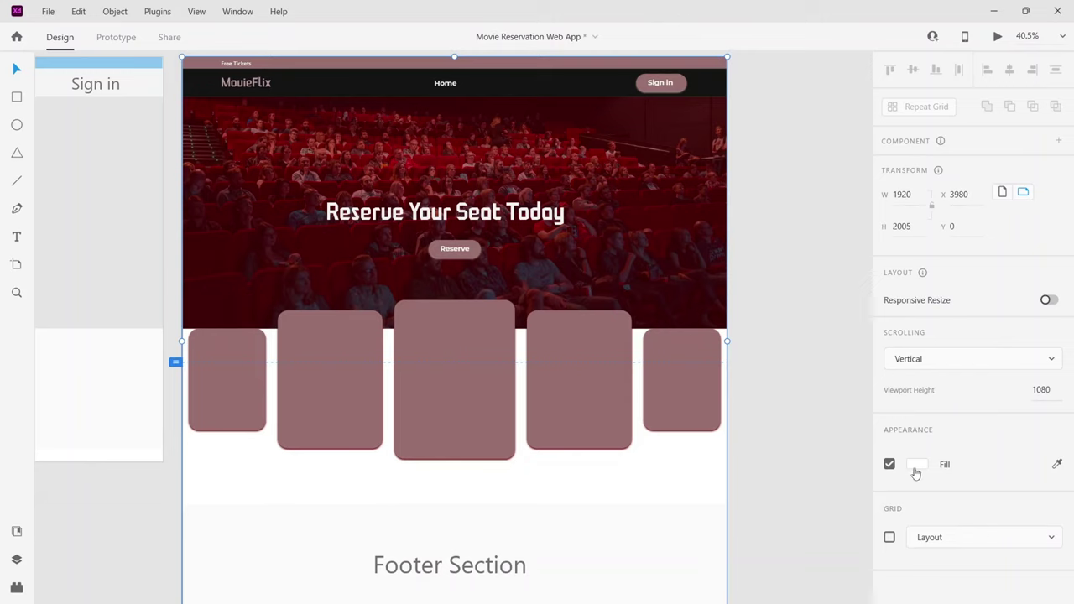
left_click(916, 466)
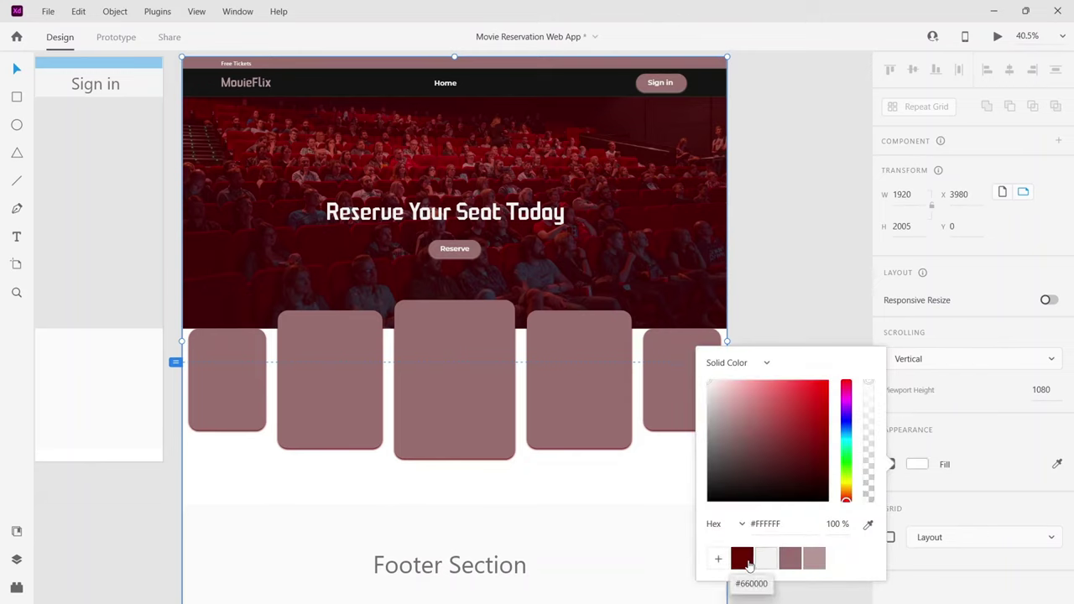
left_click_drag(747, 462, 712, 462)
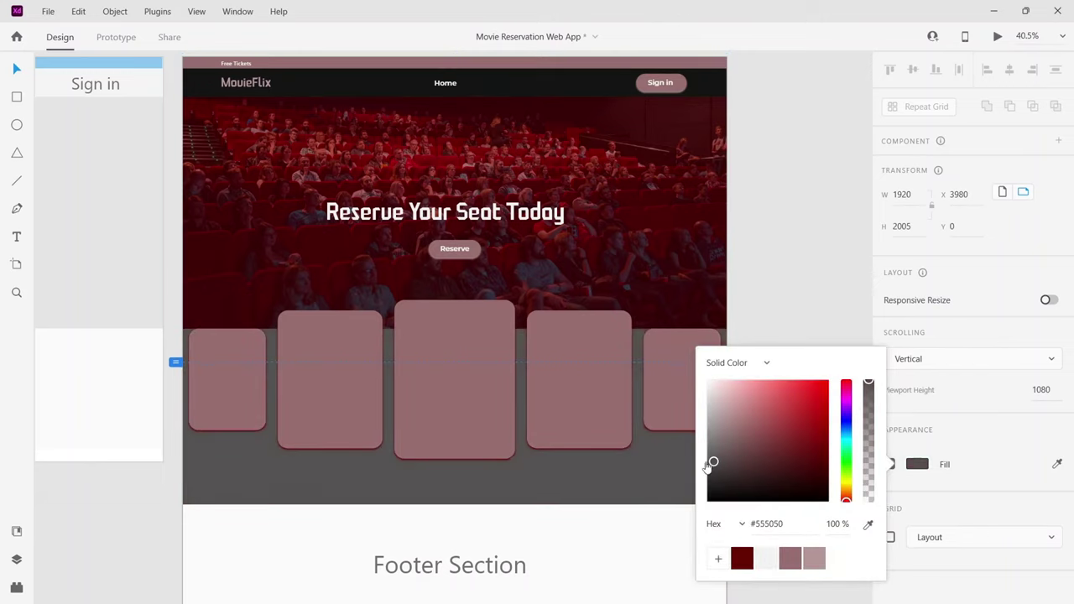
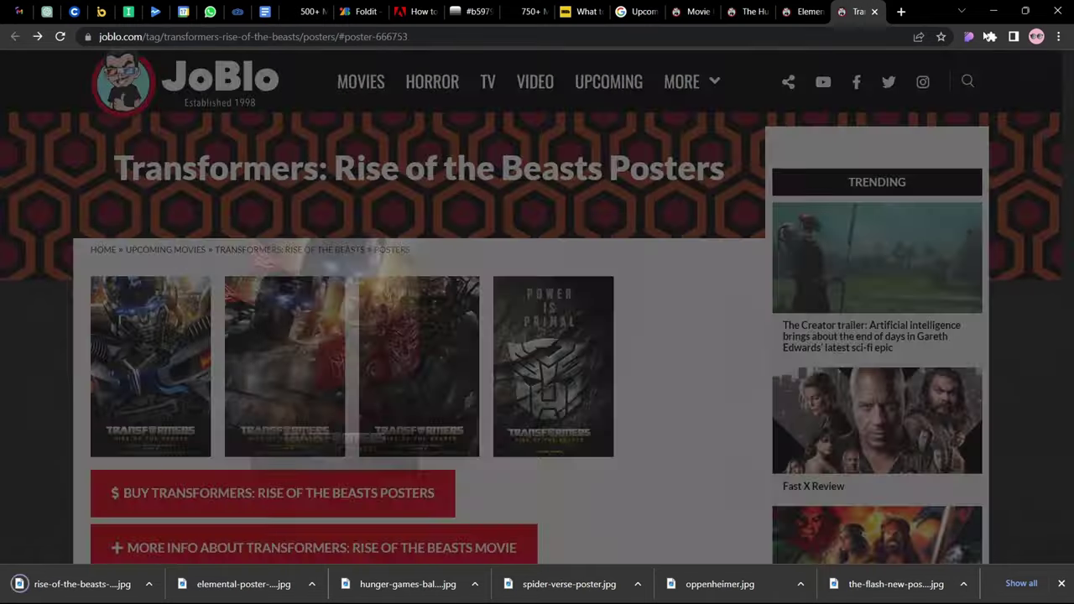
Switch back to XD and fill the third, fourth and fifth cards with the oppenheimer, spider-verse-poster and rise-of-the-beasts-optimus-prime-poster images from New folder.
left_click(797, 11)
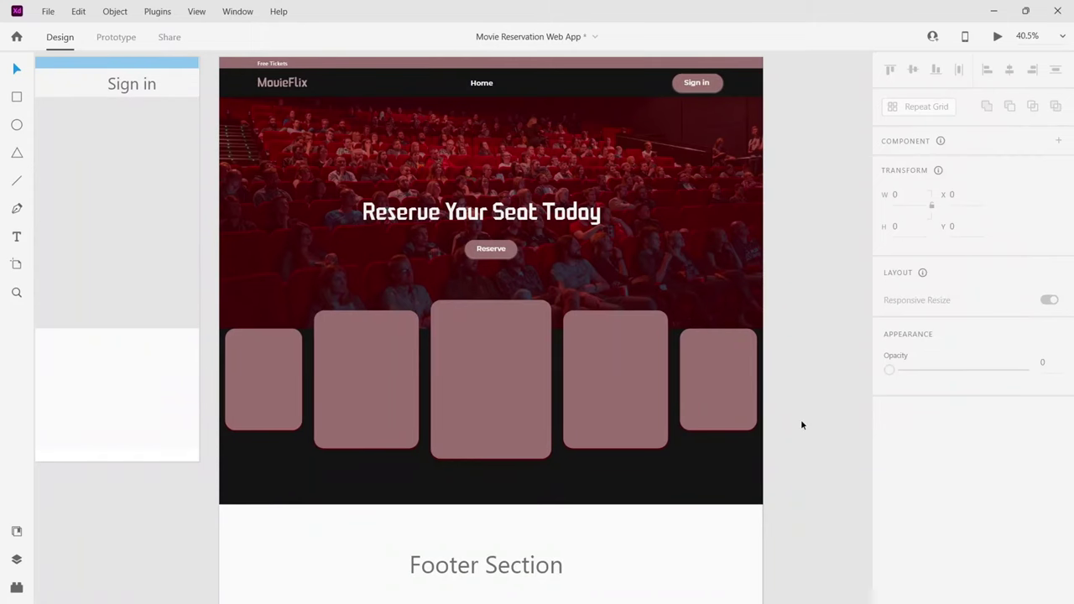
left_click(537, 592)
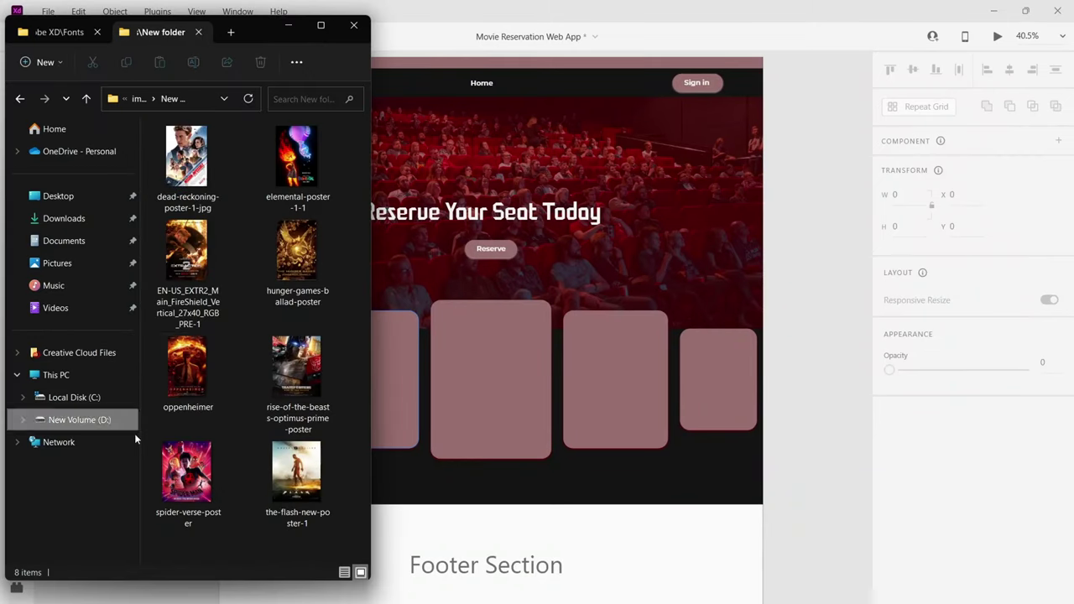
left_click_drag(187, 370, 480, 392)
left_click_drag(187, 474, 599, 428)
left_click_drag(297, 369, 717, 377)
Fill the second card with the-flash-new-poster-1 and the first card with the EN-US_EXTR2 poster image from the same folder.
scroll(647, 463, "left", 5)
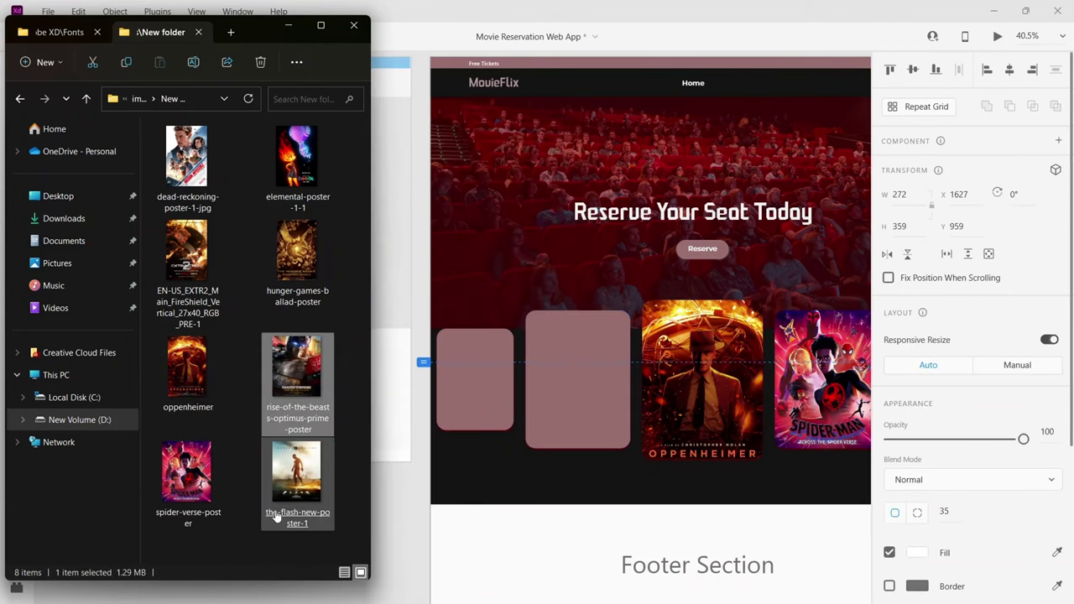
left_click_drag(296, 478, 559, 407)
scroll(559, 408, "left", 2)
left_click(188, 478)
left_click_drag(186, 317, 543, 378)
left_click(465, 481)
Shift the Oppenheimer poster upward inside the center card to bring its bottom text into the crop.
scroll(465, 482, "down", 3)
scroll(465, 482, "up", 5)
scroll(518, 485, "right", 1)
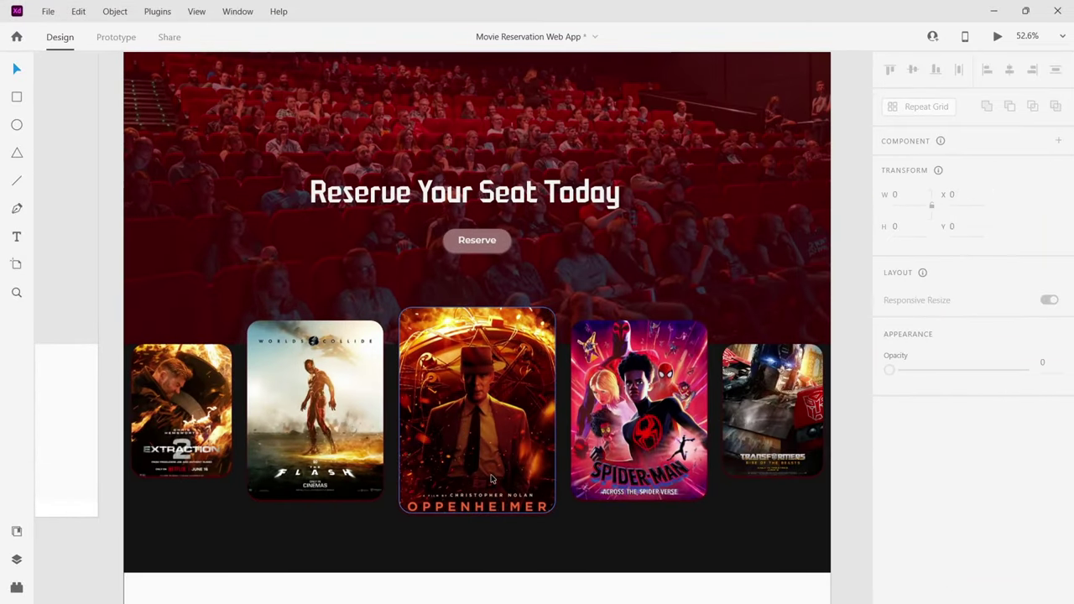
left_click(504, 469)
left_click(653, 434)
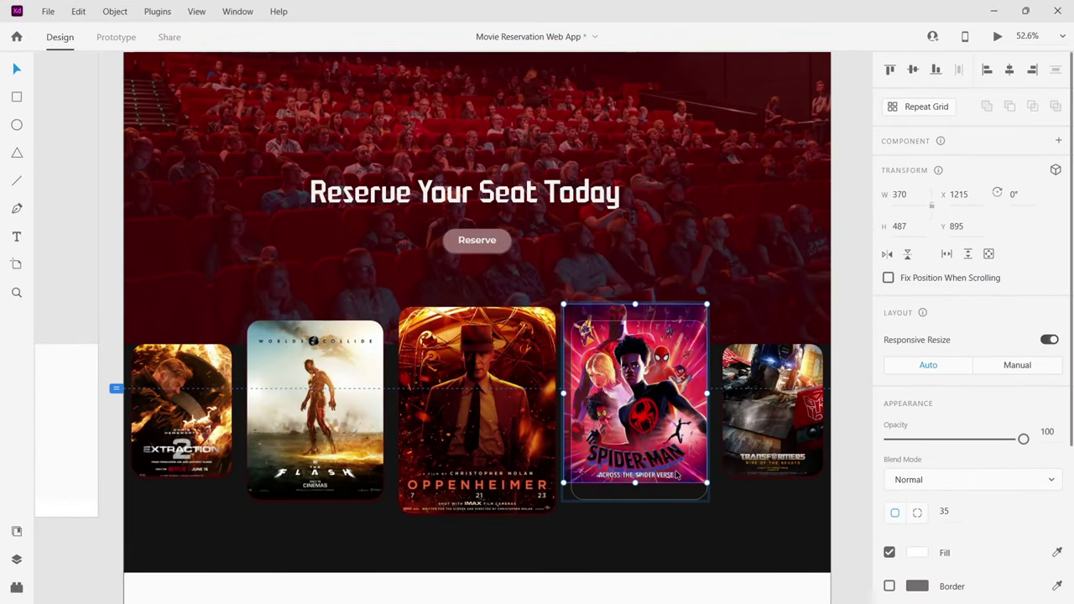
key("ctrl+z")
left_click(761, 440)
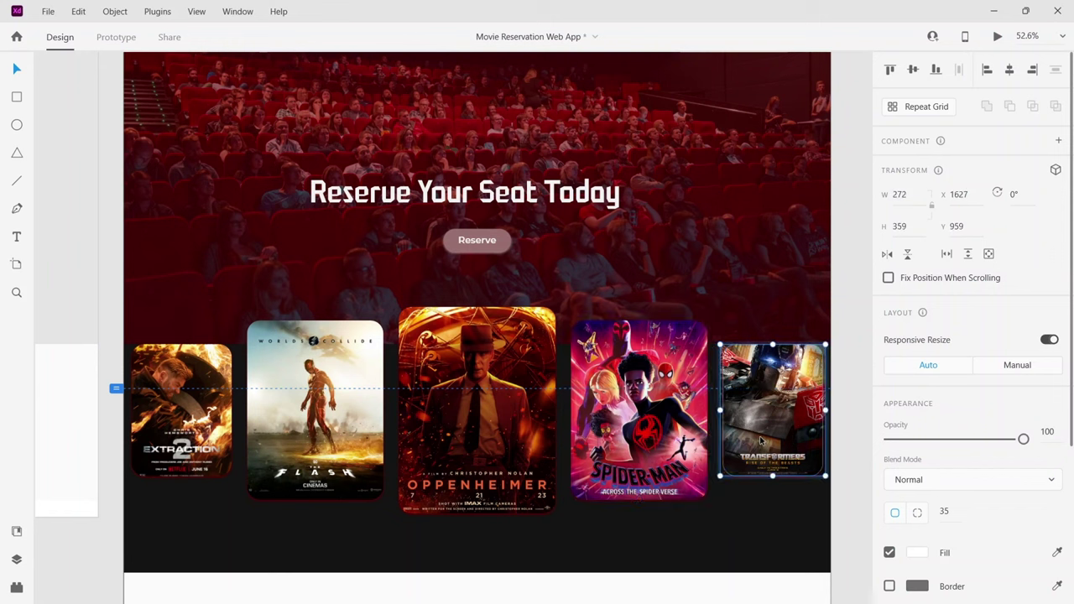
left_click(312, 419)
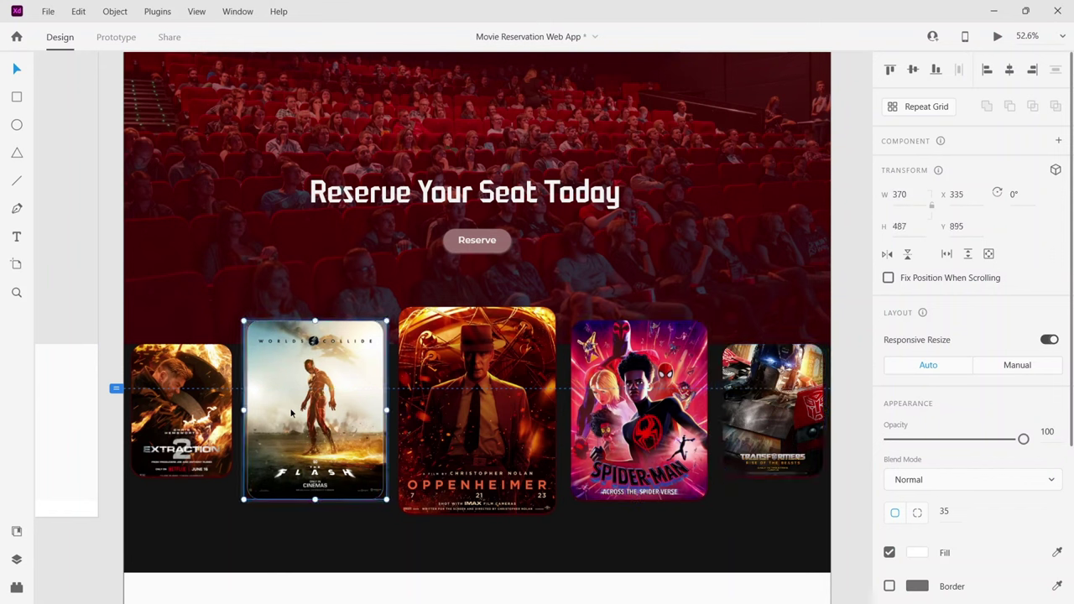
Shift the Extraction 2 poster upward inside the first card so that its lower edge meets the card's bottom.
left_click(183, 422)
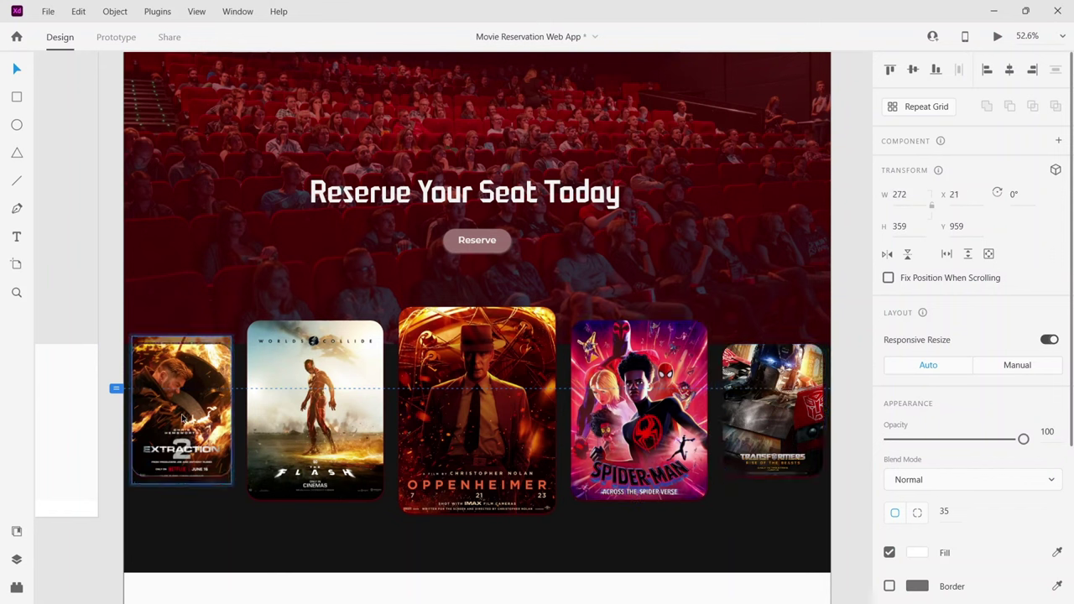
left_click_drag(183, 422, 183, 413)
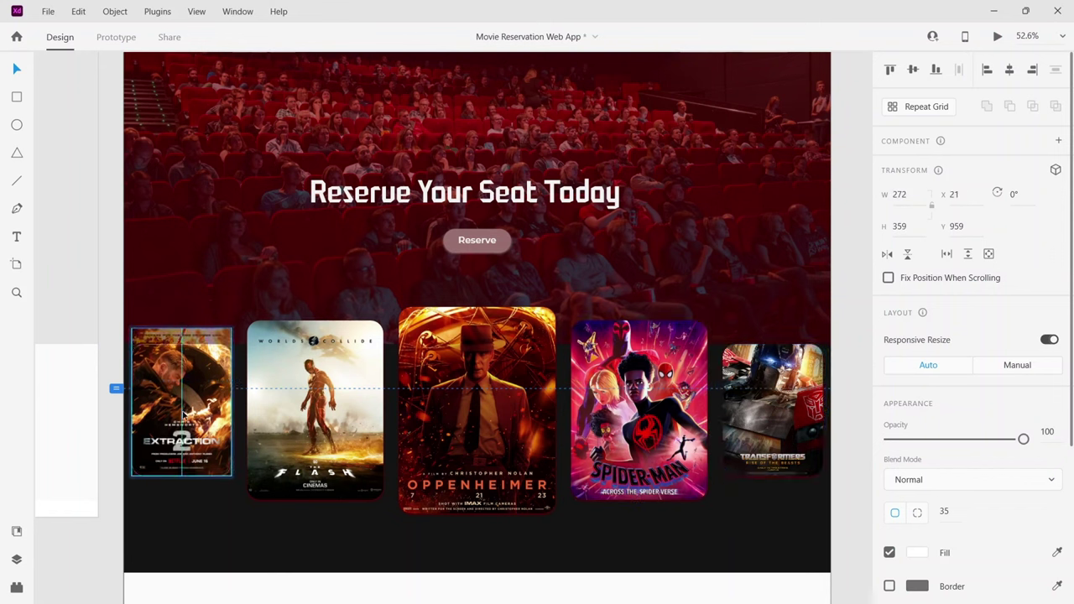
left_click(840, 509)
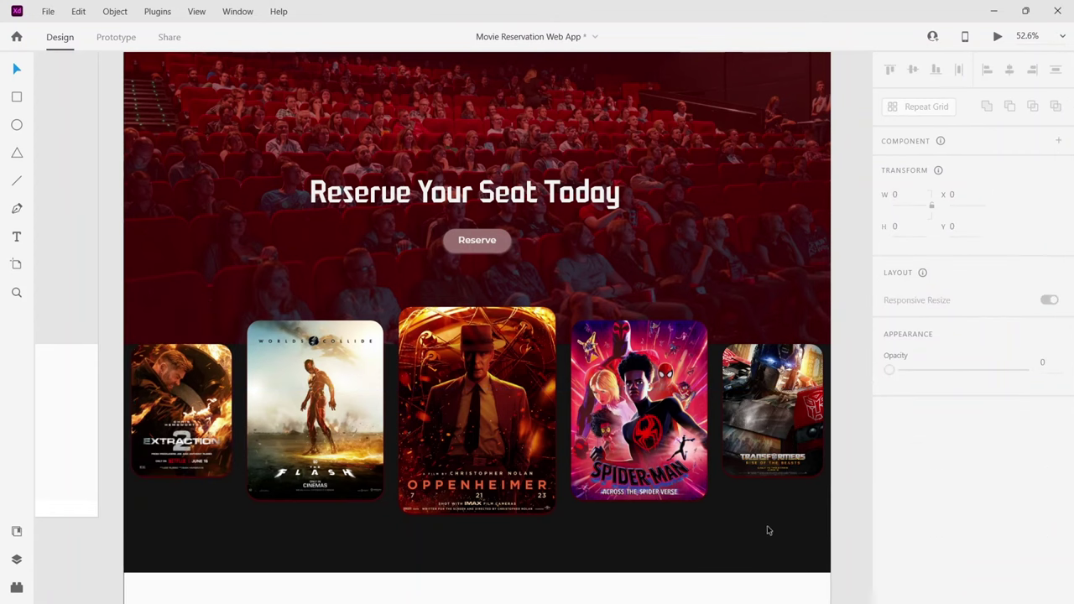
Preview the landing page and examine the banner, the poster cards and the area below them.
left_click(1004, 36)
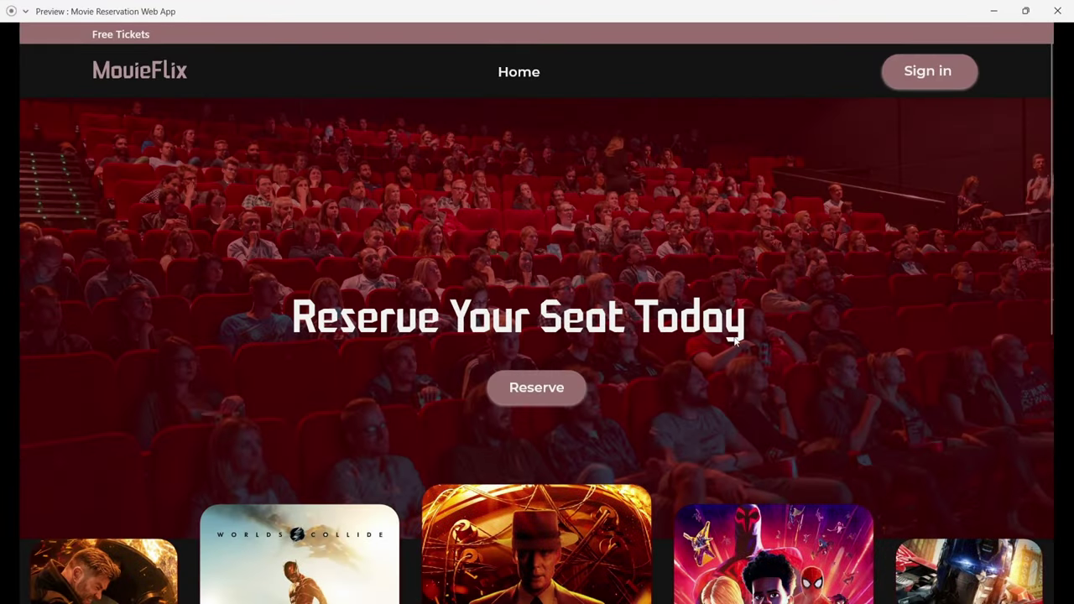
scroll(736, 350, "down", 2)
scroll(738, 354, "down", 1)
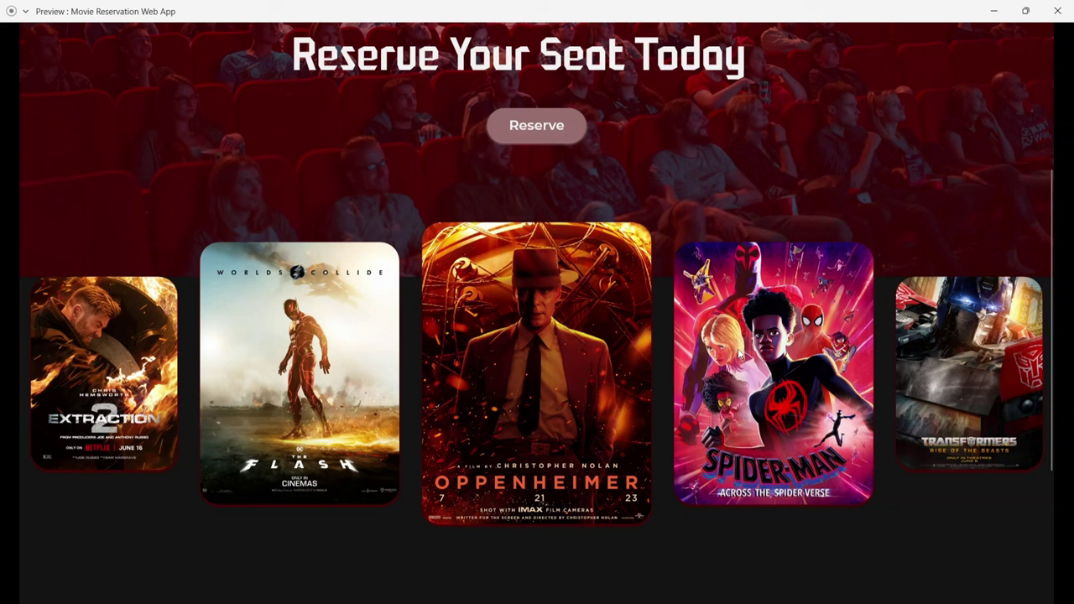
scroll(570, 339, "down", 2)
scroll(556, 364, "up", 2)
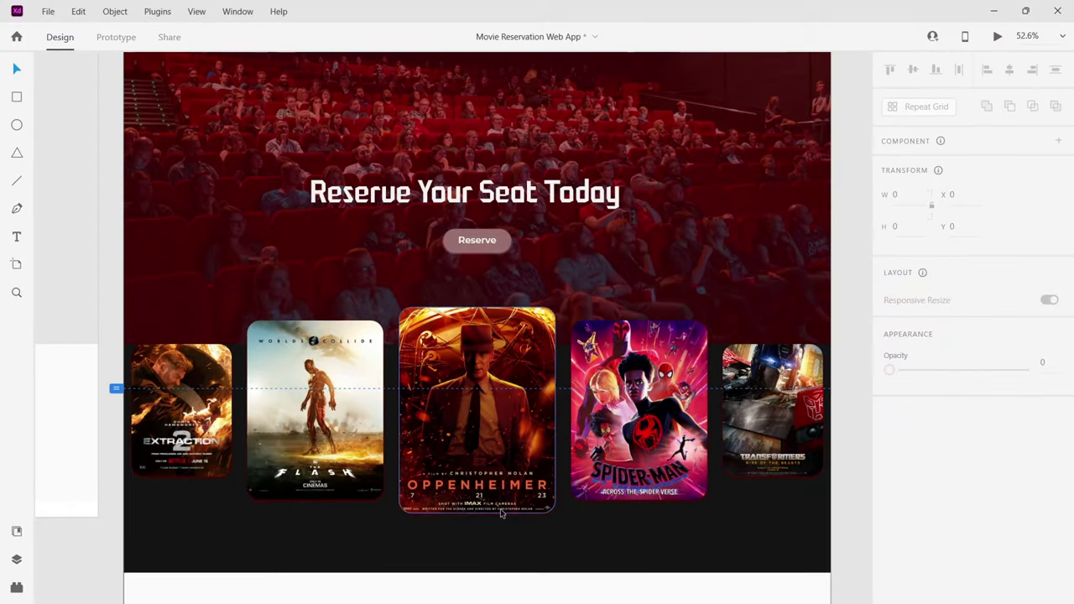
Draw a rectangle about 64 by 49 below the center Oppenheimer card, at about X 864, Y 1450.
scroll(499, 509, "down", 2)
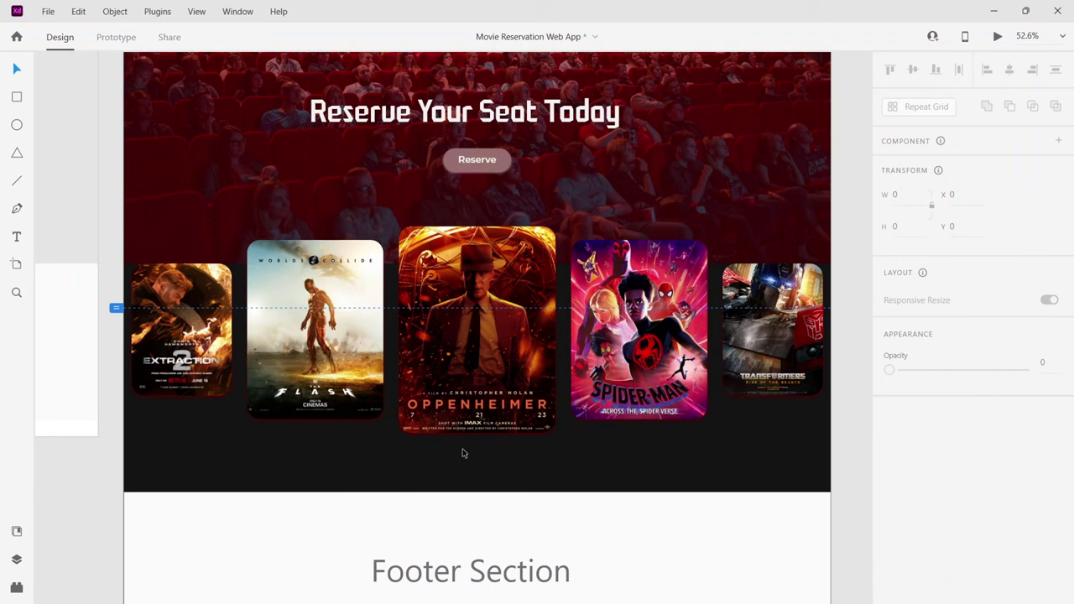
scroll(461, 453, "up", 5)
scroll(461, 453, "right", 1)
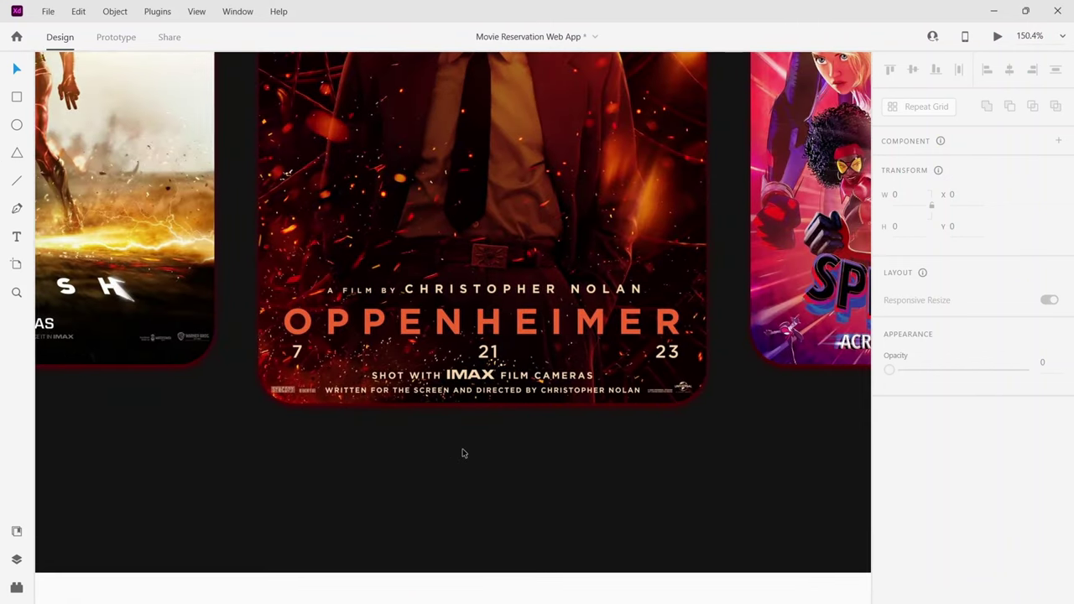
left_click(17, 99)
left_click_drag(381, 435, 451, 487)
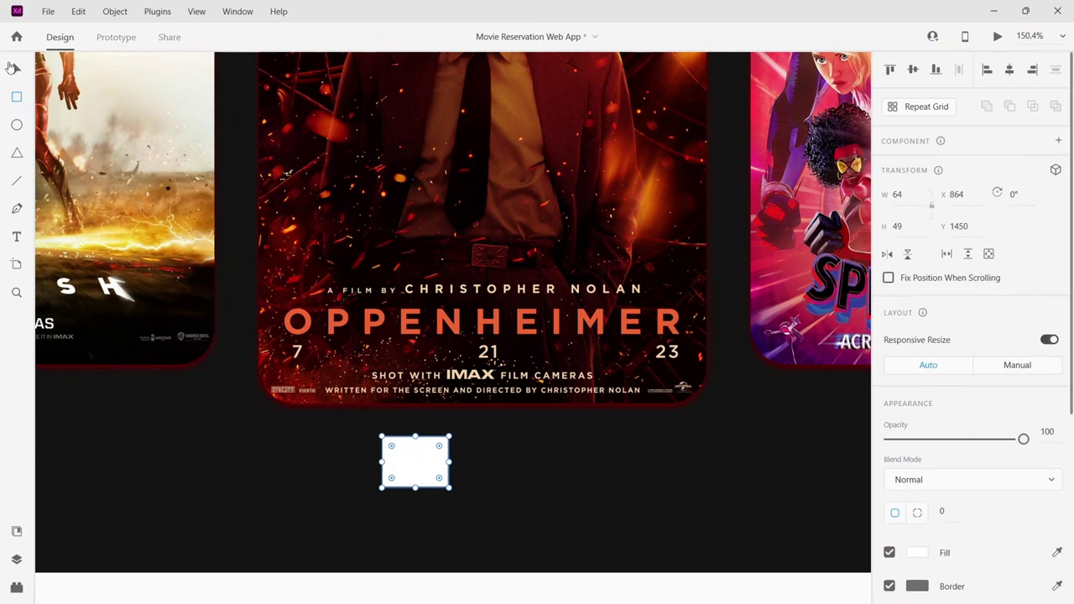
Turn the rectangle below the Oppenheimer card into a rounded pill about 40 by 18 at about X 940, Y 1471.
left_click(14, 68)
left_click_drag(414, 436, 510, 474)
key("ctrl+z")
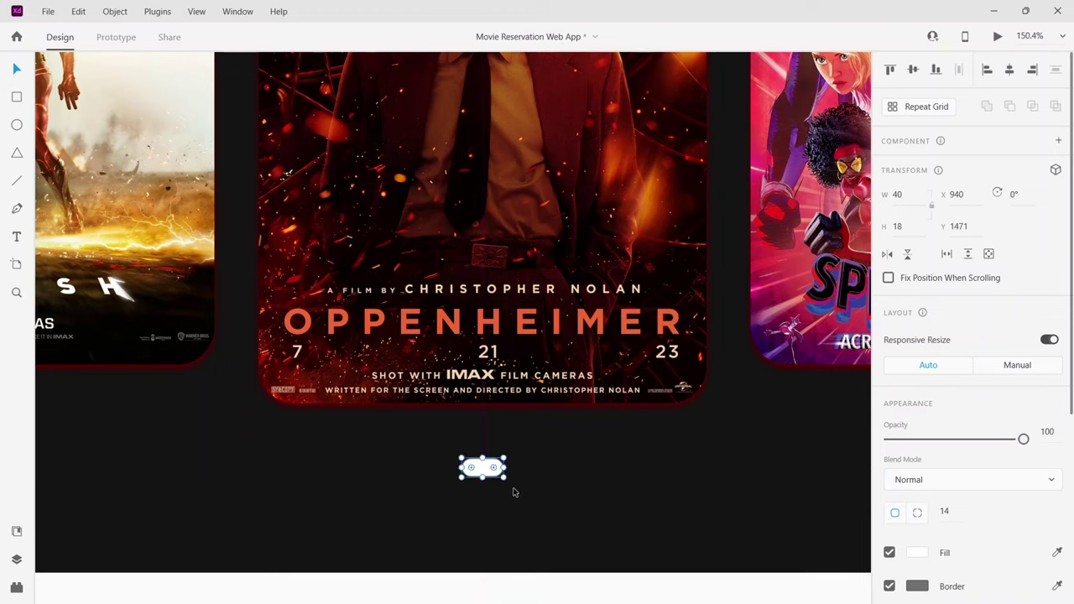
left_click(515, 490)
left_click(489, 475)
scroll(483, 475, "up", 5)
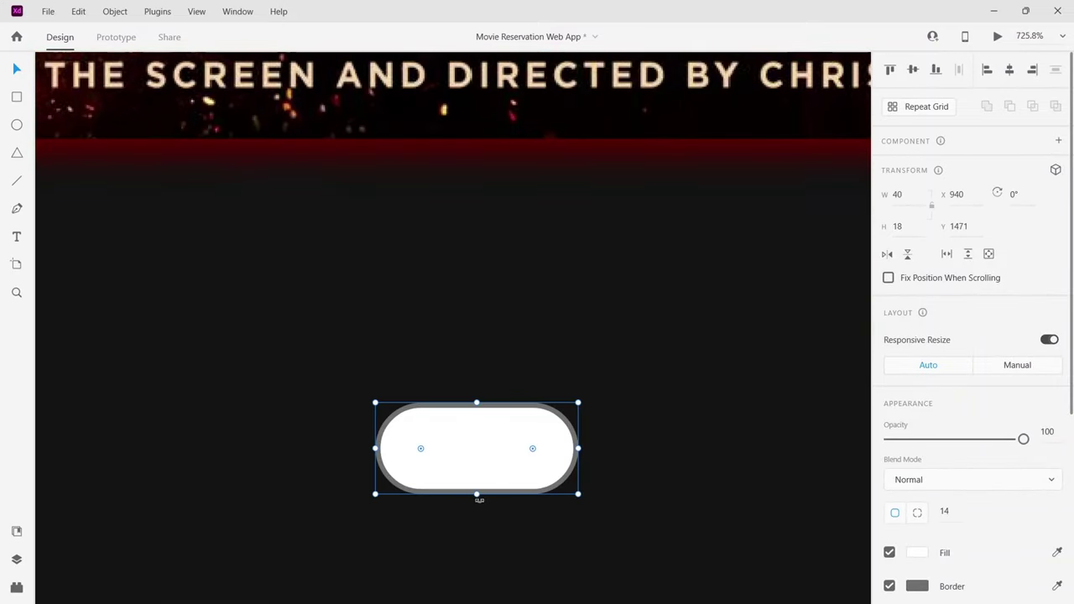
Resize the pill symmetrically to about 46 by 15 at X 937, Y 1474, with a corner radius of 8.
key("alt")
mouse_move(478, 494)
left_mouse_down()
mouse_move(479, 463)
mouse_move(482, 512)
mouse_move(472, 460)
mouse_move(476, 482)
left_mouse_up()
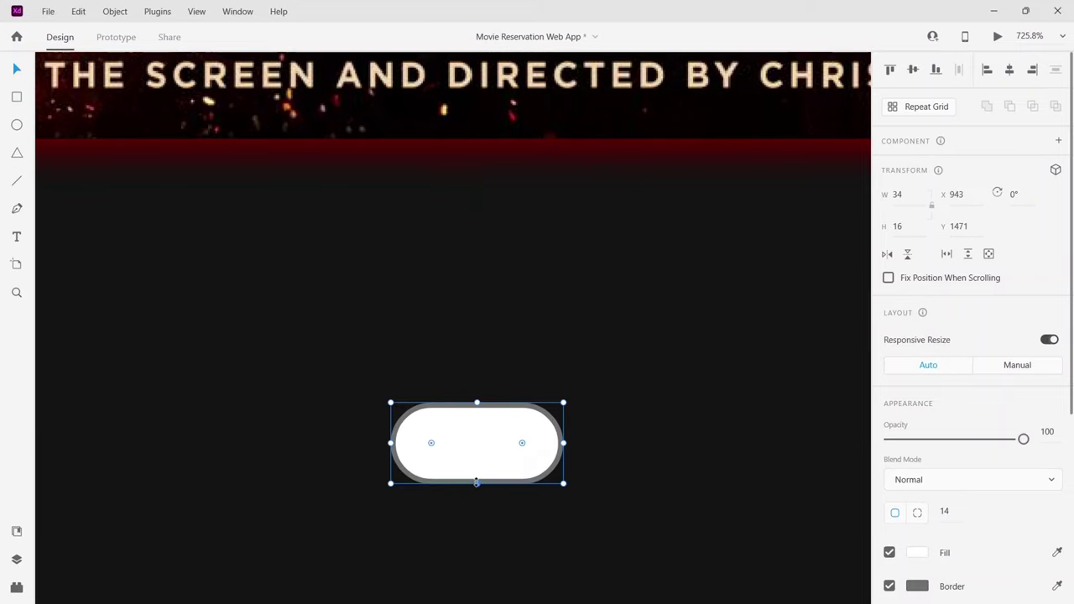
key("ctrl+z")
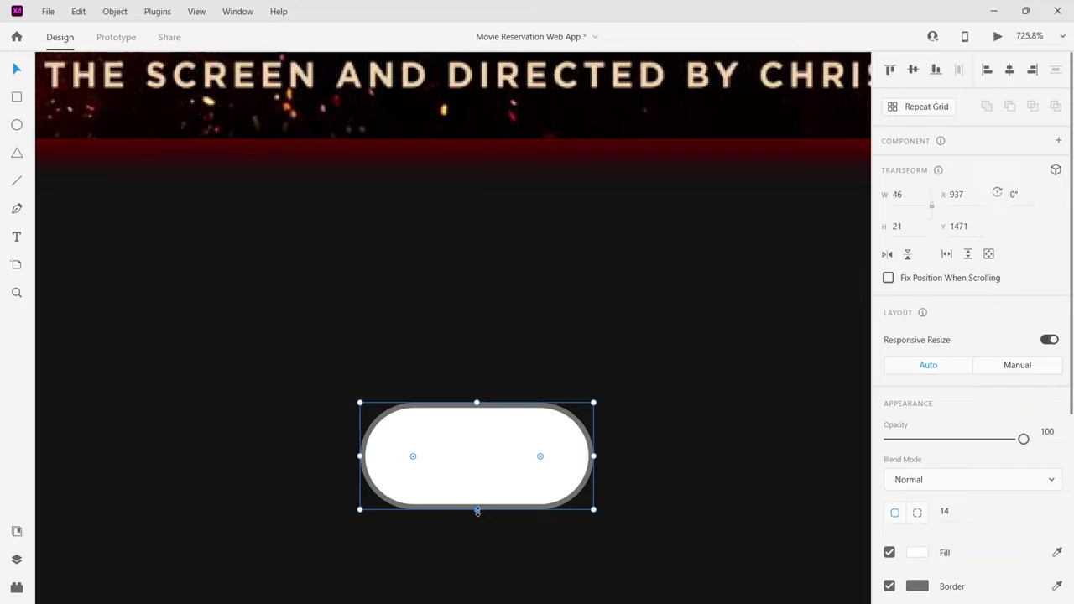
mouse_move(478, 511)
left_mouse_down()
mouse_move(476, 467)
mouse_move(477, 495)
left_mouse_up()
left_click_drag(558, 459, 544, 482)
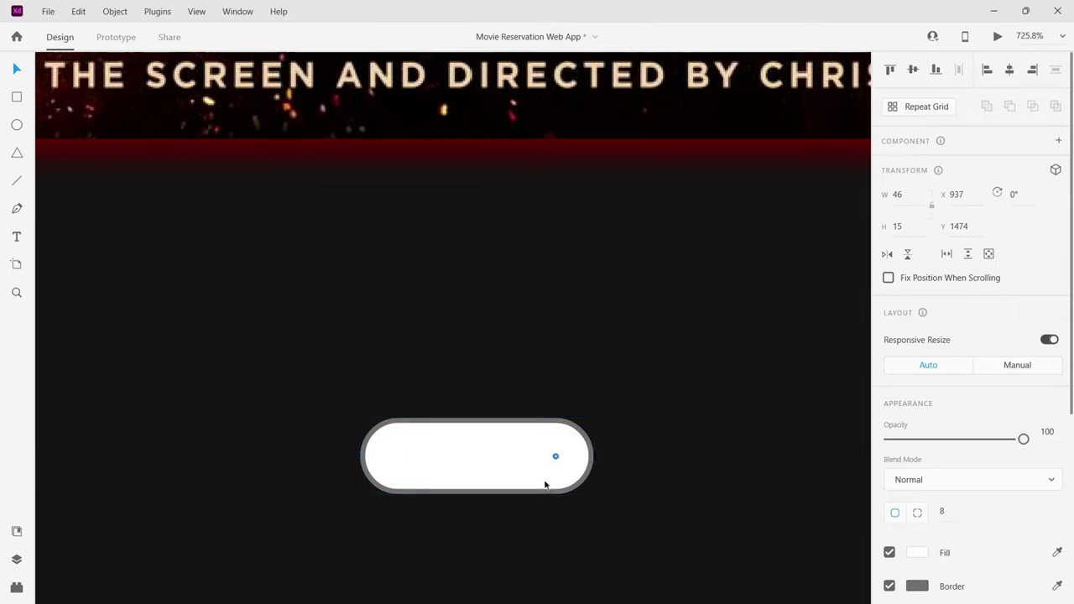
Remove the pill's border and fill it with the dark red #9A0000.
scroll(889, 428, "down", 4)
left_click(889, 421)
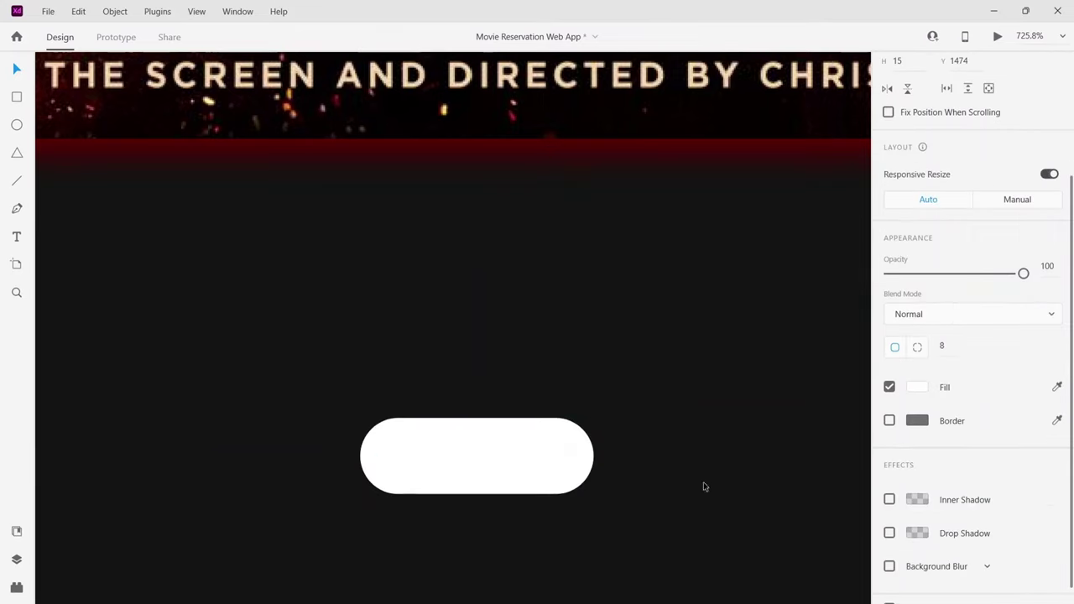
left_click(917, 391)
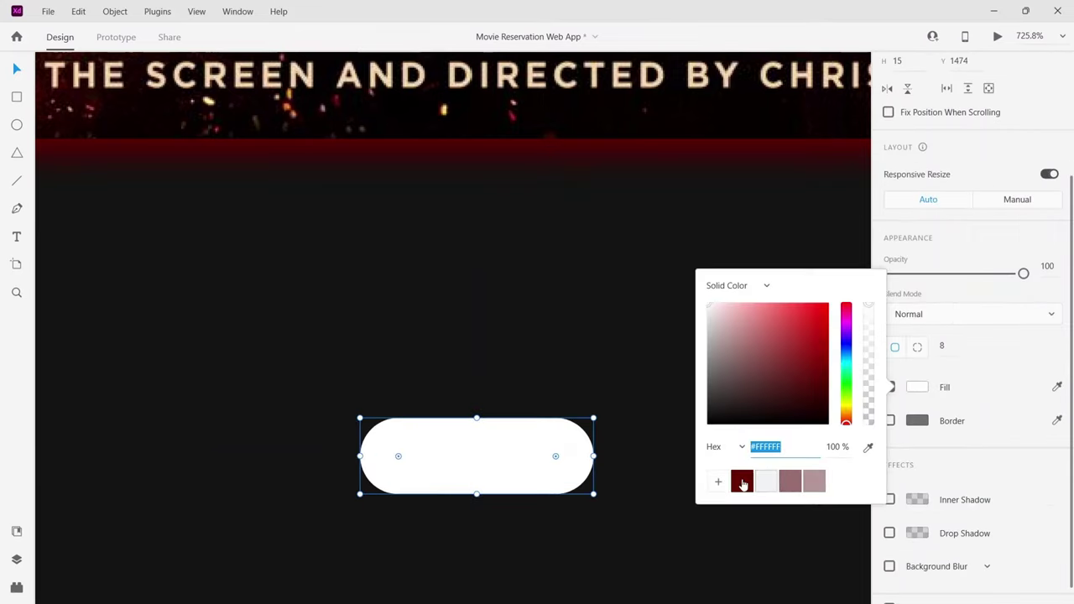
left_click(741, 482)
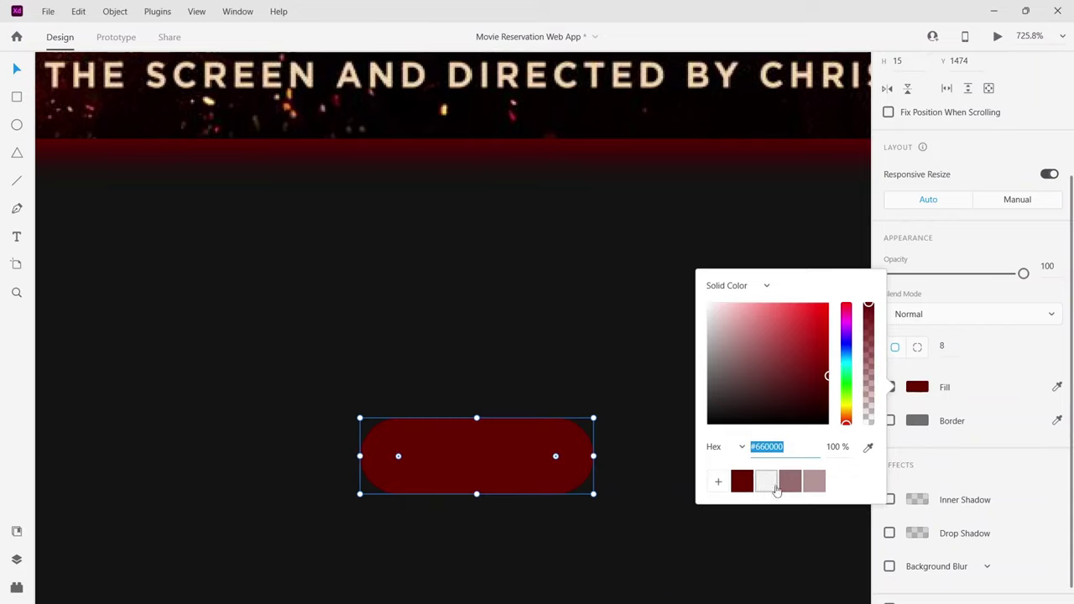
mouse_move(814, 386)
left_mouse_down()
mouse_move(827, 333)
mouse_move(865, 373)
mouse_move(870, 358)
left_mouse_up()
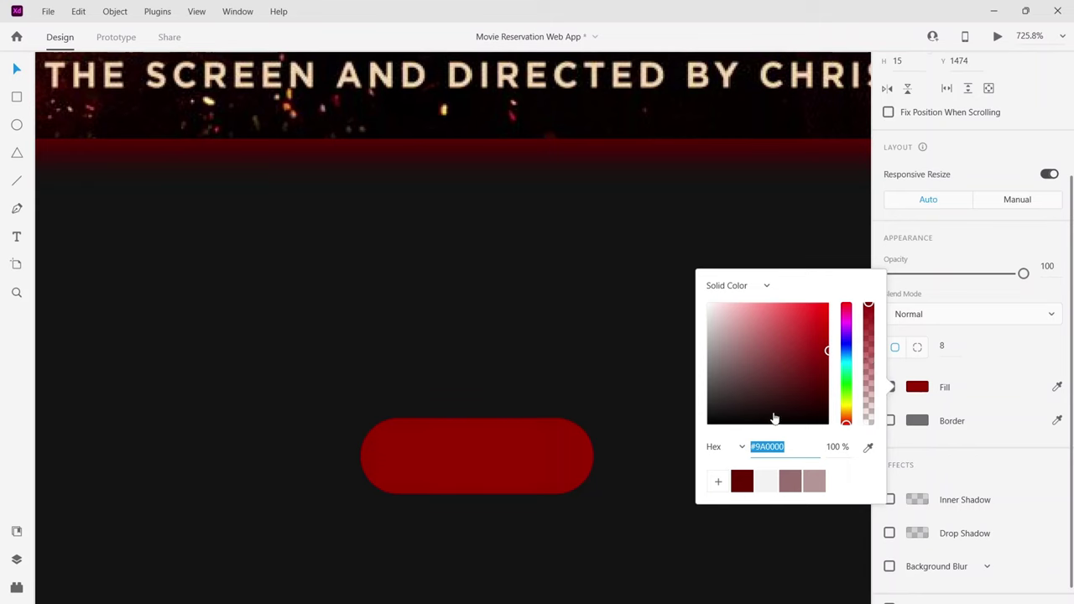
left_click(679, 508)
Preview the pill indicator on the landing page and check its distances to the artboard edges.
left_click(998, 39)
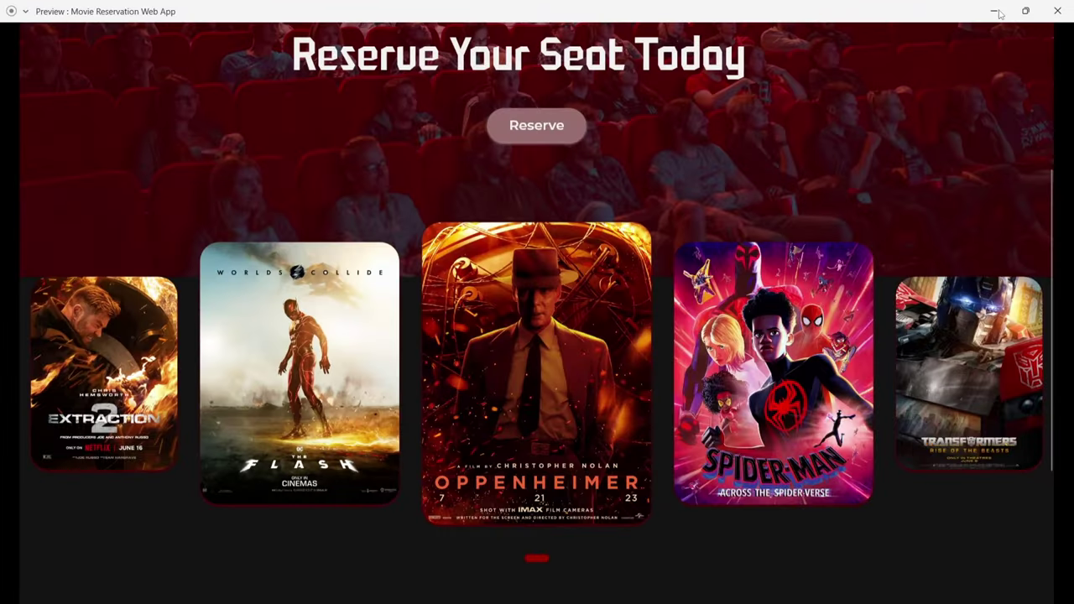
left_click(998, 14)
left_click(501, 475)
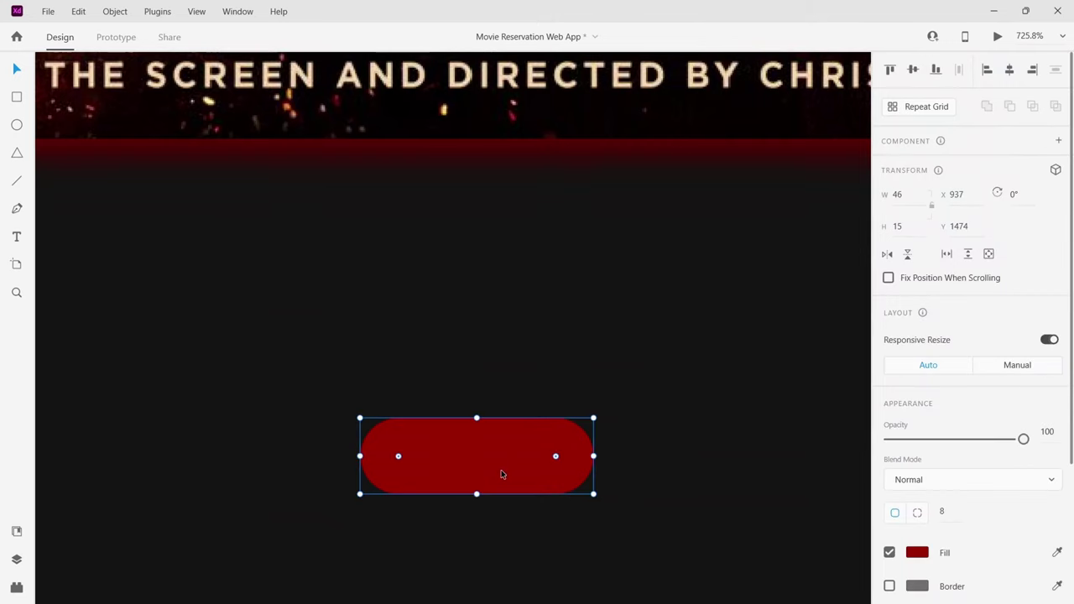
key("alt")
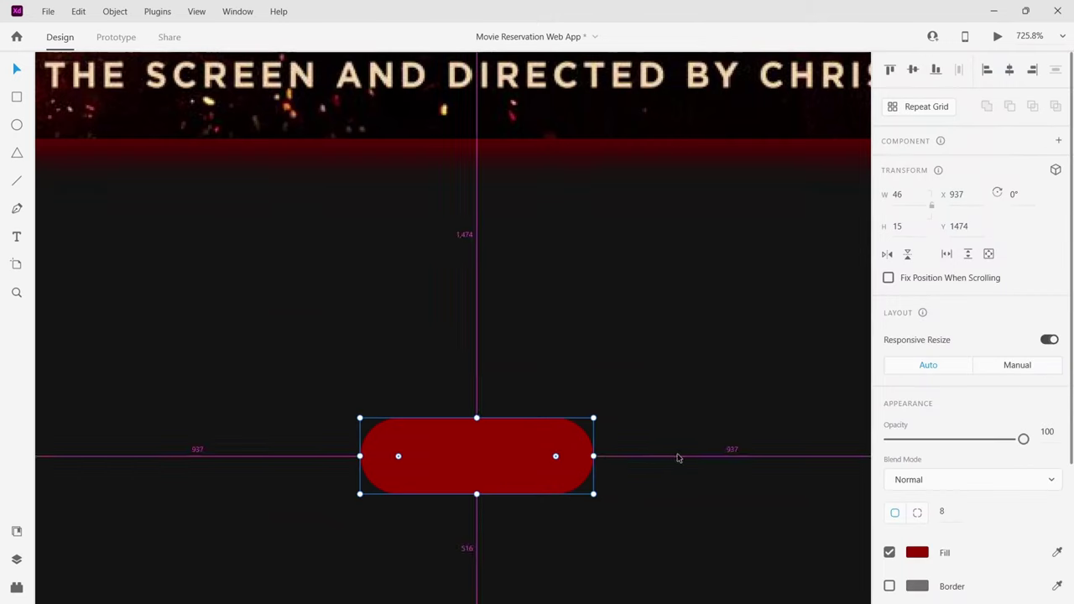
left_click(707, 470)
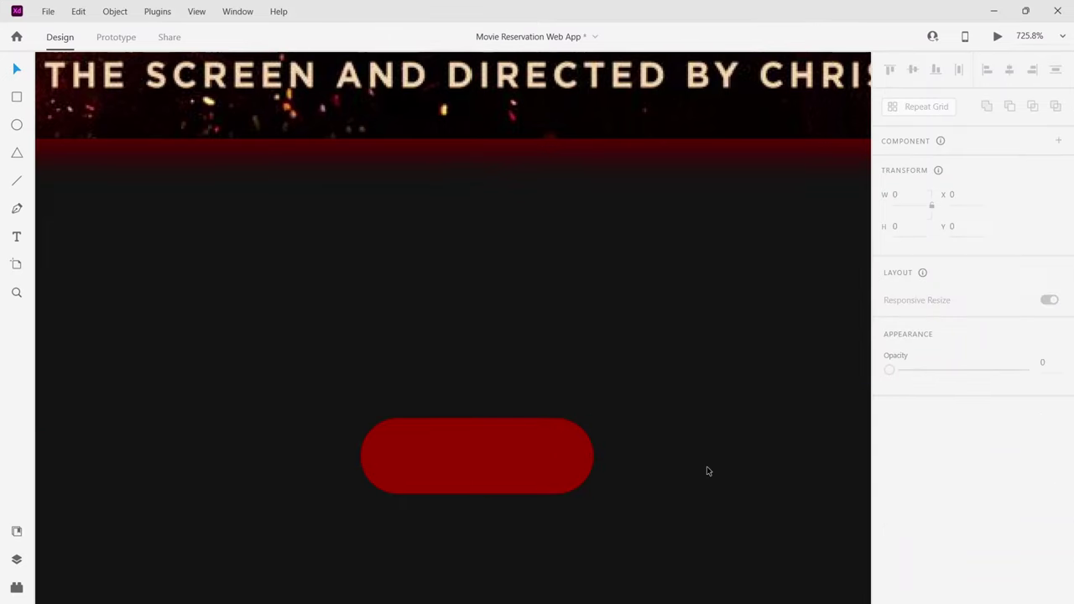
Duplicate the red pill to the right on the same line, at X 990, Y 1474.
left_click(484, 482)
key("alt")
left_click_drag(469, 480, 739, 479)
scroll(736, 479, "right", 5)
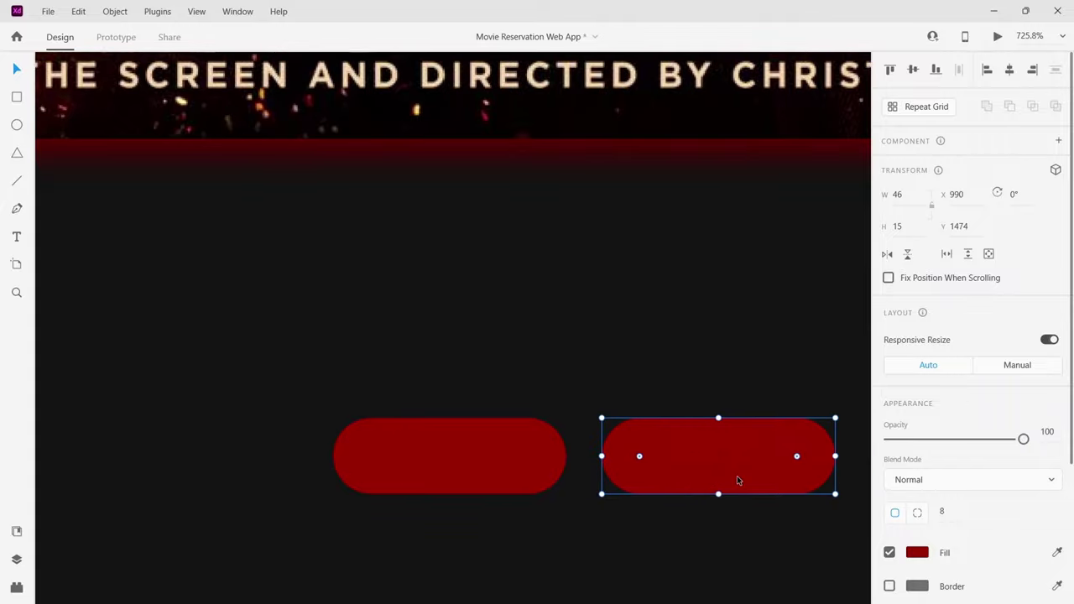
Shrink the duplicated pill horizontally into a circle and set its width to 15.
key("alt")
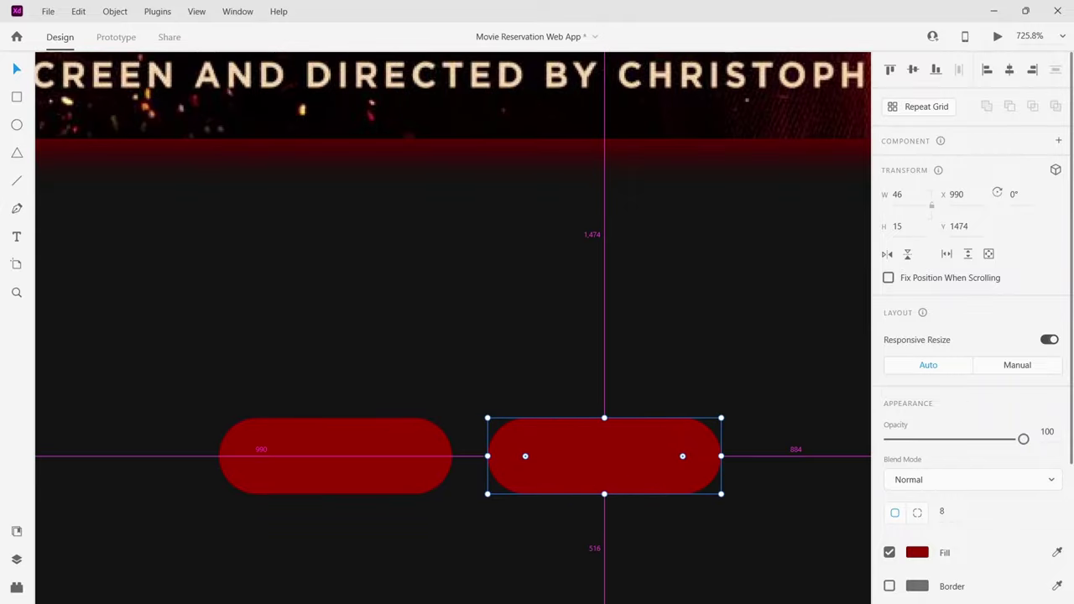
key("alt")
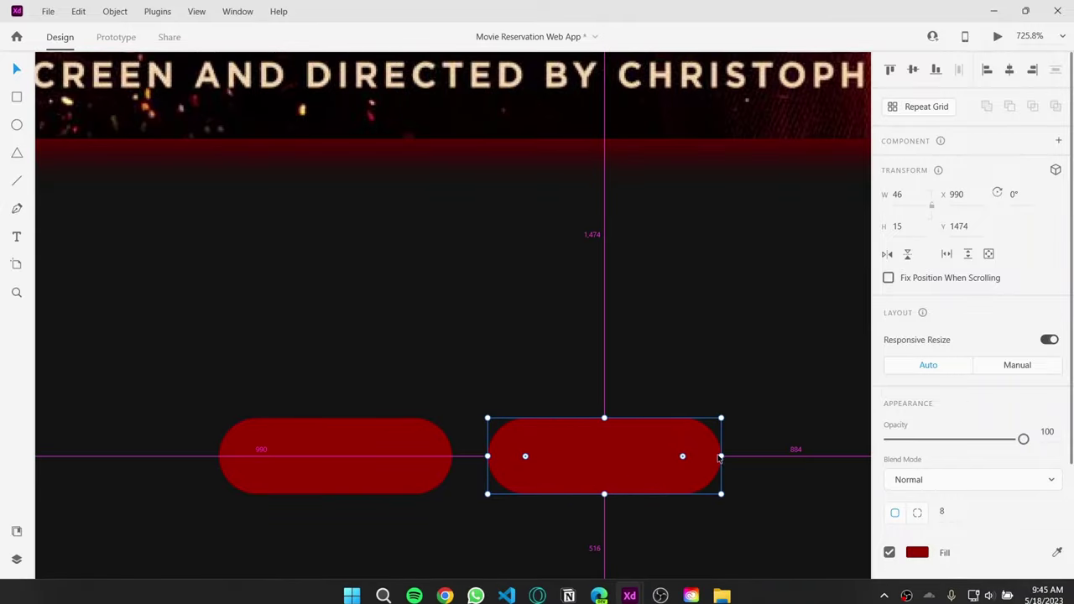
left_click_drag(720, 456, 639, 454)
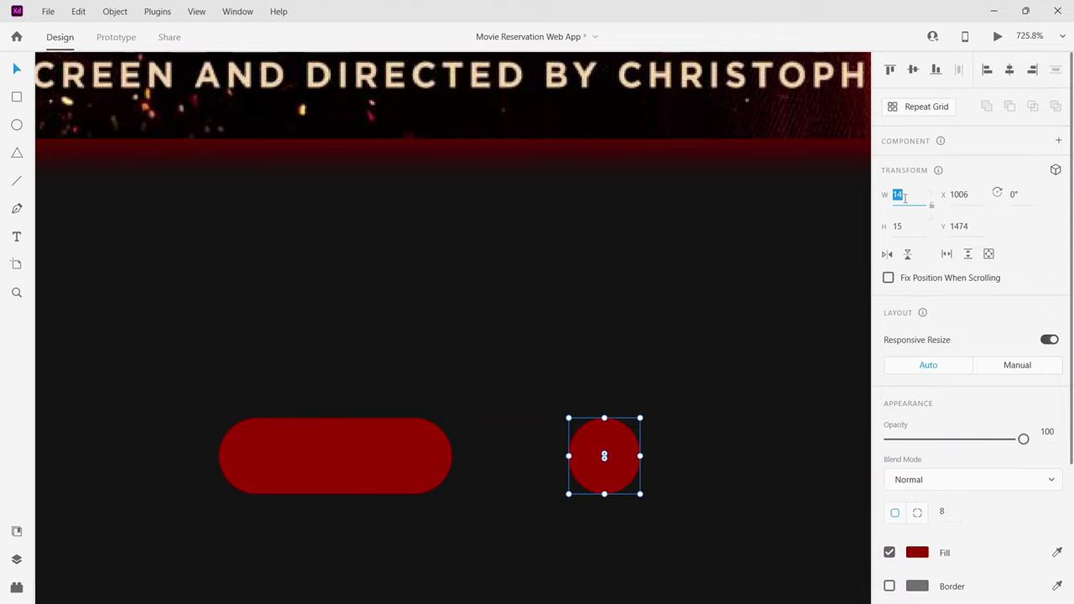
left_click(909, 193)
key("Return")
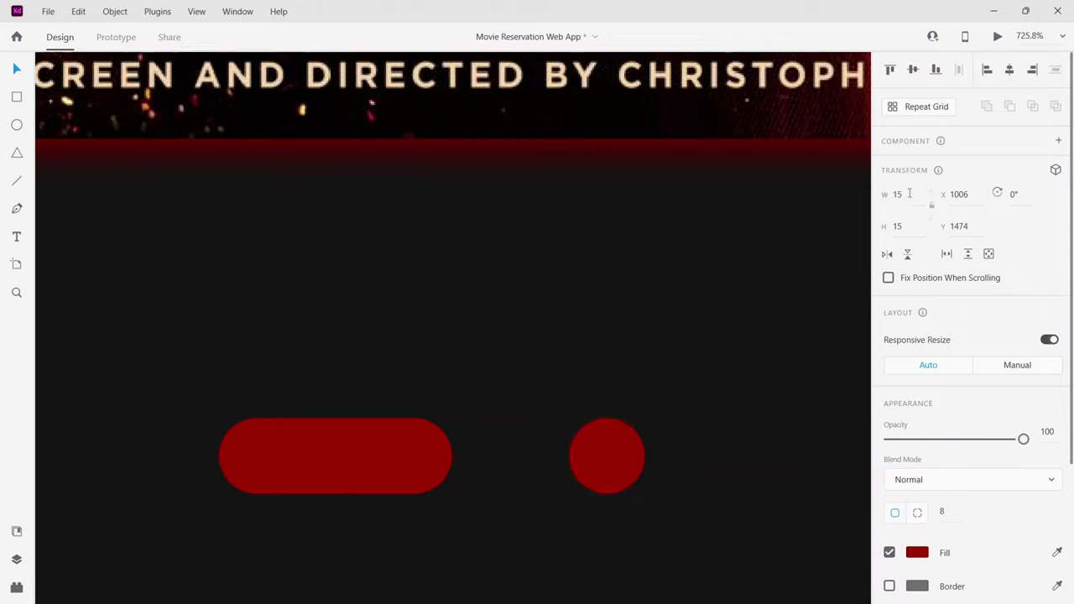
left_click(723, 492)
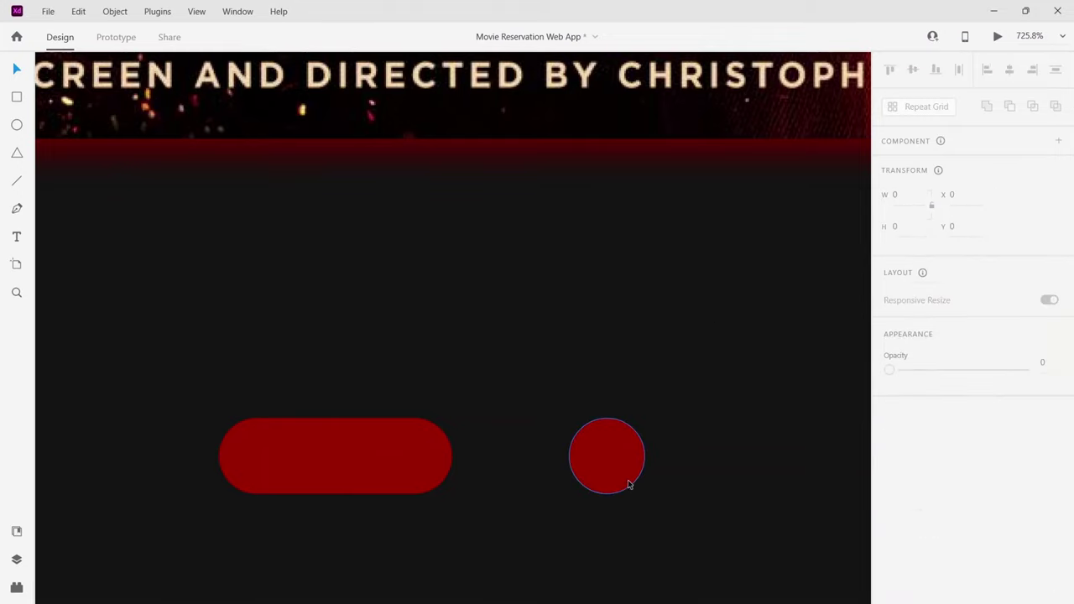
Duplicate the red circle so that three evenly spaced dots sit on each side of the pill.
mouse_move(624, 474)
left_mouse_down()
mouse_move(554, 470)
mouse_move(812, 492)
mouse_move(783, 527)
mouse_move(557, 475)
mouse_move(527, 455)
mouse_move(2, 434)
mouse_move(153, 472)
mouse_move(120, 469)
mouse_move(129, 474)
left_mouse_up()
scroll(704, 514, "right", 2)
left_click(253, 361)
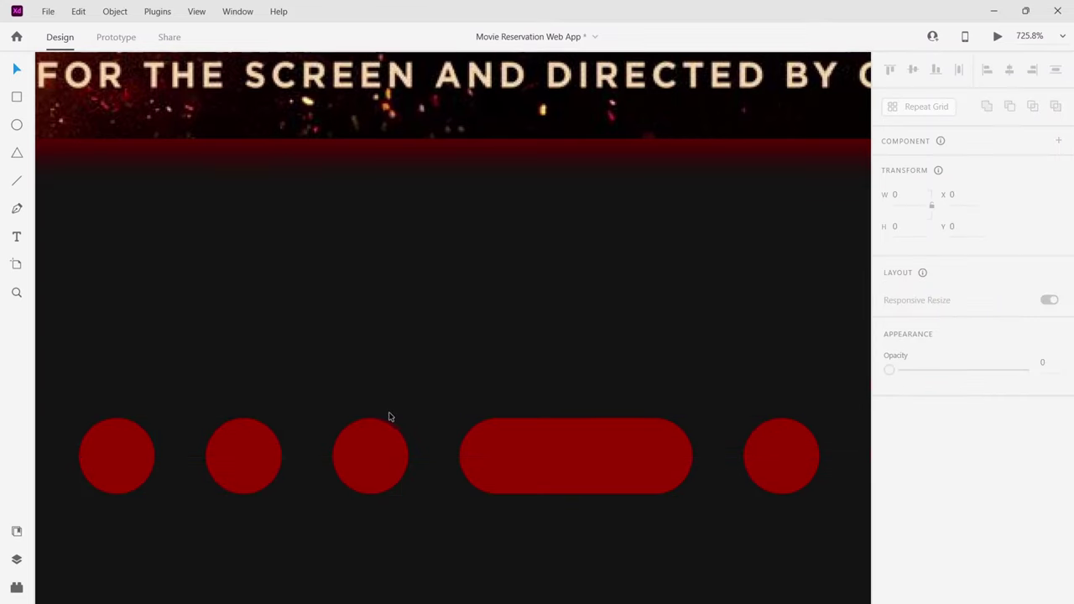
Preview the landing page to check the carousel's dot indicators, and close the preview.
left_click(998, 38)
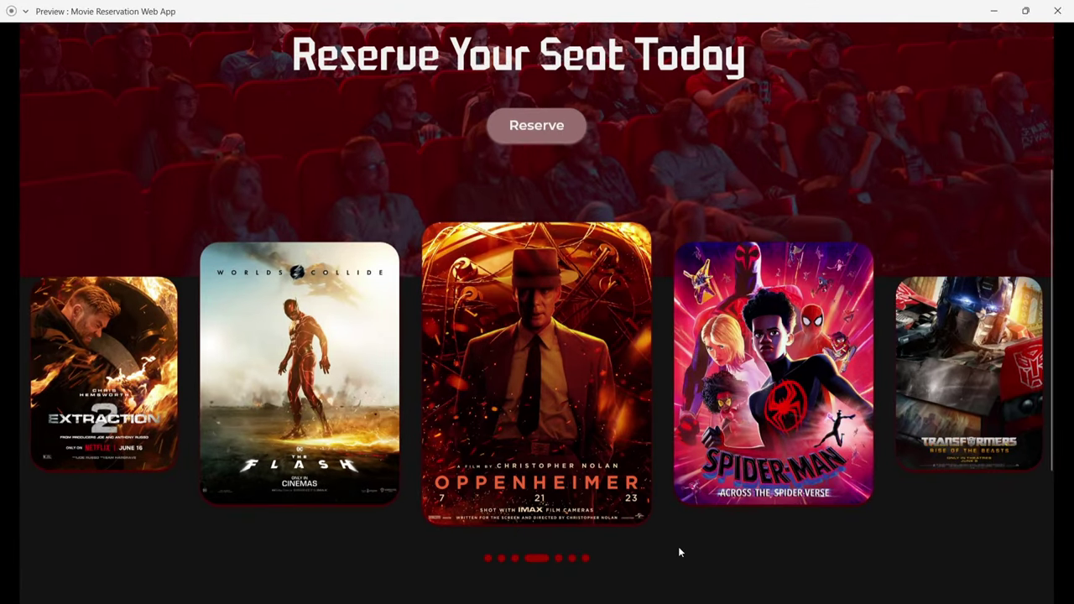
key("alt+Tab")
key("alt+Tab")
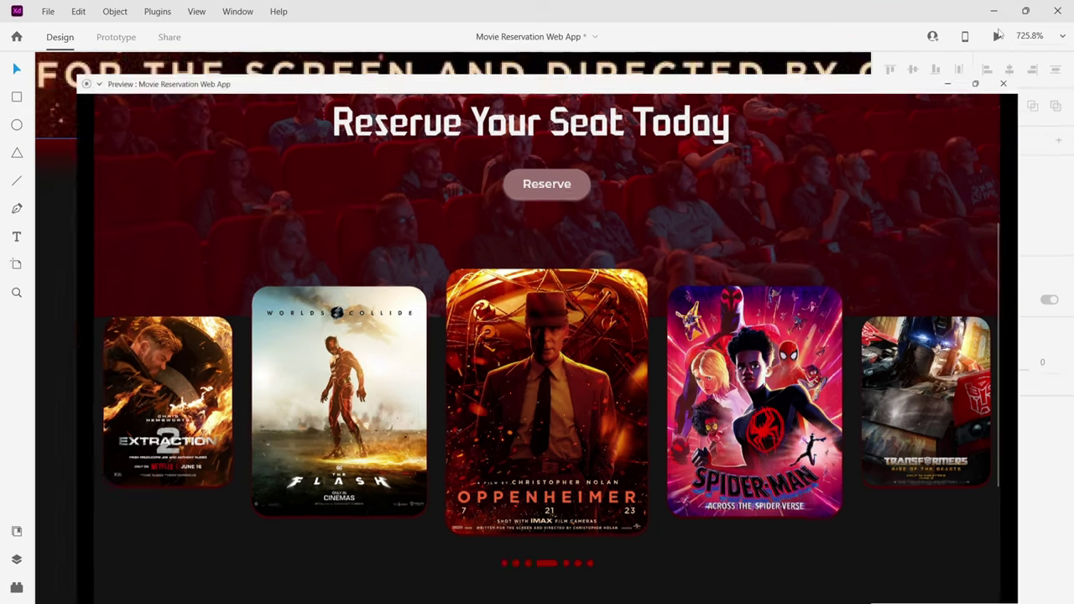
left_click(1003, 83)
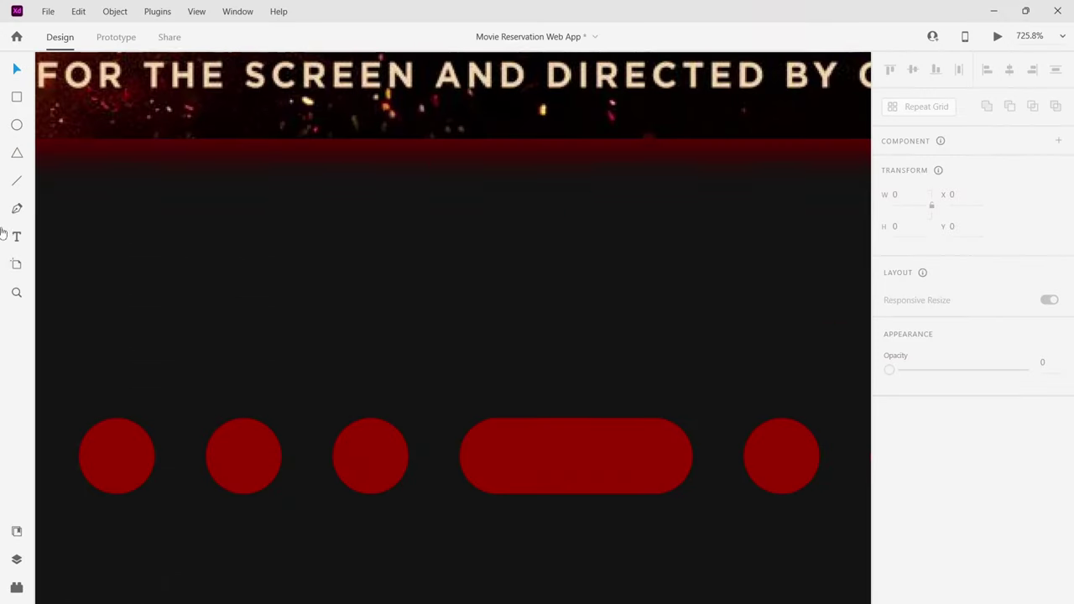
Search the Icons 4 Design plugin for "arrow".
left_click(16, 586)
left_click(84, 96)
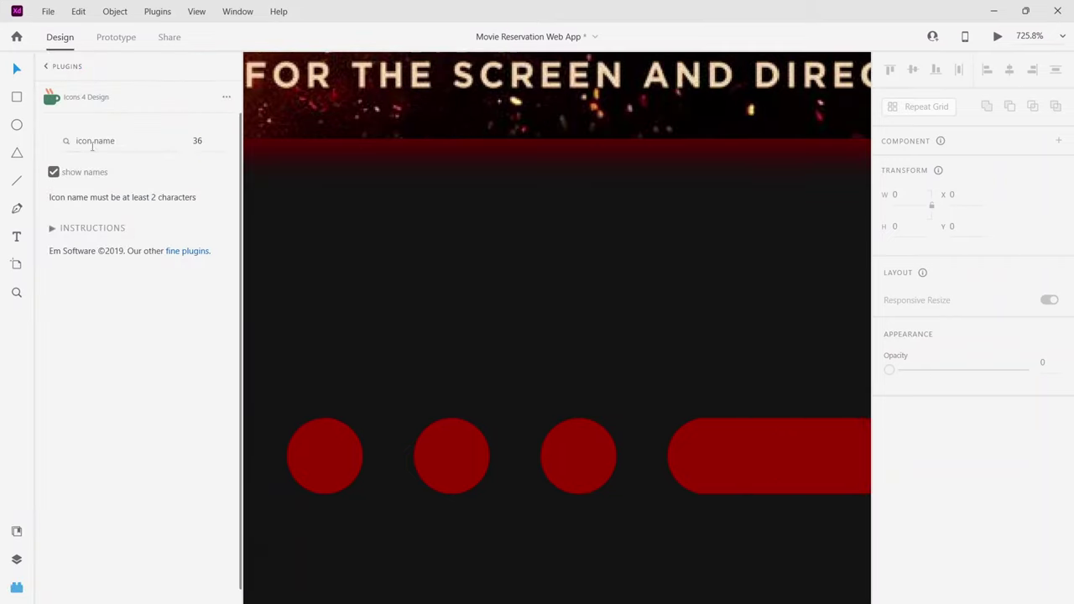
left_click(118, 141)
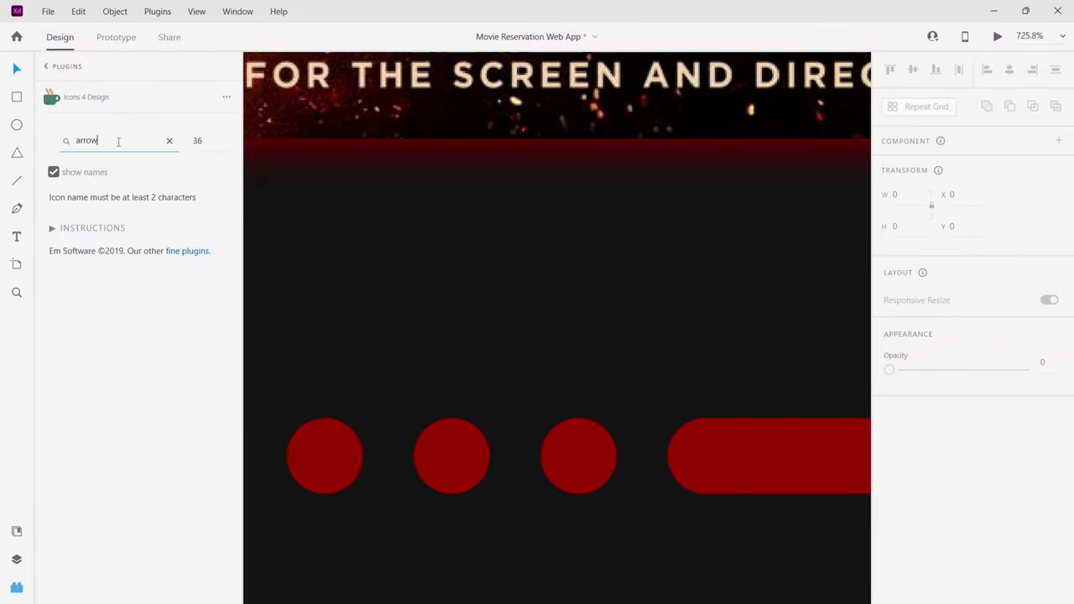
key("Return")
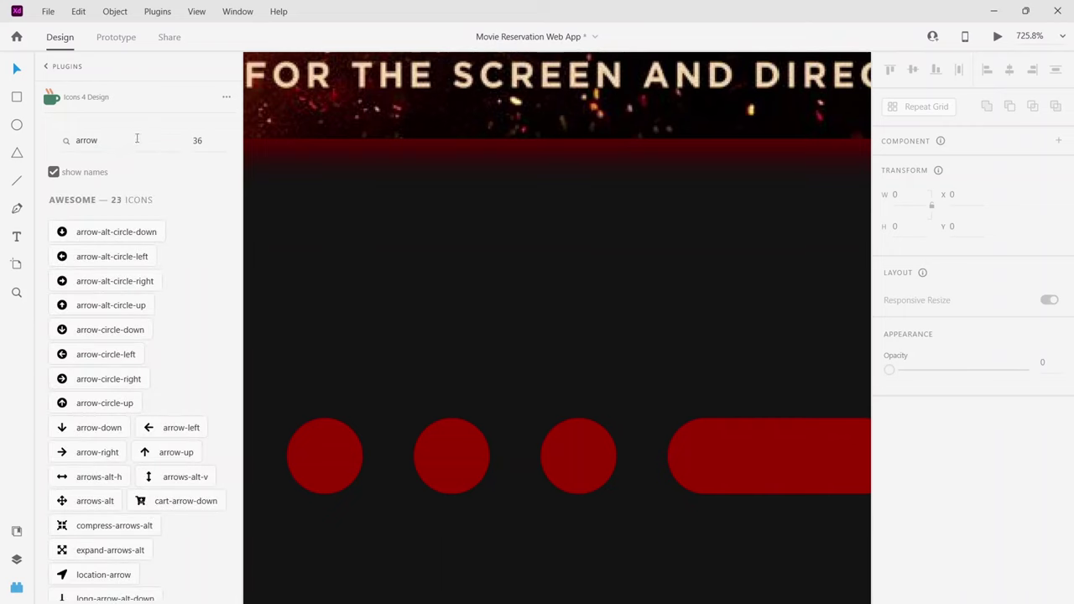
left_click(333, 472)
left_click(191, 434)
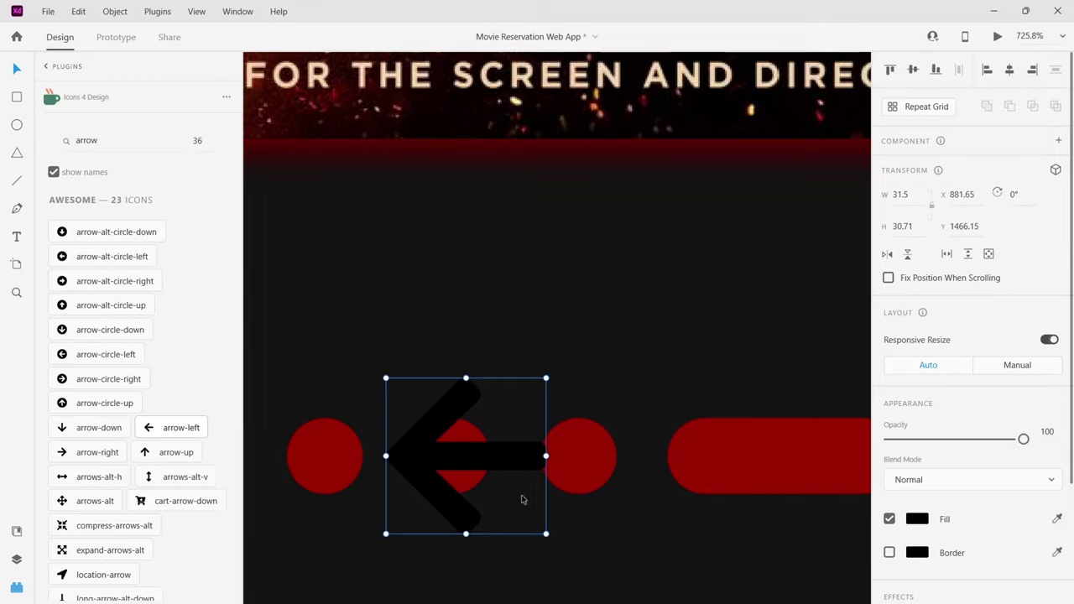
scroll(159, 486, "down", 5)
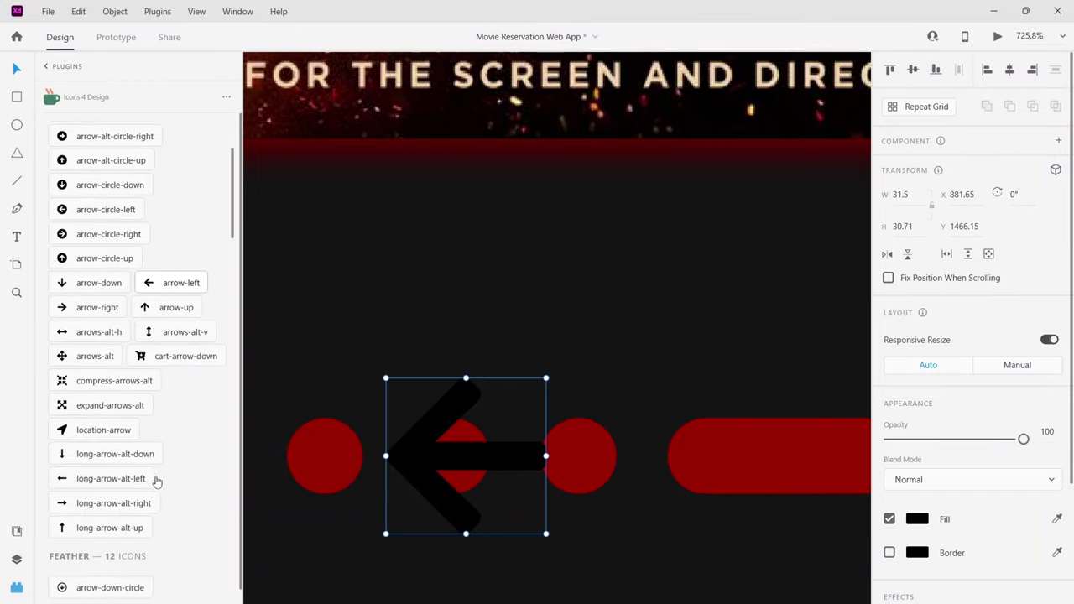
scroll(155, 482, "down", 2)
scroll(155, 482, "down", 2)
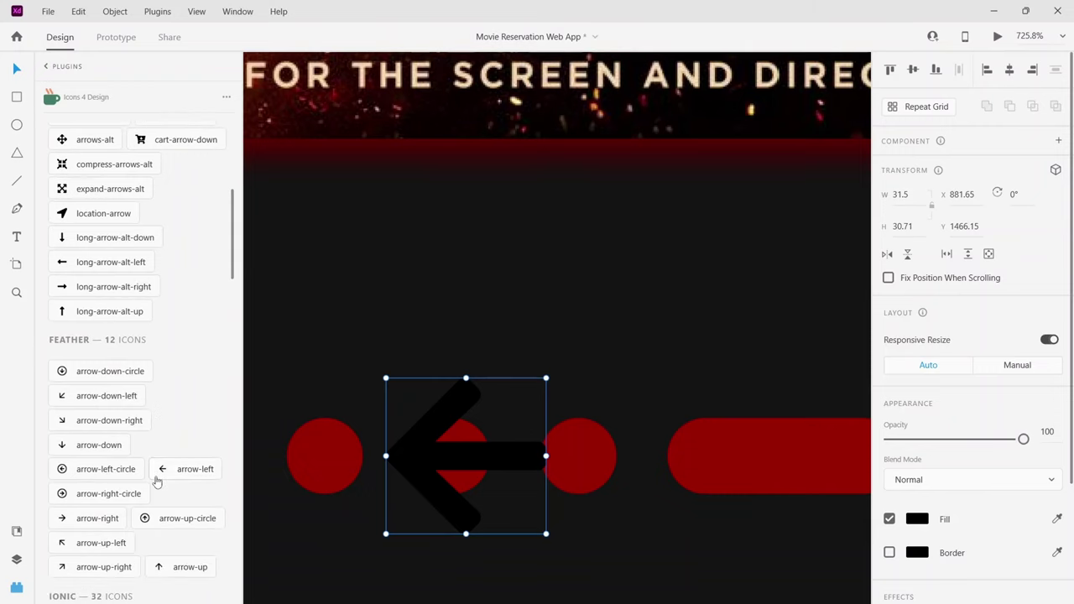
key("Delete")
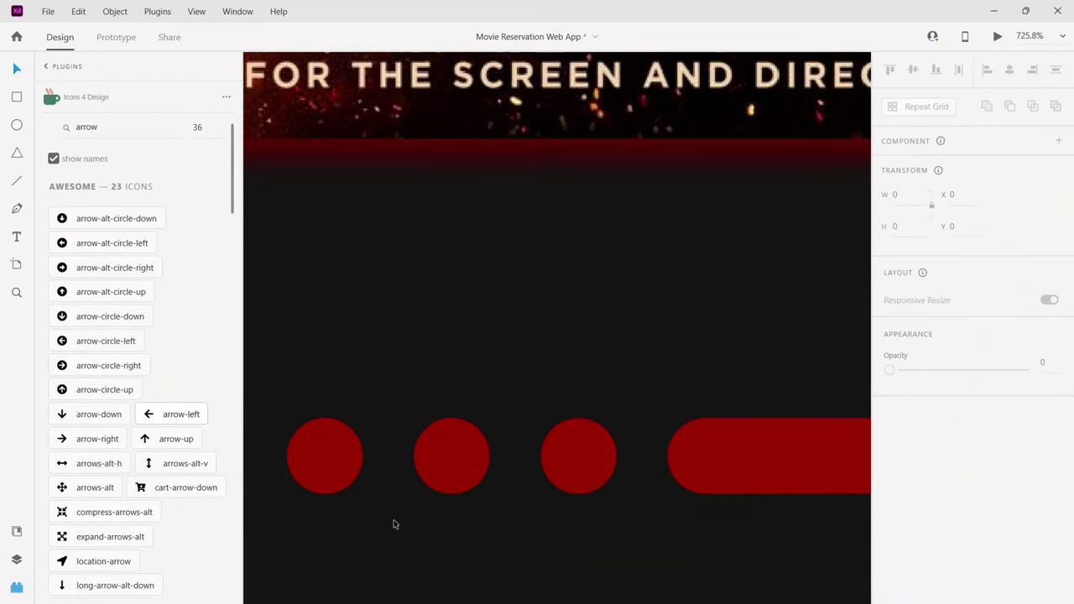
Browse the arrow icon results and insert the ios-arrow-forward icon from the Ionic set near the carousel dots.
left_click(327, 470)
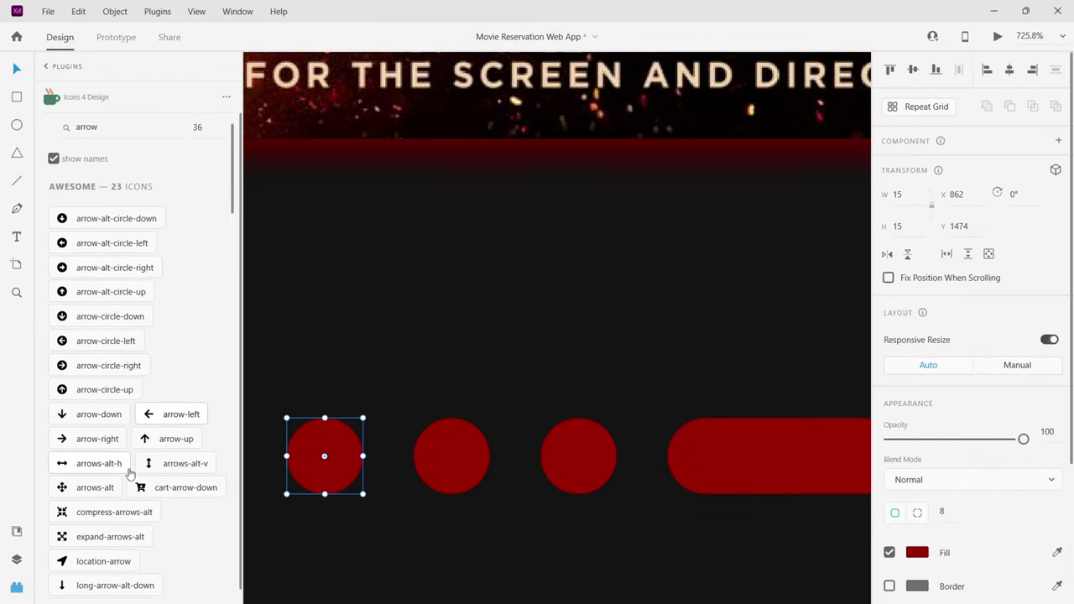
scroll(130, 475, "down", 6)
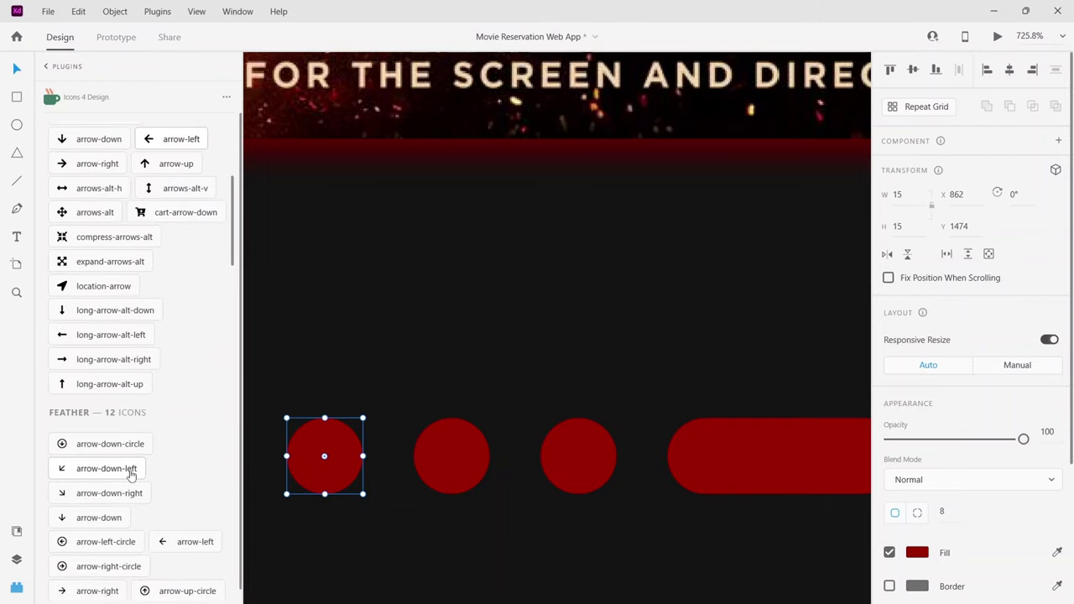
scroll(131, 475, "down", 2)
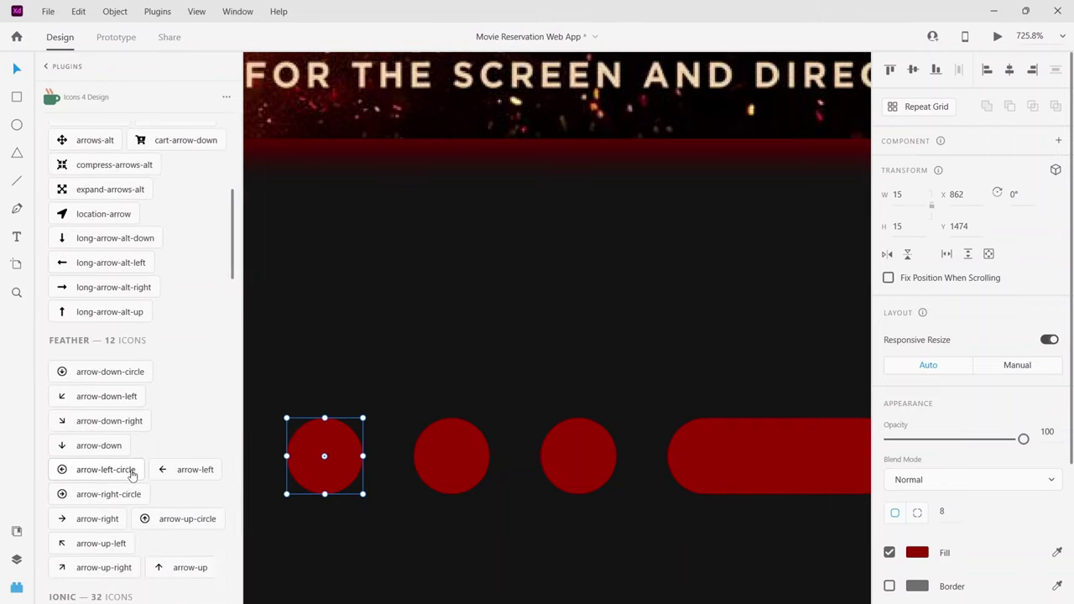
scroll(131, 475, "down", 2)
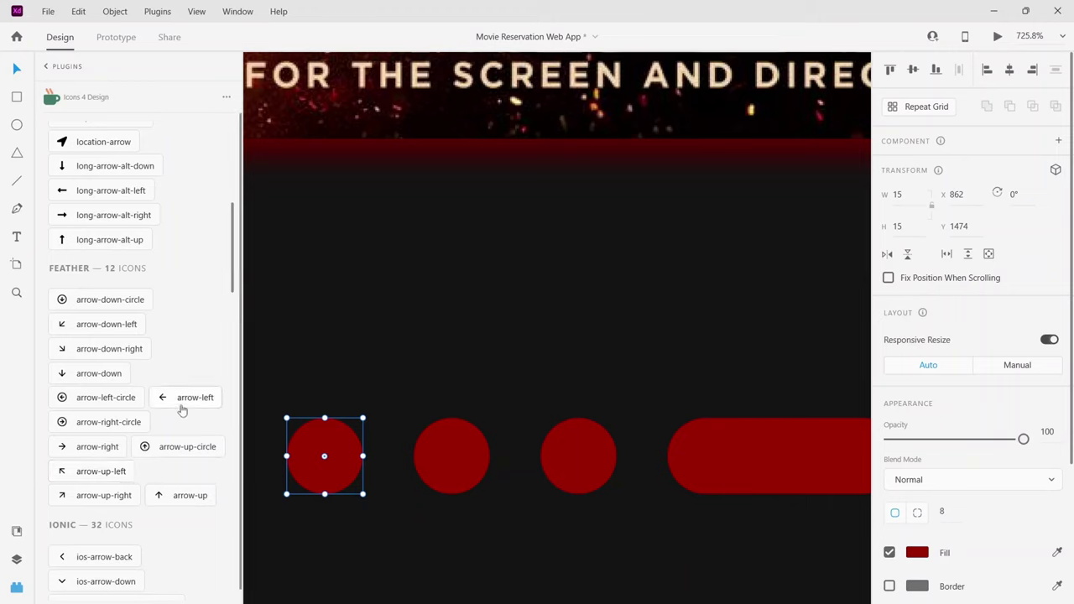
scroll(159, 453, "down", 4)
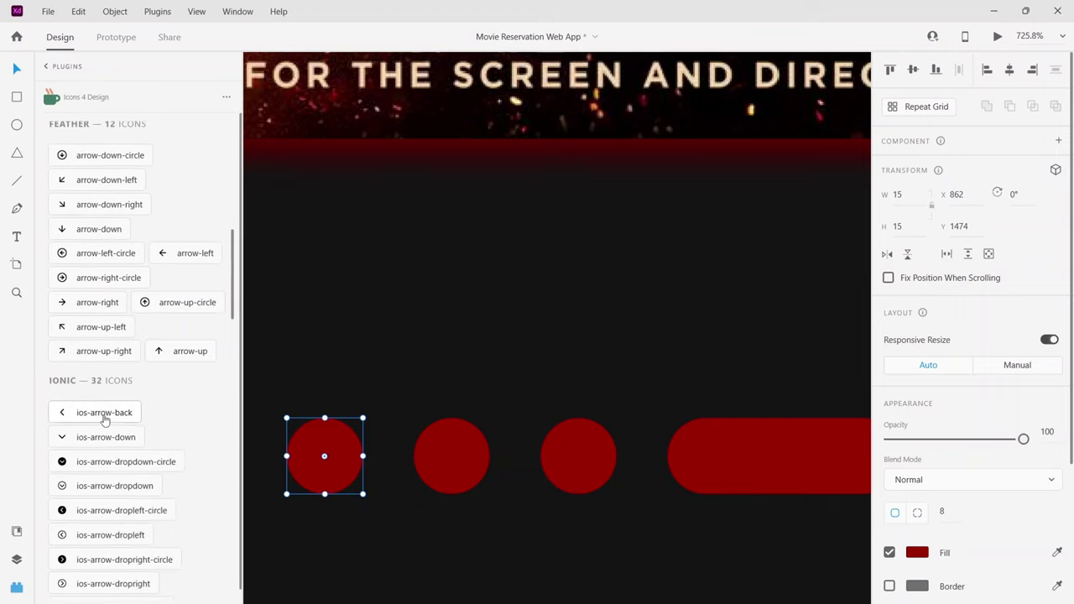
scroll(109, 440, "down", 6)
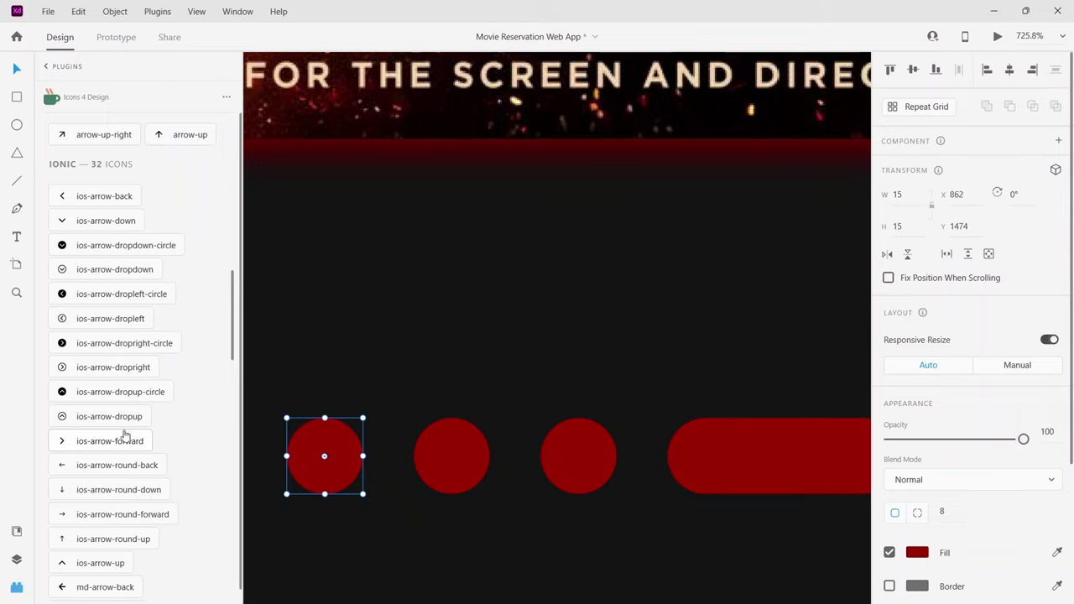
left_click(126, 438)
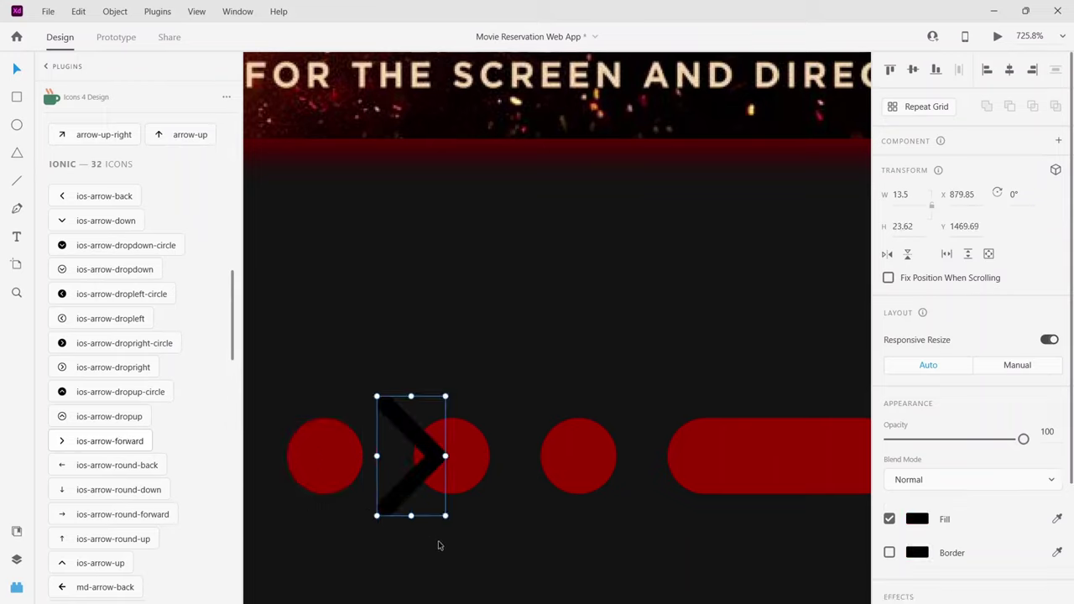
Give the arrow icon a #F2F2F2 fill and lower its opacity to 62.
left_click(916, 520)
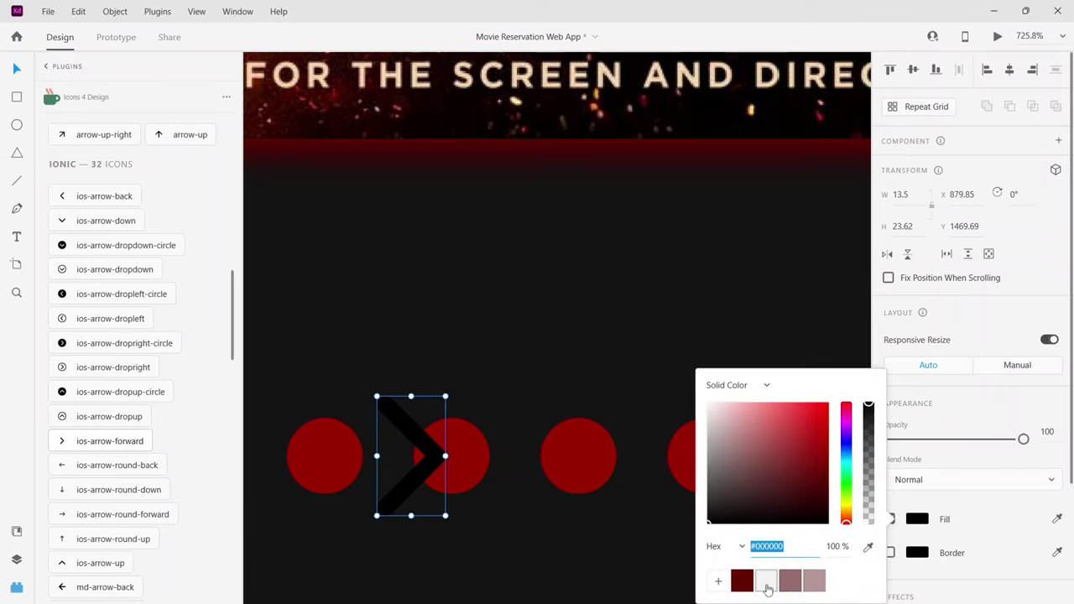
left_click(763, 583)
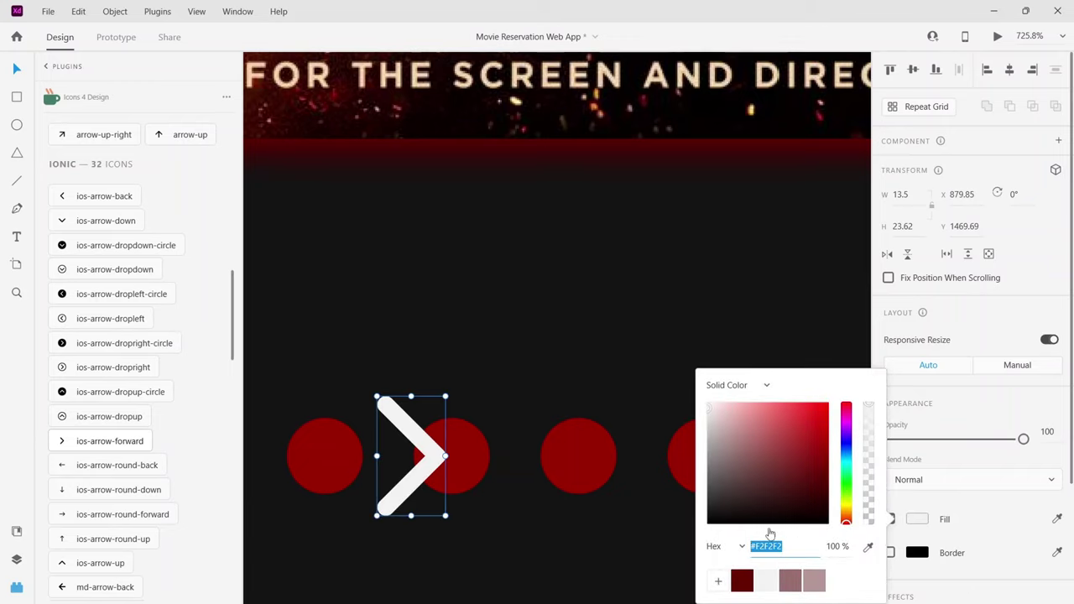
left_click_drag(1023, 441, 973, 446)
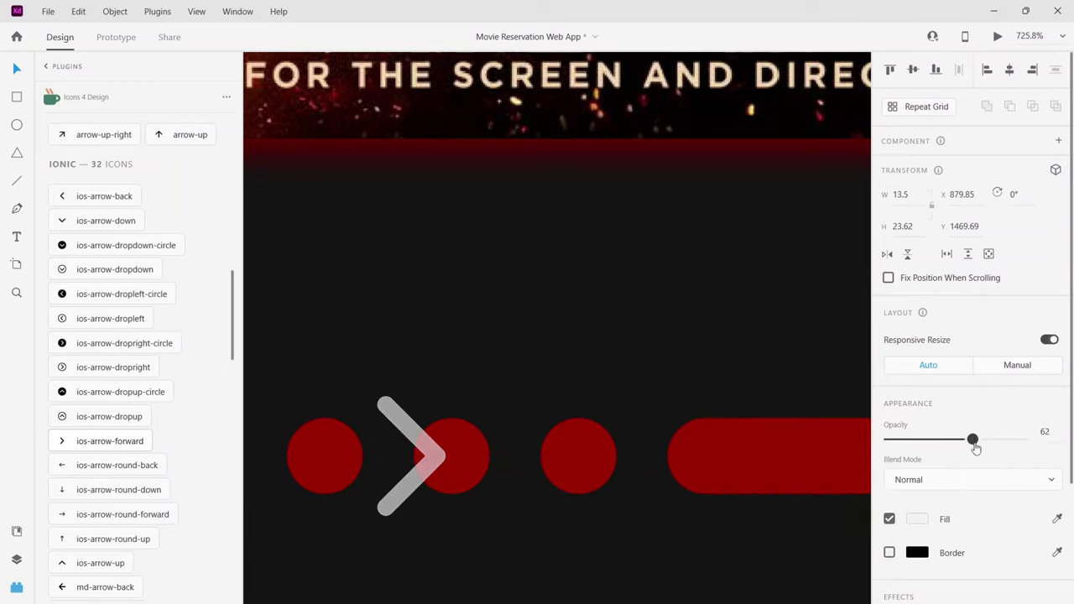
left_click(458, 391)
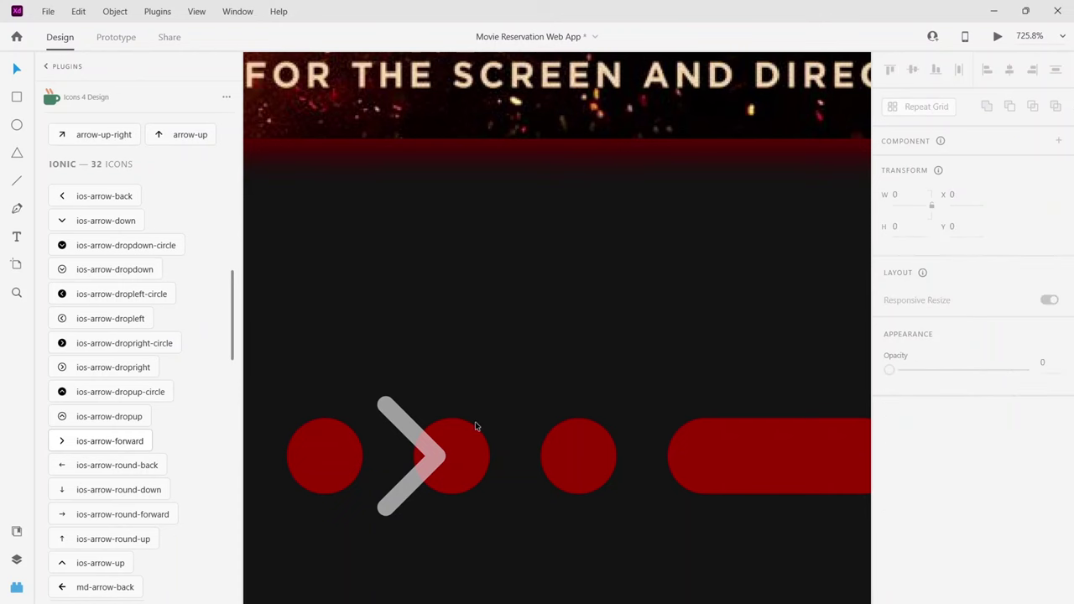
Move the arrow icon onto the Transformers poster at the carousel's far end, sized about 31 by 54.
scroll(475, 426, "down", 10)
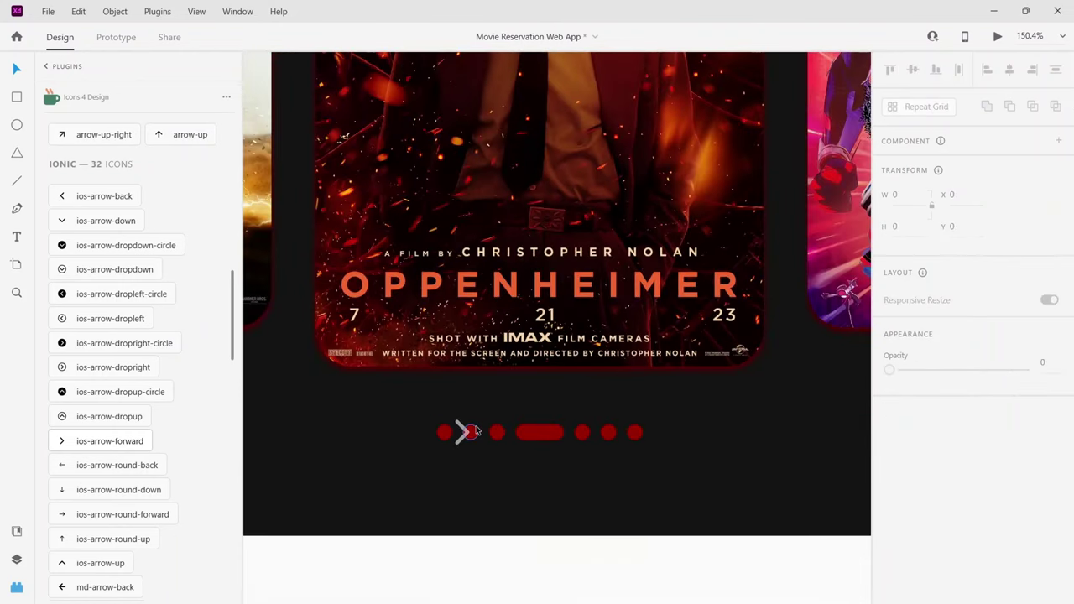
scroll(474, 432, "down", 3)
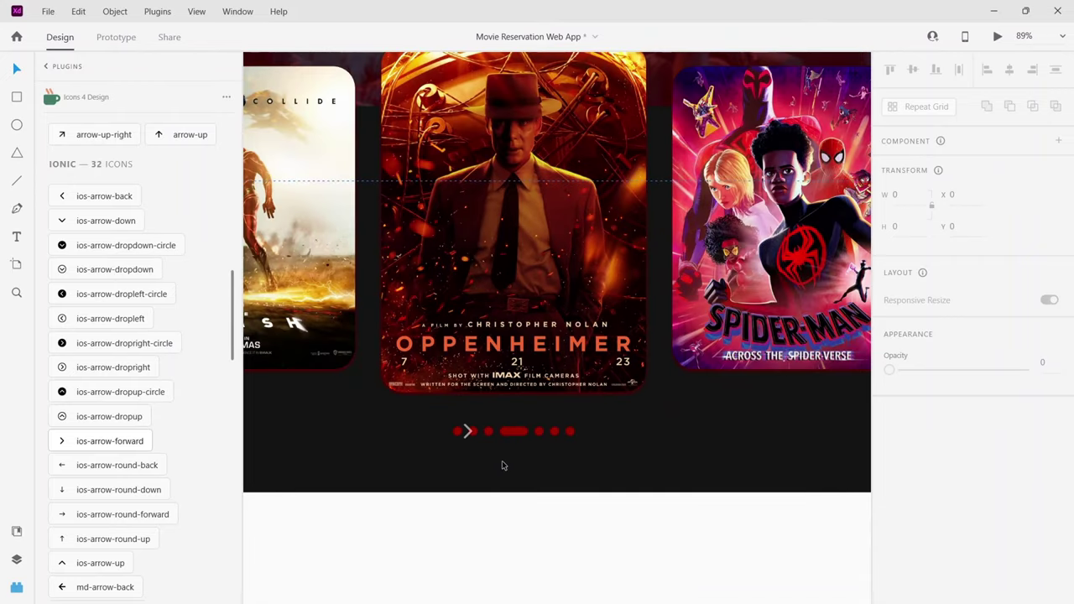
left_click(467, 433)
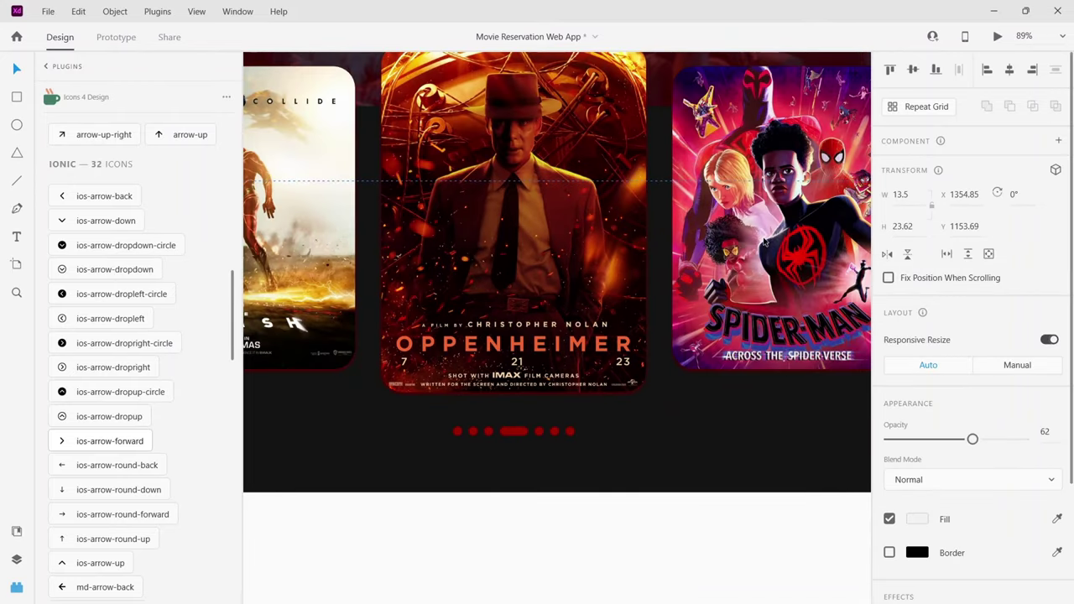
left_click_drag(762, 243, 786, 276)
scroll(786, 277, "right", 3)
scroll(655, 270, "down", 5)
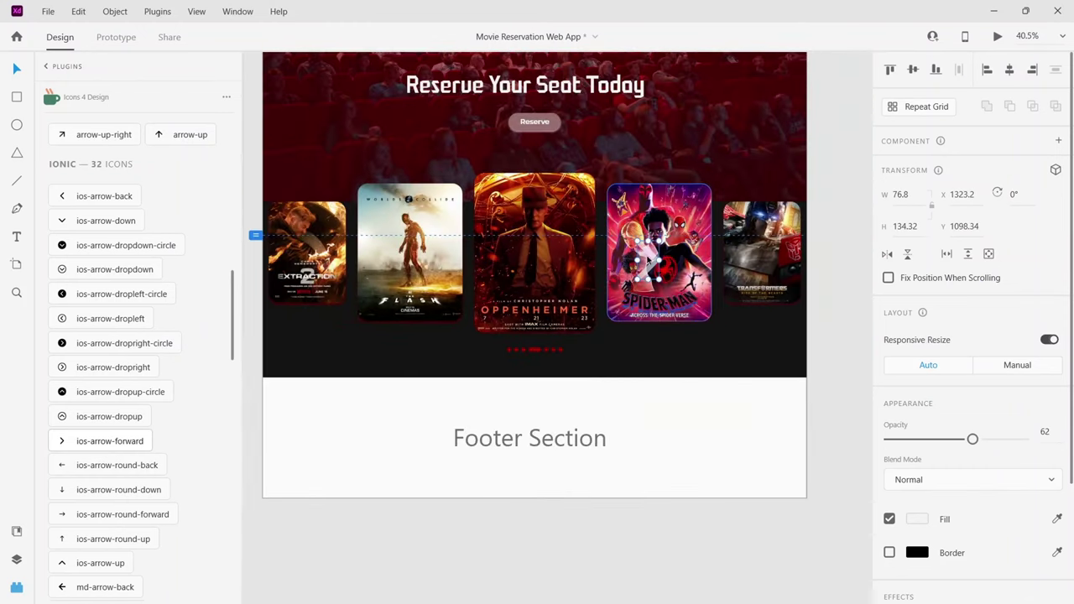
left_click_drag(655, 269, 764, 261)
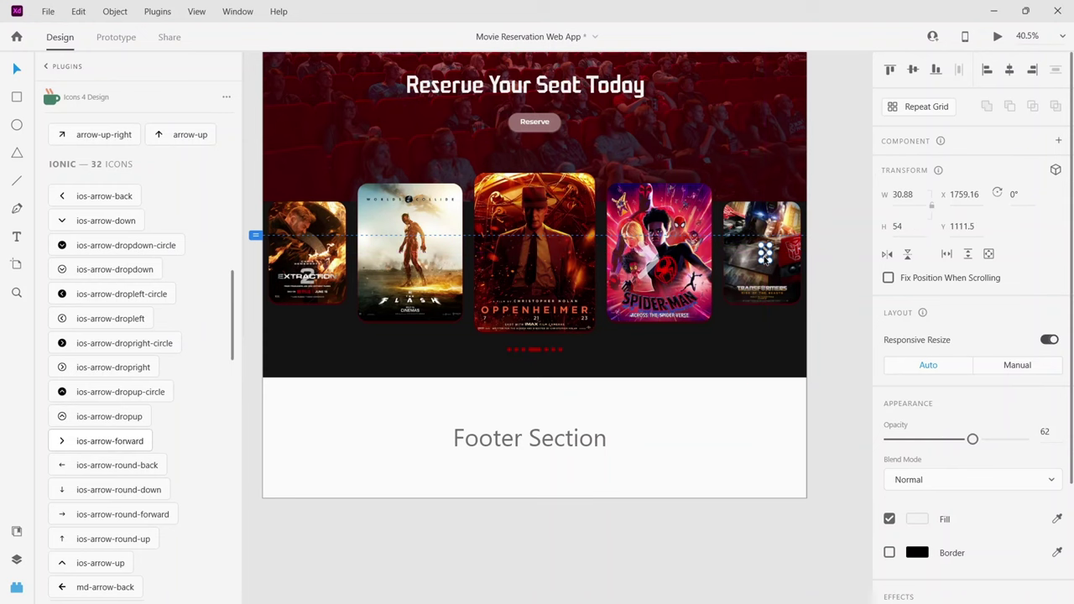
Reposition the arrow on the Transformers poster to about X 1791, Y 1084.5, keeping the poster in place.
scroll(765, 258, "up", 5)
left_click(769, 256)
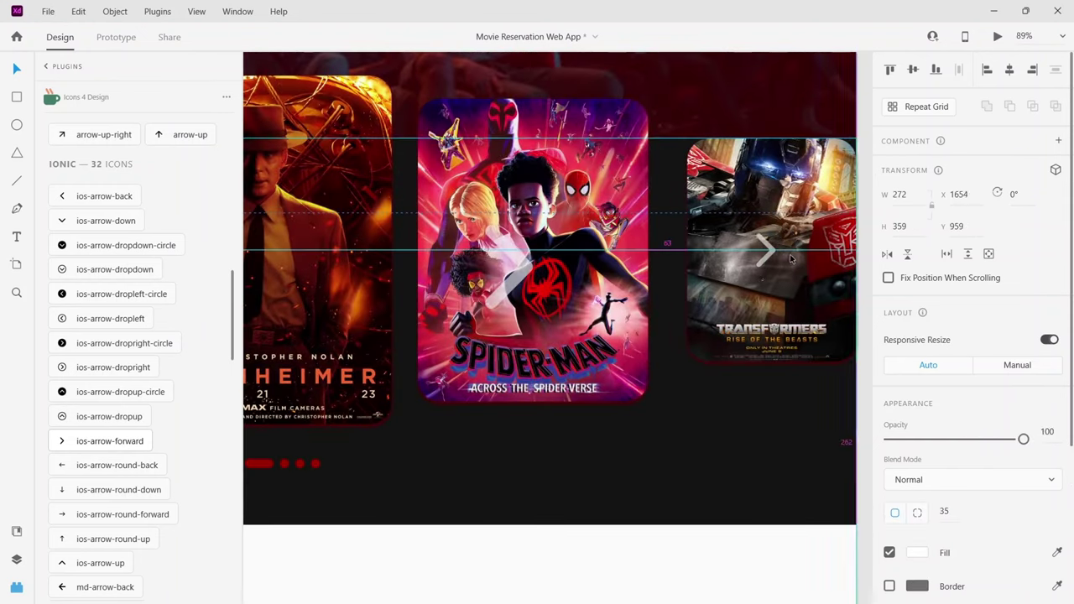
mouse_move(789, 259)
left_mouse_down()
mouse_move(769, 252)
mouse_move(792, 256)
mouse_move(786, 239)
left_mouse_up()
double_click(770, 258)
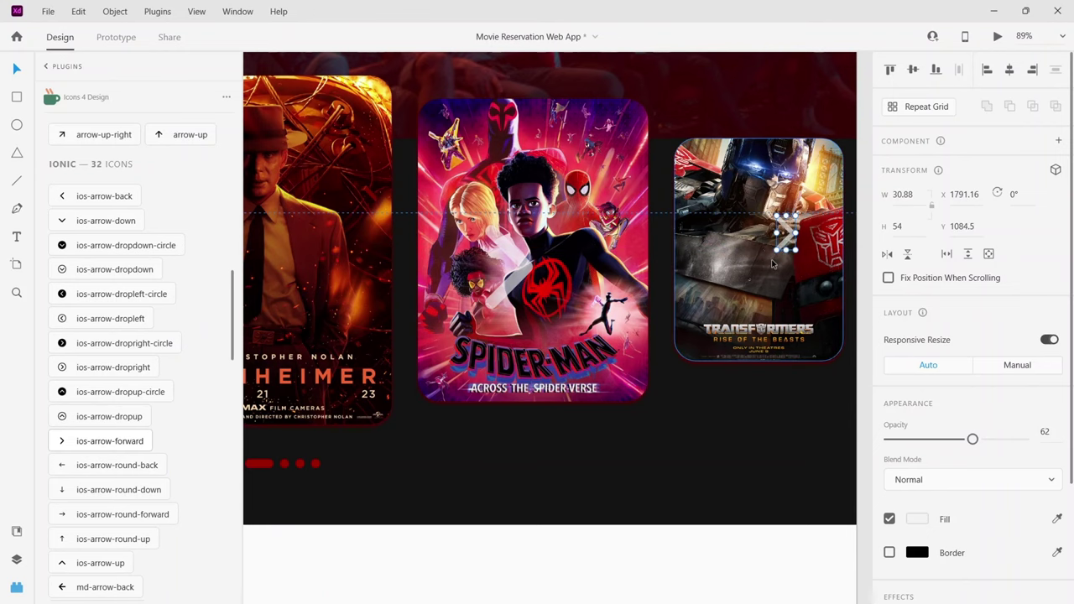
Duplicate the arrow onto the Extraction 2 poster at the same height and rotate the copy 180° to point left.
scroll(772, 264, "down", 5)
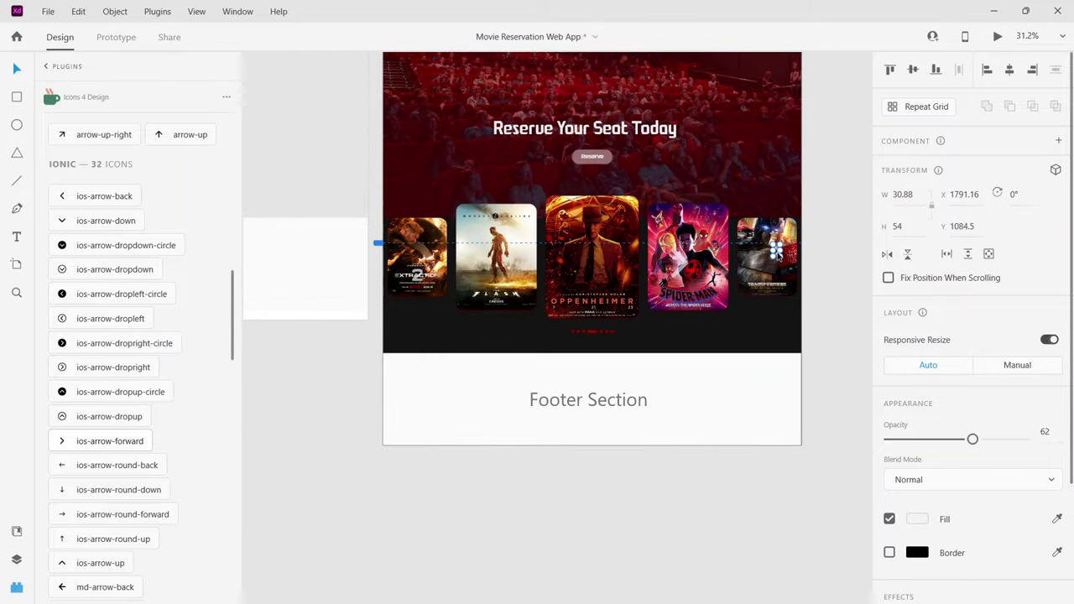
left_click_drag(776, 249, 411, 249)
scroll(411, 249, "up", 10)
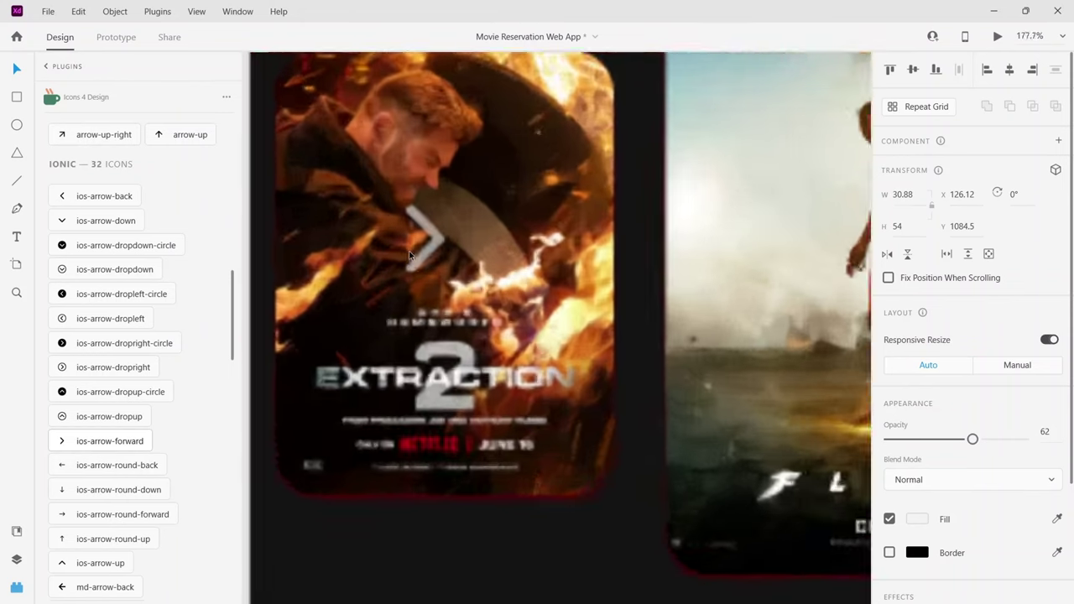
left_click(427, 285)
left_click(405, 287)
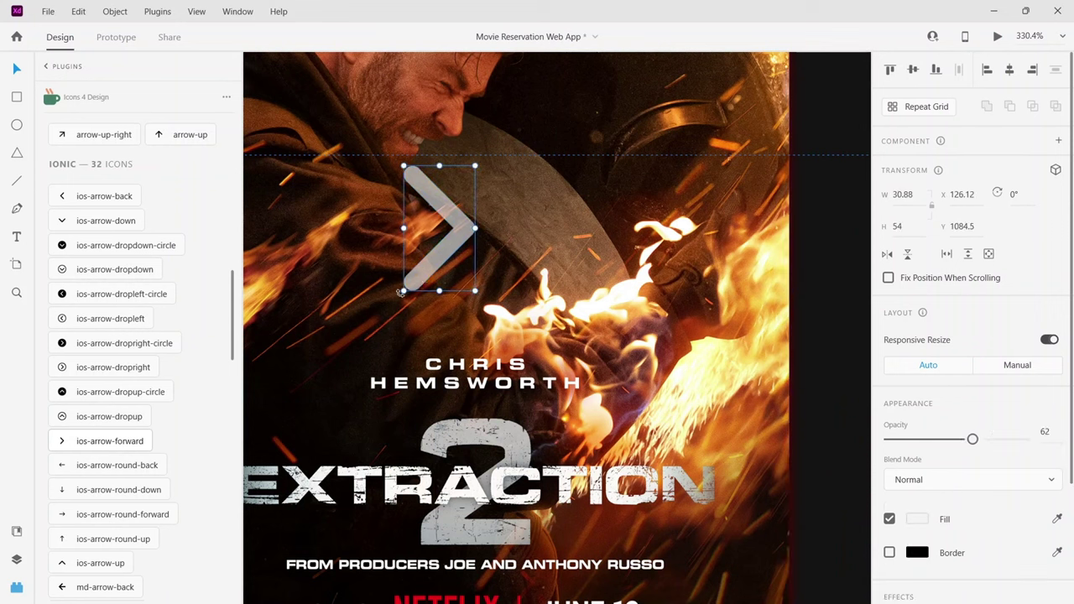
left_click_drag(400, 292, 471, 180)
left_click(482, 245)
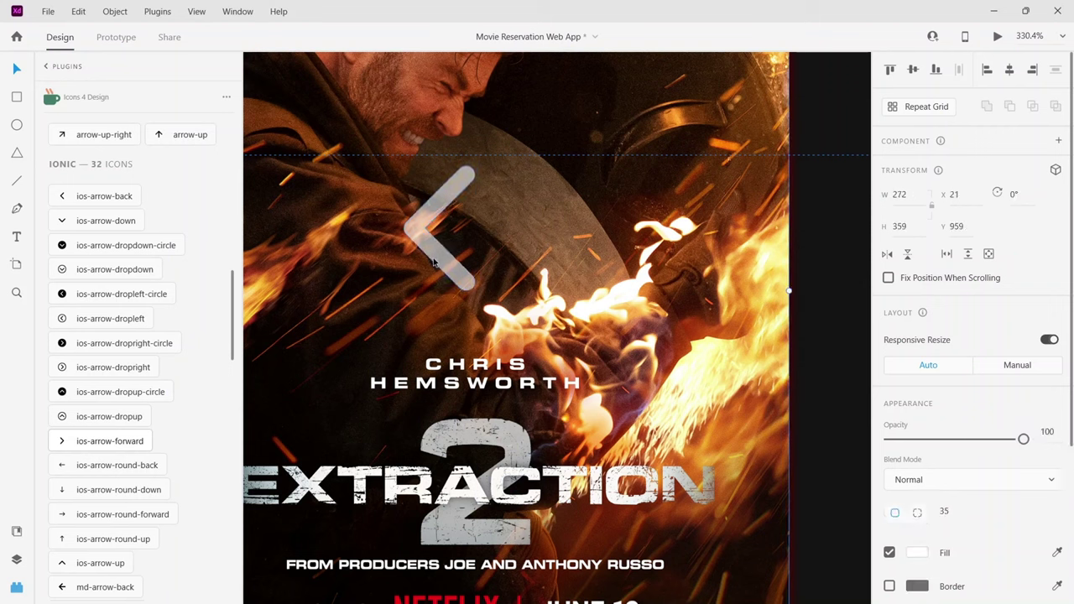
left_click(434, 263, "shift")
left_click_drag(434, 262, 400, 261)
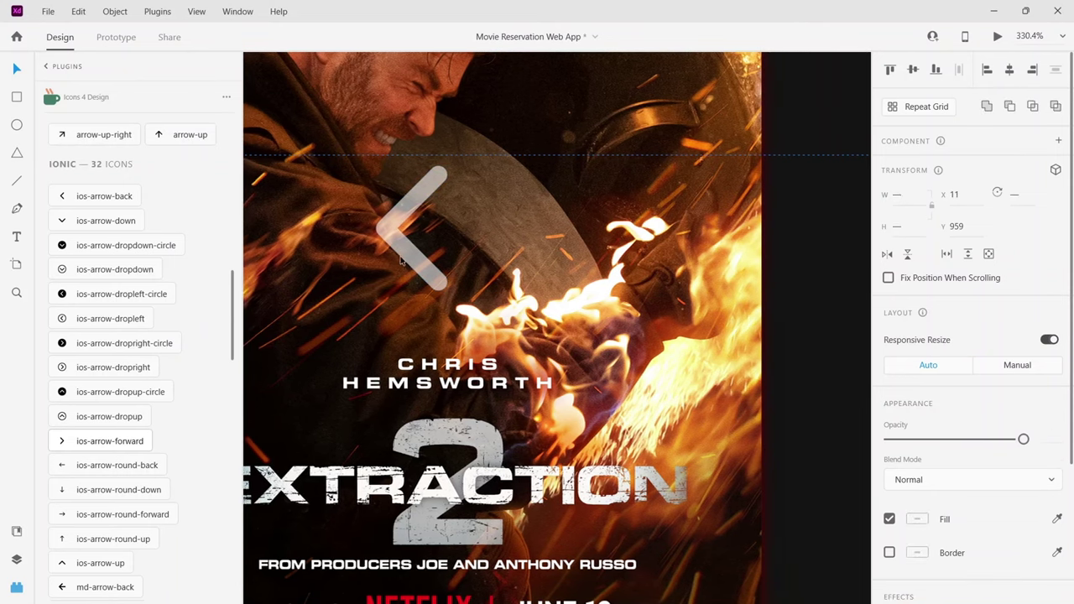
key("ctrl+z")
key("ctrl+z")
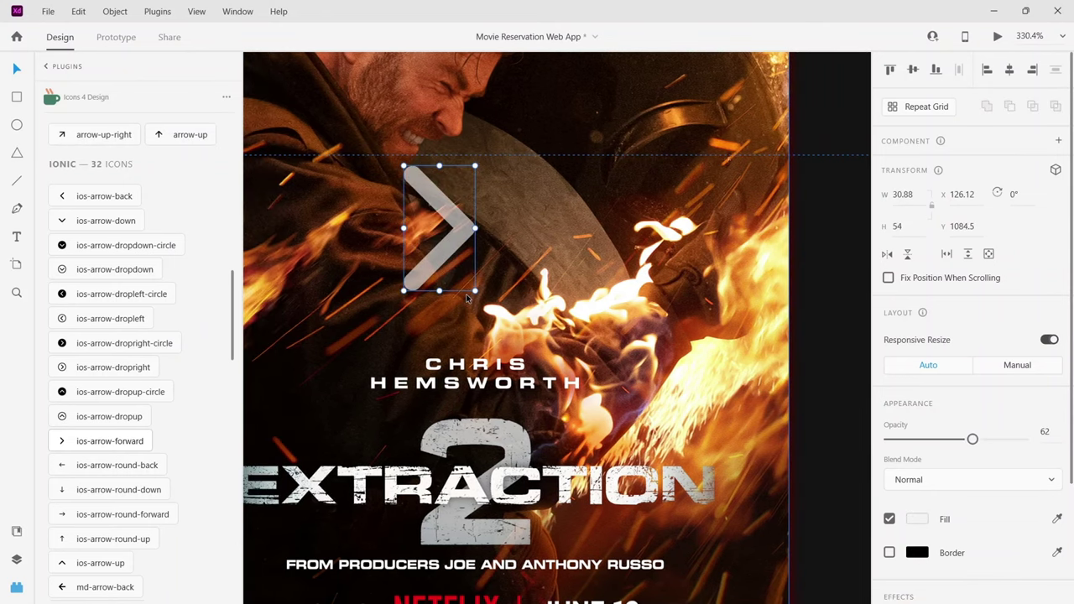
key("ctrl+shift+z")
Move the left-pointing arrow toward the outer edge of the Extraction 2 poster, to about X 96, and deselect it.
left_click_drag(450, 267, 378, 256)
scroll(430, 298, "down", 10)
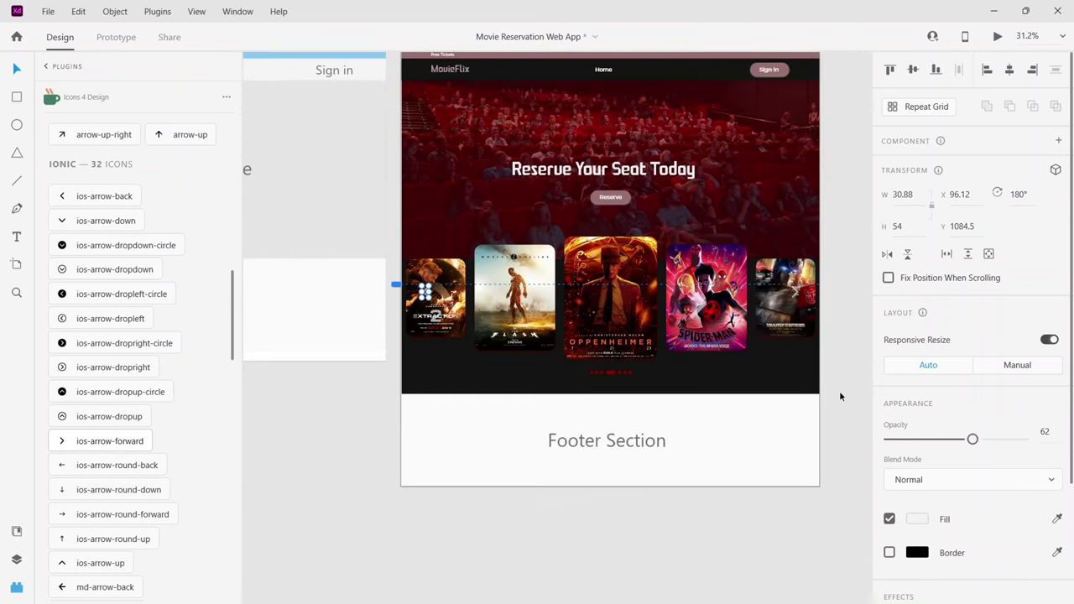
left_click(839, 396)
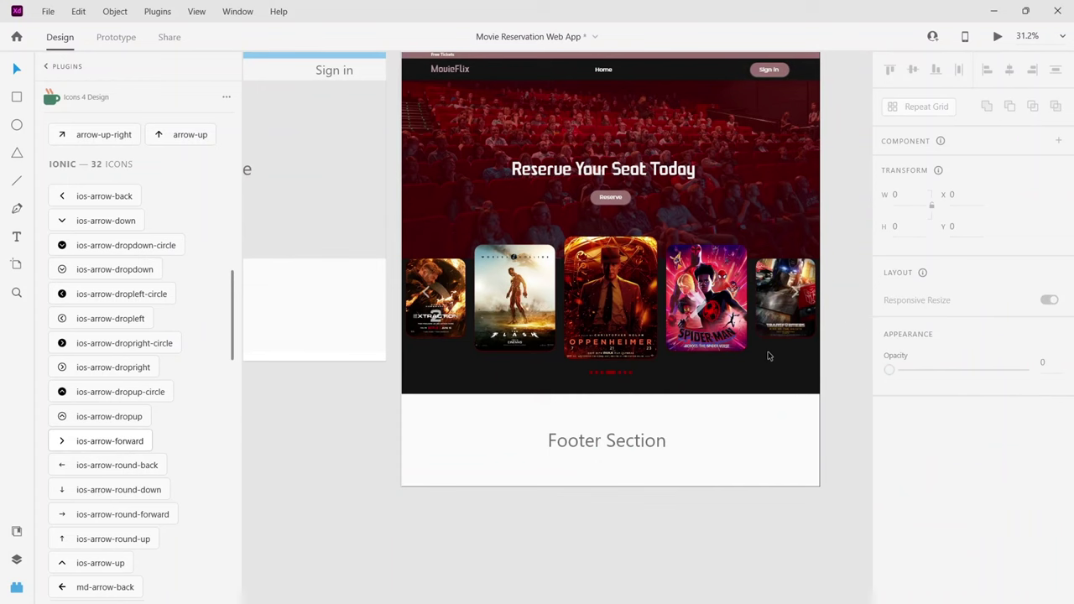
Preview the landing page to check the arrows on the carousel posters, and leave the preview.
left_click(997, 36)
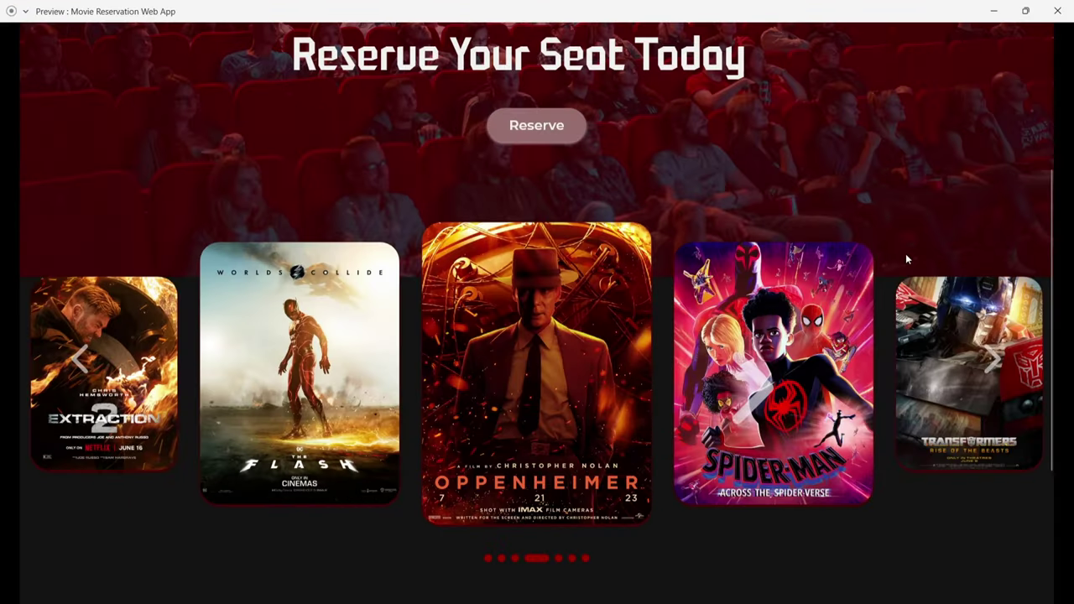
scroll(474, 409, "up", 1)
scroll(516, 391, "down", 3)
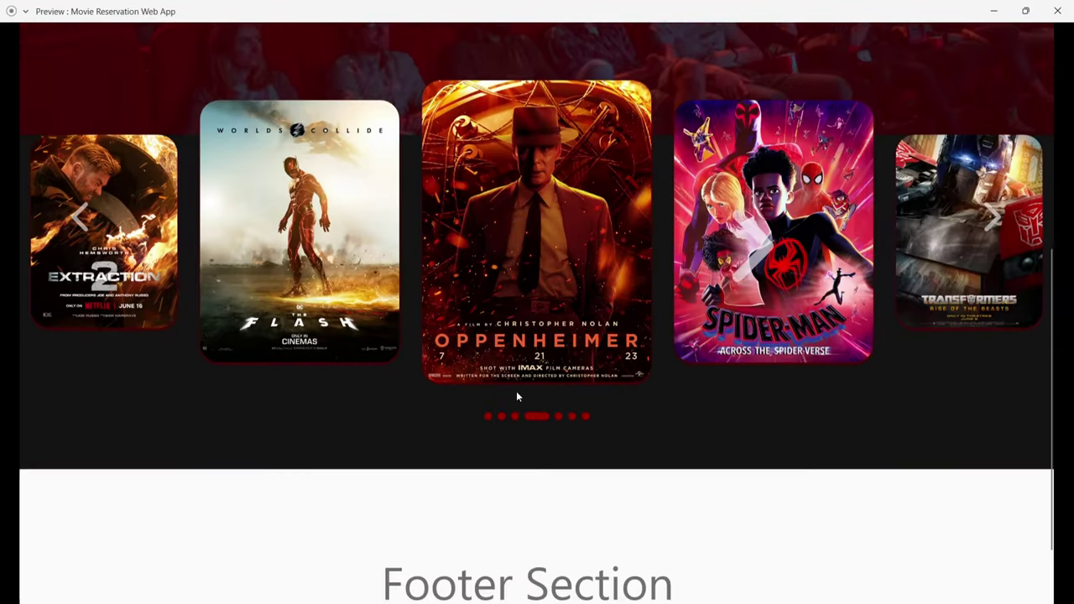
scroll(568, 444, "up", 1)
scroll(575, 445, "up", 1)
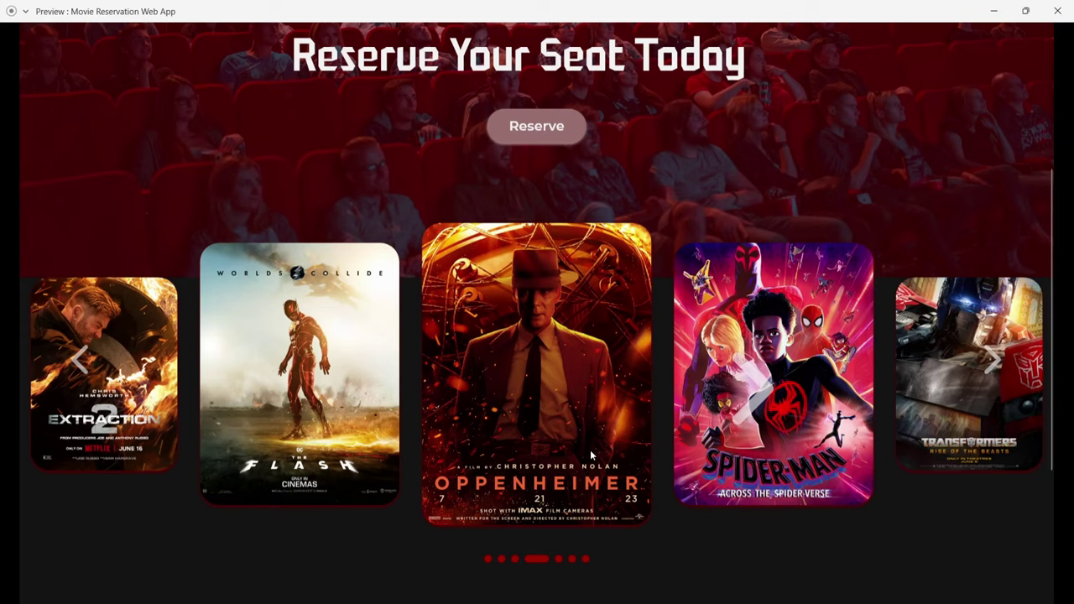
scroll(591, 436, "up", 4)
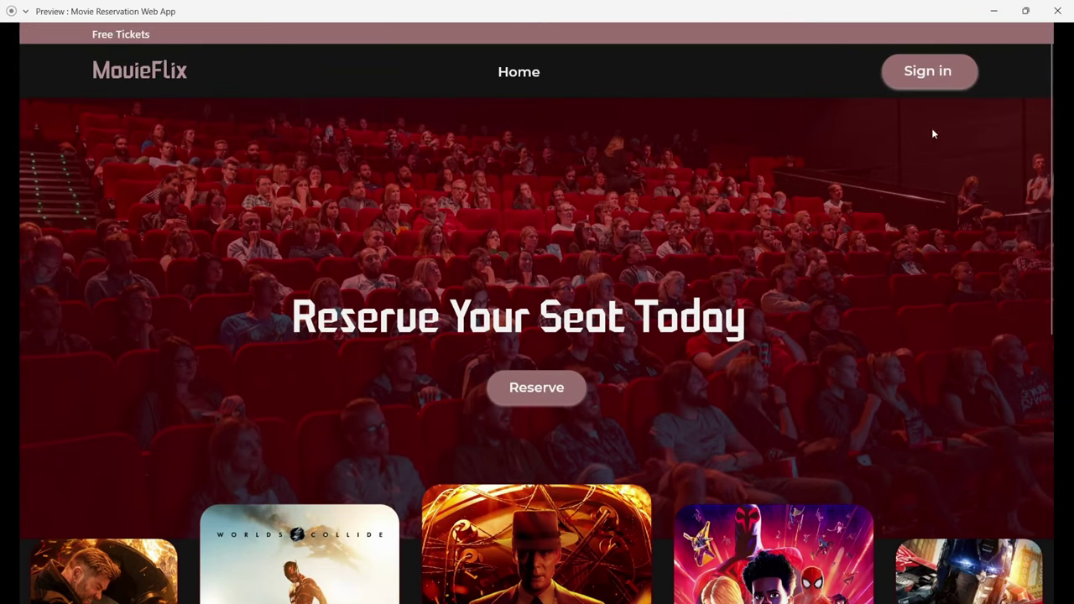
left_click(992, 10)
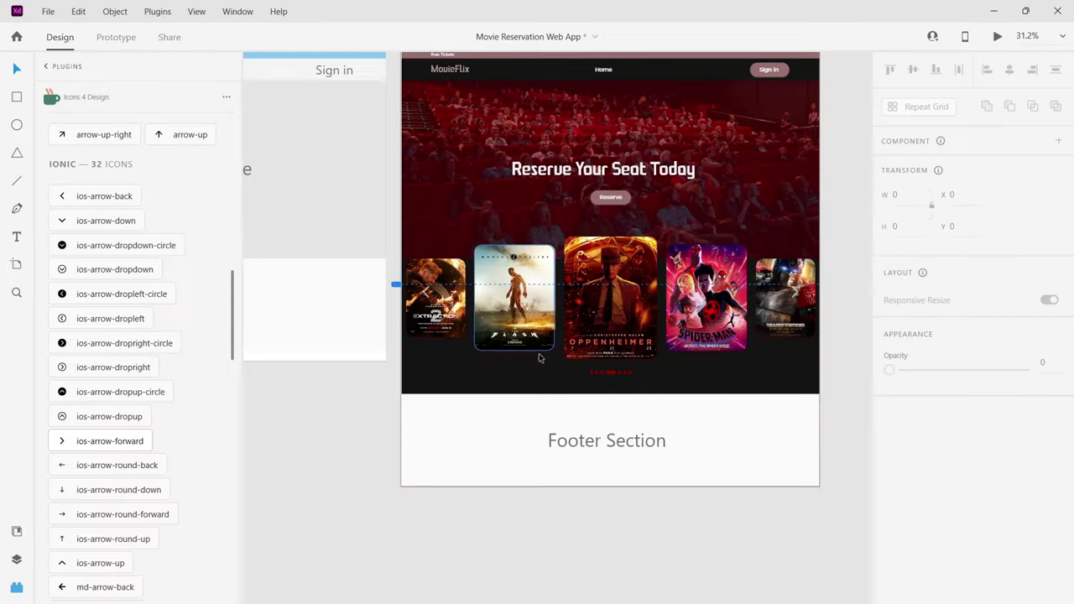
Move the Footer Section text to the upper-left area of the footer, at about X 157, Y 1612.
left_click(562, 445)
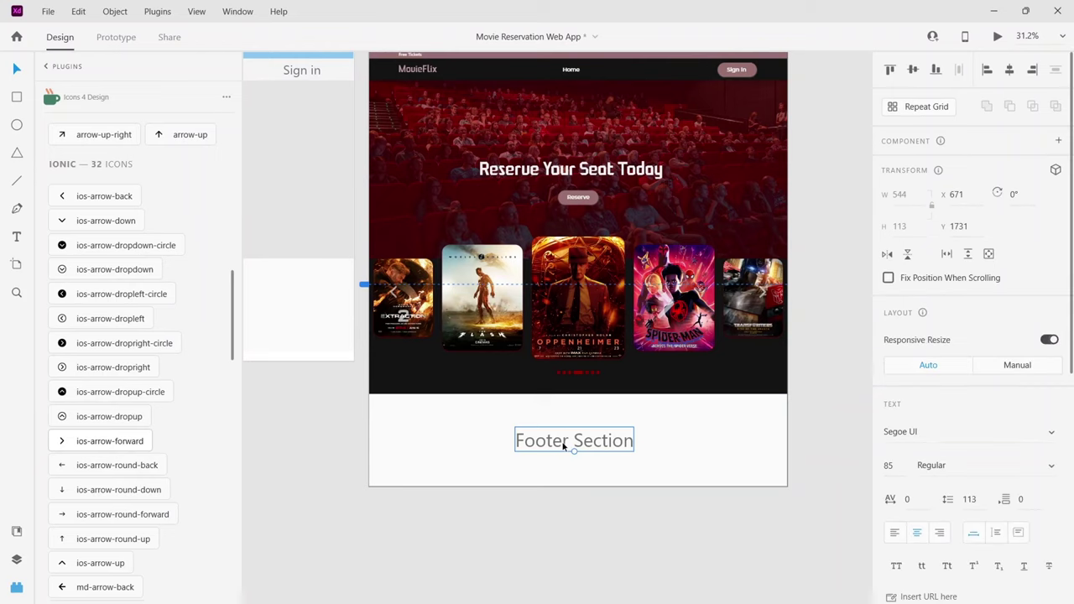
left_click(483, 463)
key("Escape")
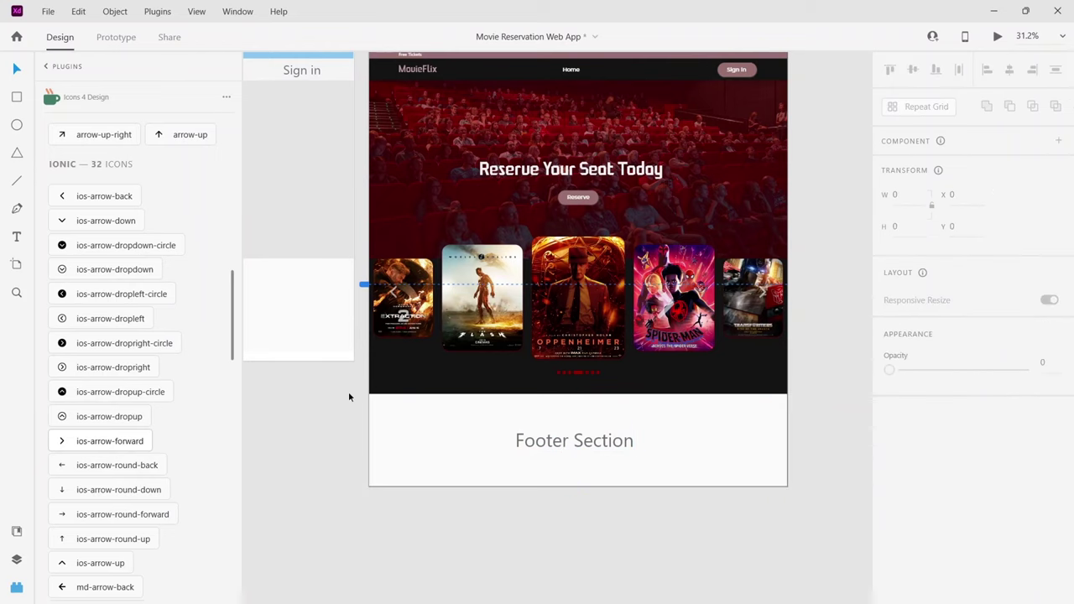
left_click_drag(586, 441, 472, 417)
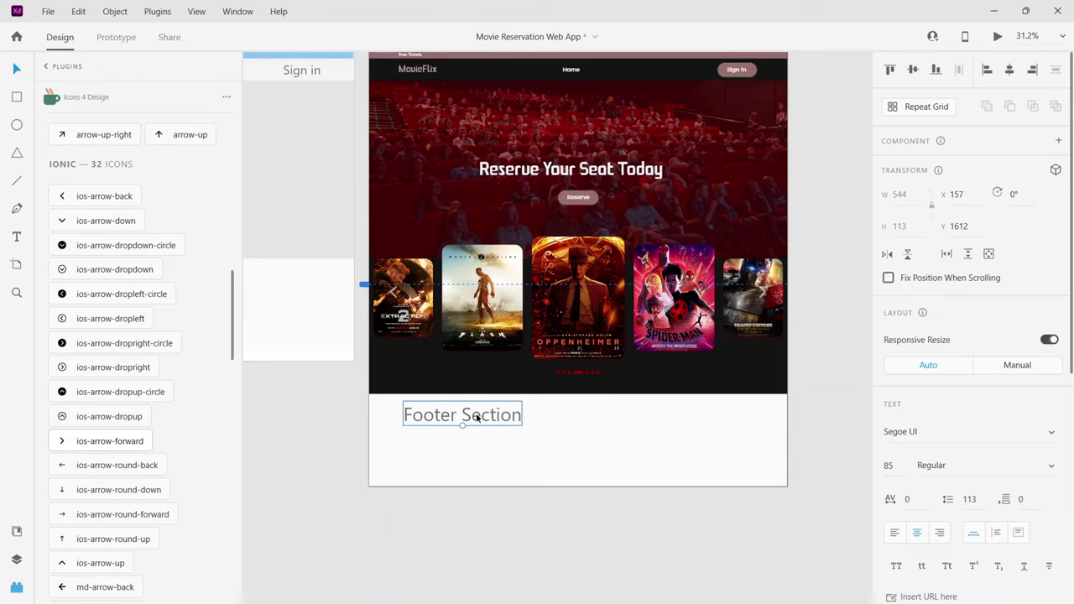
Replace the Footer Section placeholder text with "Useful links".
double_click(472, 415)
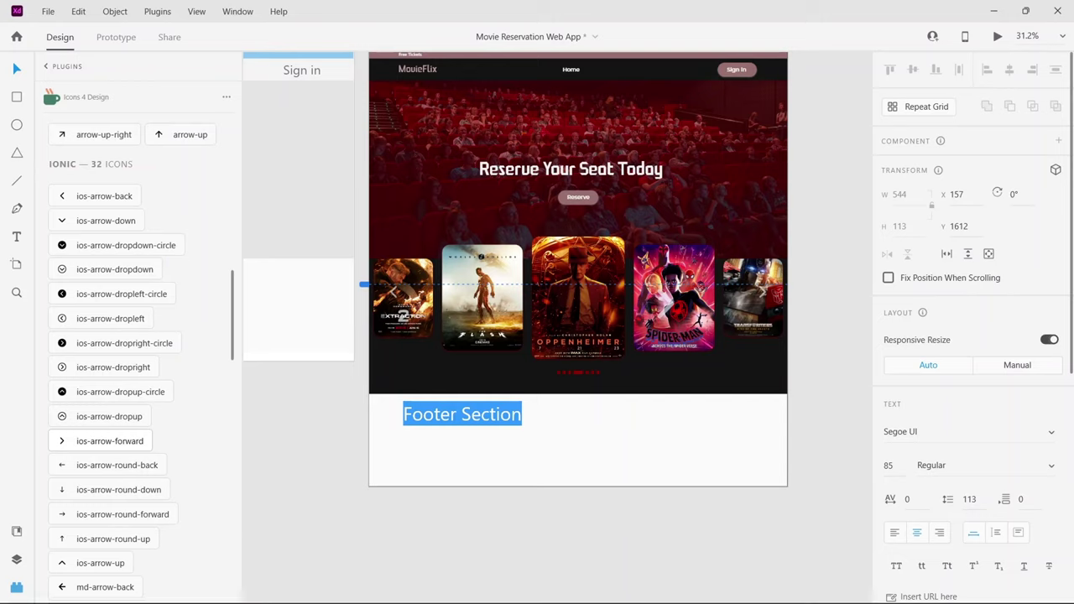
double_click(464, 413)
triple_click(464, 413)
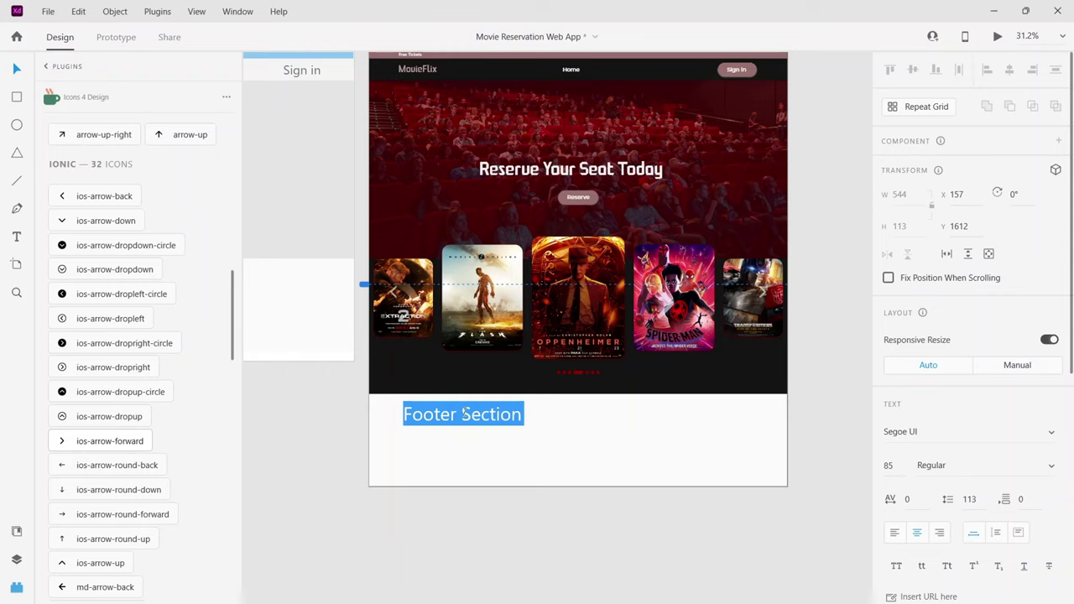
type("Usefu")
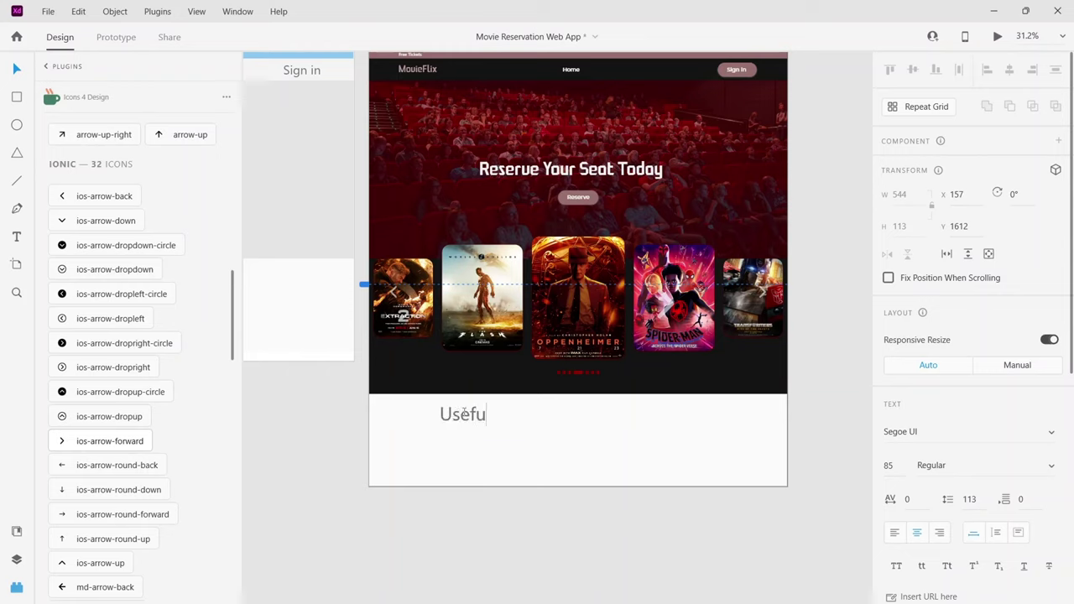
type("l links")
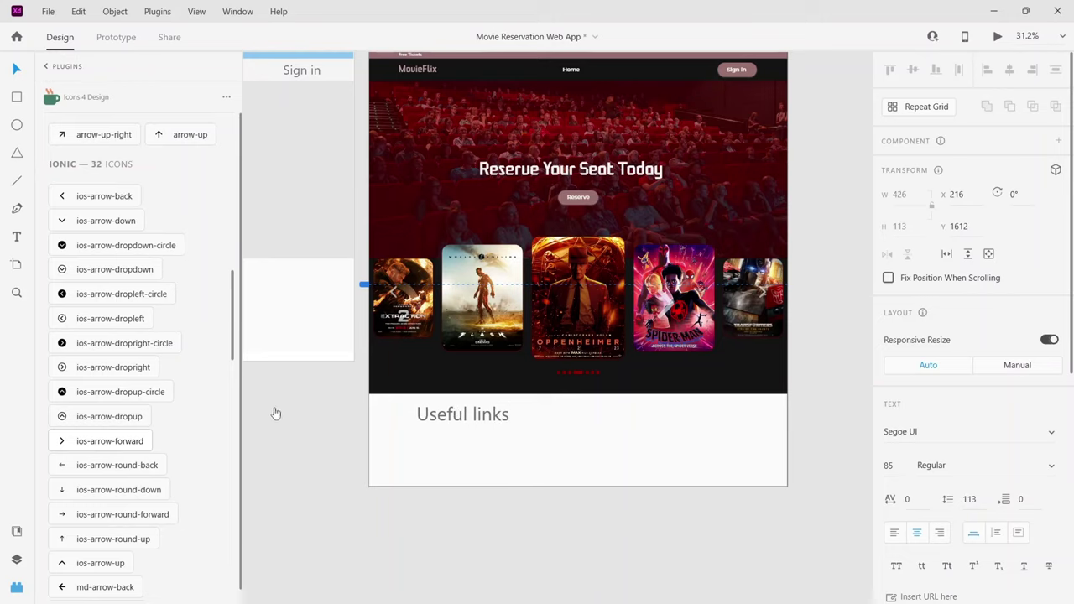
Set the font size of the Useful links text to 30.
left_click(16, 68)
left_click(470, 414)
left_click(897, 471)
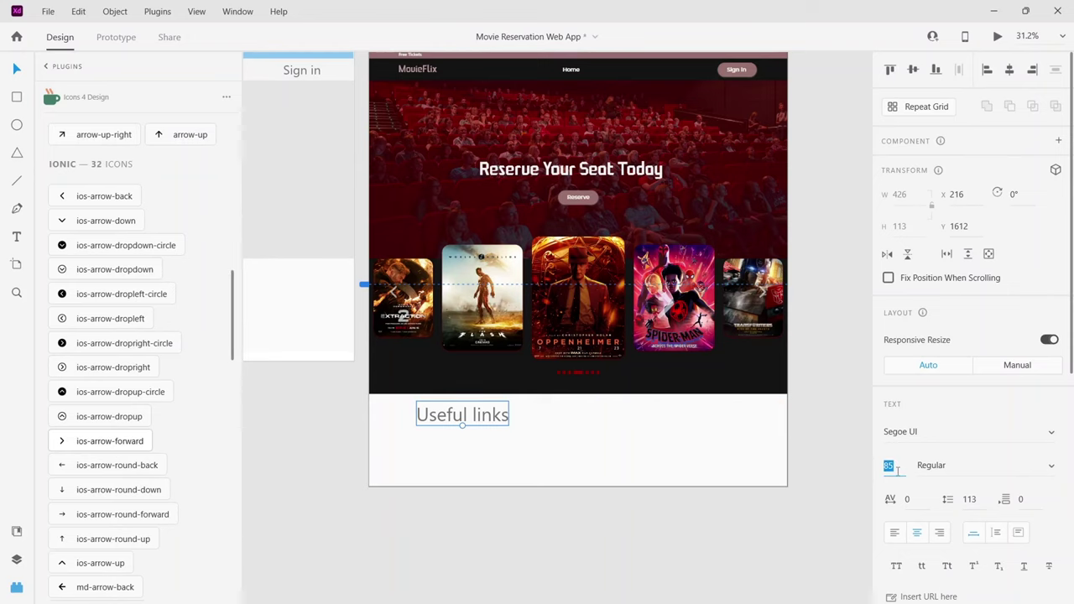
type("30")
key("Return")
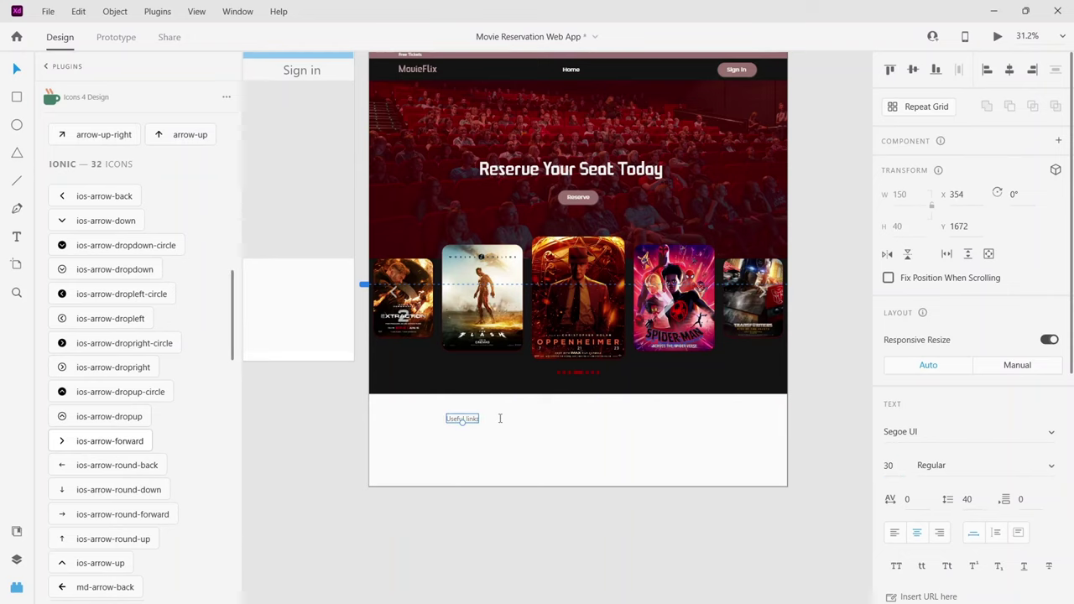
Shorten the white footer background from its lower edge to a height of about 386.
scroll(468, 443, "up", 3)
scroll(468, 445, "up", 3)
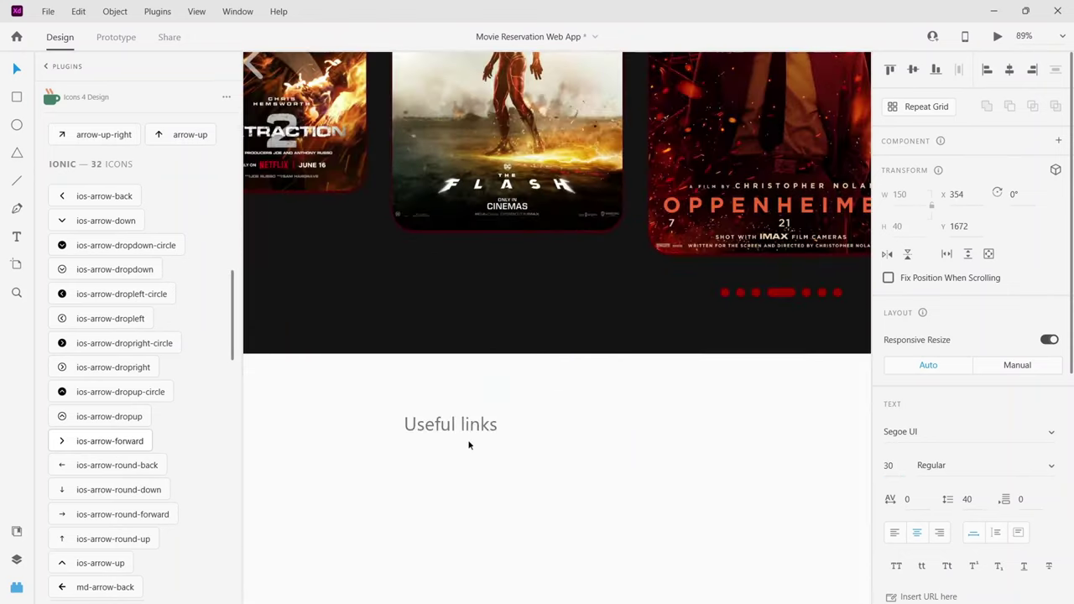
left_click(623, 518)
scroll(626, 516, "down", 3)
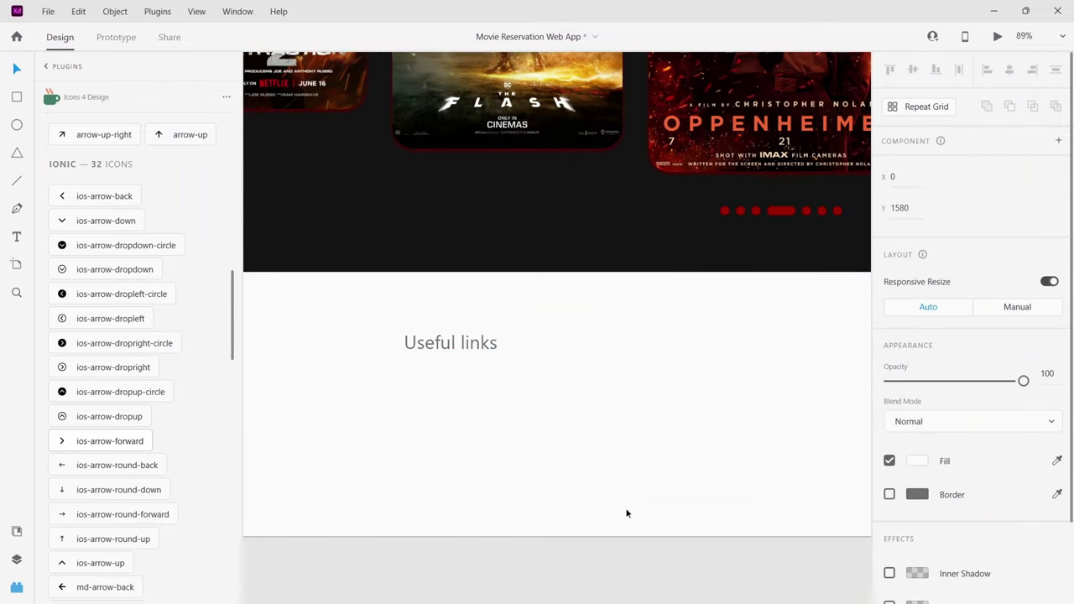
left_click(663, 498)
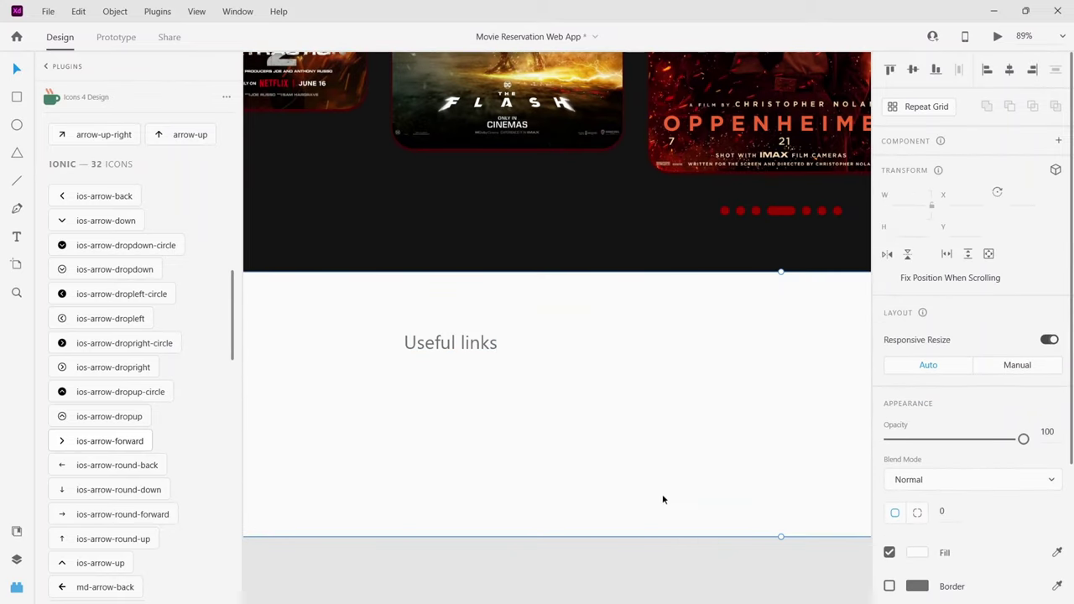
left_click_drag(779, 534, 779, 511)
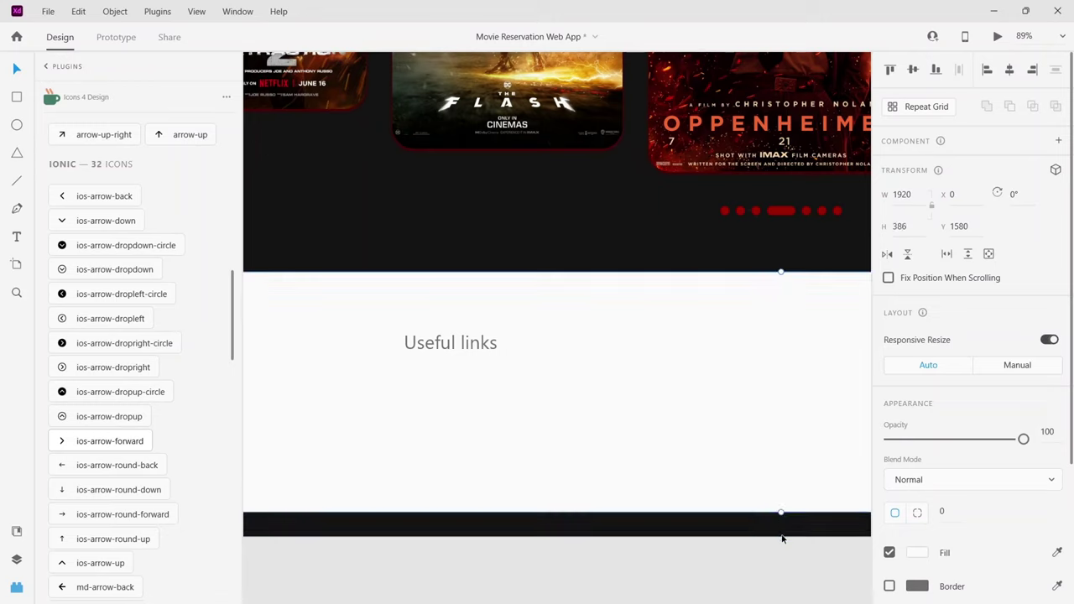
Show the 12-column layout grid on the landing page artboard.
left_click(780, 524)
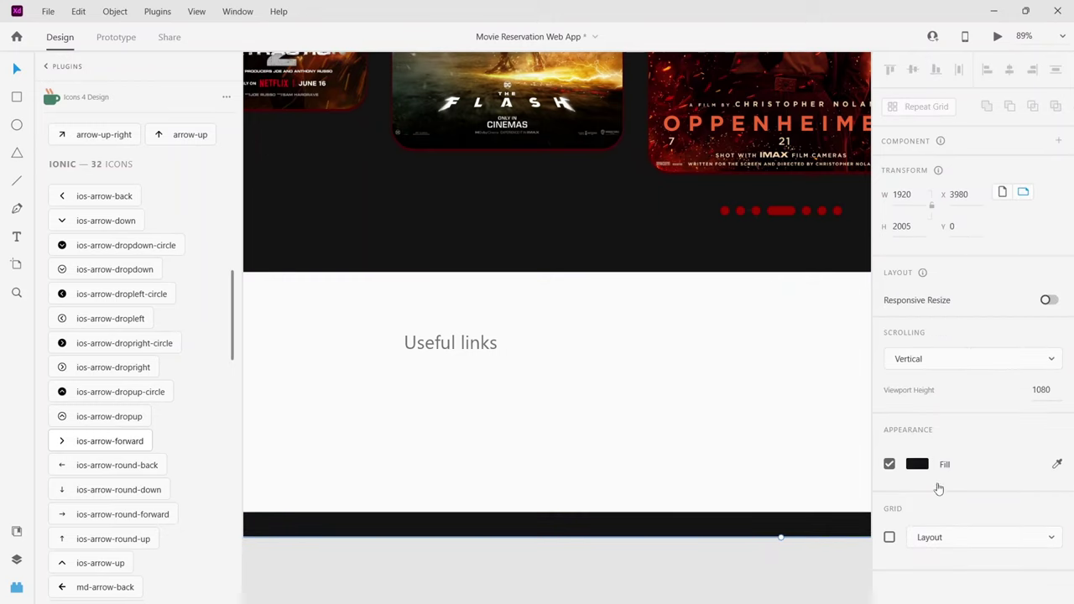
left_click(890, 537)
scroll(585, 572, "down", 3)
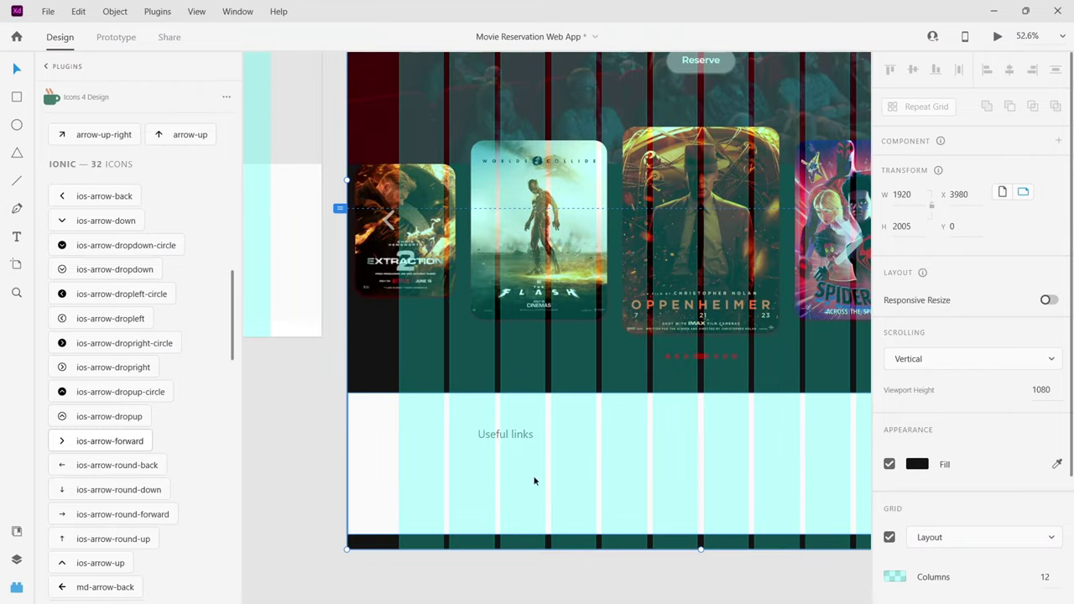
Left-align the Useful links text and move it to the start of the first grid column, at about X 140, Y 1629.
left_click(461, 417)
left_click_drag(460, 416, 428, 417)
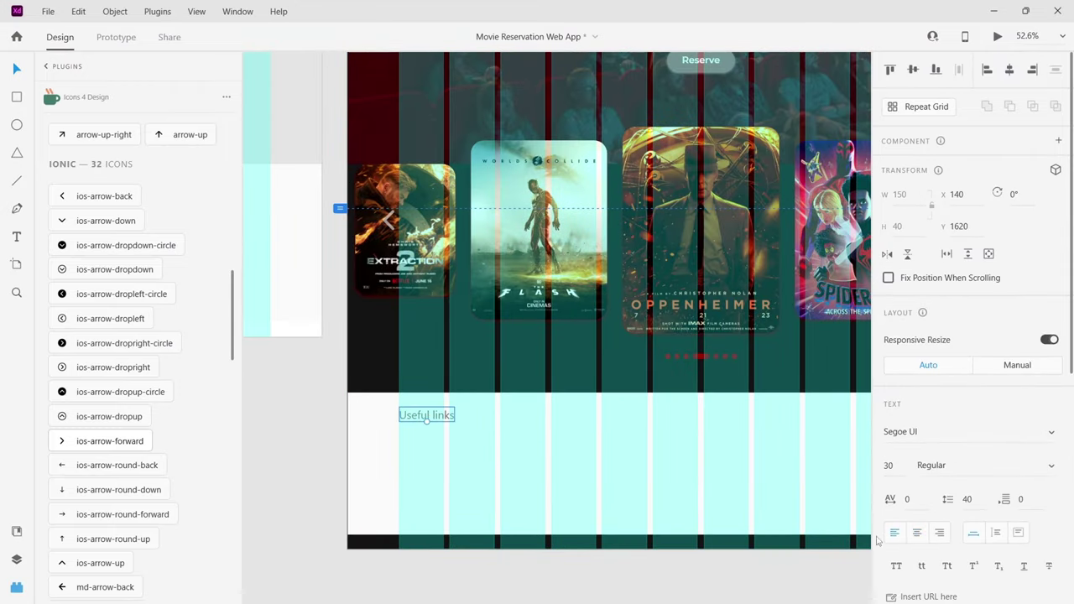
left_click(424, 423)
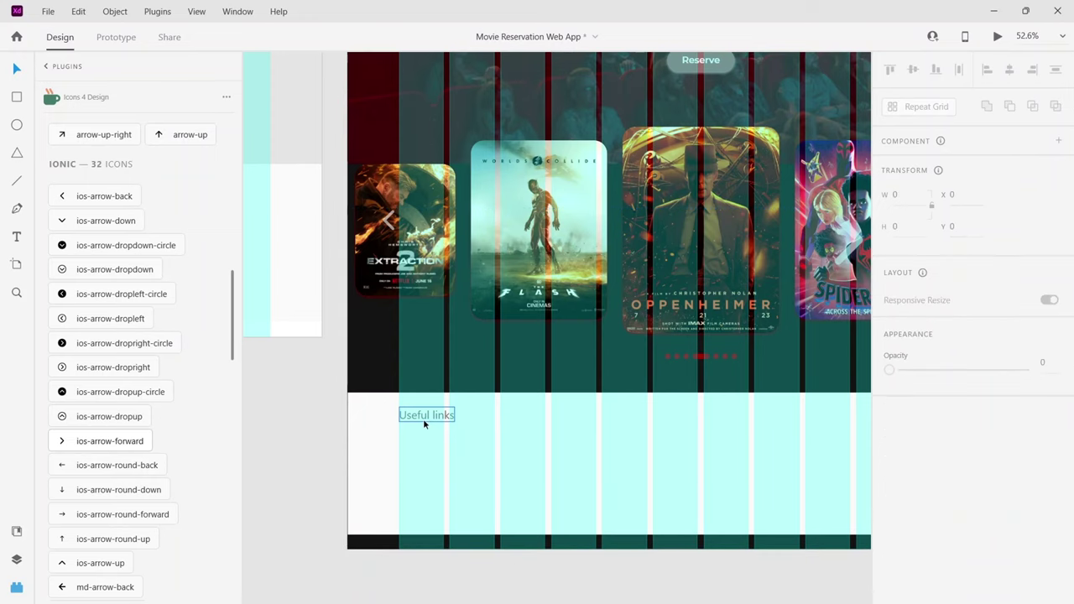
left_click(422, 416)
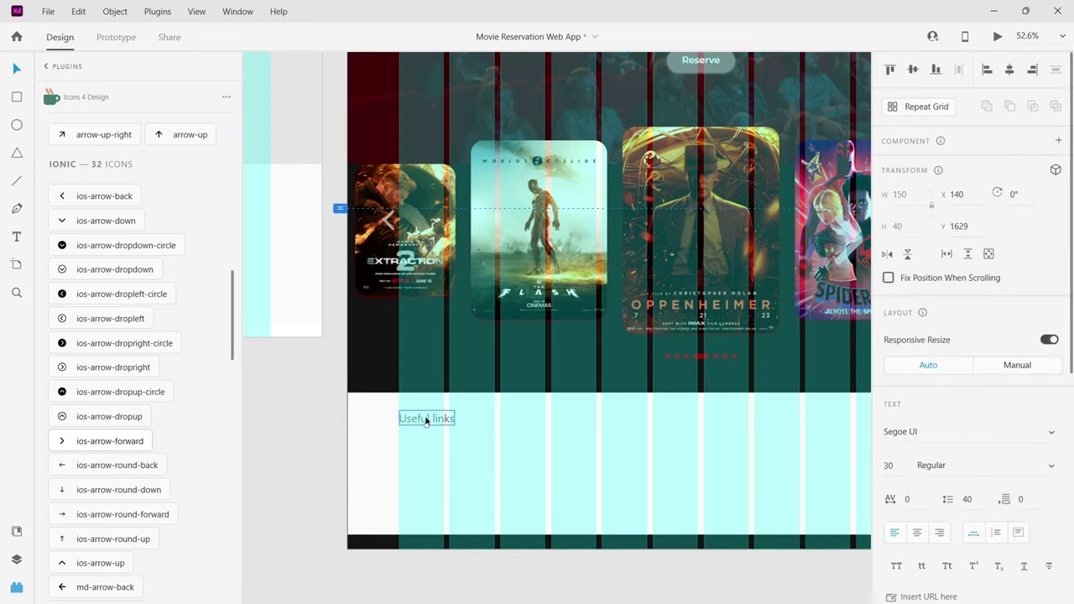
double_click(425, 417)
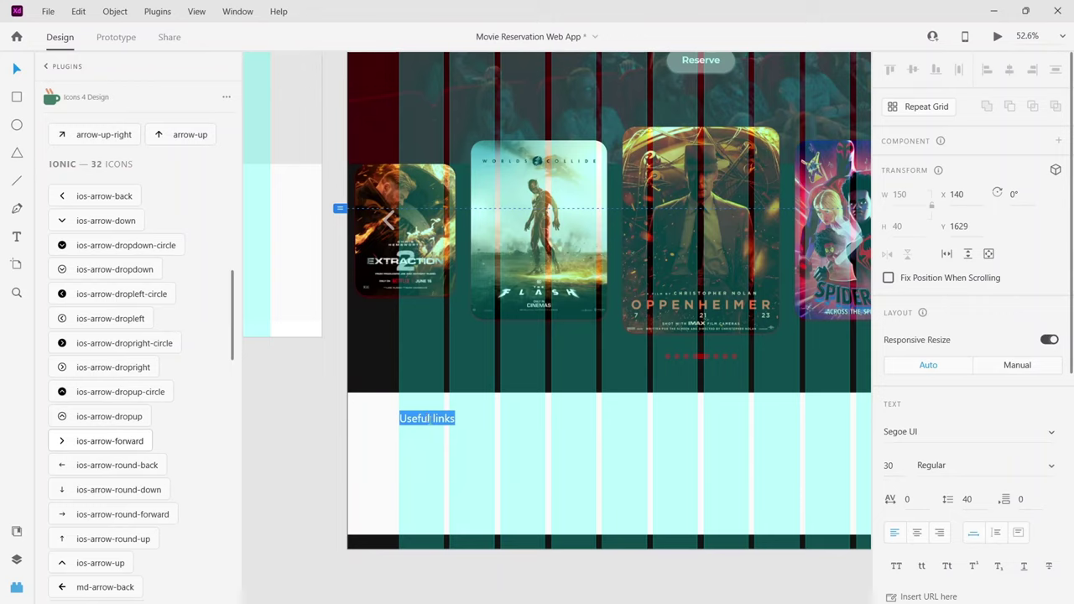
double_click(426, 418)
key("Escape")
key("alt+Tab")
key("alt+Tab")
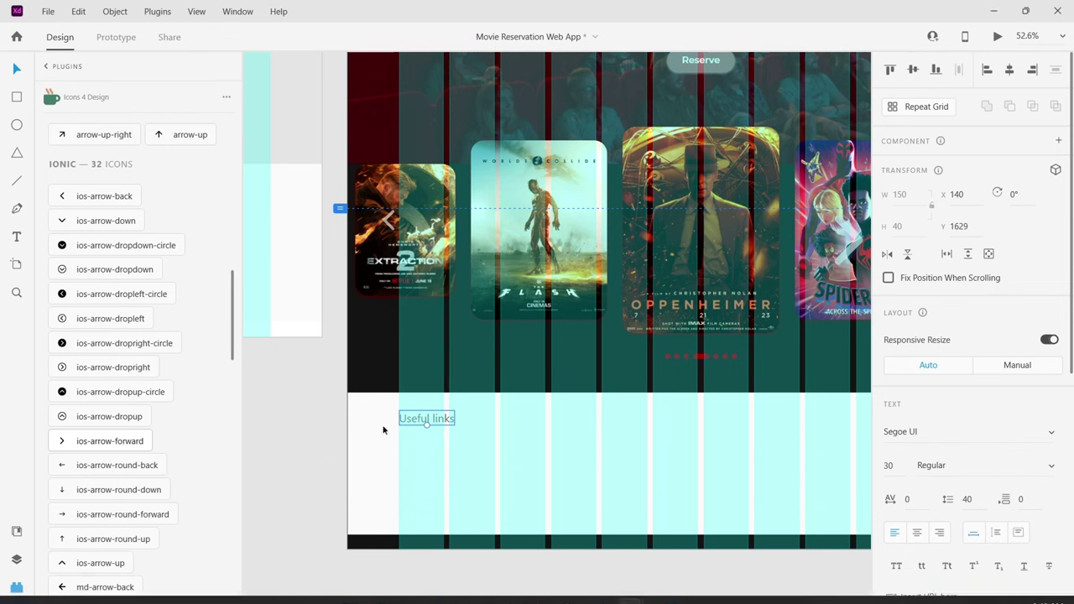
Save the project and duplicate the "Useful links" heading three times in an evenly spaced row, with the last copy at X 968.
key("ctrl+s")
key("Escape")
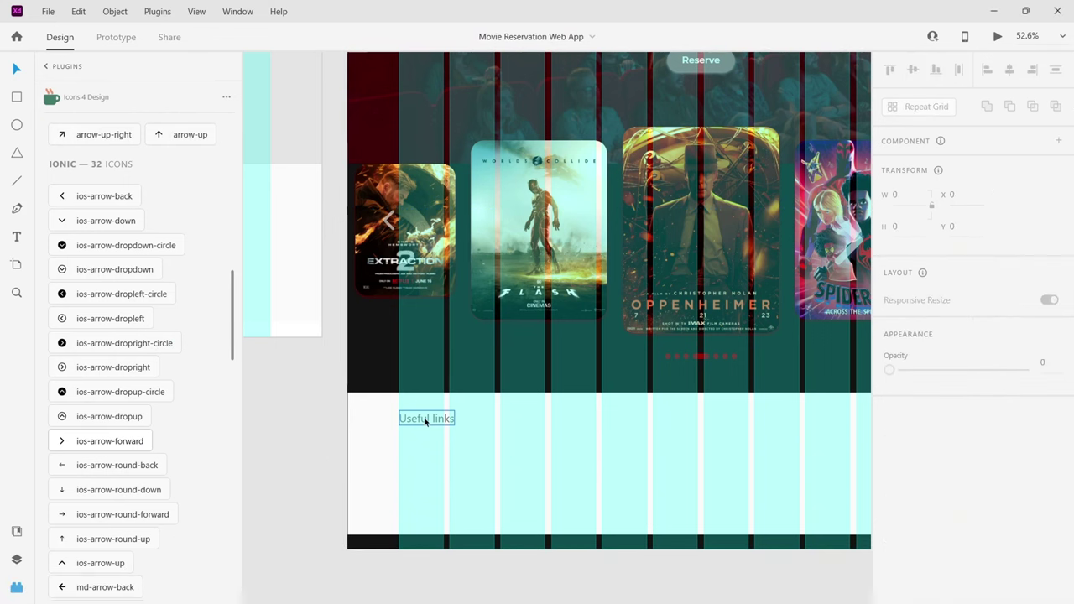
left_click_drag(425, 422, 739, 429)
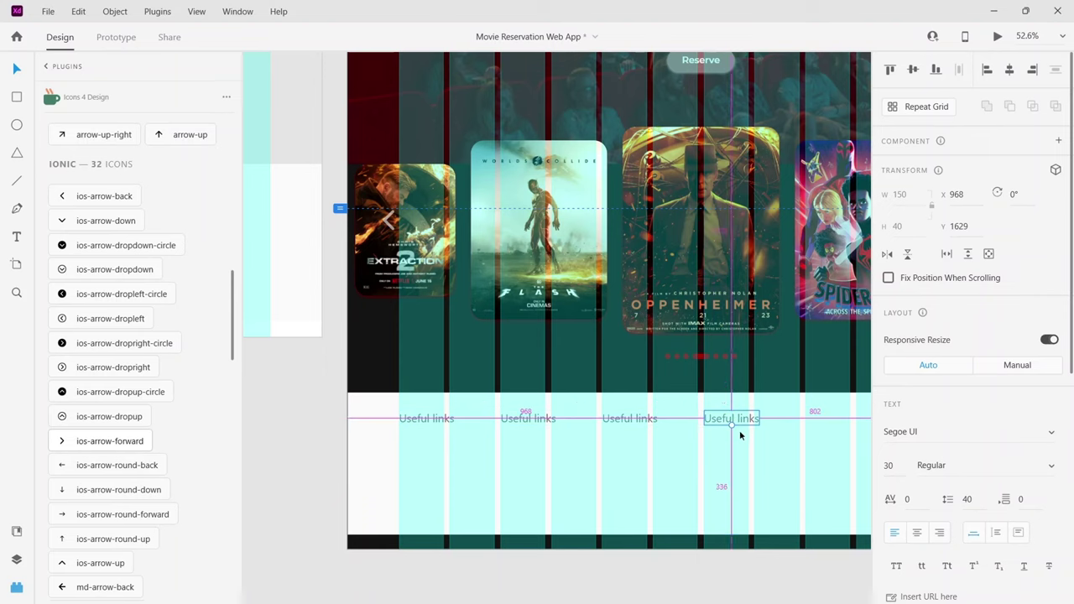
Lock the footer's background rectangle at X 0, Y 1580, undoing the accidental move.
left_click(753, 449)
scroll(753, 455, "right", 3)
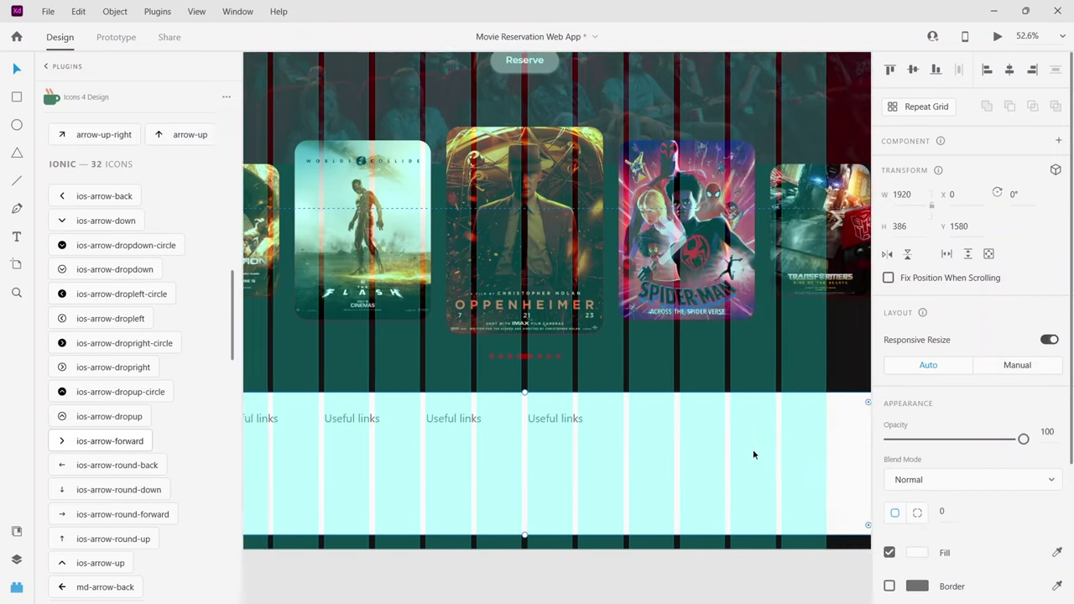
scroll(752, 454, "left", 1)
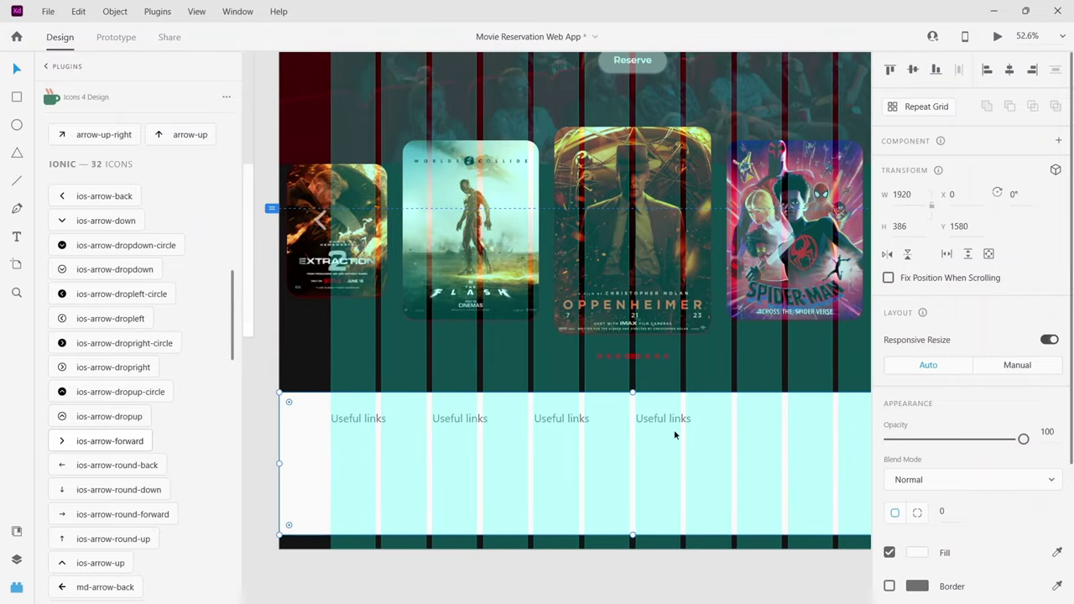
left_click_drag(693, 452, 626, 437)
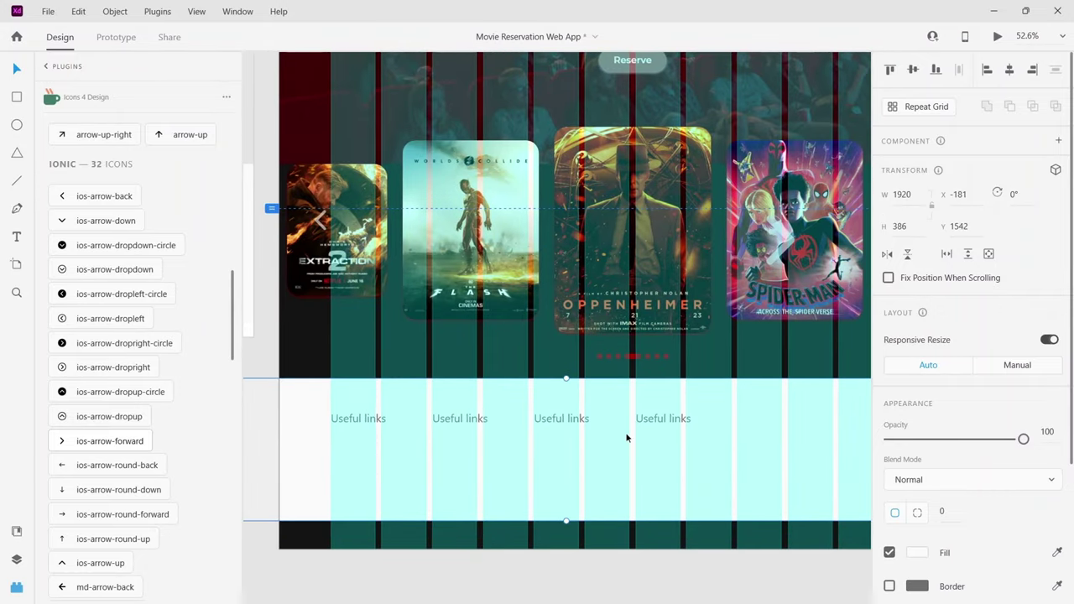
key("ctrl+z")
key("ctrl+l")
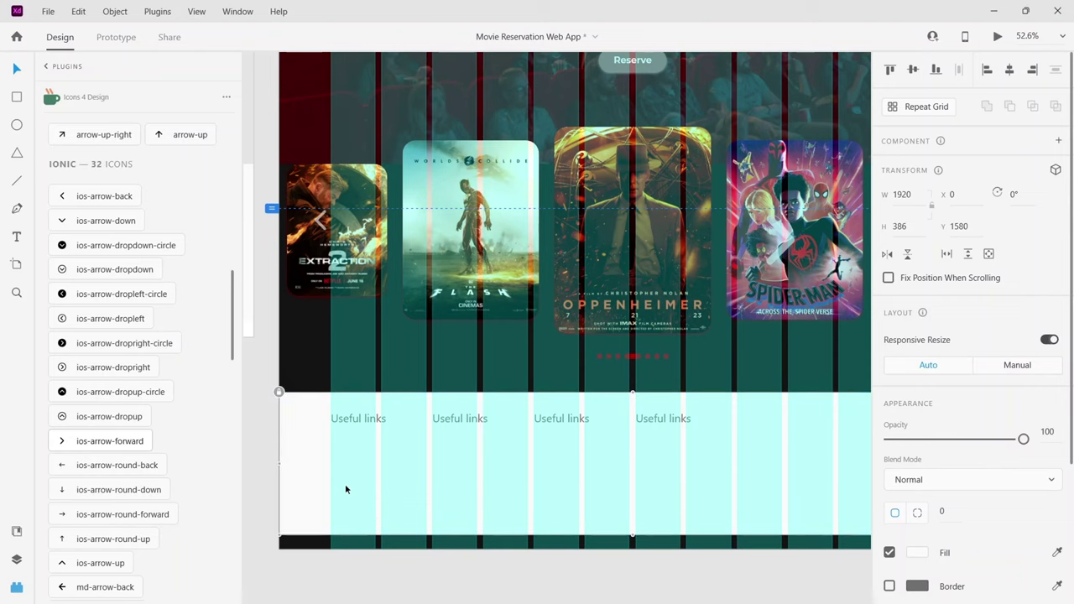
Centre the four "Useful links" headings in the footer and spread them evenly wider, leaving 278 px on each side.
left_click_drag(700, 468, 469, 425)
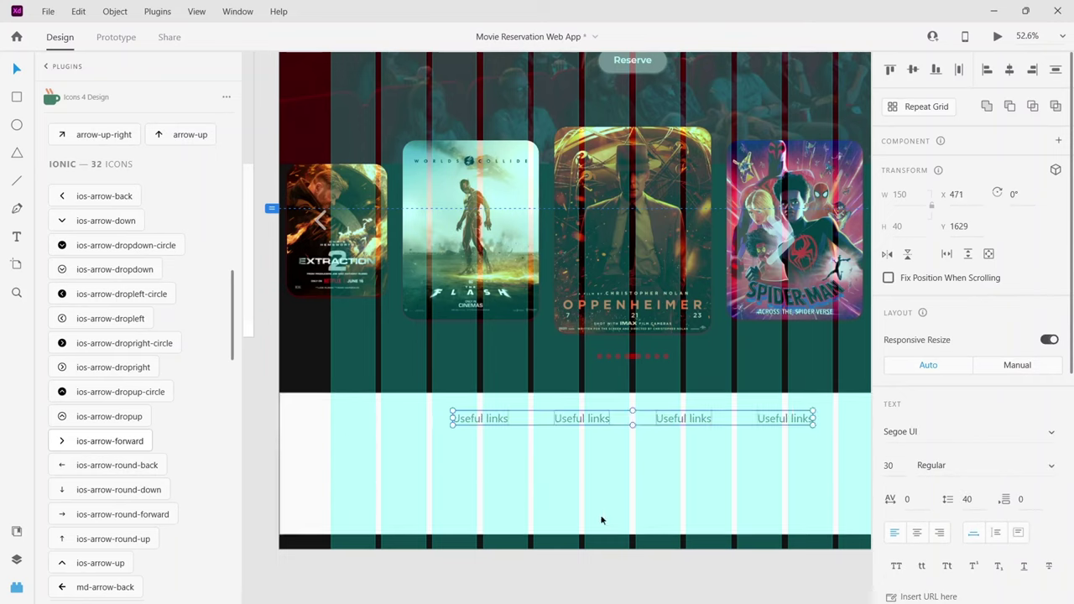
scroll(654, 531, "right", 3)
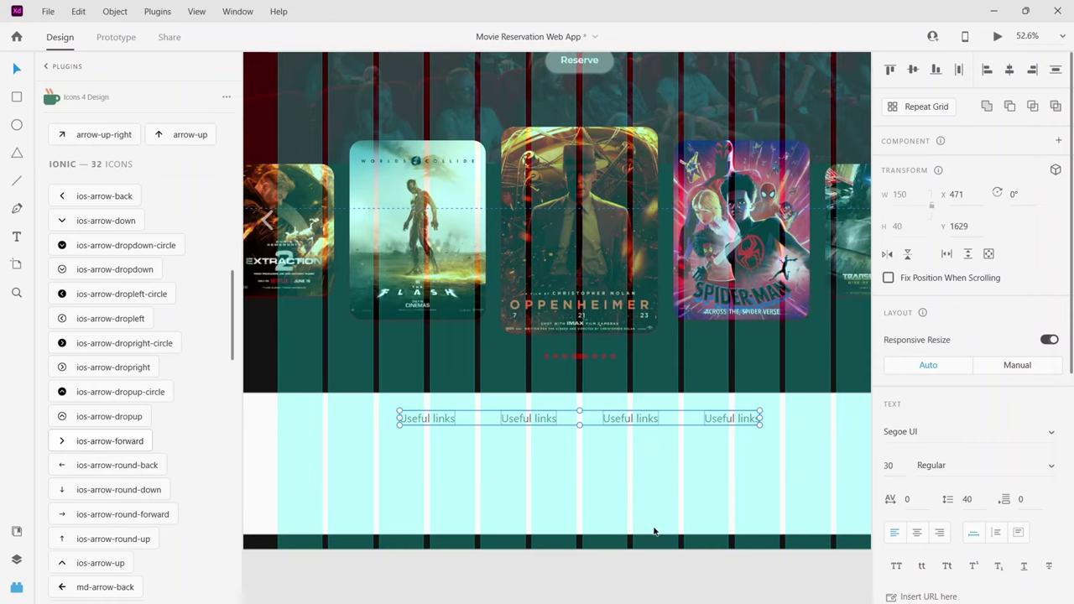
scroll(654, 531, "right", 2)
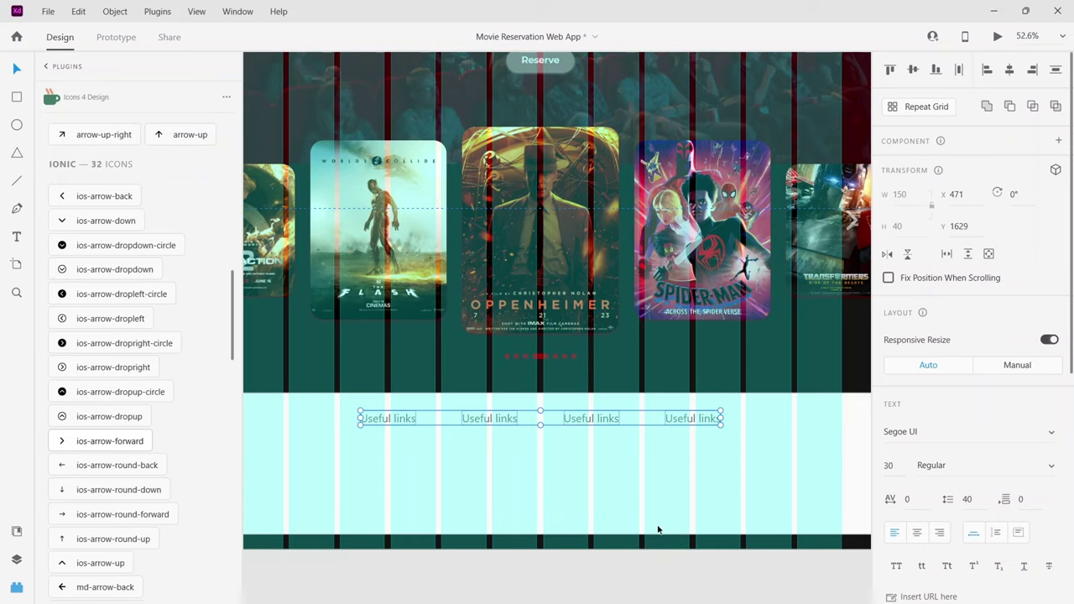
key("alt")
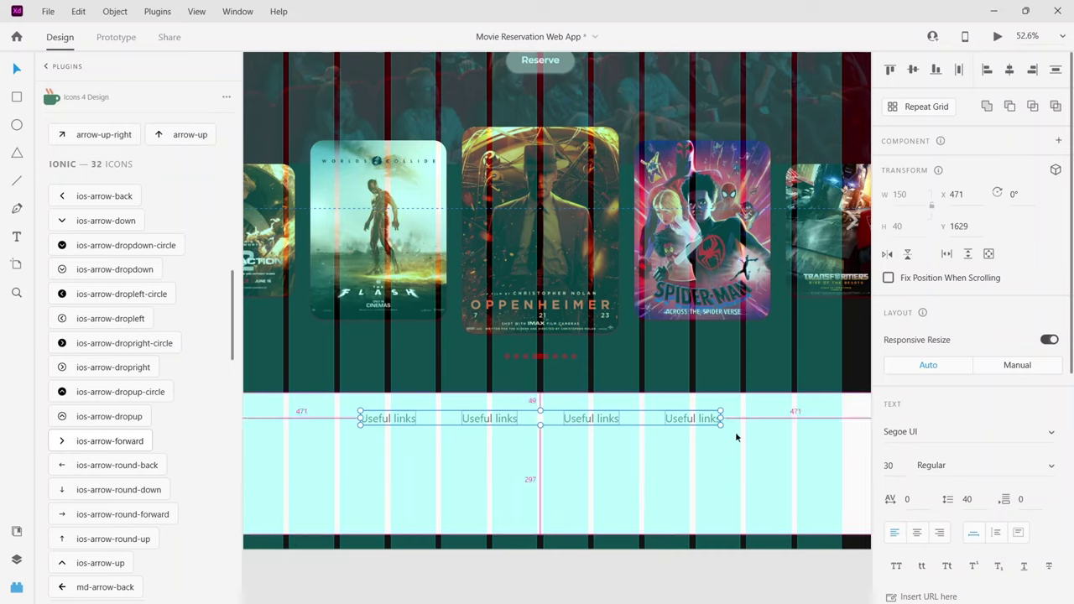
left_click_drag(720, 417, 789, 422)
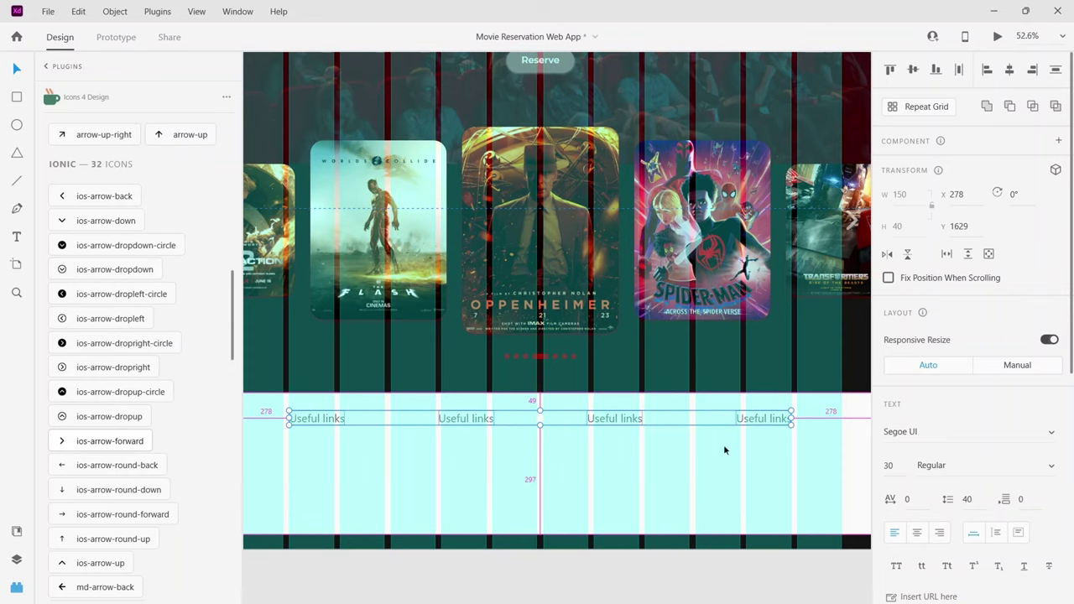
left_click(584, 478)
scroll(583, 478, "left", 2)
double_click(424, 418)
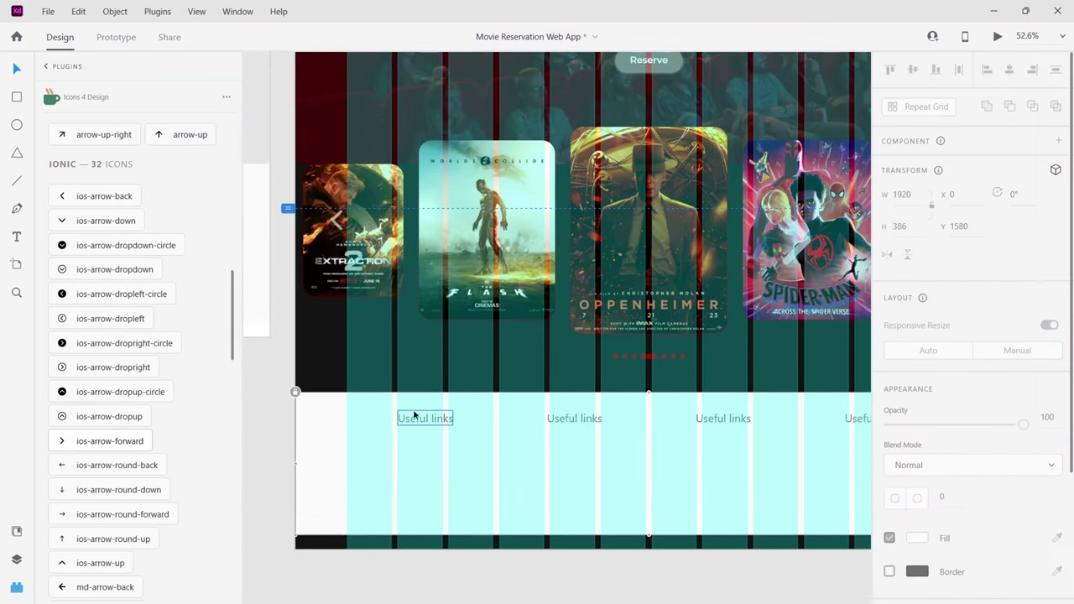
double_click(425, 418)
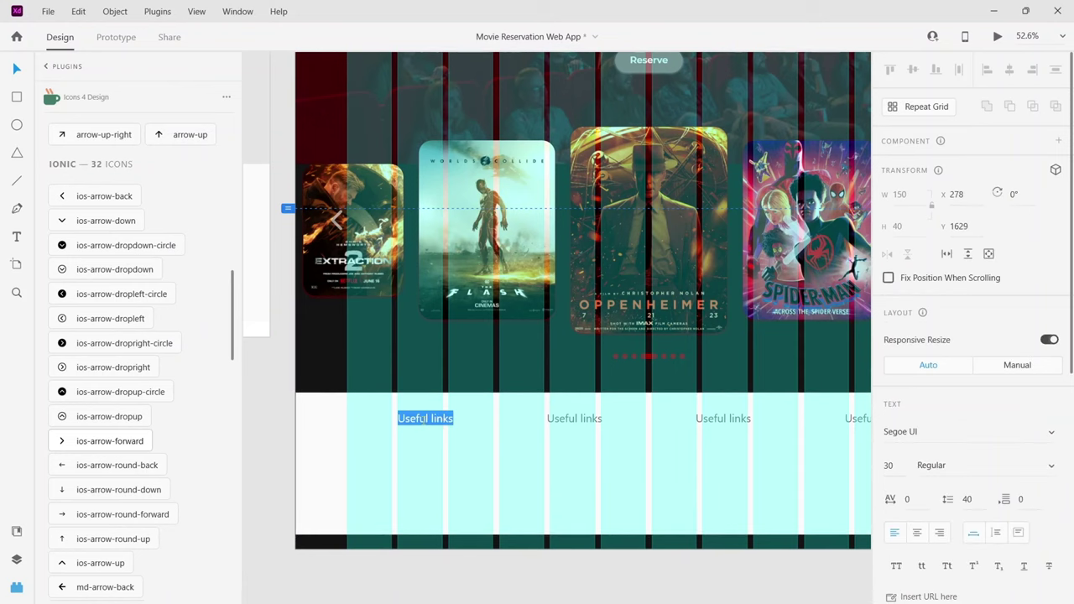
key("Escape")
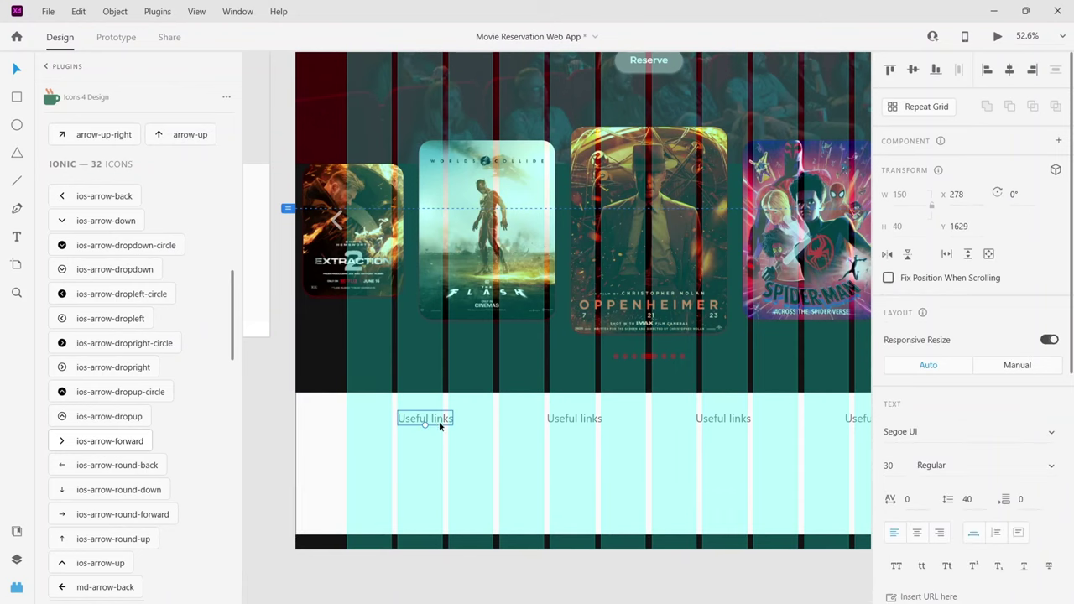
Unlock the footer's background rectangle and reduce its opacity to 47%.
left_click(298, 464)
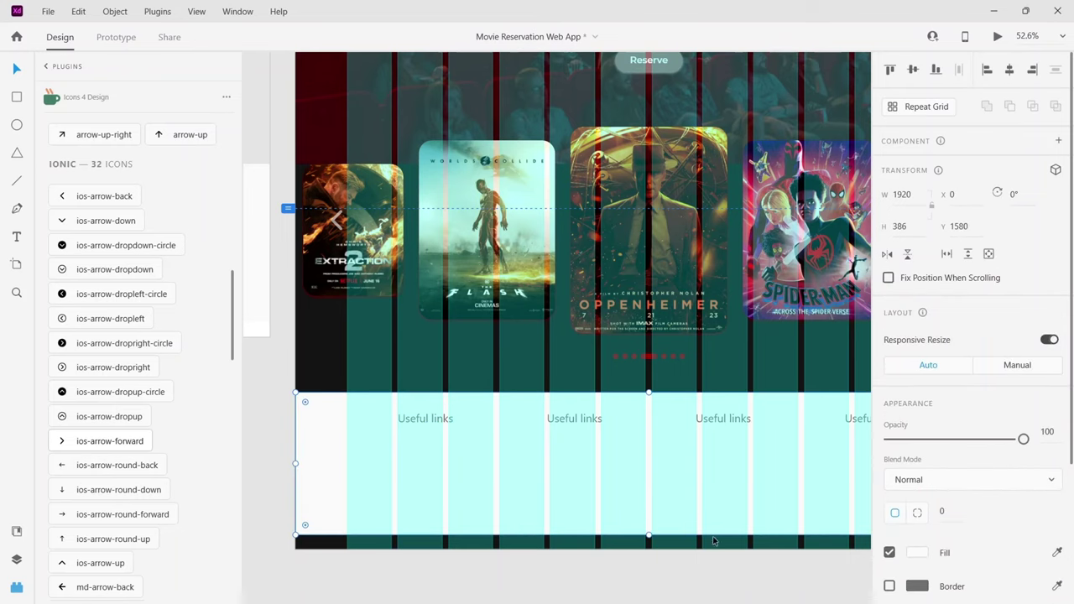
scroll(959, 508, "down", 2)
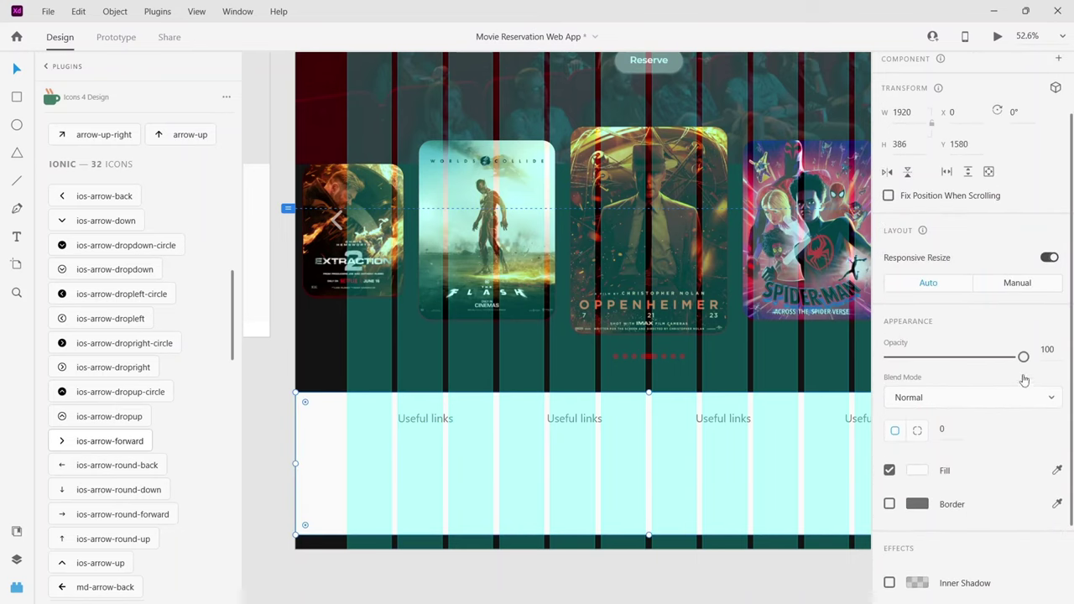
left_click_drag(1023, 358, 952, 359)
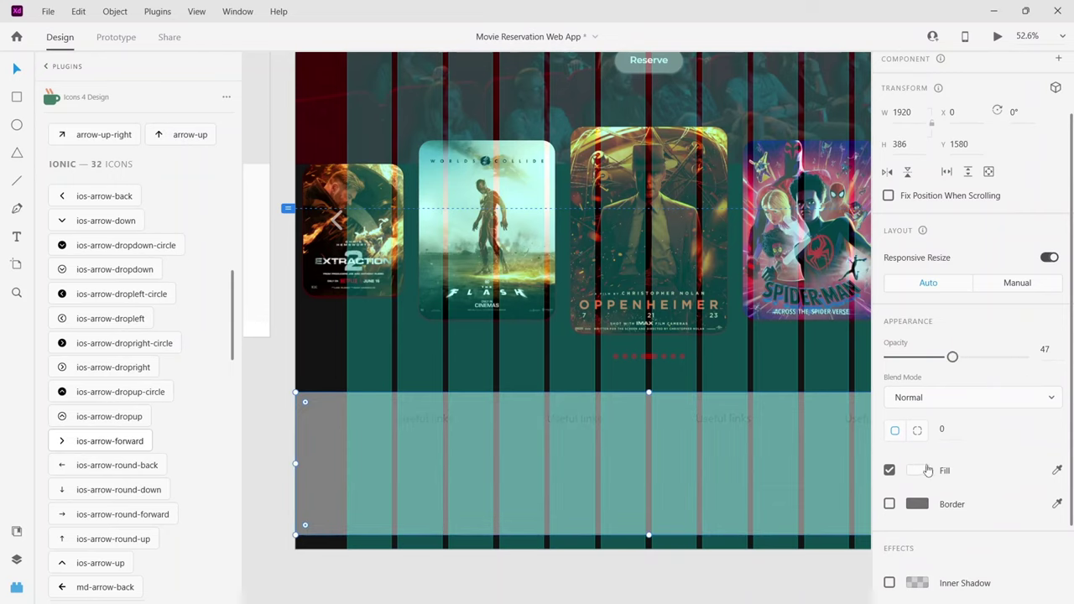
Try the saved colour swatches on the footer background and set its fill to the very dark red #240000.
left_click(917, 470)
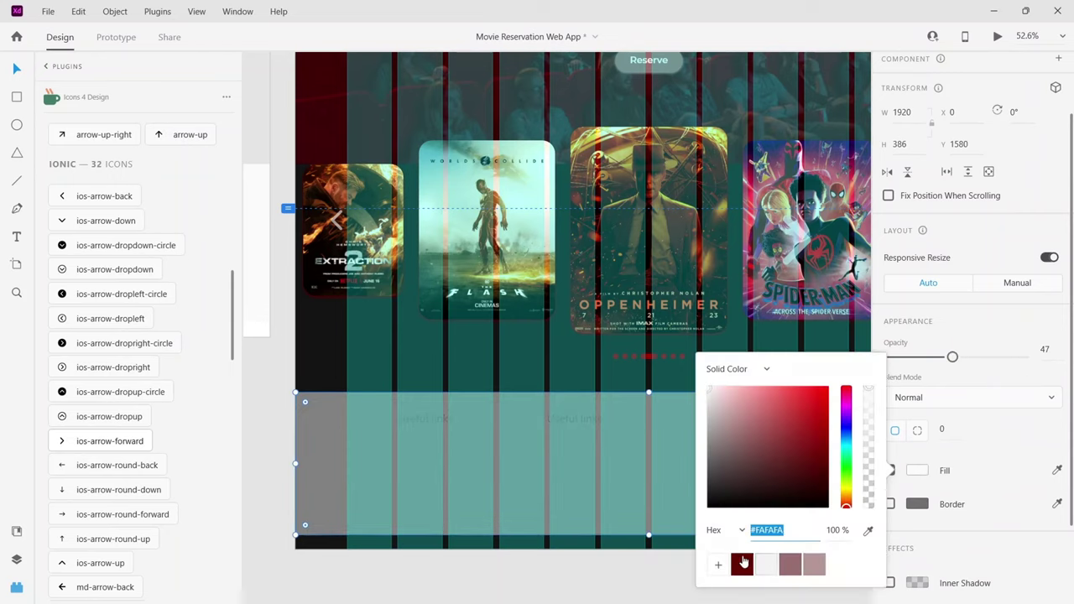
left_click(741, 564)
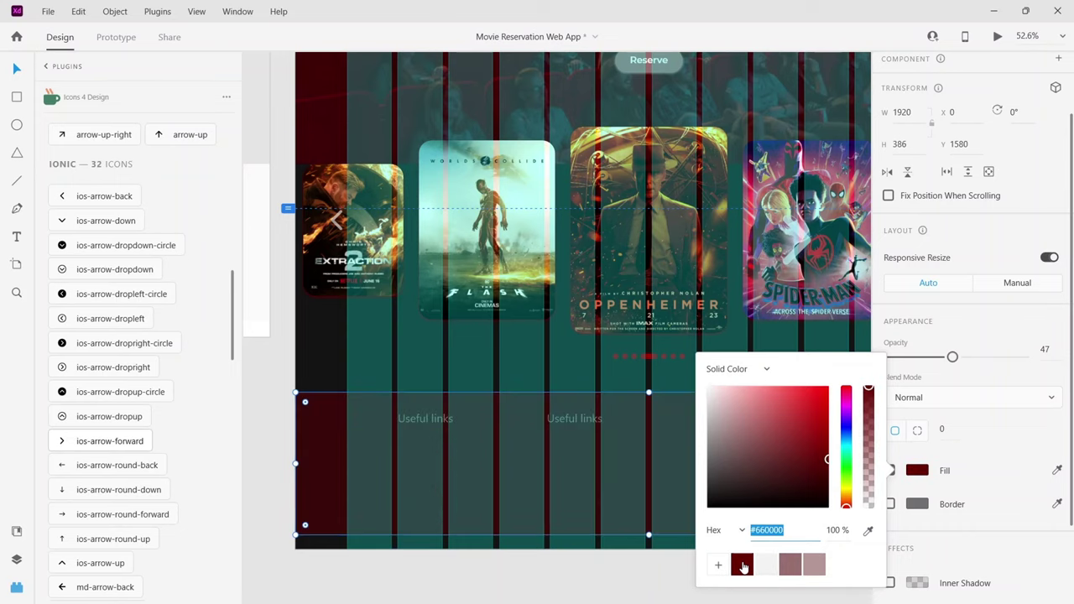
left_click(763, 568)
left_click(789, 568)
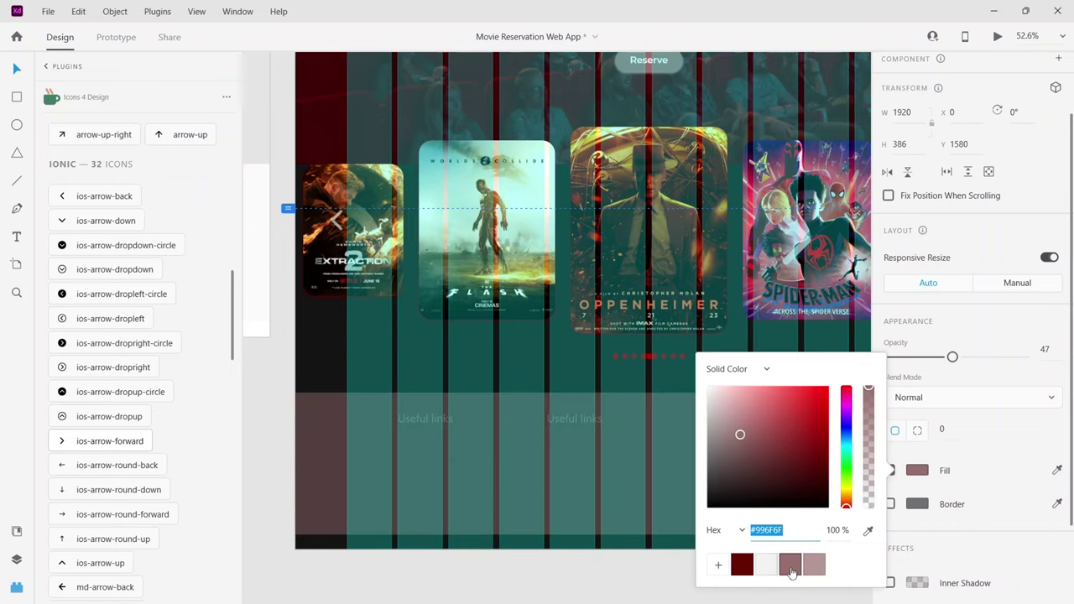
left_click(742, 567)
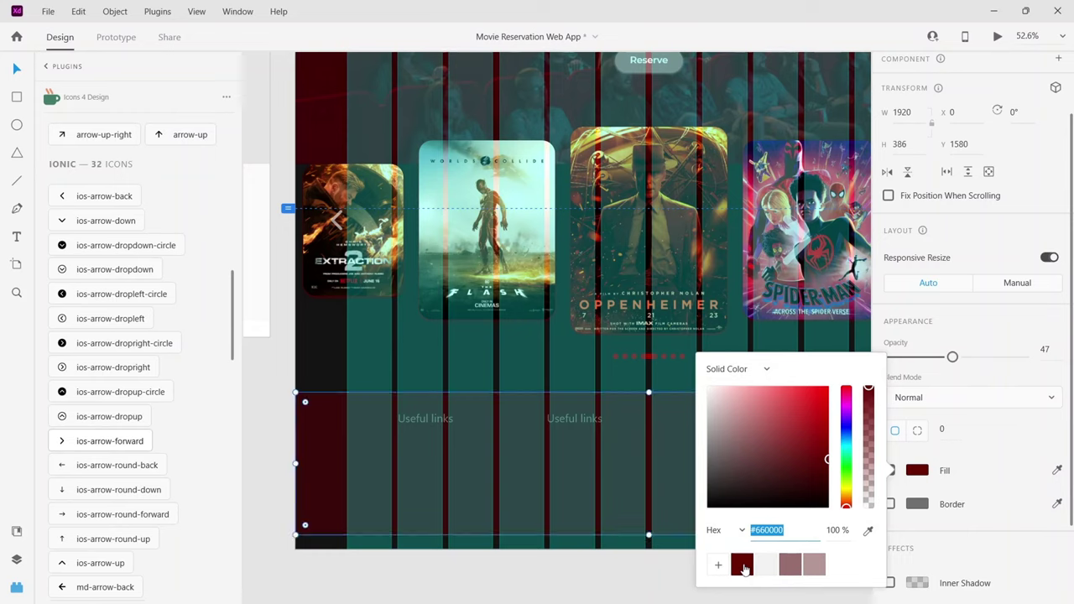
left_click(828, 464)
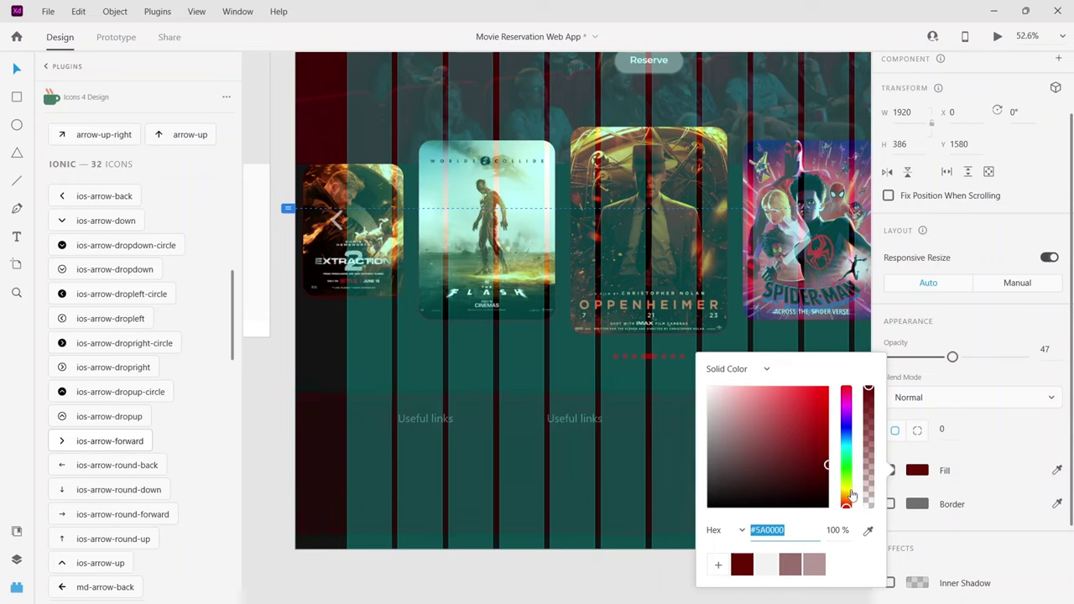
left_click_drag(851, 495, 852, 496)
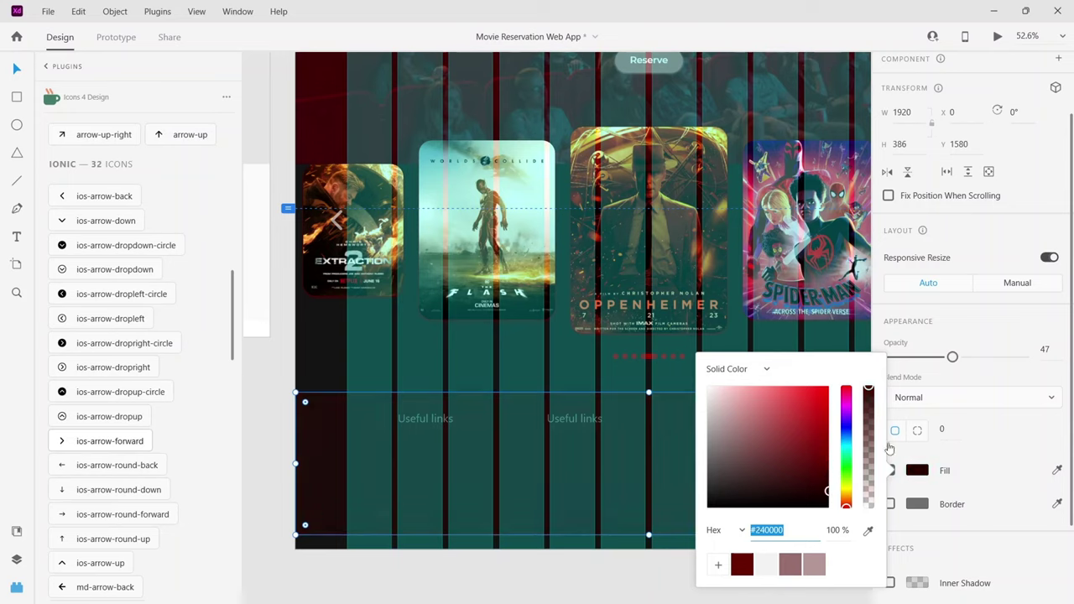
Set the footer background's opacity to 100% and shorten the rectangle from its lower edge to a height of about 367.
left_click(953, 358)
left_click_drag(953, 358, 1028, 357)
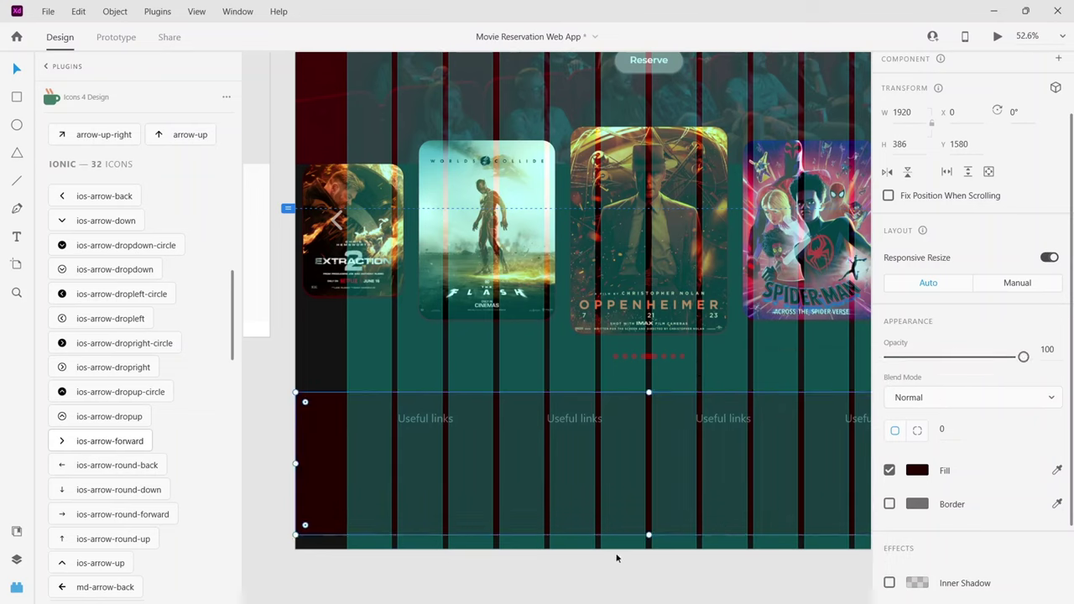
key("Escape")
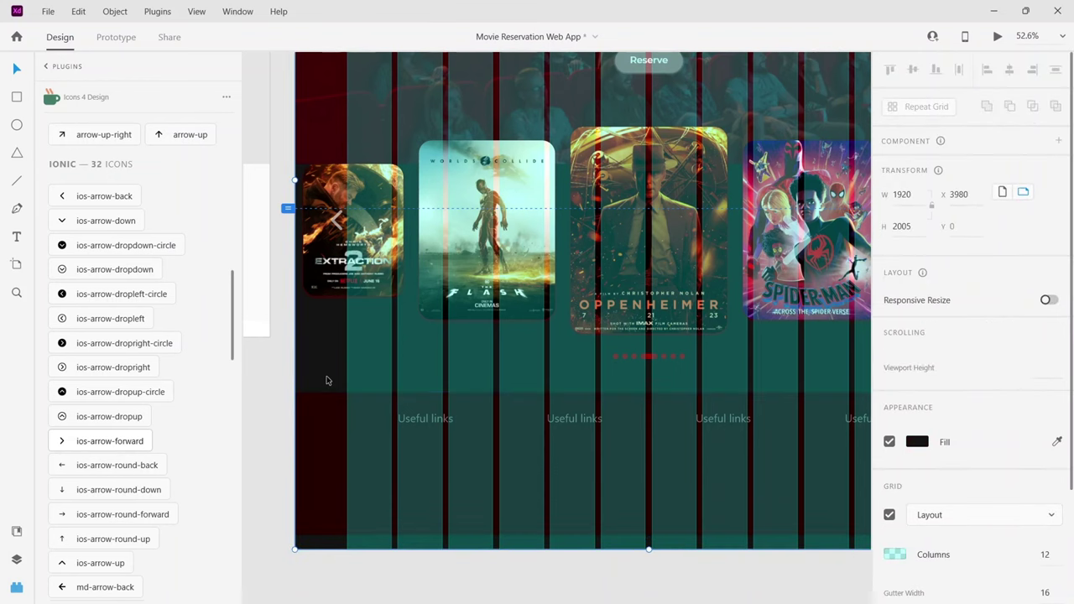
left_click(714, 521)
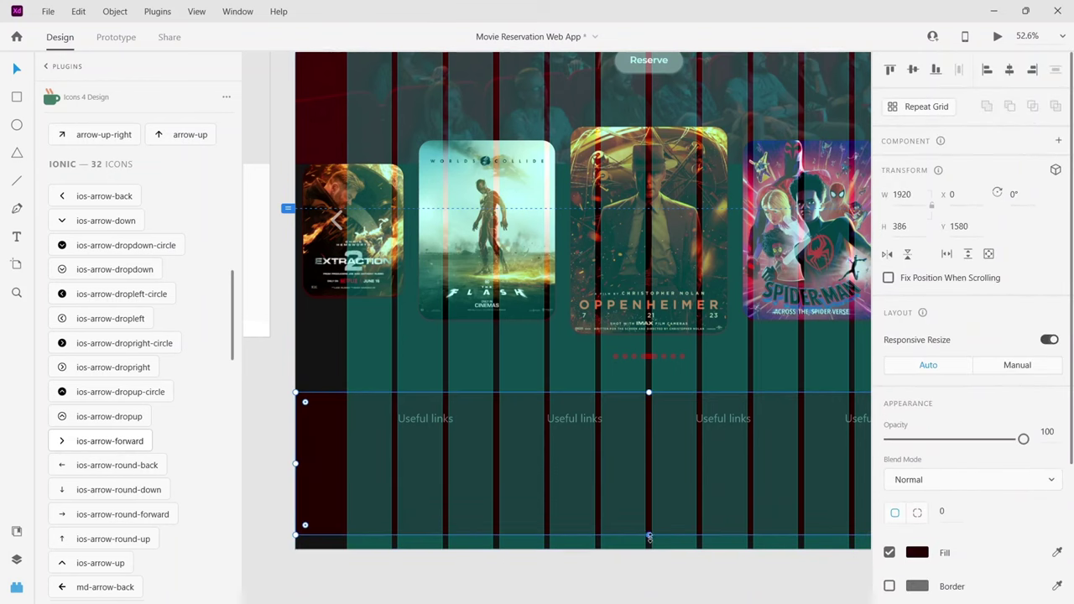
left_click_drag(649, 535, 648, 527)
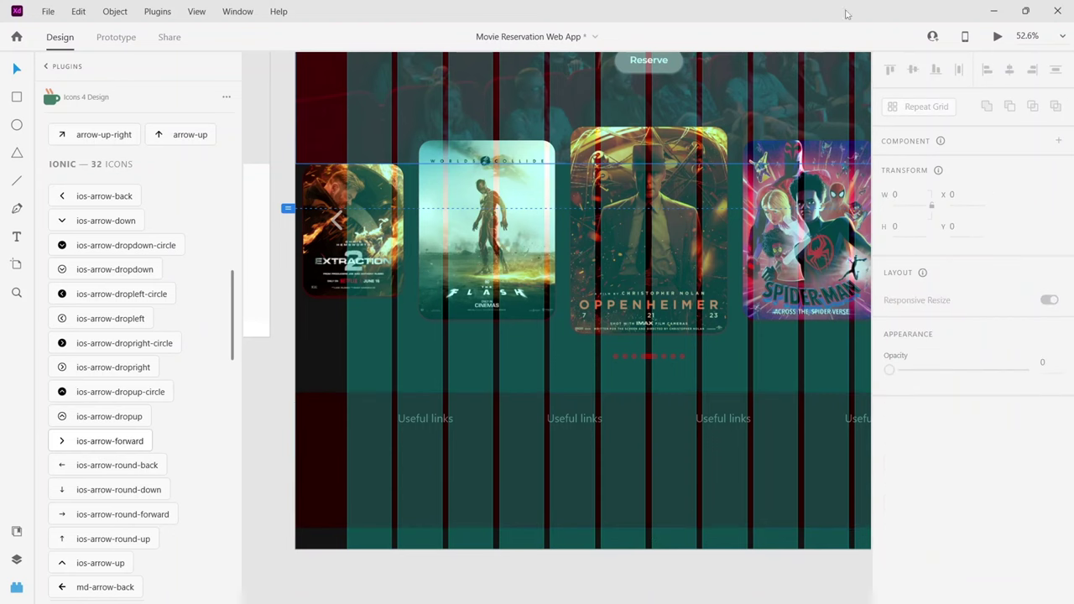
Preview the web page, examine it from the footer up to the header, and return to the design.
left_click(997, 36)
scroll(786, 269, "down", 5)
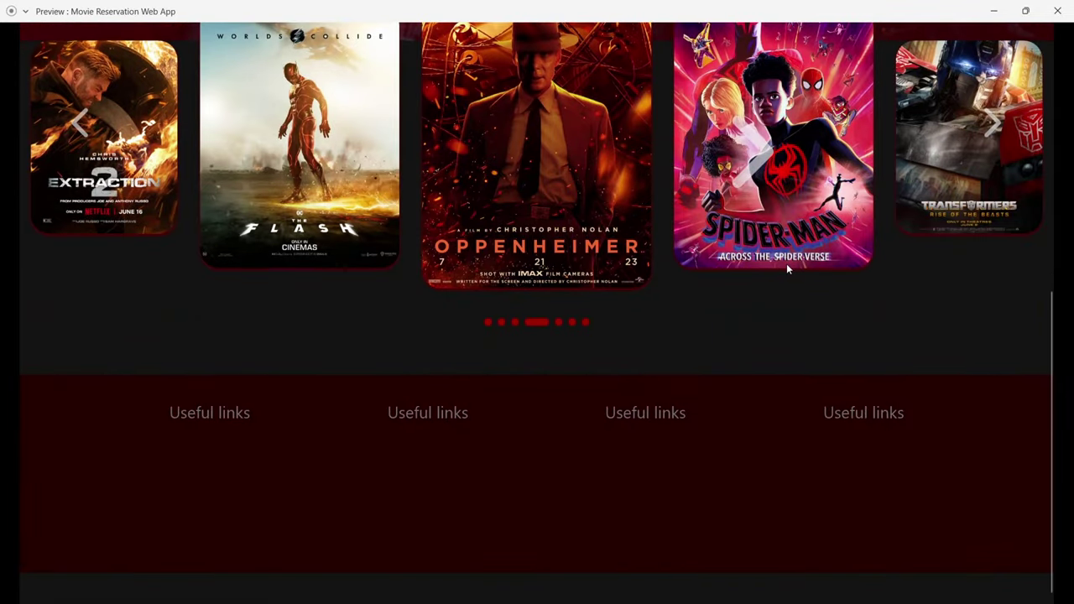
scroll(790, 304, "up", 5)
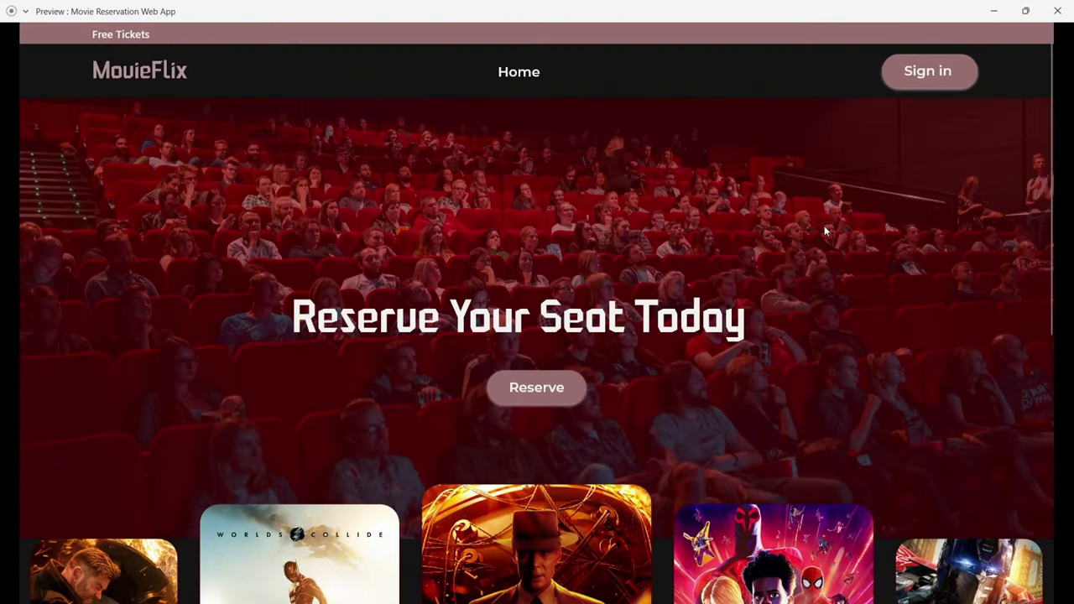
left_click(995, 12)
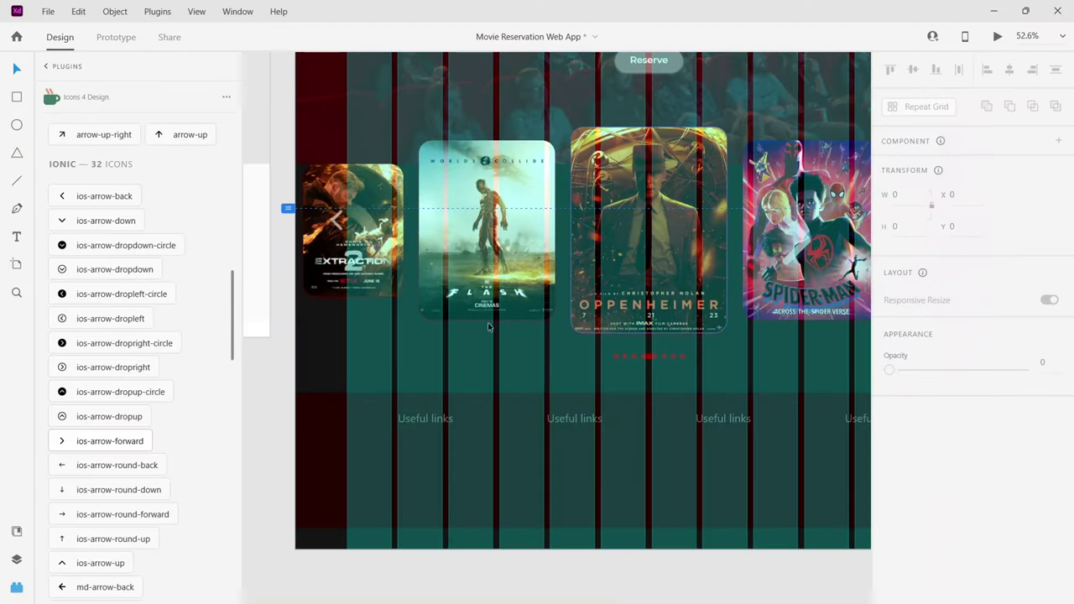
left_click(436, 424)
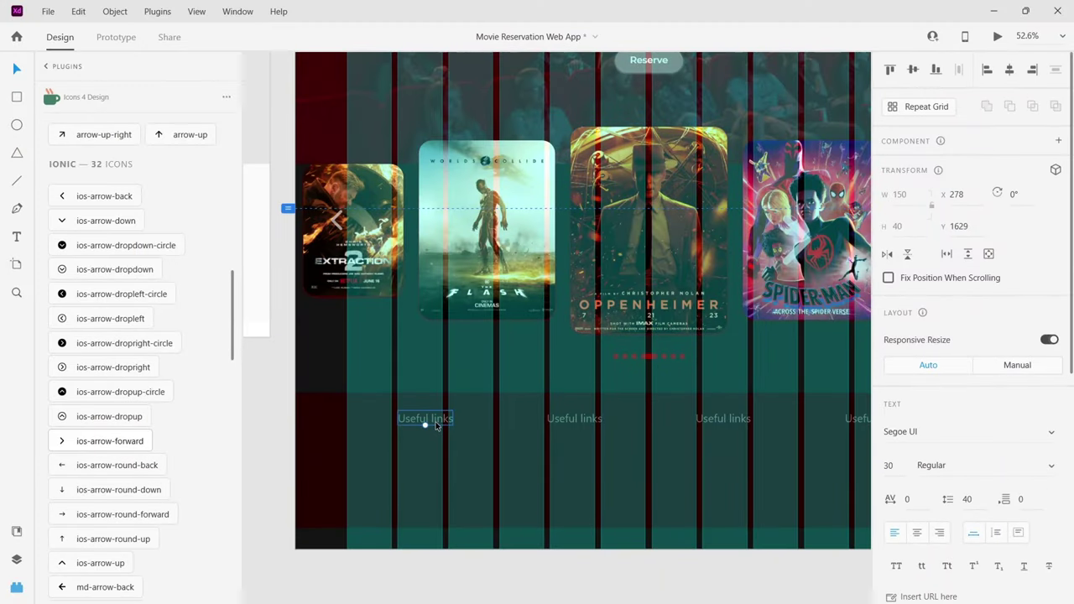
left_click(339, 468)
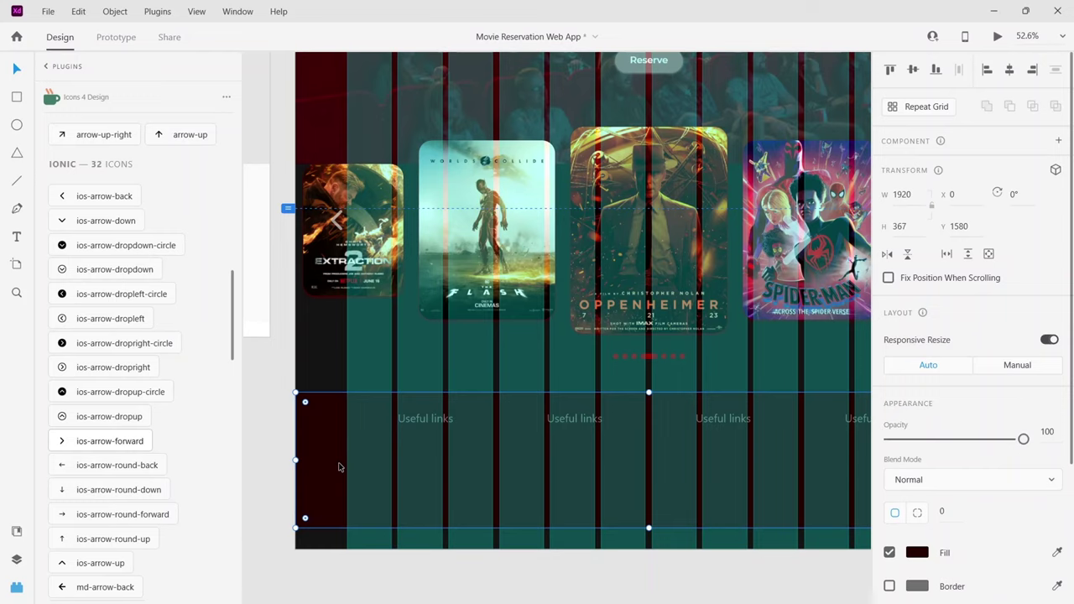
scroll(365, 435, "down", 2)
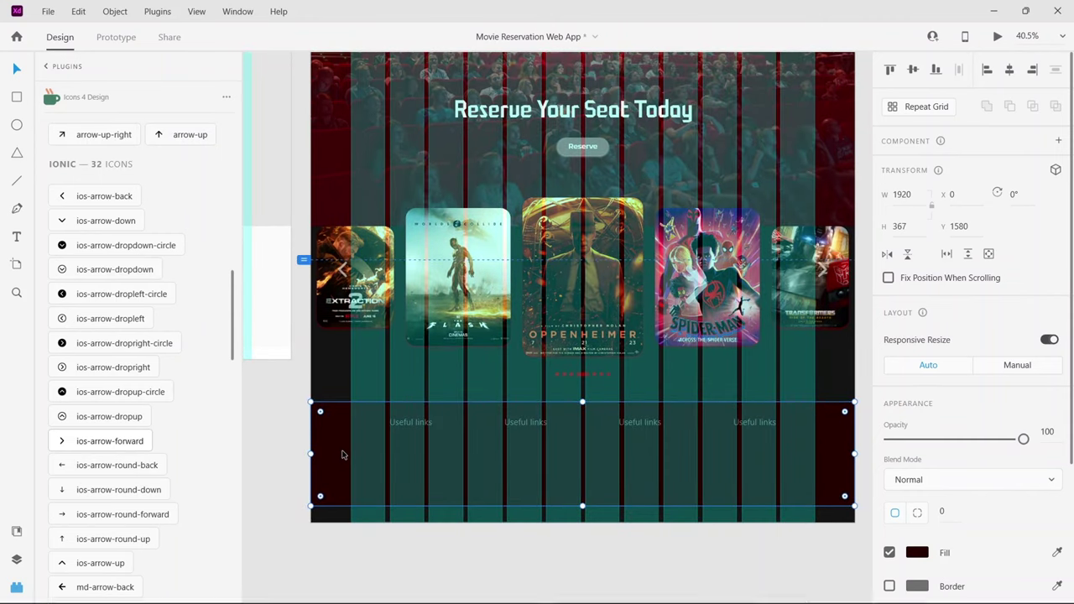
Switch to the browser and search Unsplash for movie theater photos, with the orientation filter set to Landscape.
key("alt+Tab")
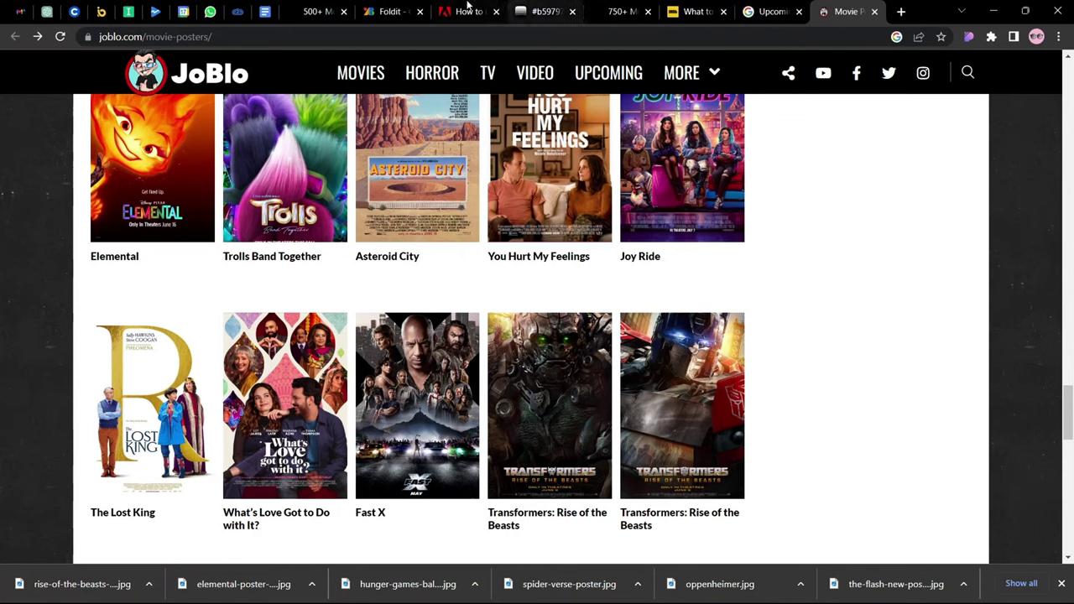
left_click(623, 12)
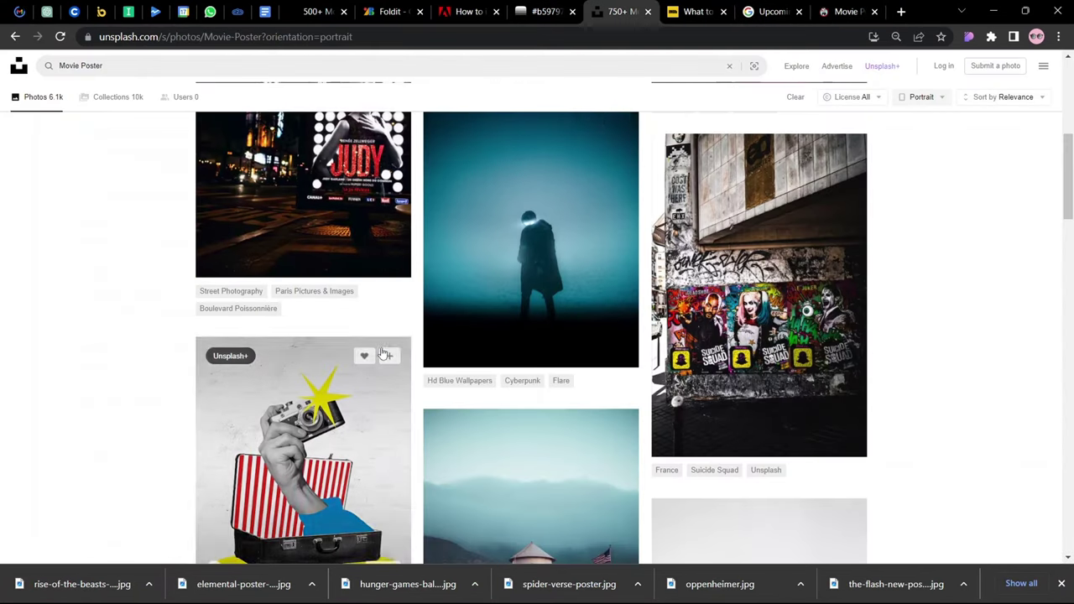
scroll(604, 390, "up", 2)
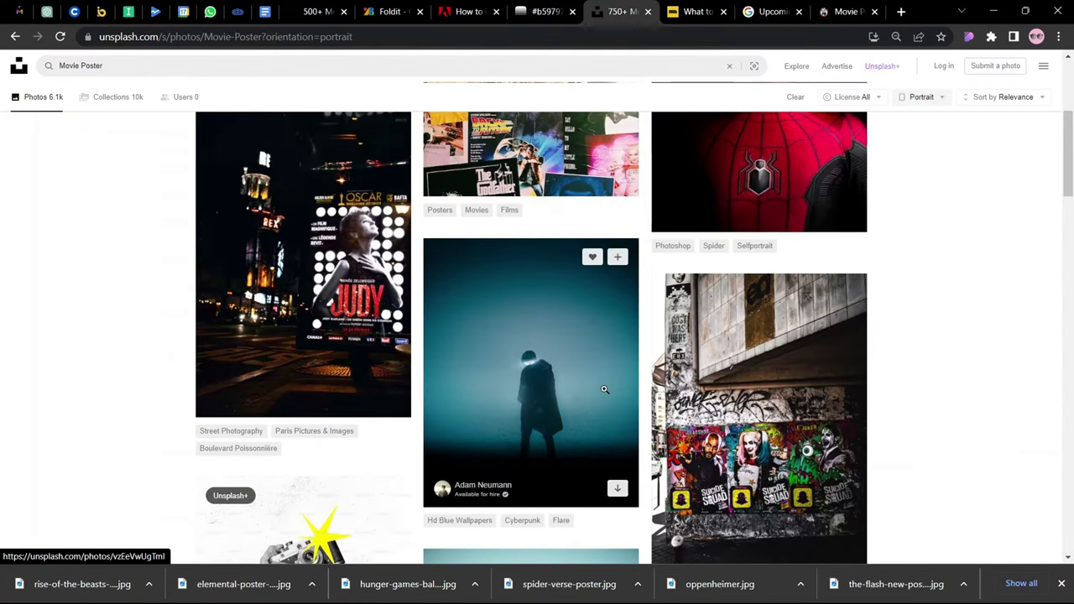
scroll(604, 390, "up", 5)
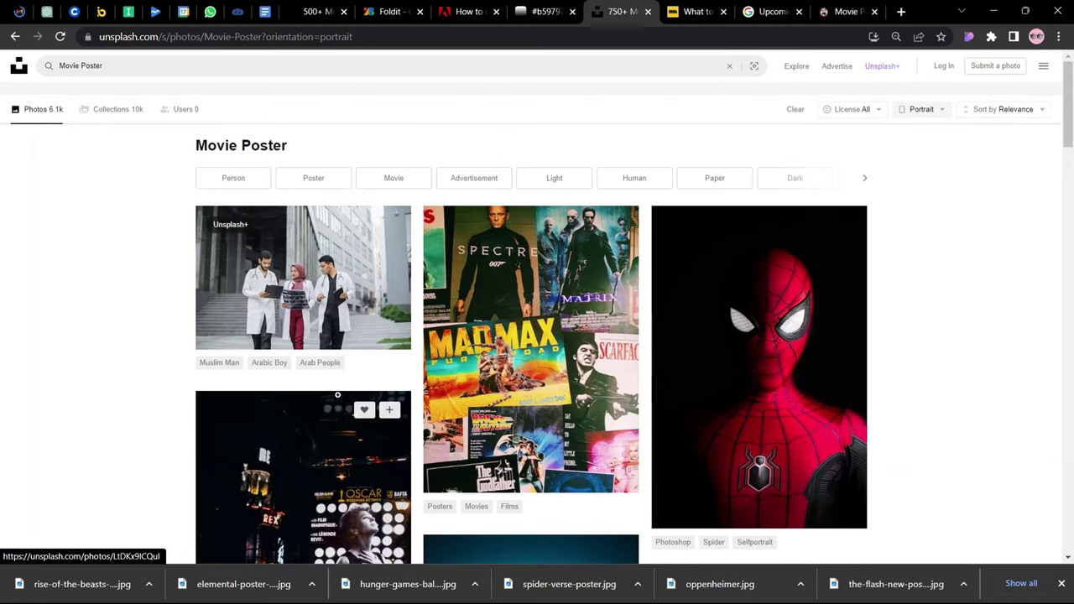
triple_click(310, 66)
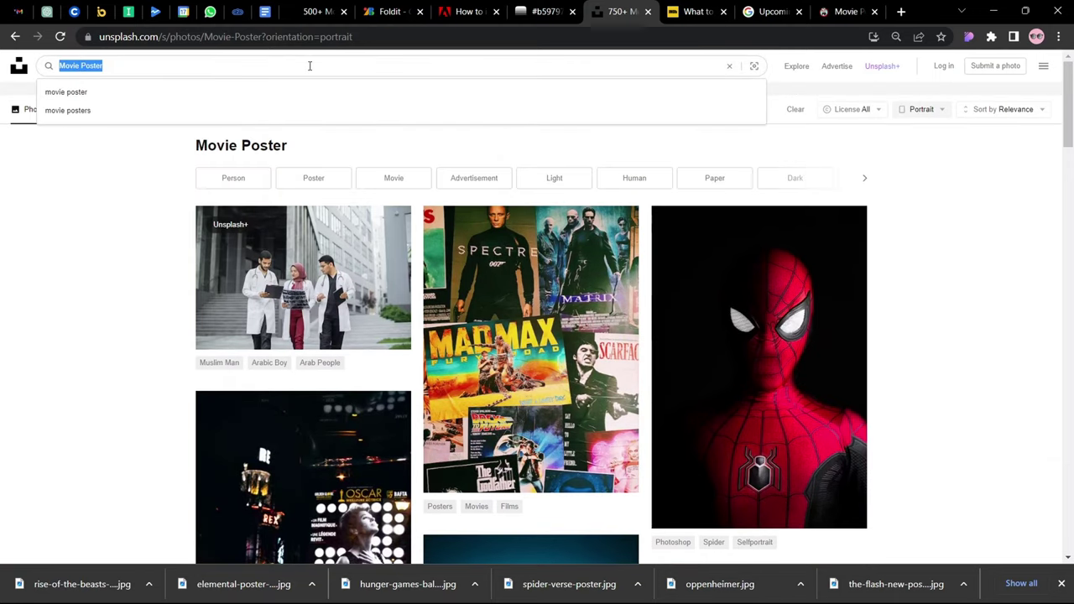
key("BackSpace")
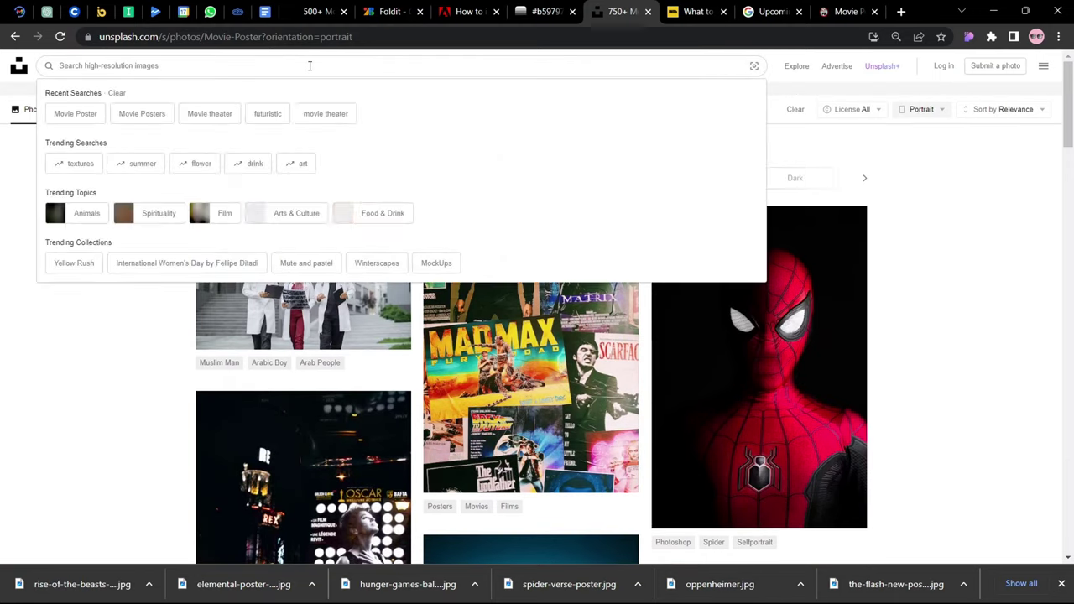
type("Movie")
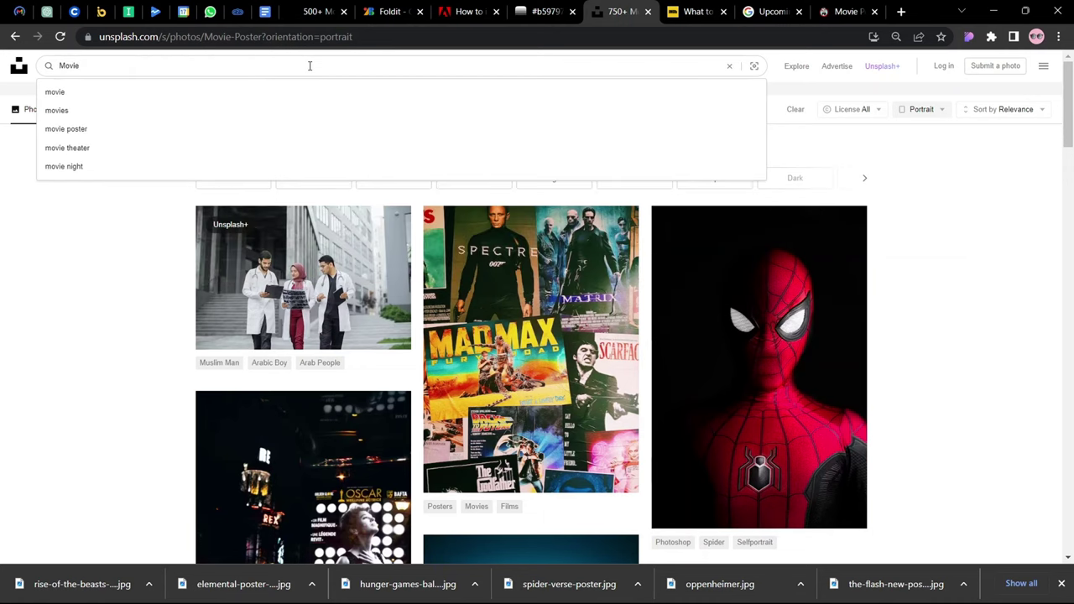
left_click(159, 150)
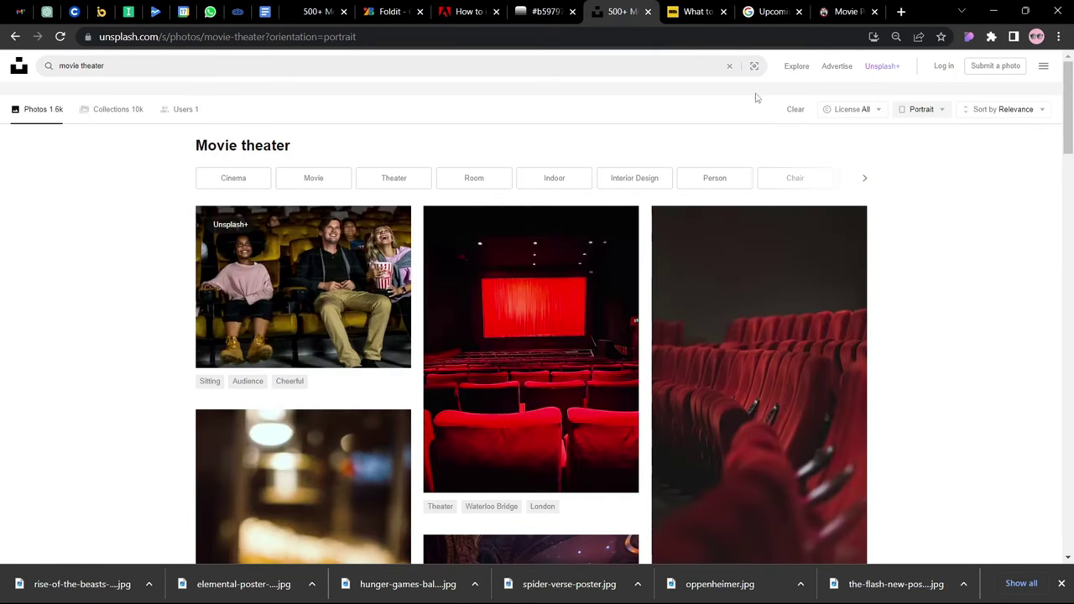
left_click(926, 115)
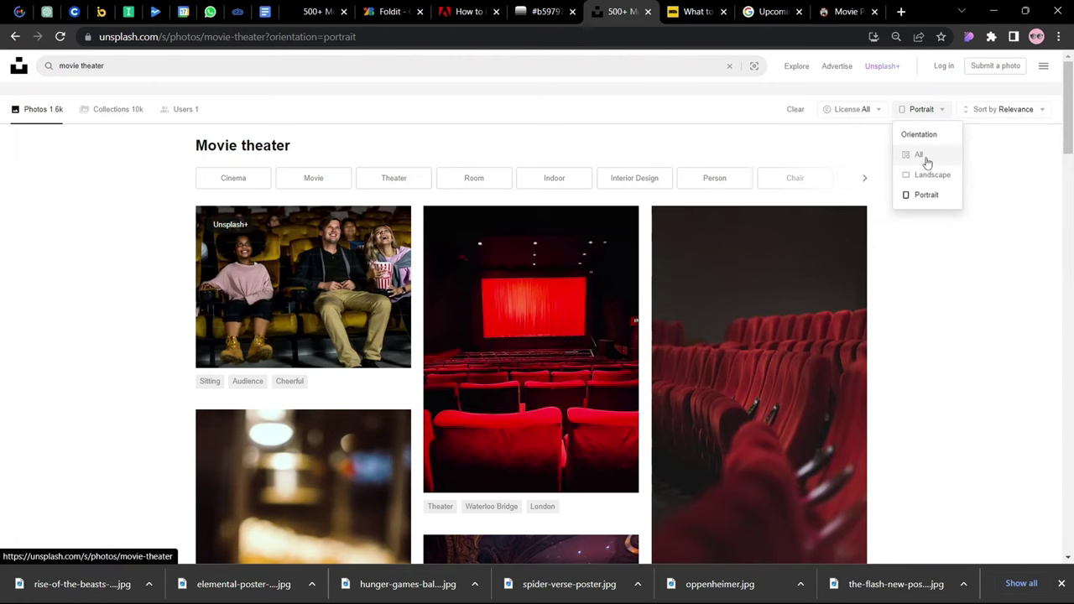
left_click(931, 175)
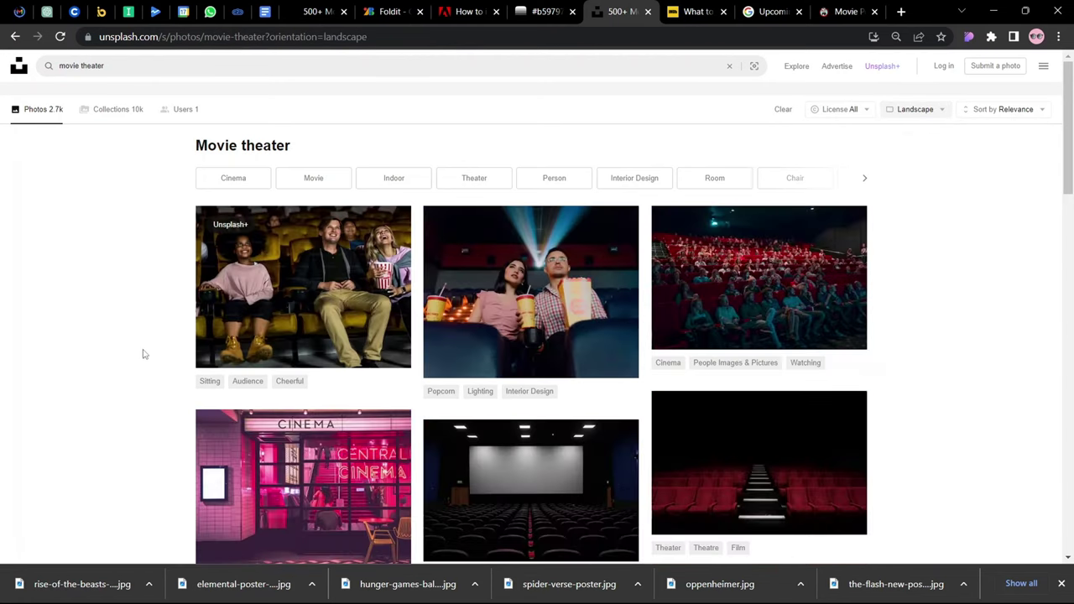
Download the dark photo of red cinema seats with a central lit stairway into the Stock\images folder on drive D.
scroll(146, 355, "down", 2)
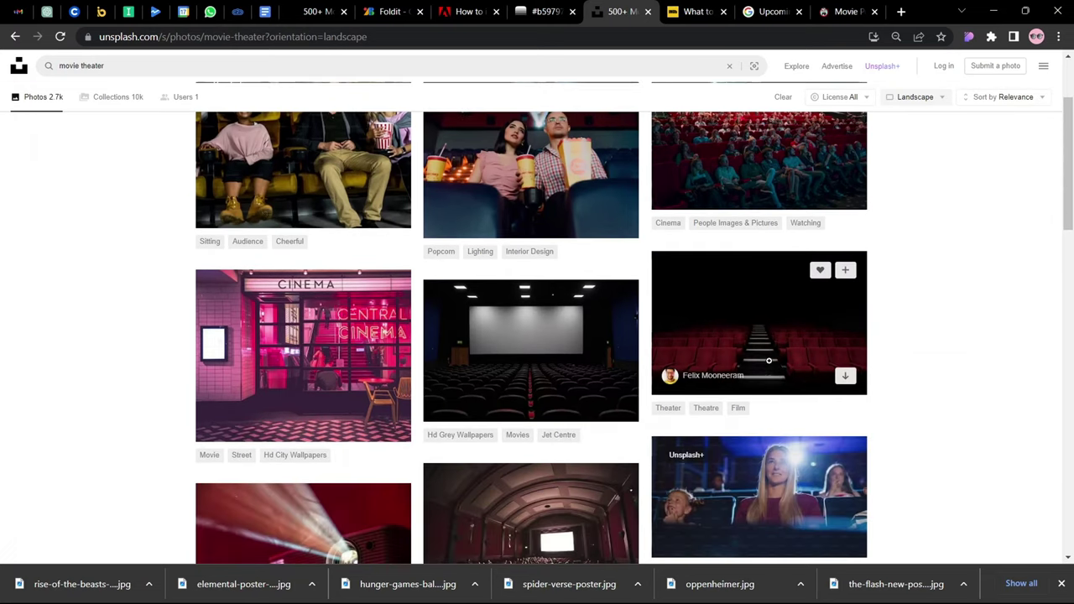
scroll(768, 359, "down", 2)
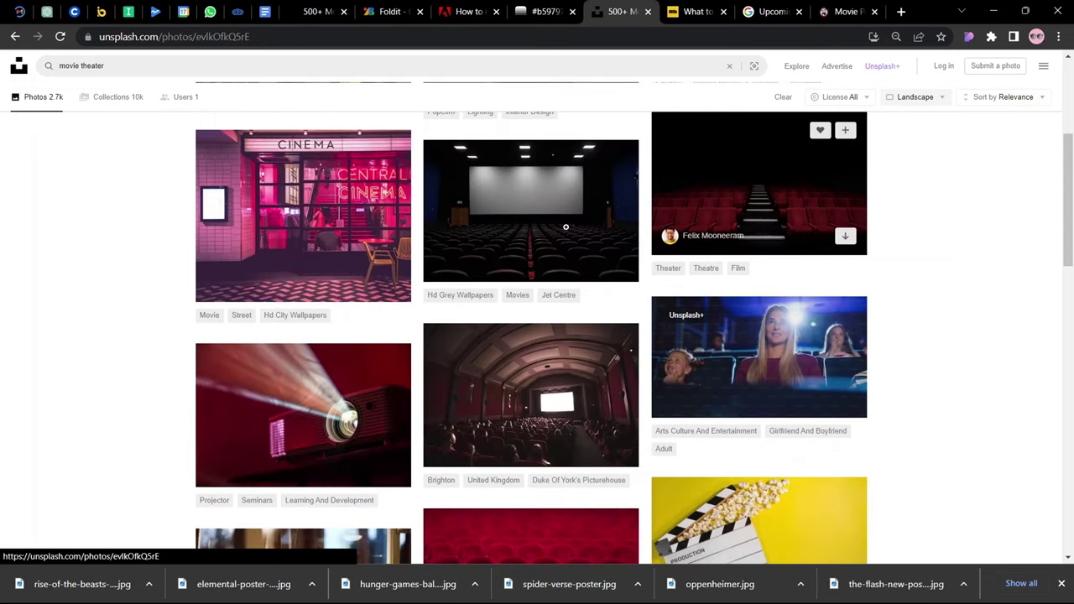
left_click(859, 175)
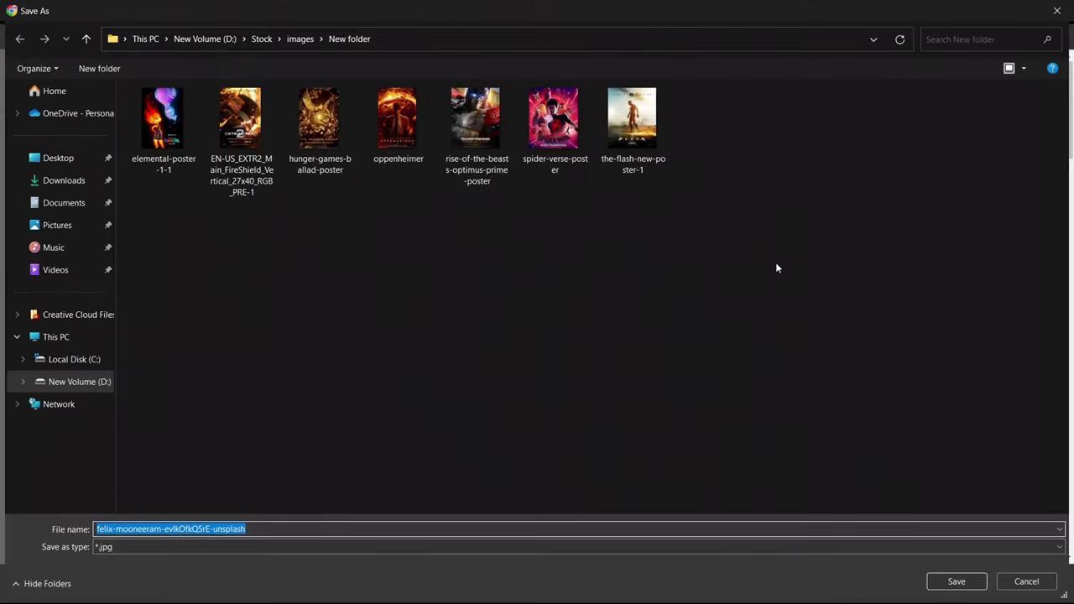
left_click(770, 317)
key("BackSpace")
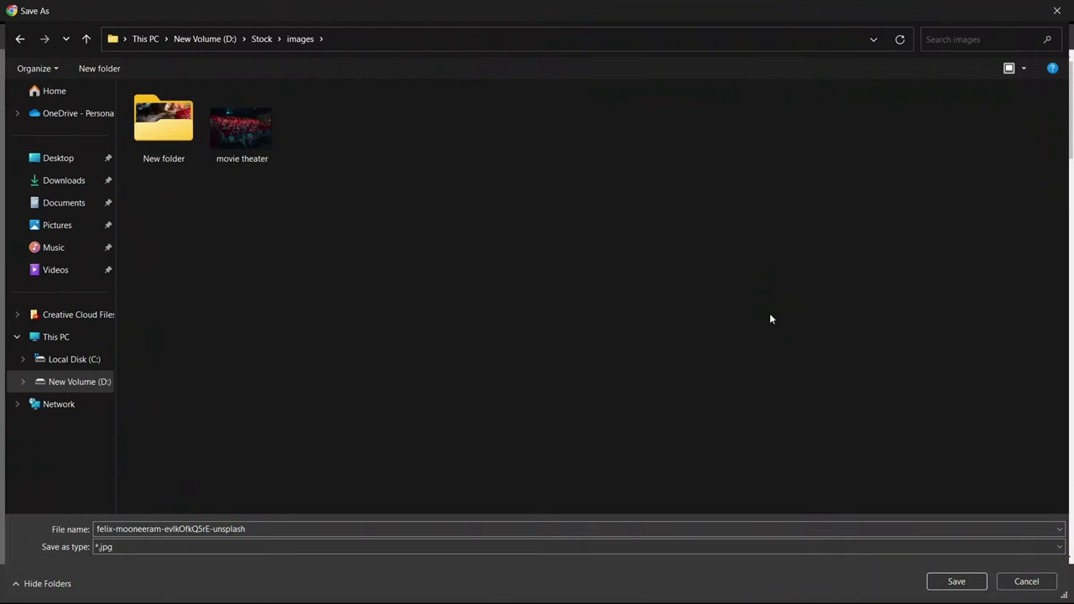
key("Return")
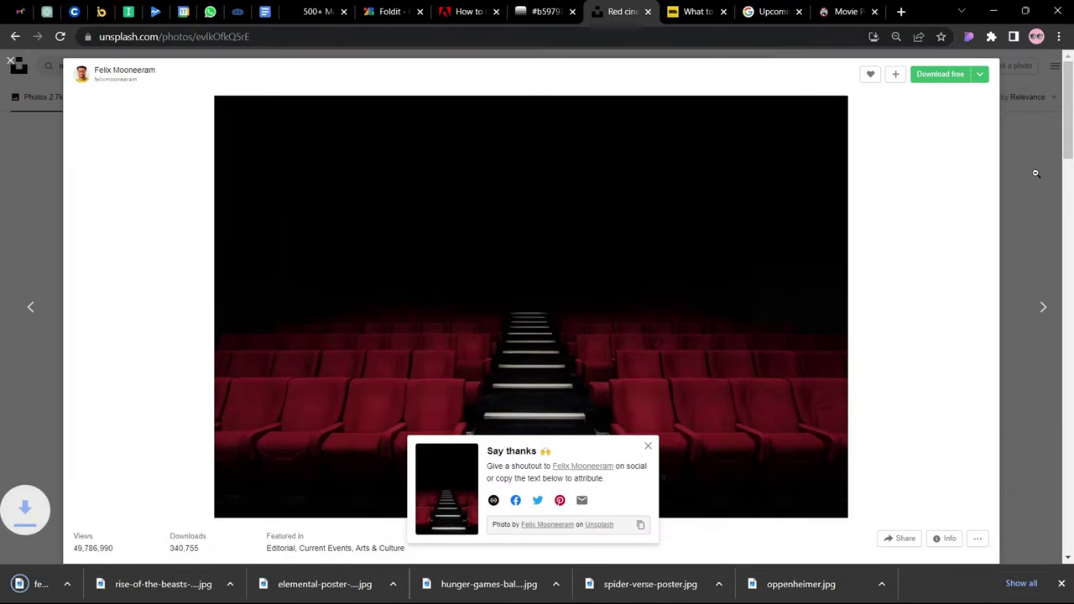
Return to Adobe XD and fill the footer's background rectangle with the downloaded cinema seats photo from the Stock\images folder.
left_click(993, 10)
mouse_move(501, 587)
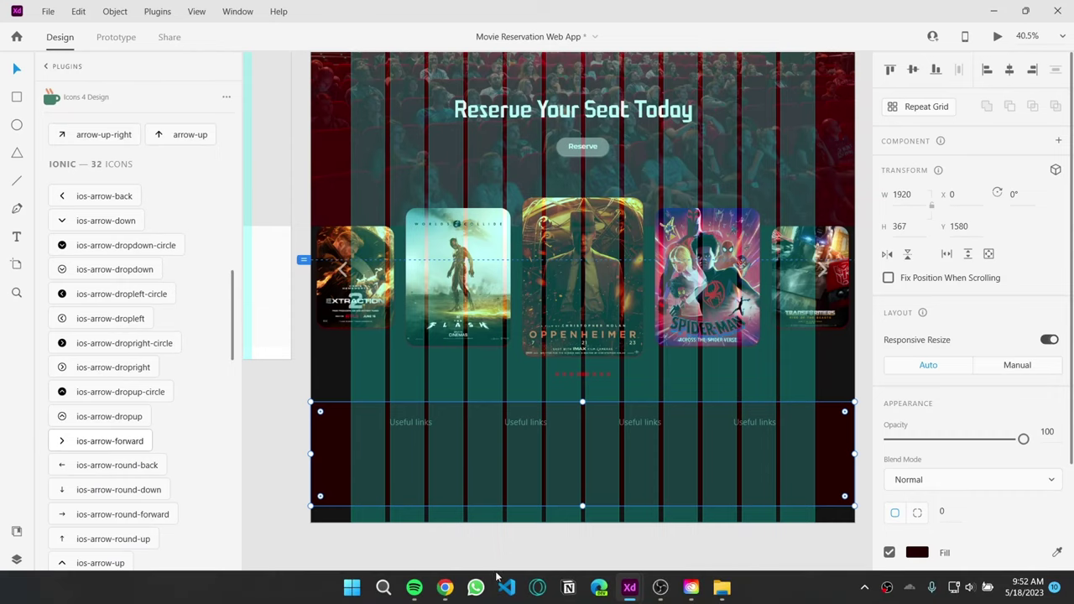
mouse_move(722, 587)
left_click(722, 511)
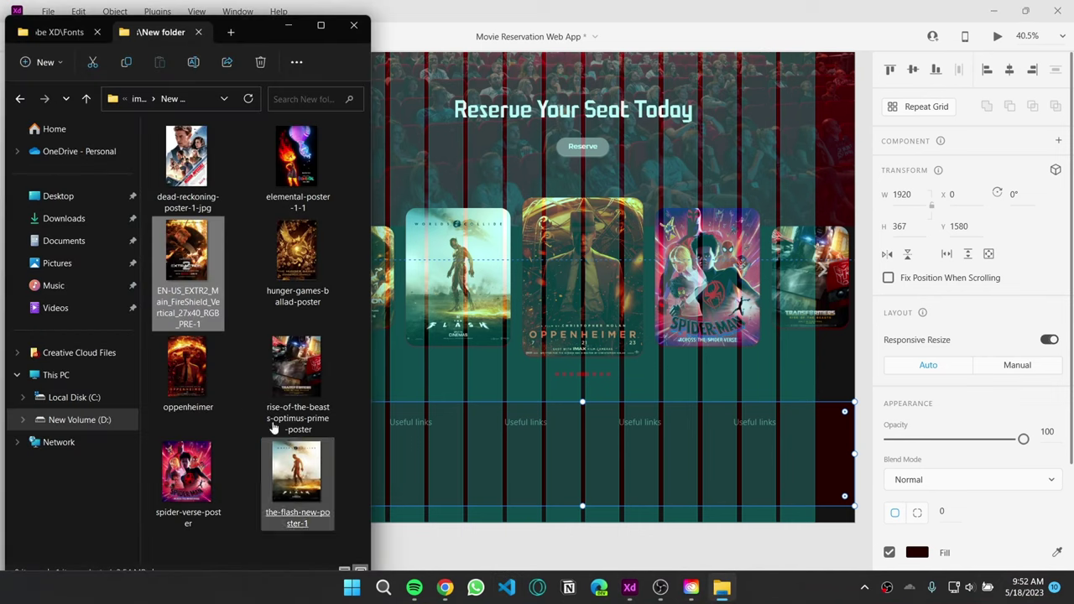
left_click(271, 545)
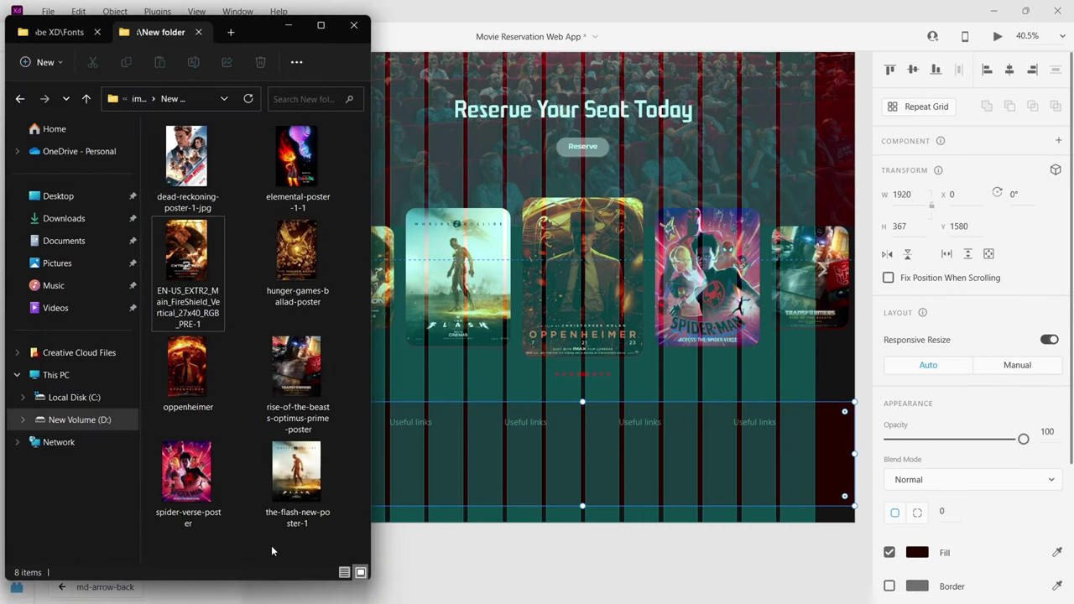
key("alt+Up")
left_click(363, 474)
left_click(364, 474)
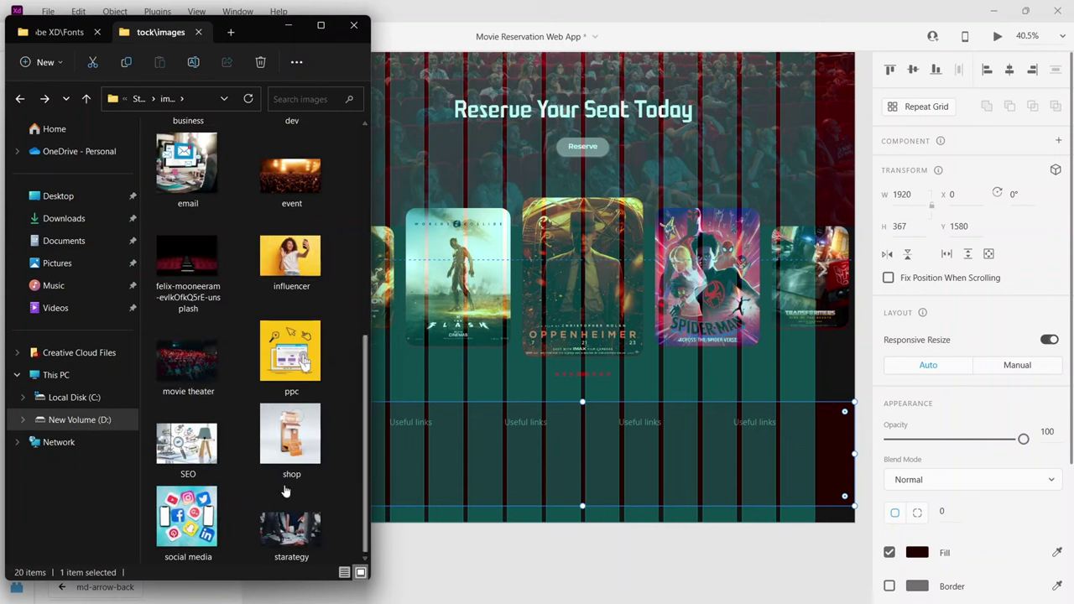
left_click(203, 263)
left_click_drag(202, 262, 594, 500)
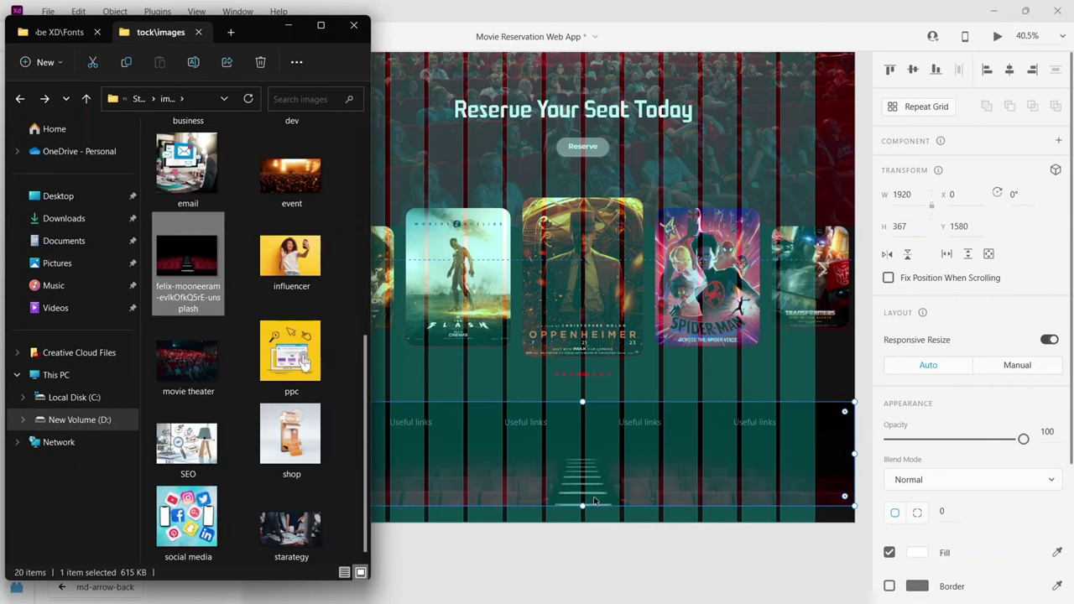
left_click(676, 554)
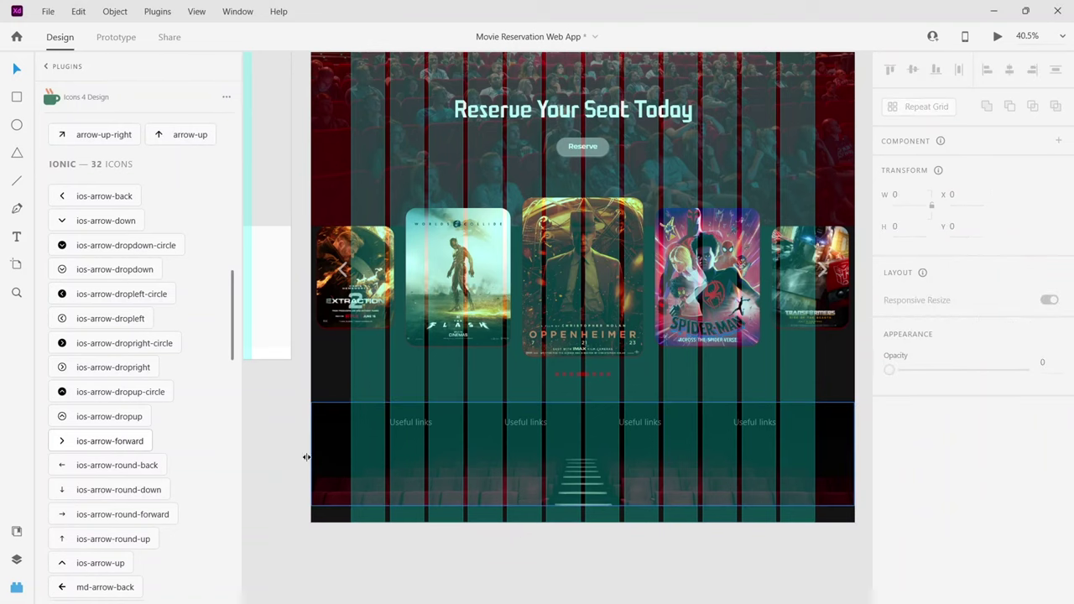
Preview the web page, examine the footer with its photo background and the header, and return to the design.
left_click(997, 36)
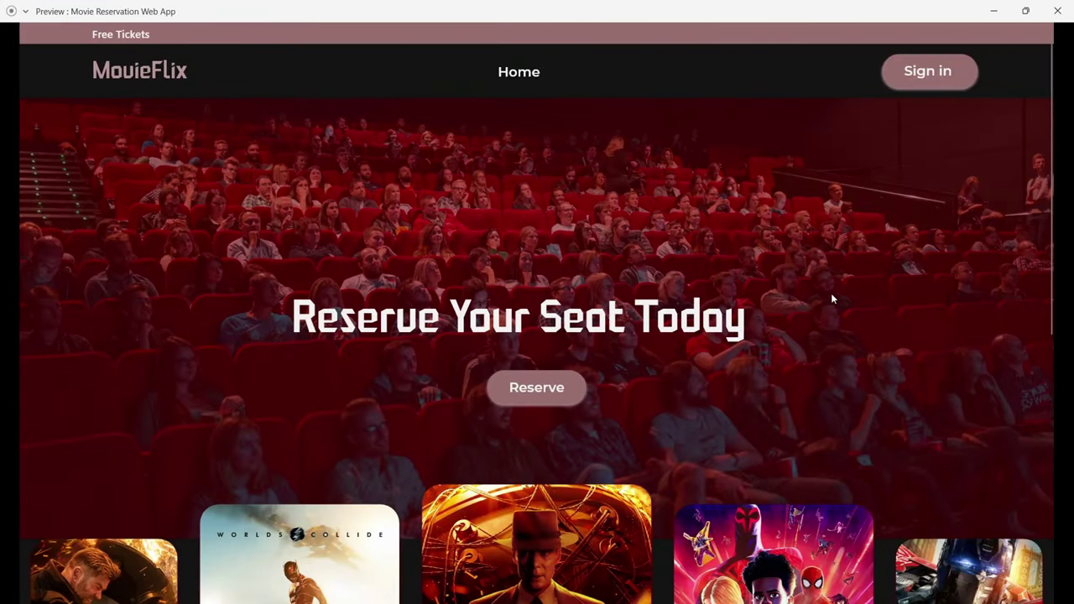
scroll(918, 301, "down", 5)
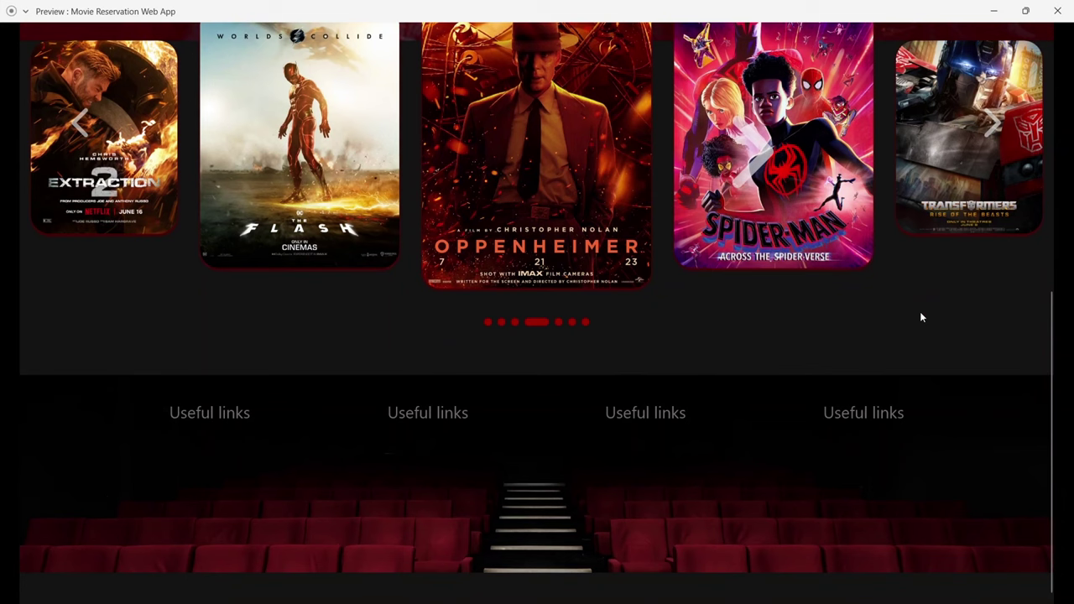
key("alt+Tab")
scroll(147, 277, "up", 10)
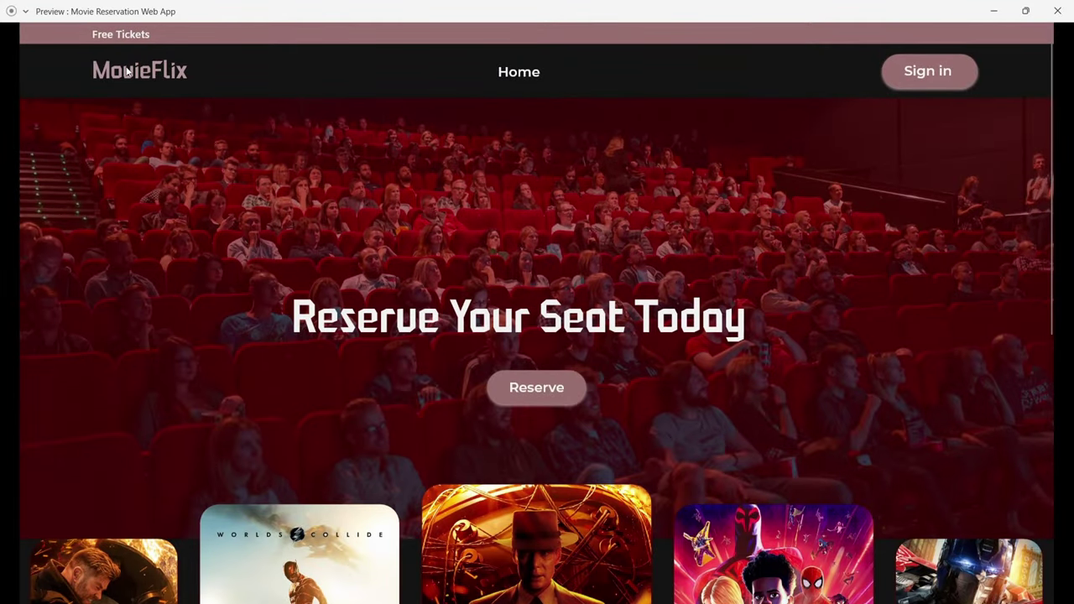
scroll(319, 41, "down", 1)
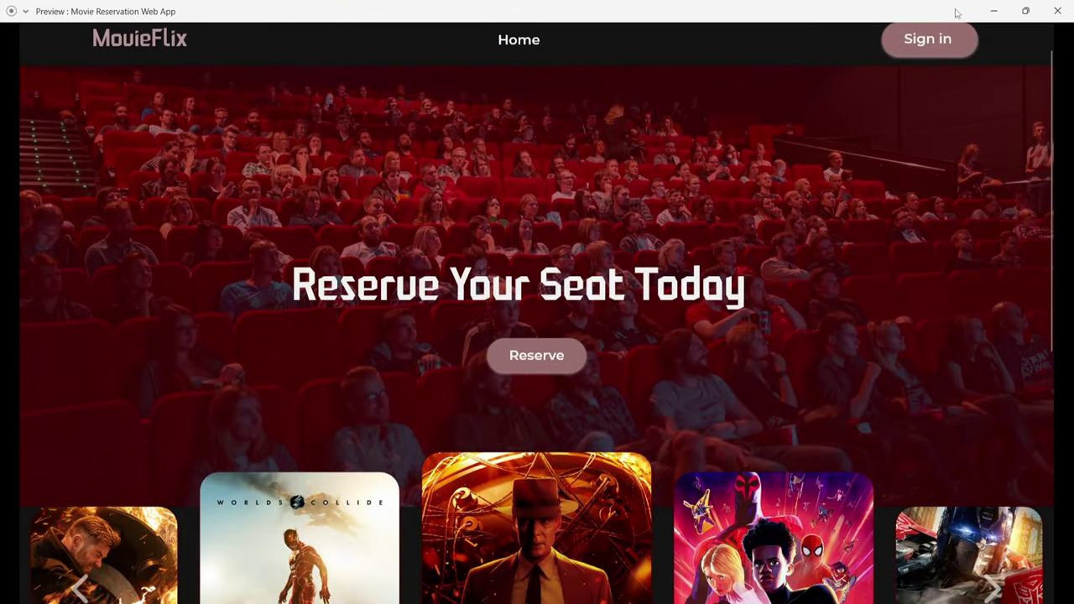
left_click(994, 10)
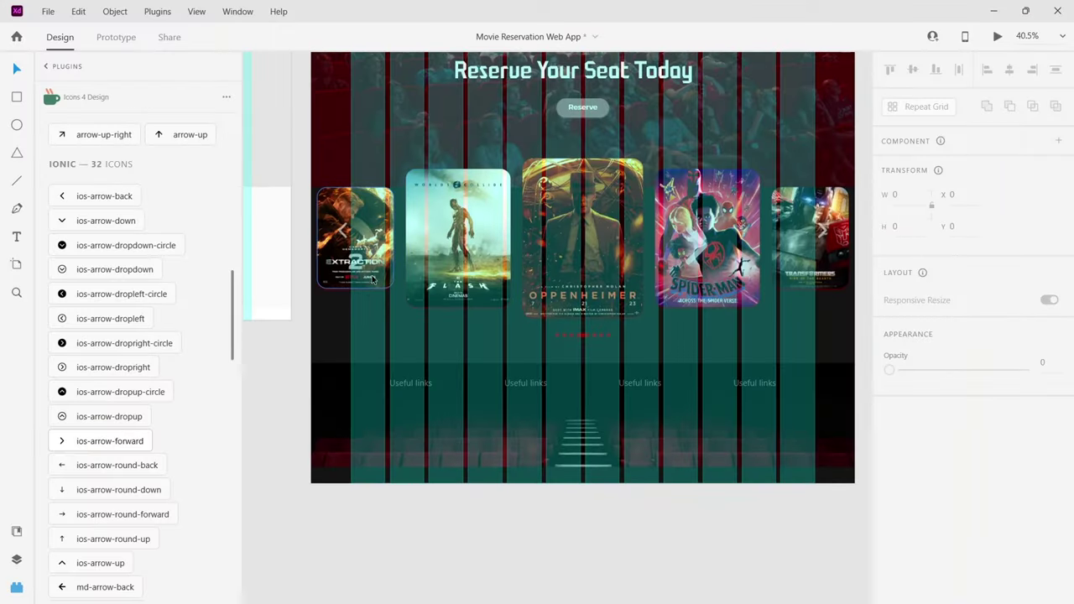
Delete the first of the four Useful links headings from the footer.
scroll(377, 276, "up", 2)
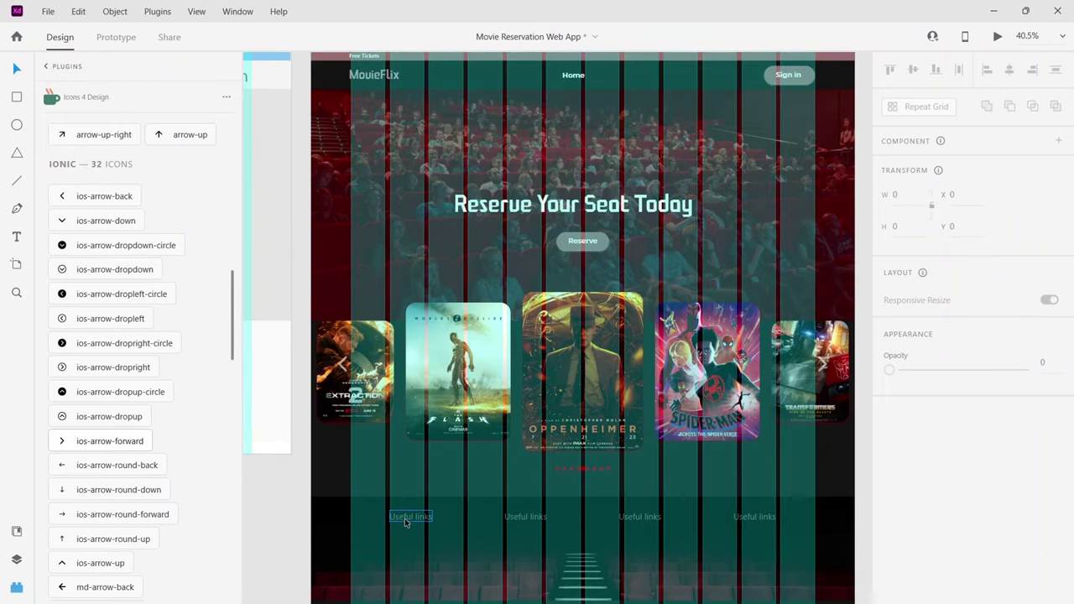
left_click(407, 518)
key("Delete")
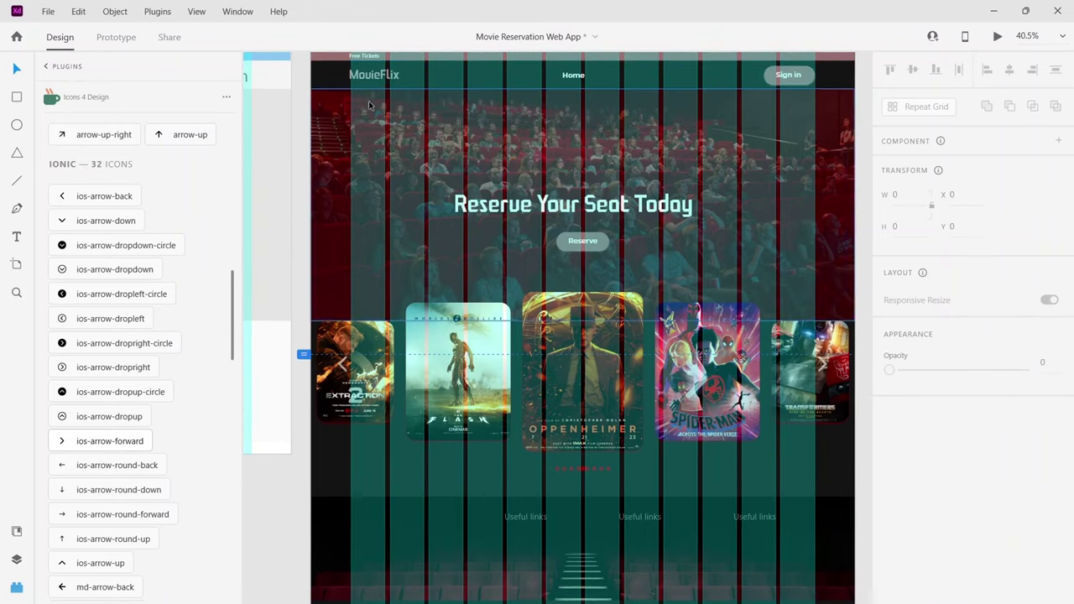
Place an enlarged copy of the header's MovieFlix logo text in the footer's empty first column and set its font size to 70.
left_click(372, 74)
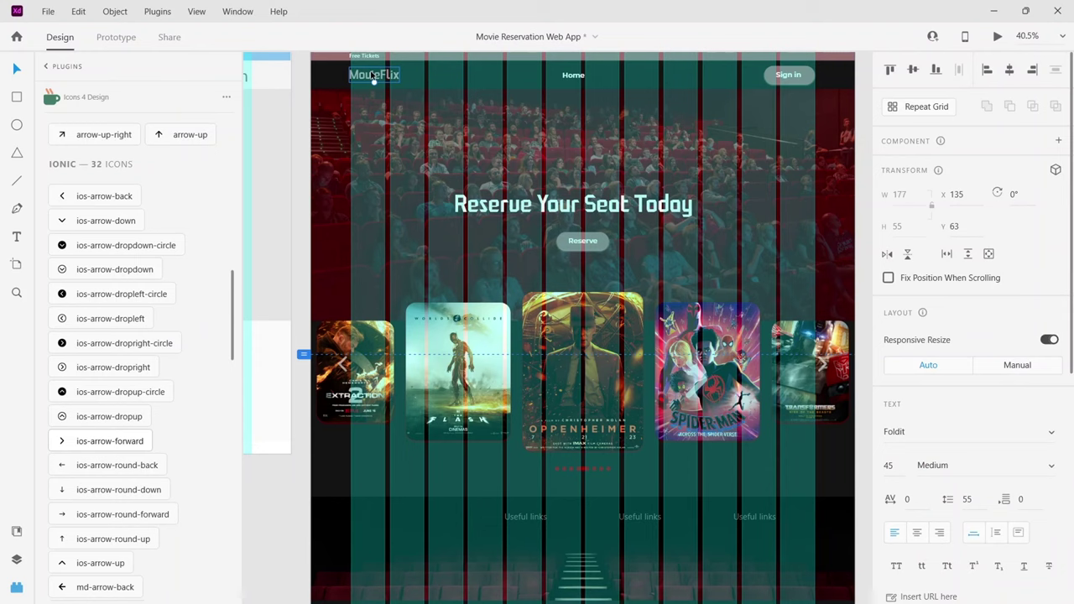
left_click_drag(374, 78, 410, 541)
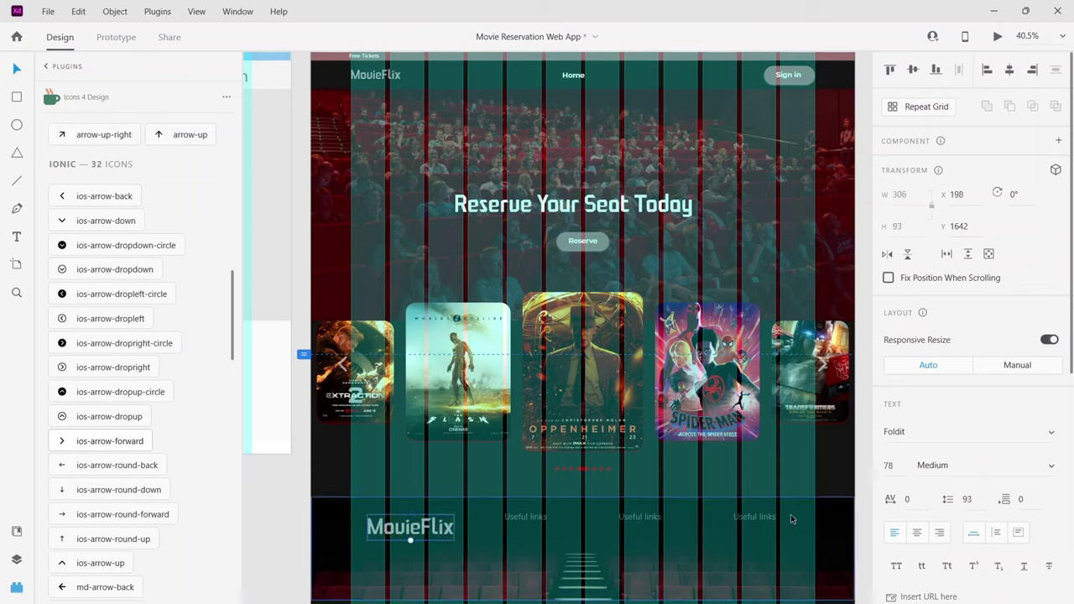
left_click(885, 465)
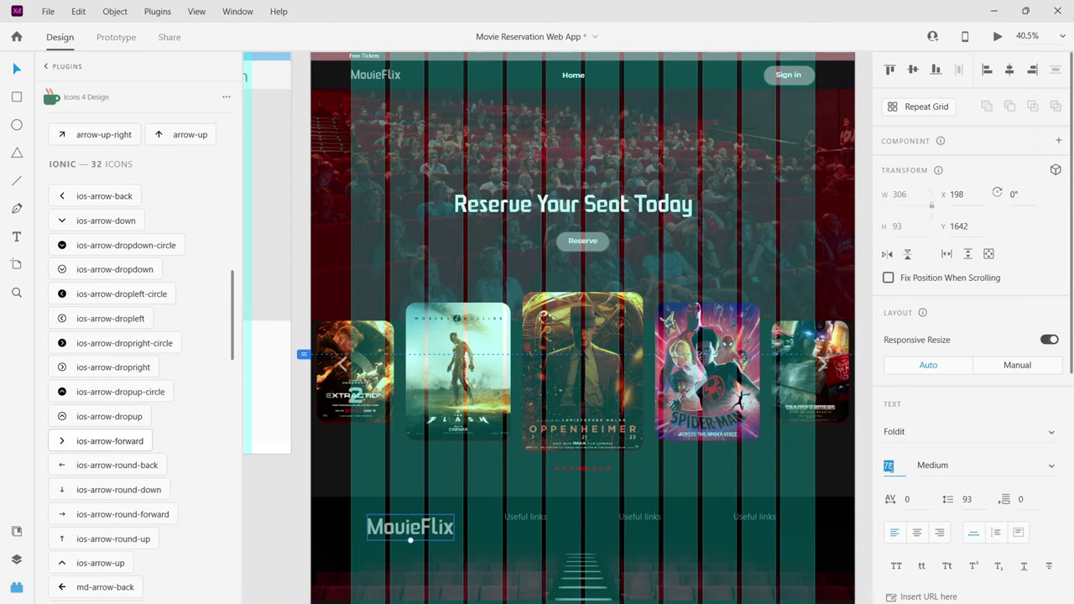
type("7")
key("Return")
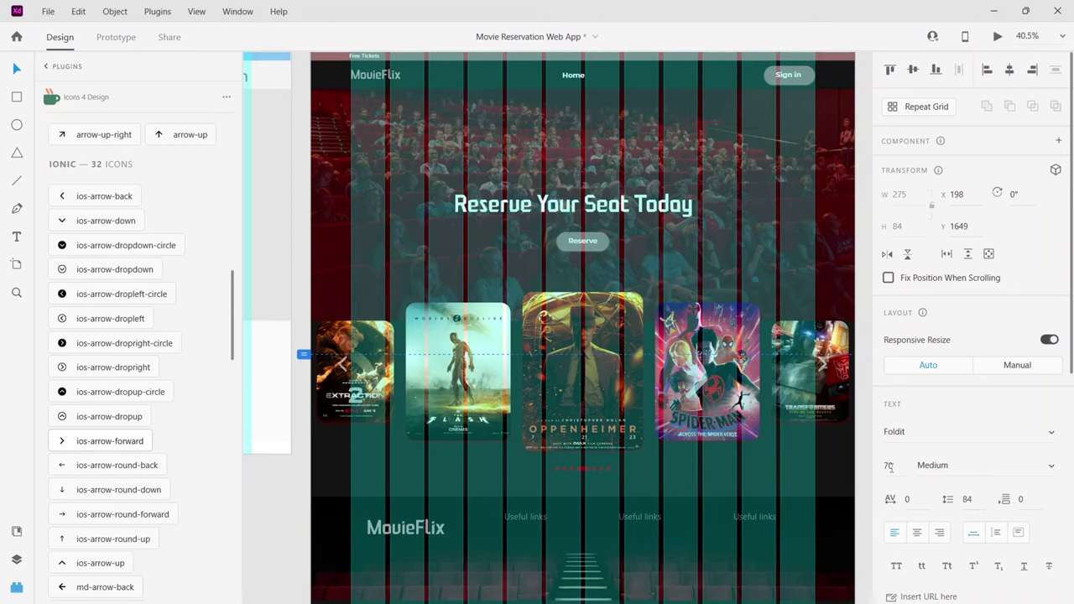
left_click(289, 557)
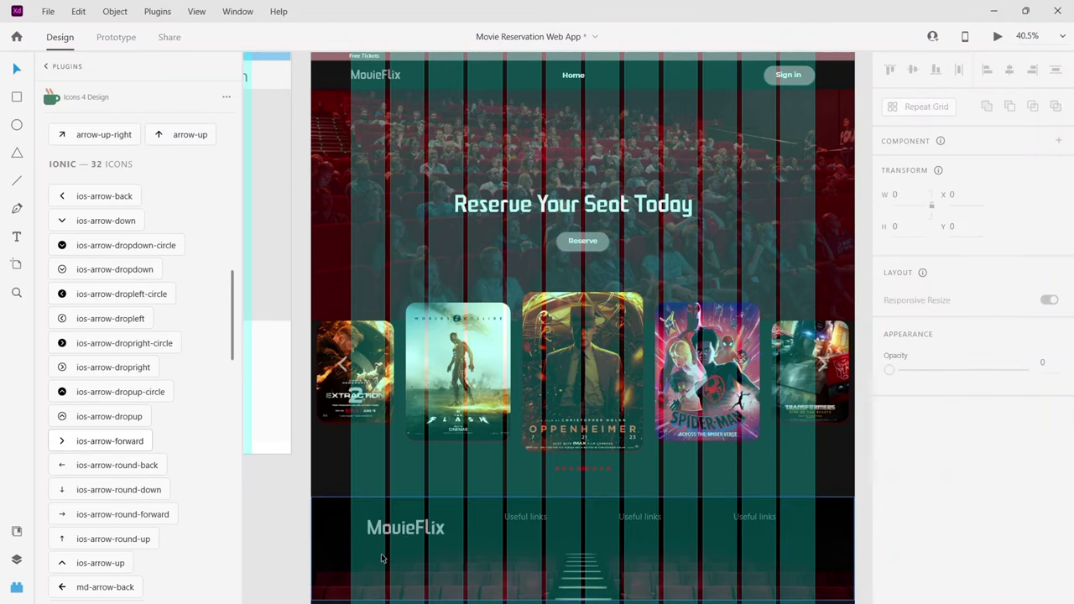
Change the font of the footer's first Useful links heading to Montserrat.
scroll(384, 553, "down", 3)
scroll(466, 514, "right", 1)
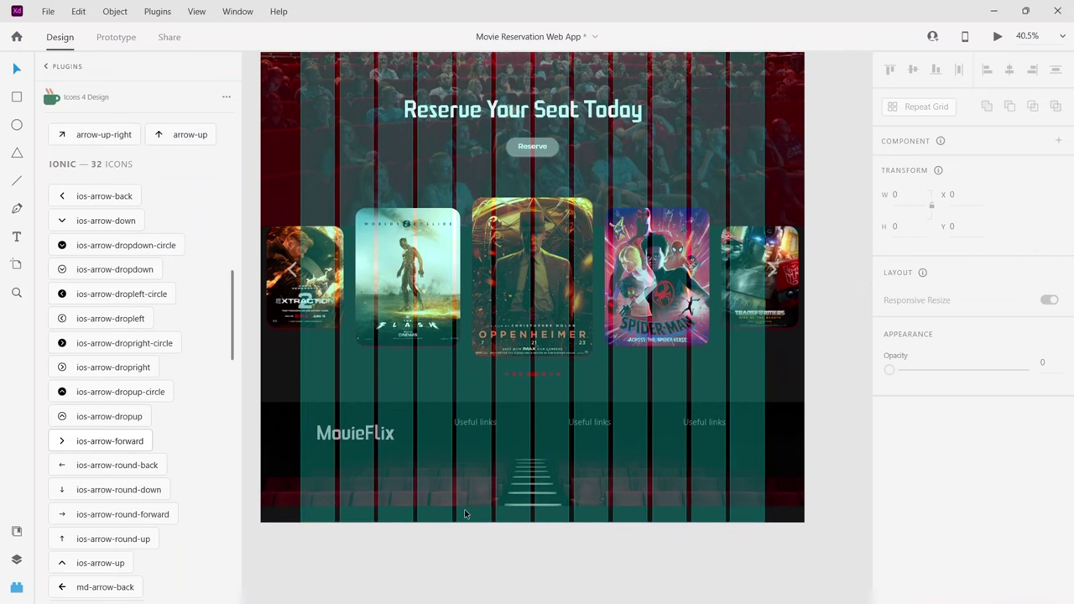
double_click(467, 422)
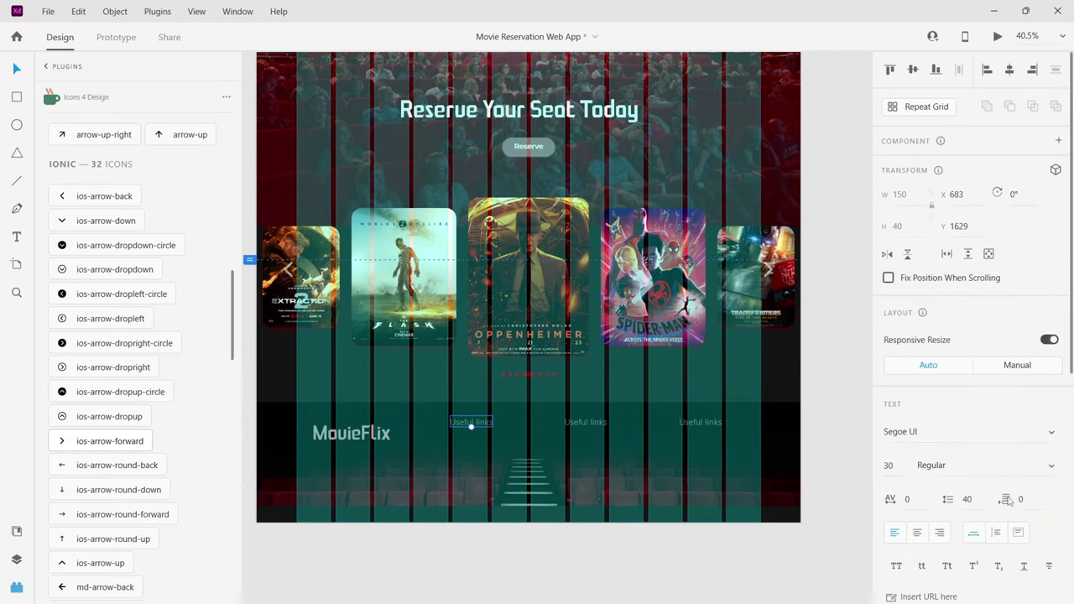
left_click(1048, 466)
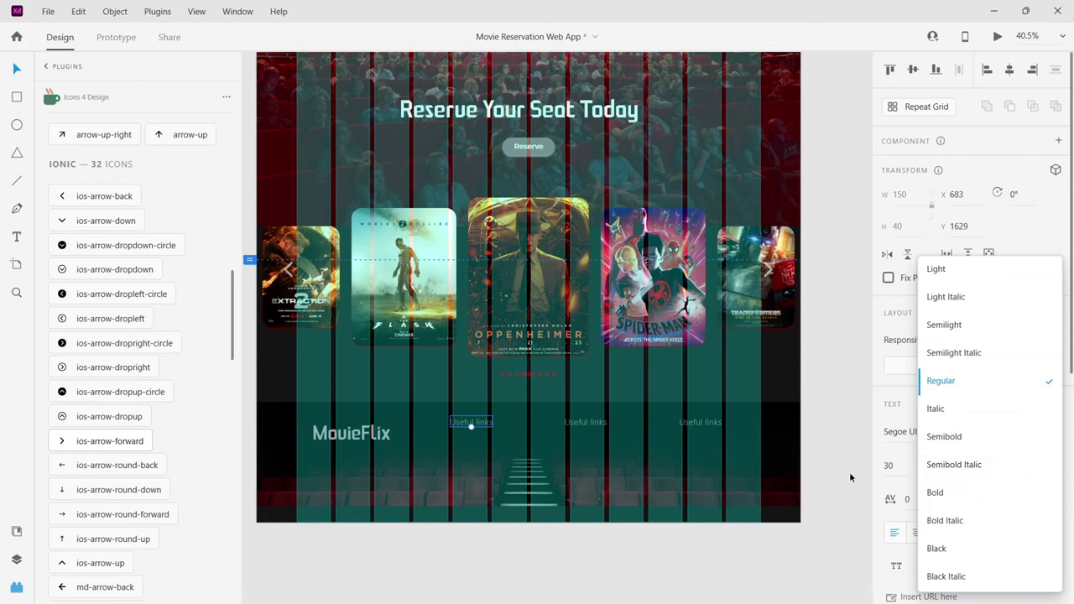
left_click(849, 471)
double_click(491, 428)
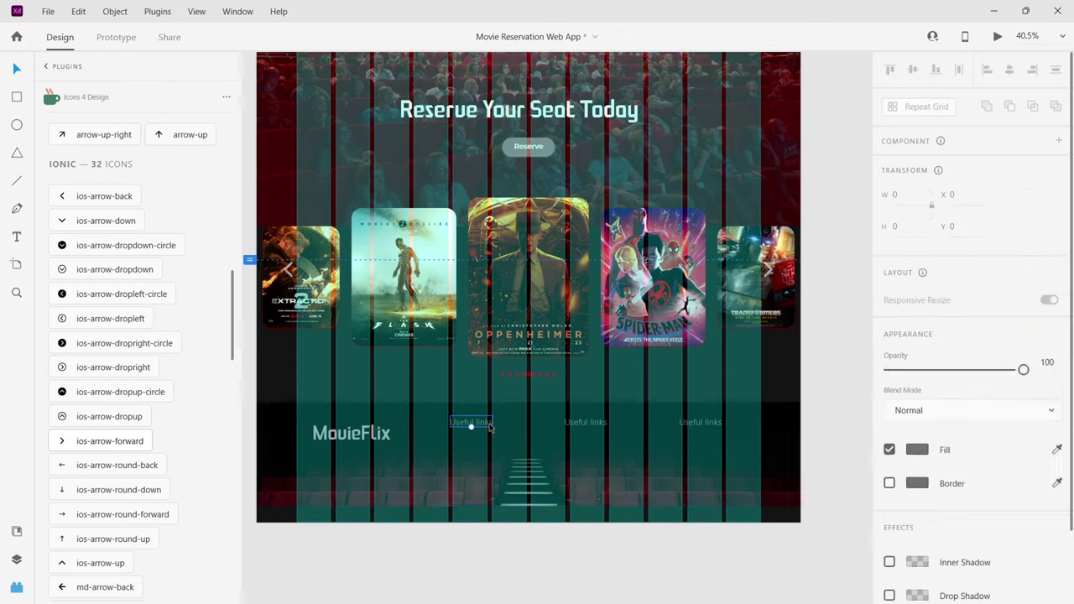
left_click(960, 430)
type("Montserrat")
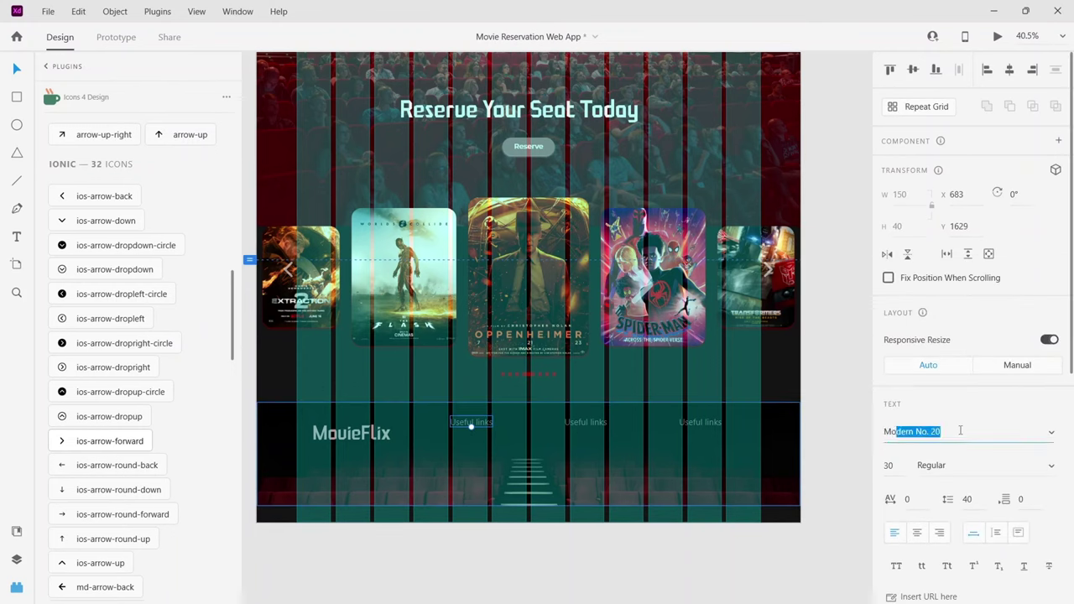
key("Return")
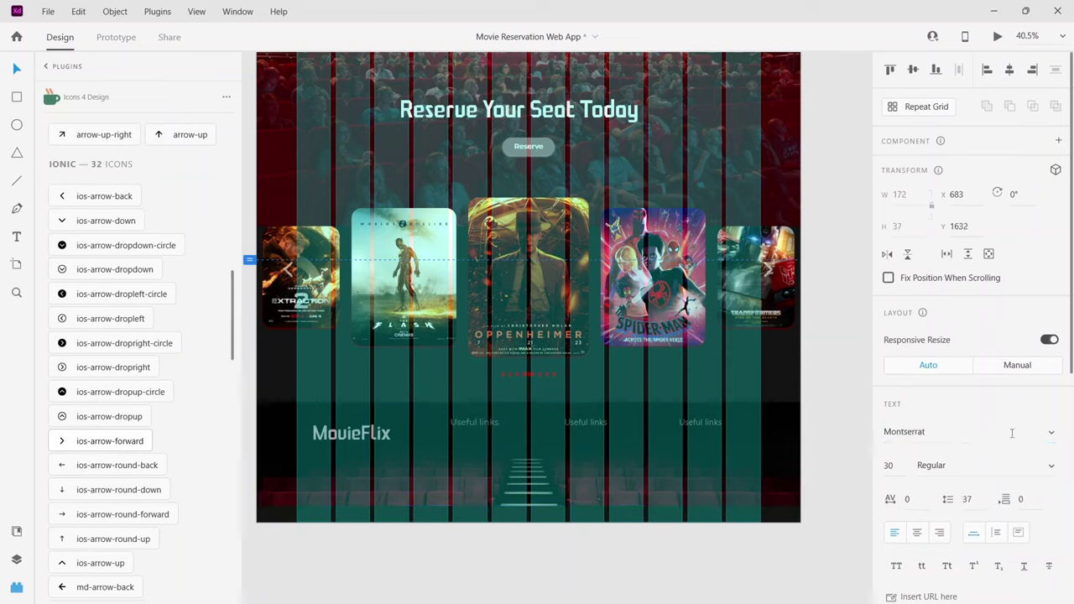
Set the first Useful links heading's weight to SemiBold and lock the footer's background rectangle.
left_click(1026, 470)
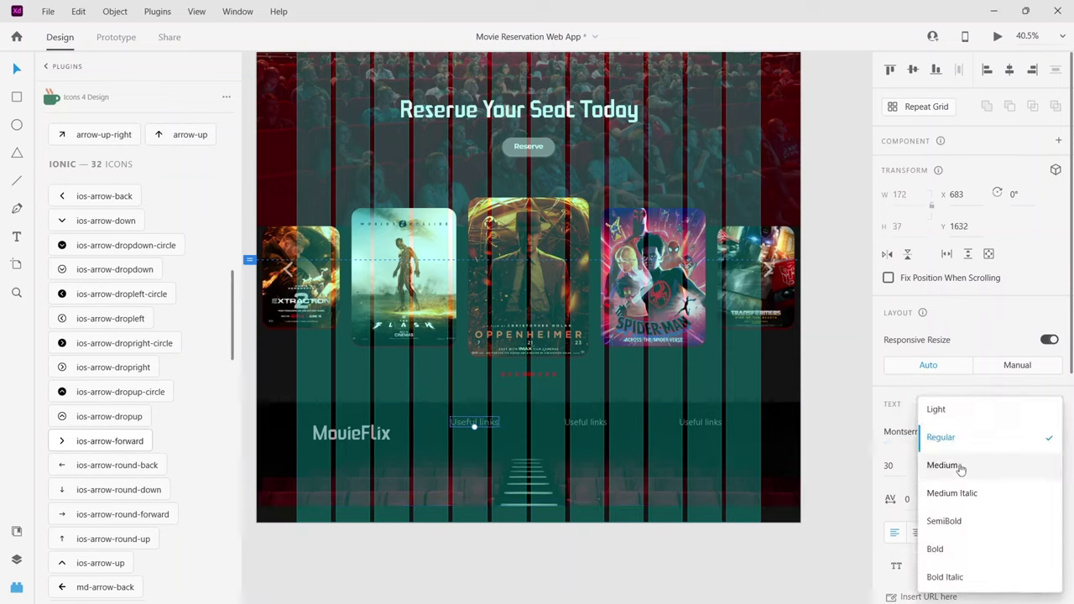
left_click(960, 469)
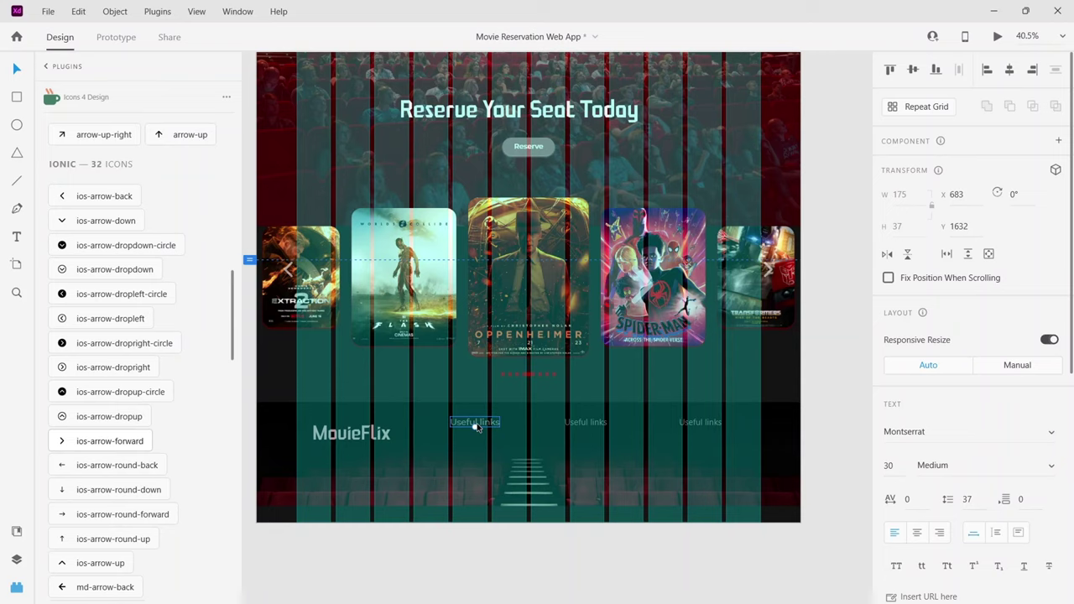
left_click(1049, 470)
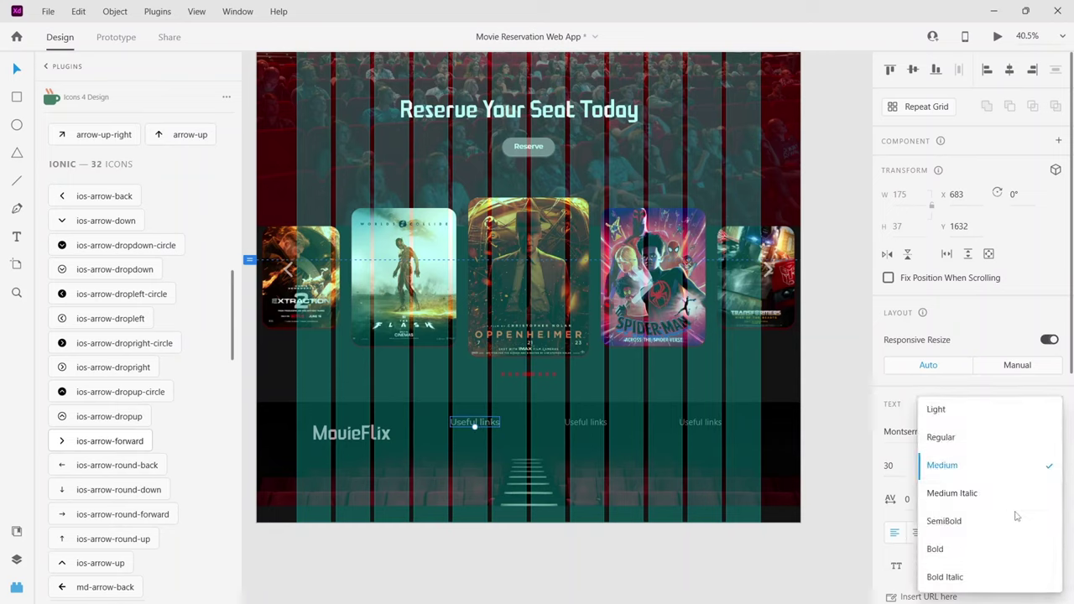
left_click(1014, 523)
left_click(468, 432)
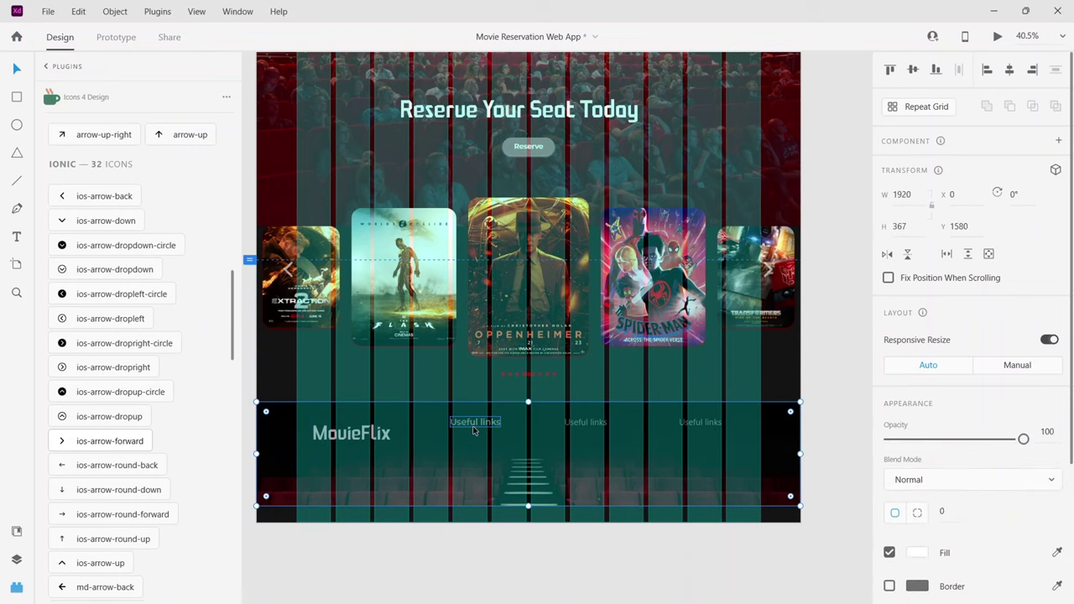
key("ctrl+l")
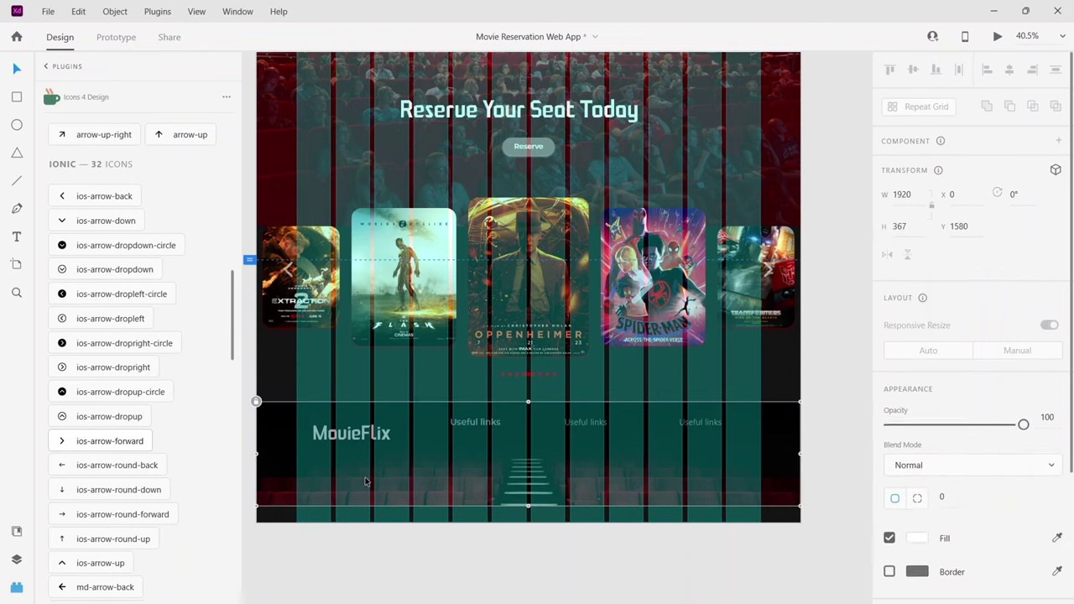
scroll(482, 433, "up", 6)
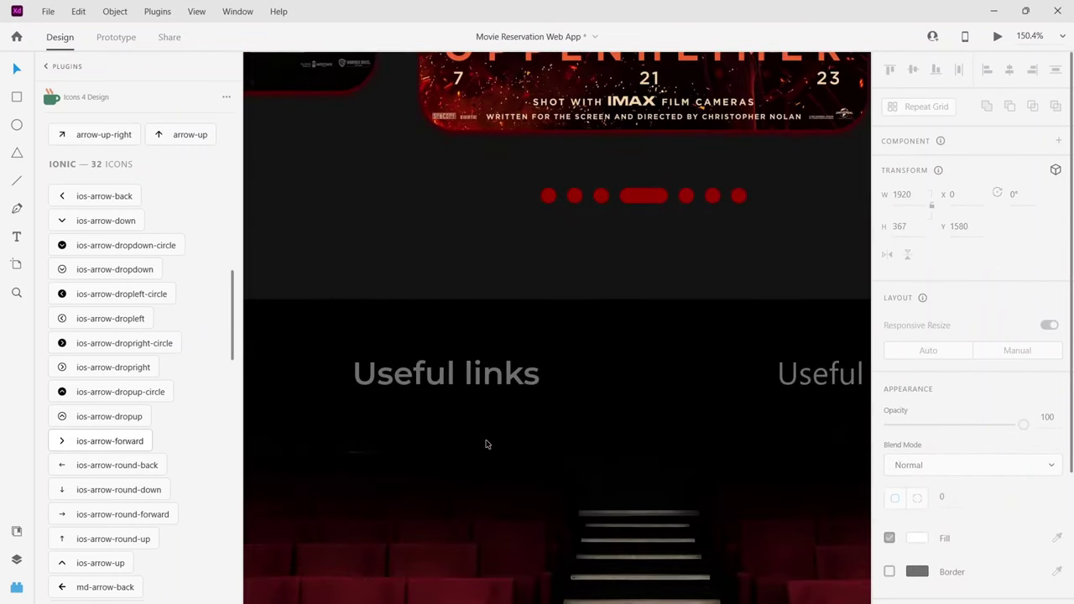
scroll(485, 444, "down", 3)
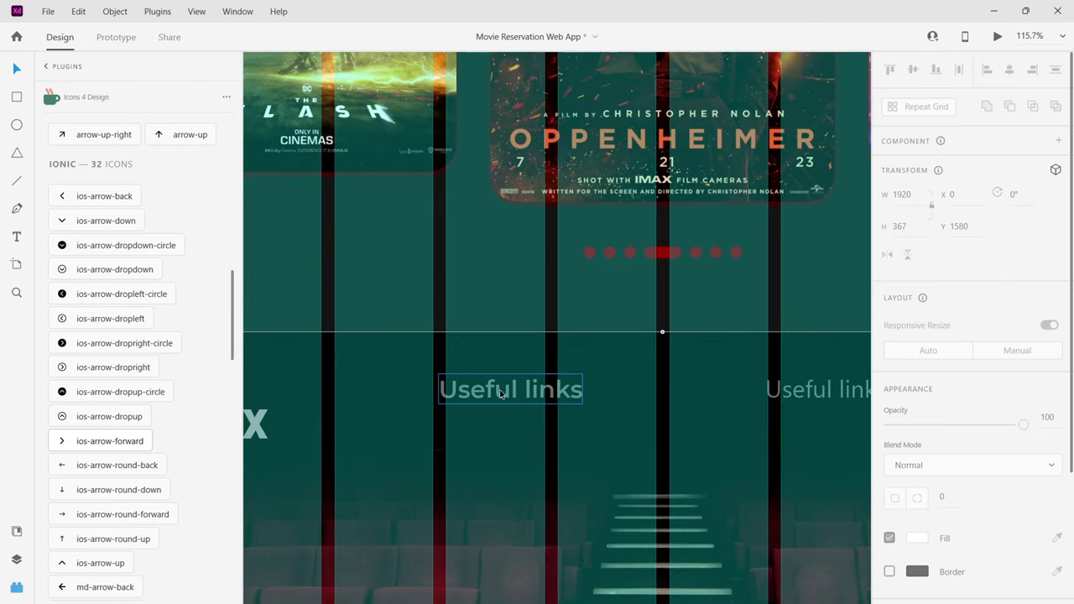
double_click(498, 392)
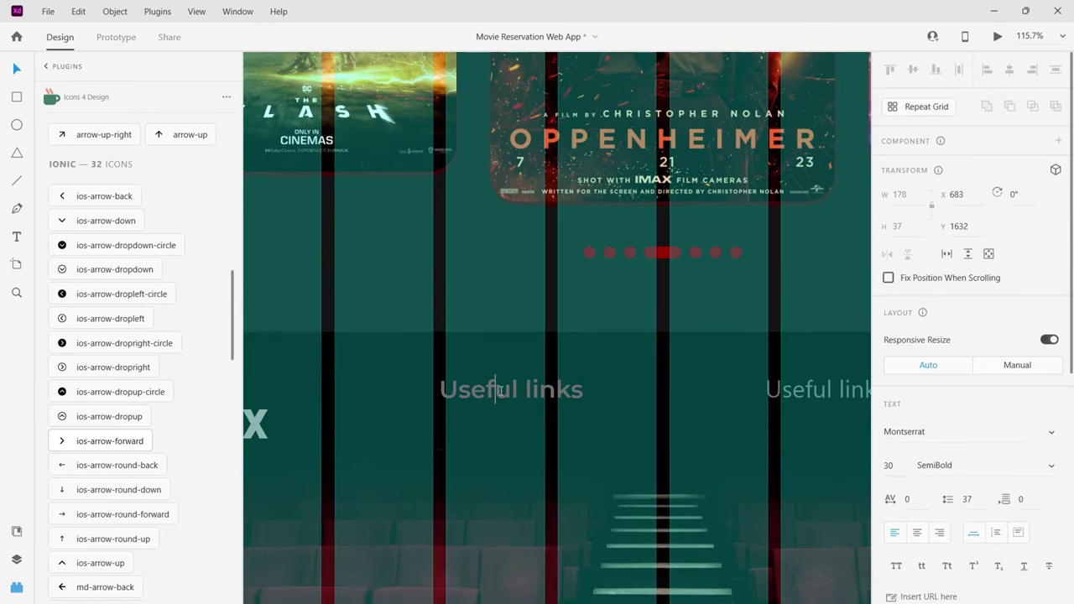
type("l")
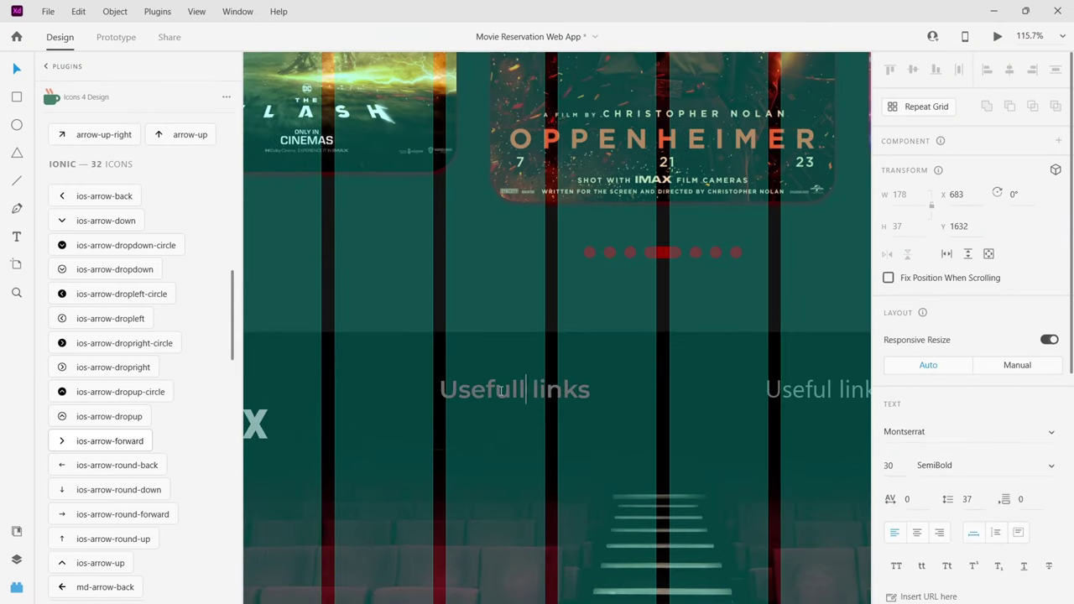
key("Escape")
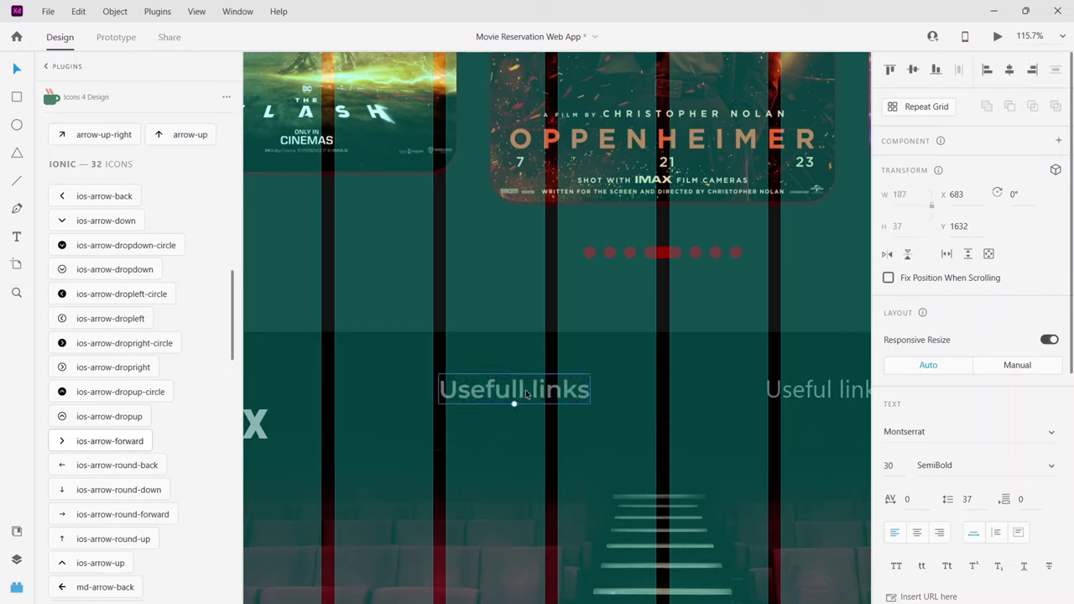
double_click(526, 390)
left_click(526, 390)
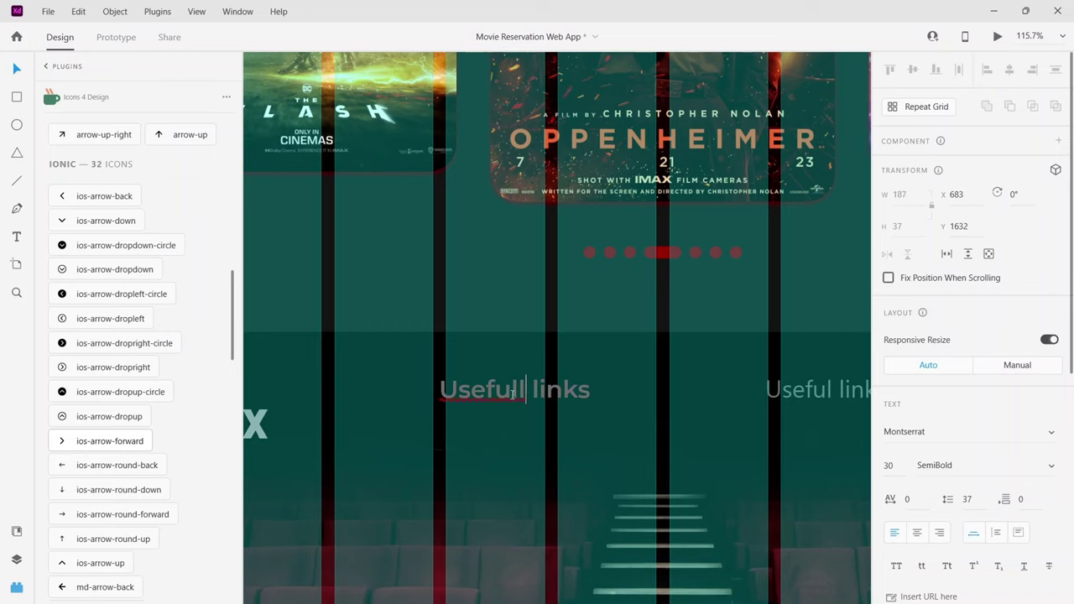
right_click(511, 392)
left_click(499, 276)
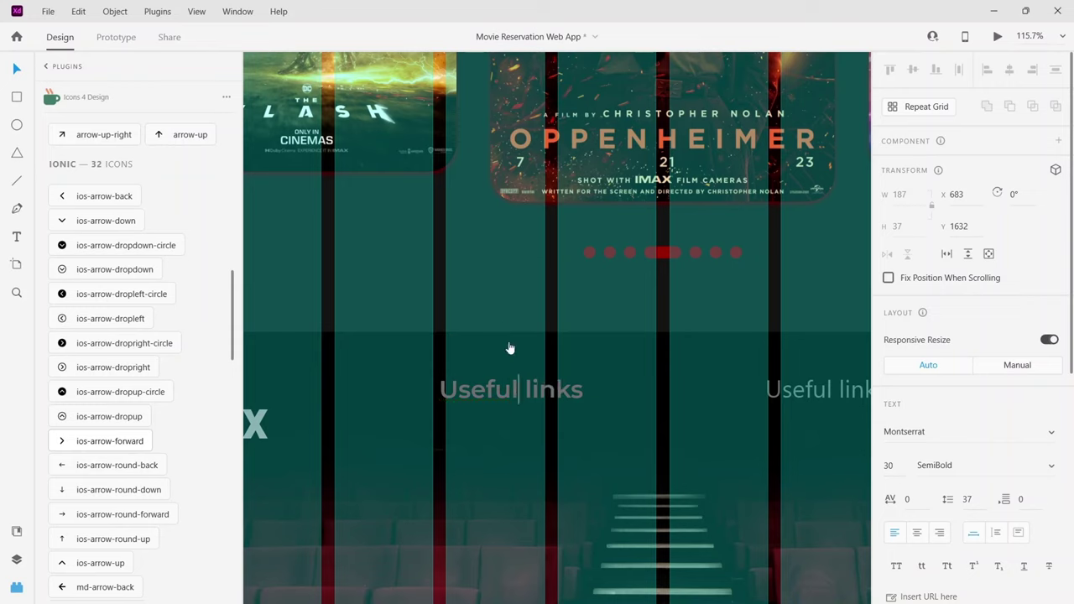
key("Escape")
left_click(522, 409)
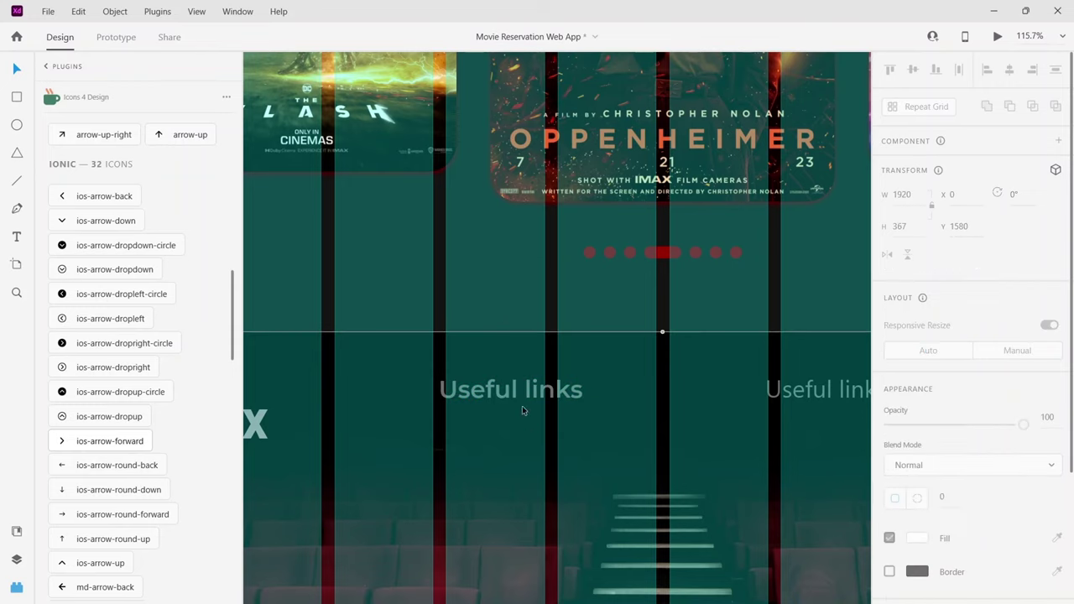
Place a copy of the first Useful links heading directly below it and set the copy's font size to 22.
left_click(516, 394)
left_click_drag(517, 393, 530, 441)
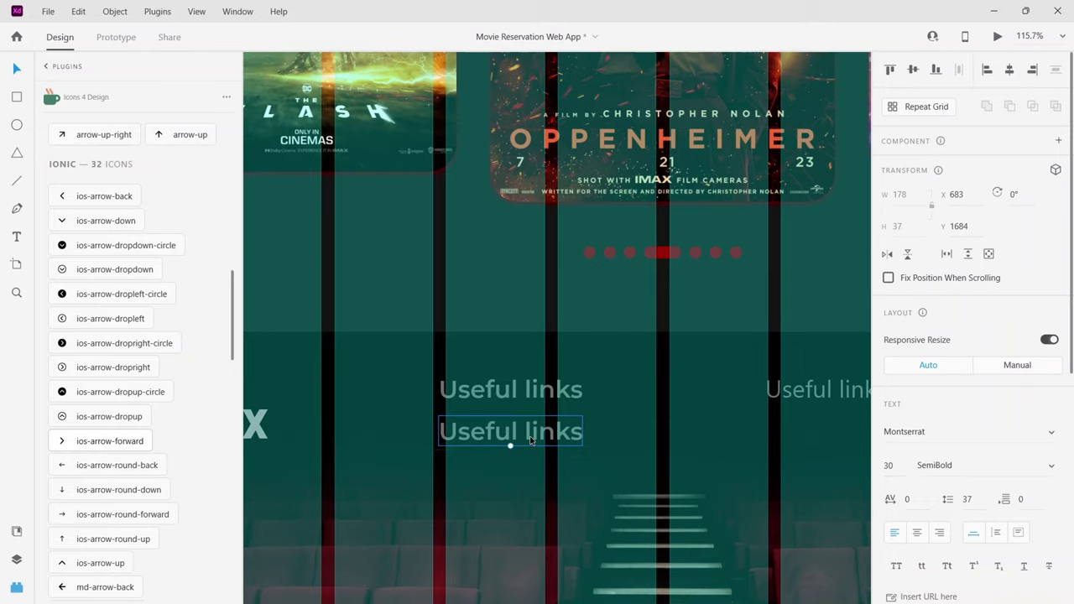
left_click(903, 470)
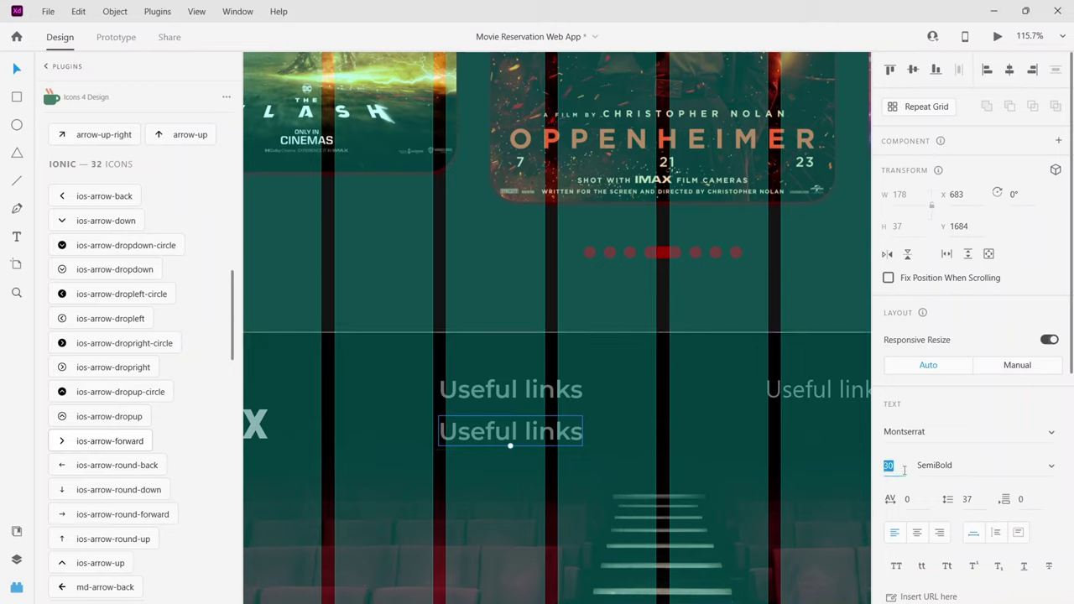
type("22")
key("Return")
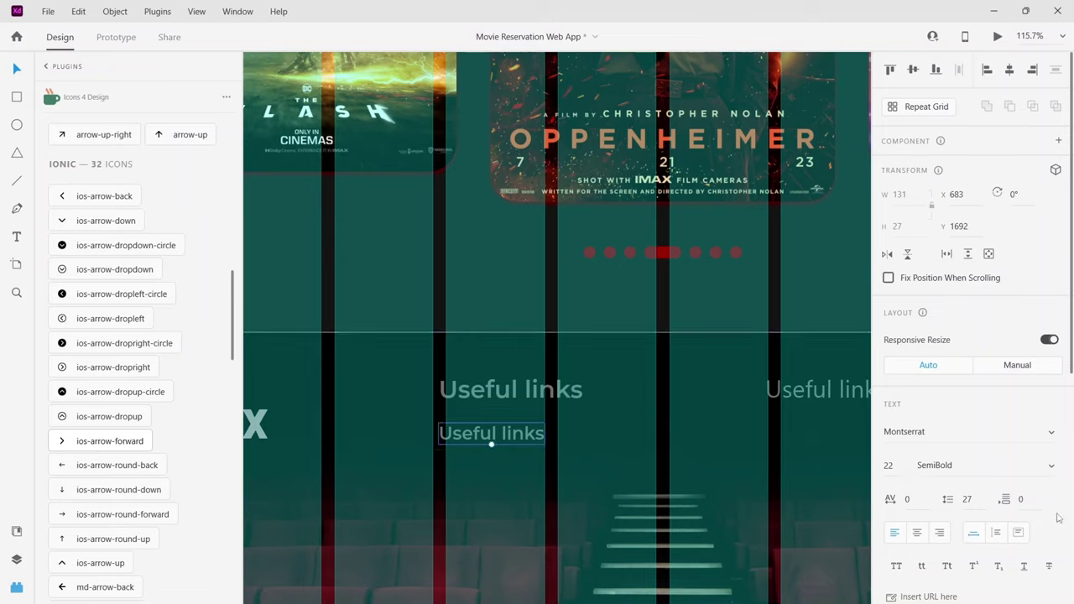
Set the smaller Useful links copy's weight to Medium and shift it right to X 733, ending flush with the heading above.
left_click(1054, 471)
left_click(973, 408)
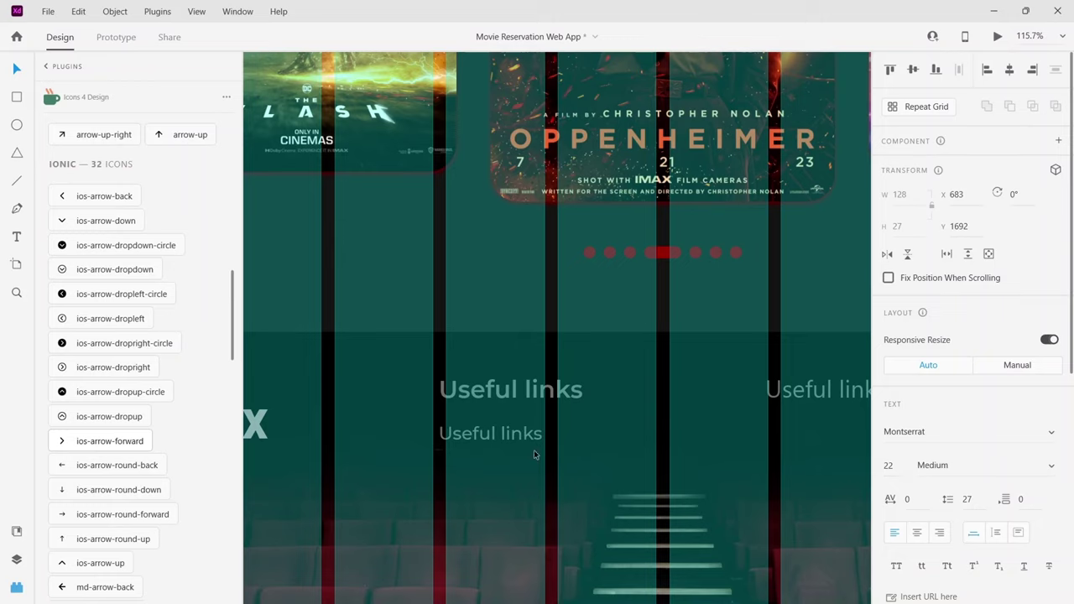
left_click_drag(508, 435, 546, 441)
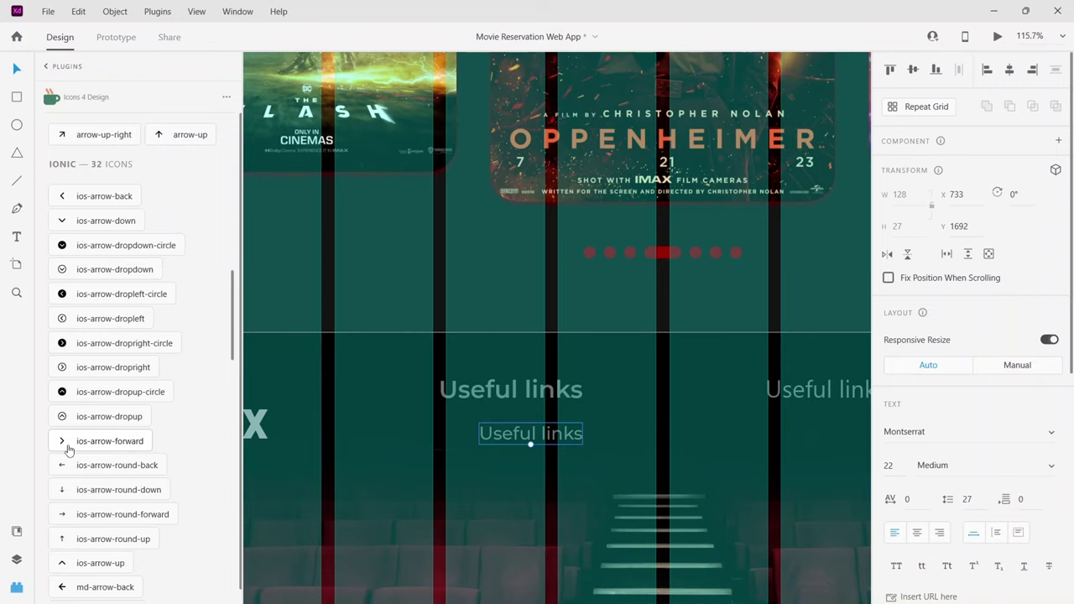
left_click(102, 443)
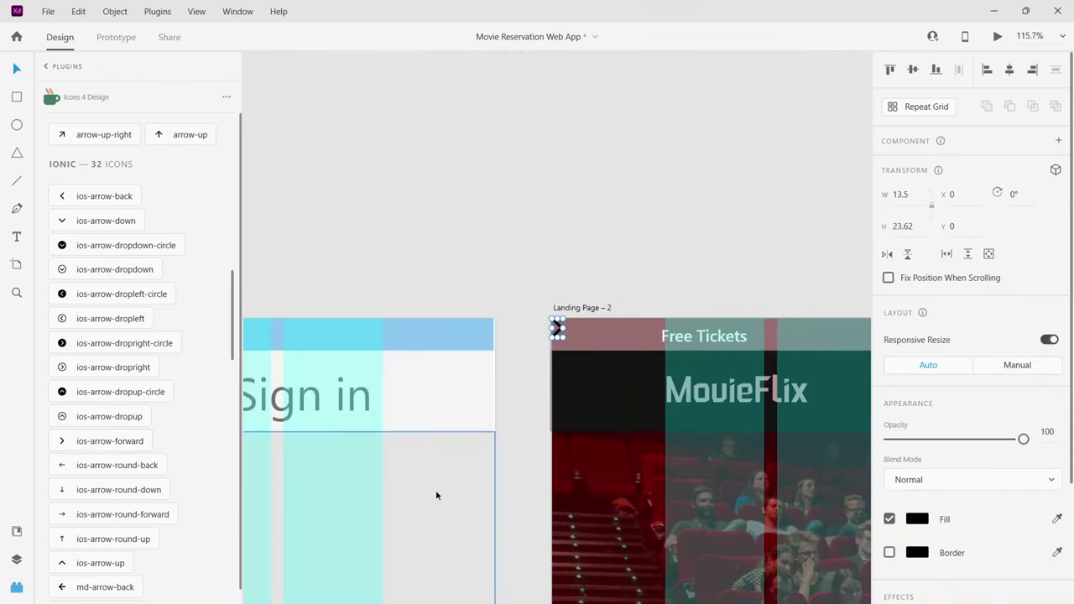
left_click(749, 493)
scroll(738, 492, "down", 10)
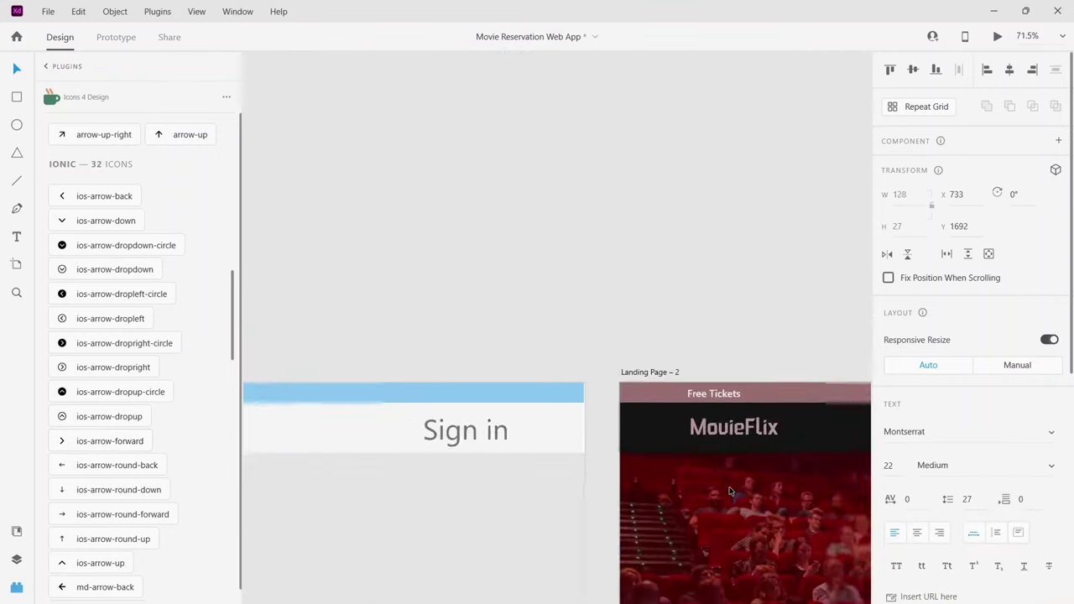
scroll(730, 492, "right", 5)
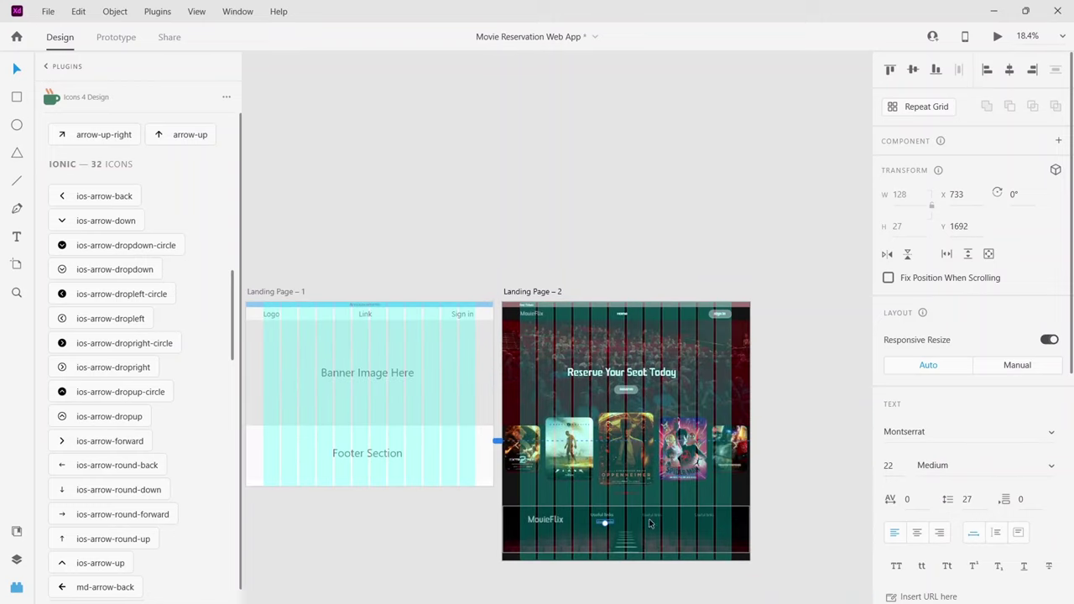
scroll(609, 526, "down", 1)
scroll(609, 526, "up", 5)
scroll(608, 523, "up", 8)
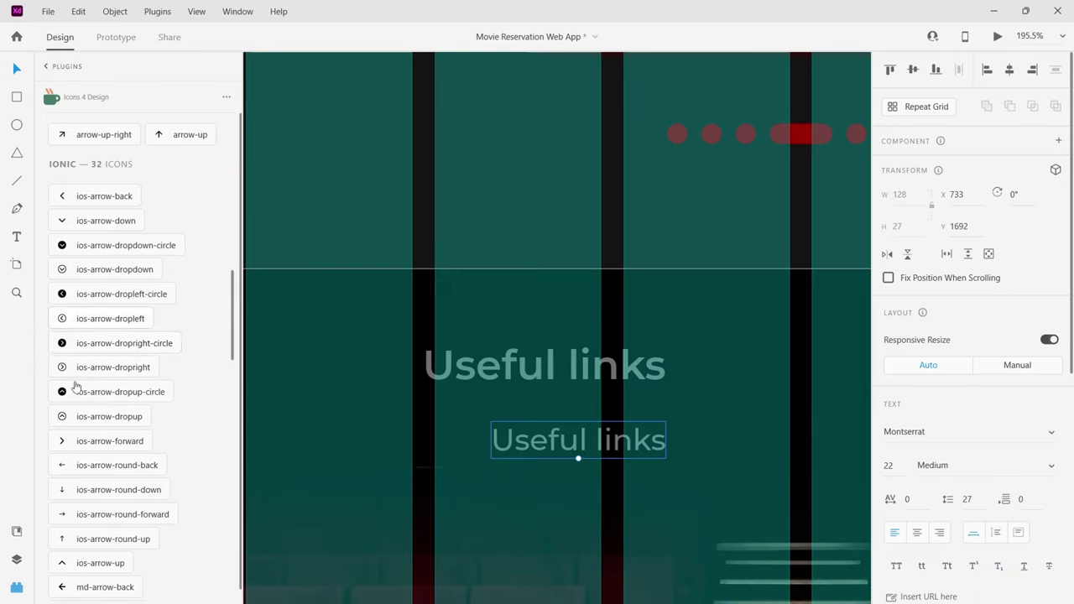
scroll(74, 384, "down", 3)
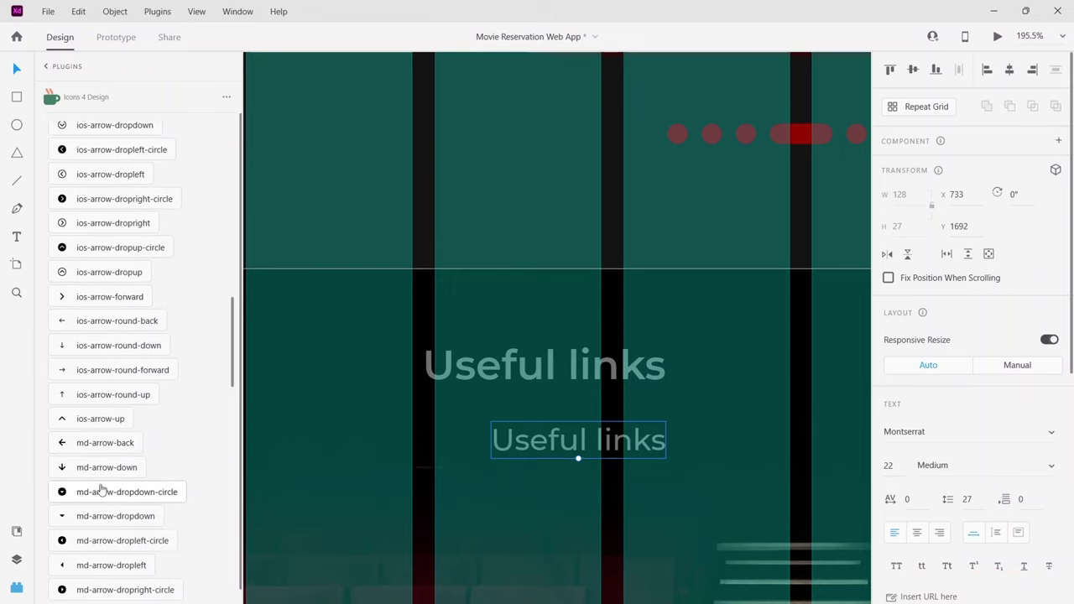
scroll(100, 487, "up", 2)
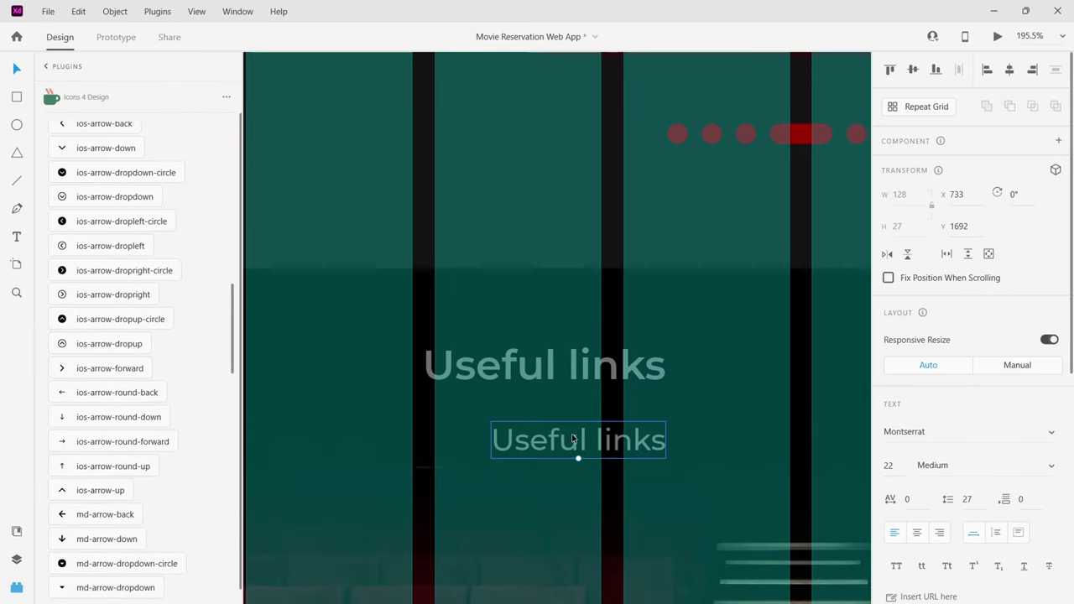
Draw a small rectangle about 36 by 24 just below and left of the smaller Useful links text.
left_click(560, 372)
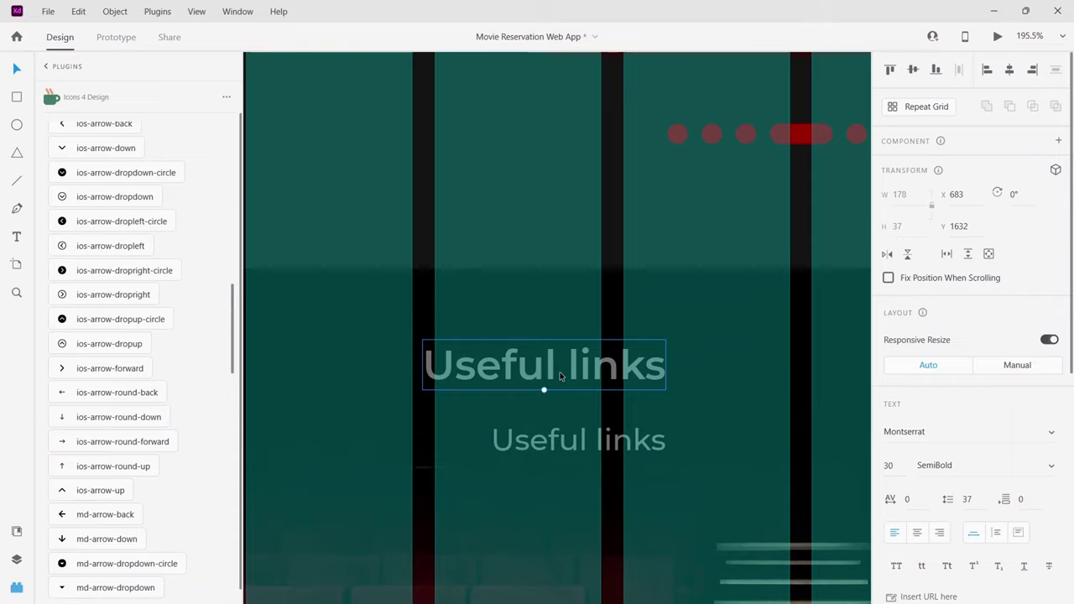
left_click(17, 99)
left_click_drag(411, 468, 463, 501)
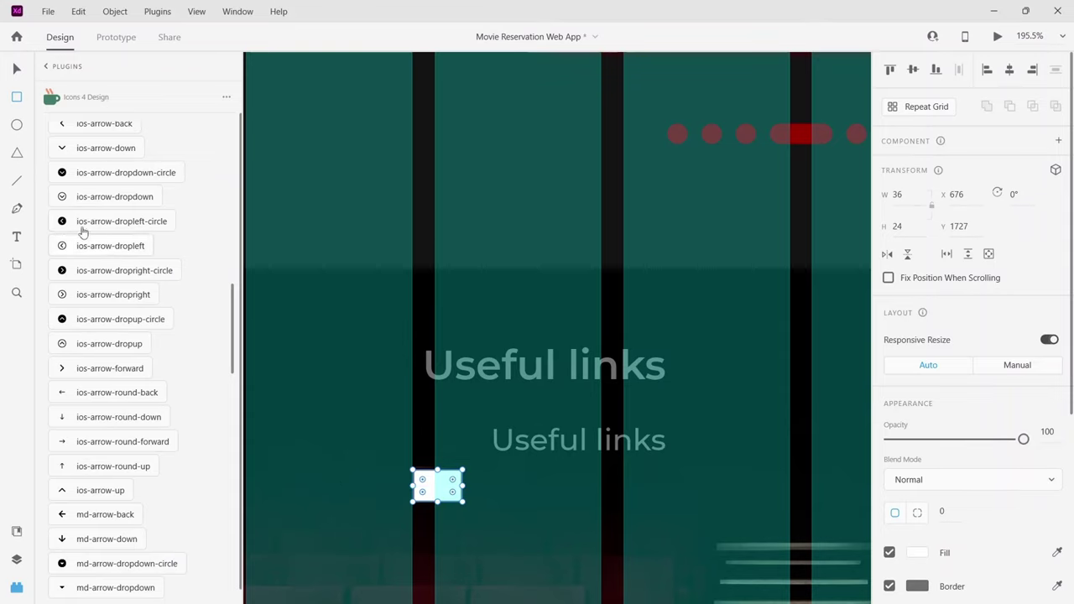
Insert the ios-arrow-forward icon beside the small rectangle and fill it with the light grey #F2F2F2.
left_click(101, 368)
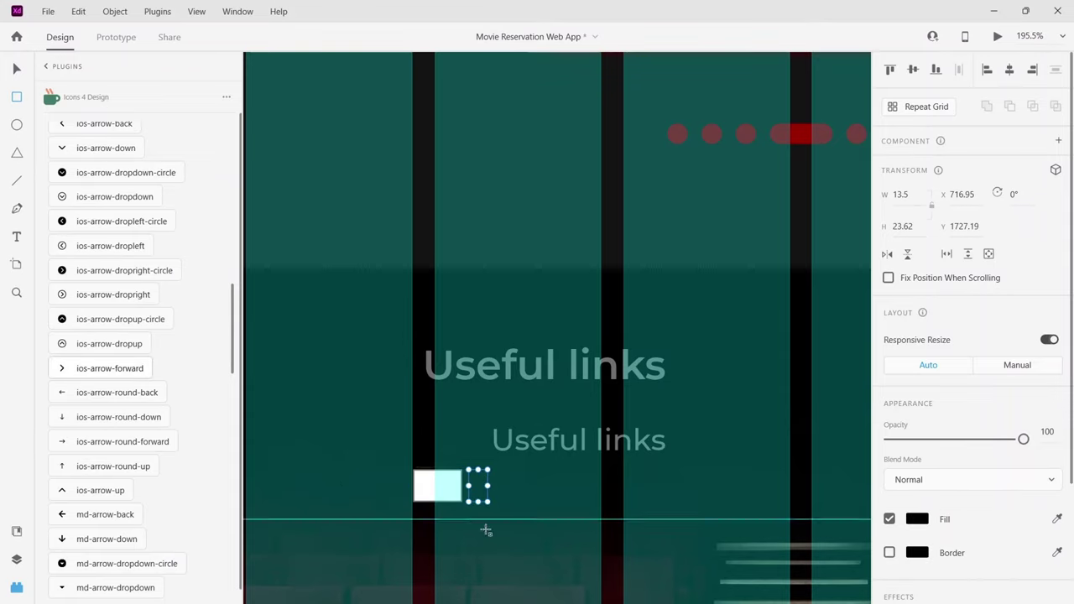
left_click(917, 520)
left_click(767, 580)
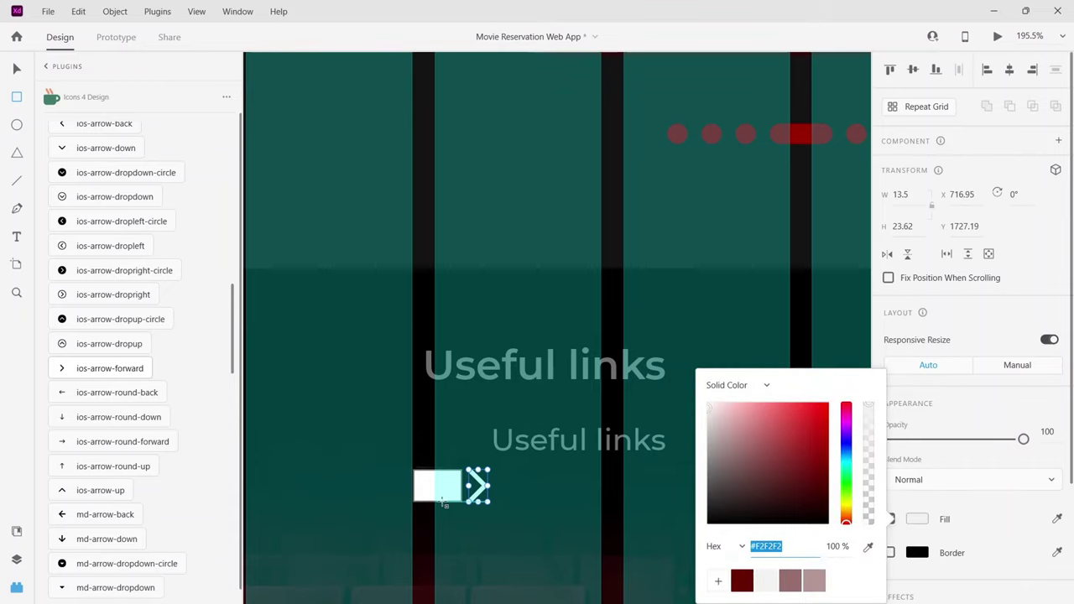
left_click(13, 72)
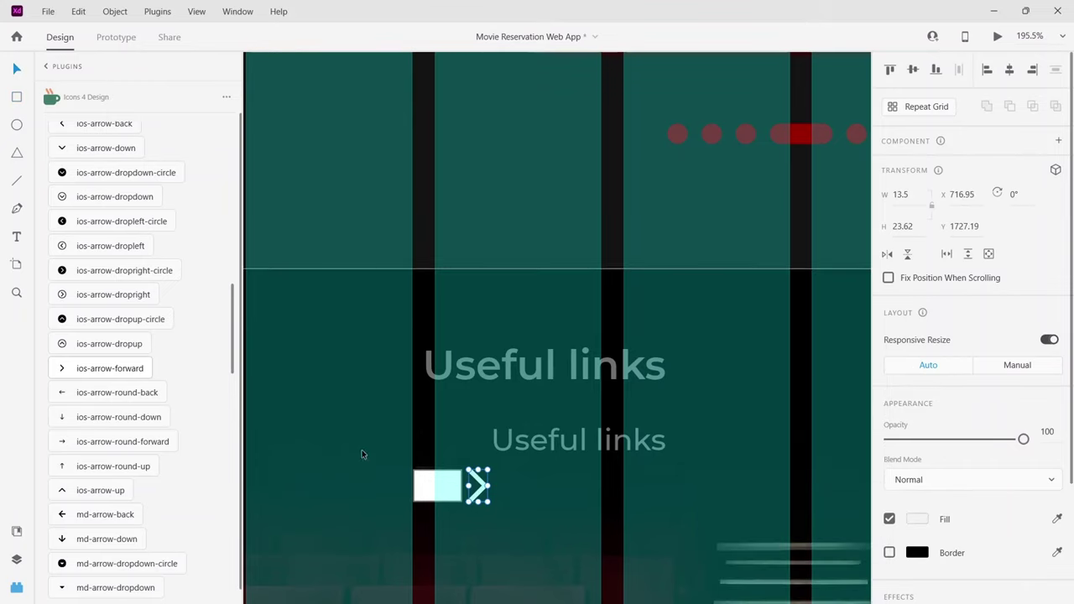
Delete the small rectangle and move the arrow icon directly in front of the smaller Useful links text.
left_click(426, 494)
key("Delete")
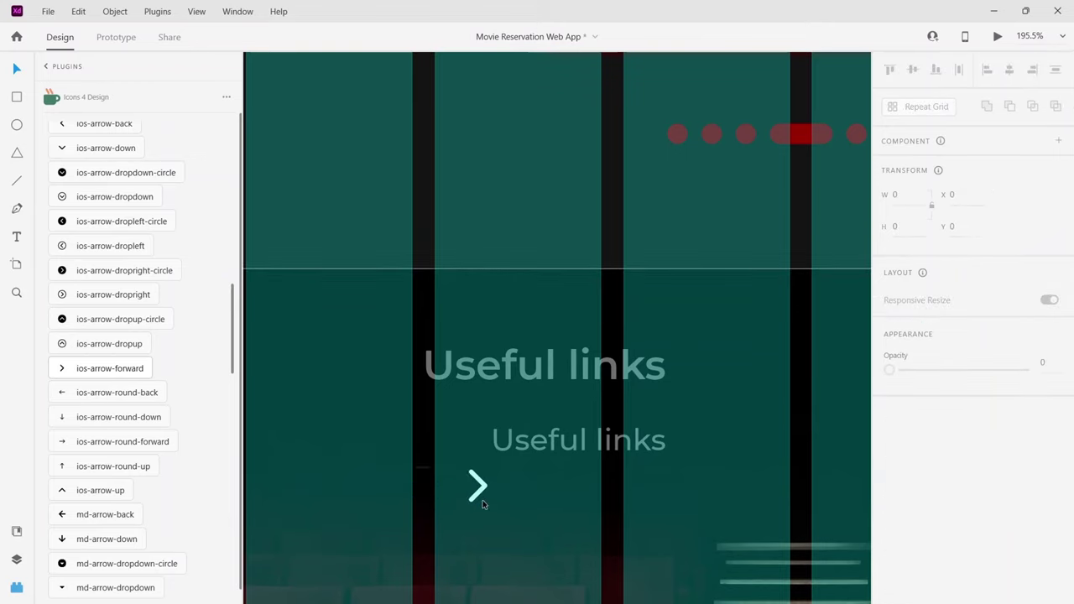
left_click_drag(476, 496, 473, 454)
key("alt")
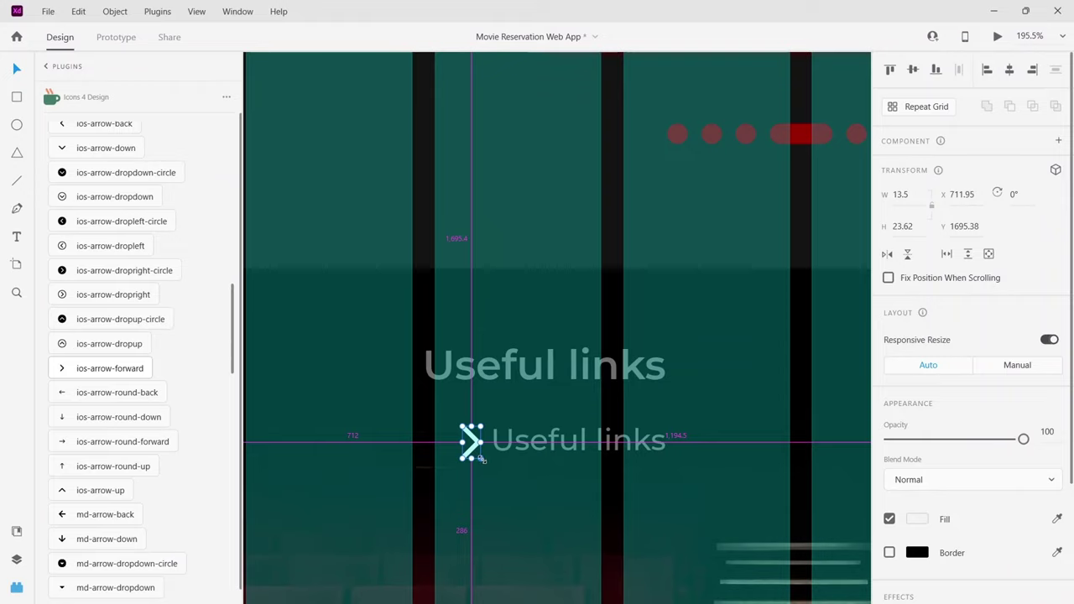
Scale the arrow icon down proportionally to about 9 by 16 and save the document.
left_click_drag(481, 459, 478, 455)
left_click_drag(533, 478, 534, 479)
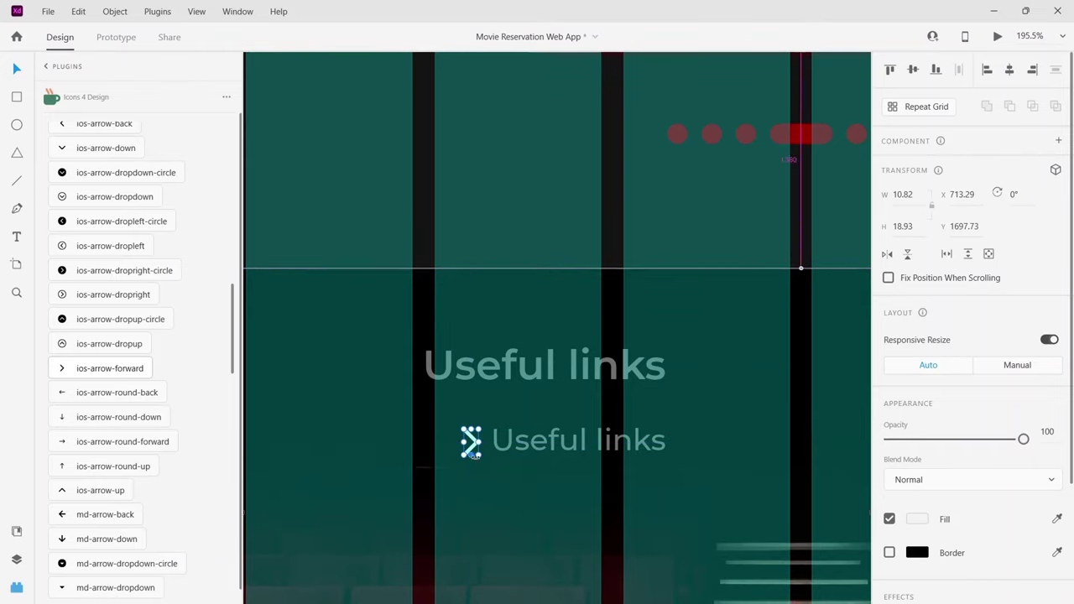
left_click_drag(479, 456, 479, 456)
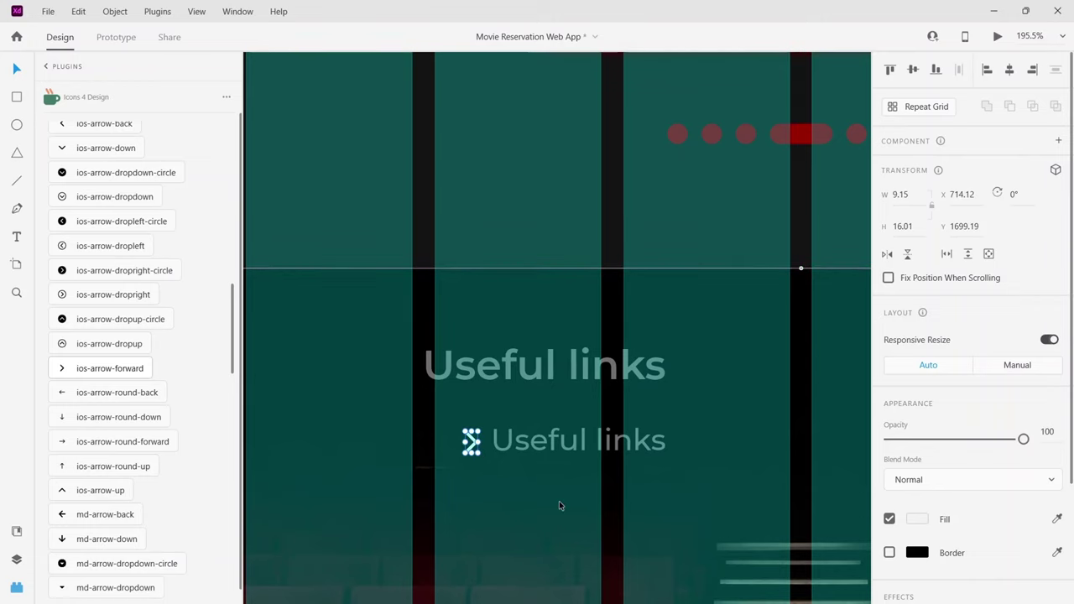
key("alt+Tab")
key("alt+Tab")
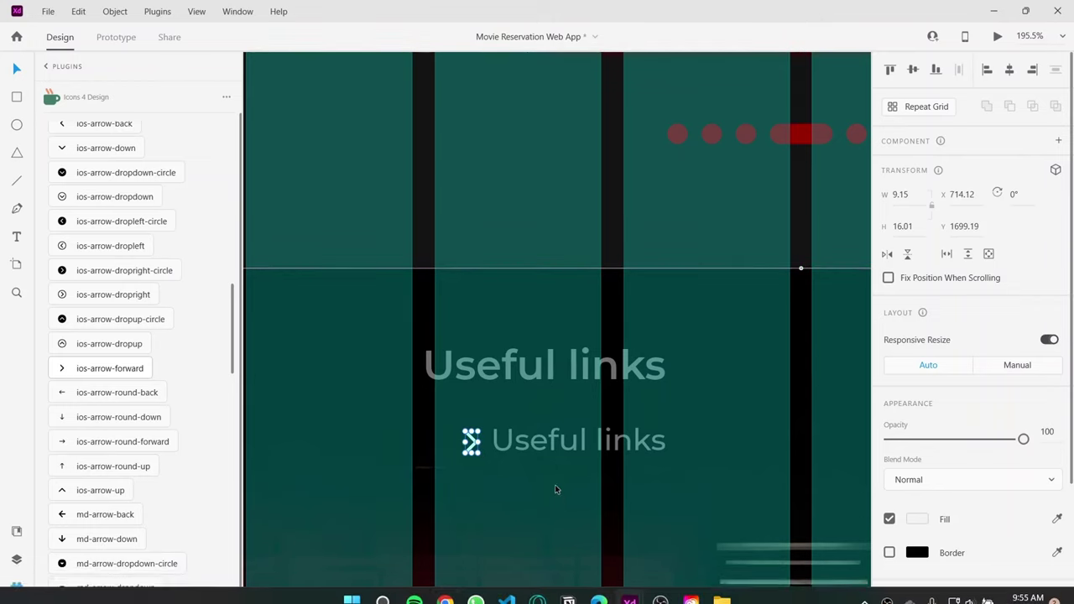
key("ctrl+s")
Turn off the layout grid on the movie reservation artboard.
scroll(552, 483, "down", 5)
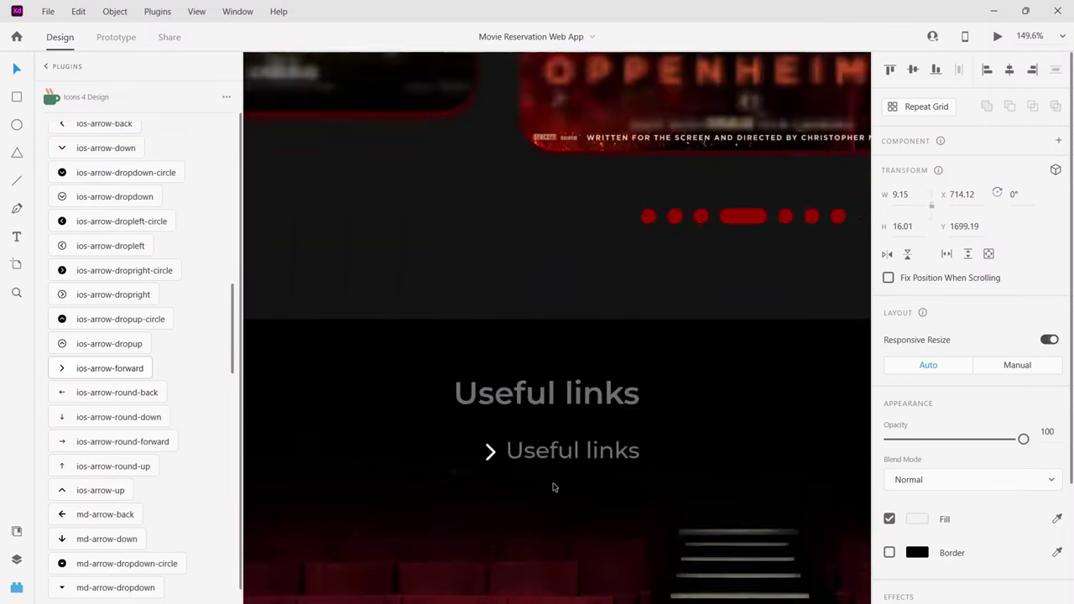
scroll(987, 516, "down", 1)
scroll(988, 516, "down", 2)
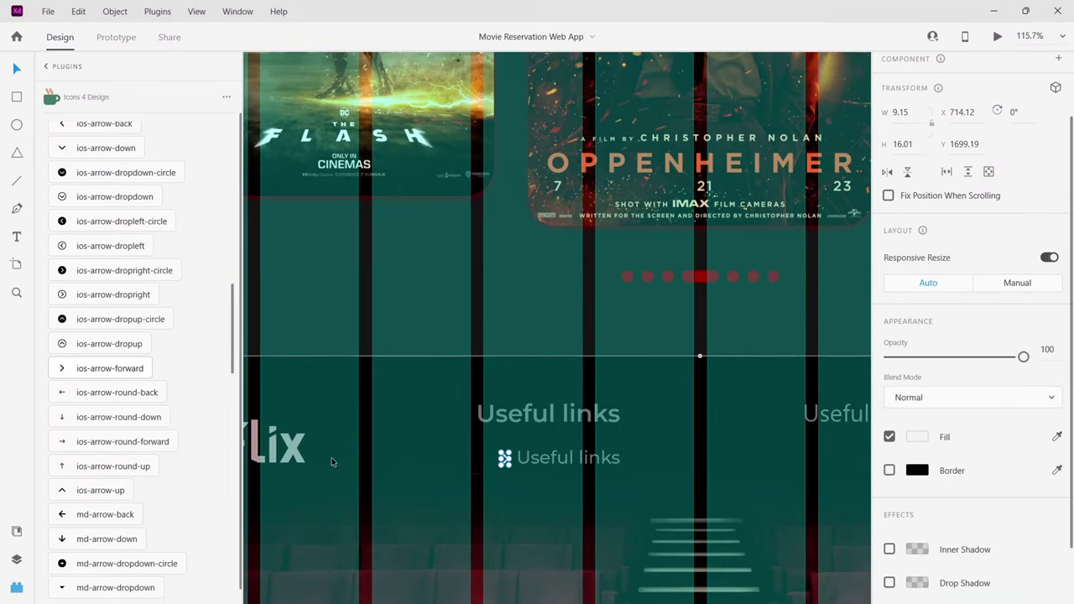
key("Escape")
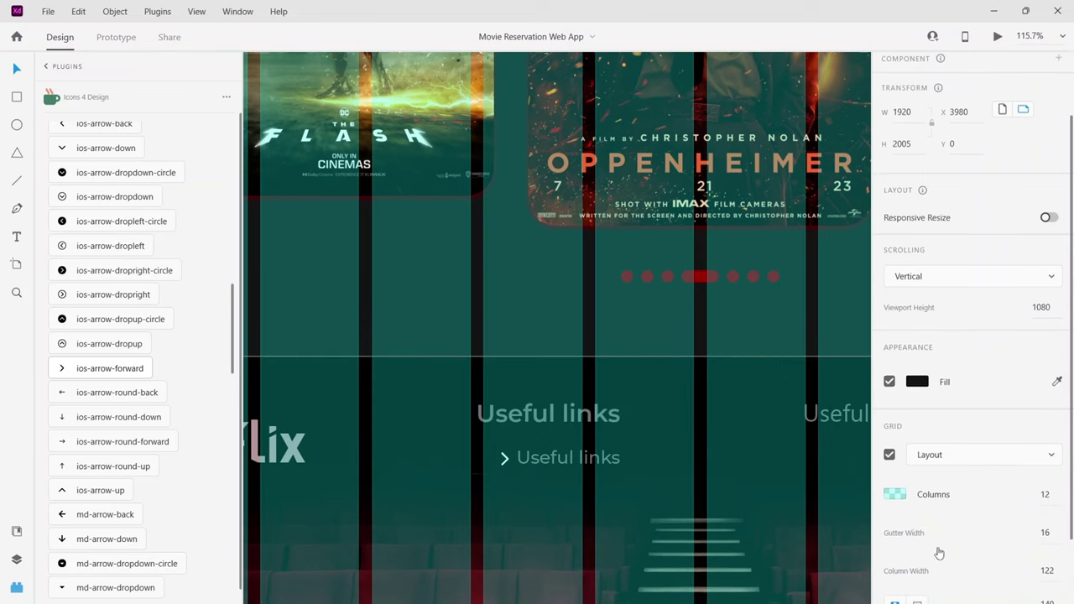
left_click(889, 456)
left_click(534, 503)
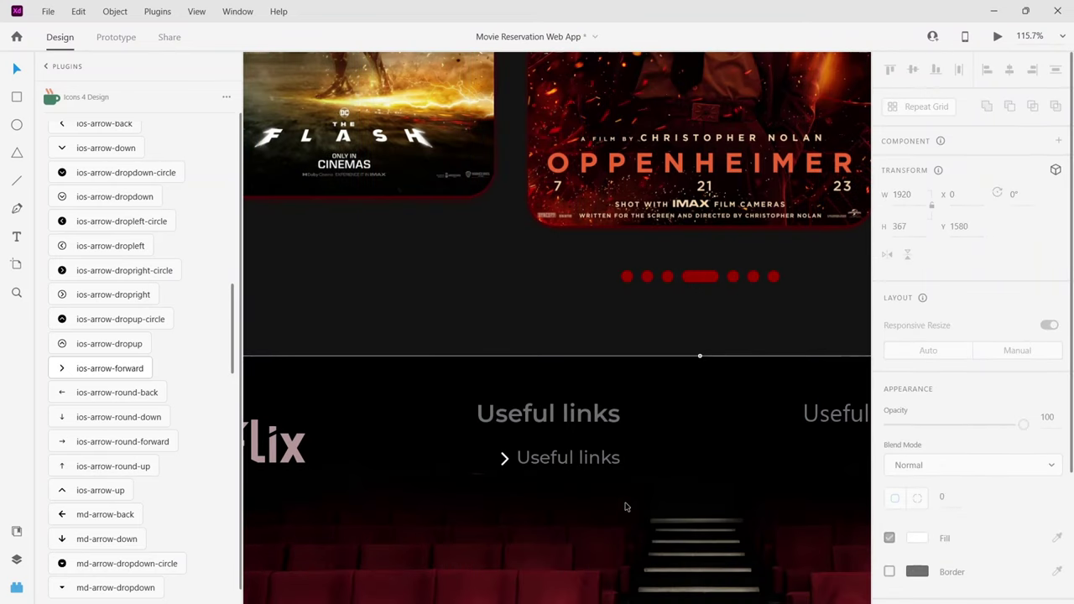
Fill the arrow icon and the smaller Useful links text together with the light grey #F2F2F2.
left_click_drag(617, 494, 499, 440)
scroll(889, 510, "down", 2)
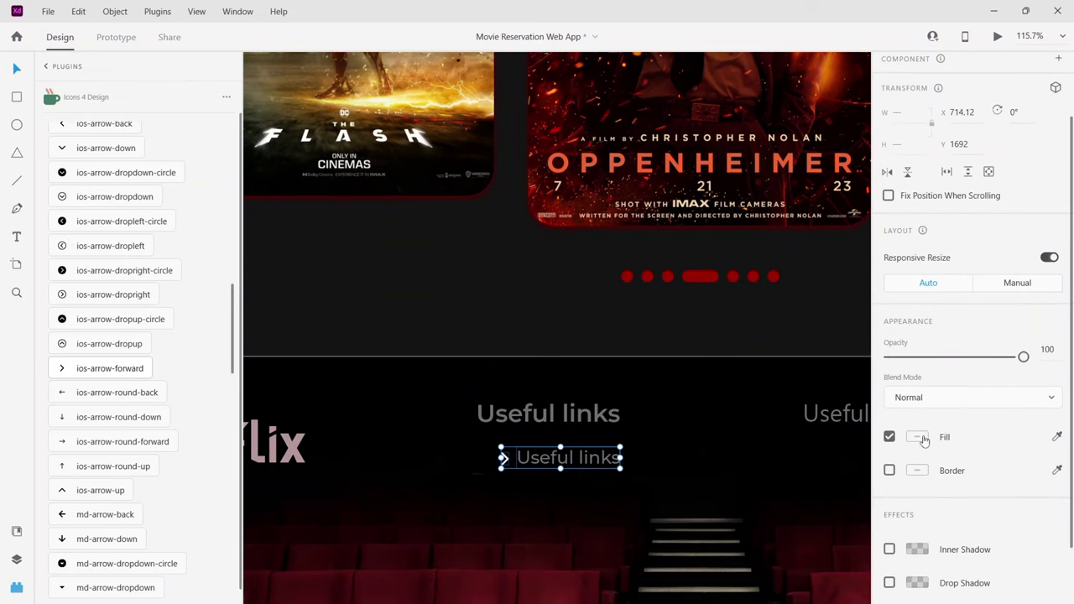
left_click(917, 436)
left_click(765, 537)
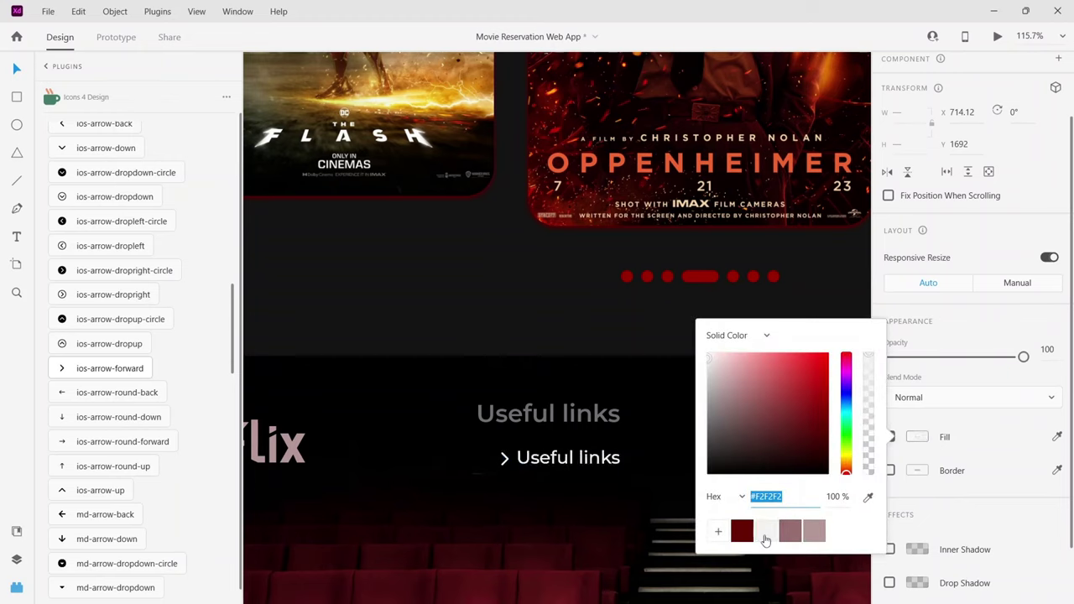
left_click(505, 522)
double_click(577, 414)
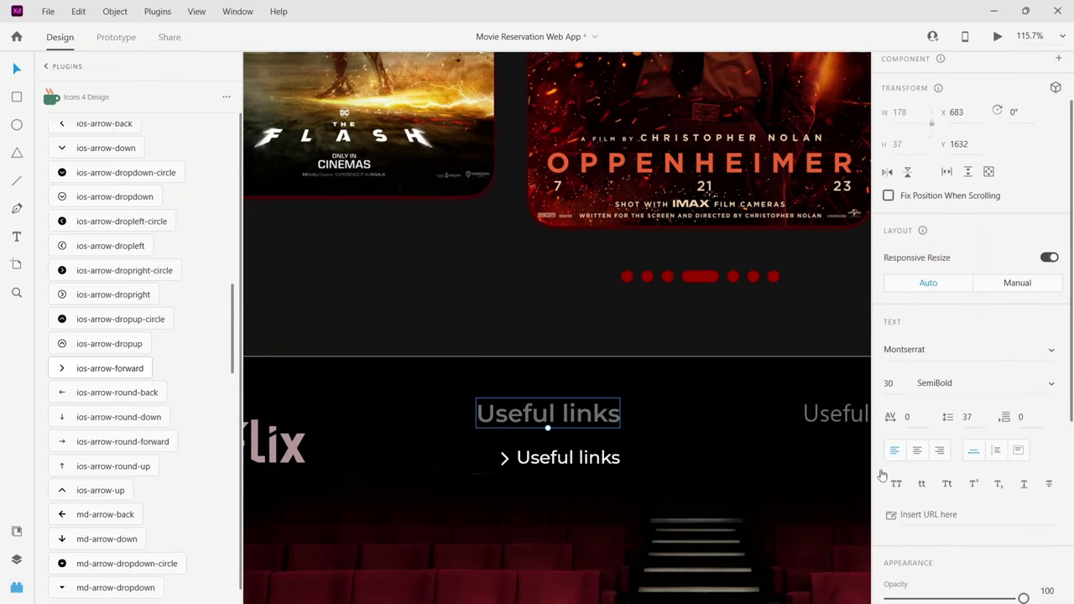
key("Escape")
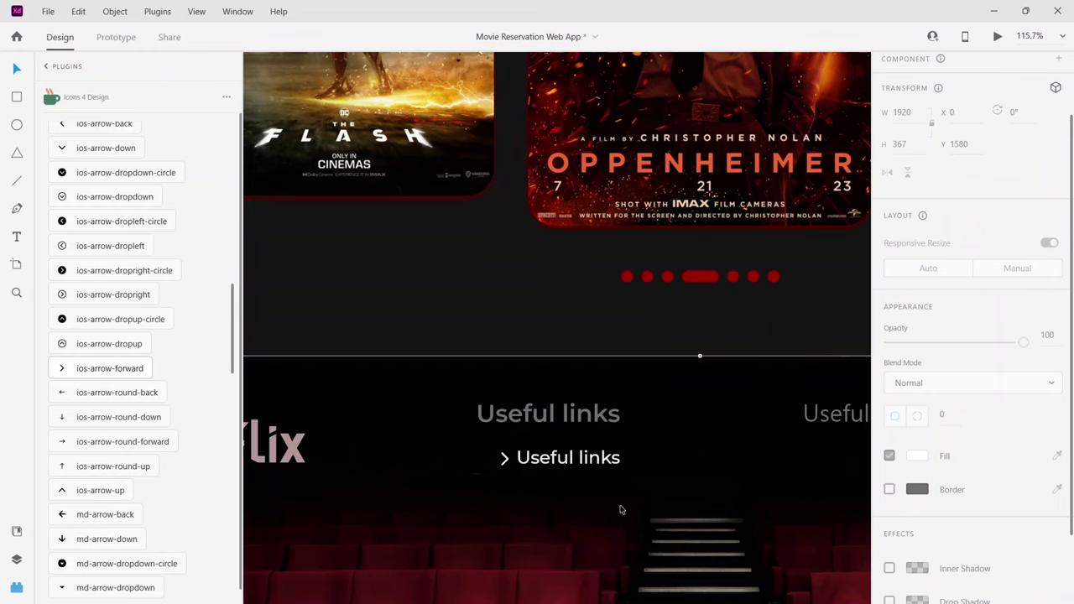
Place three copies of the arrow and its Useful links text below the original, spaced evenly about 46 apart.
left_click_drag(621, 509, 543, 574)
scroll(701, 537, "down", 2)
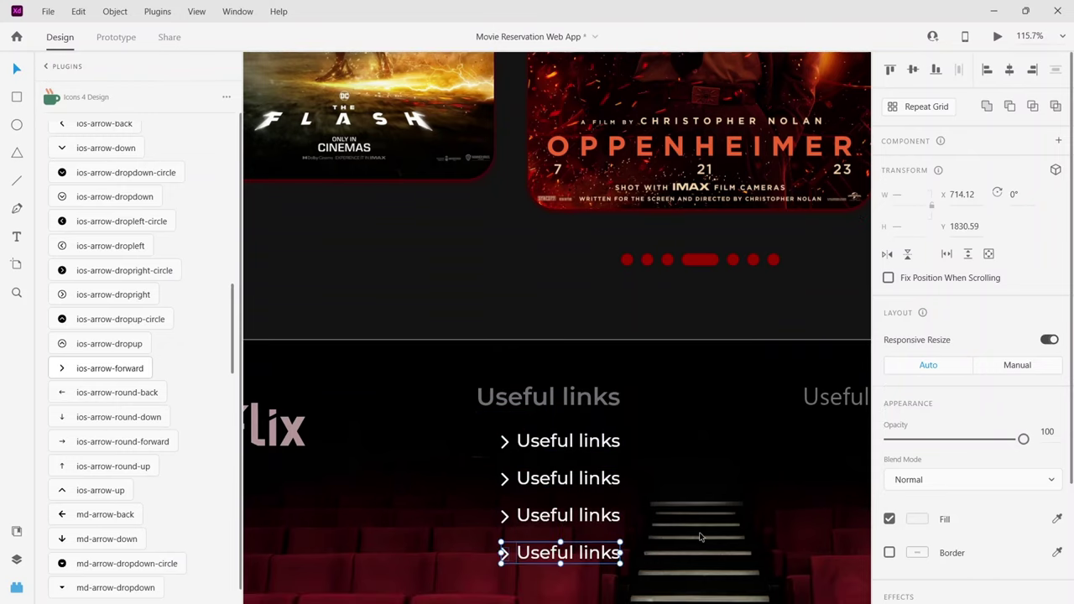
scroll(701, 536, "down", 2)
left_click(639, 527)
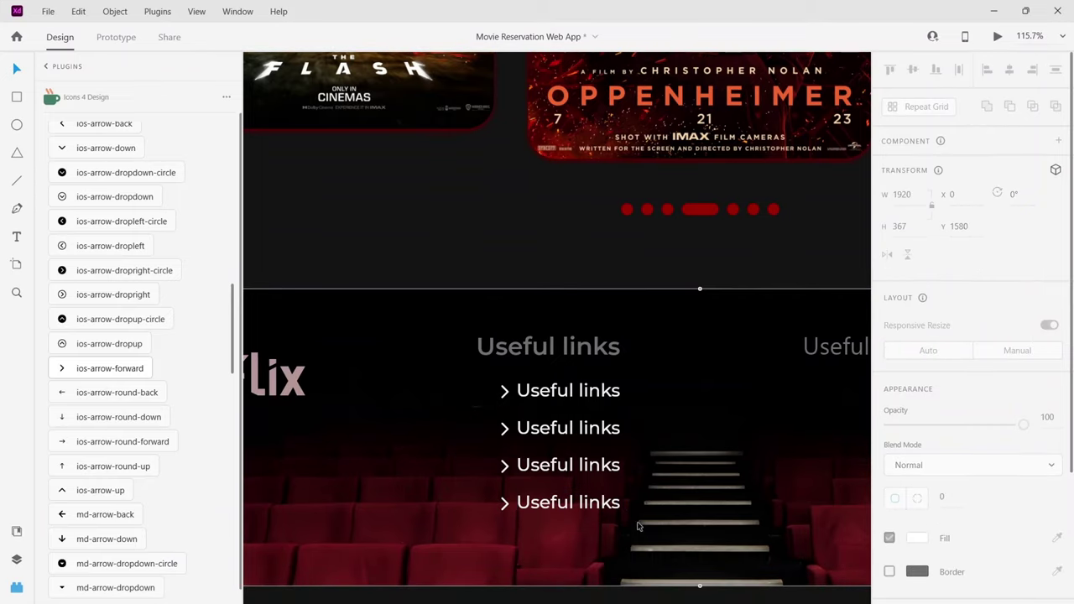
Change the text of the first two link items to Home and About.
double_click(563, 396)
triple_click(569, 391)
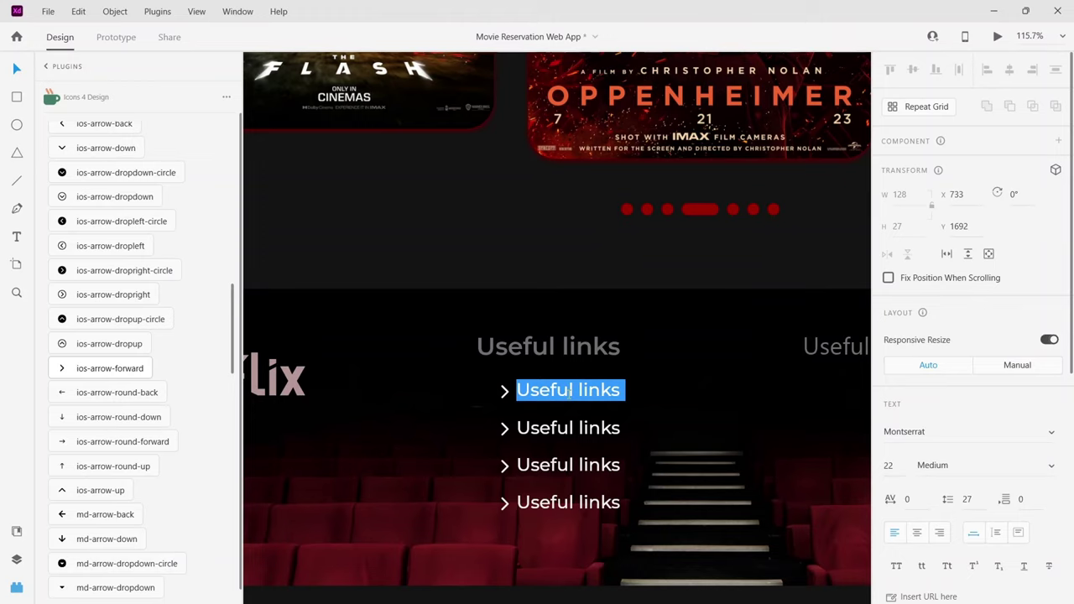
type("Home")
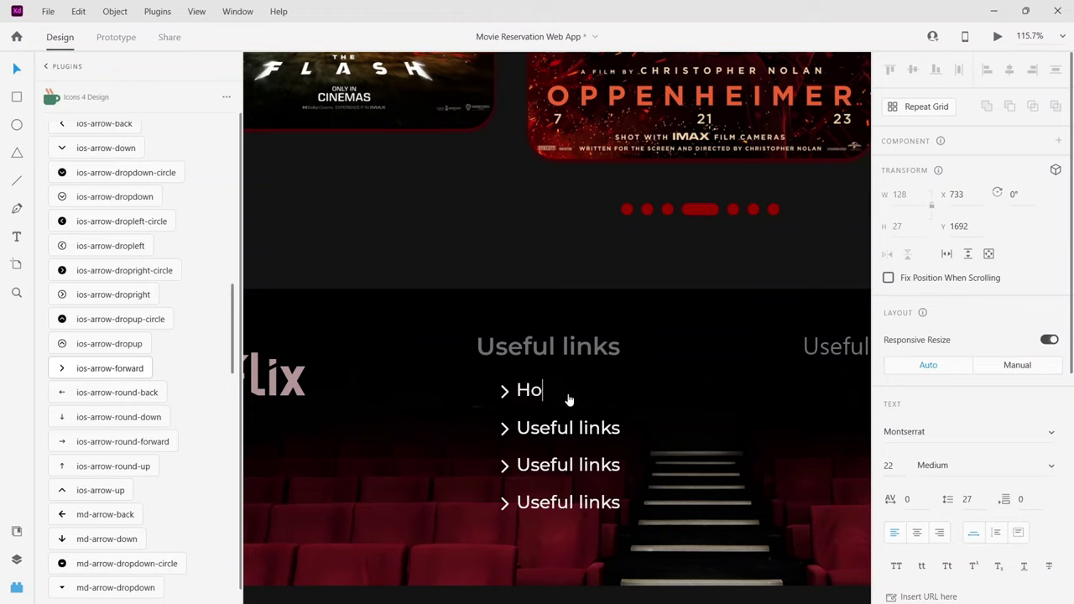
left_click(581, 428)
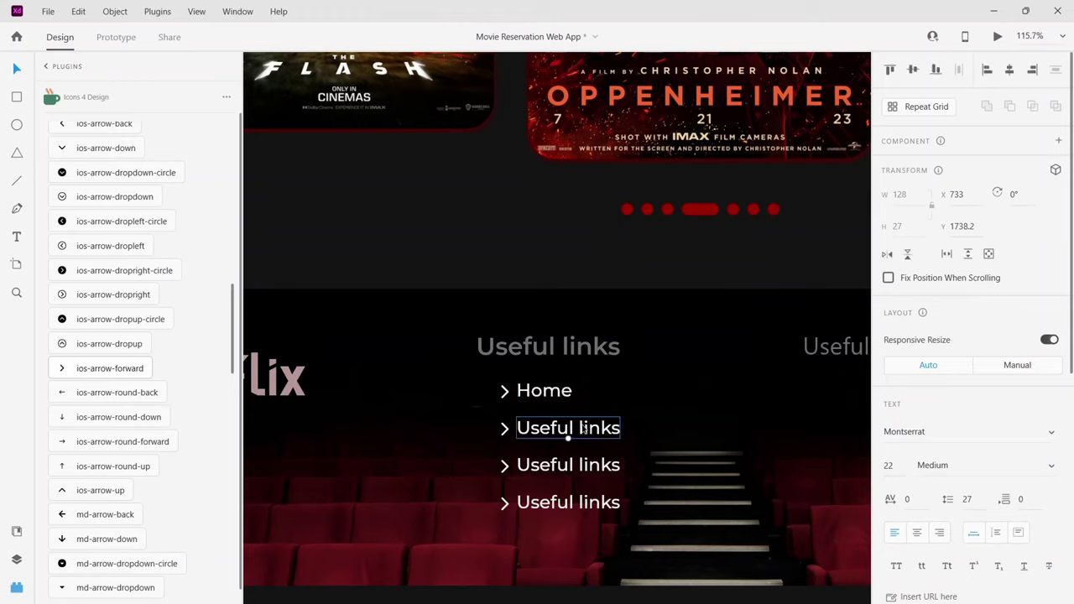
triple_click(583, 428)
type("A")
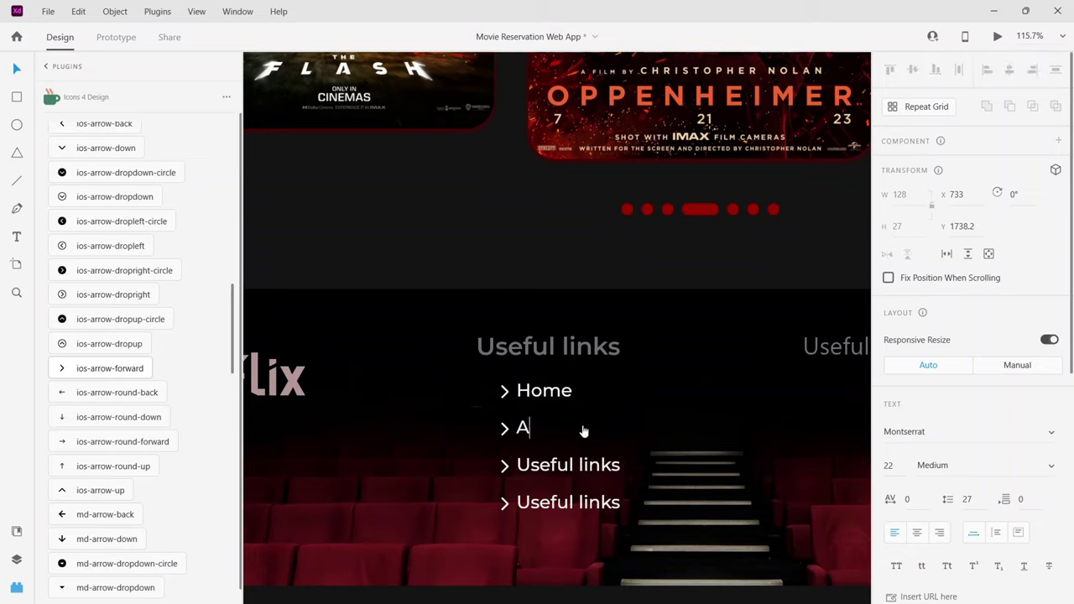
type("bout")
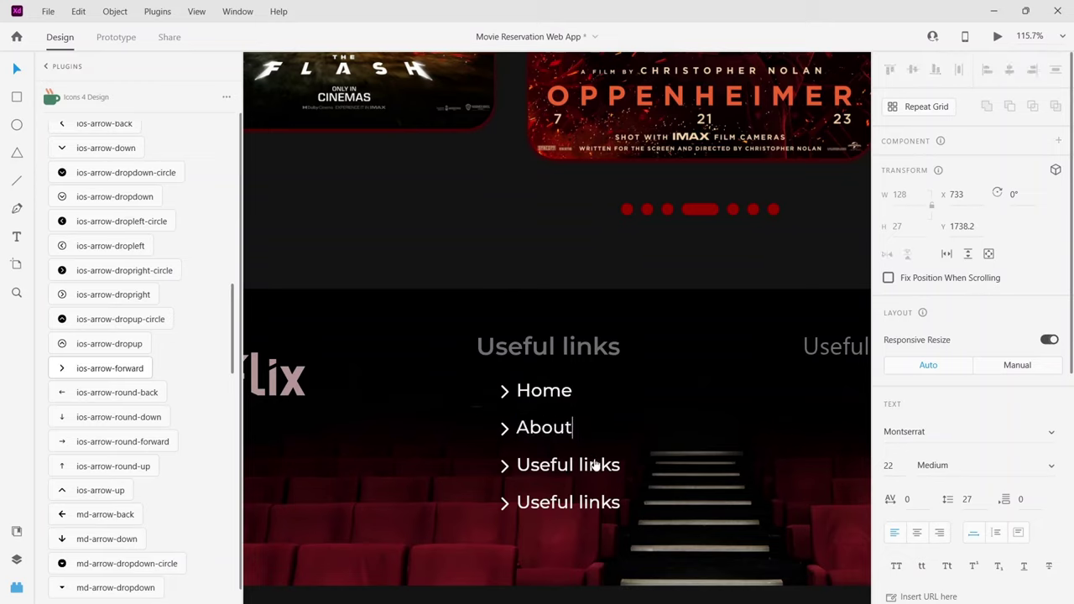
Change the text of the third and fourth link items to Contact and My Reservations.
left_click(594, 464)
triple_click(594, 464)
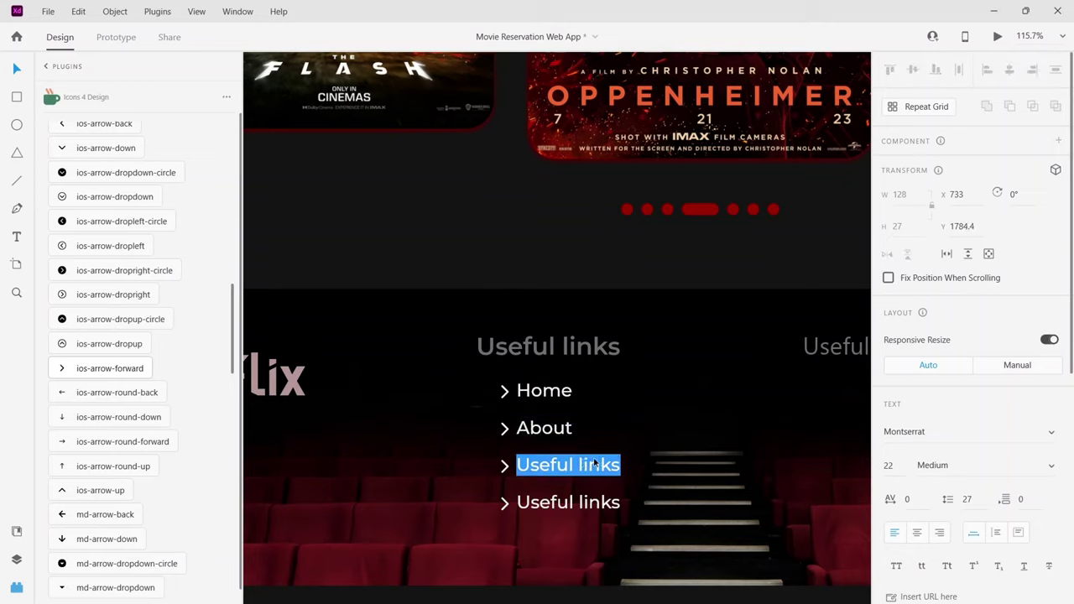
type("Contact")
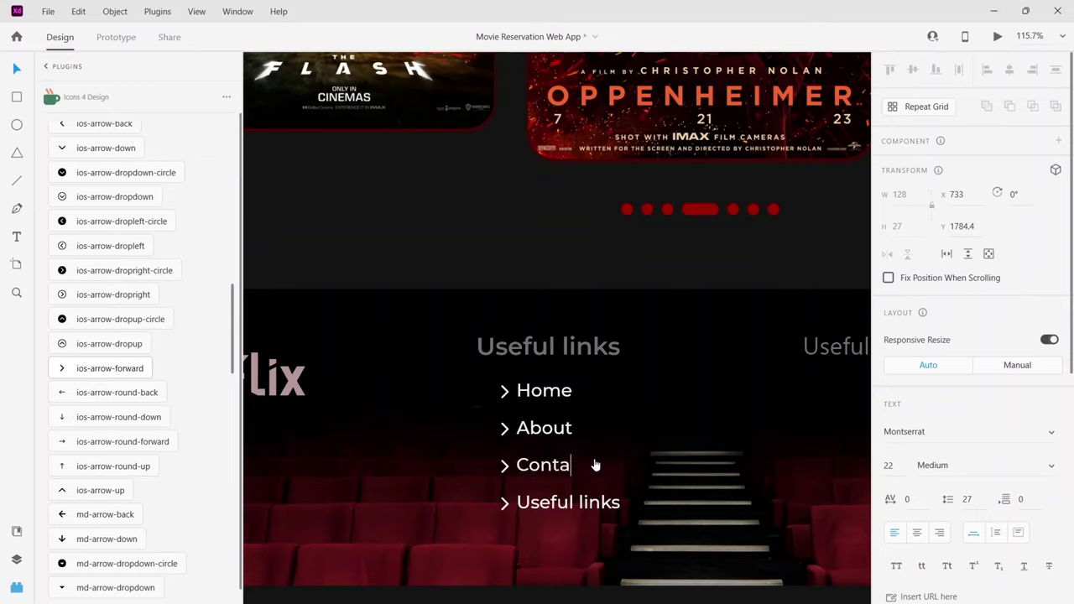
triple_click(592, 501)
type("R")
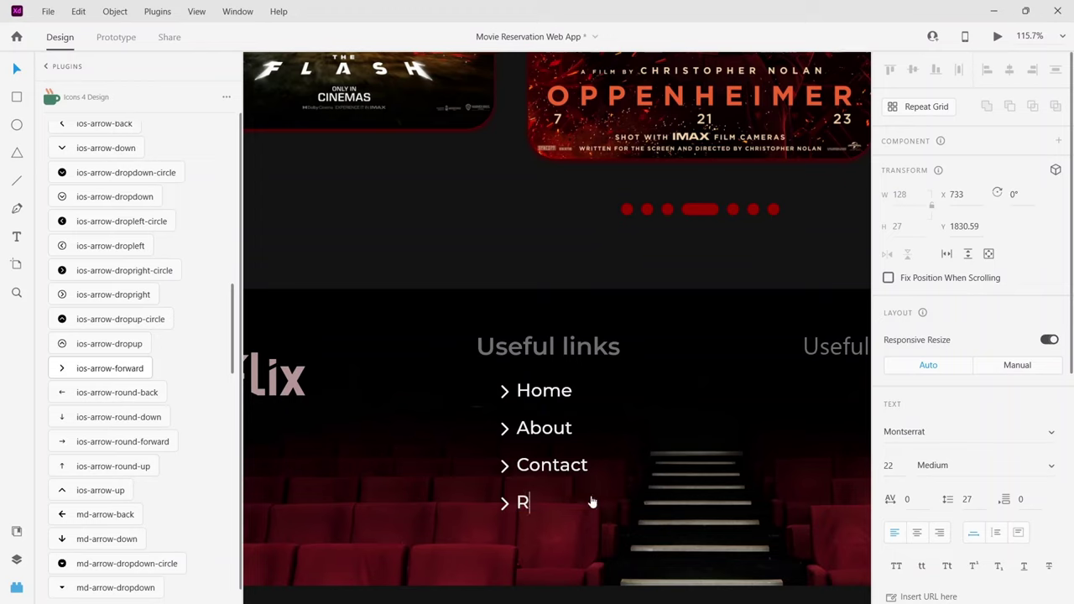
type("es")
key("BackSpace")
key("BackSpace")
key("BackSpace")
type("My Reservations")
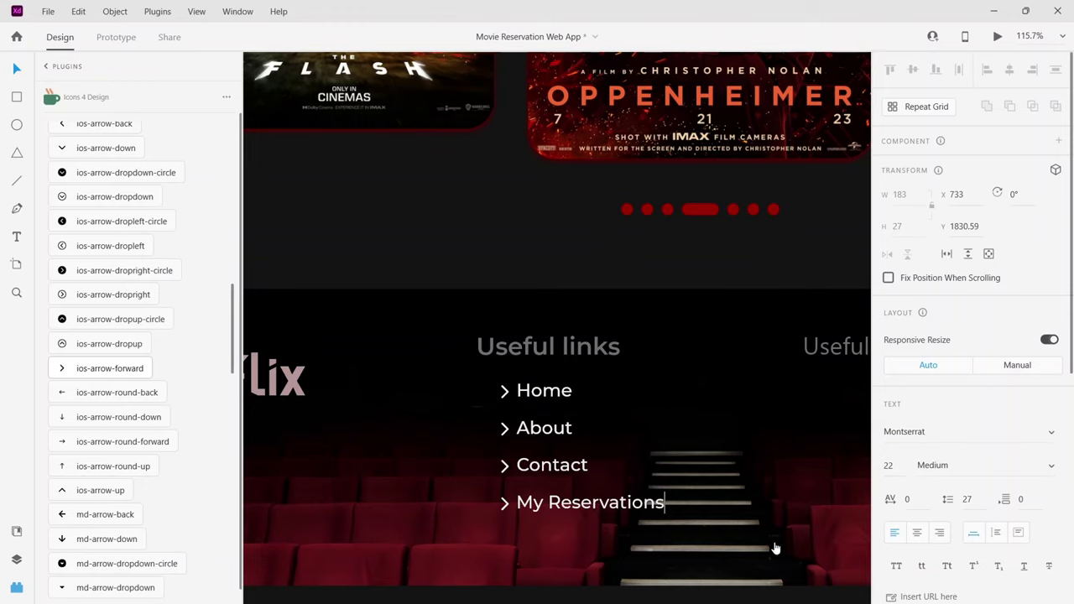
left_click(686, 537)
Change the text of the second column's Segoe UI heading to Other.
scroll(685, 535, "down", 3)
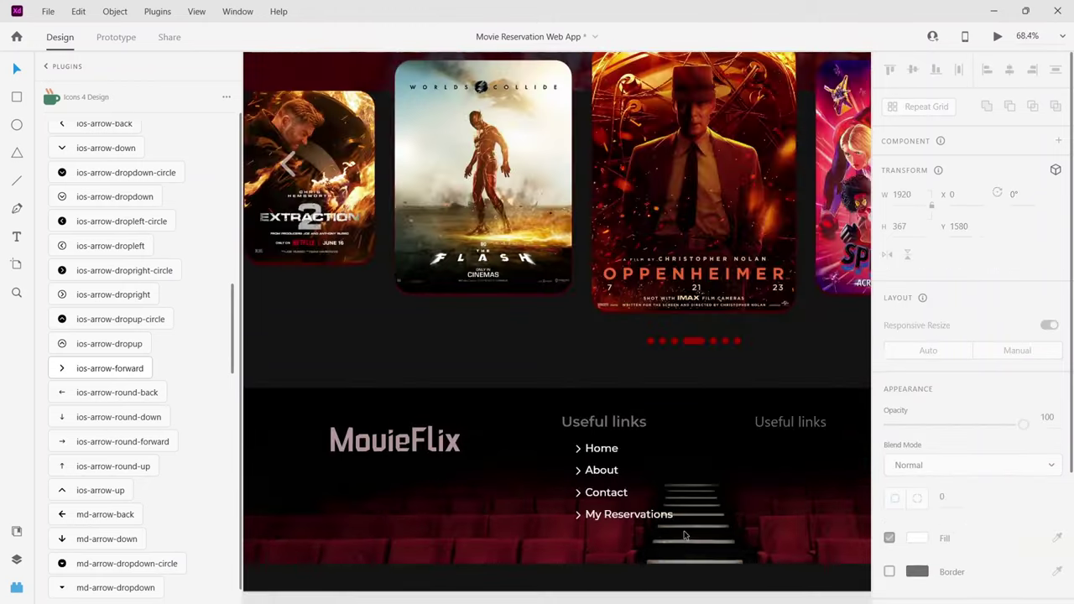
scroll(641, 473, "right", 5)
scroll(642, 472, "right", 1)
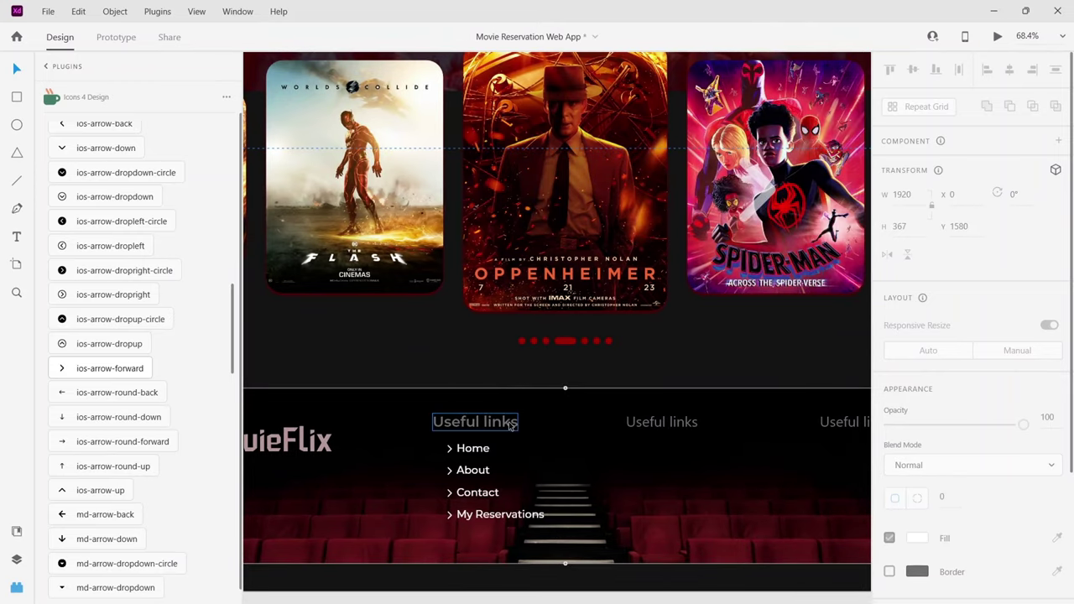
left_click(663, 423)
scroll(668, 426, "right", 2)
scroll(669, 426, "right", 2)
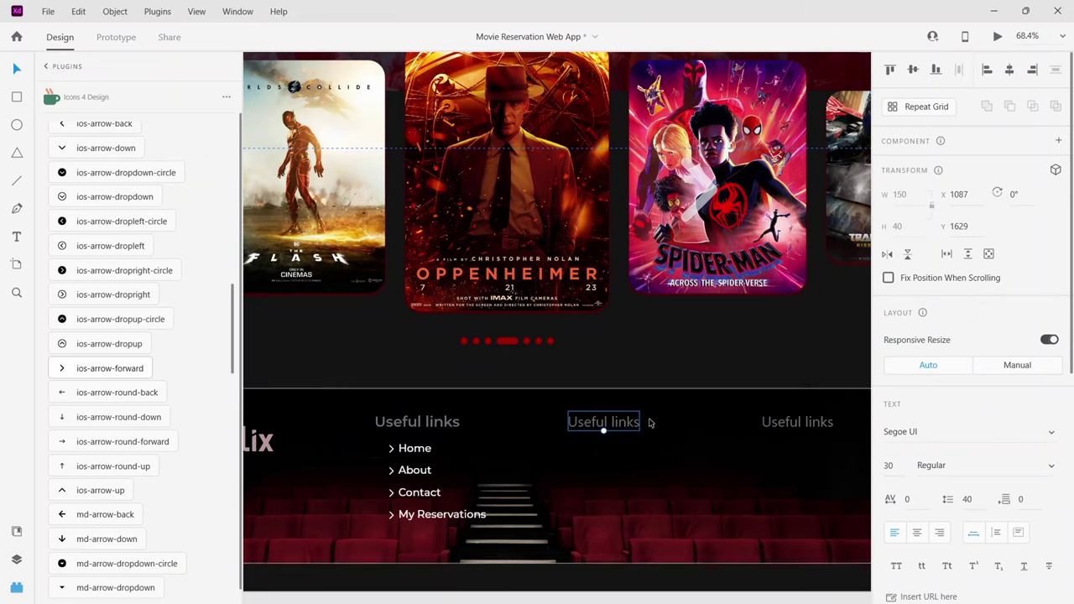
key("Return")
type("Other")
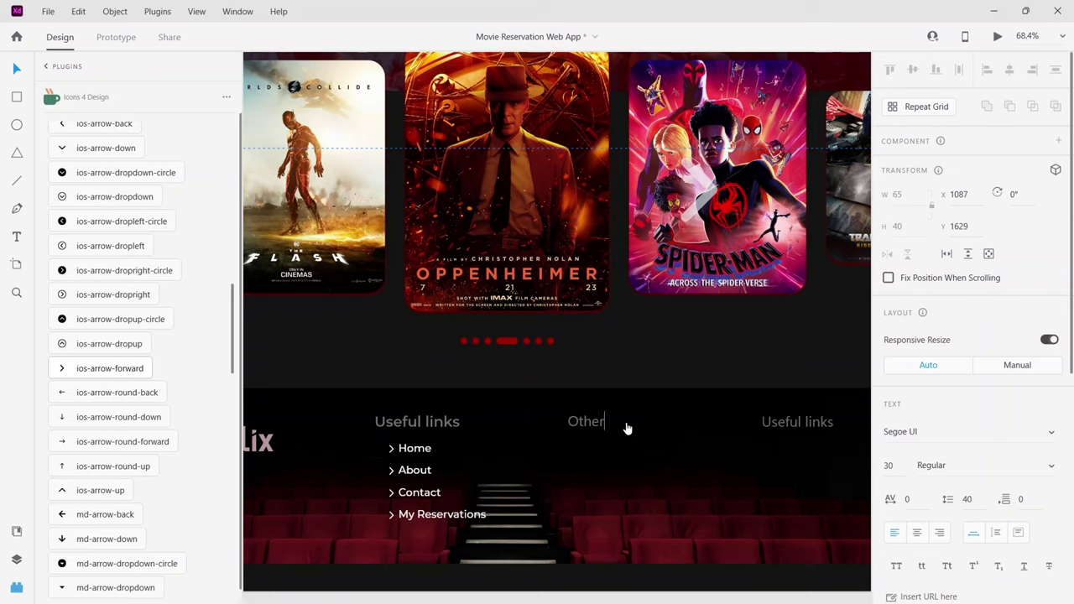
key("Escape")
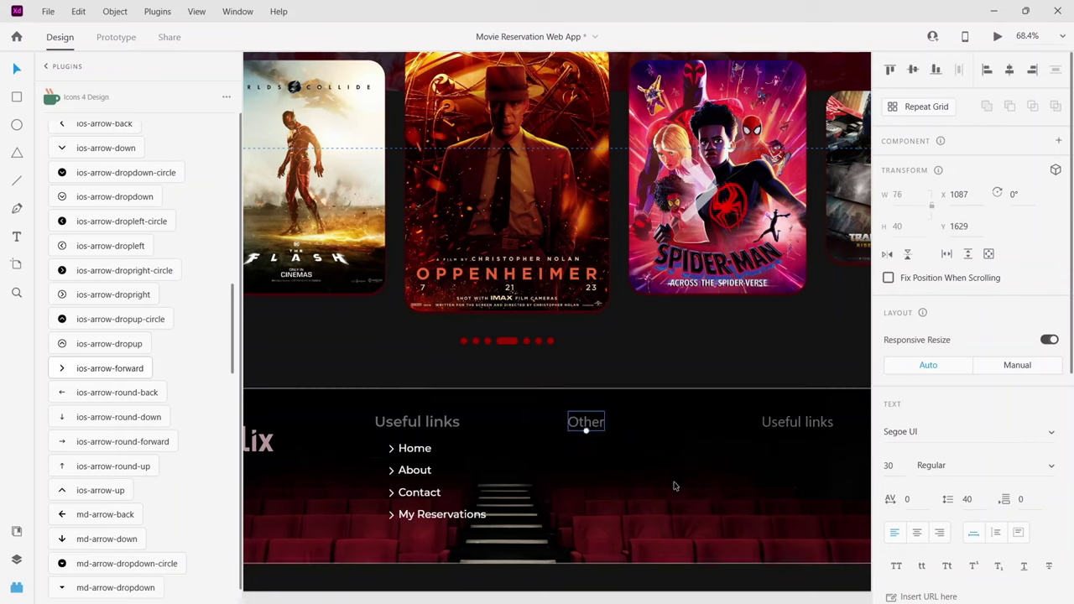
key("ctrl+z")
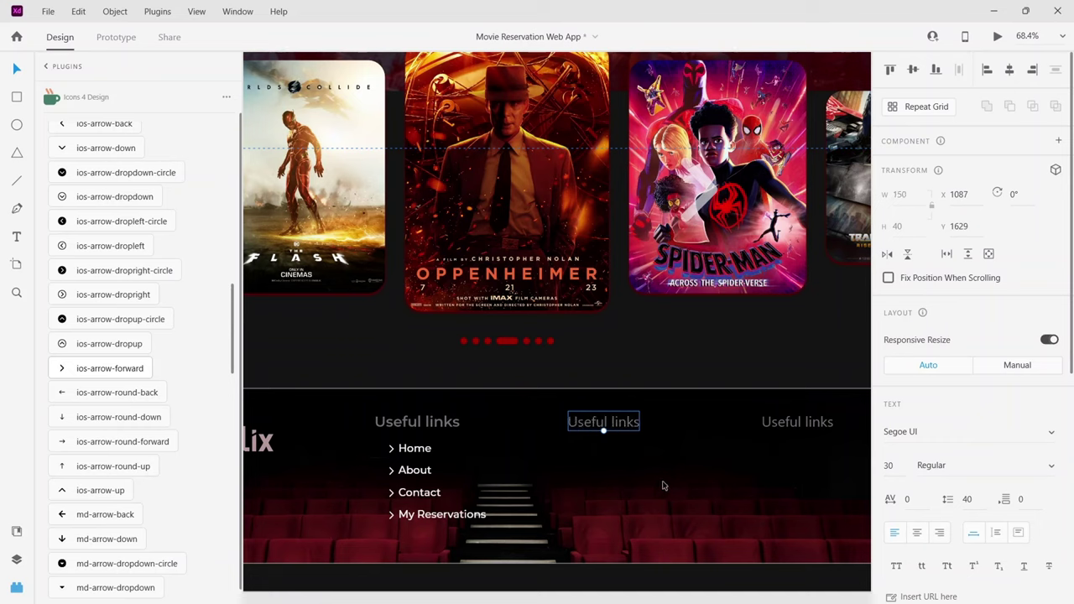
key("ctrl+shift+z")
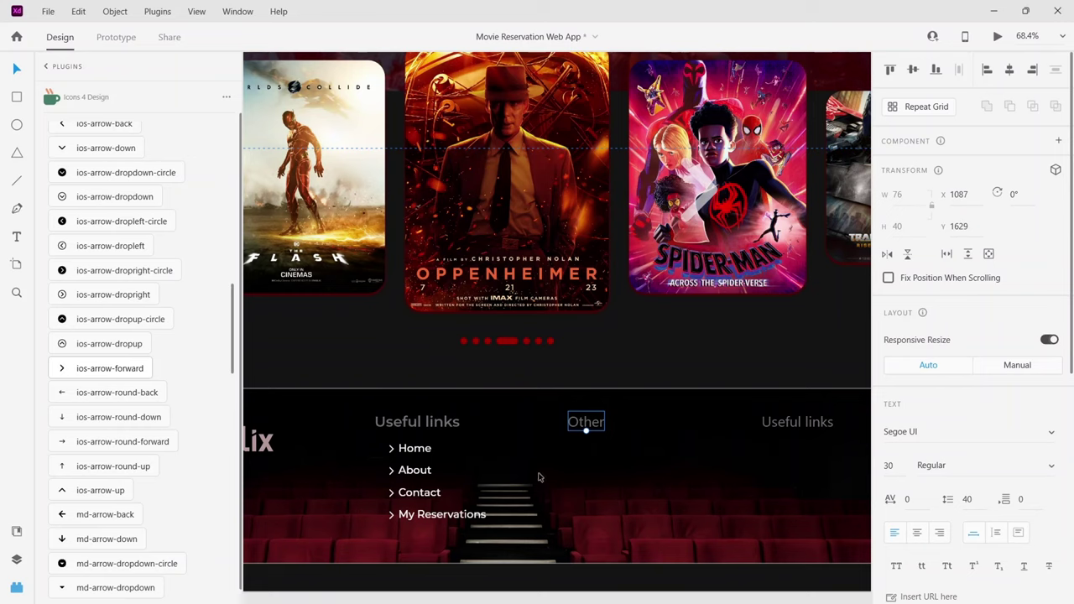
Replace the second column's heading with a copy of the Montserrat Useful links heading at X 1087 and change its text to Other.
left_click(445, 422)
left_click_drag(445, 422, 618, 438)
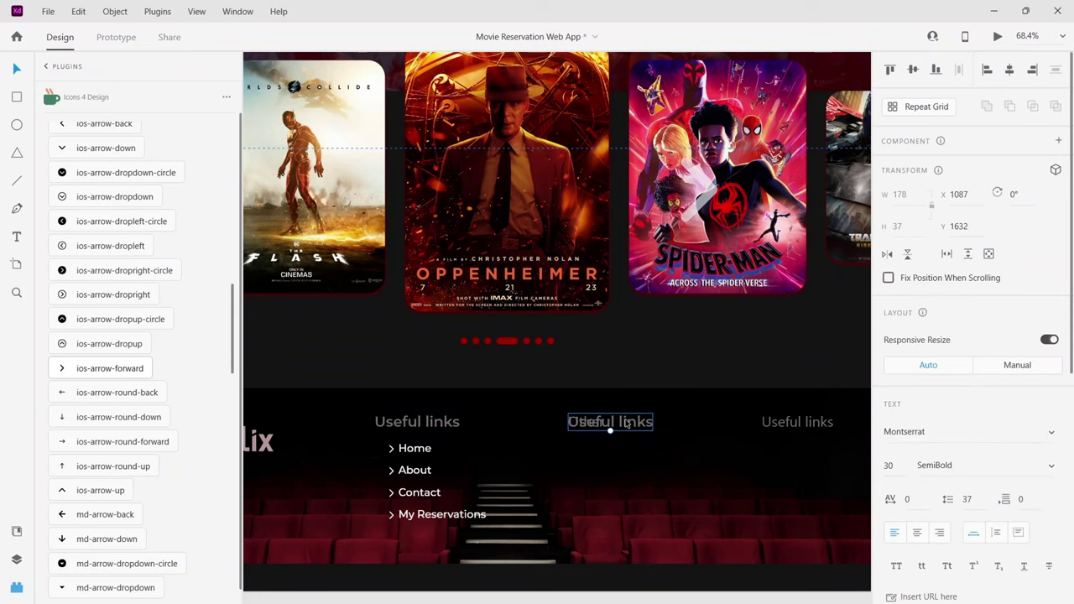
double_click(626, 424)
type("Other")
key("Delete")
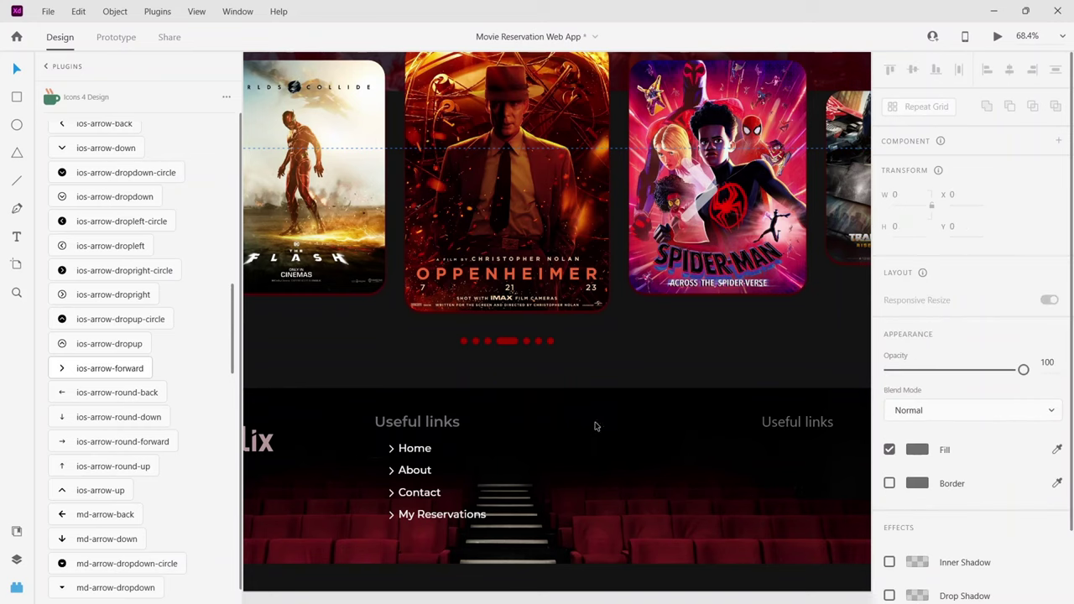
key("ctrl+z")
key("ctrl+a")
type("Oth")
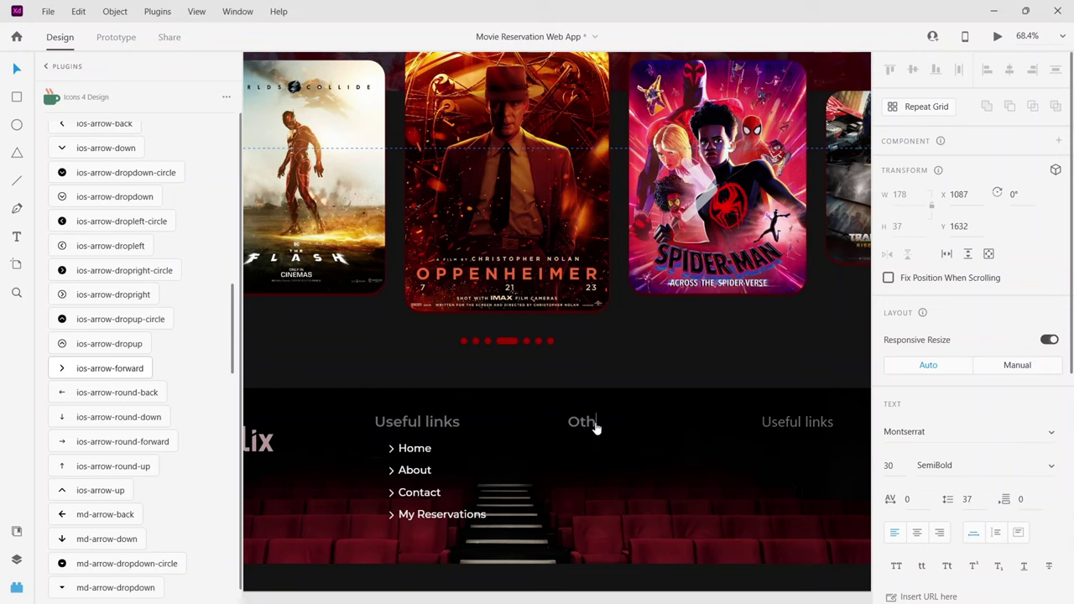
type("er")
key("Escape")
key("Escape")
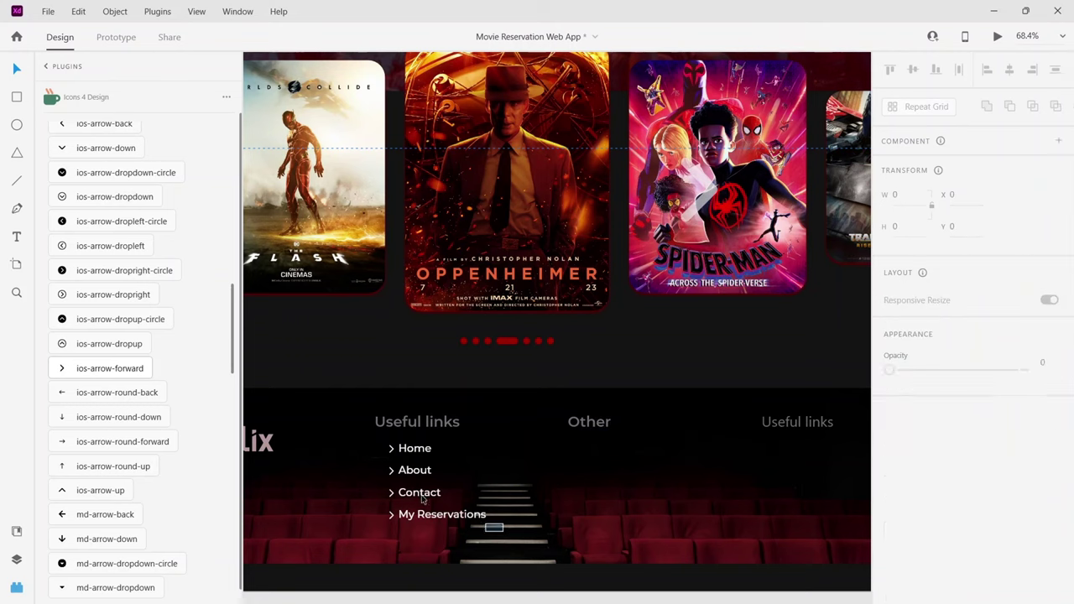
Duplicate the four arrow-marked links of the first column under the Other heading, at about X 1121, Y 1692.
left_click_drag(503, 532, 618, 477)
key("alt")
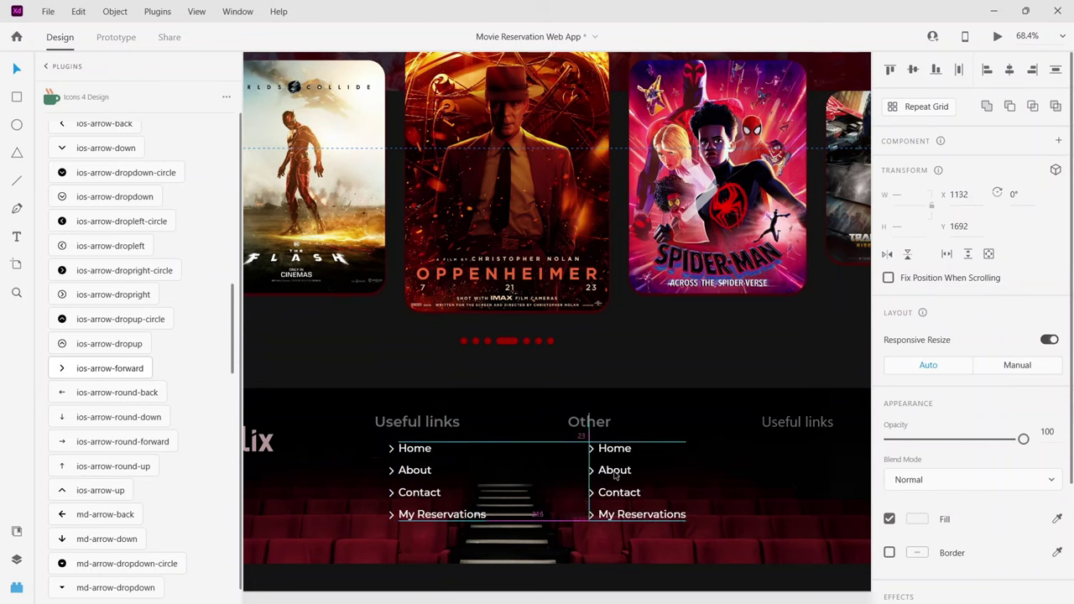
left_click_drag(615, 476, 610, 476)
left_click(773, 517)
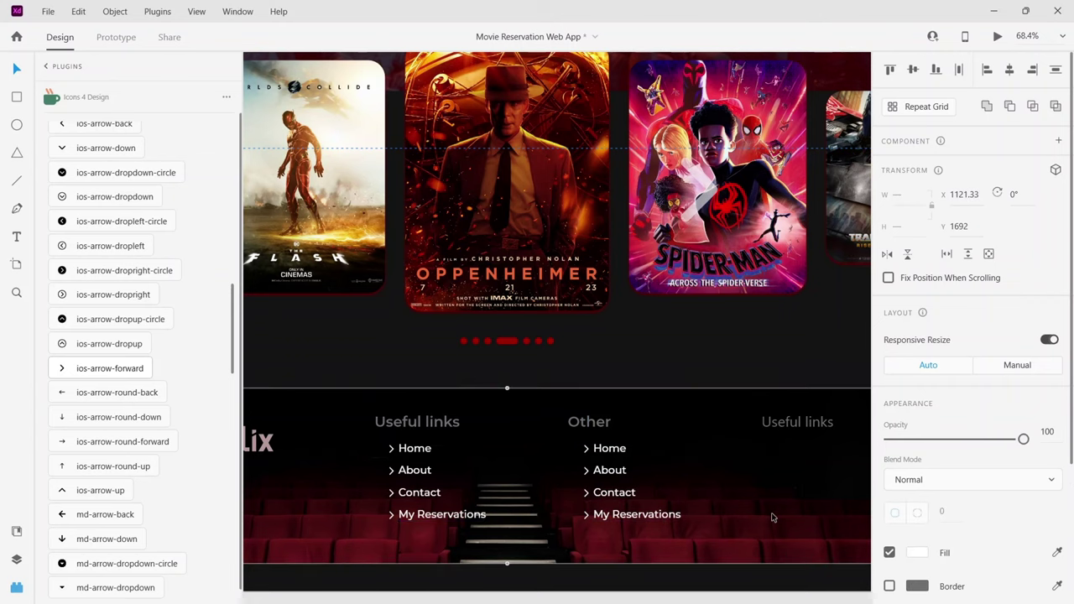
Change the text of the first link under Other to Terms & Conditions.
left_click(619, 450)
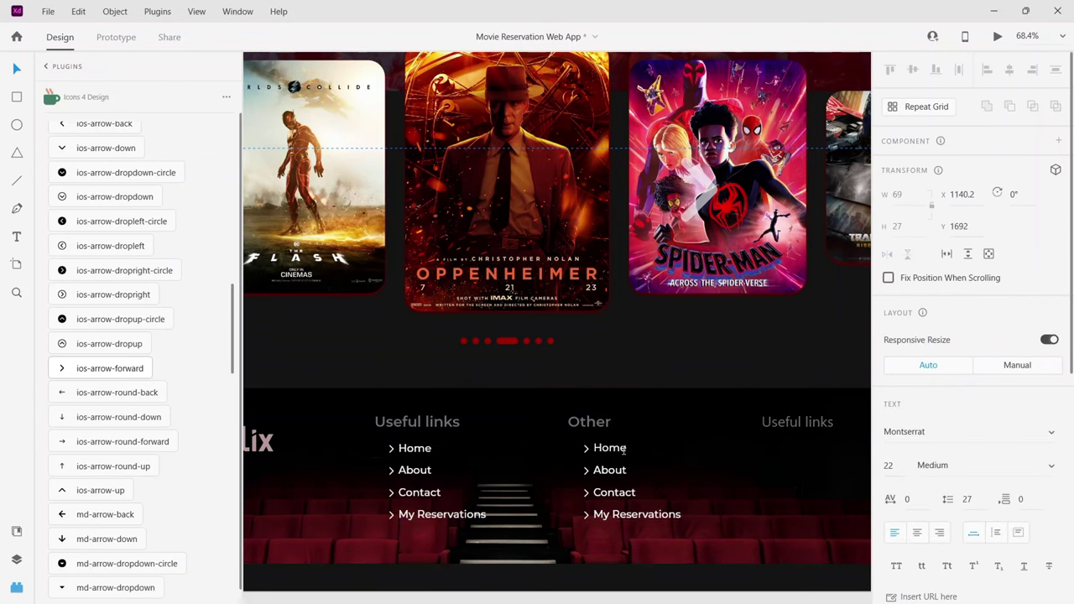
double_click(623, 450)
key("alt+Tab")
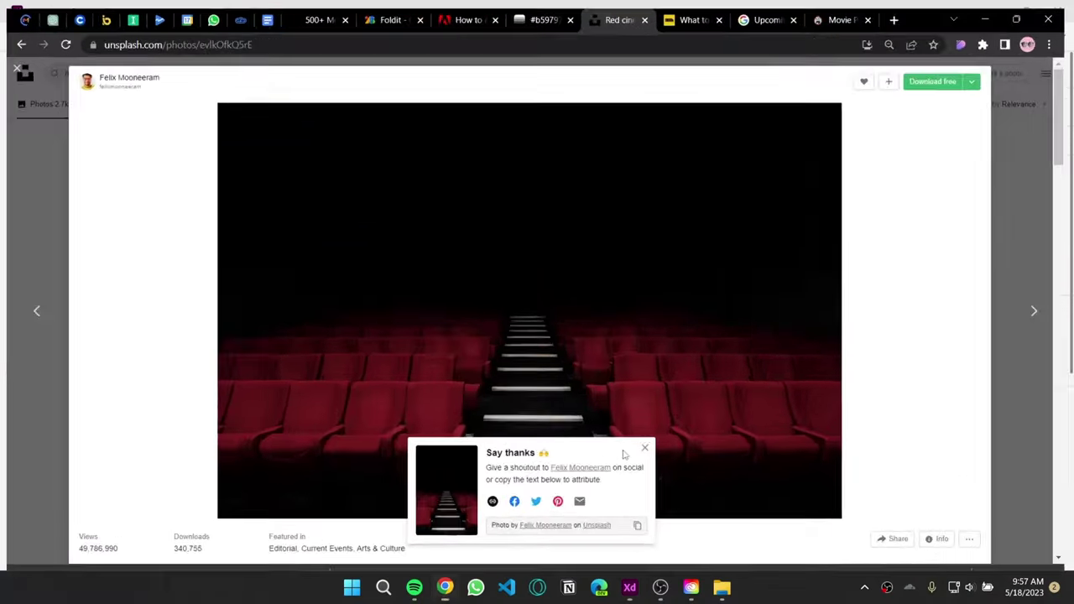
key("alt+Tab")
type("T")
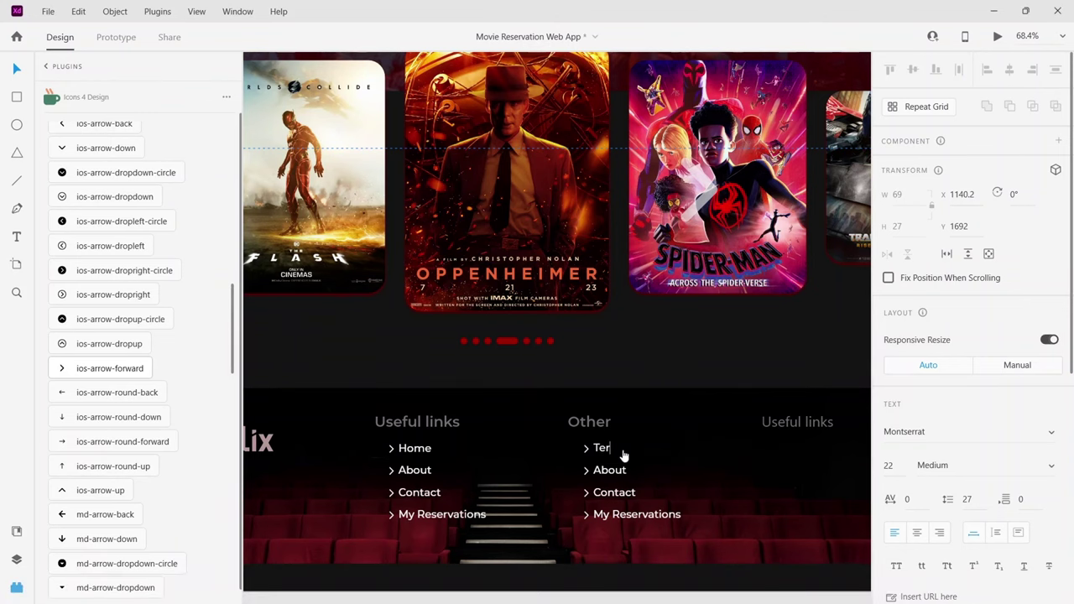
type("erms")
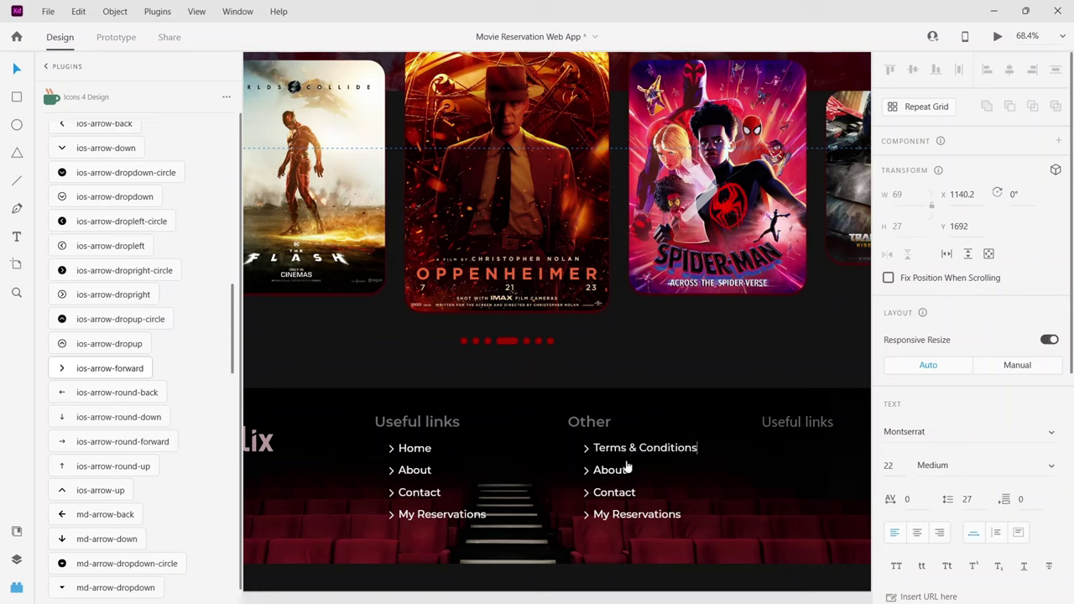
type(" & Conditions")
Change the text of the second and third links under Other to Privacy Policy and Cookie Policy.
double_click(609, 472)
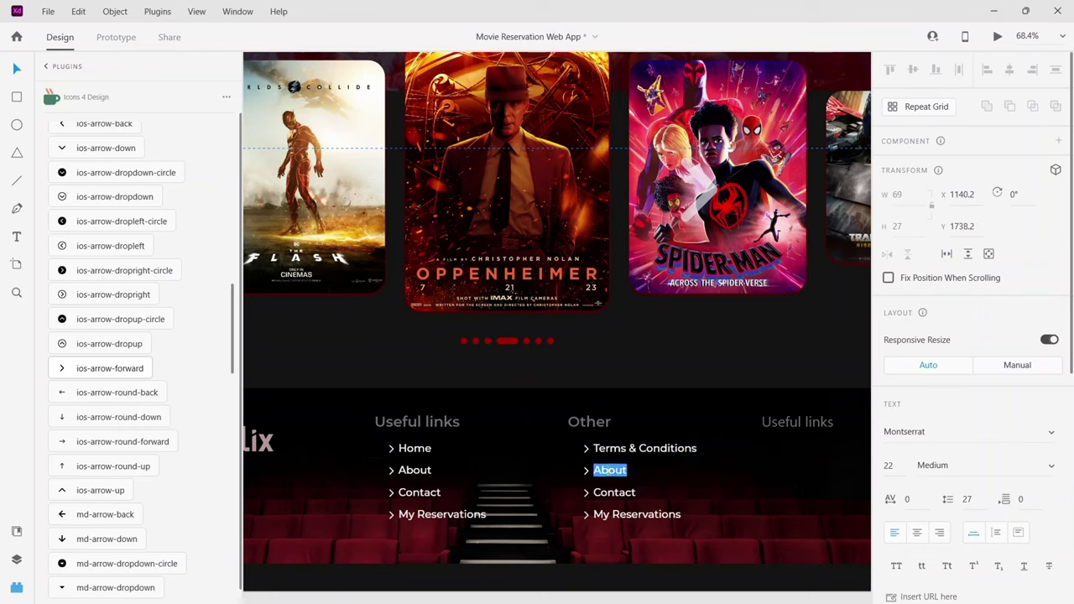
type("Privacy Policy")
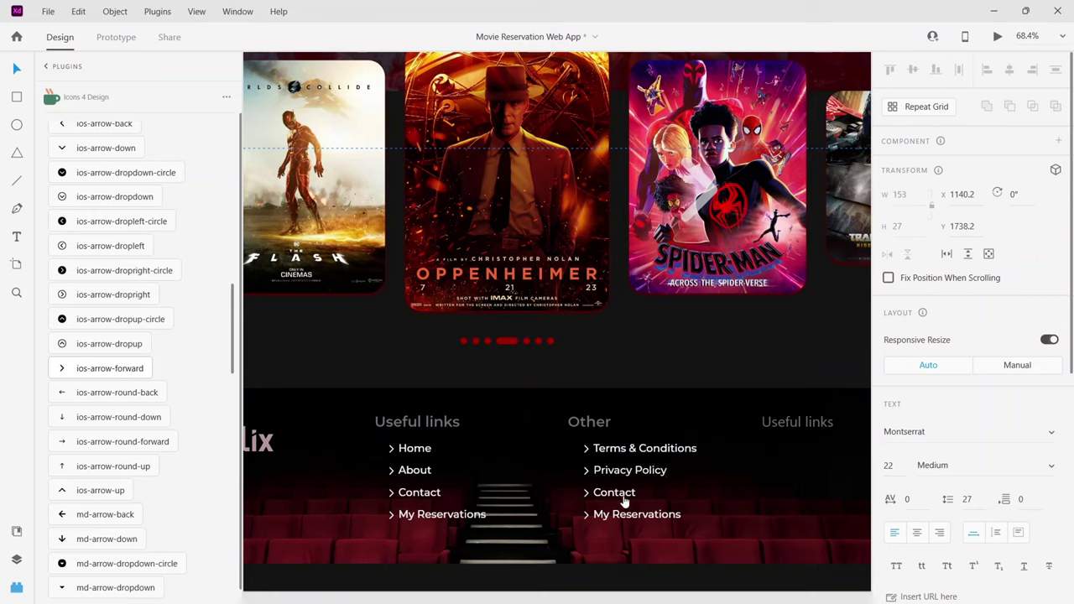
double_click(624, 495)
type("Cookie Policy")
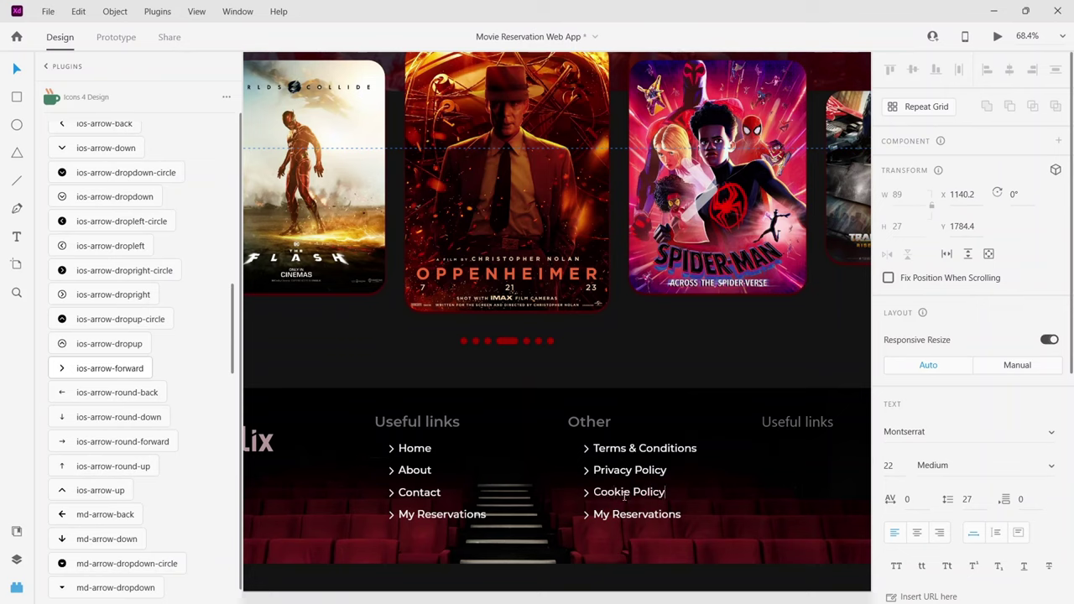
key("Escape")
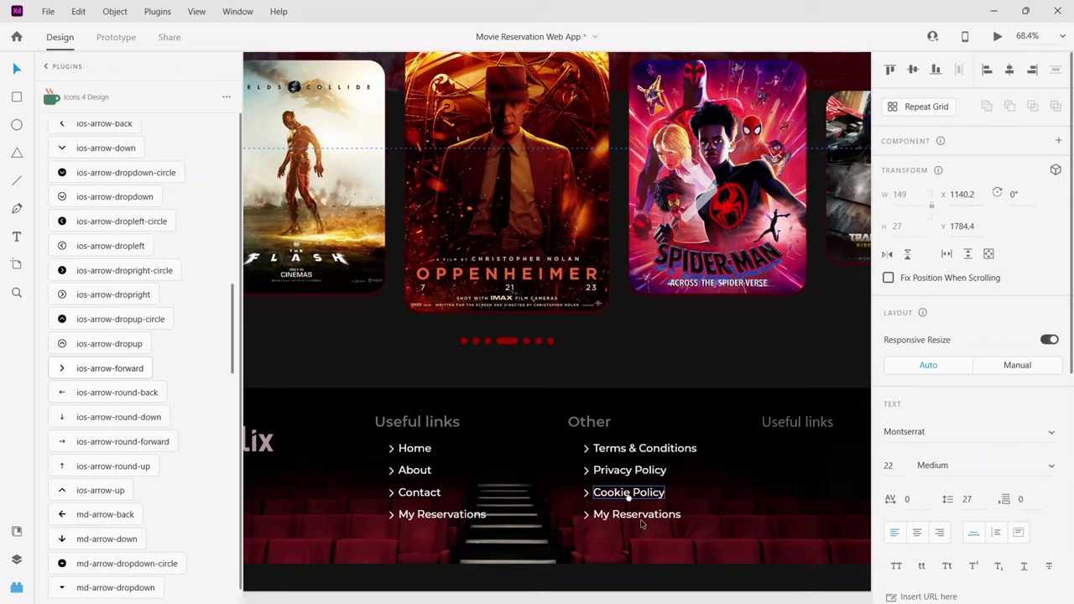
key("Escape")
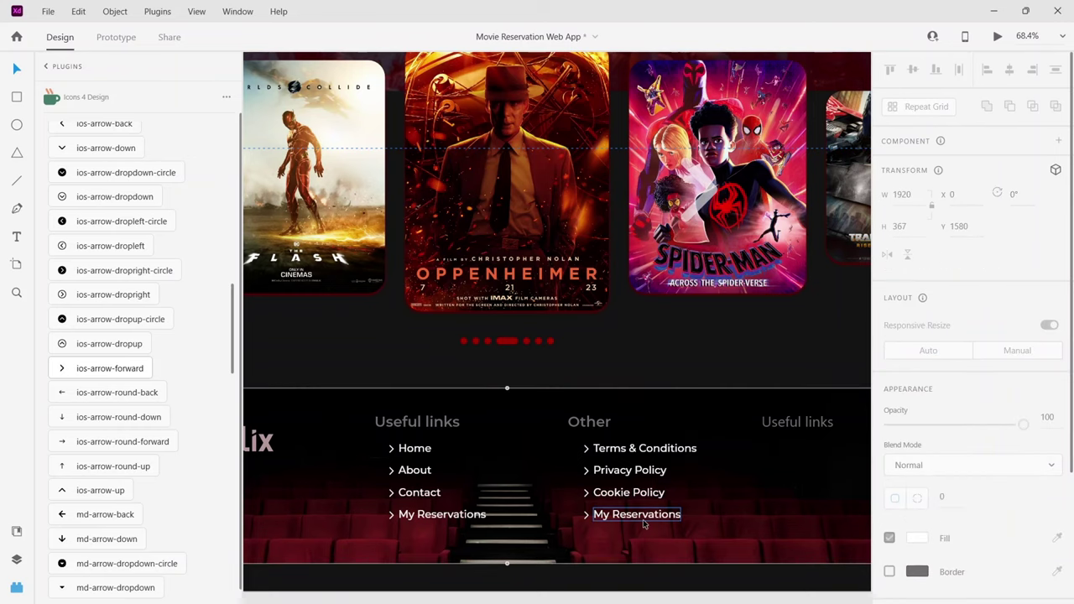
Delete the fourth link under Other together with its arrow icon.
double_click(643, 517)
key("Delete")
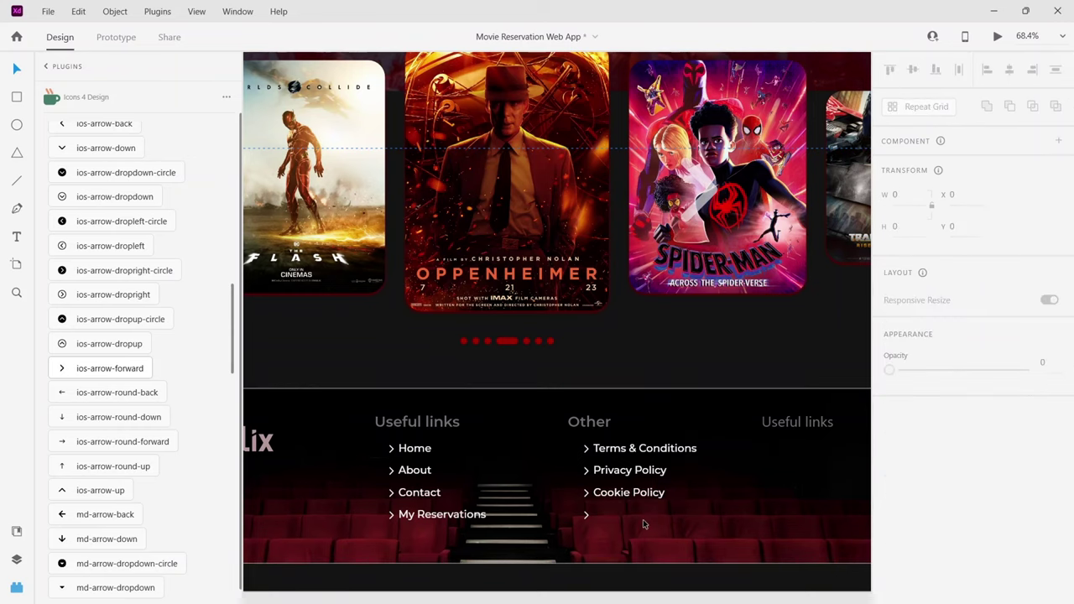
double_click(586, 516)
key("Delete")
scroll(703, 554, "right", 5)
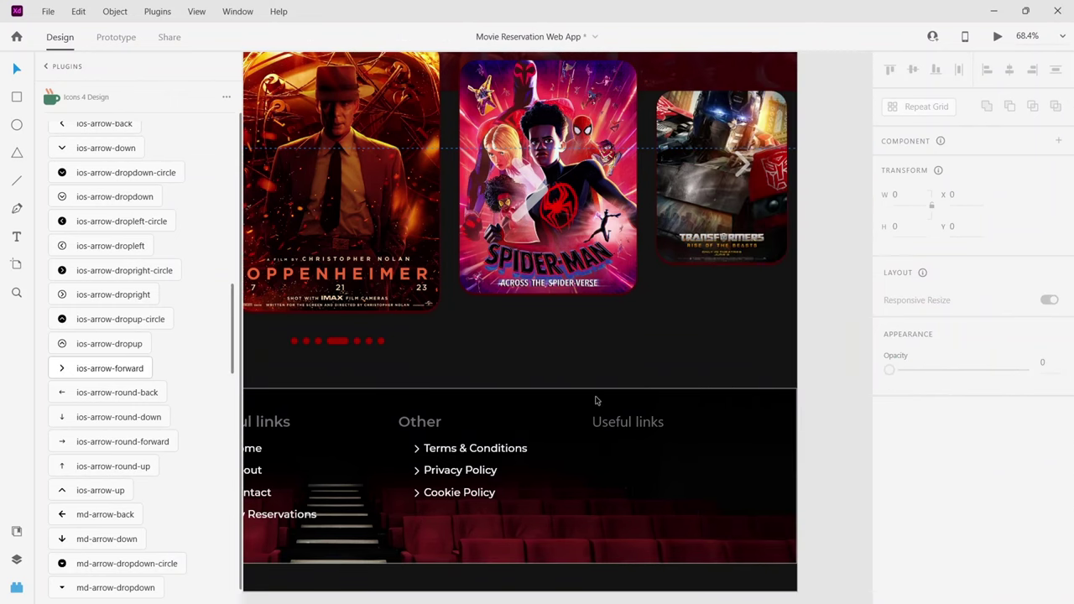
left_click(612, 424)
double_click(612, 423)
double_click(612, 423)
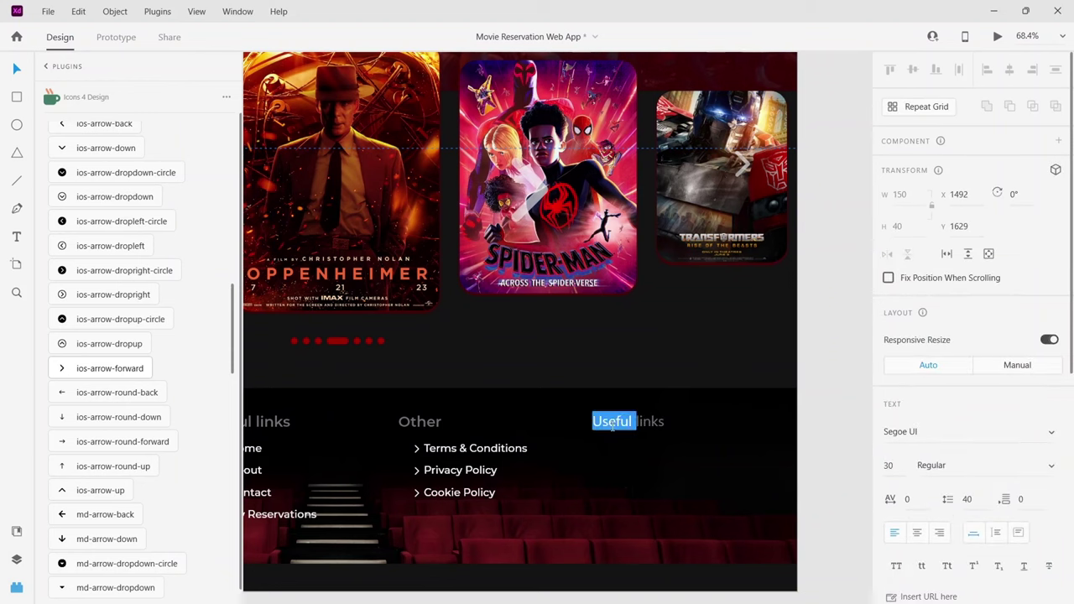
key("Escape")
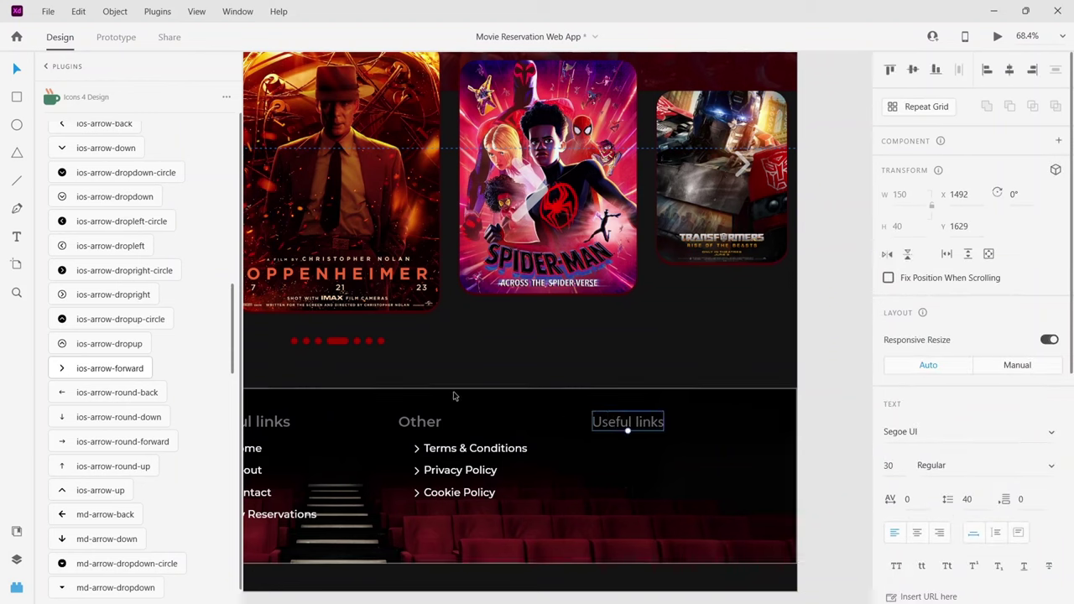
Replace the third column's Useful links heading with a copy of the Montserrat Other heading at about X 1495.
left_click(417, 423)
left_click_drag(437, 421, 634, 436)
left_click(663, 428)
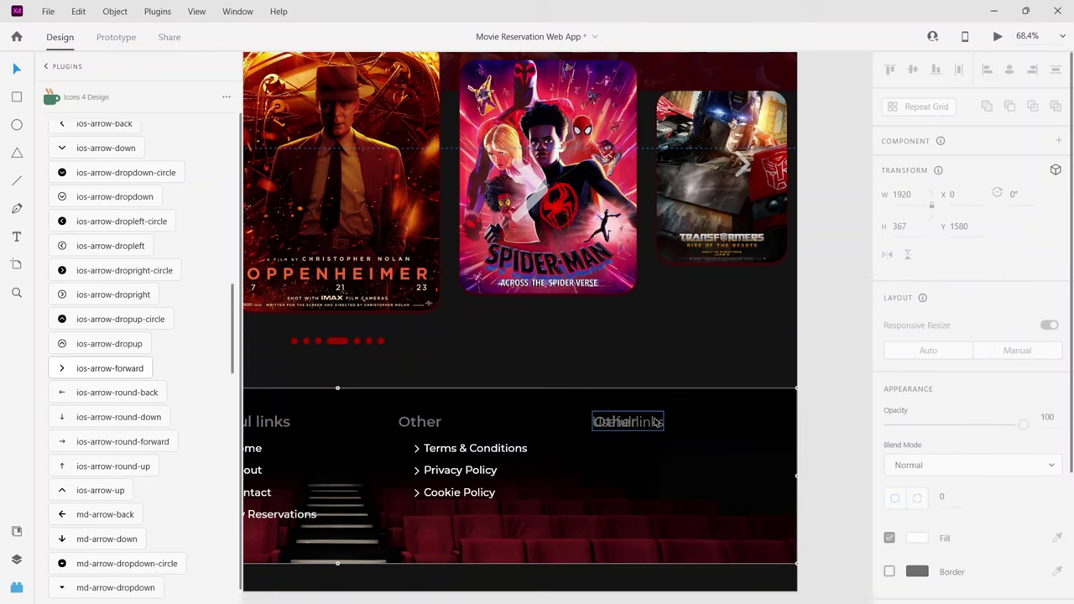
key("Delete")
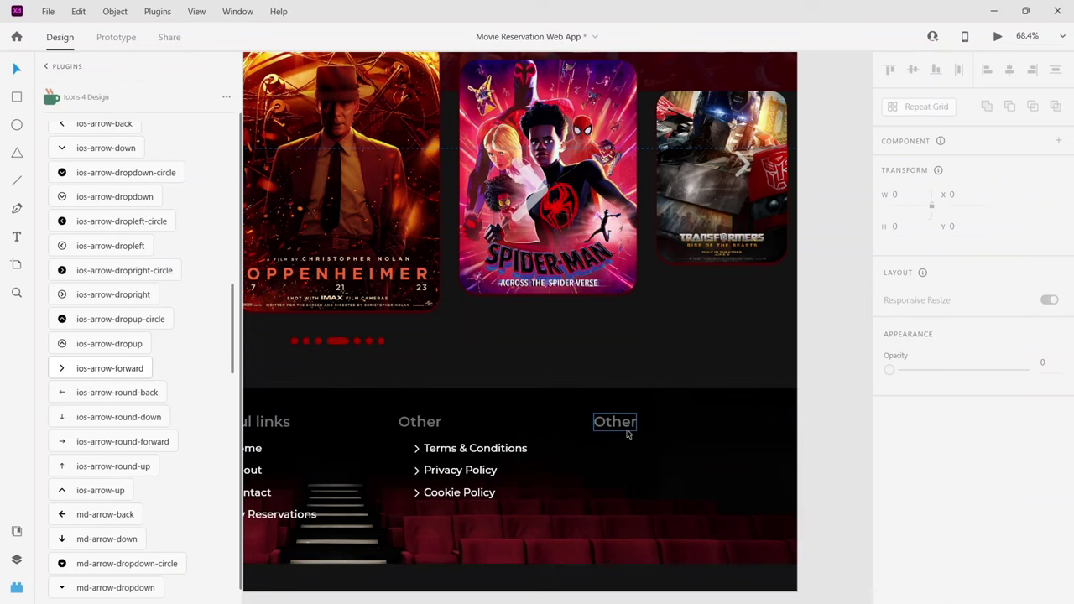
Change the text of the third column's heading to Socials.
double_click(629, 423)
type("S")
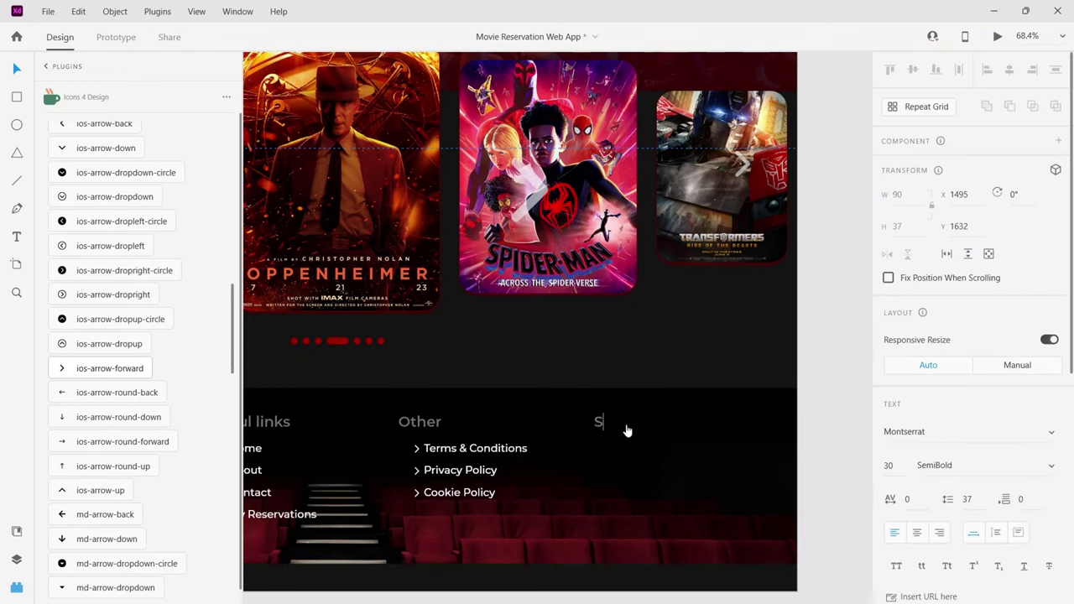
type("ocials")
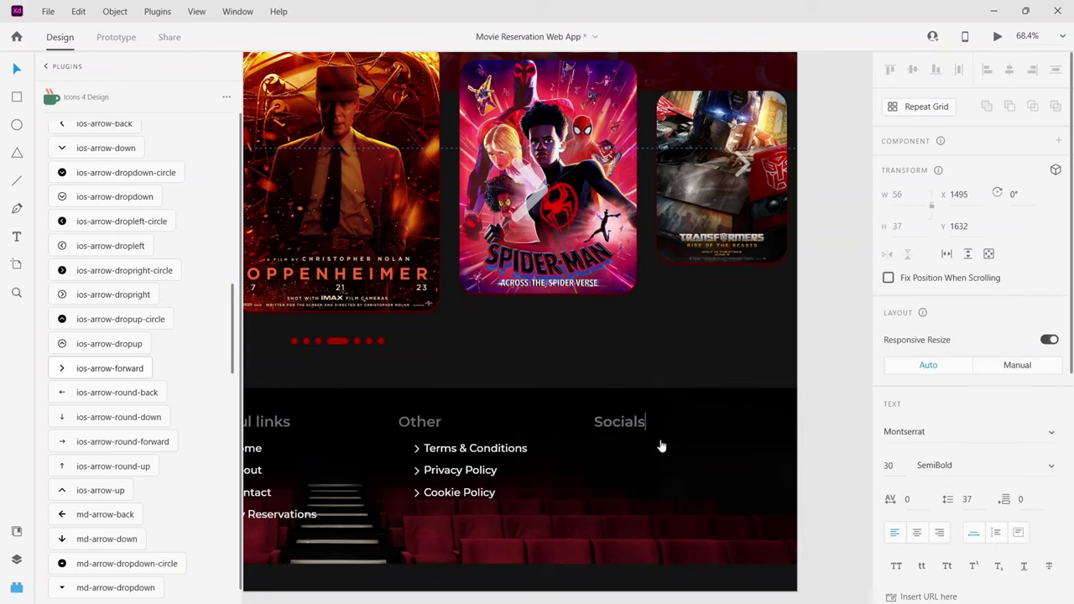
key("Escape")
left_click(508, 526)
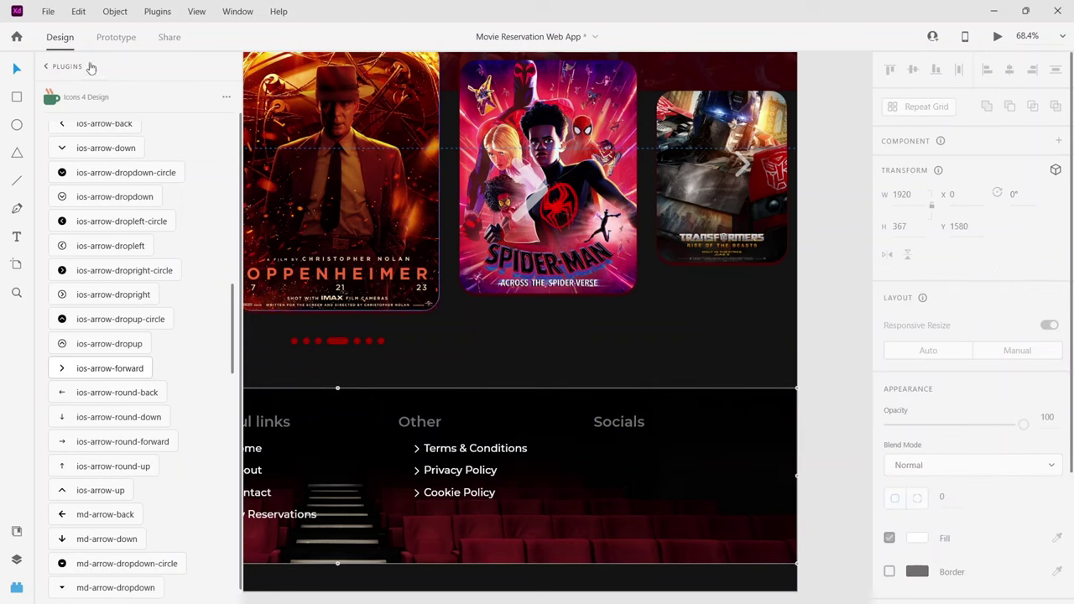
Search the Icons 4 Design plugin for Face.
scroll(99, 213, "up", 3)
scroll(100, 213, "up", 5)
double_click(137, 141)
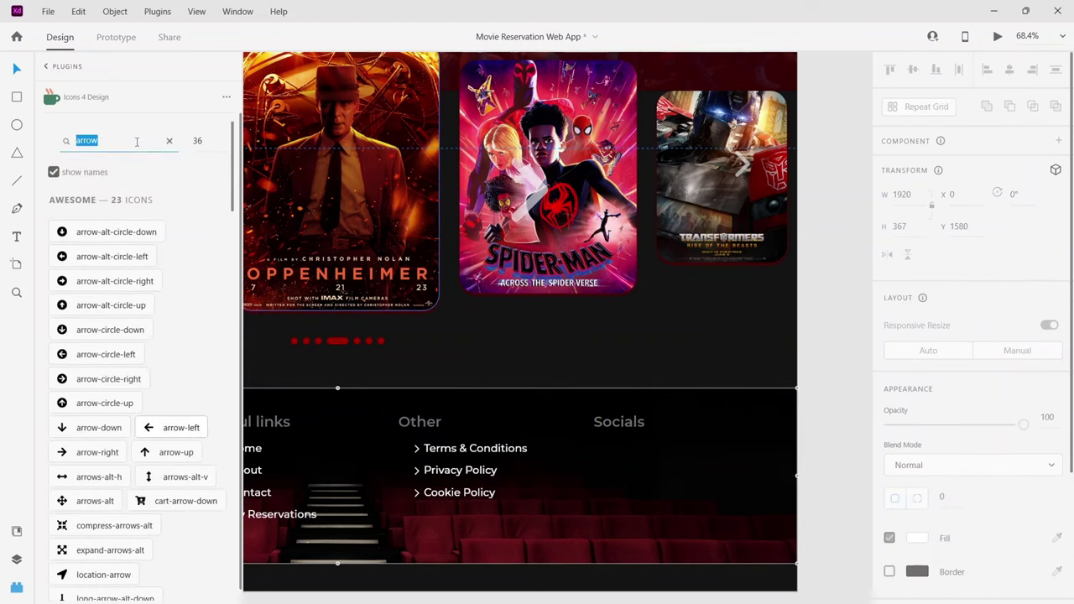
type("Face")
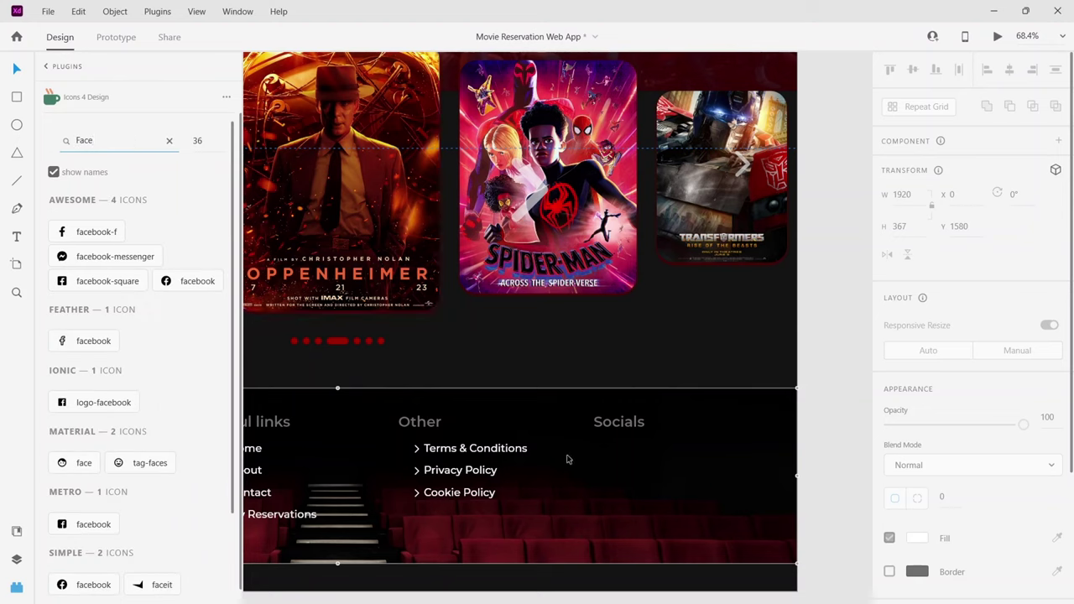
Draw a small white rectangle under Socials and insert the Awesome facebook-f icon beside it with fill #F2F2F2.
left_click(15, 96)
left_click_drag(590, 446, 607, 465)
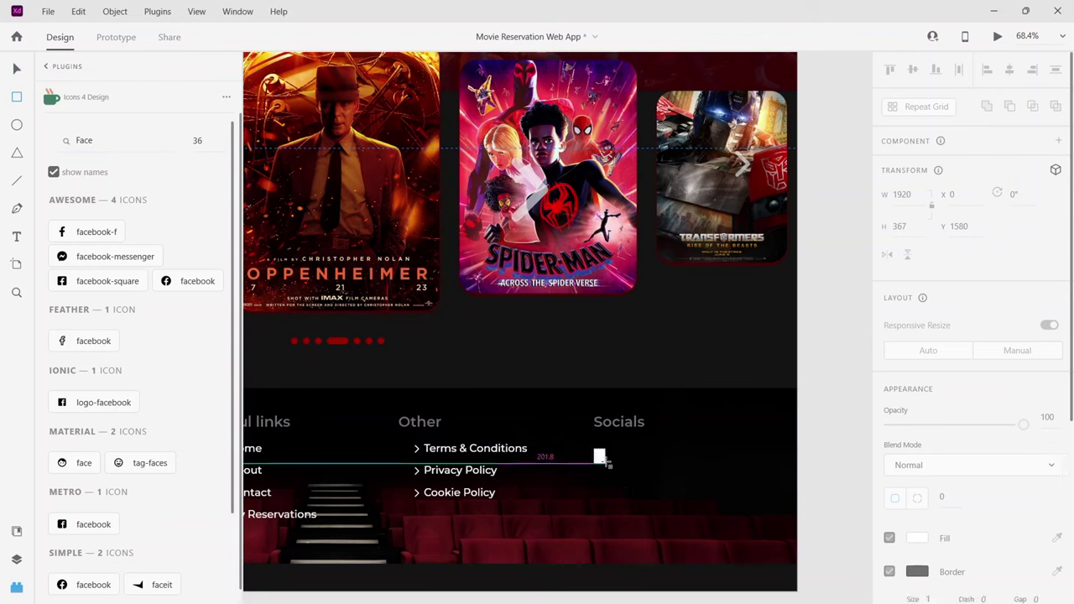
left_click(94, 232)
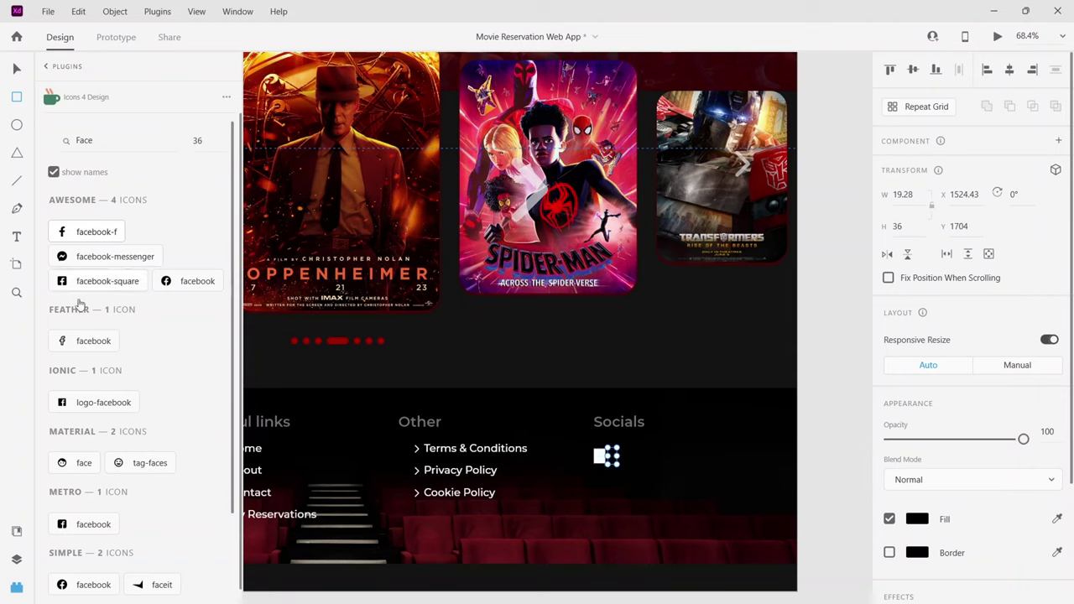
left_click(917, 518)
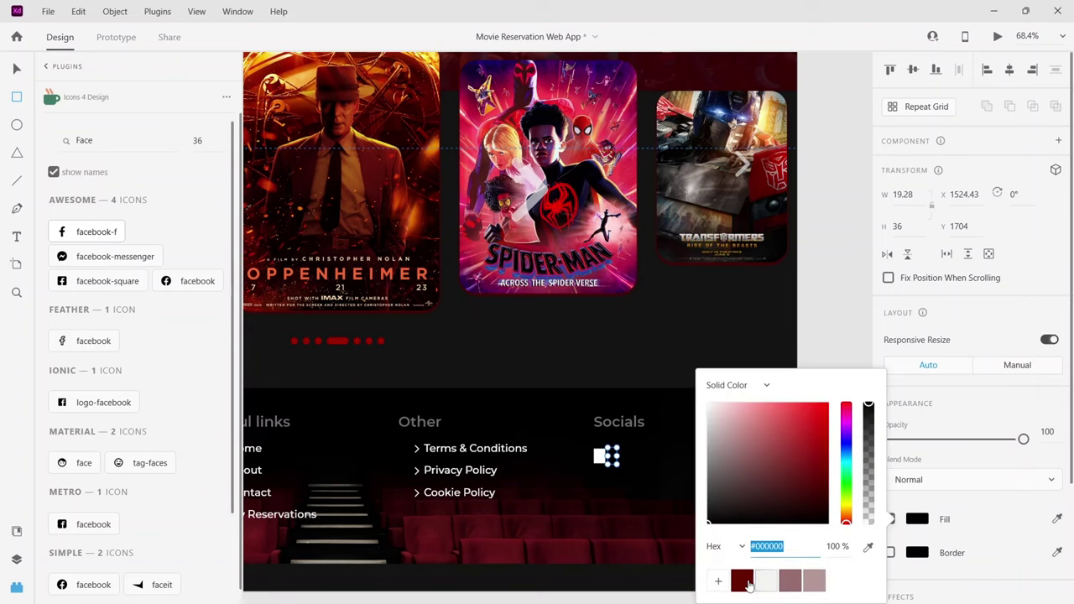
left_click(741, 581)
left_click(766, 580)
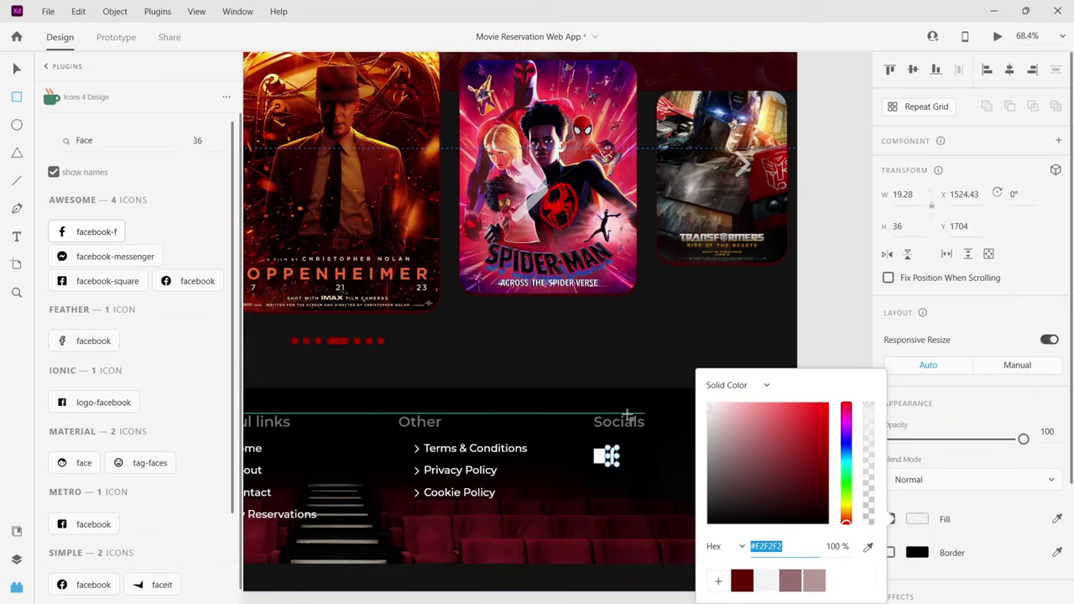
left_click(17, 68)
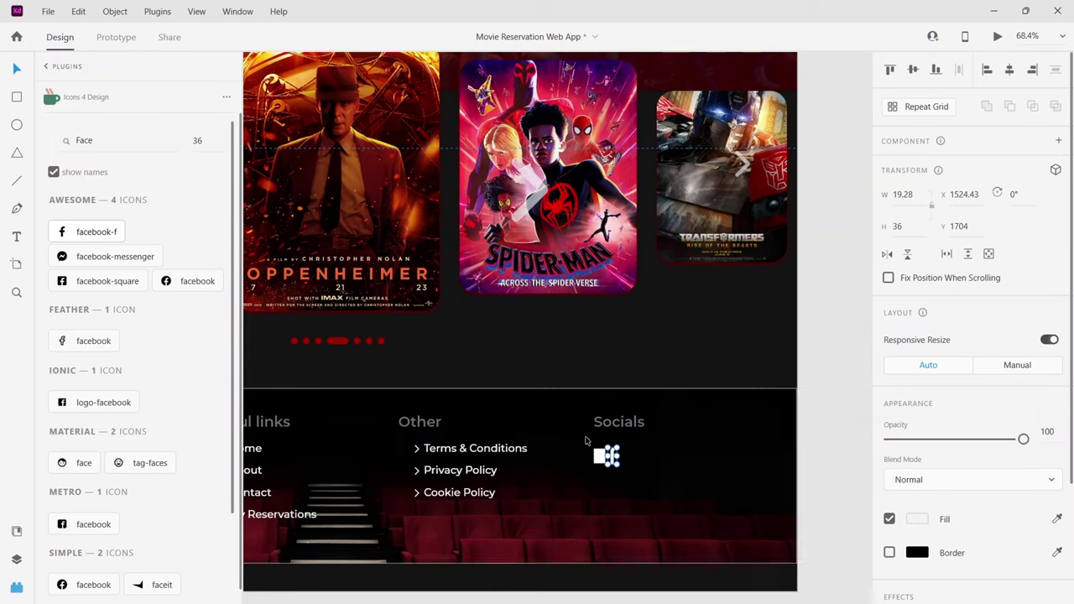
Insert the round Awesome facebook icon under Socials and fill it with the saved off-white swatch.
left_click(189, 281)
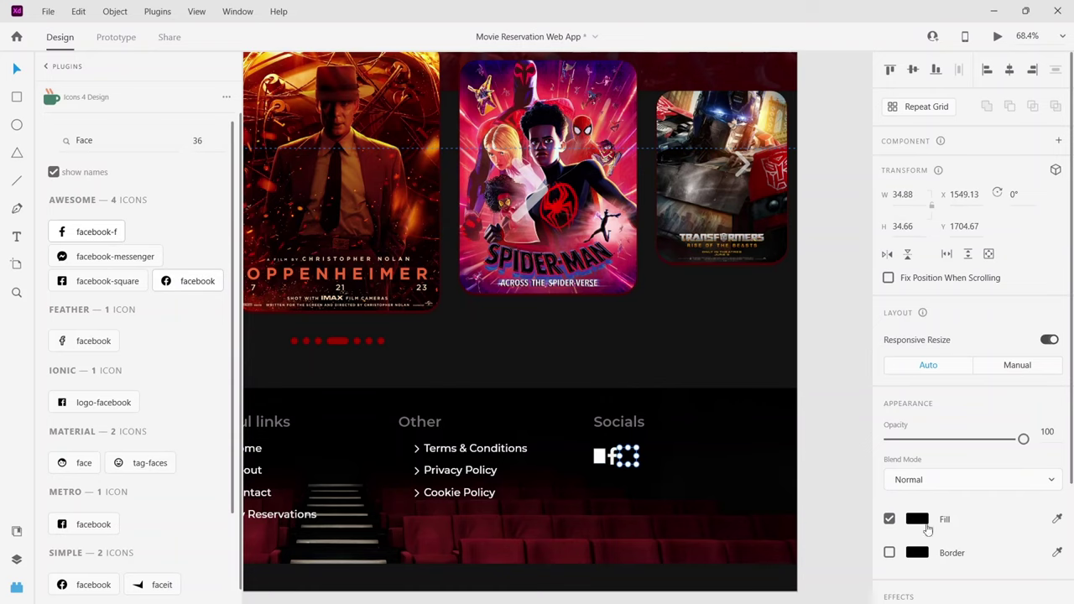
left_click(916, 518)
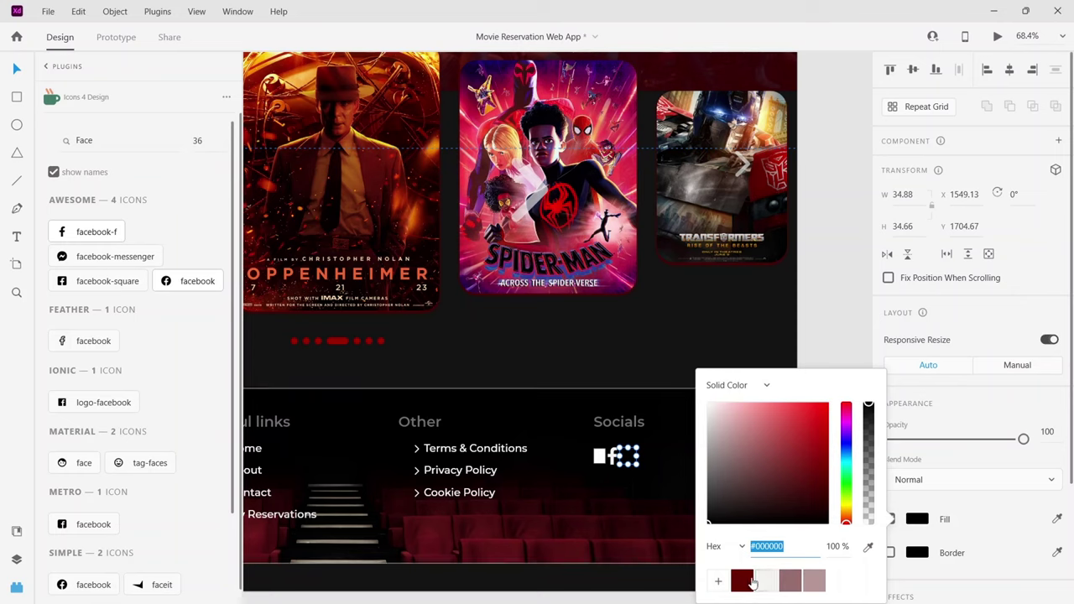
left_click(764, 584)
left_click(600, 503)
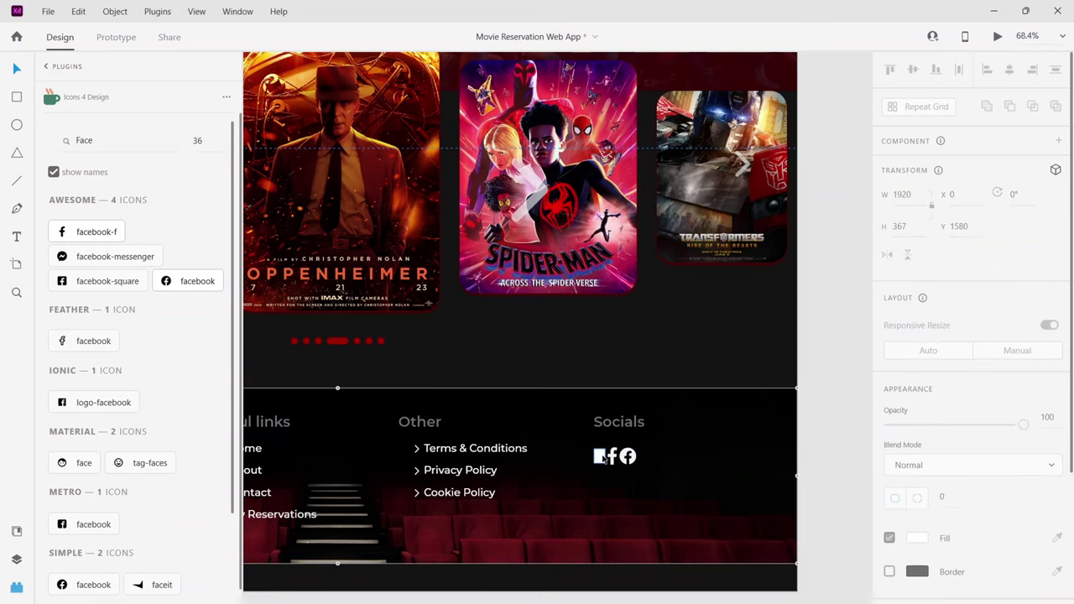
Delete the small white rectangle and the facebook-f icon under Socials.
left_click(599, 457)
key("Delete")
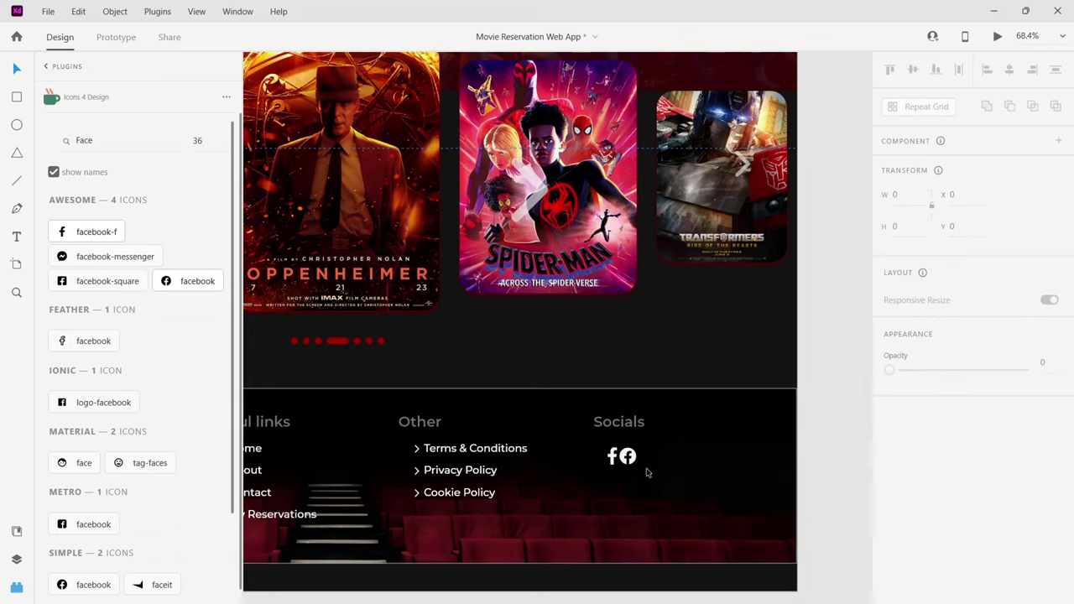
left_click(613, 457)
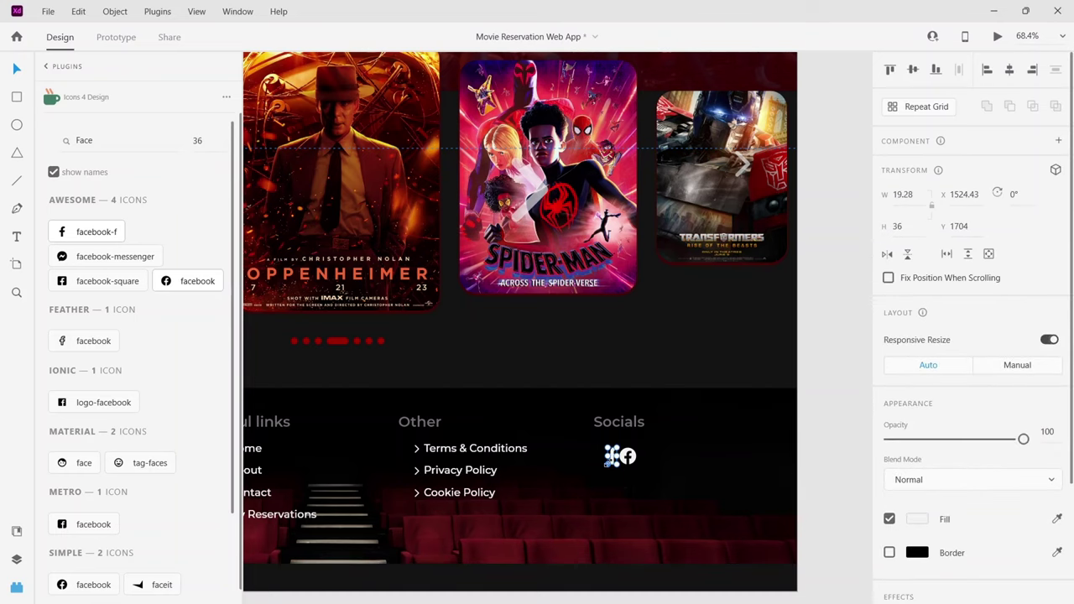
key("Delete")
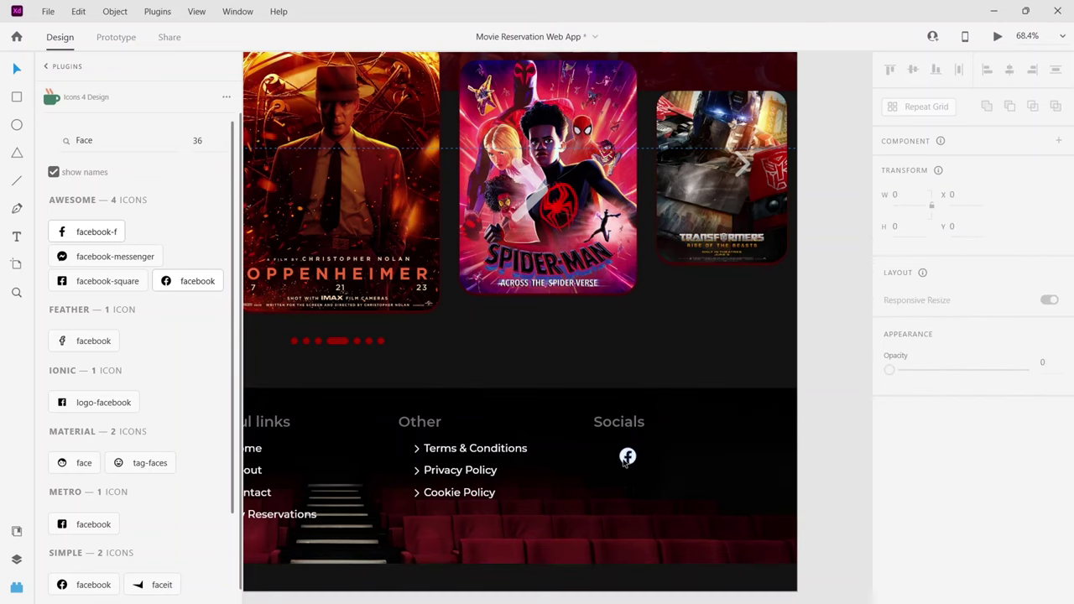
Move the round facebook icon so it lines up with the left edge of the Socials heading.
left_click_drag(624, 464, 600, 464)
left_click(635, 486)
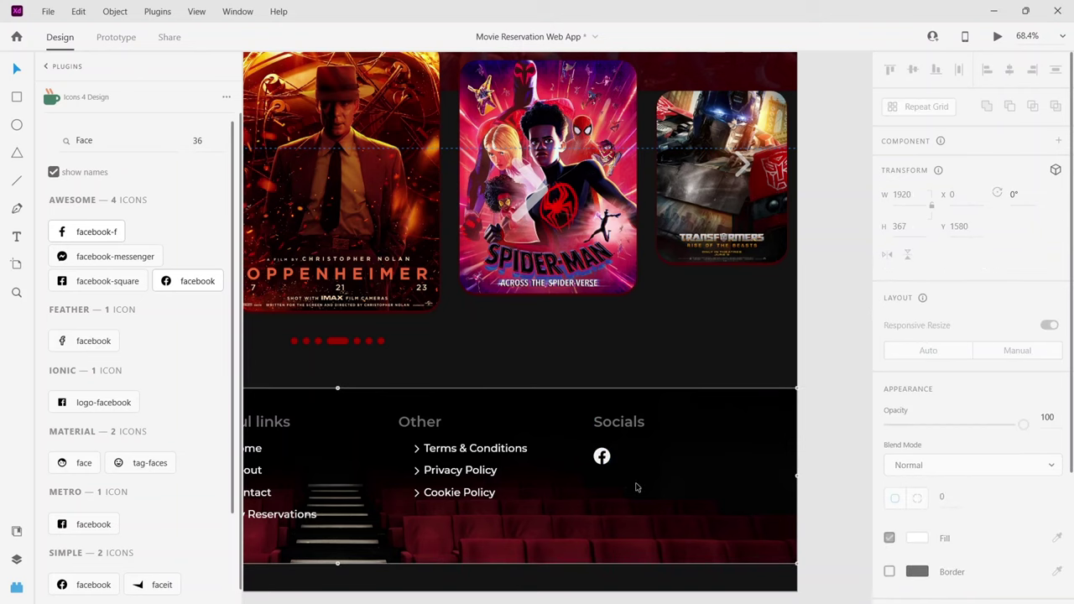
left_click(606, 457)
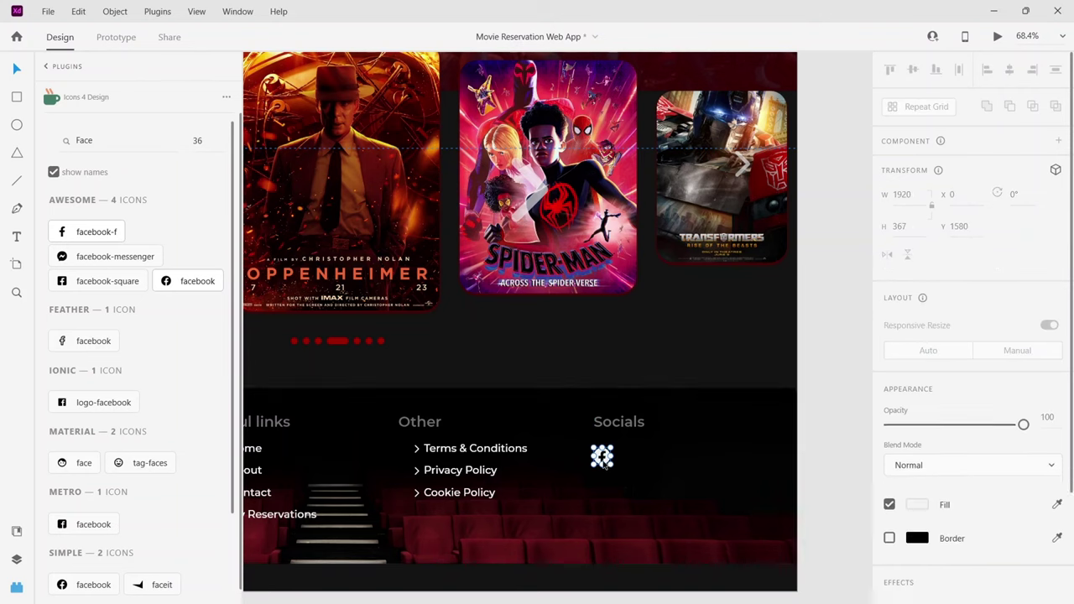
Find the Awesome instagram icon by searching "Insta", insert it beside the facebook icon and fill it with the saved off-white swatch.
double_click(139, 146)
key("BackSpace")
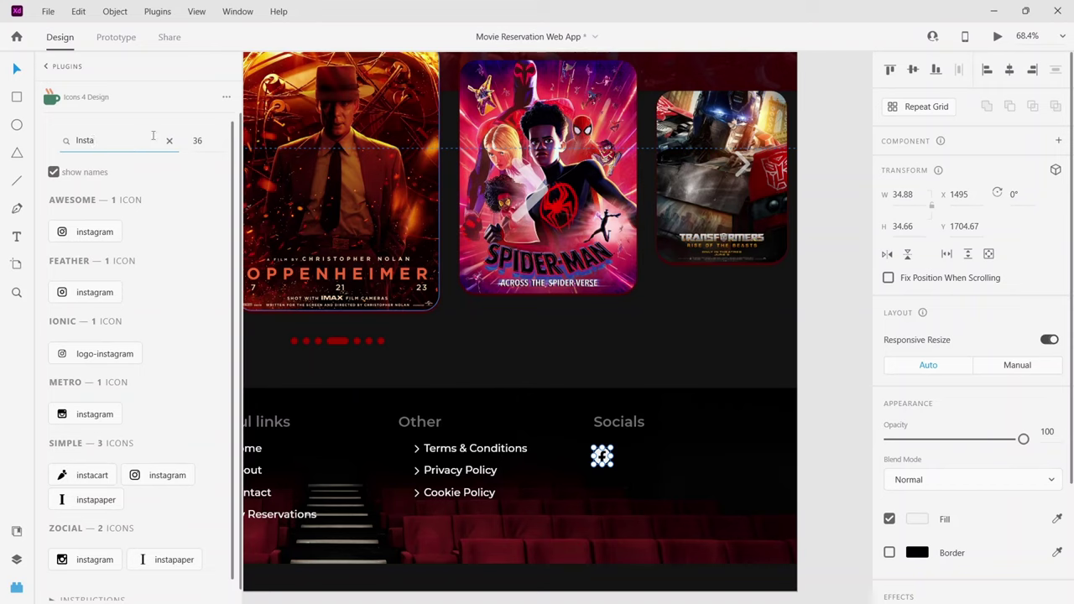
left_click(81, 239)
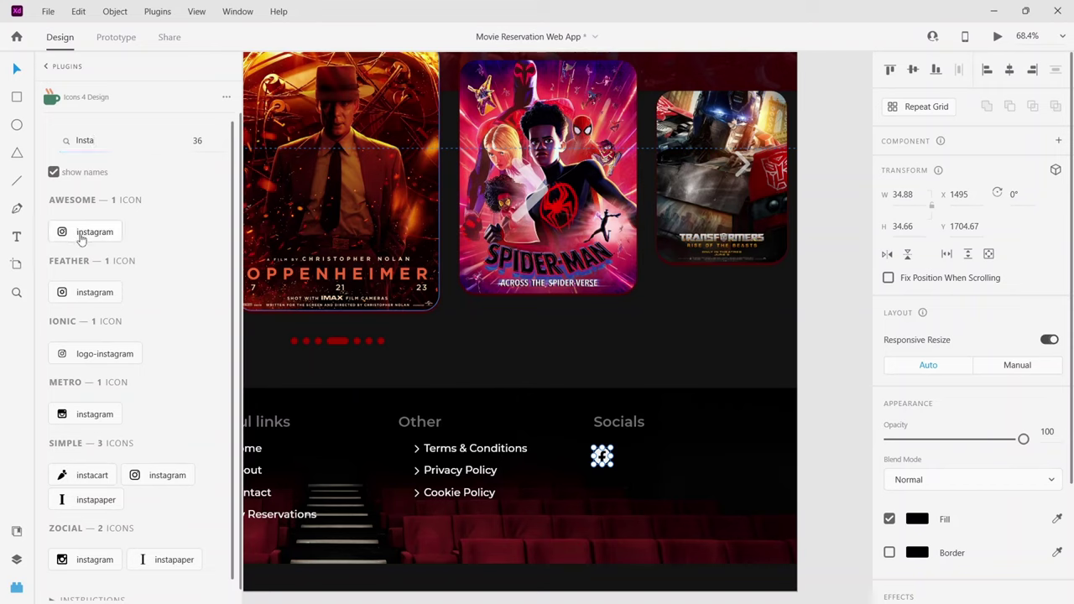
left_click(917, 518)
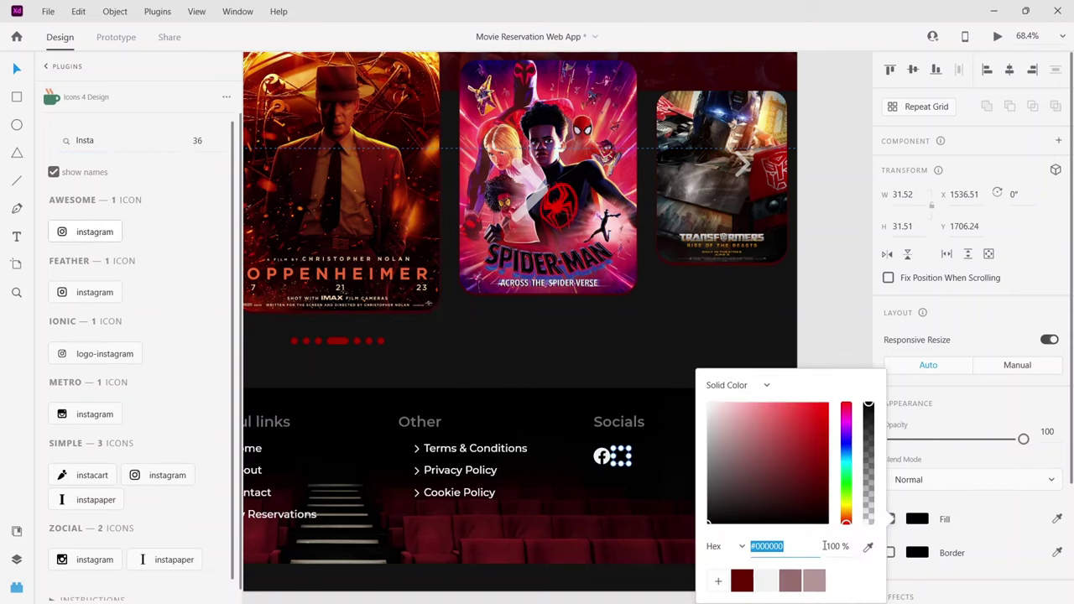
left_click(763, 579)
left_click(630, 492)
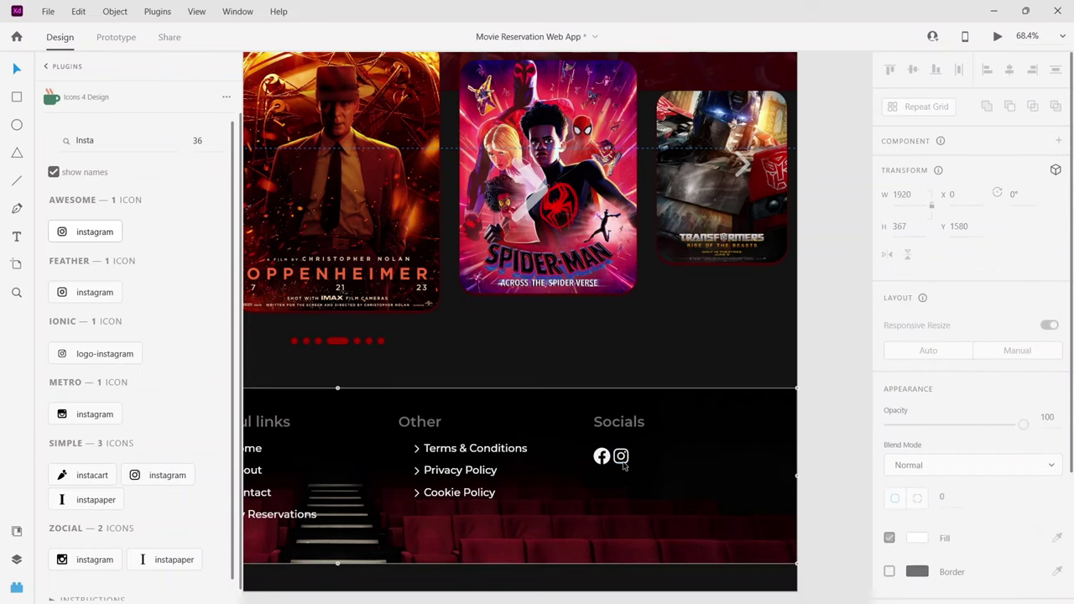
Move the instagram icon horizontally away from the facebook icon to X 1553.51, keeping it on the same row.
left_click(622, 466)
scroll(660, 509, "up", 10)
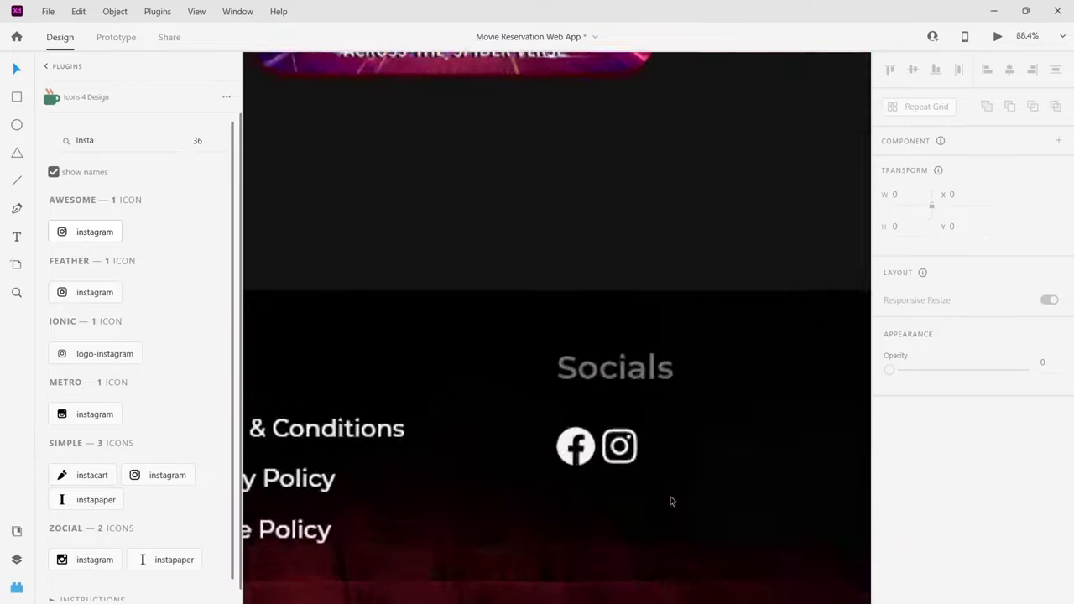
left_click(632, 486)
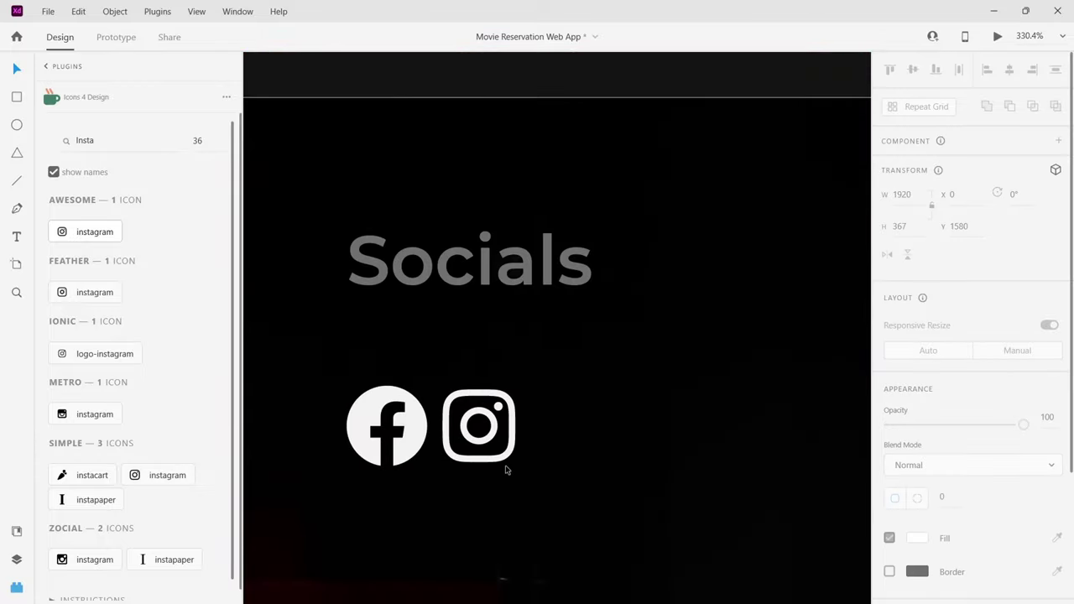
left_click(501, 464)
left_click_drag(480, 461, 520, 461)
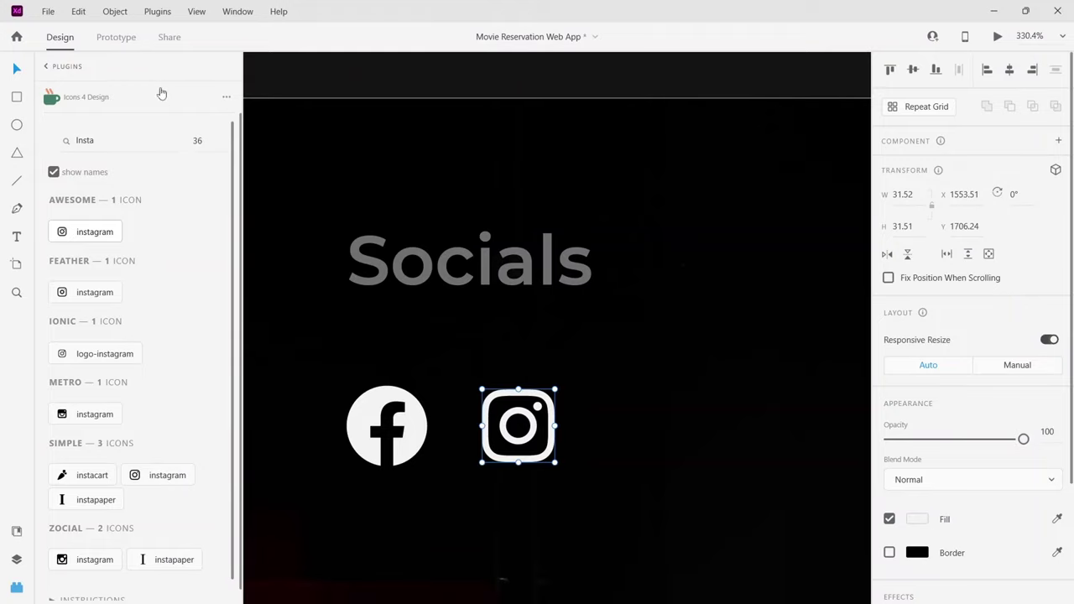
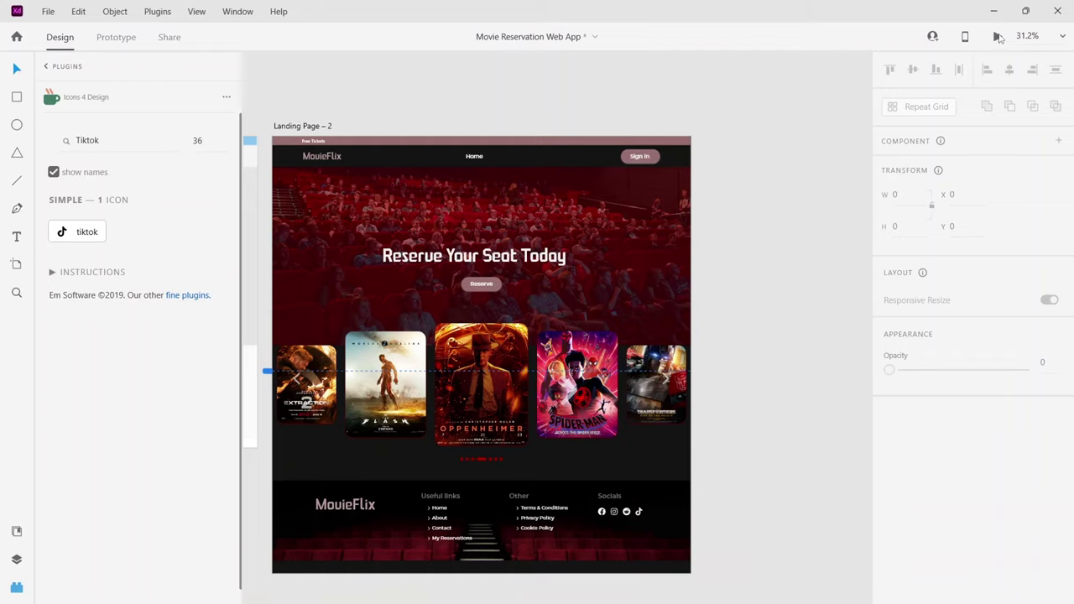
Preview the landing page, examine it from the header down to the footer, and return to the design.
left_click(996, 36)
scroll(861, 309, "up", 1)
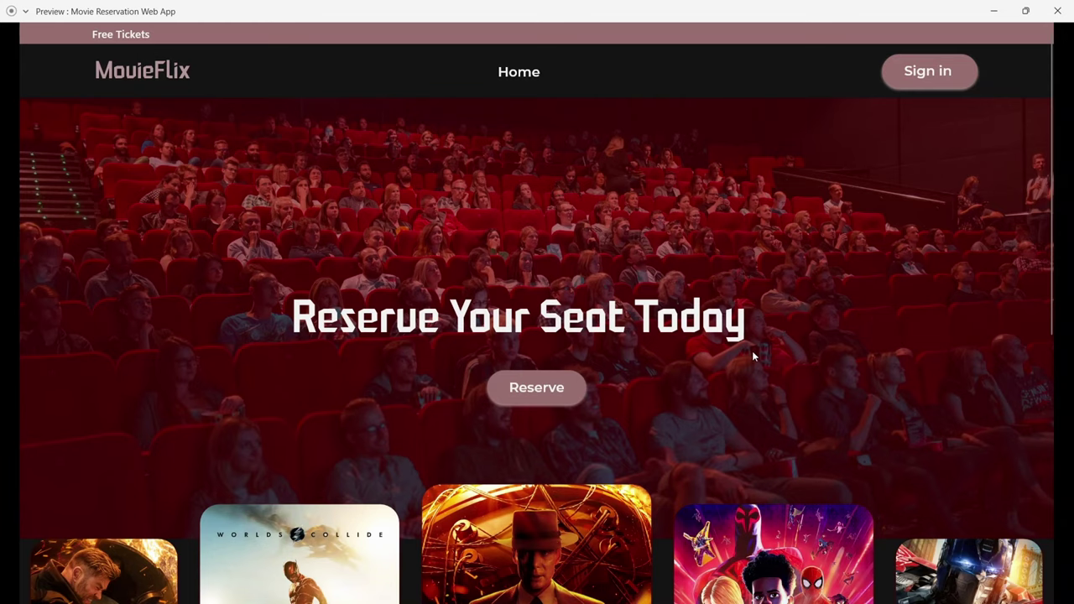
scroll(752, 354, "down", 5)
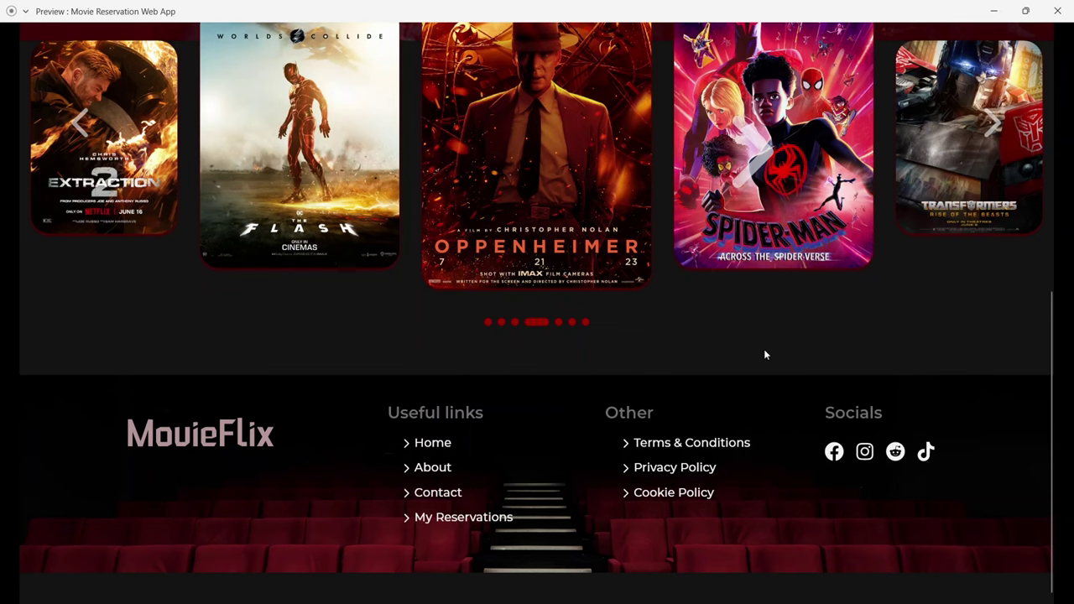
key("alt+Tab")
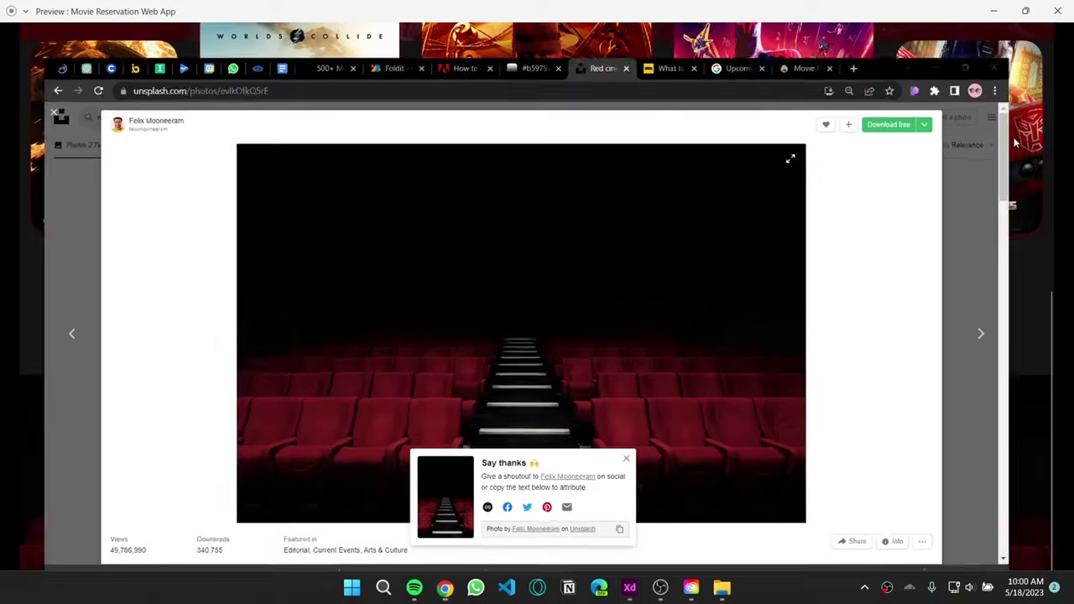
left_click(993, 11)
scroll(547, 426, "down", 1)
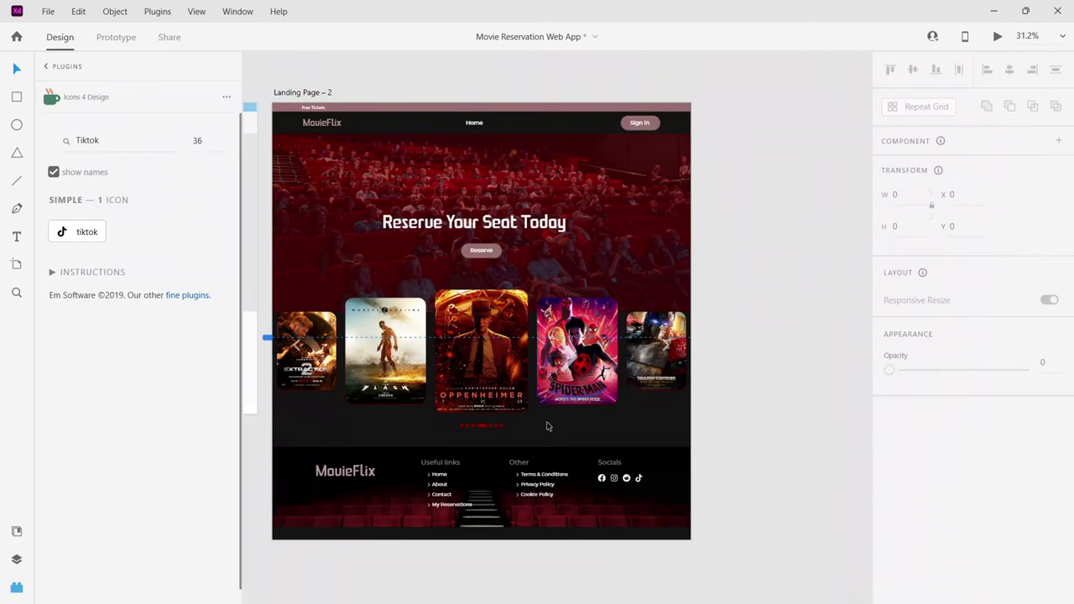
scroll(547, 426, "left", 2)
scroll(541, 428, "down", 1)
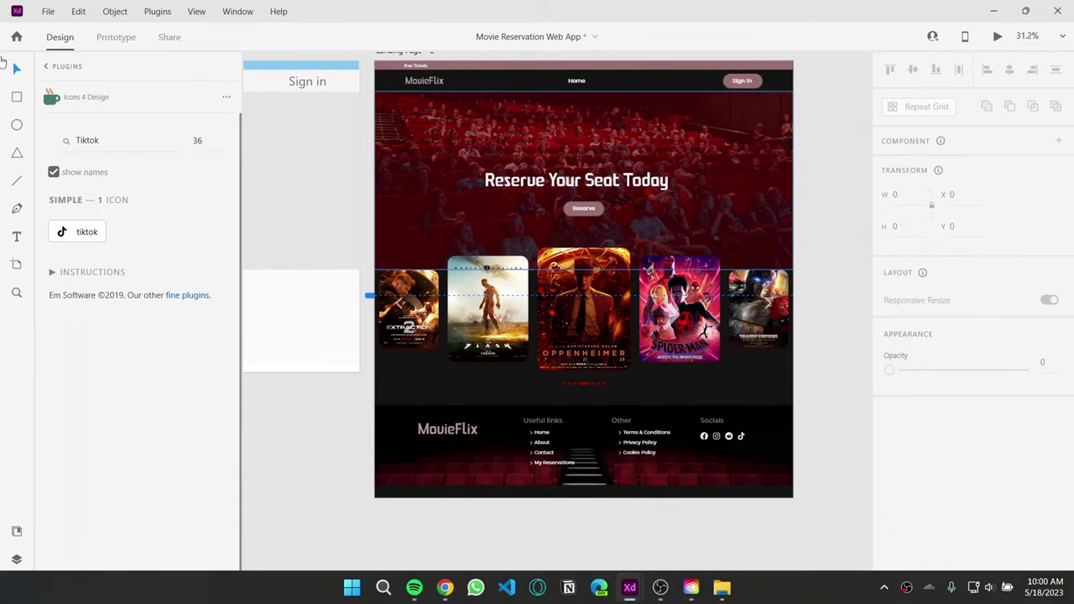
key("r")
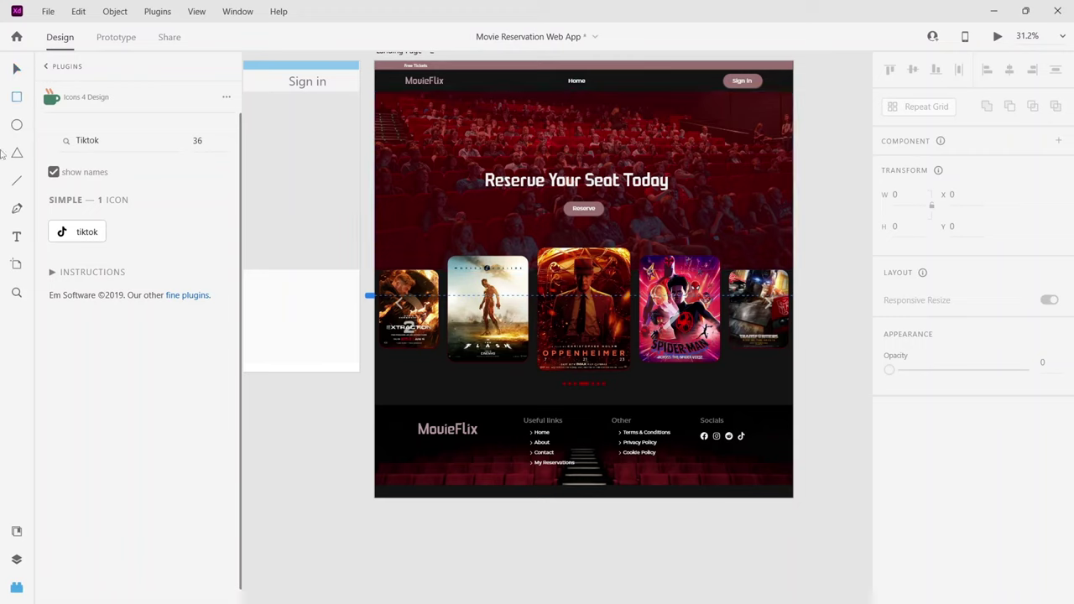
left_click(18, 237)
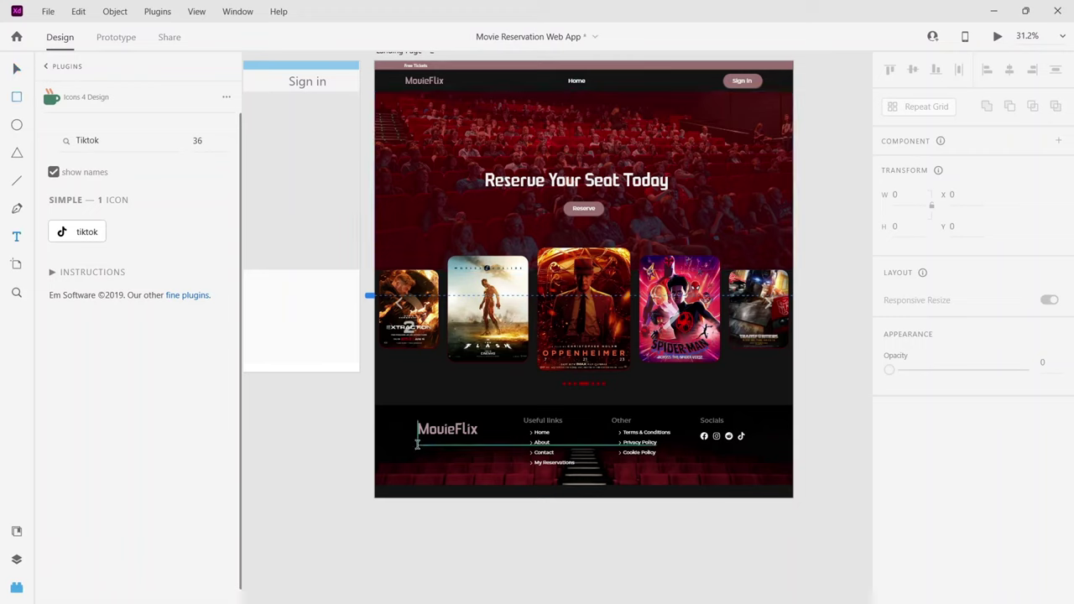
left_click_drag(417, 445, 513, 470)
left_click(17, 71)
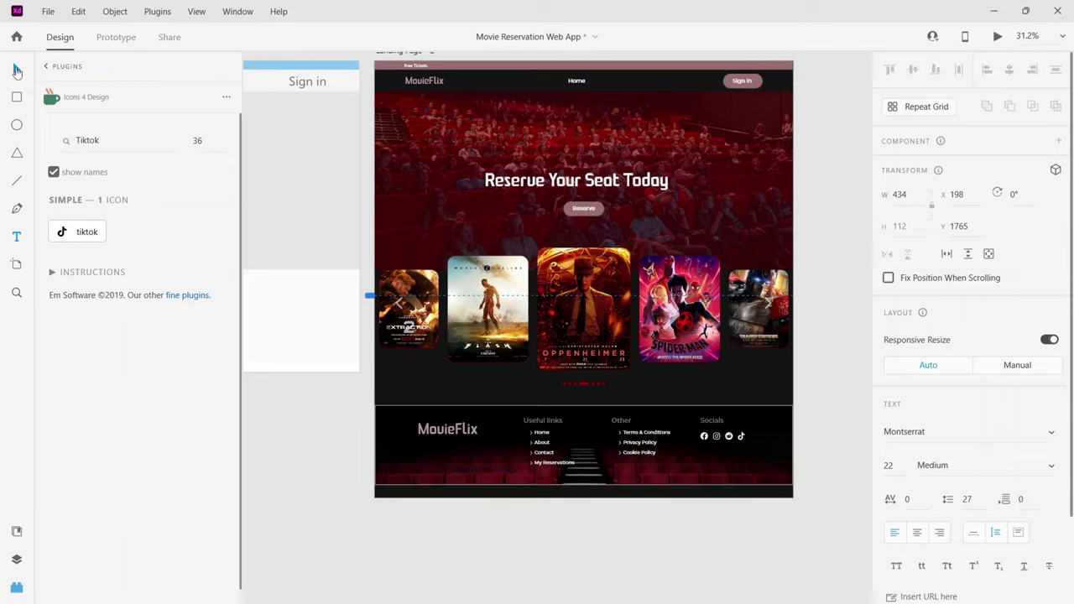
key("Escape")
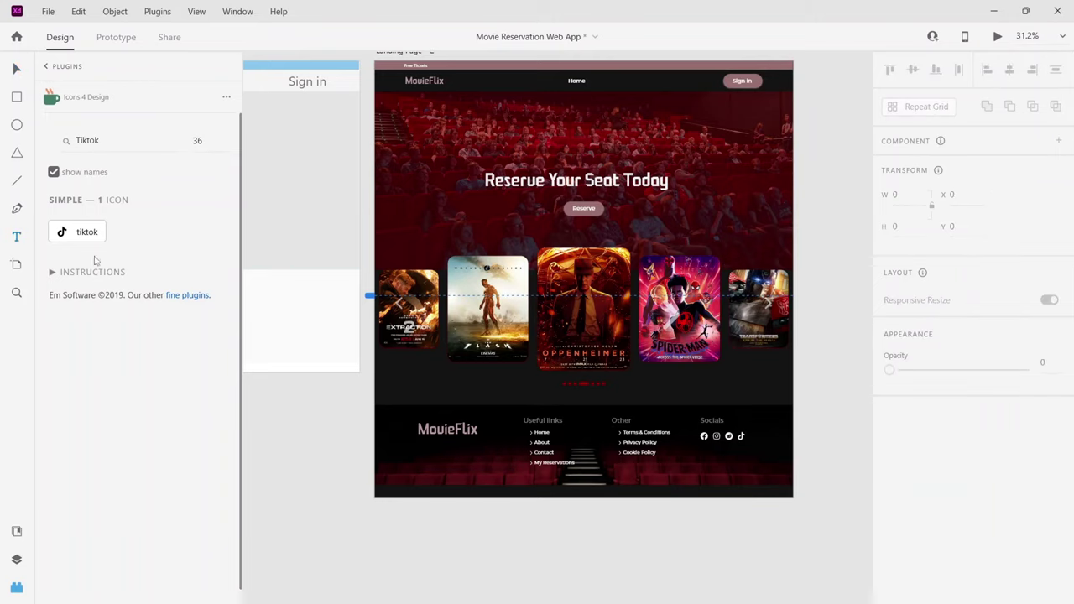
Add a 380-wide text box under the footer's MovieFlix logo reading "The go to site to never miss a blockbuster at your local cinema hall.".
left_click_drag(417, 444, 497, 472)
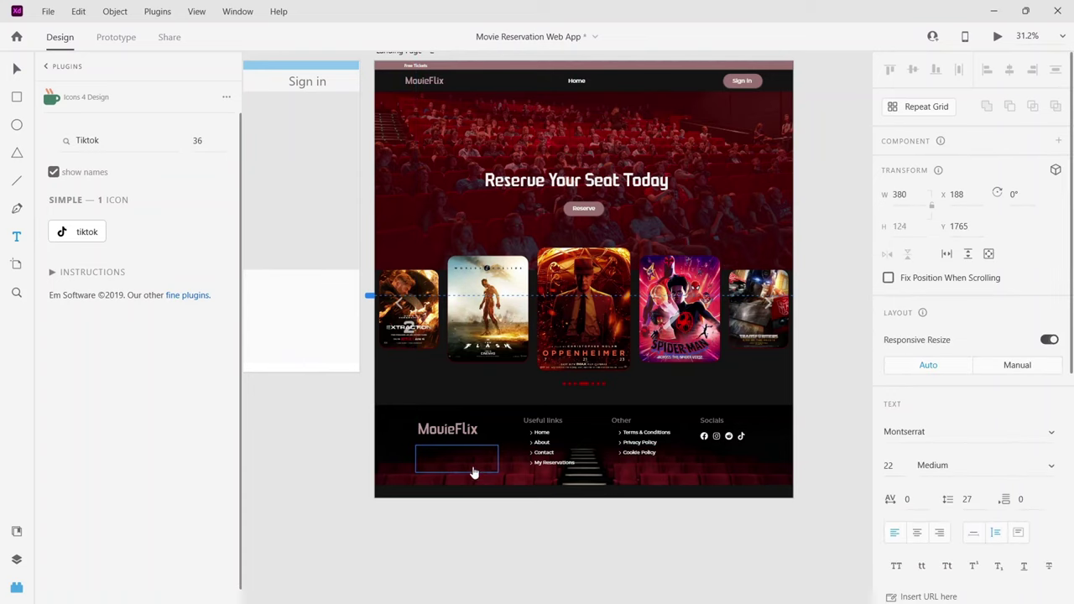
type("th")
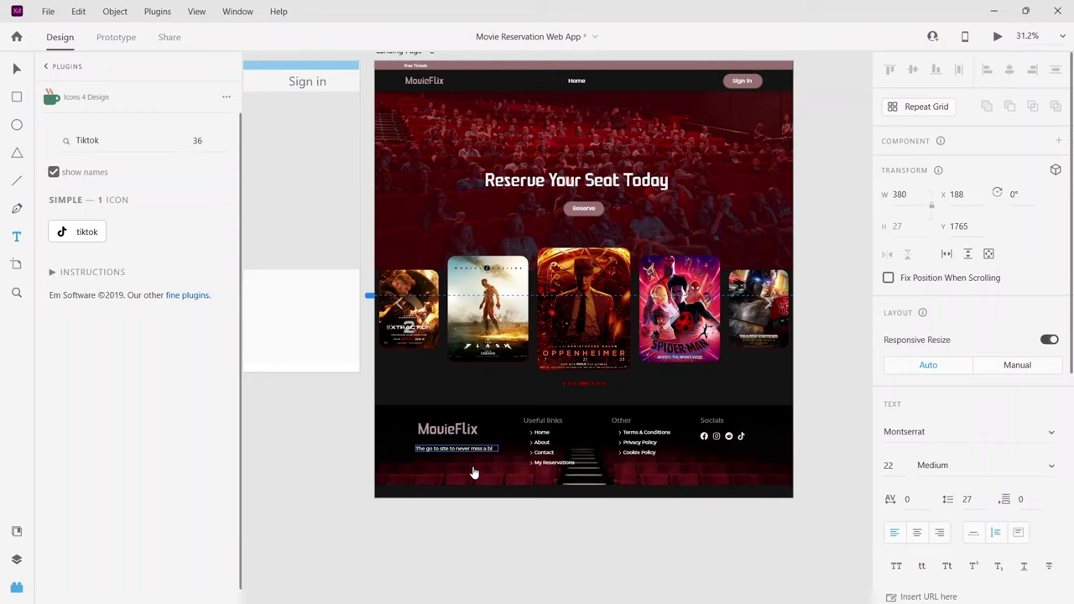
type("kbuster at your lo")
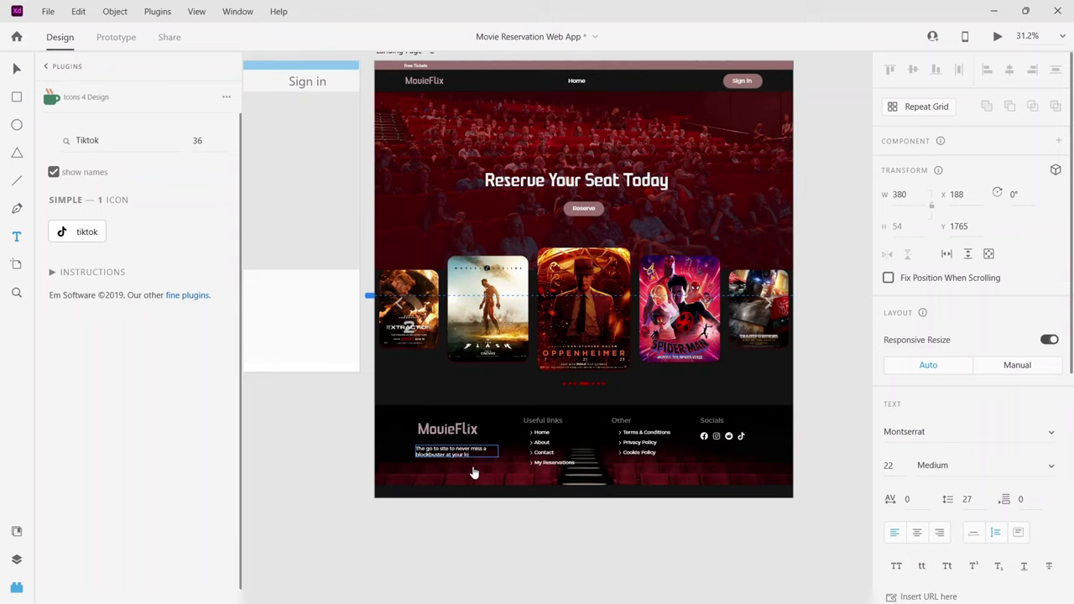
type("cal cinema hall.")
key("Escape")
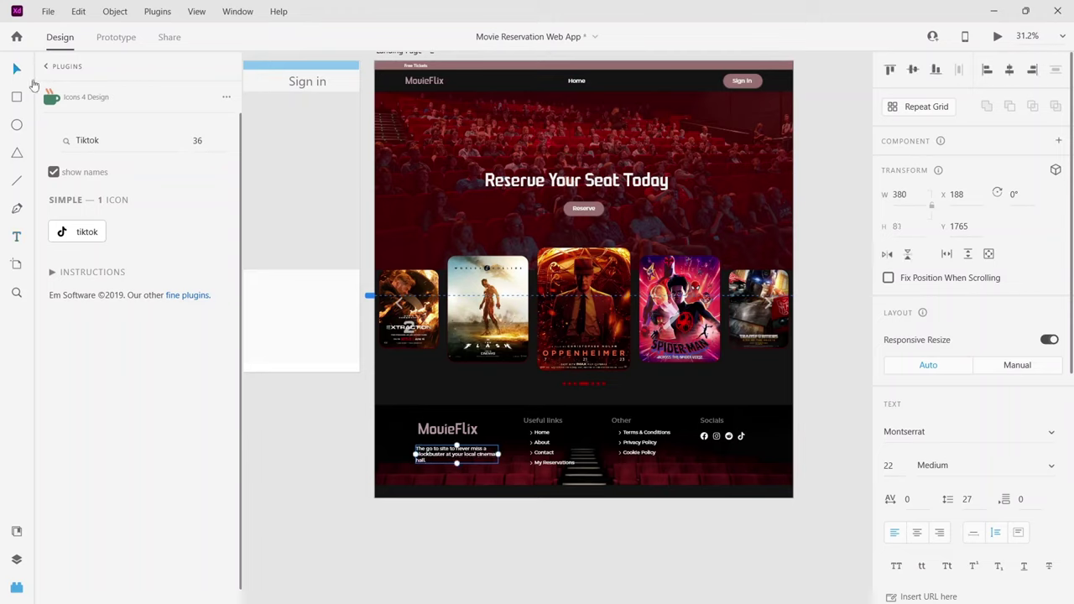
Align the tagline with the left edge of the MovieFlix logo at X 198, Y 1755, and set its font size to 18.
left_click_drag(449, 456, 450, 454)
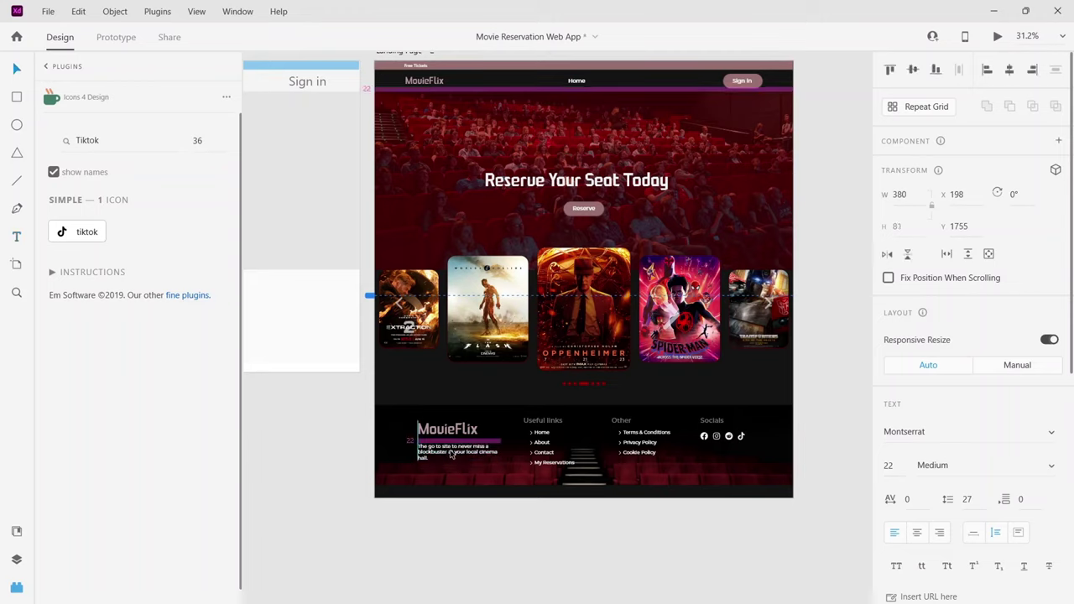
left_click(888, 465)
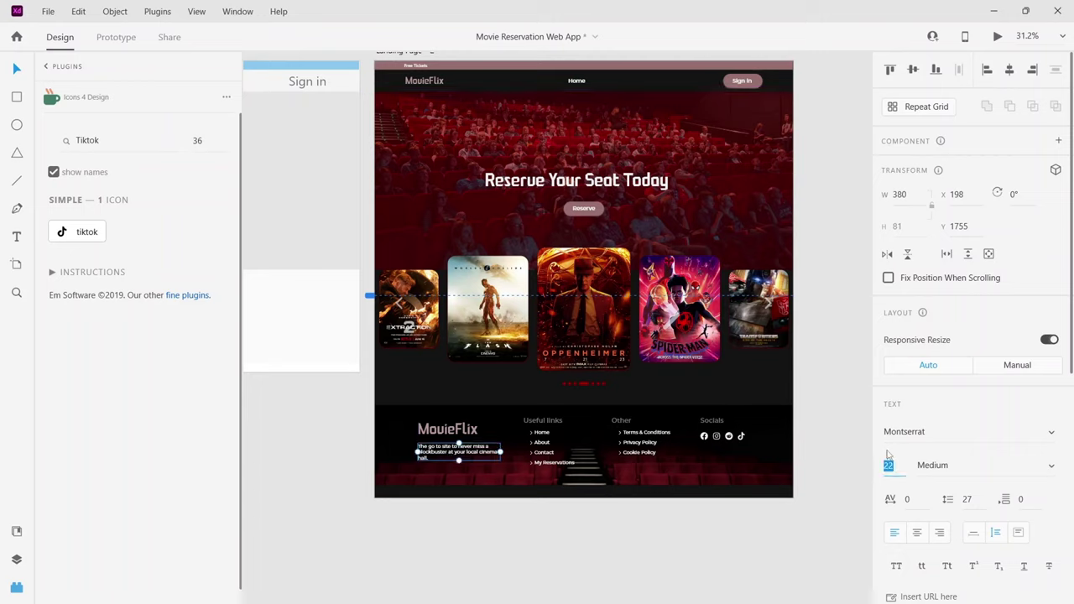
type("18")
key("Return")
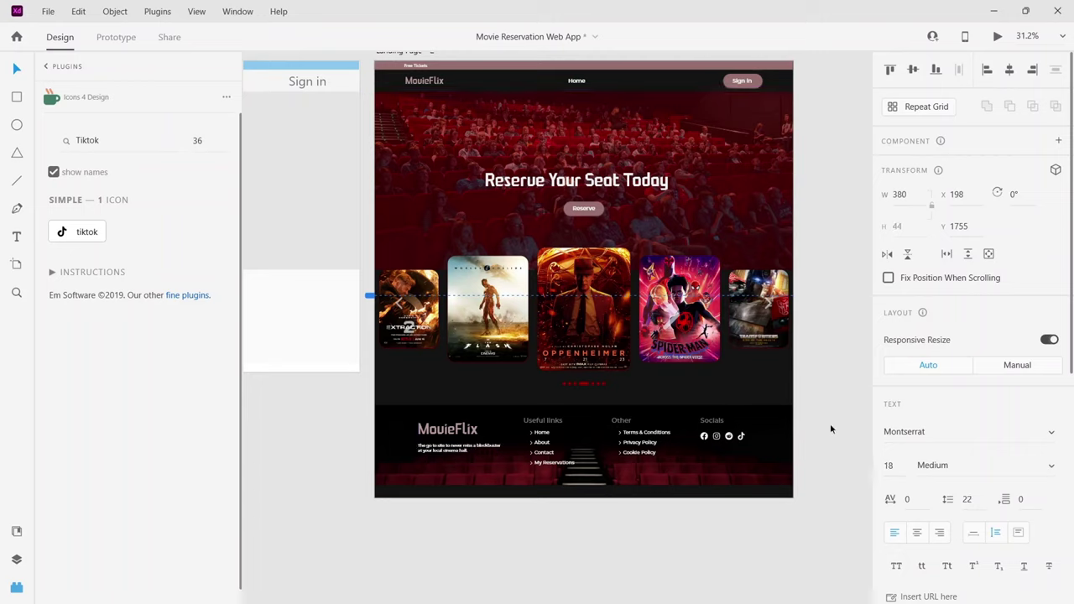
left_click(544, 526)
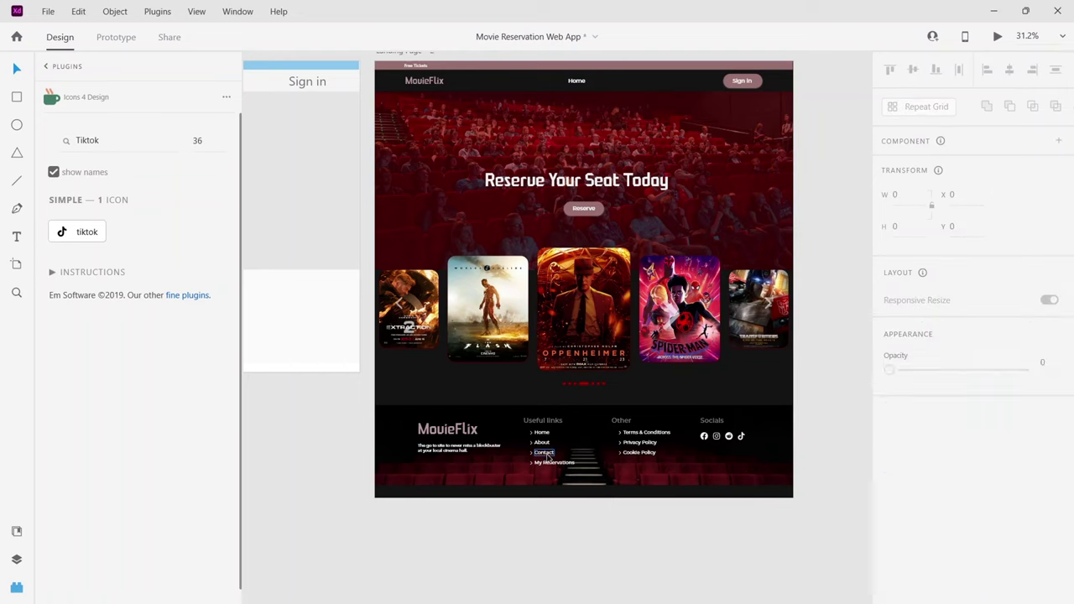
left_click(547, 456)
double_click(545, 453)
key("Escape")
key("Escape")
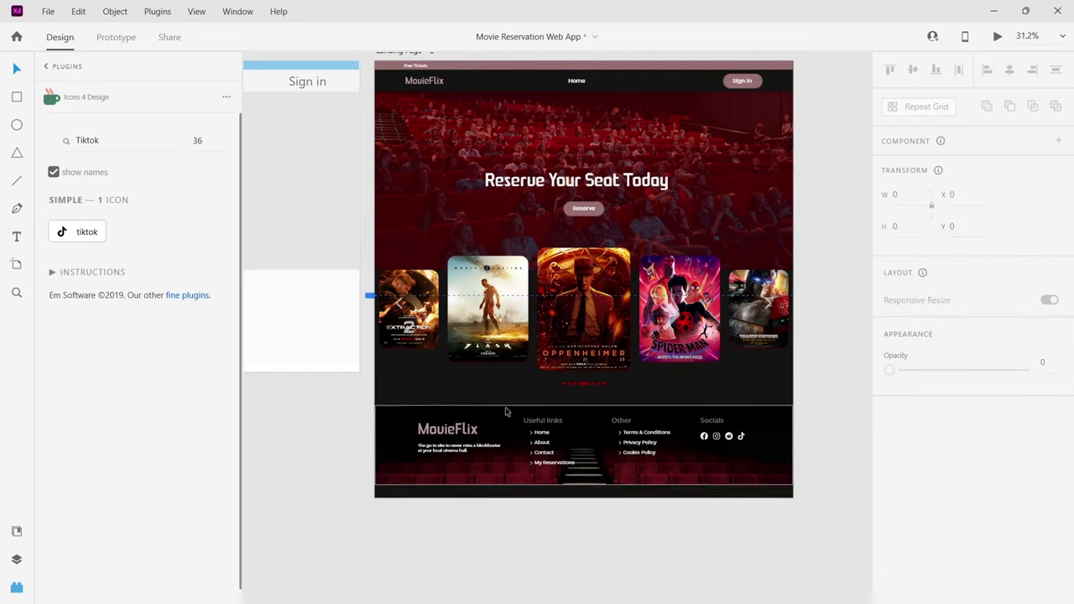
Recolour the footer headings Useful links, Other and Socials with the light grey sampled from the canvas outside the artboard.
left_click(506, 411)
double_click(533, 420)
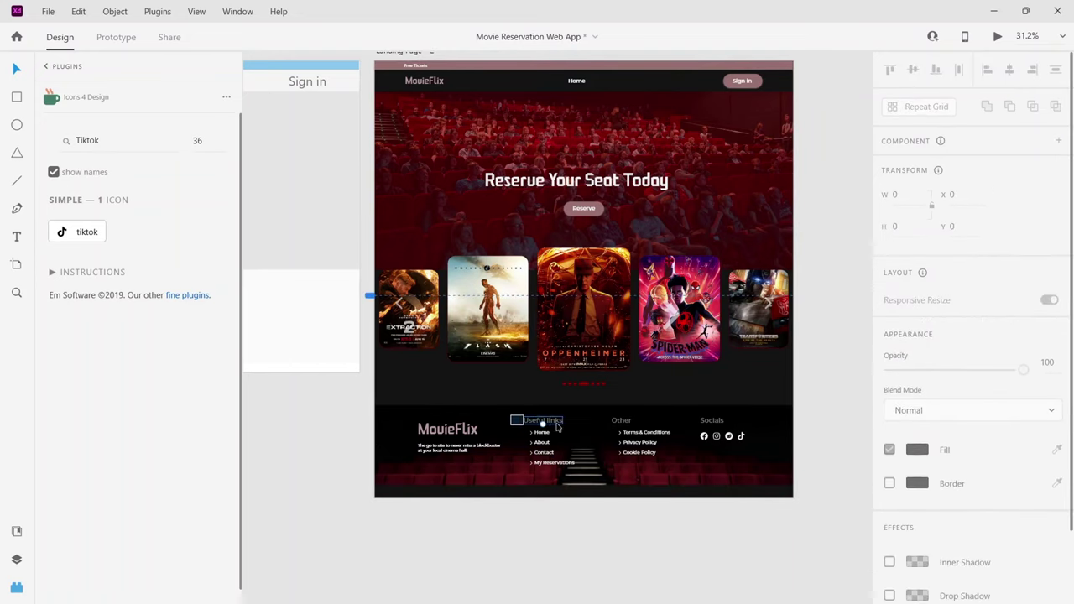
left_click(592, 419, "shift")
left_click(712, 422, "shift")
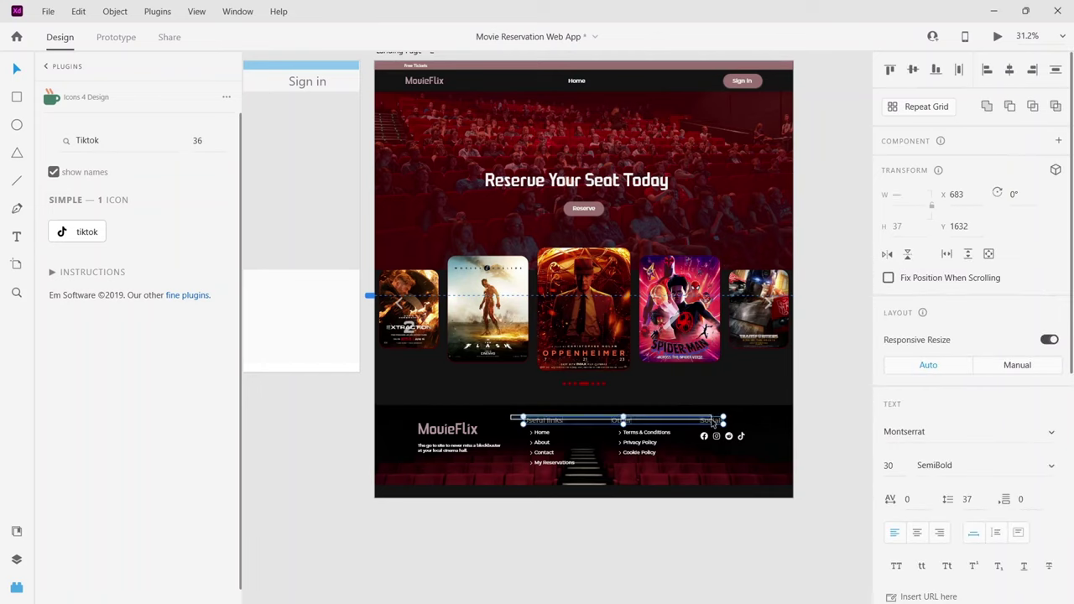
scroll(924, 372, "down", 5)
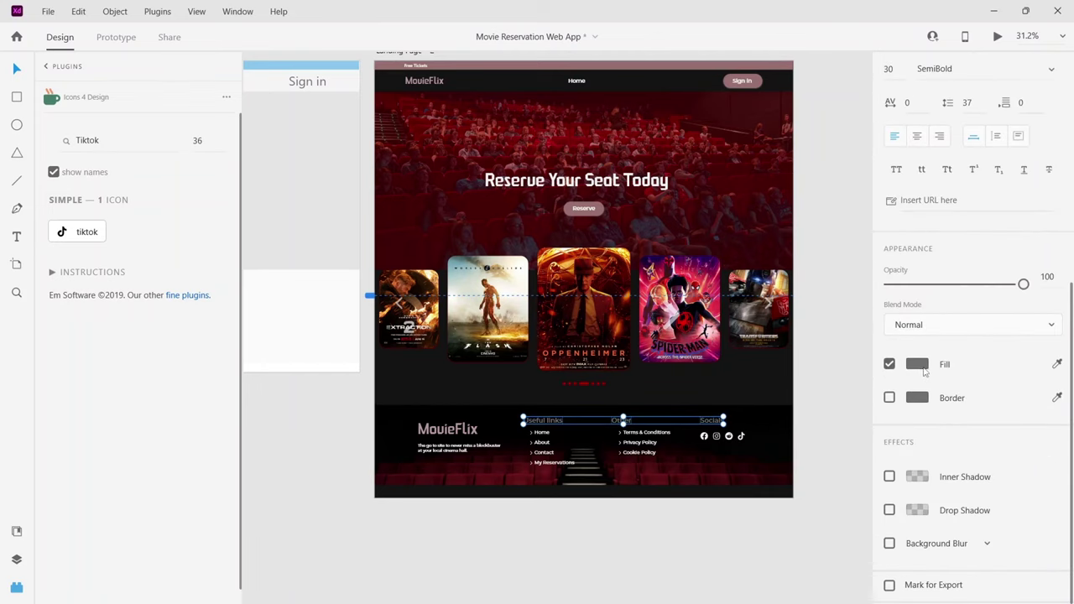
left_click(1057, 364)
left_click(994, 390)
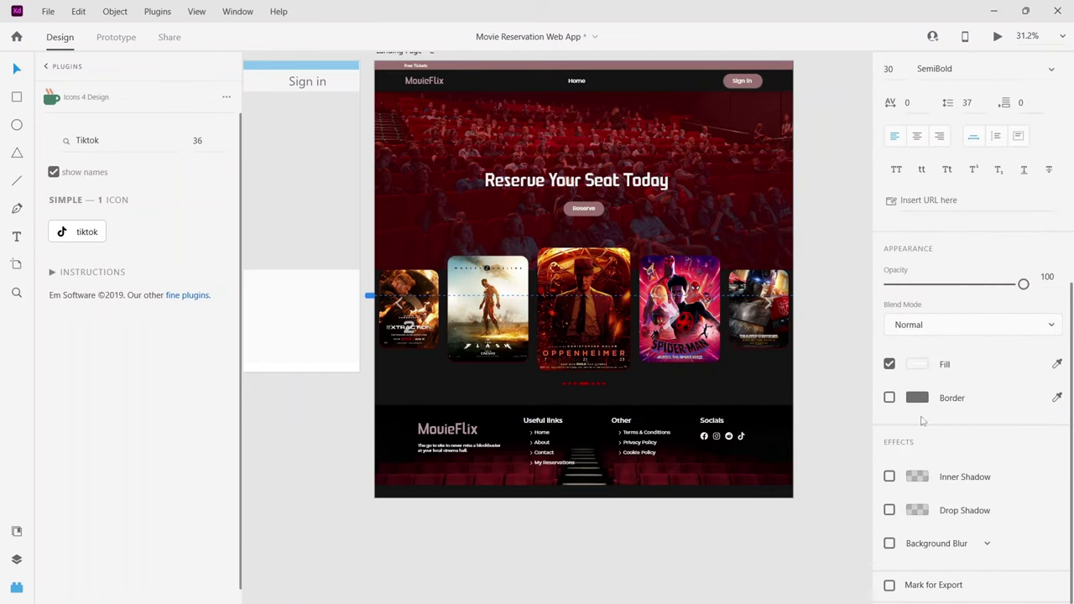
left_click(842, 419)
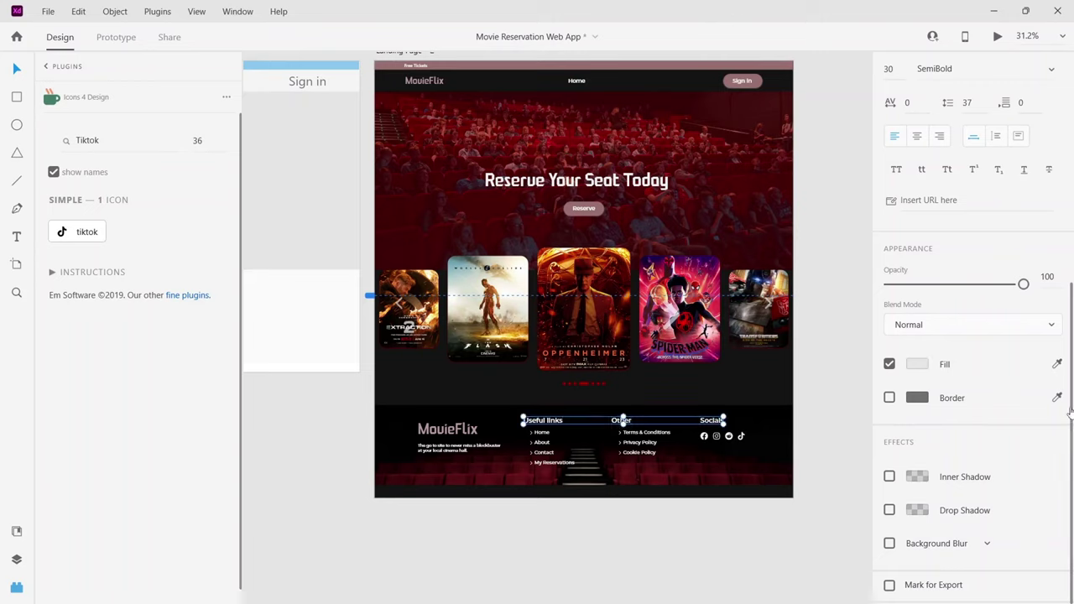
left_click(827, 528)
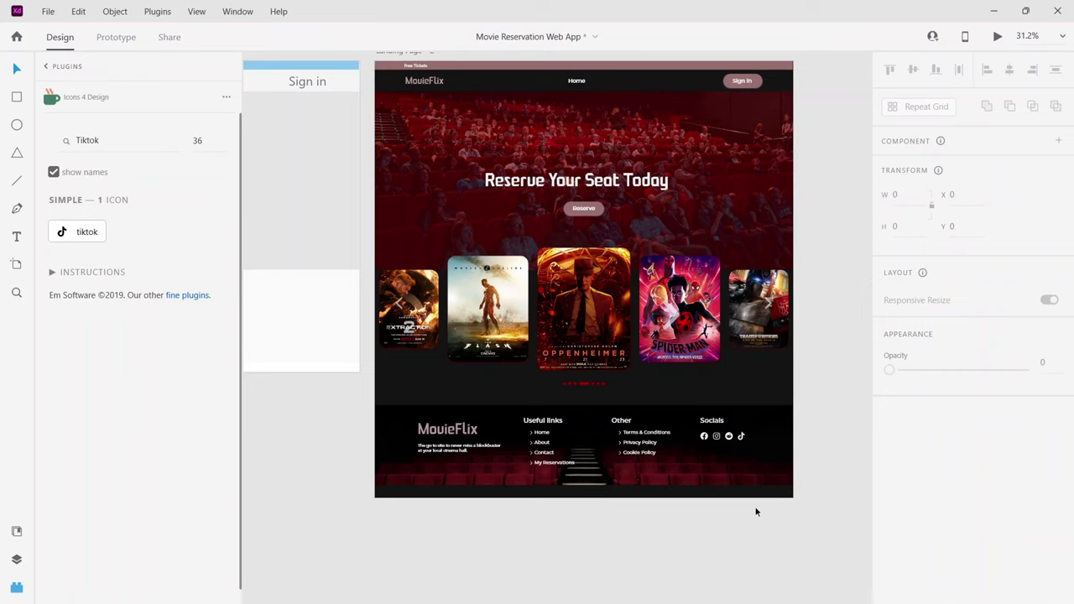
Duplicate the tagline straight down to Y 1940, onto the lower edge of the footer image.
scroll(743, 508, "down", 2)
scroll(528, 467, "up", 5)
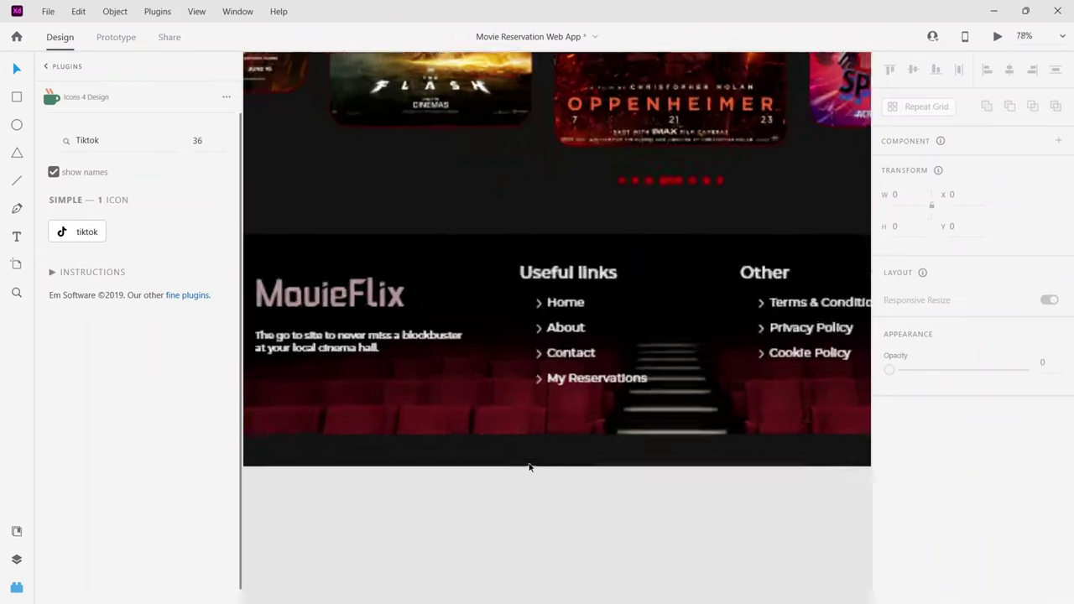
scroll(528, 467, "up", 3)
scroll(529, 463, "down", 1)
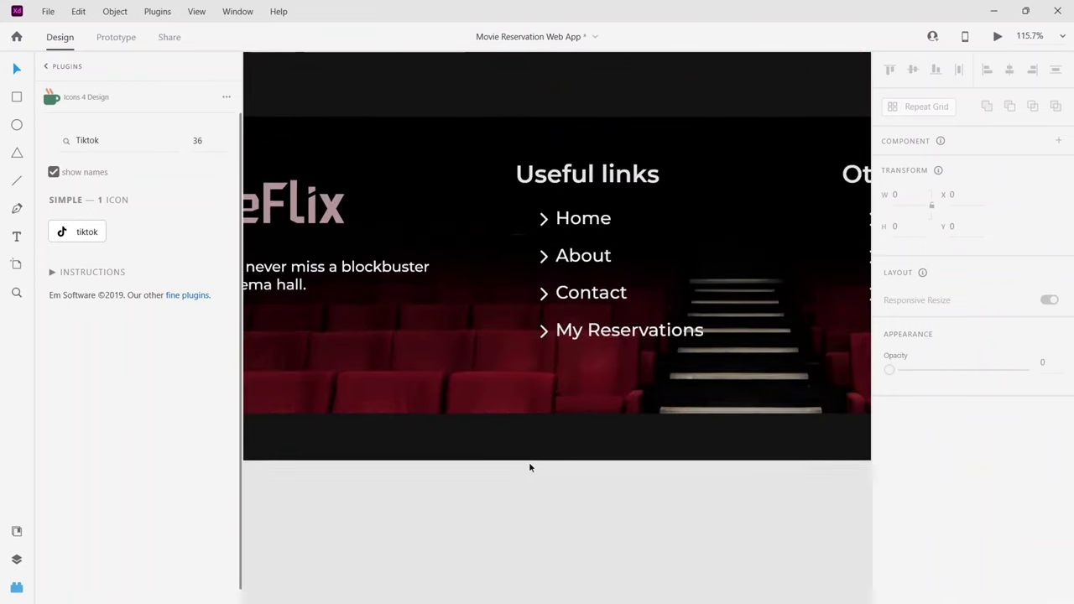
left_click(377, 274)
left_click_drag(383, 271, 399, 424)
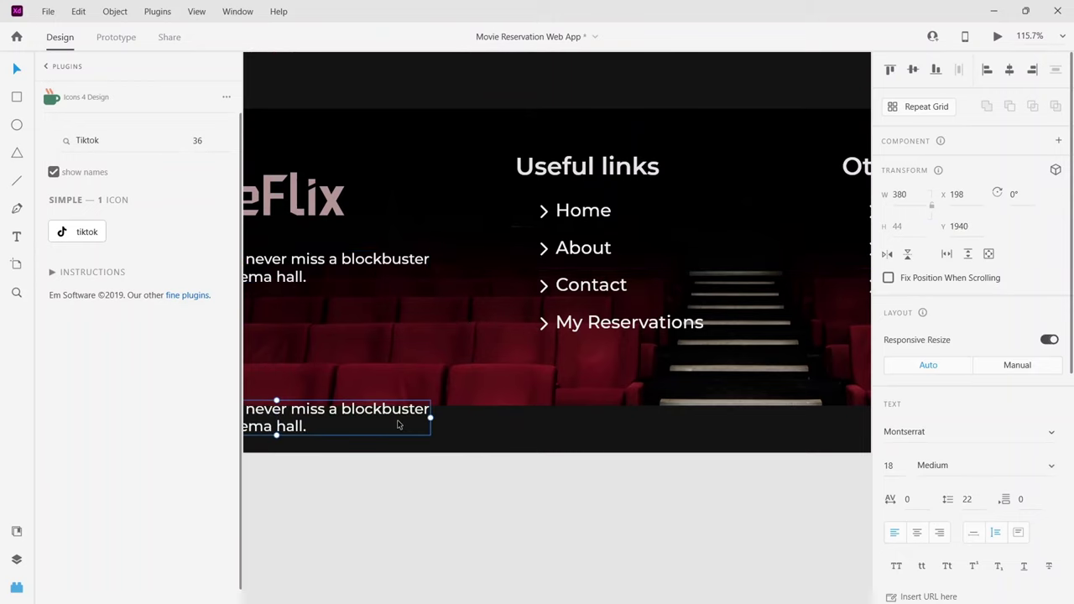
Move the duplicated tagline along the footer's lower edge to about X 793, Y 1939.
scroll(398, 424, "left", 3)
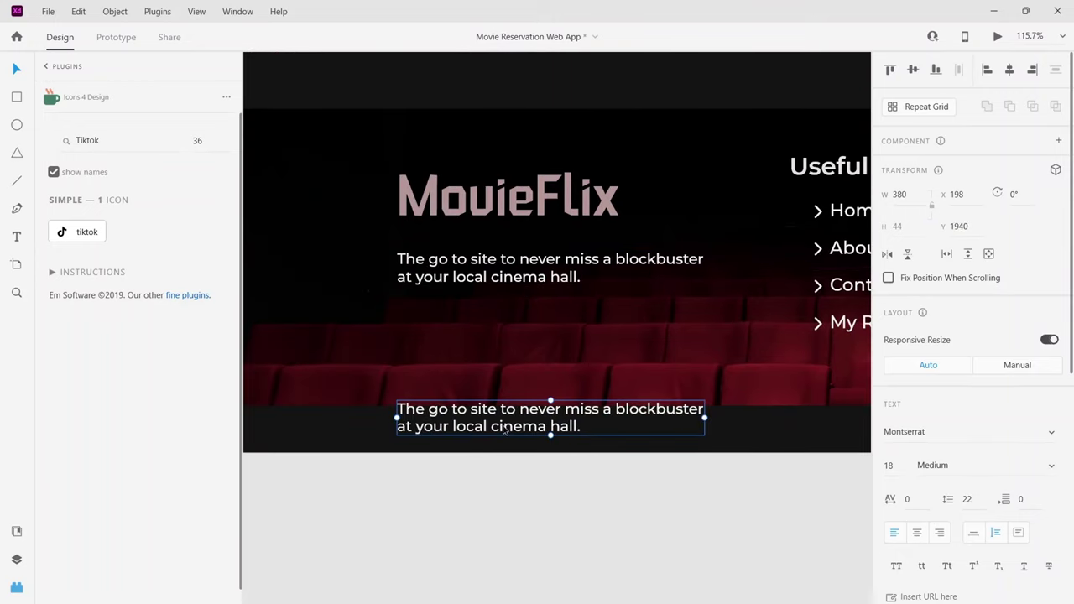
left_click_drag(505, 430, 796, 429)
scroll(693, 446, "right", 1)
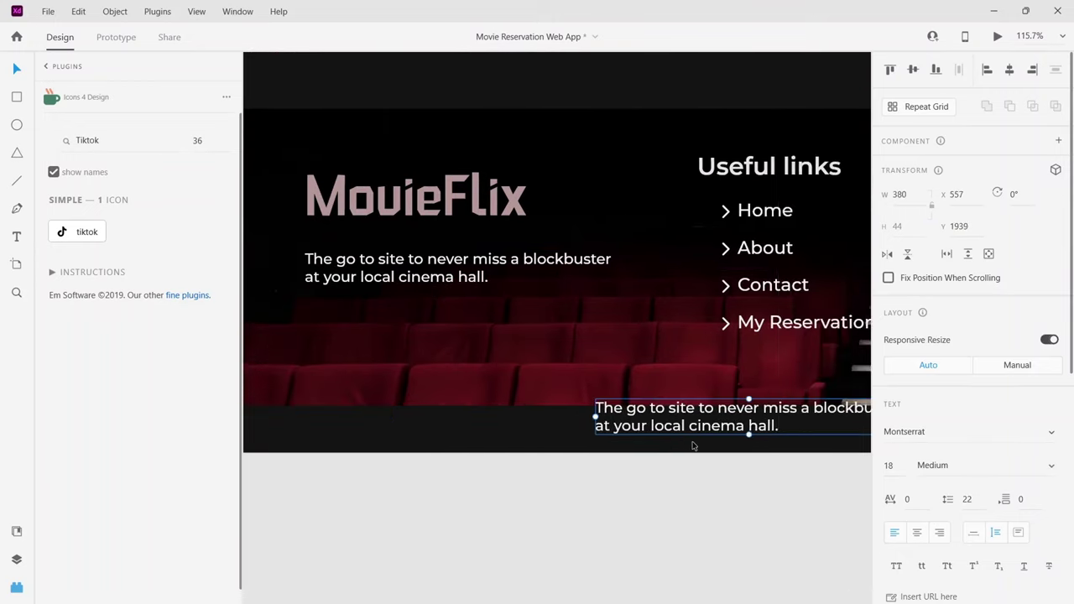
scroll(679, 432, "right", 3)
scroll(646, 428, "down", 3)
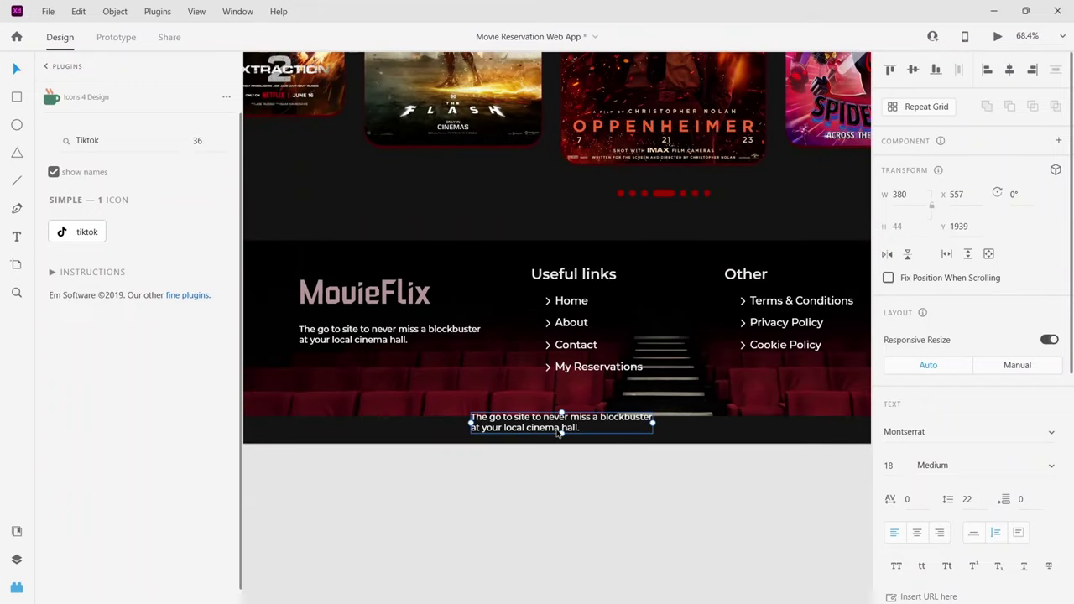
left_click_drag(558, 432, 671, 430)
Replace the duplicated tagline's text with "All Rights Reserved 2024 MovieFlix".
double_click(669, 429)
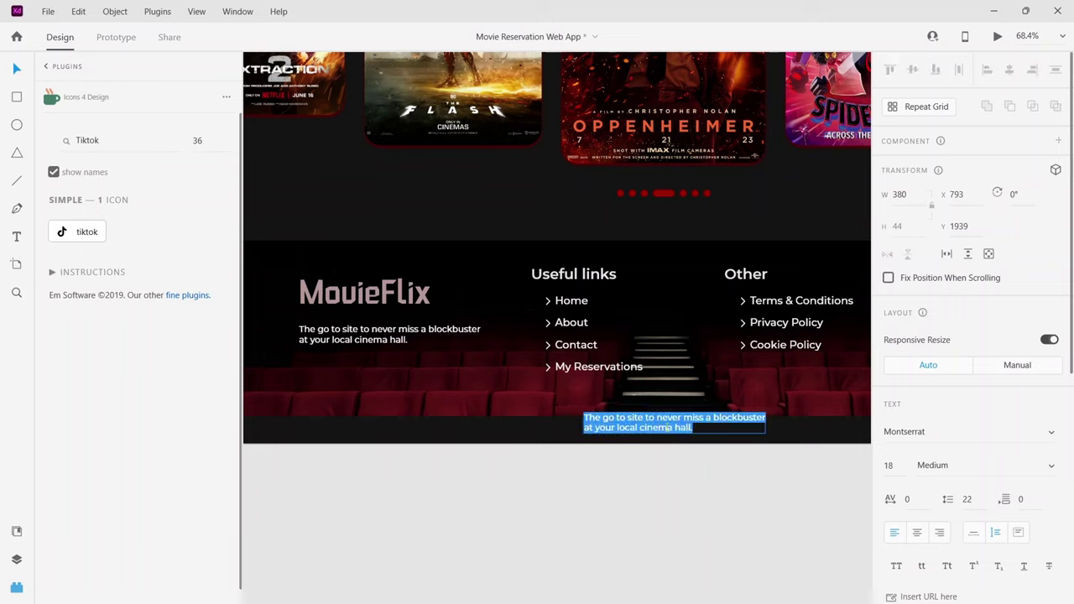
key("BackSpace")
type("All")
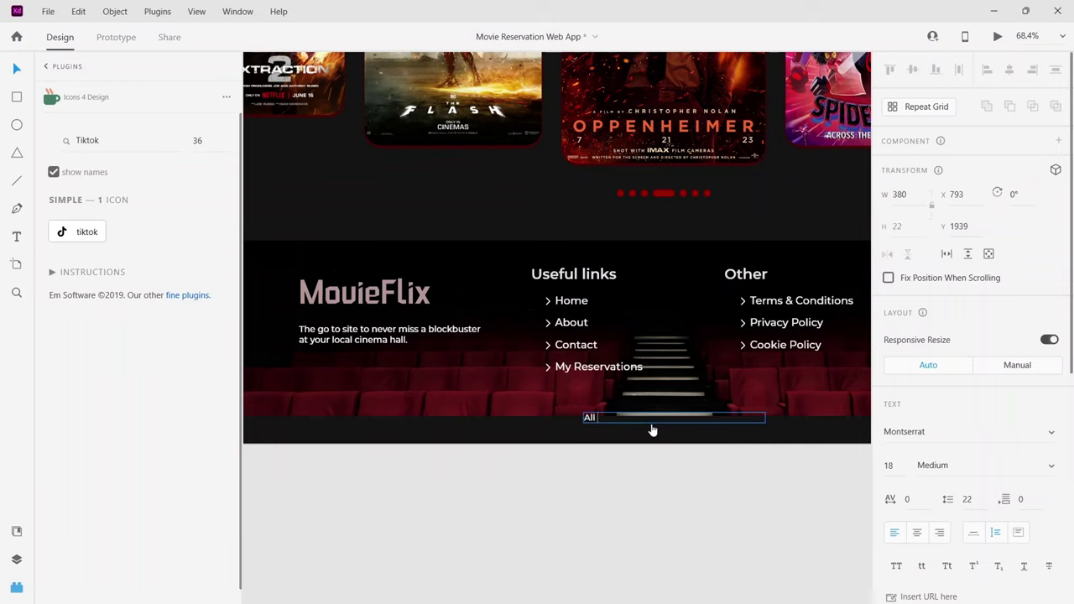
type(" Rights Reserved 2024")
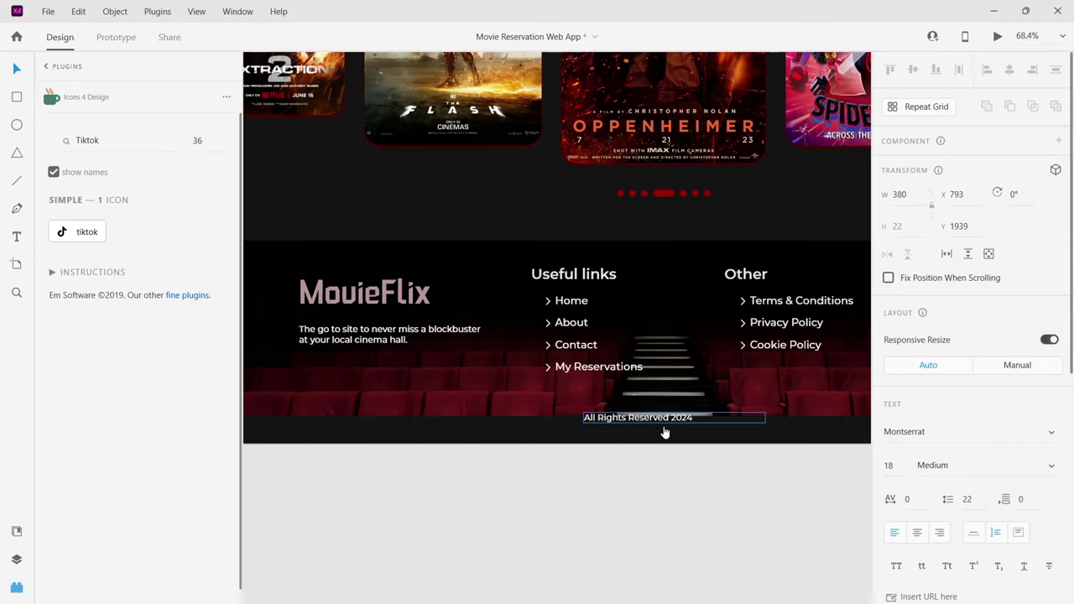
type("MovieFlix")
key("Escape")
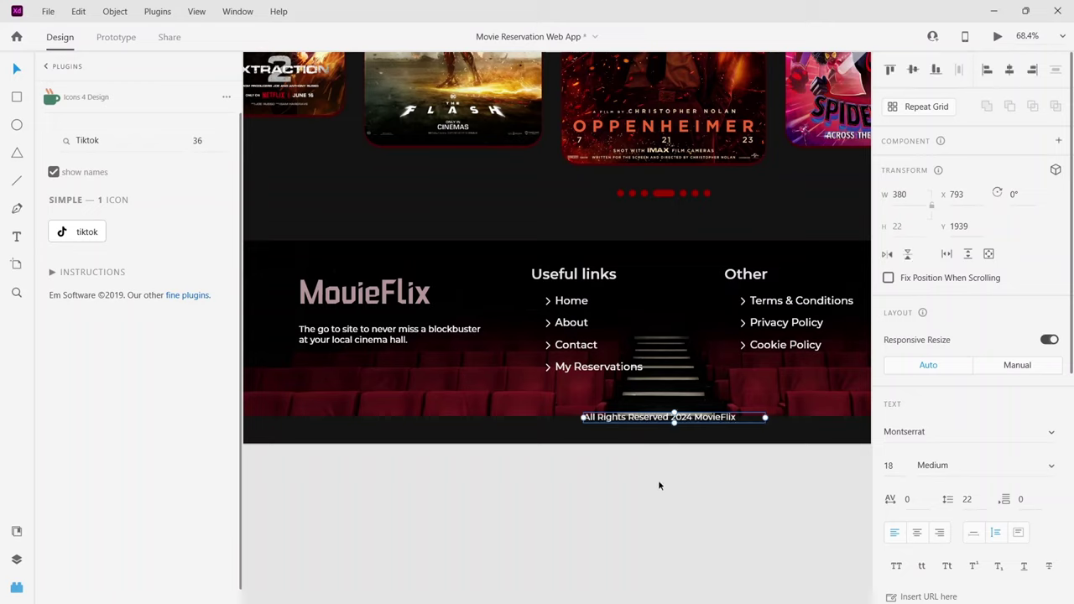
Move the copyright line onto the dark strip below the footer image, centre-align its text and centre it horizontally on the page.
left_click_drag(658, 417, 663, 430)
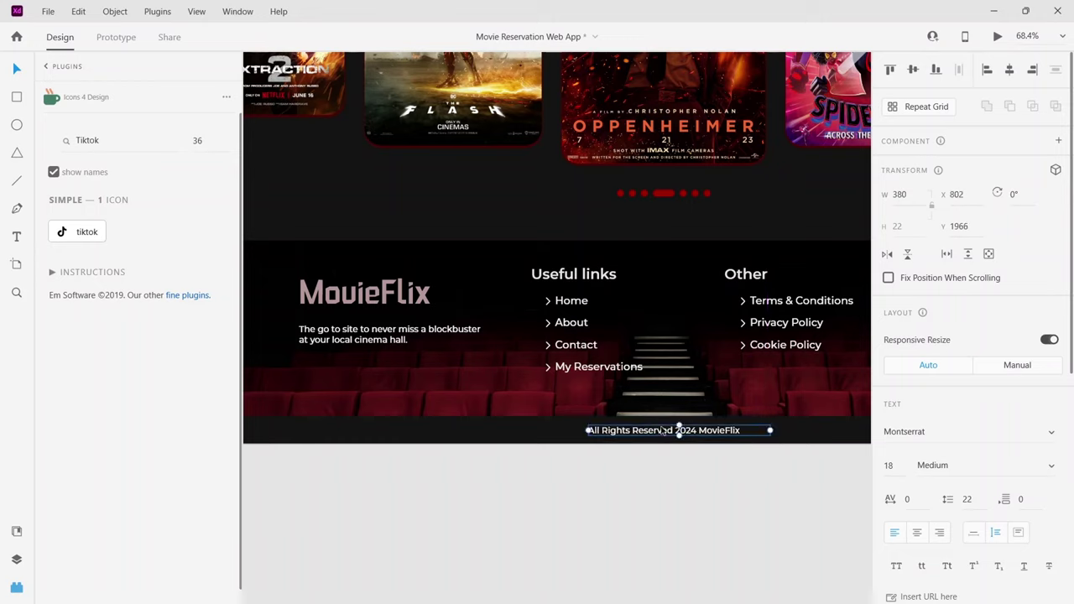
left_click(650, 495)
left_click(690, 433)
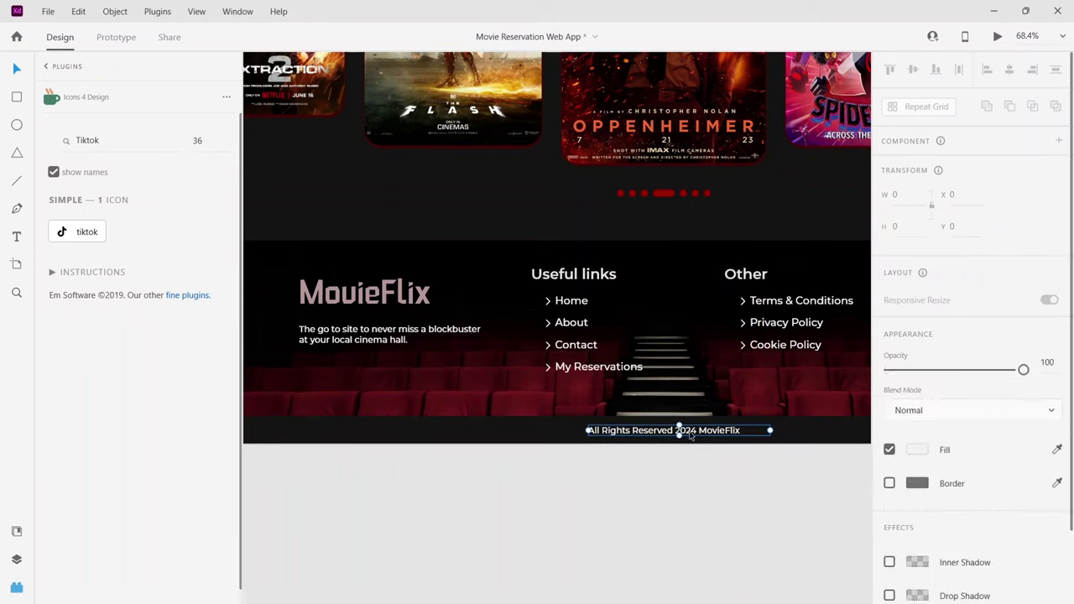
left_click(917, 532)
left_click(696, 486)
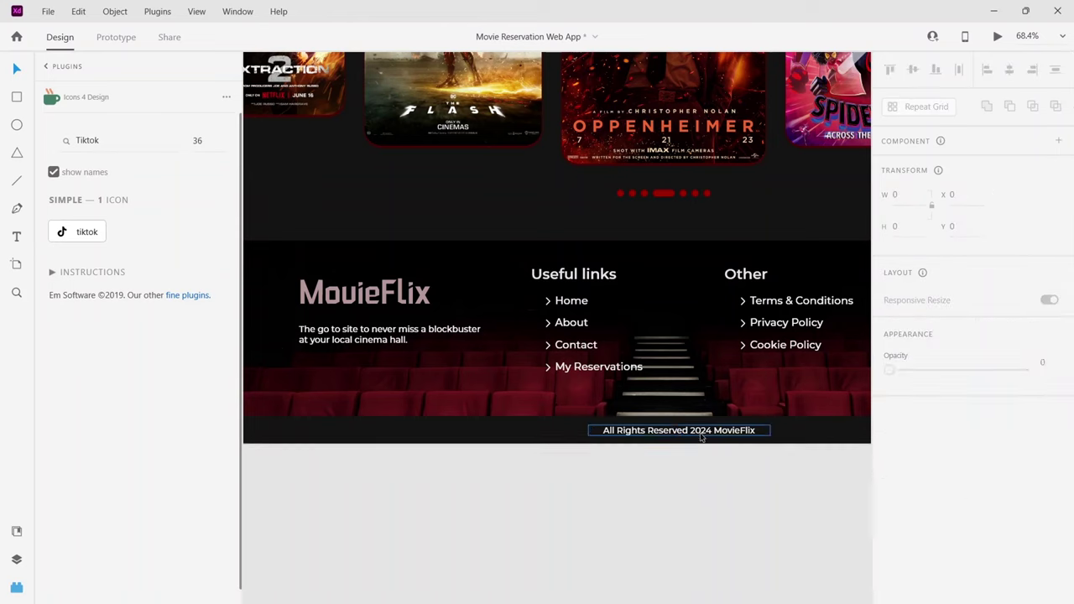
left_click_drag(700, 434, 684, 436)
left_click(691, 478)
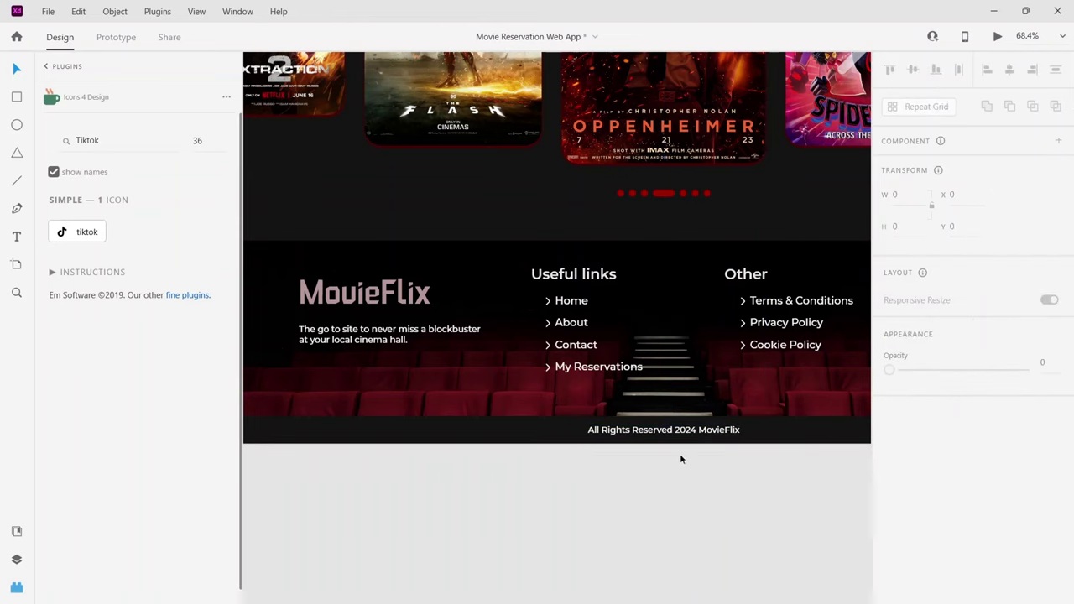
Preview the landing page and check it from the footer up to the header, then close the preview.
scroll(681, 459, "down", 5)
scroll(681, 456, "right", 3)
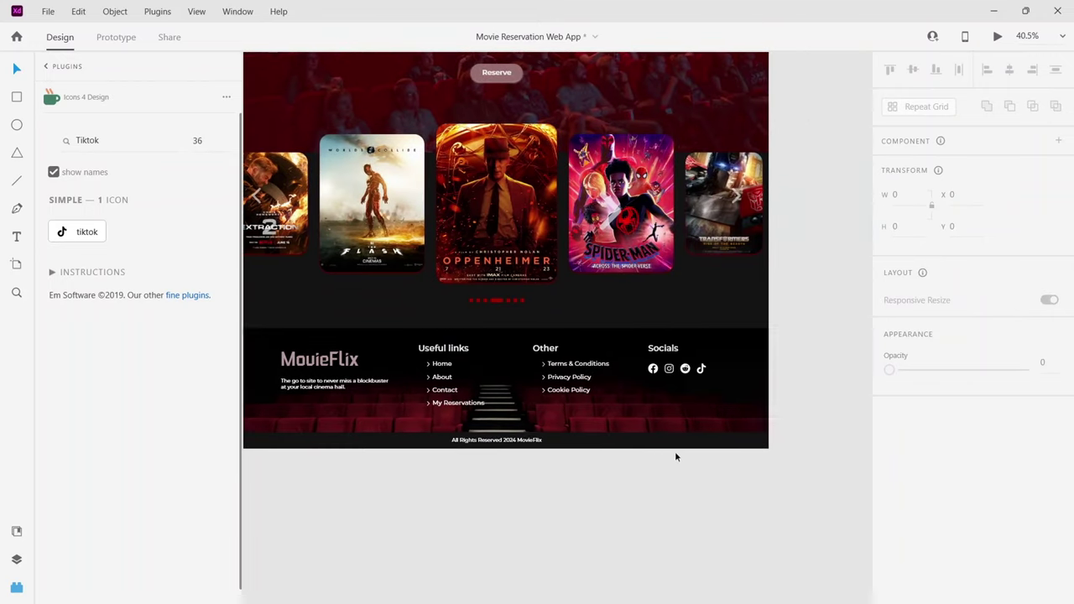
left_click(995, 38)
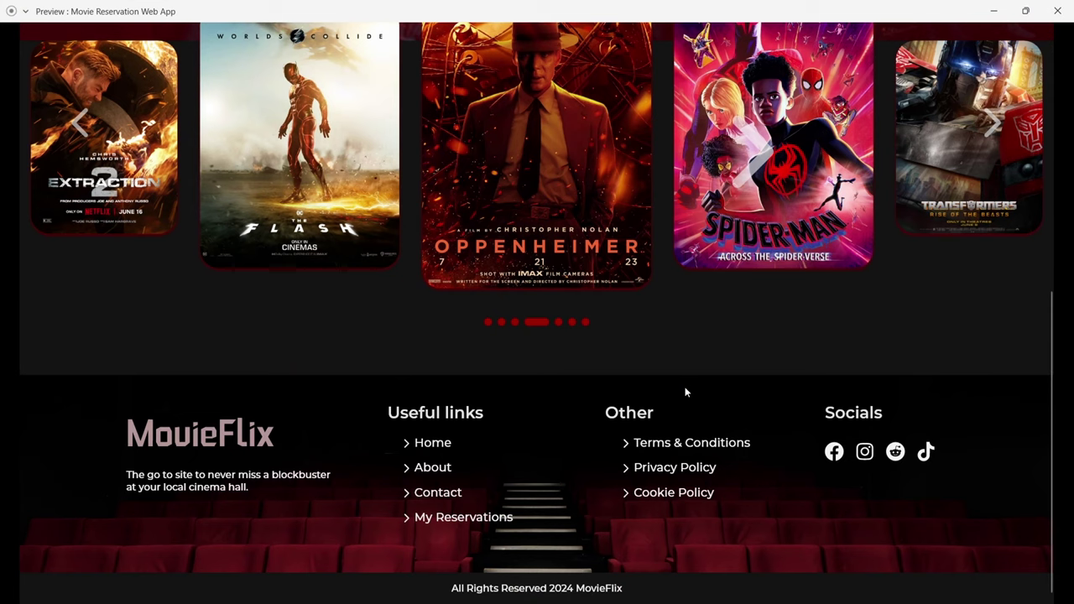
scroll(683, 391, "up", 1)
scroll(683, 392, "up", 5)
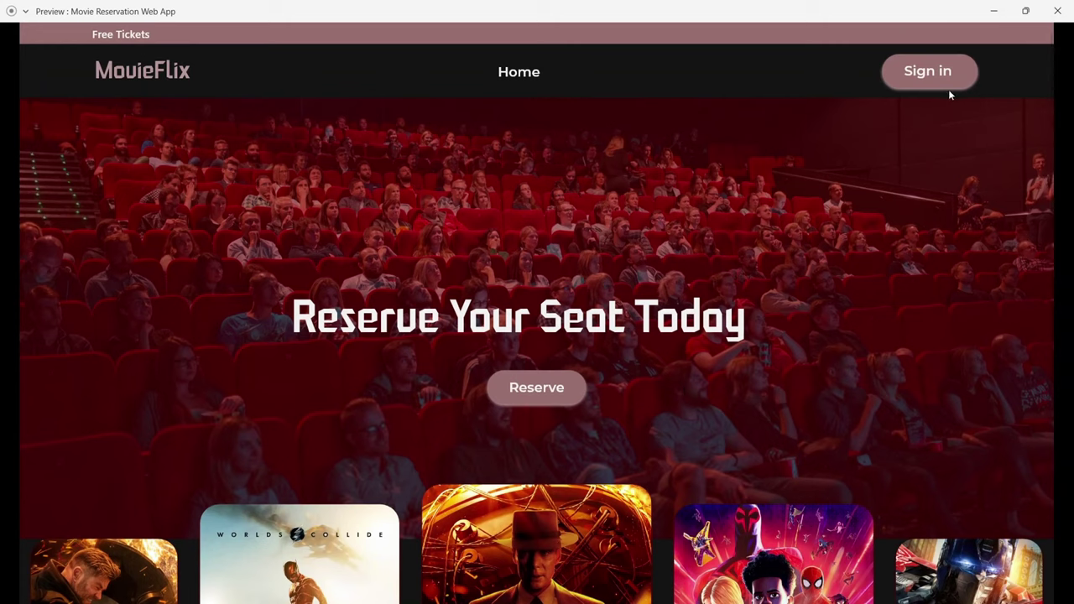
left_click(993, 11)
scroll(660, 439, "left", 2)
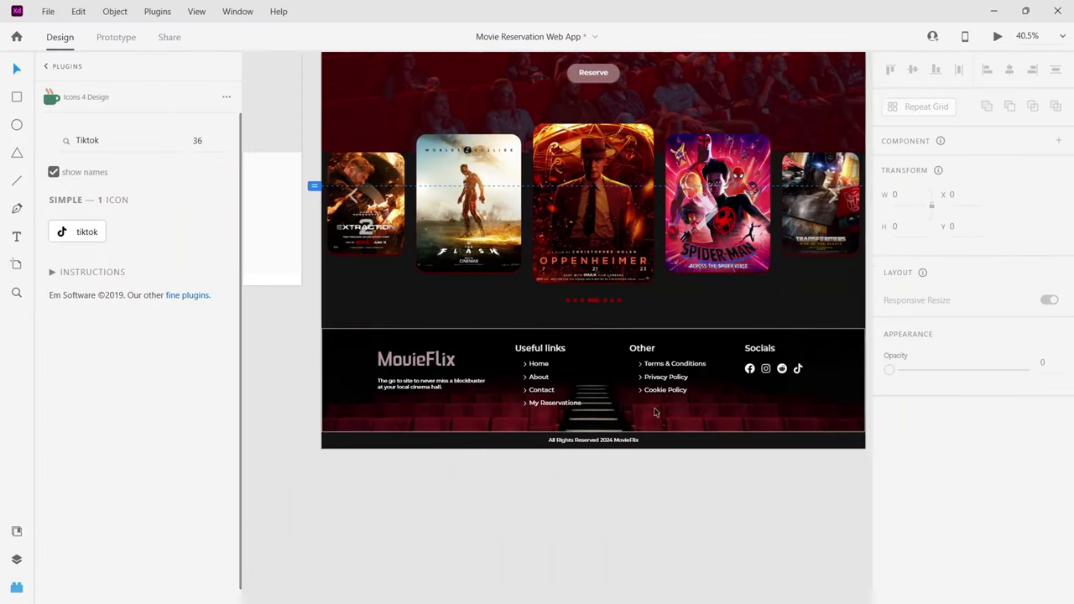
Try to shrink the Sign in button's background within its stack to 166 by 59.
scroll(655, 412, "up", 3)
scroll(656, 412, "right", 1)
scroll(655, 412, "up", 8)
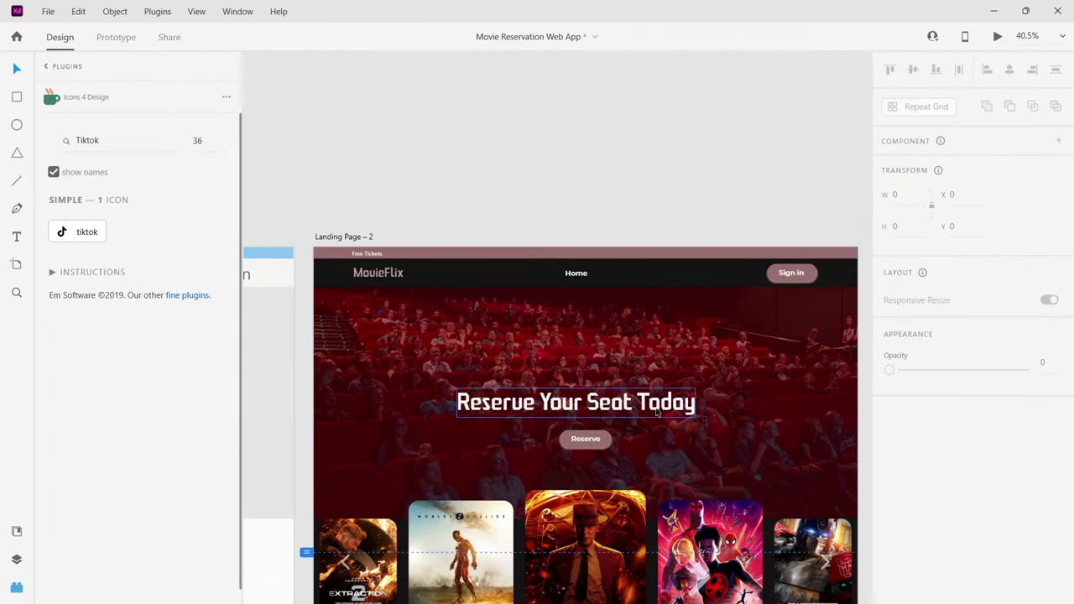
scroll(747, 366, "up", 5)
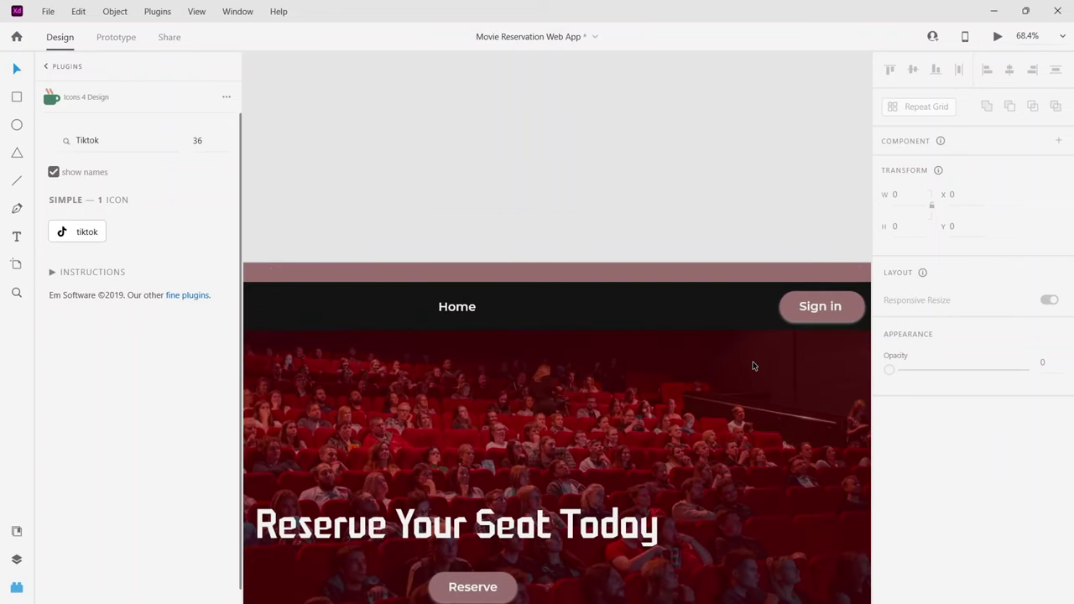
left_click(673, 311)
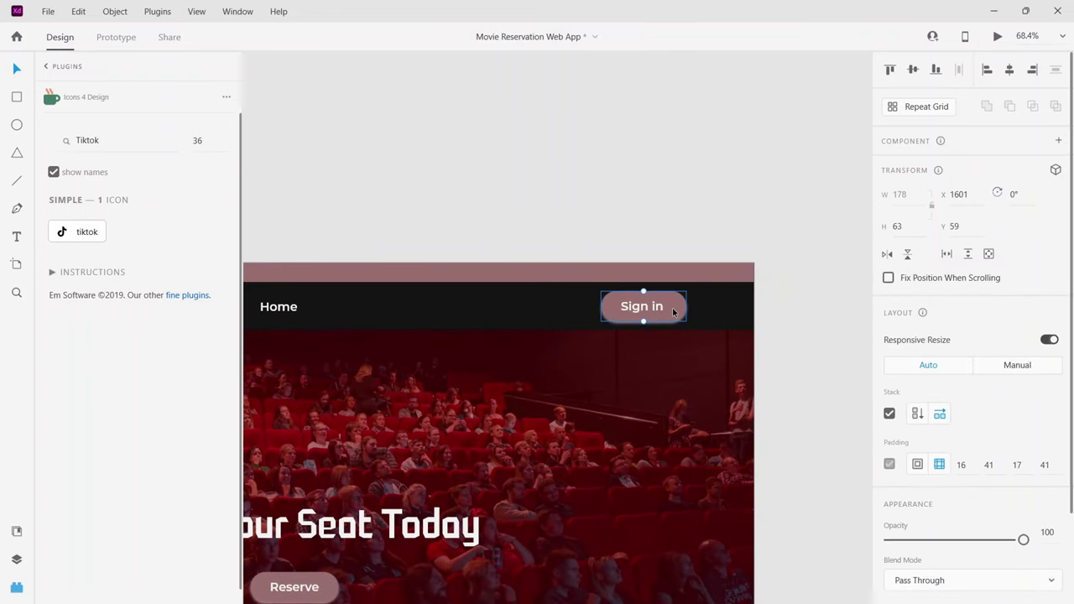
double_click(682, 323)
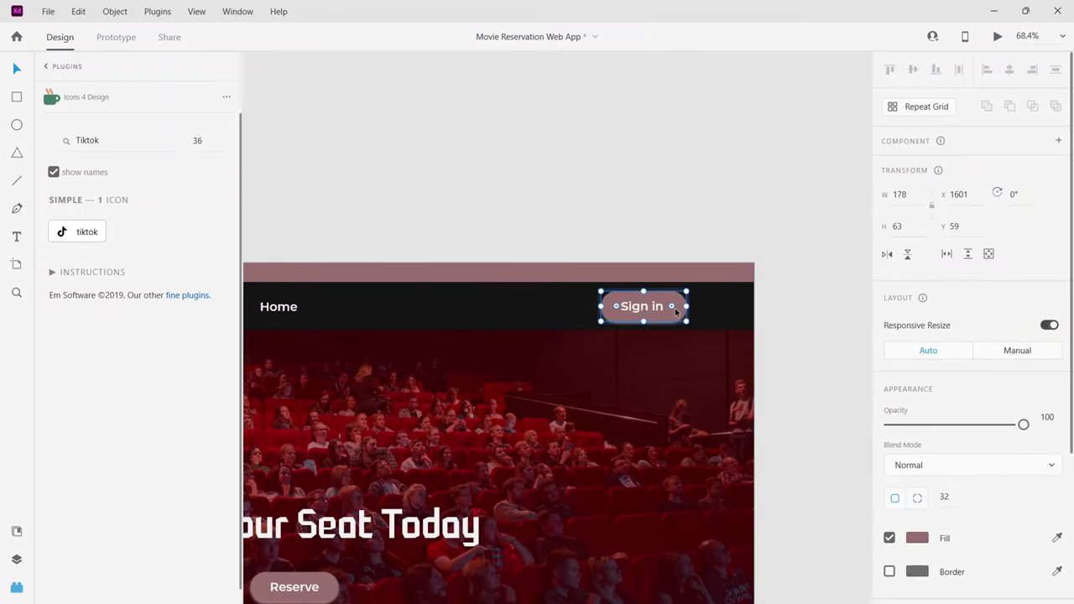
left_click_drag(685, 321, 683, 318)
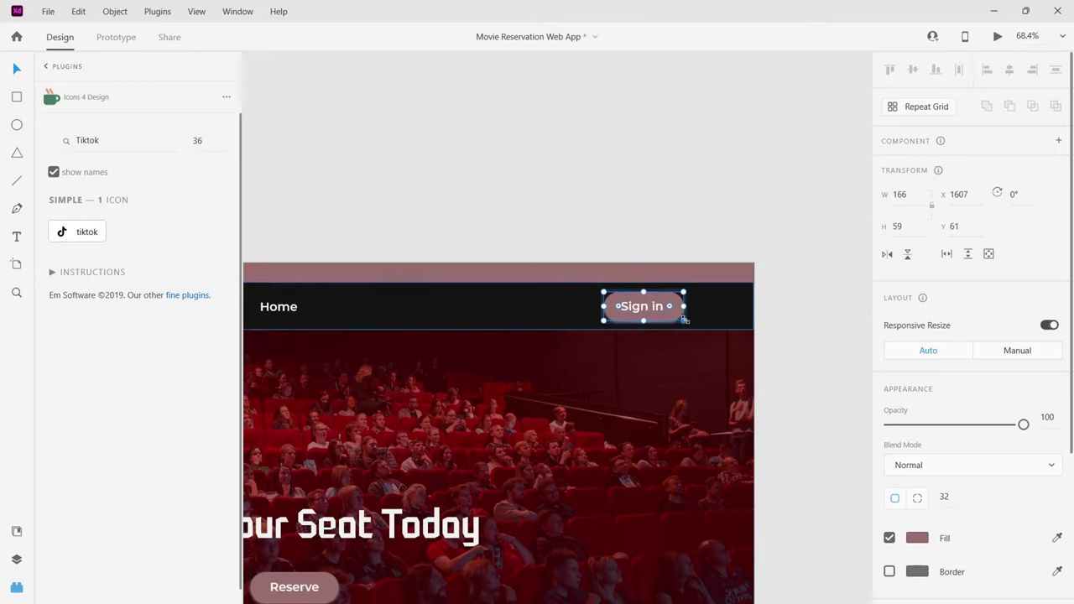
left_click(728, 312)
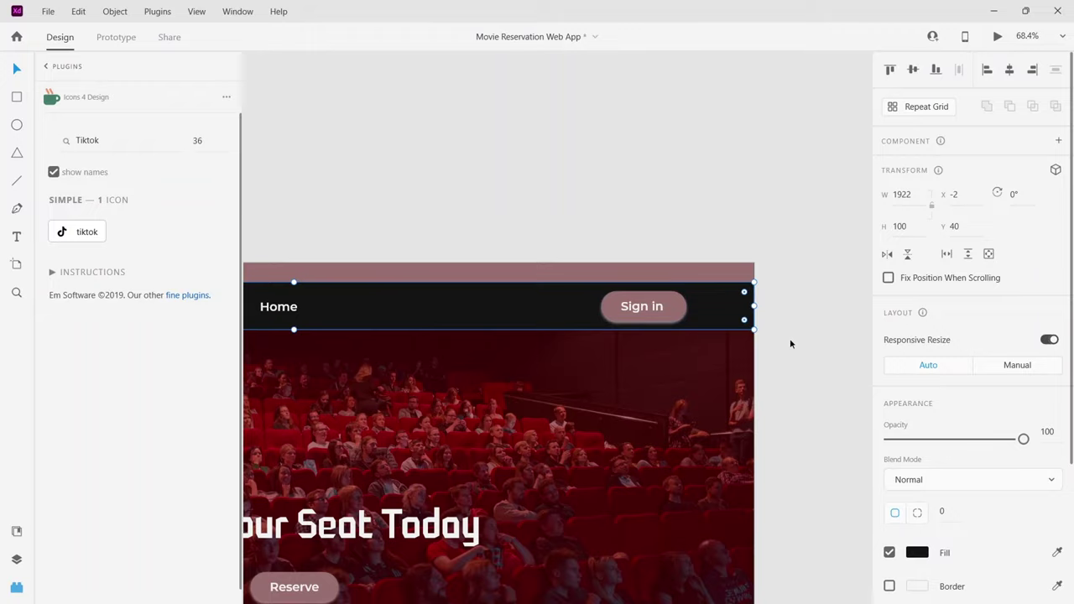
right_click(670, 312)
left_click(712, 311)
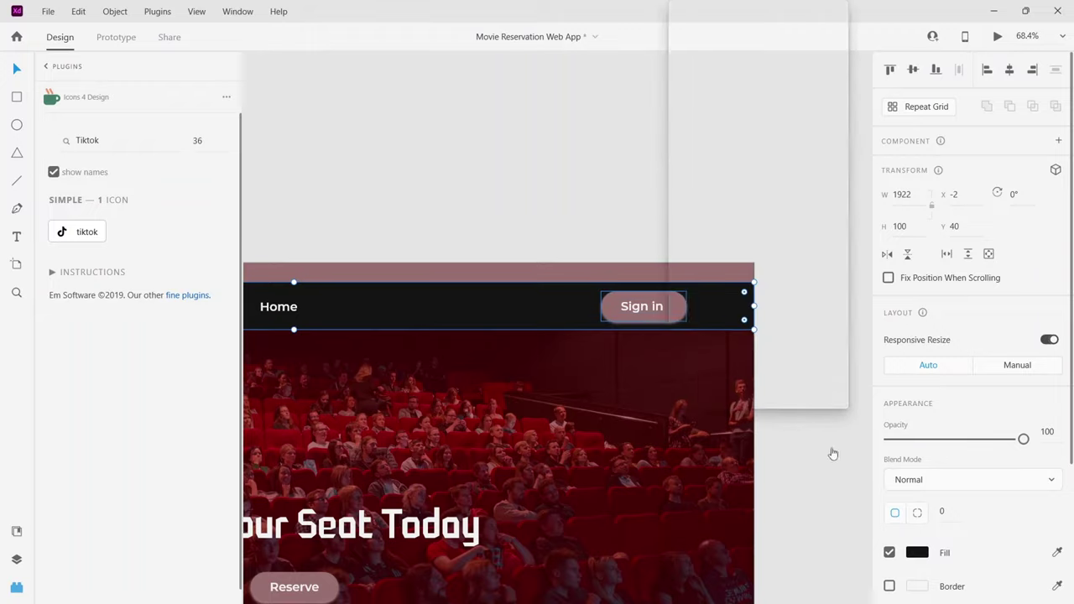
left_click_drag(714, 310, 711, 312)
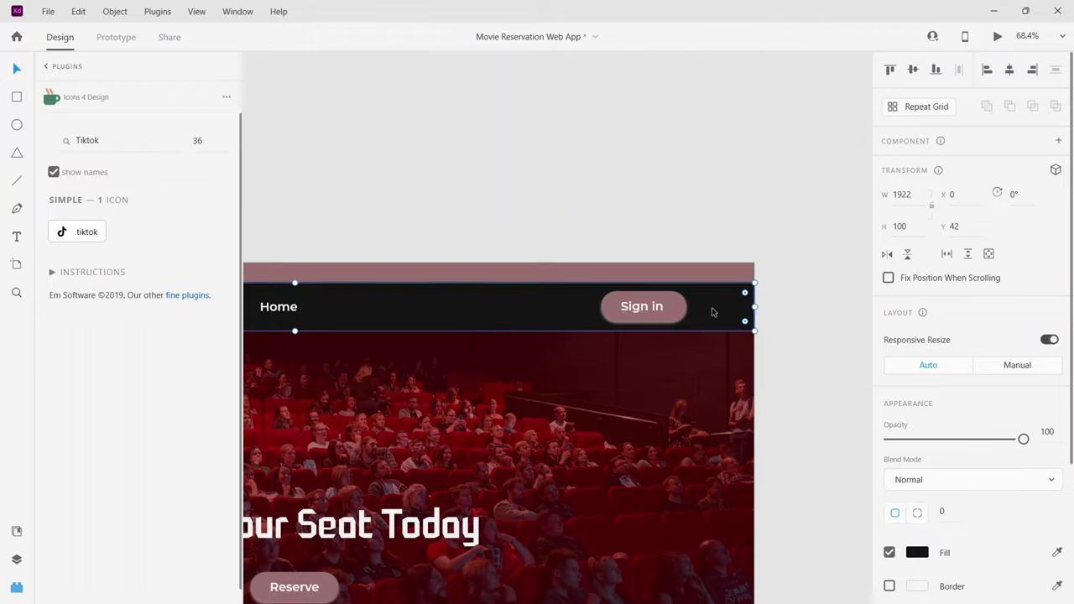
key("Tab")
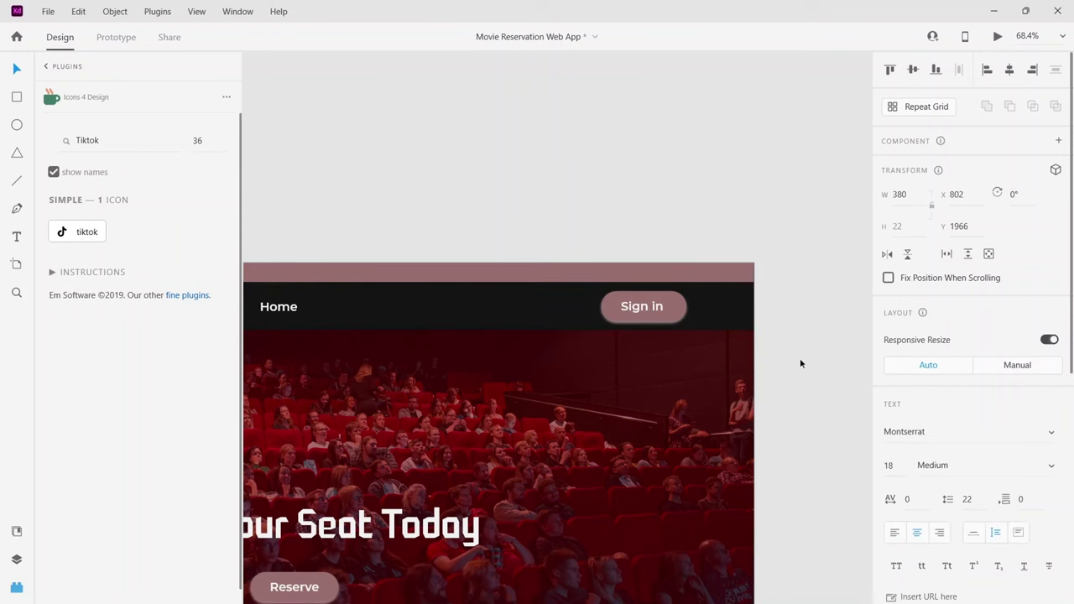
key("Escape")
scroll(709, 312, "down", 5)
scroll(690, 405, "down", 3)
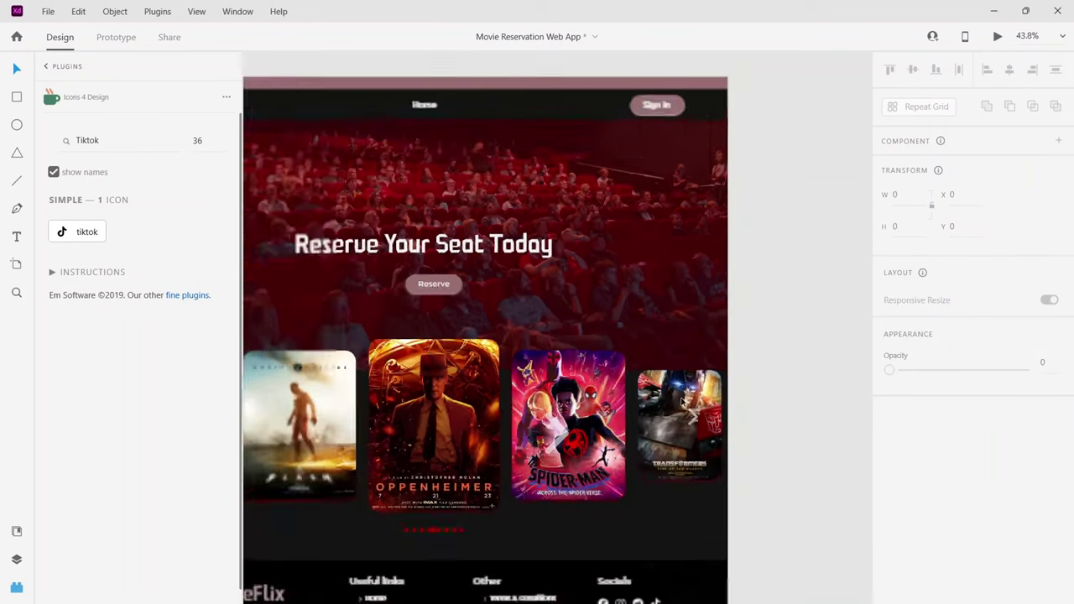
scroll(685, 401, "down", 2)
key("Tab")
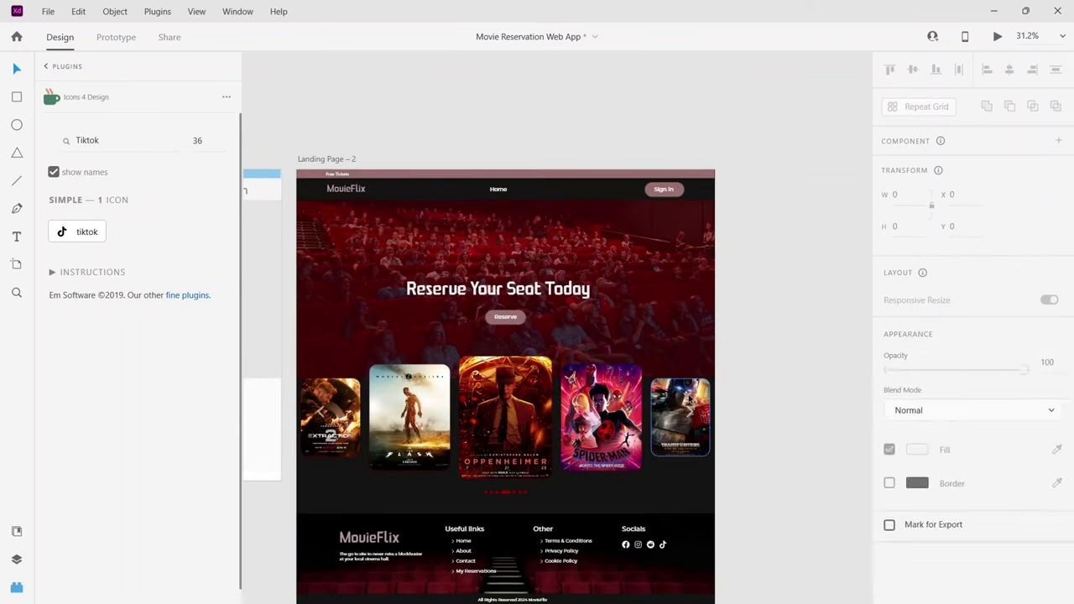
left_click(772, 272)
Ungroup the Sign in button in the navigation bar into its label and background.
scroll(671, 212, "up", 5)
scroll(670, 212, "up", 5)
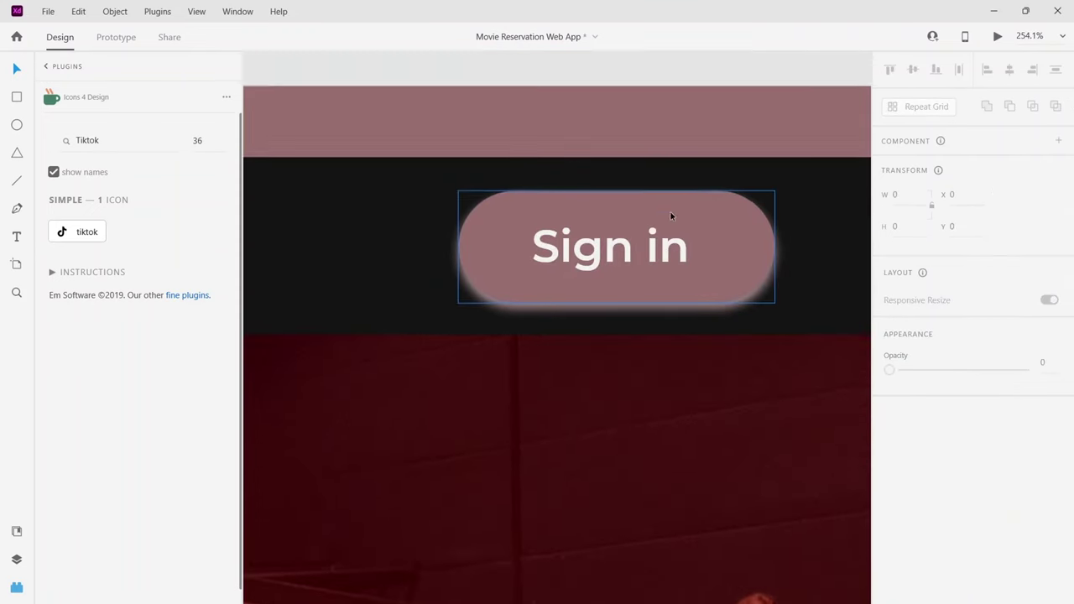
scroll(666, 232, "right", 2)
left_click(713, 267)
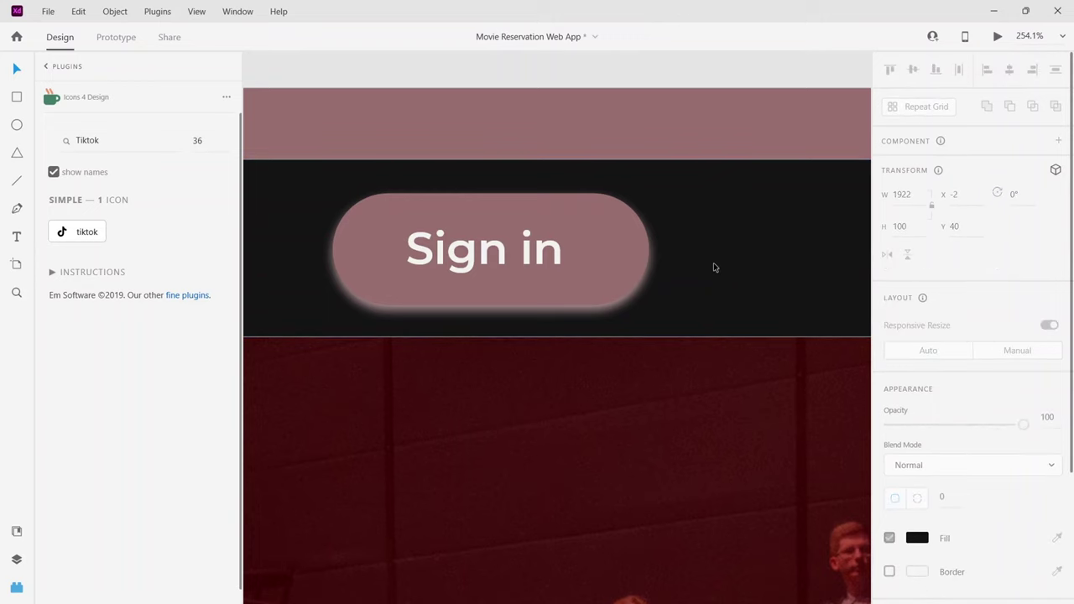
left_click(586, 281)
right_click(585, 289)
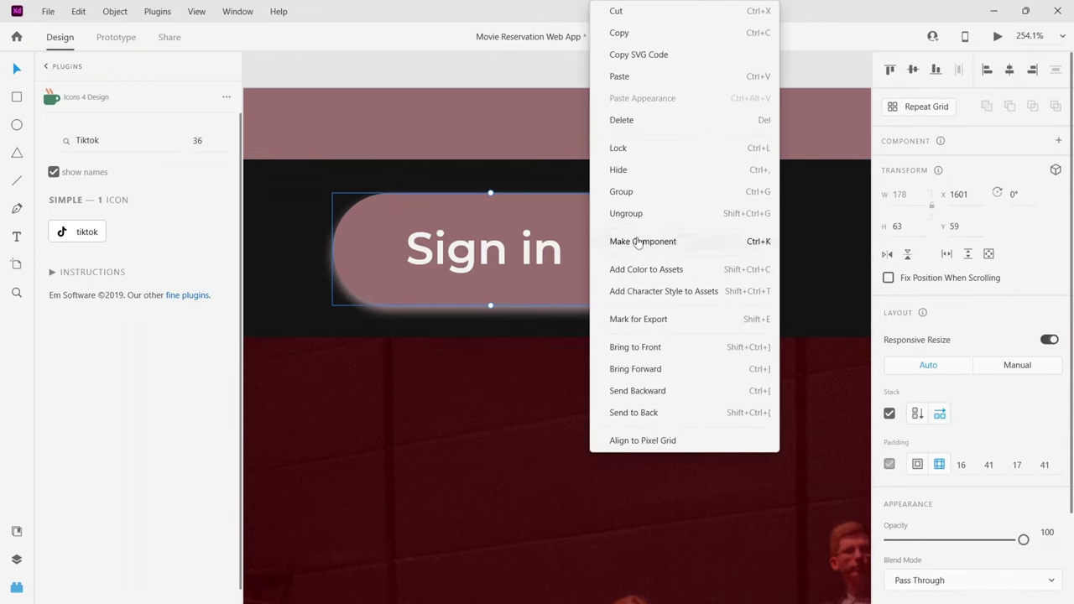
left_click(636, 215)
left_click(668, 276)
Select the Sign in label and its background together and scale both down proportionally about their centre.
left_click(625, 271)
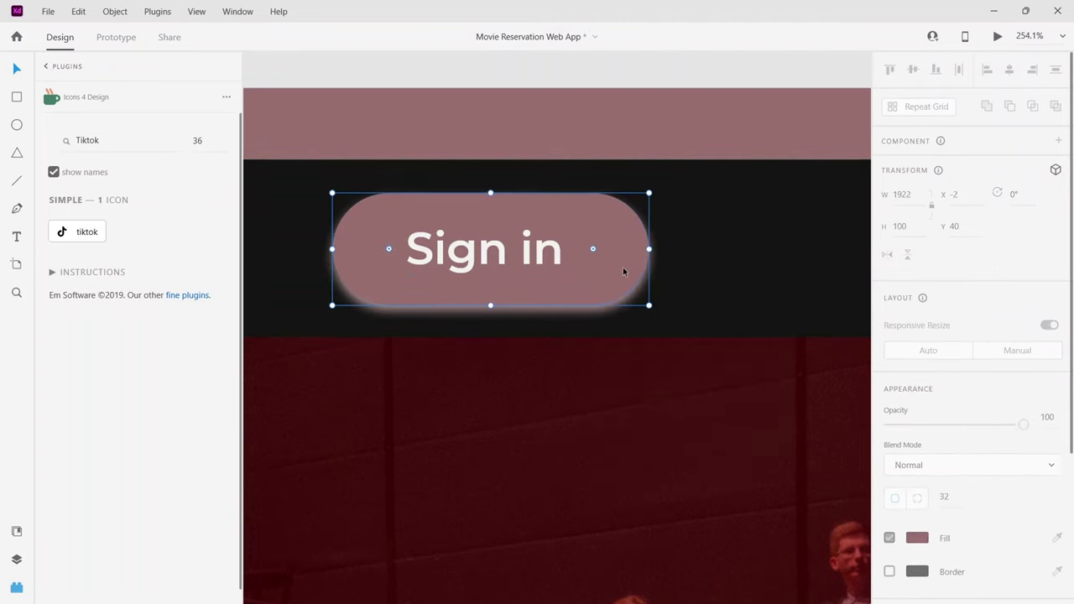
left_click(513, 256)
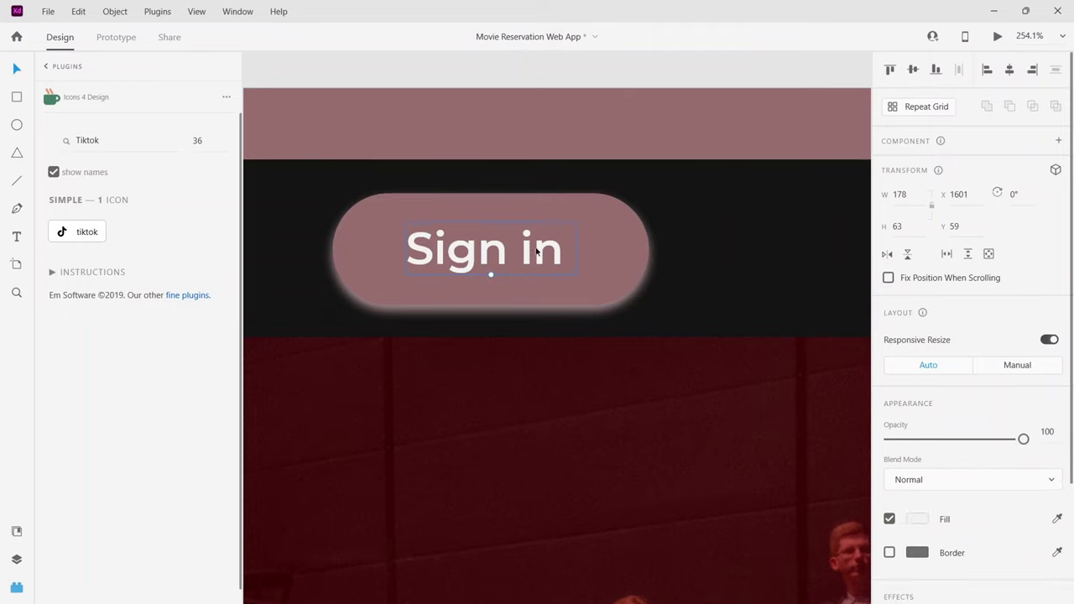
left_click_drag(690, 279, 516, 254)
key("alt")
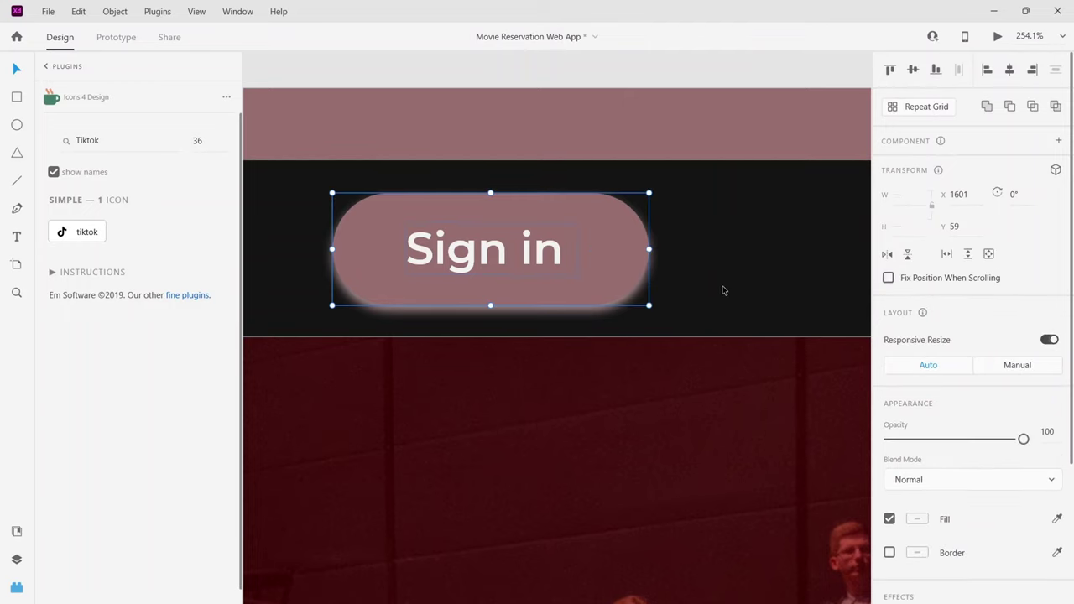
left_click_drag(645, 311, 614, 293)
Fill the Sign in button's background with the saved dark red #660000 and turn off its drop shadow.
scroll(963, 394, "down", 3)
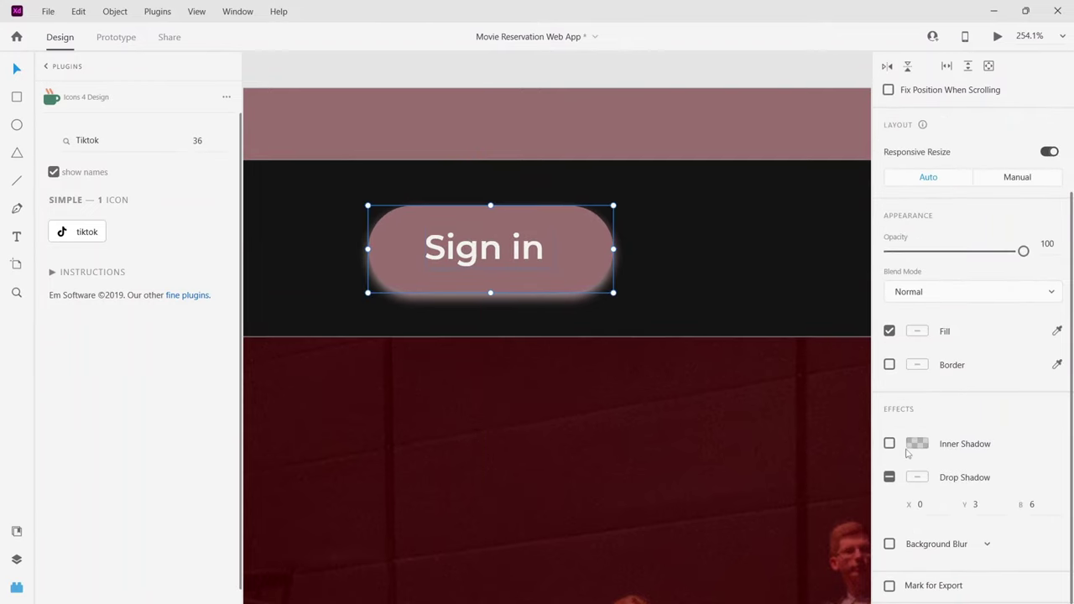
left_click(646, 257)
left_click(591, 238)
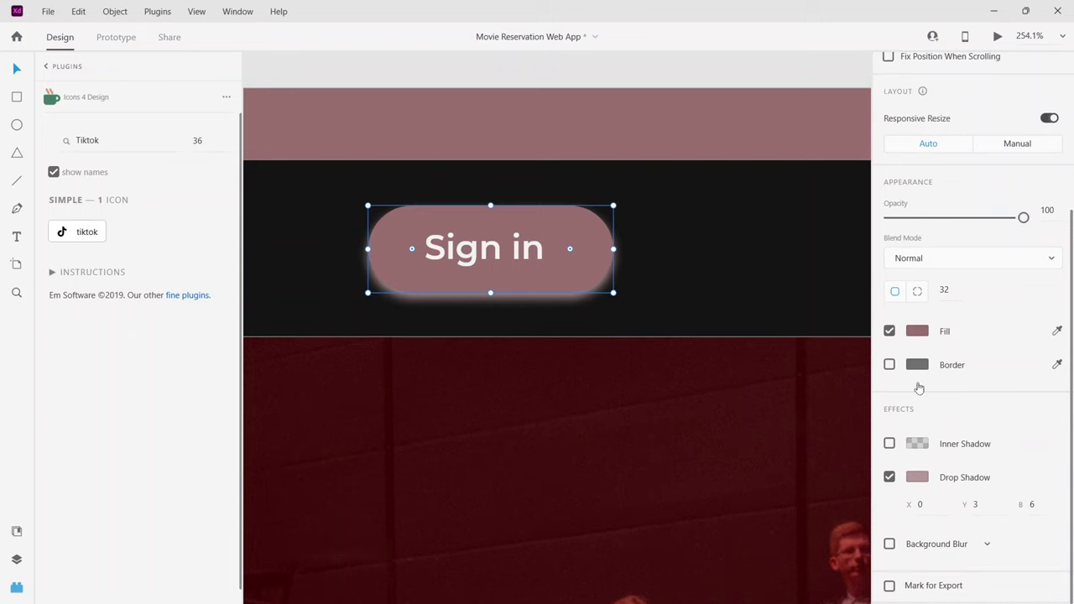
left_click(917, 331)
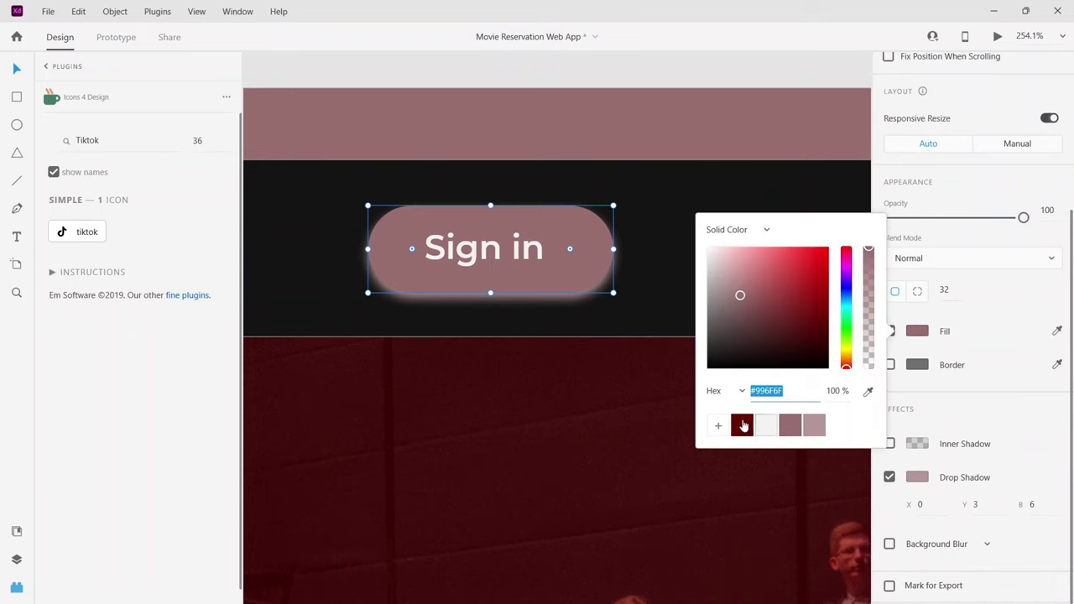
left_click(742, 425)
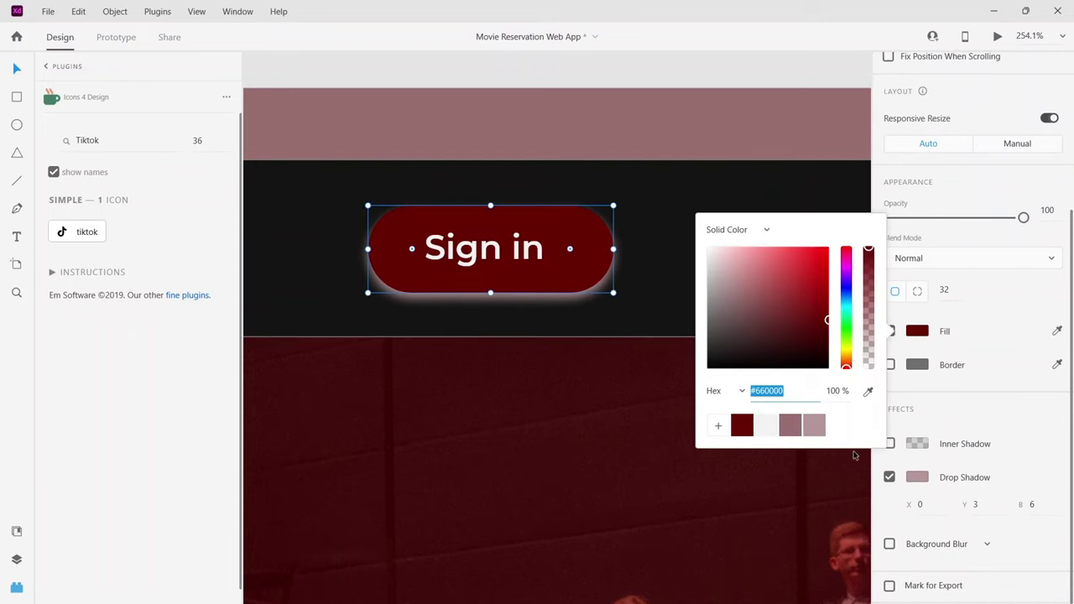
left_click(889, 476)
left_click(721, 280)
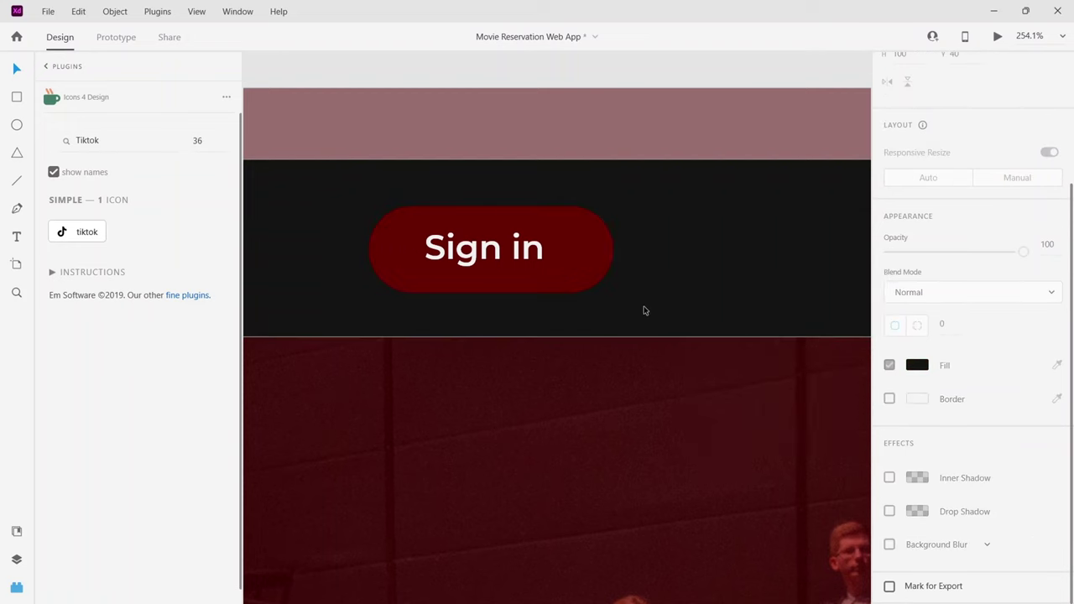
Preview the landing page to check the recoloured Sign in button in the header, then leave the preview.
scroll(647, 315, "down", 4)
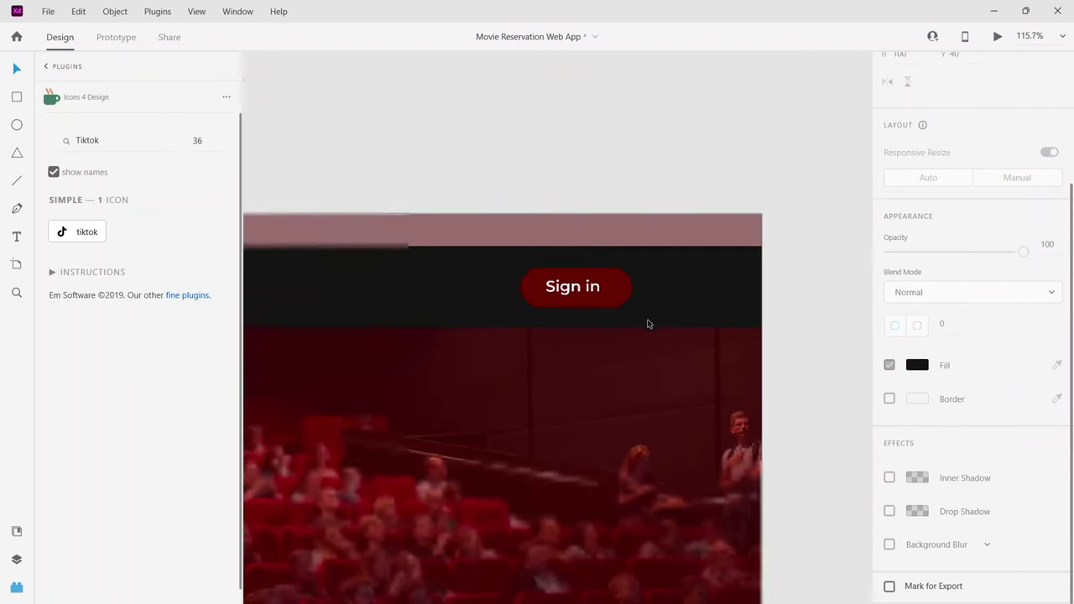
left_click(671, 367)
left_click(996, 37)
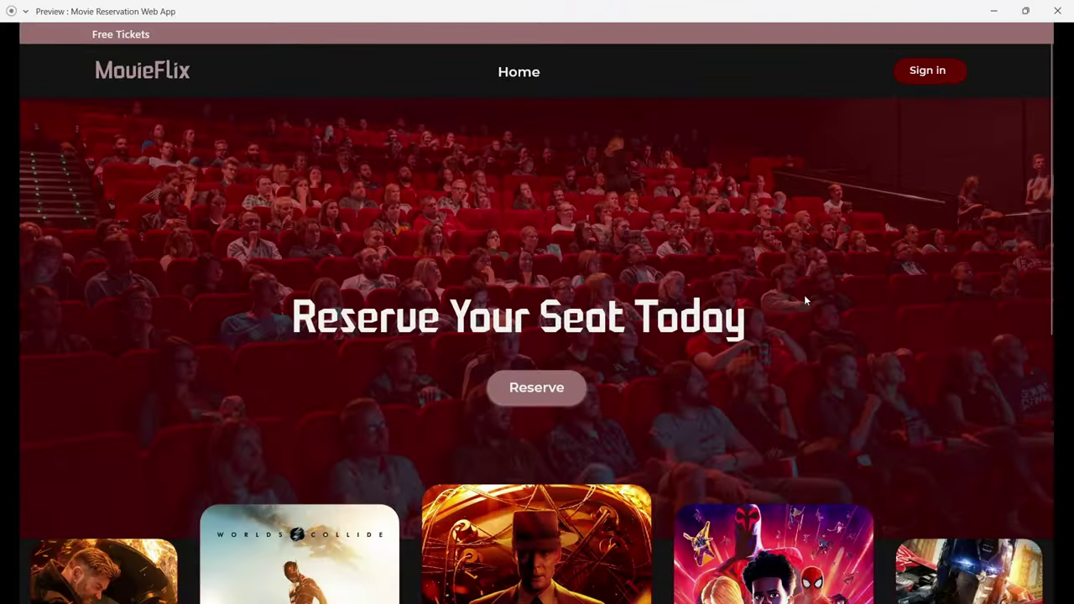
scroll(807, 298, "down", 2)
scroll(801, 290, "up", 2)
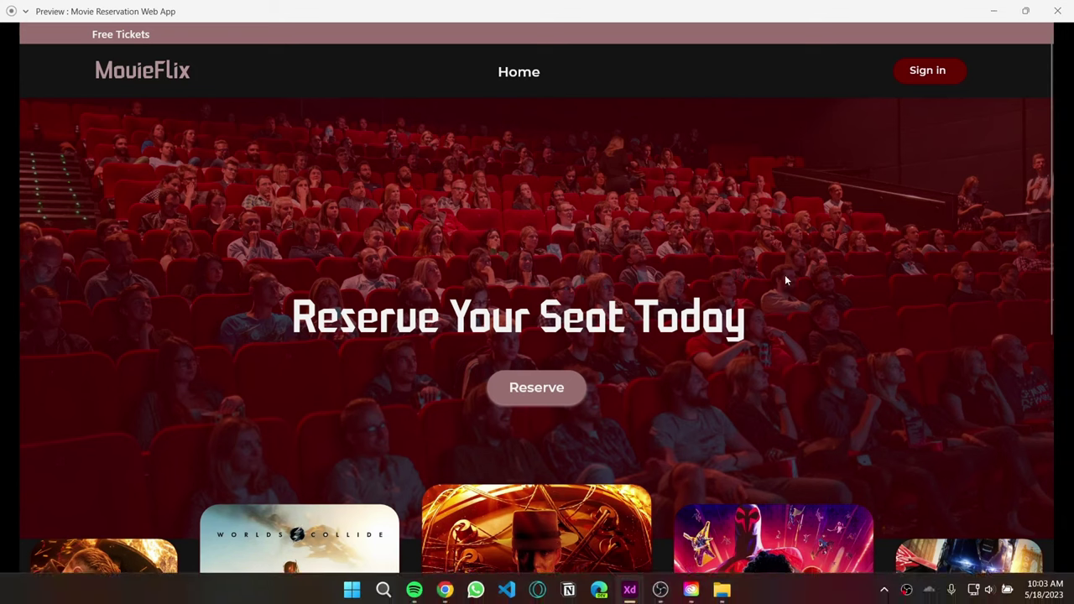
key("alt+Tab")
left_click(993, 11)
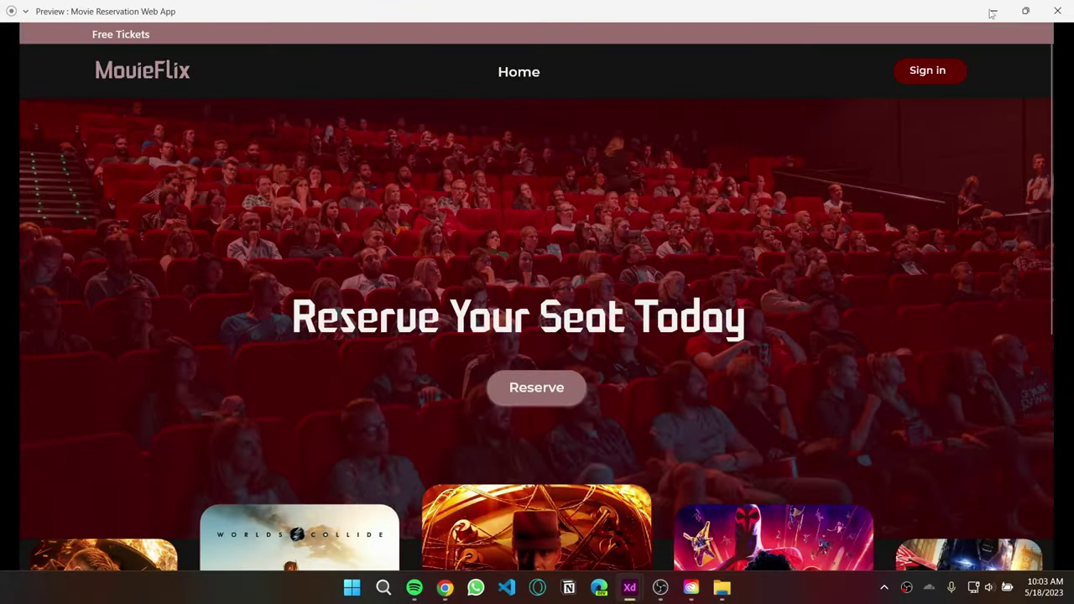
left_click(992, 9)
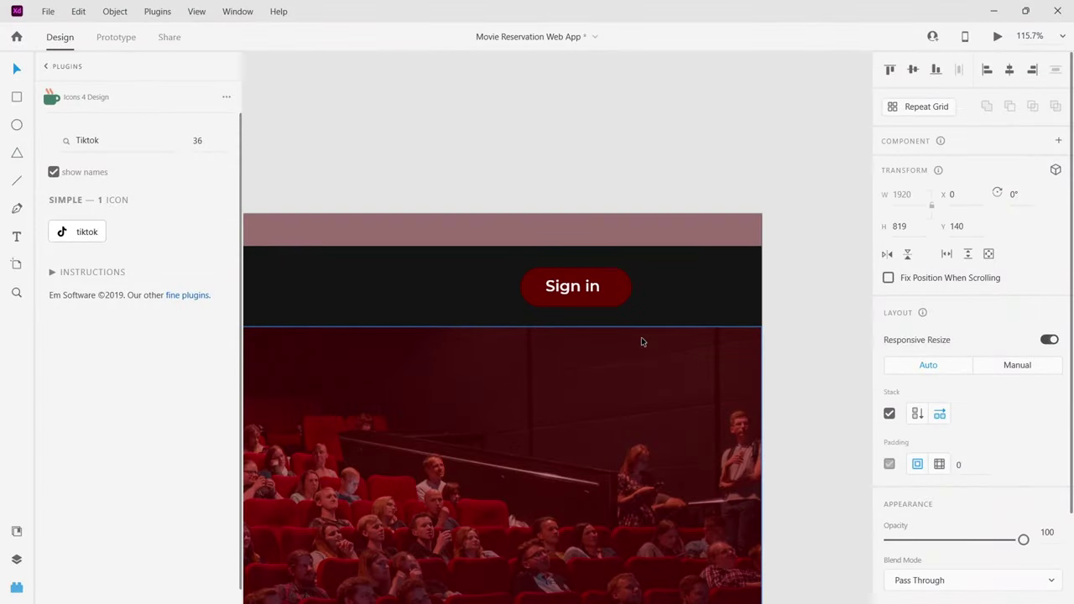
Set the font size of the Home link in the navigation bar to 18.
scroll(641, 338, "left", 8)
scroll(565, 334, "left", 2)
double_click(510, 285)
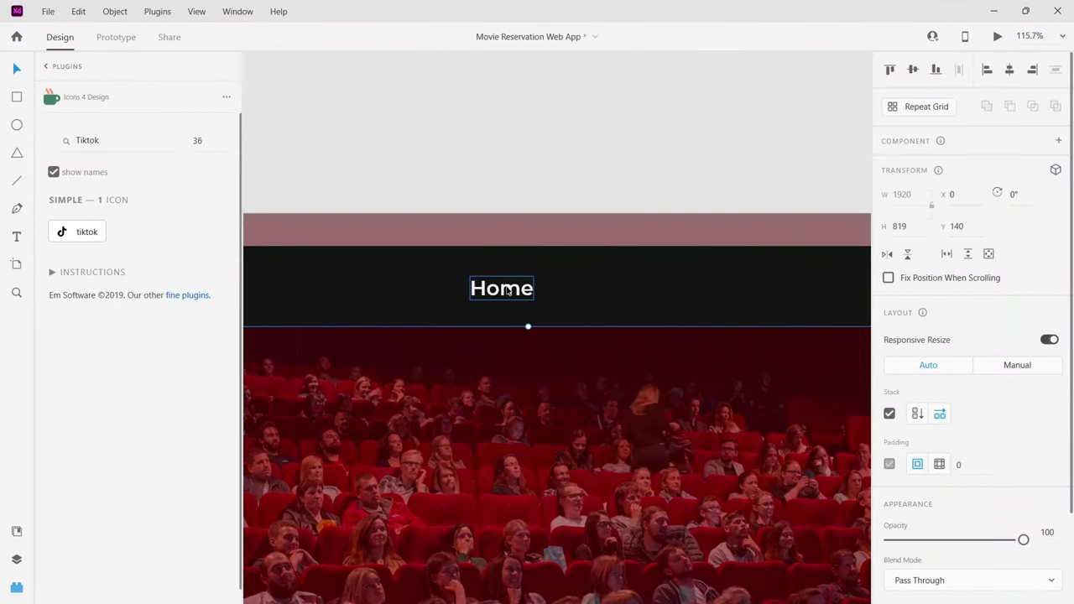
scroll(943, 447, "down", 2)
scroll(944, 447, "down", 1)
left_click(893, 302)
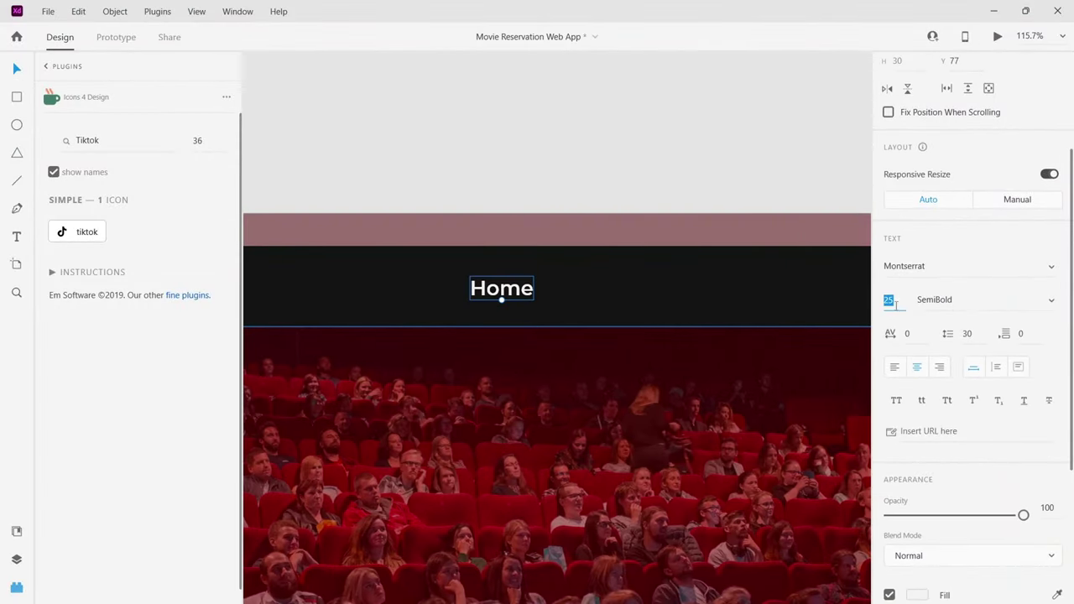
type("18")
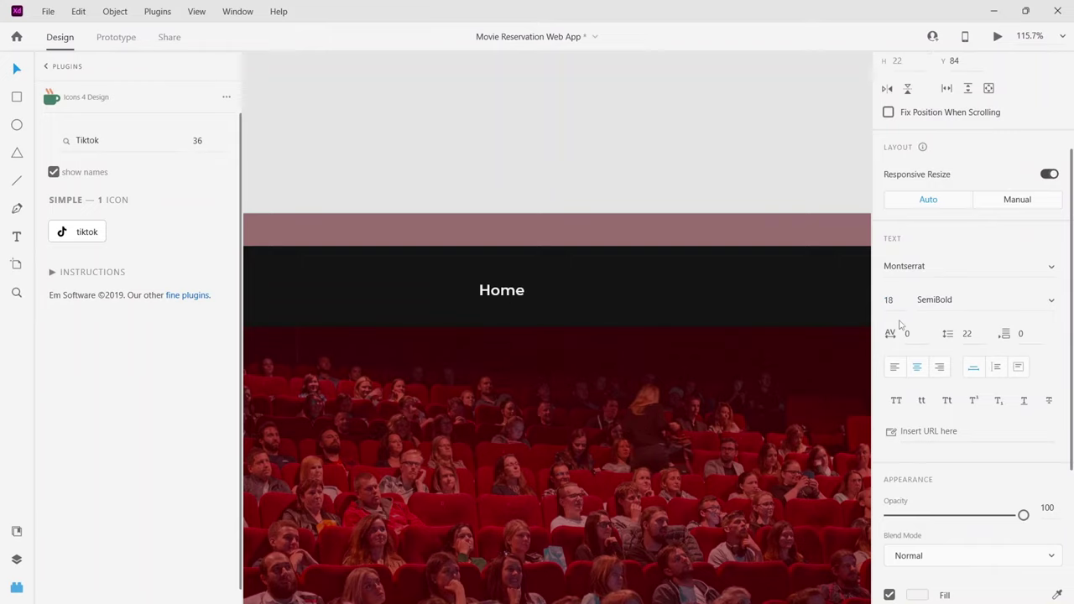
key("Return")
Turn the Home link into a component and place three copies of it in a row to its right.
scroll(706, 347, "left", 10)
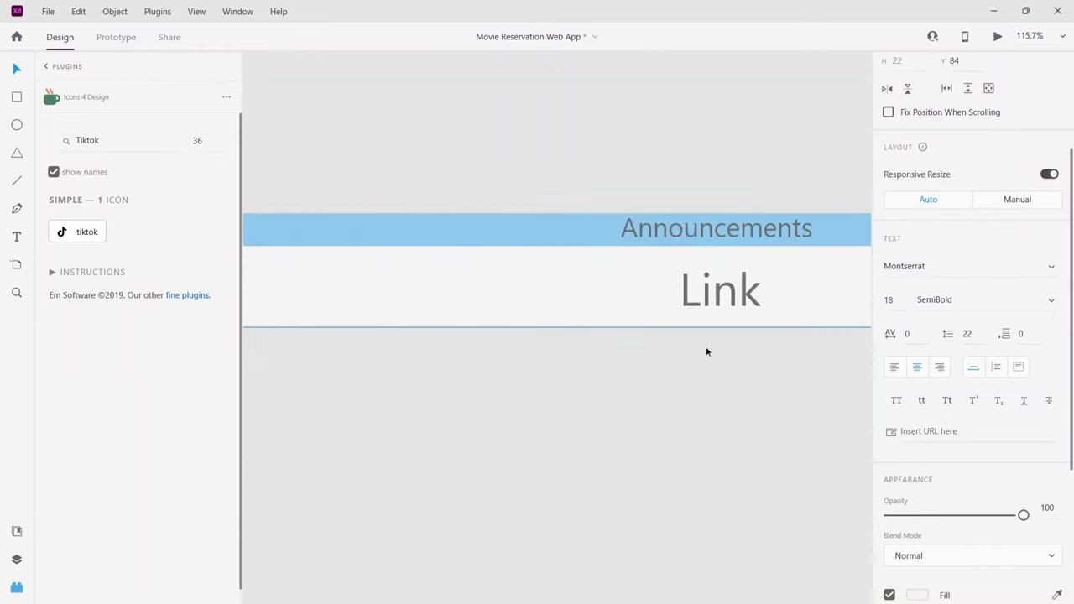
scroll(708, 351, "right", 10)
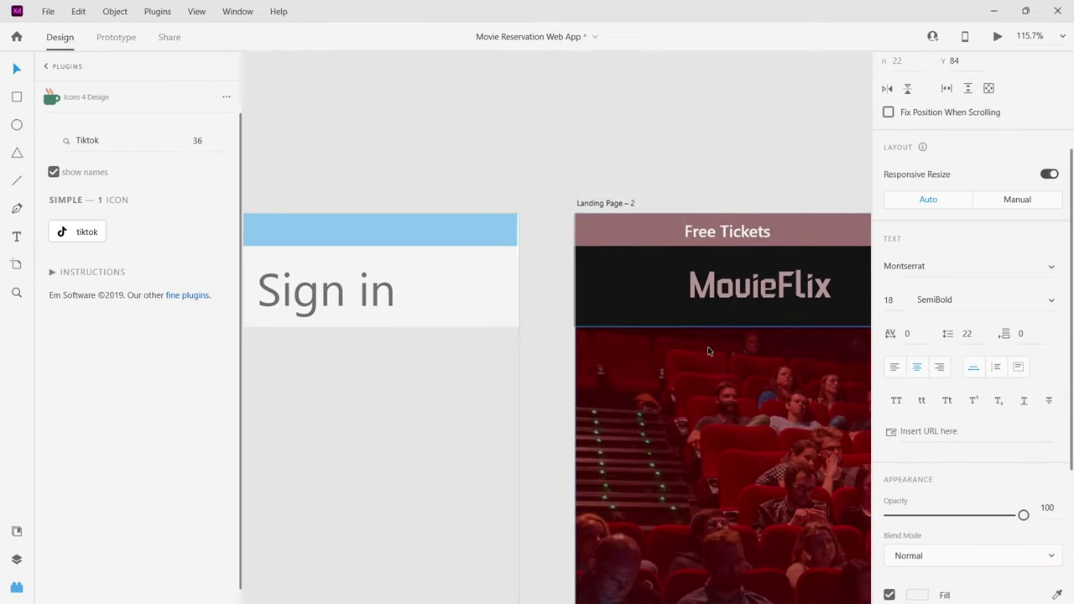
scroll(706, 351, "down", 2)
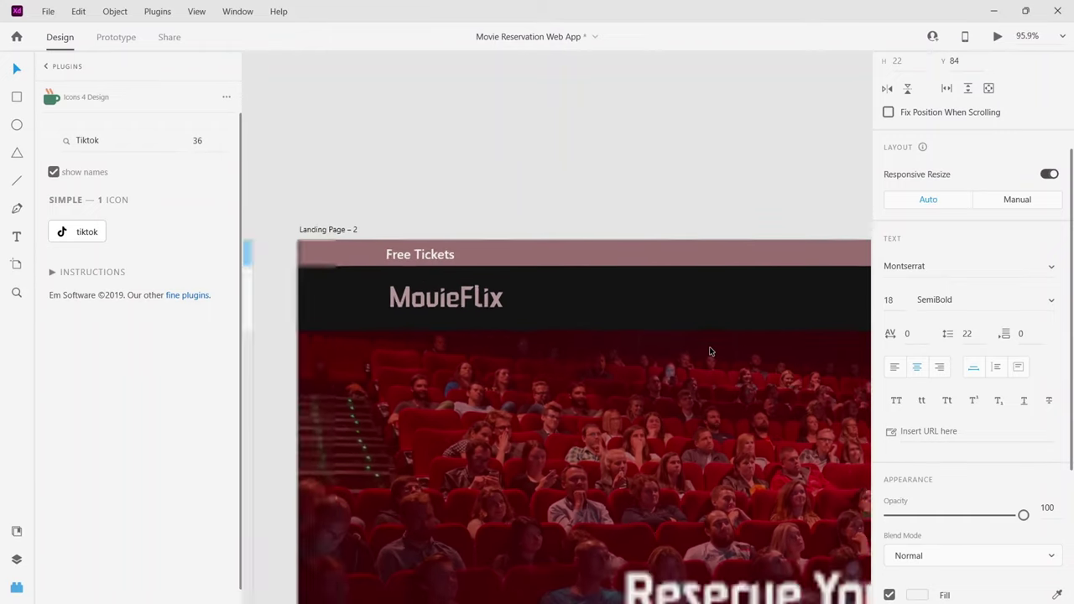
scroll(712, 345, "right", 5)
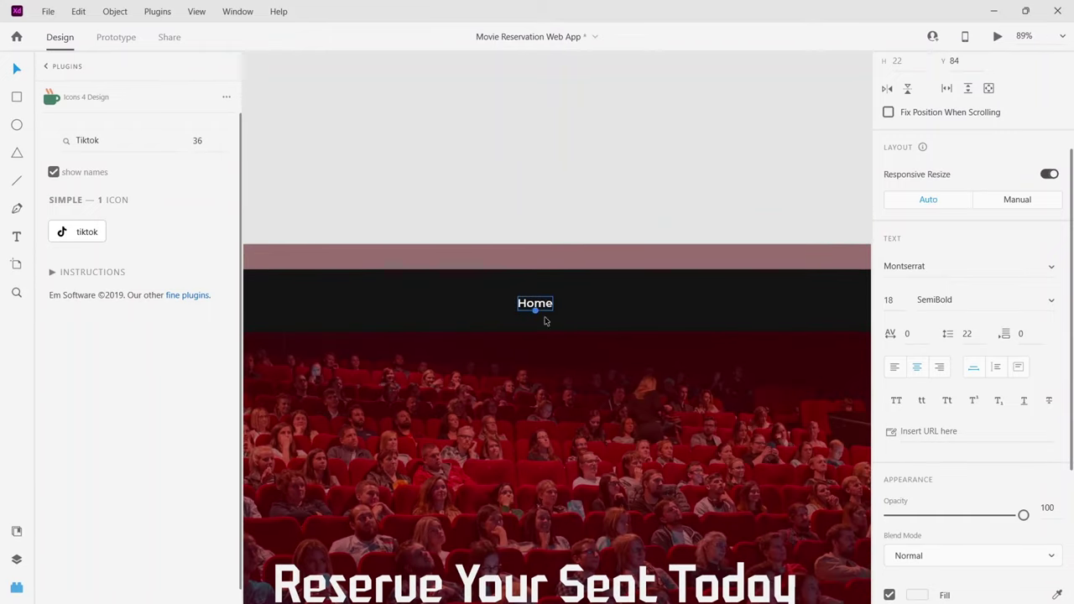
left_click_drag(551, 311, 546, 308)
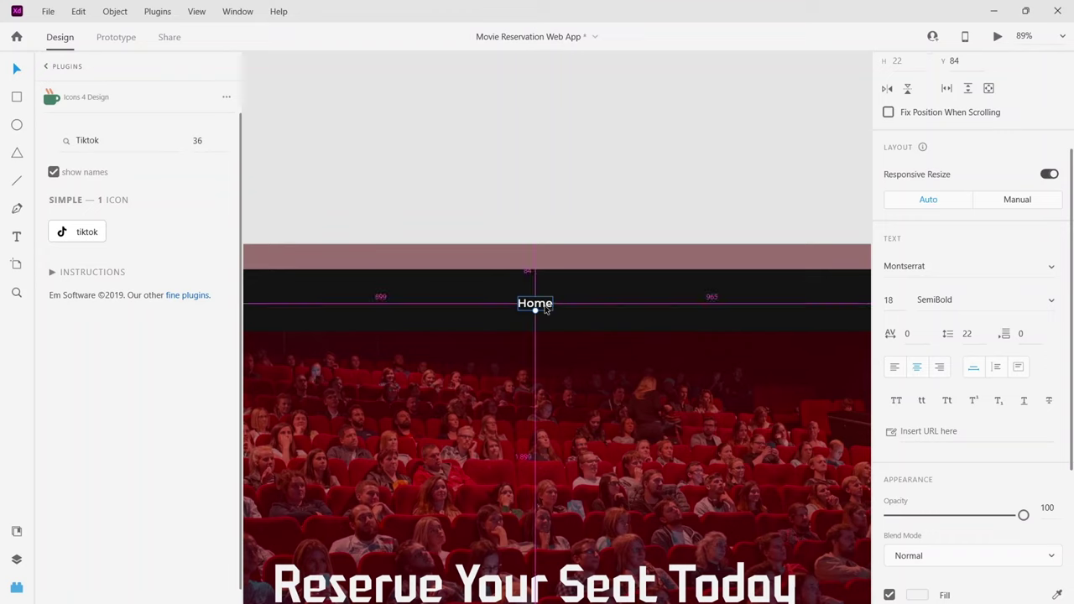
key("ctrl+k")
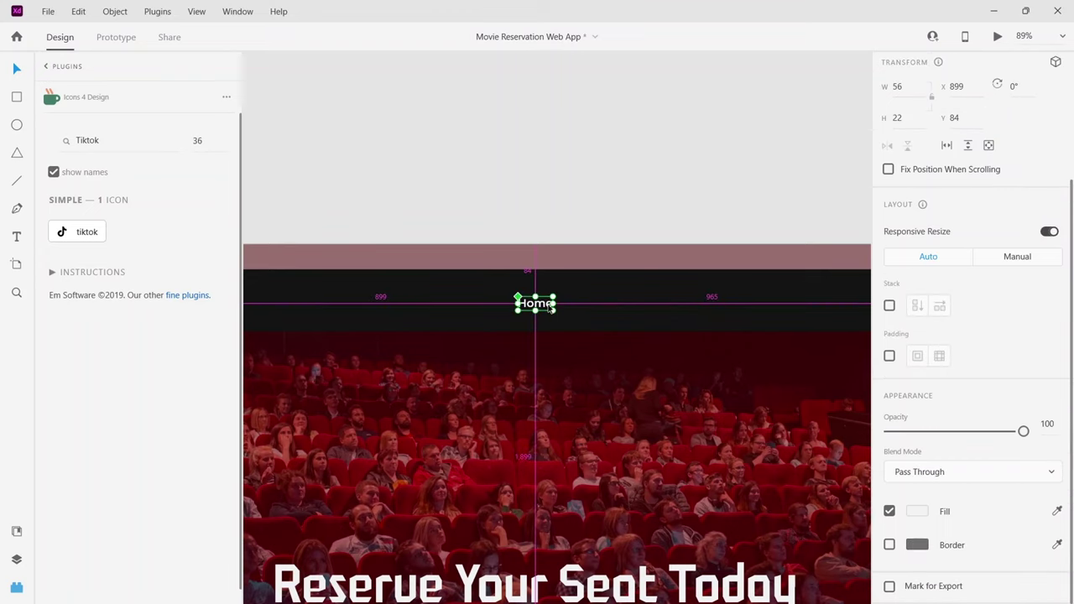
left_click_drag(546, 308, 615, 308)
left_click(786, 317)
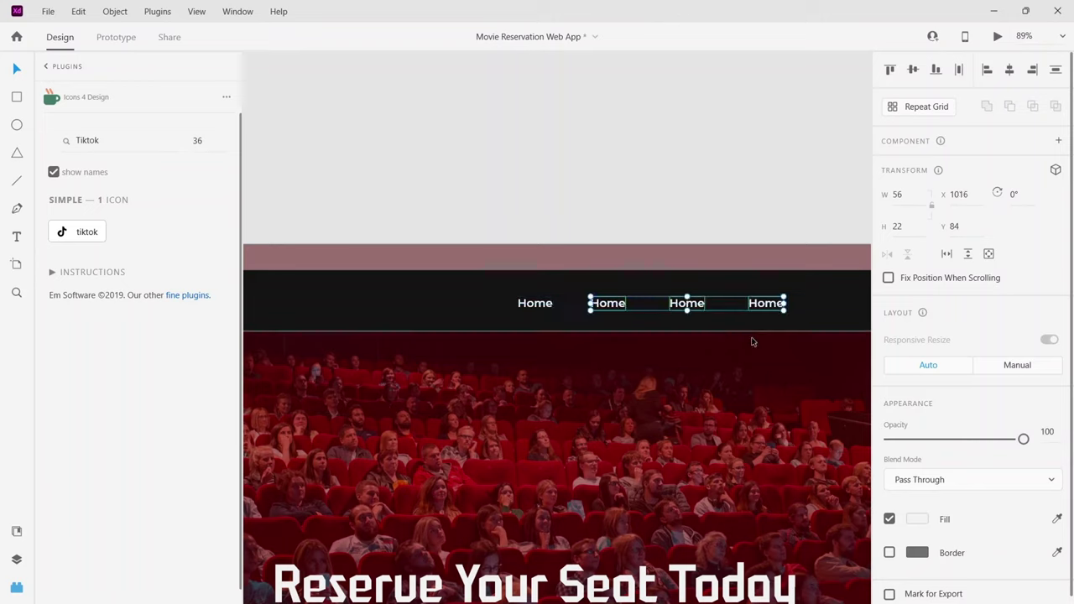
Group the four Home links into a horizontal stack with a spacing of 70 between them.
left_click(806, 309)
left_click_drag(804, 313, 537, 309)
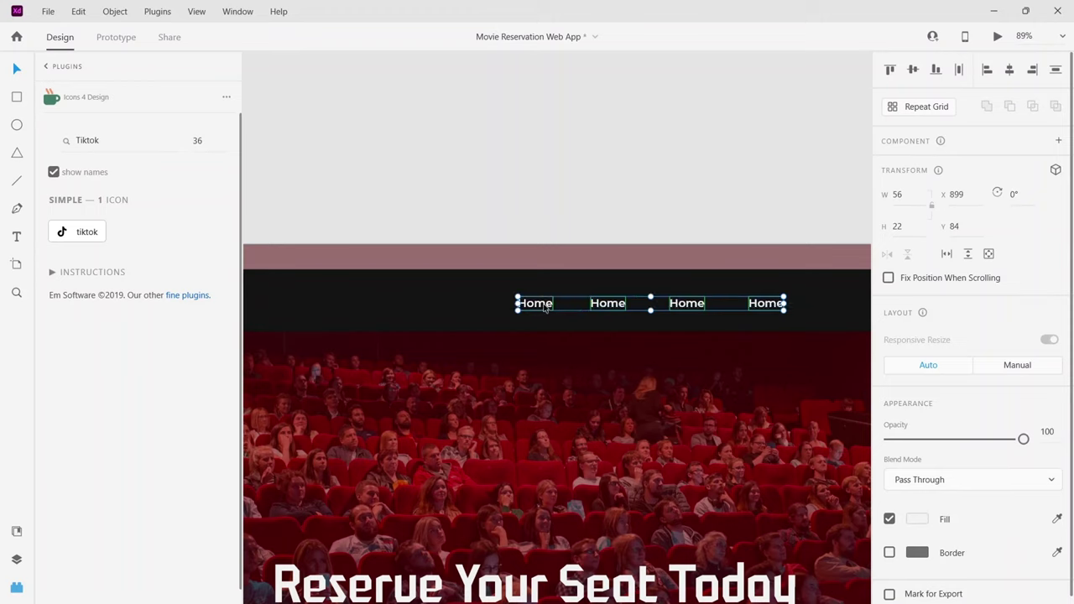
key("ctrl+g")
left_click(889, 413)
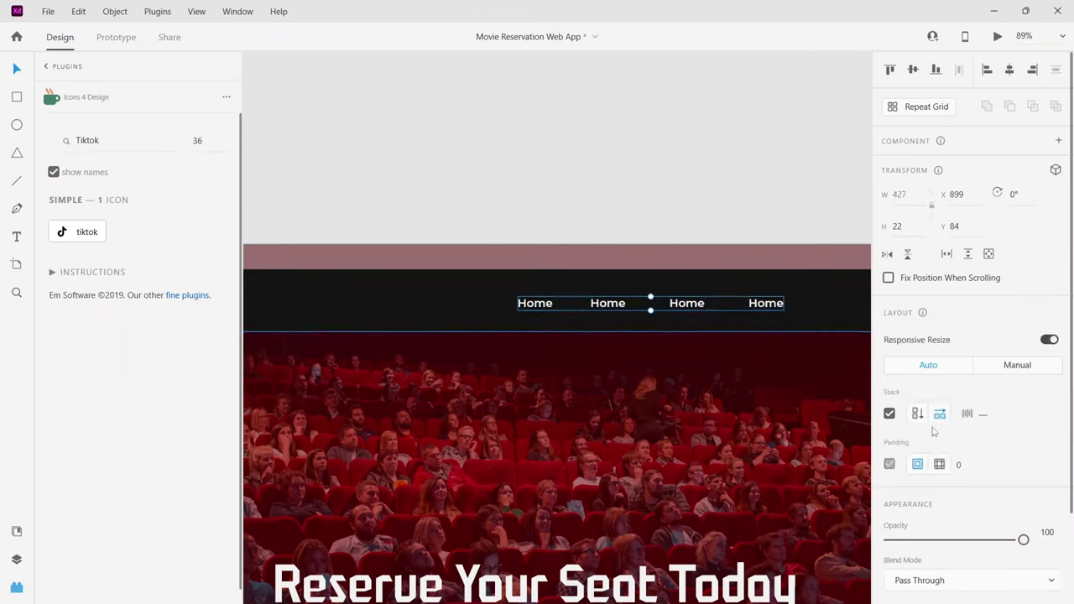
left_click(989, 412)
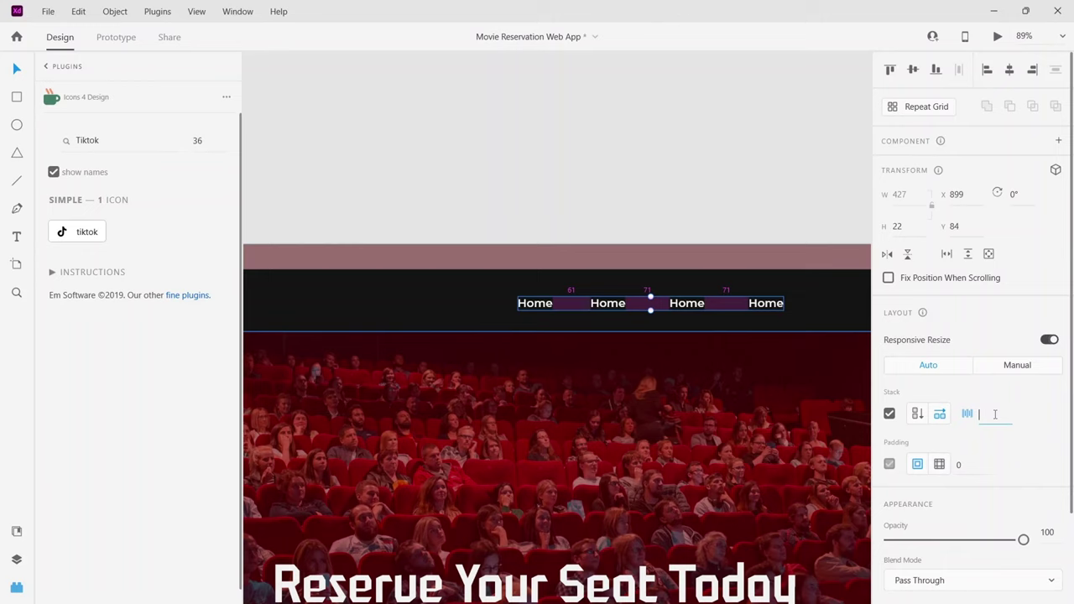
type("70")
key("Return")
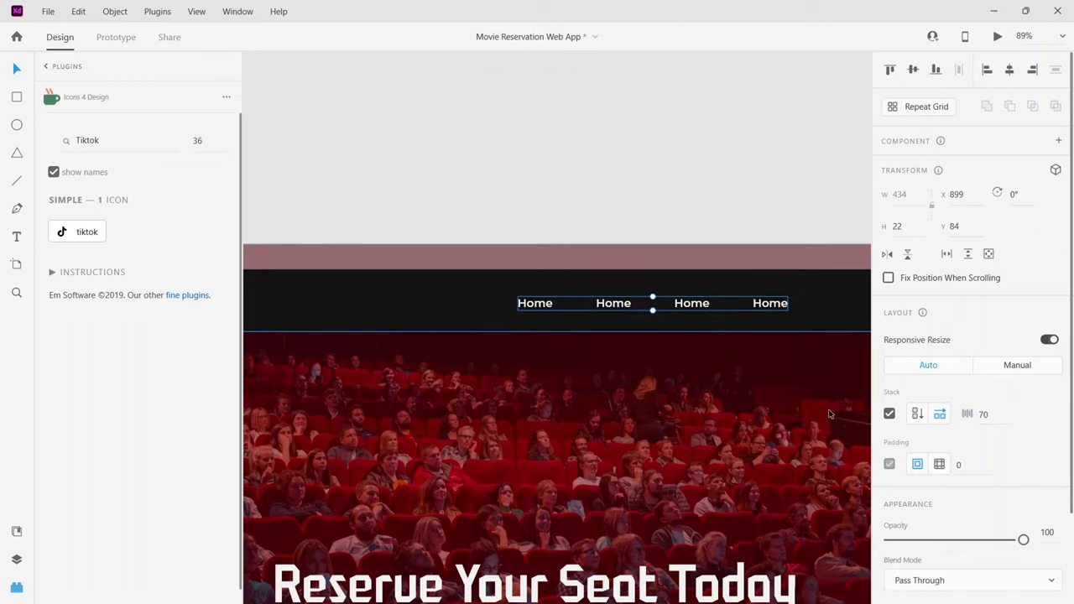
Change the text of the second navigation link to Theaters.
double_click(617, 305)
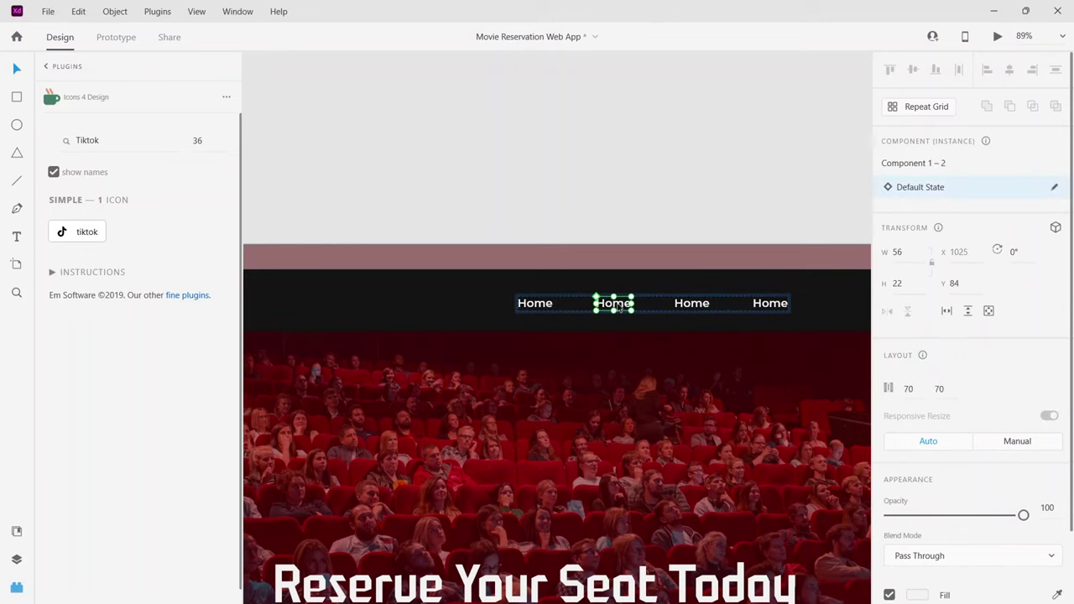
double_click(618, 306)
double_click(617, 305)
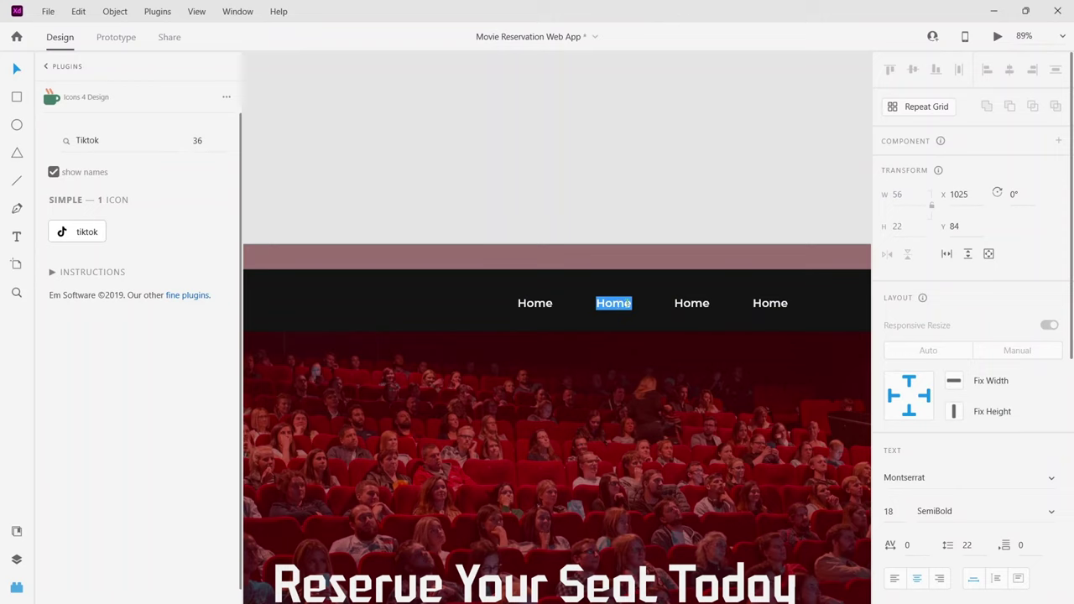
type("Theat")
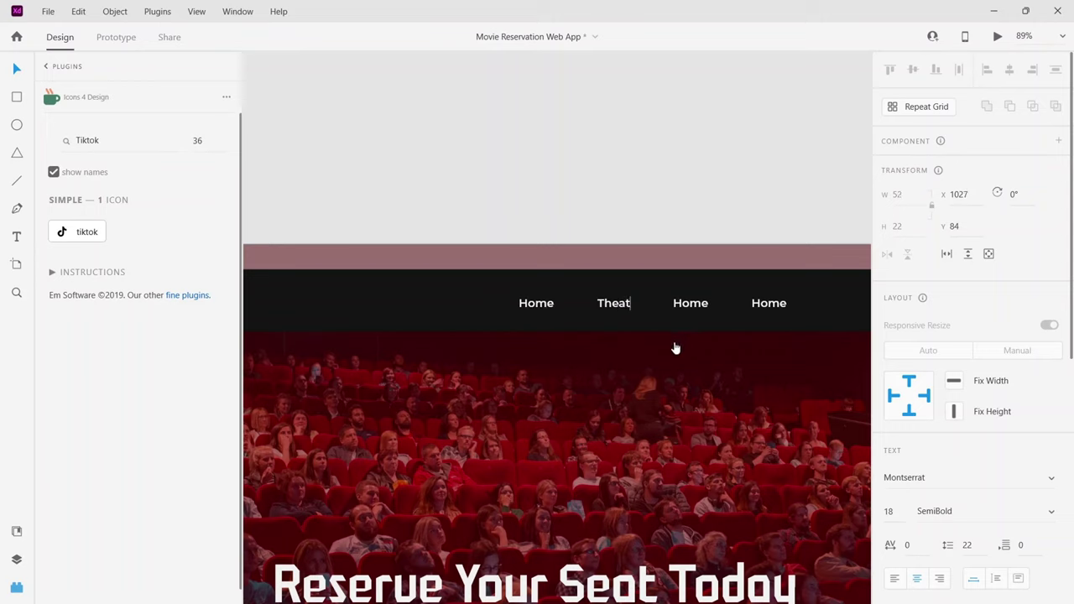
type("ers")
key("Escape")
Change the text of the third navigation link to Movies.
left_click(698, 303)
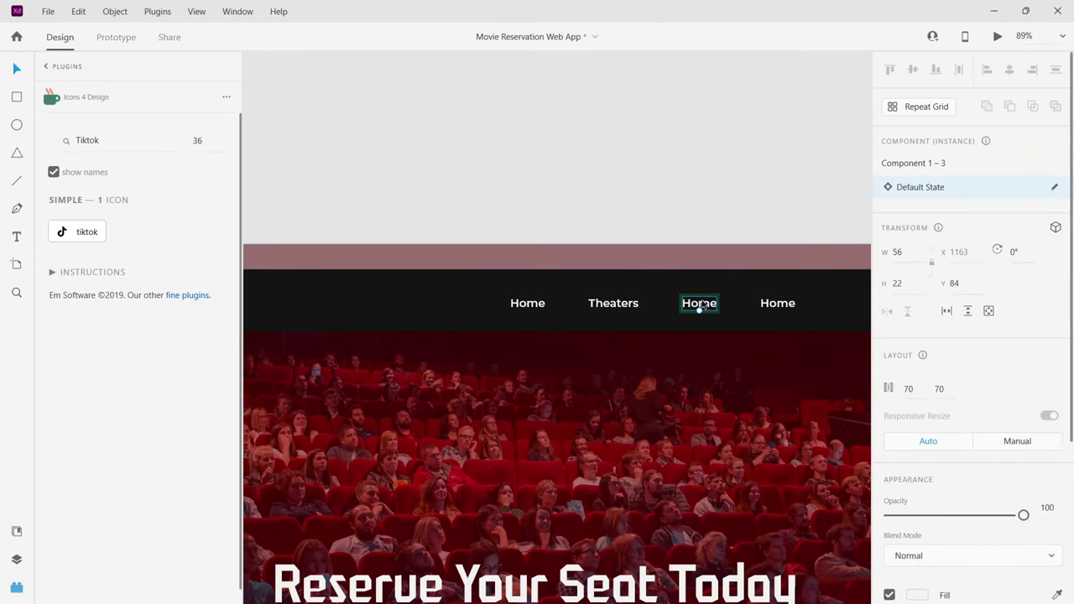
double_click(700, 304)
double_click(705, 307)
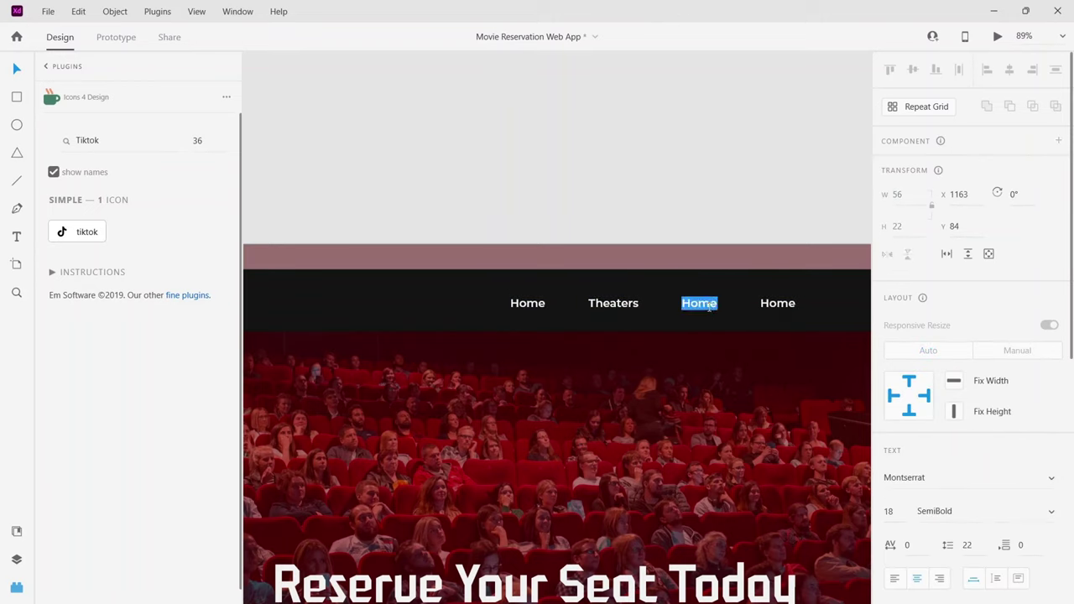
type("Movies")
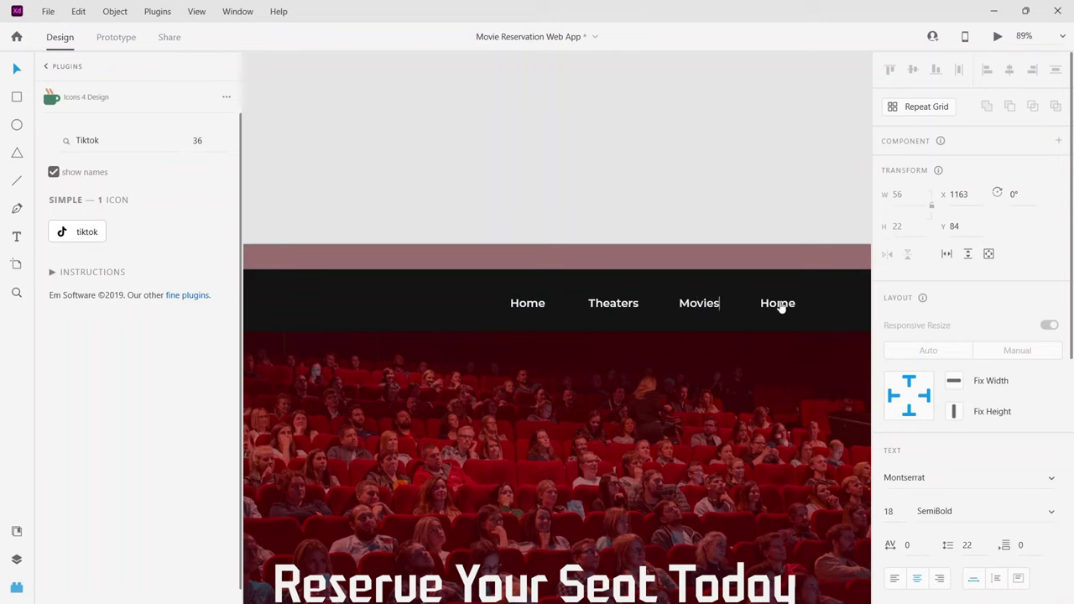
key("Escape")
Change the text of the fourth navigation link to Contact.
left_click(780, 307)
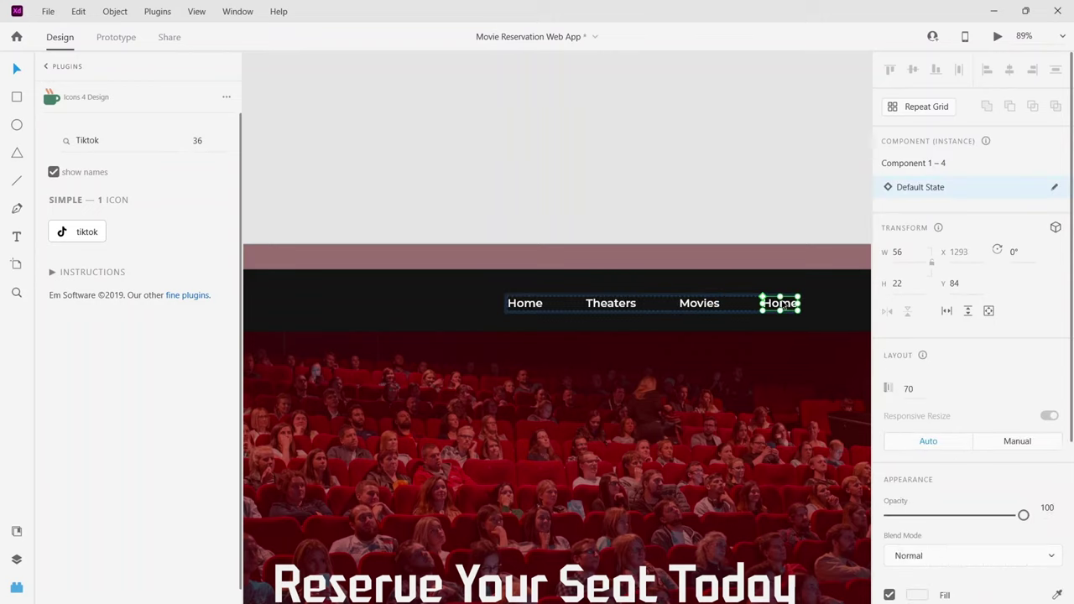
double_click(780, 305)
type("Co")
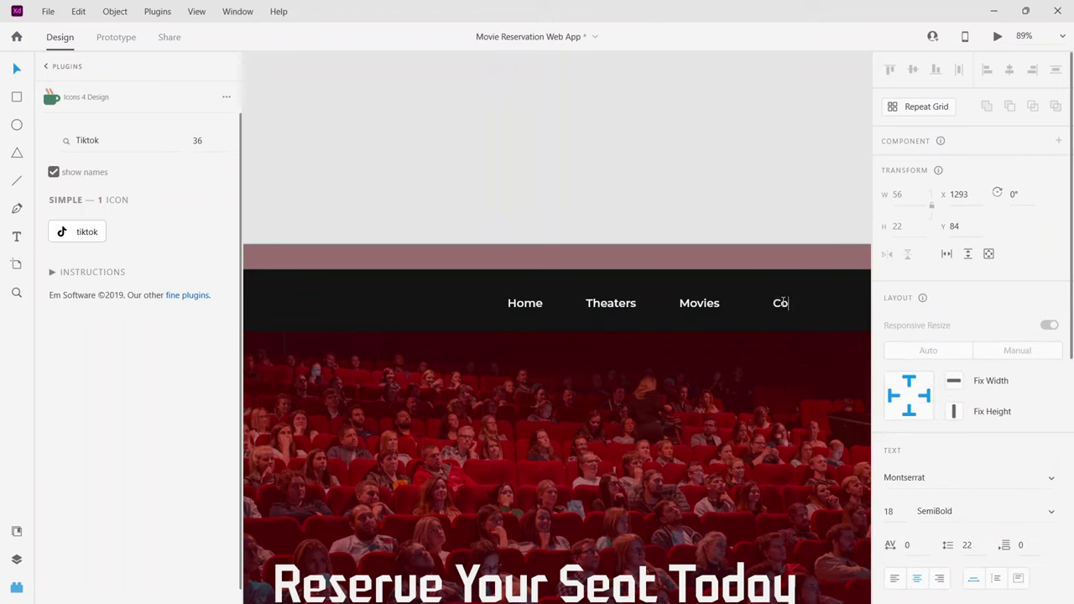
type("tact")
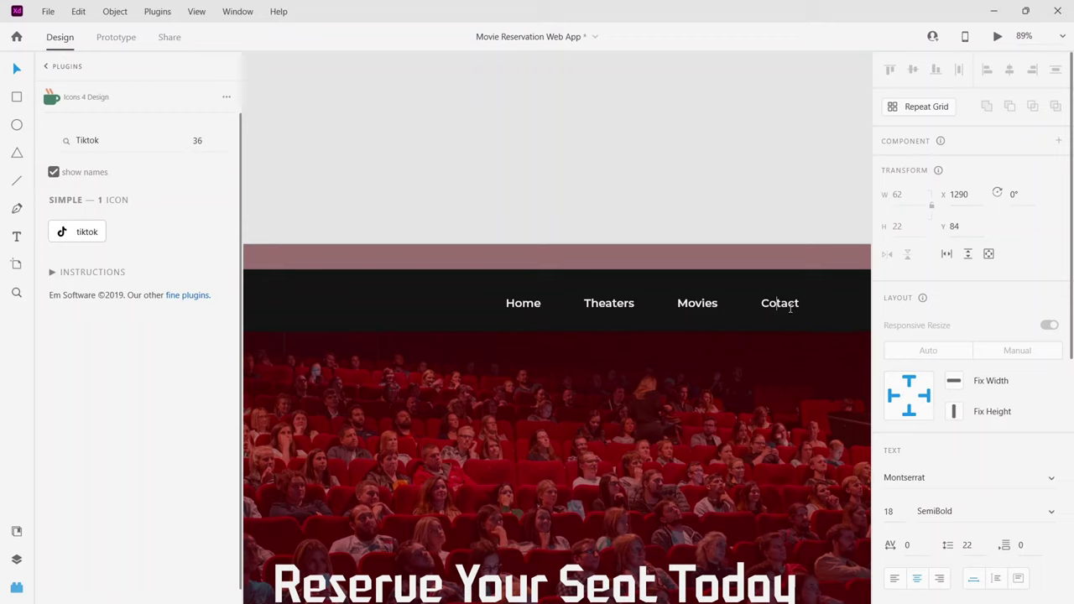
type("n")
key("Escape")
Duplicate the Movies link within the navigation stack and change the copy's text to Blog.
left_click(693, 305)
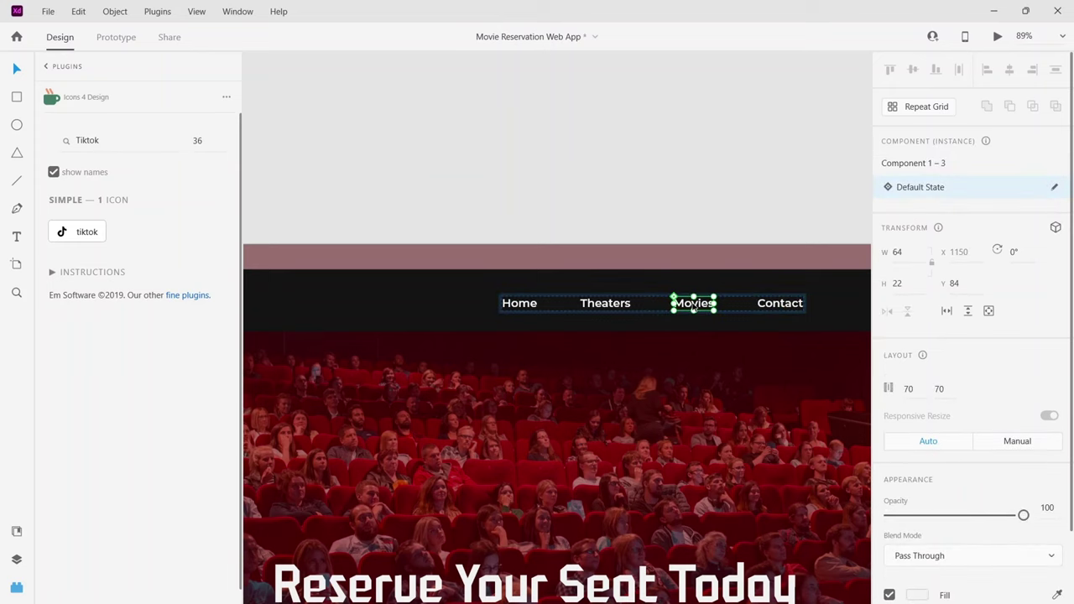
key("ctrl+d")
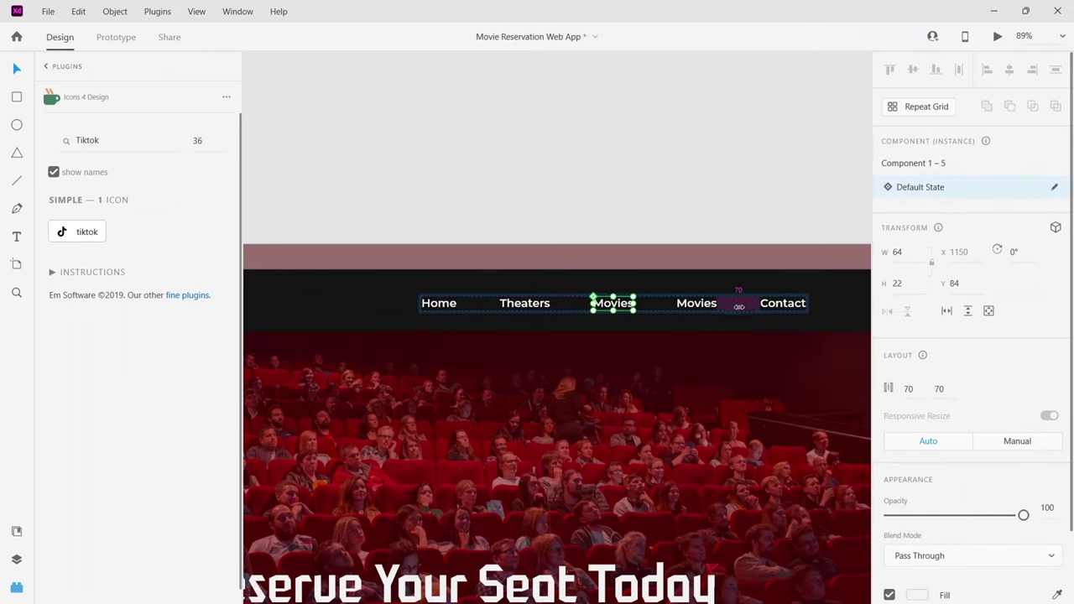
left_click(703, 307)
double_click(703, 307)
double_click(703, 307)
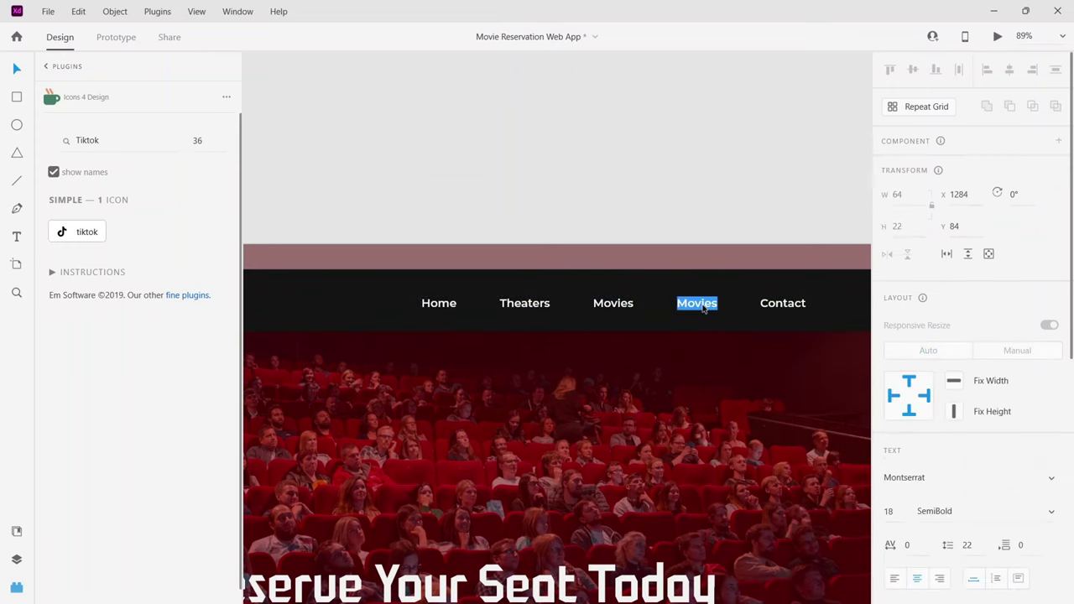
type("Blog")
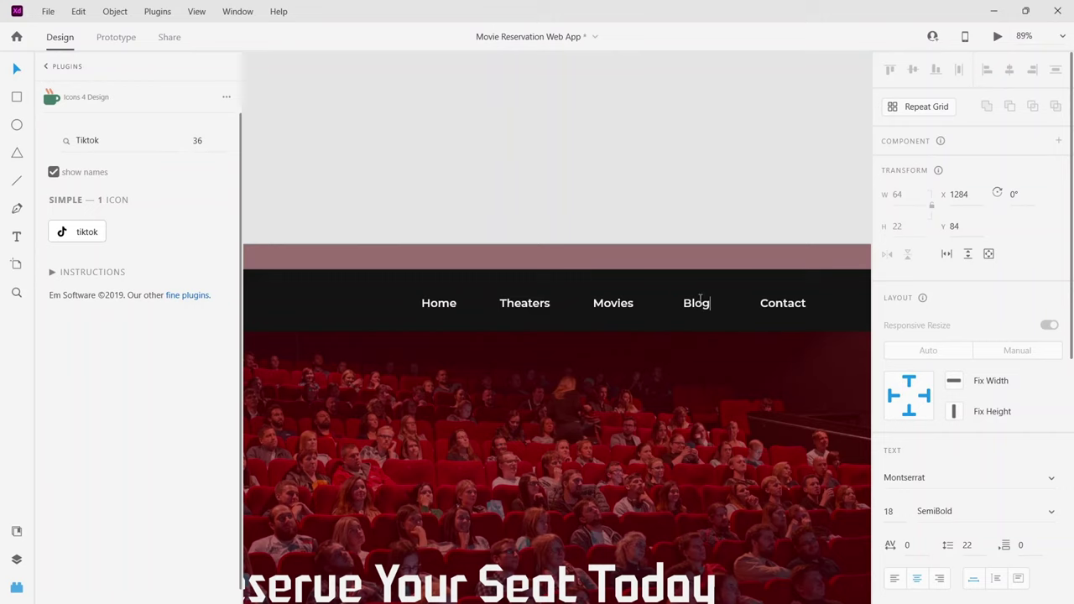
key("Escape")
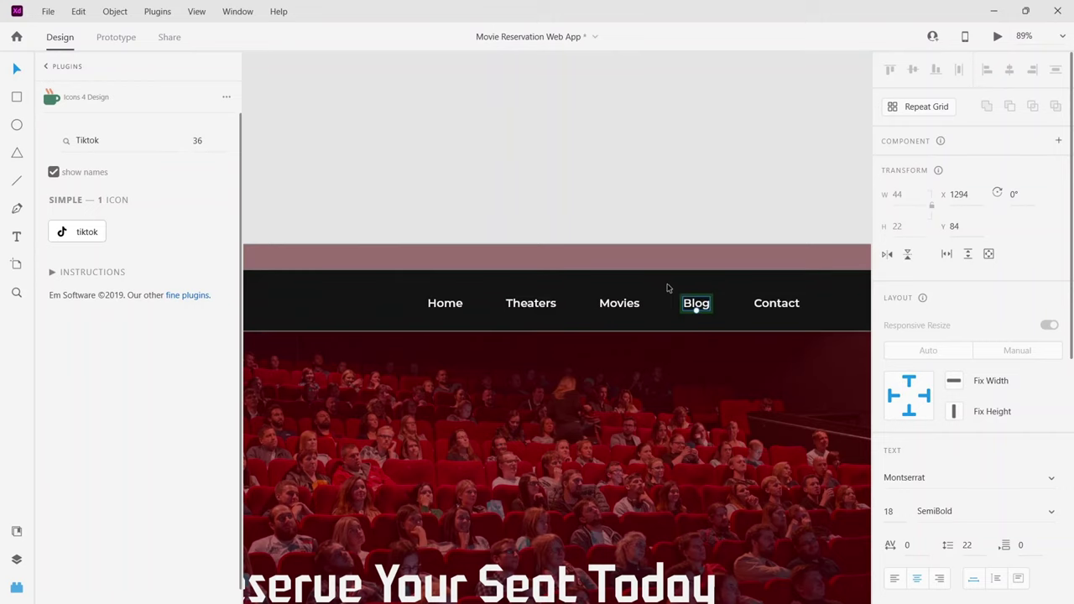
Move the stack of five navigation links to the horizontal center of the navigation bar.
scroll(666, 288, "down", 5)
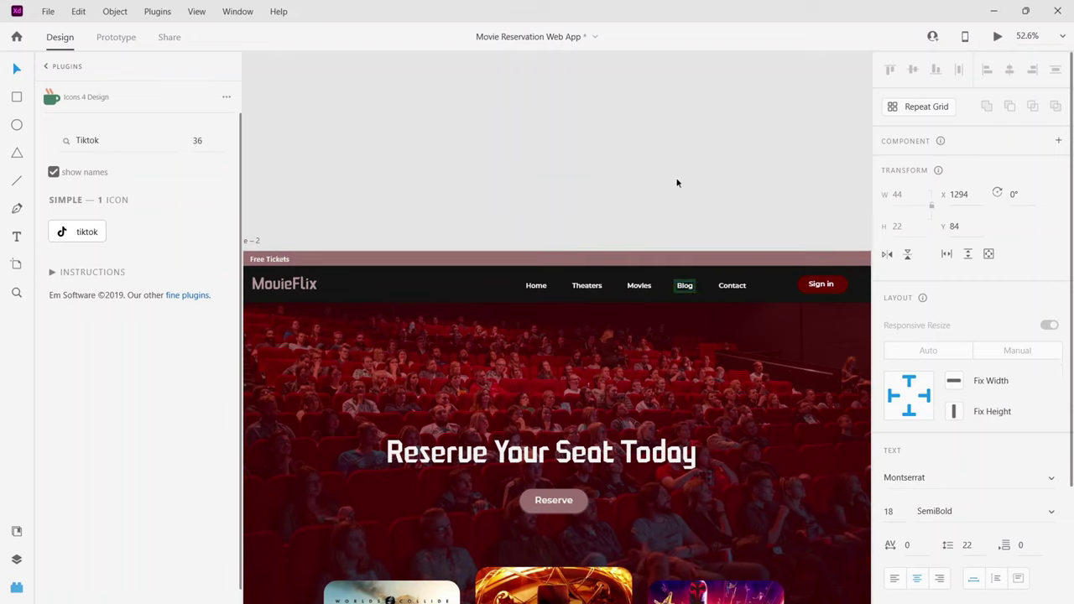
key("Escape")
left_click_drag(494, 281, 651, 284)
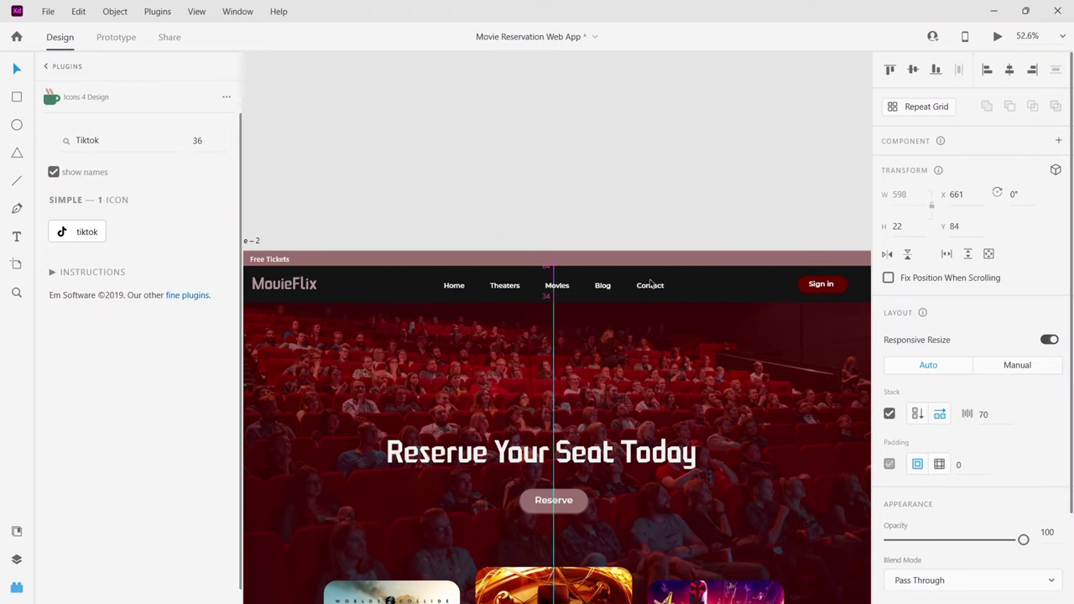
scroll(971, 482, "down", 3)
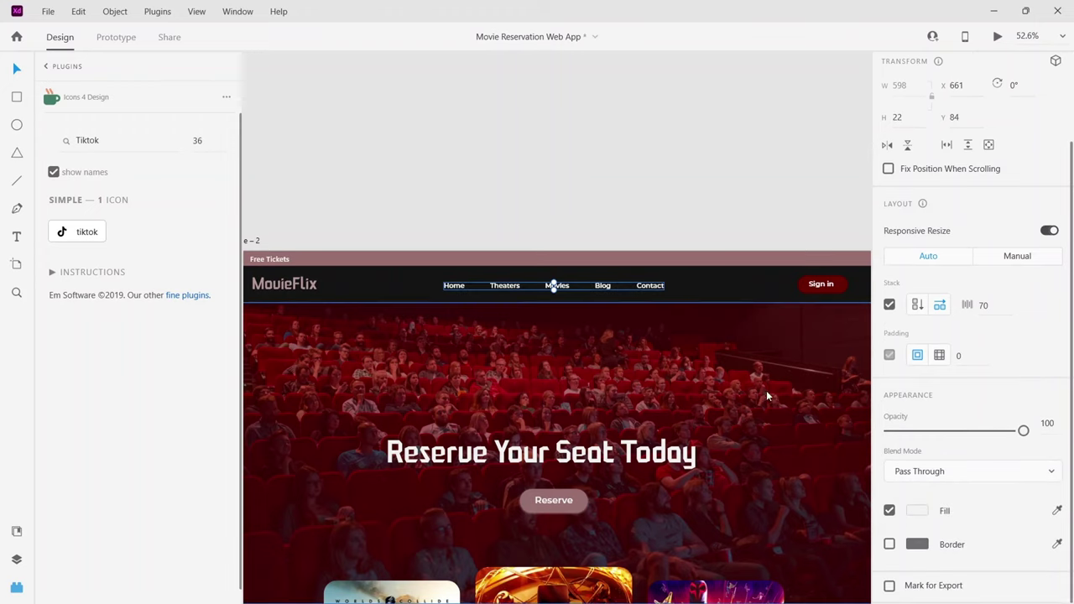
left_click(594, 224)
Set the fill of the main Home link component in the navigation bar to the light gray #D1D1D1.
left_click(454, 286)
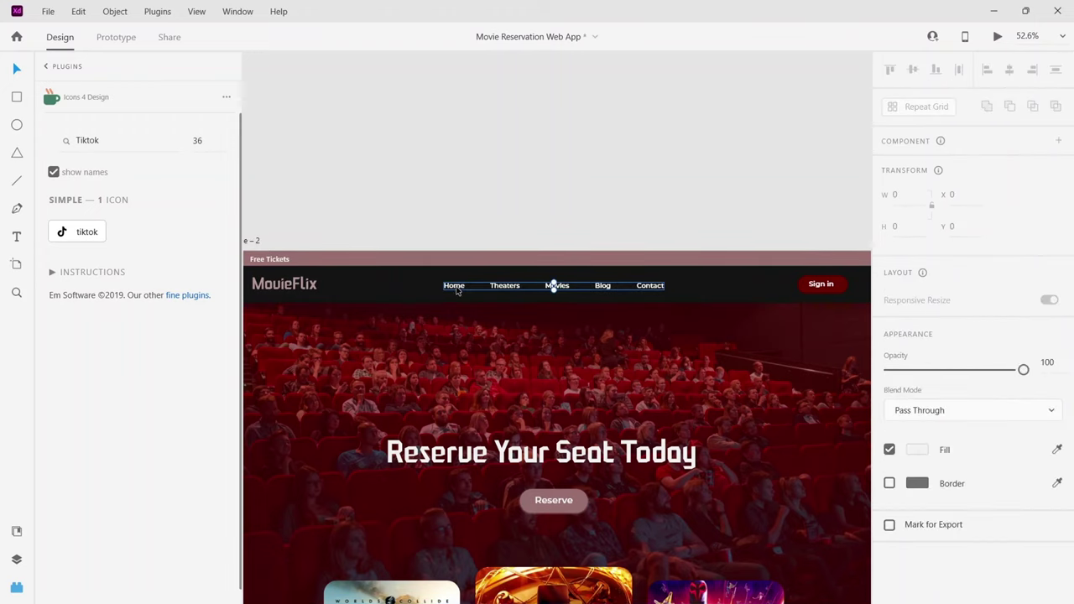
double_click(454, 286)
scroll(916, 416, "down", 2)
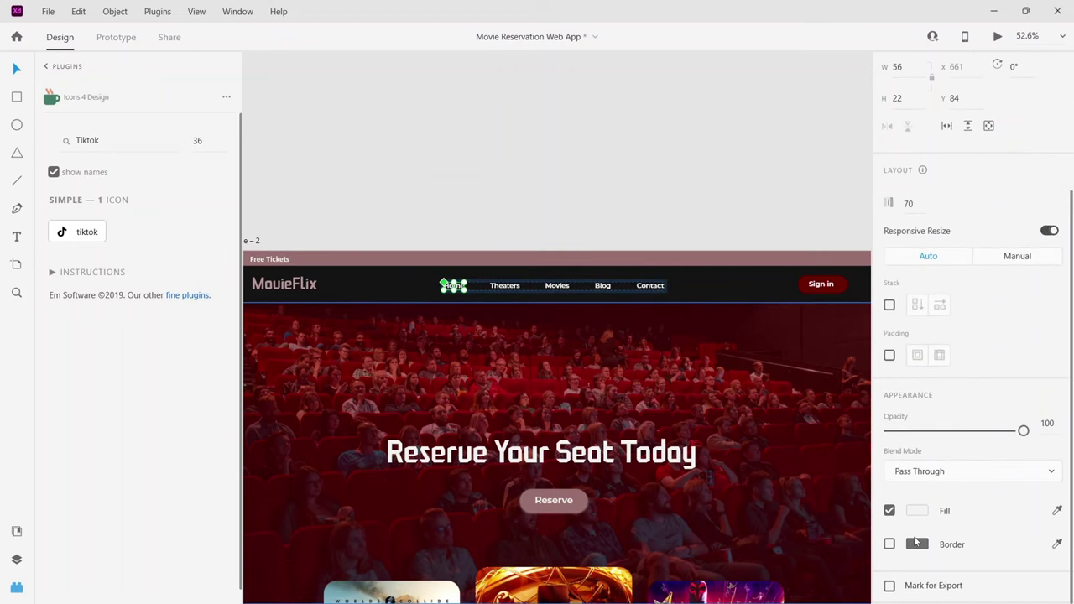
left_click(916, 511)
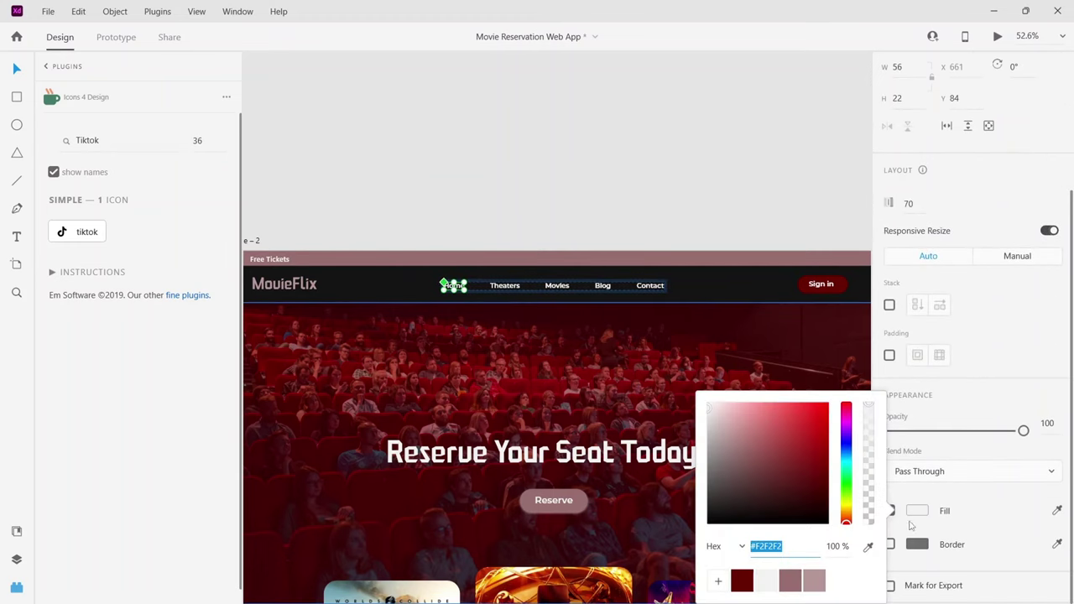
left_click(705, 415)
left_click_drag(699, 417, 697, 428)
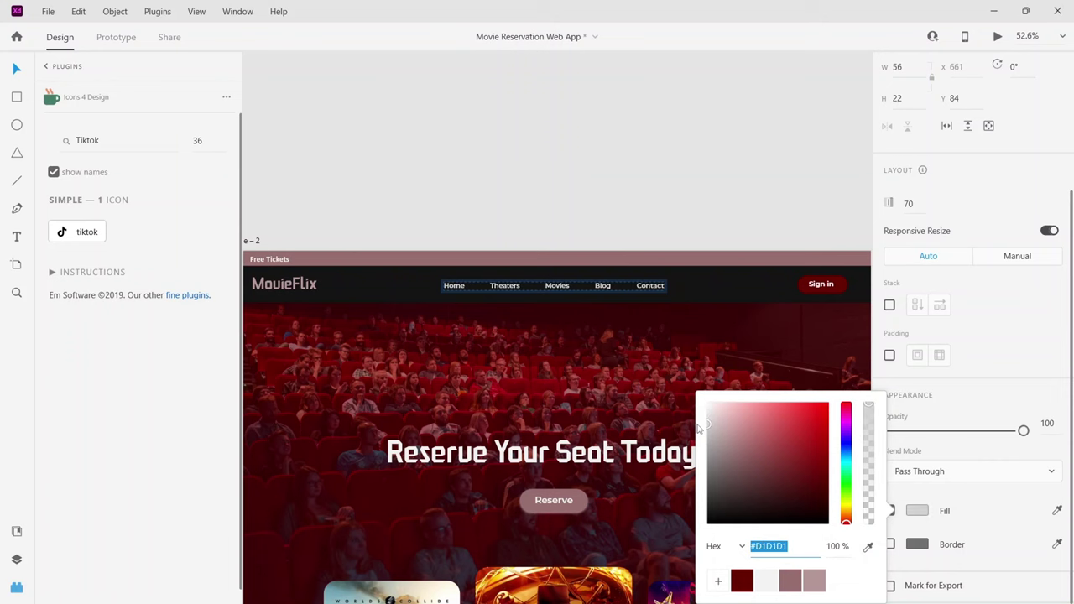
key("Escape")
key("Escape")
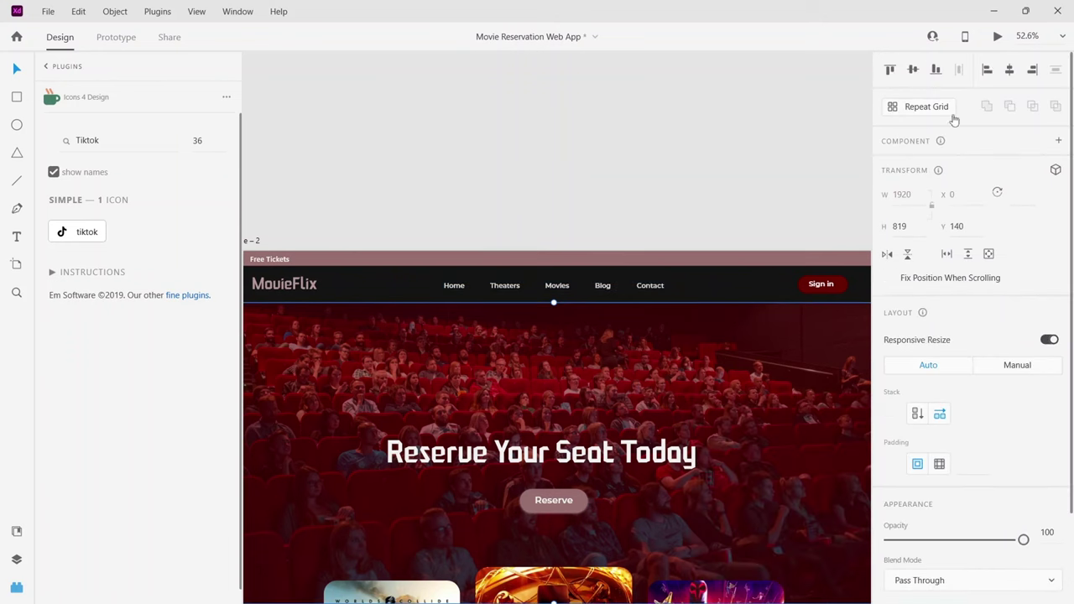
Preview the landing page, check it from the navigation bar down to the footer, and return to the design.
left_click(996, 38)
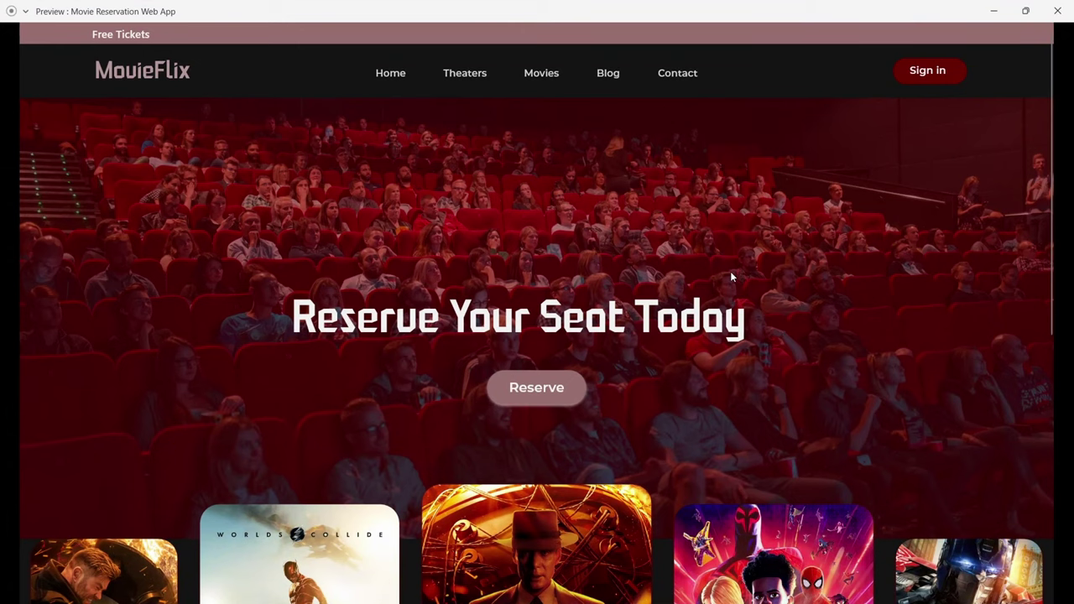
scroll(570, 323, "down", 5)
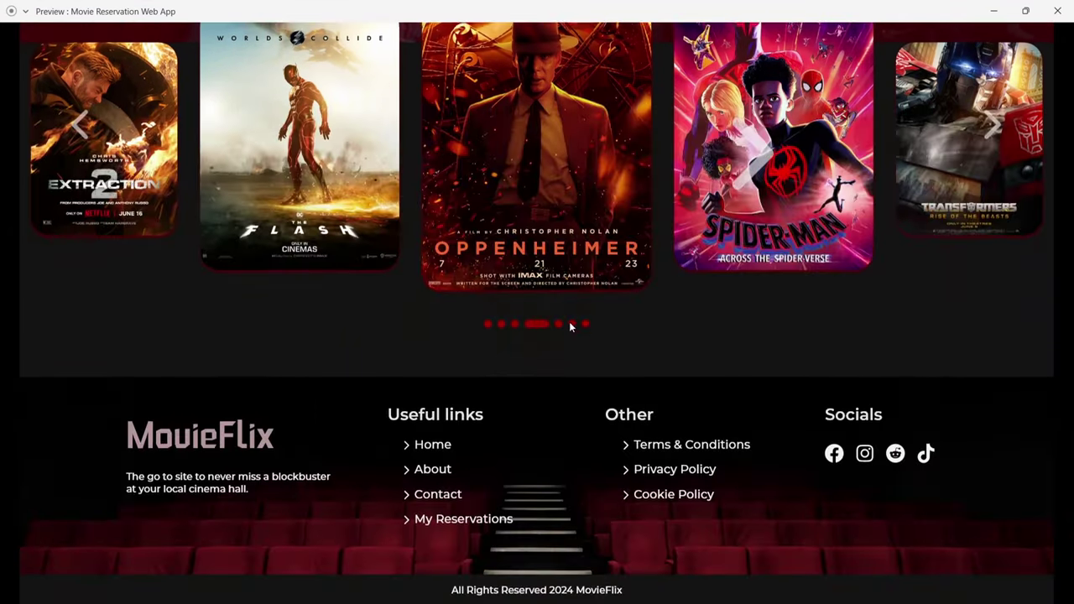
scroll(571, 324, "up", 5)
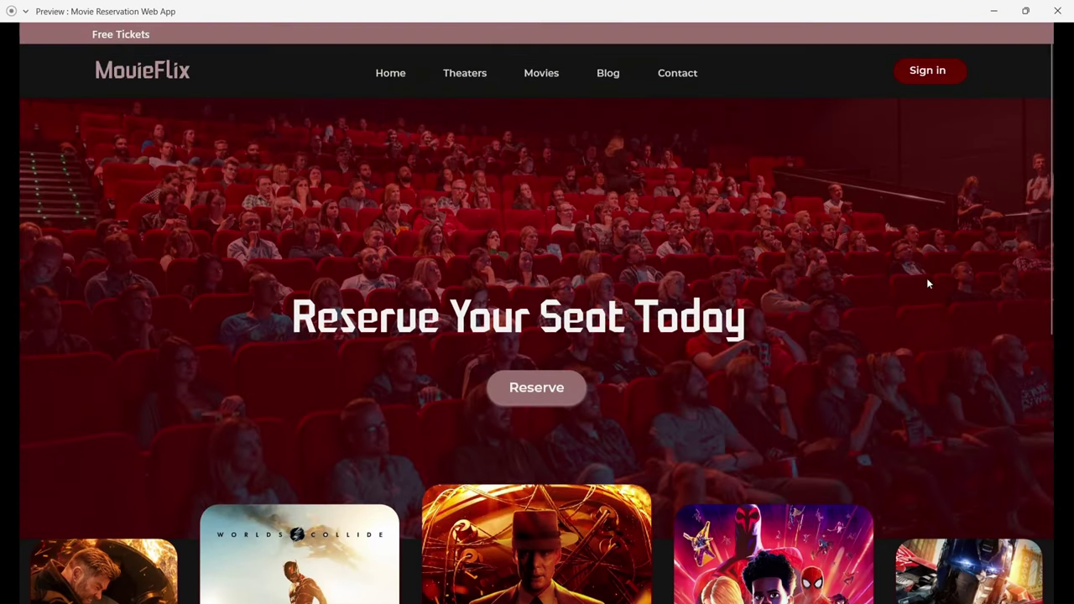
left_click(993, 11)
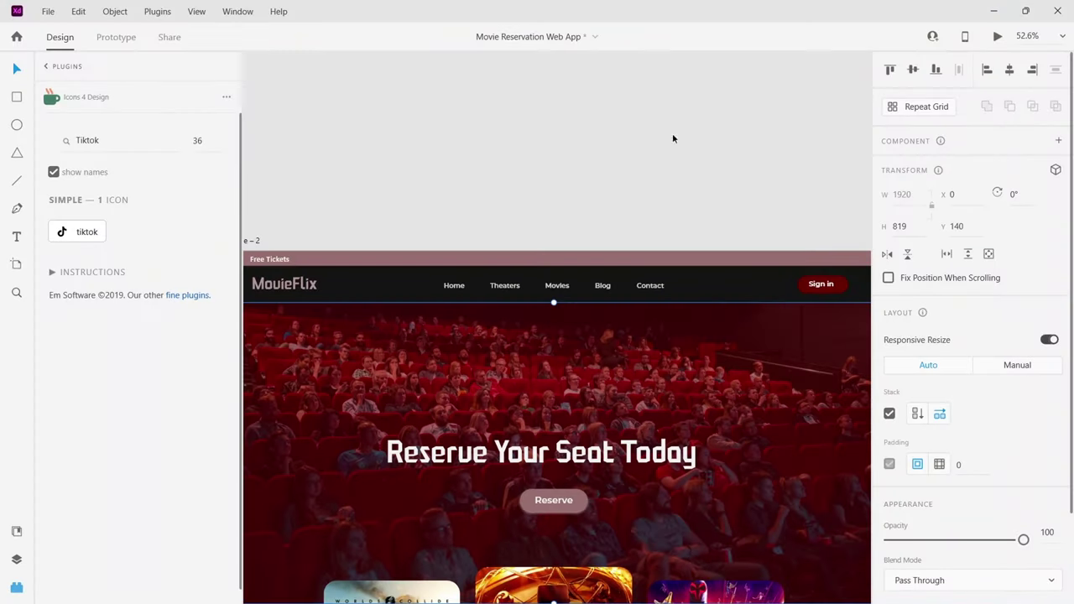
Copy the Home navigation link and paste its appearance onto the four text links under Useful links in the footer.
double_click(459, 290)
right_click(457, 289)
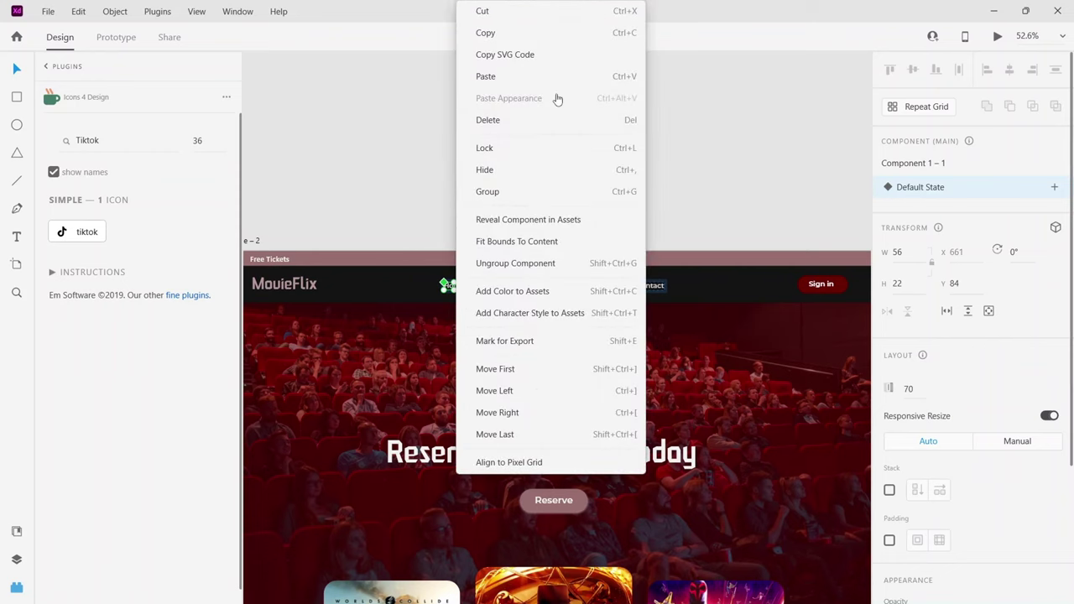
left_click(531, 36)
scroll(446, 349, "down", 8)
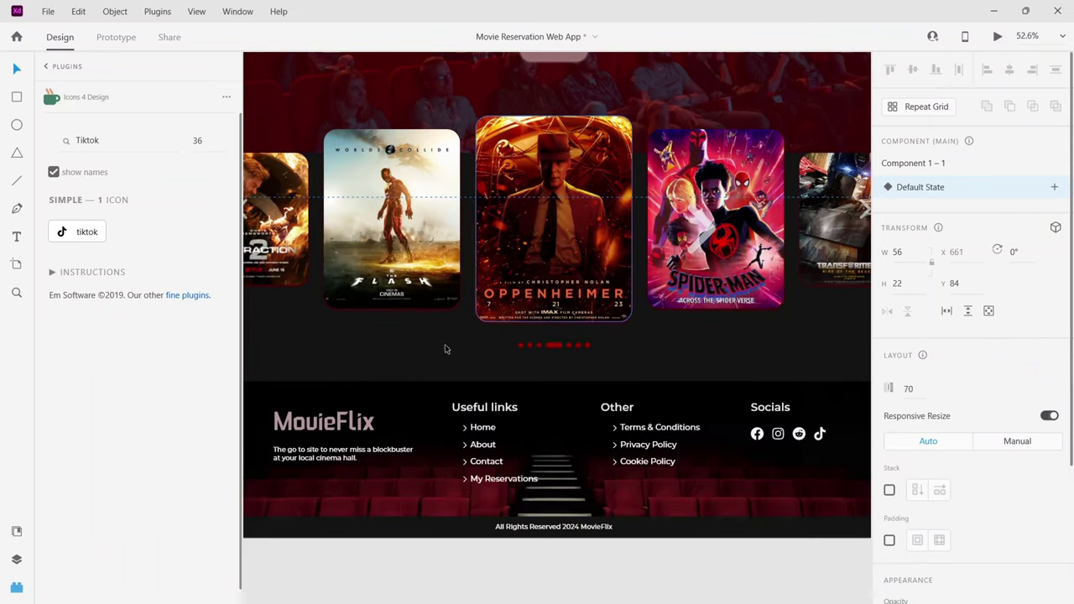
left_click(551, 492)
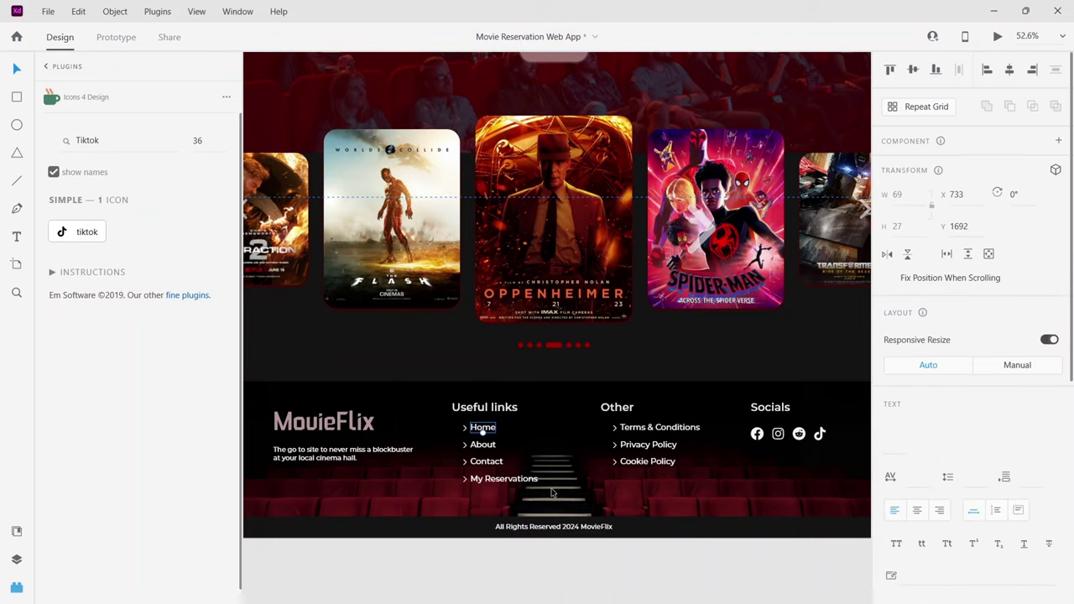
left_click_drag(551, 493, 483, 429)
right_click(483, 427)
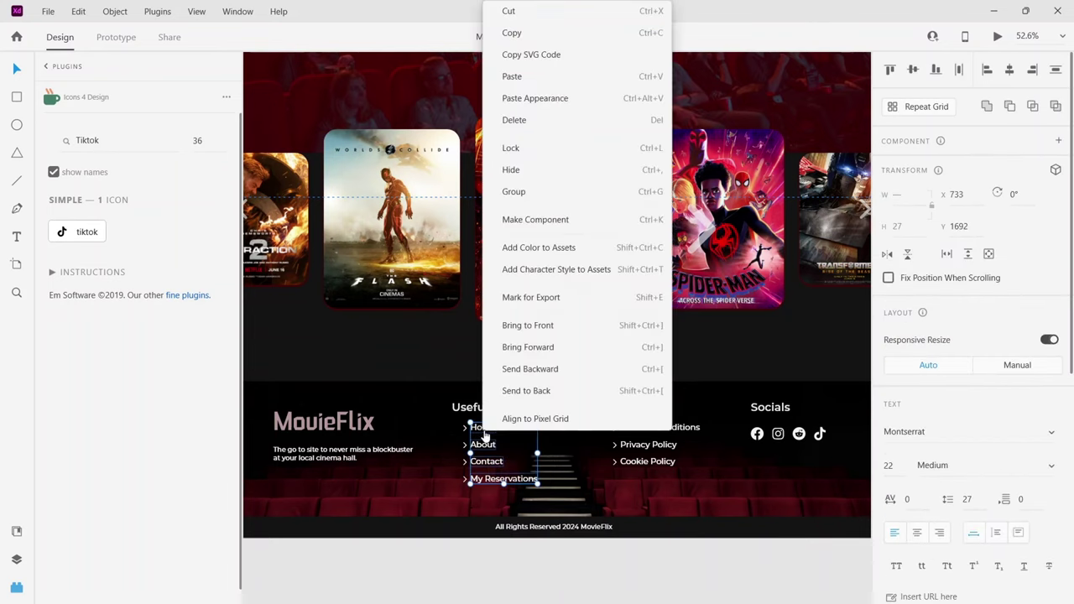
left_click(545, 109)
Paste the copied appearance onto the links and arrows under Other in the footer.
left_click_drag(705, 497, 619, 424)
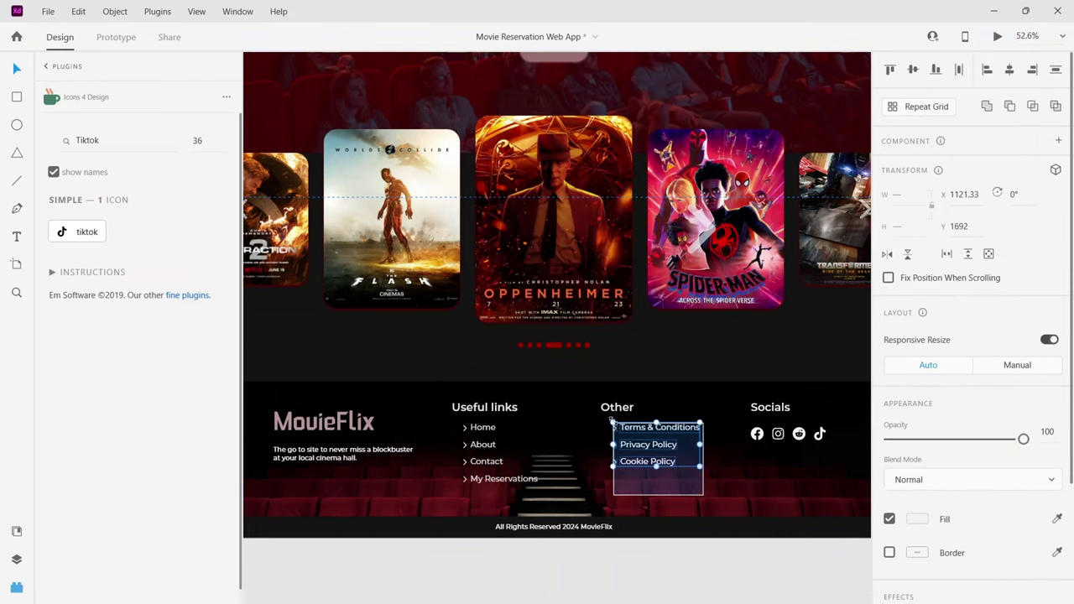
right_click(667, 429)
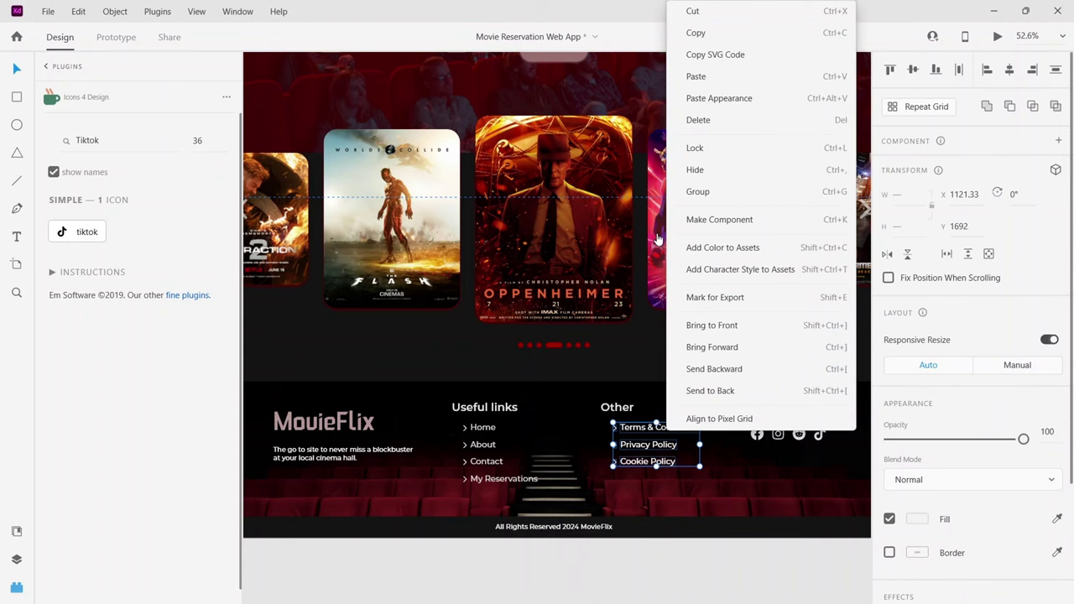
left_click(737, 99)
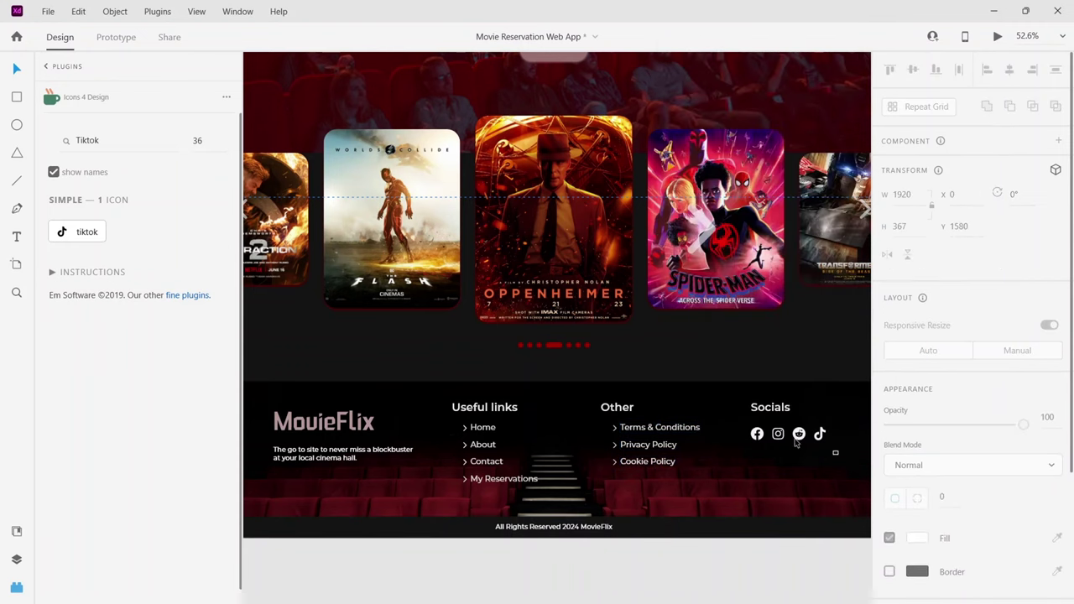
left_click_drag(839, 457, 757, 440)
right_click(757, 440)
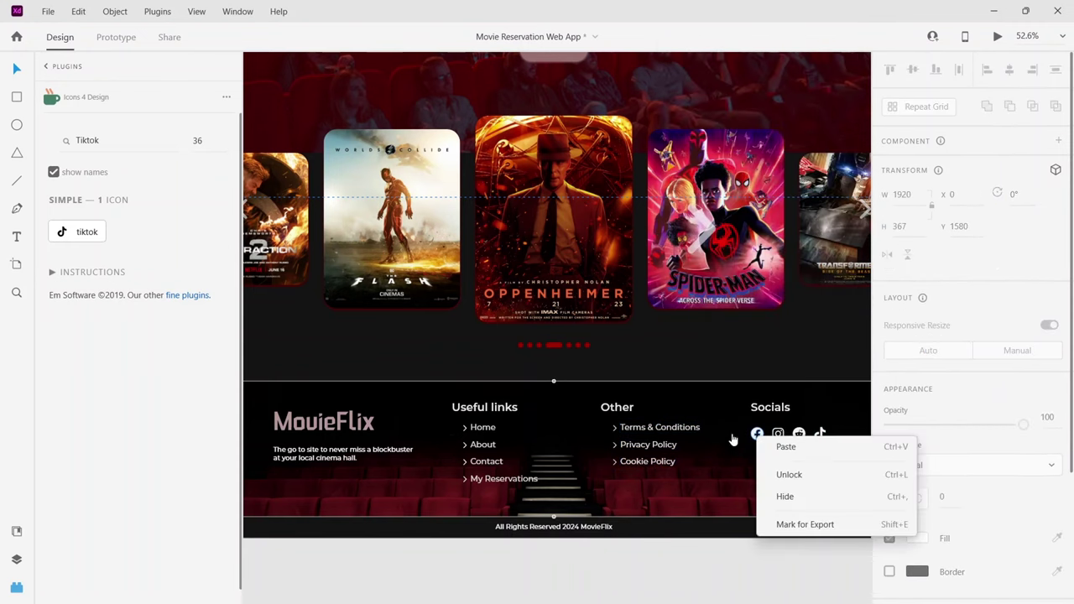
left_click(826, 473)
left_click_drag(823, 470, 802, 449)
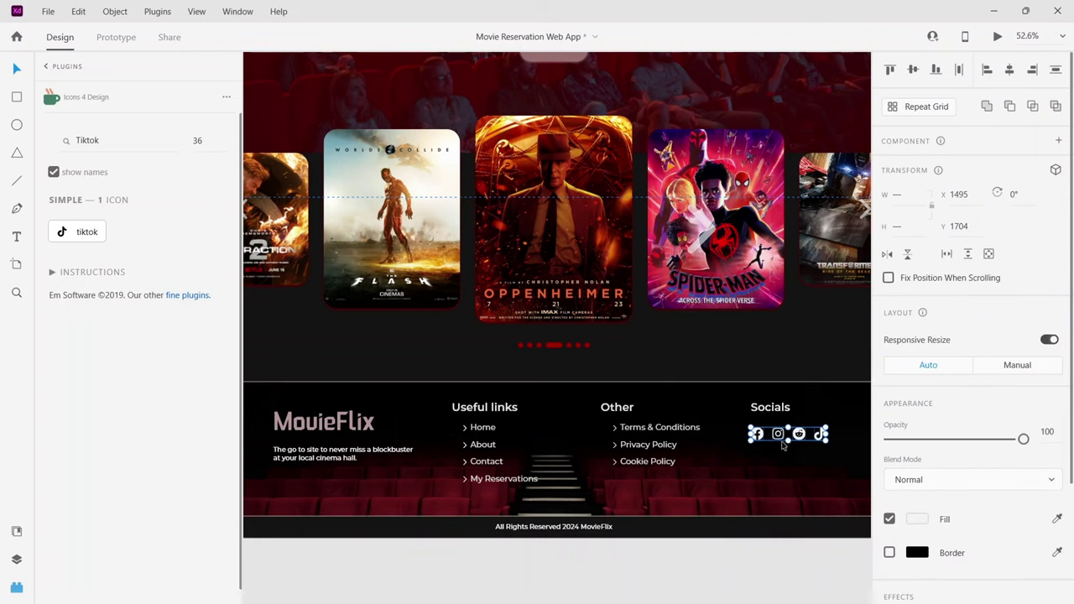
right_click(759, 434)
left_click(734, 484)
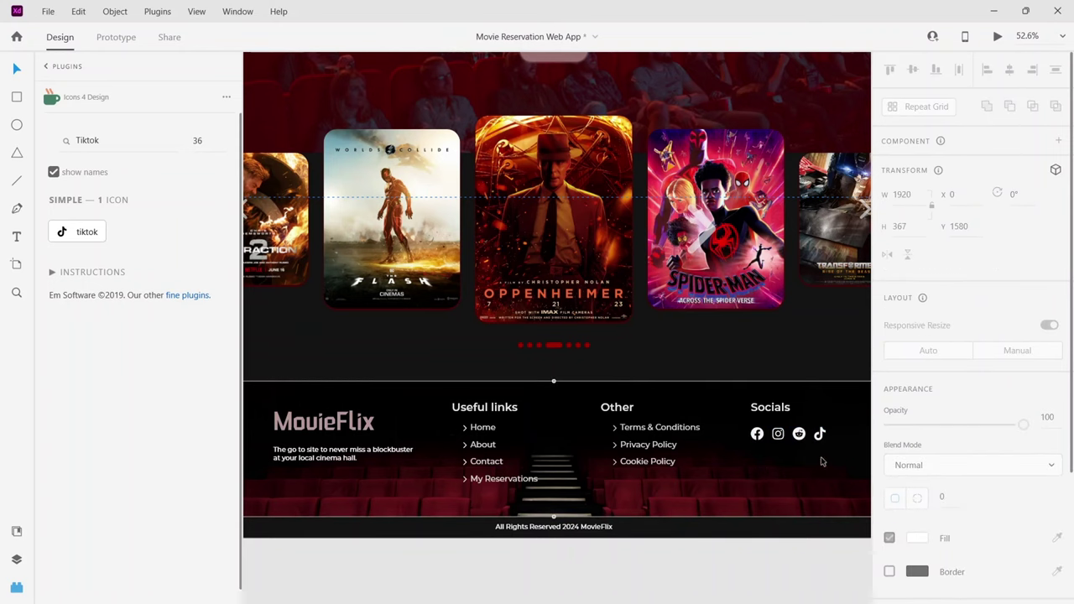
Paste the copied appearance onto the four social media icons under Socials in the footer.
left_click_drag(822, 460, 743, 424)
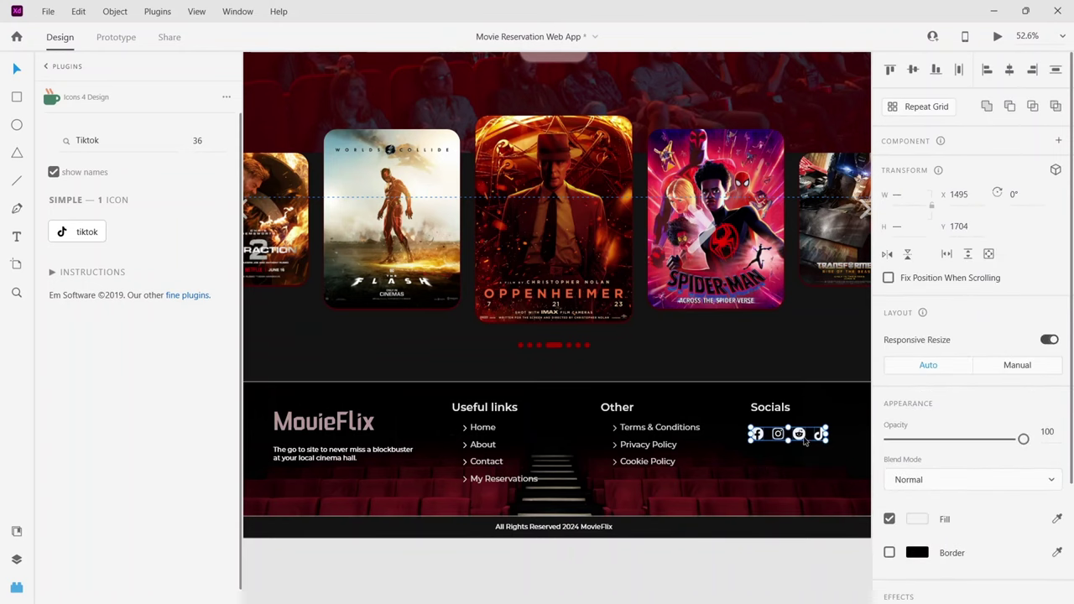
right_click(803, 440)
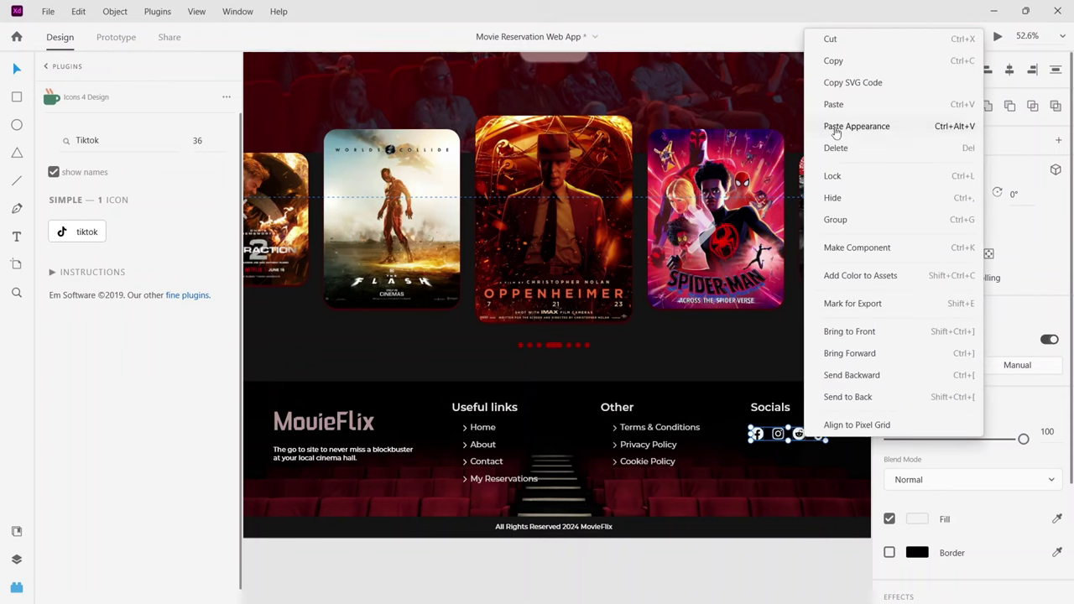
left_click(835, 127)
left_click(744, 515)
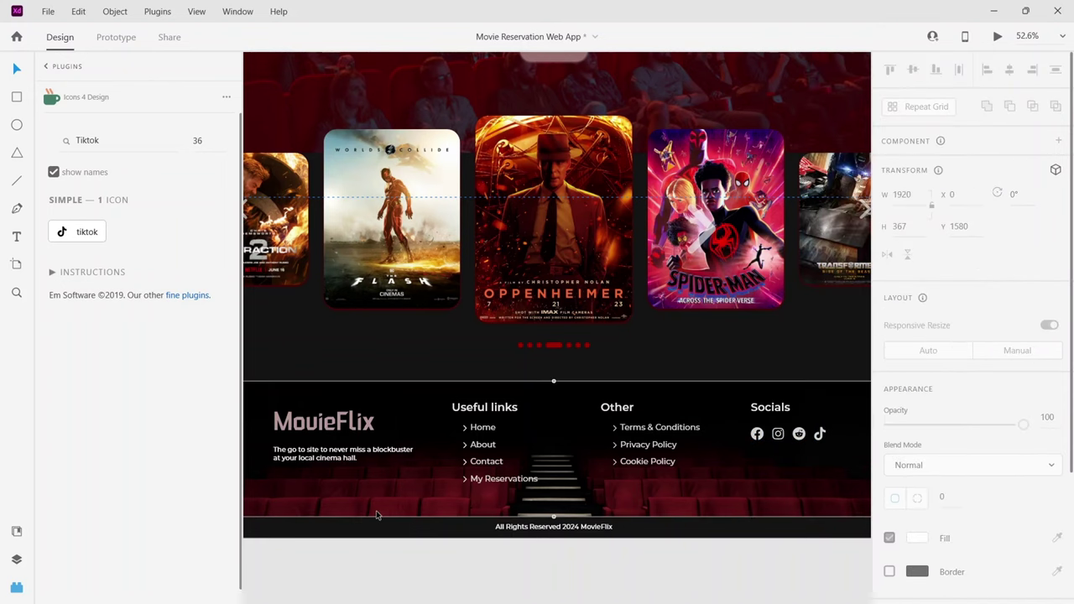
Paste the copied appearance onto the footer tagline below the MovieFlix logo and onto the All Rights Reserved line.
left_click(378, 454)
right_click(331, 453)
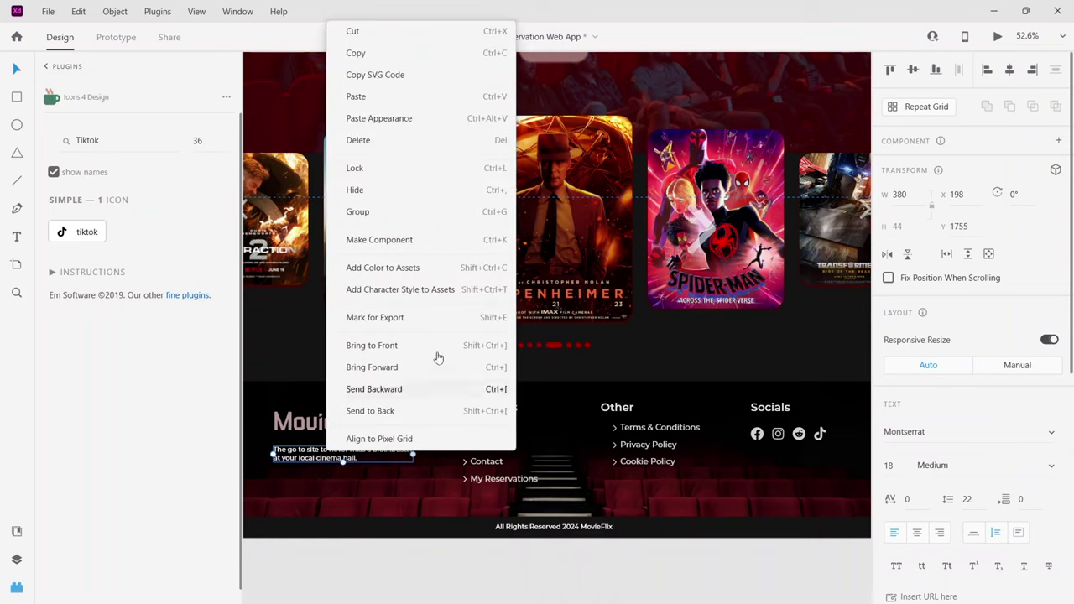
left_click(369, 124)
left_click(521, 528)
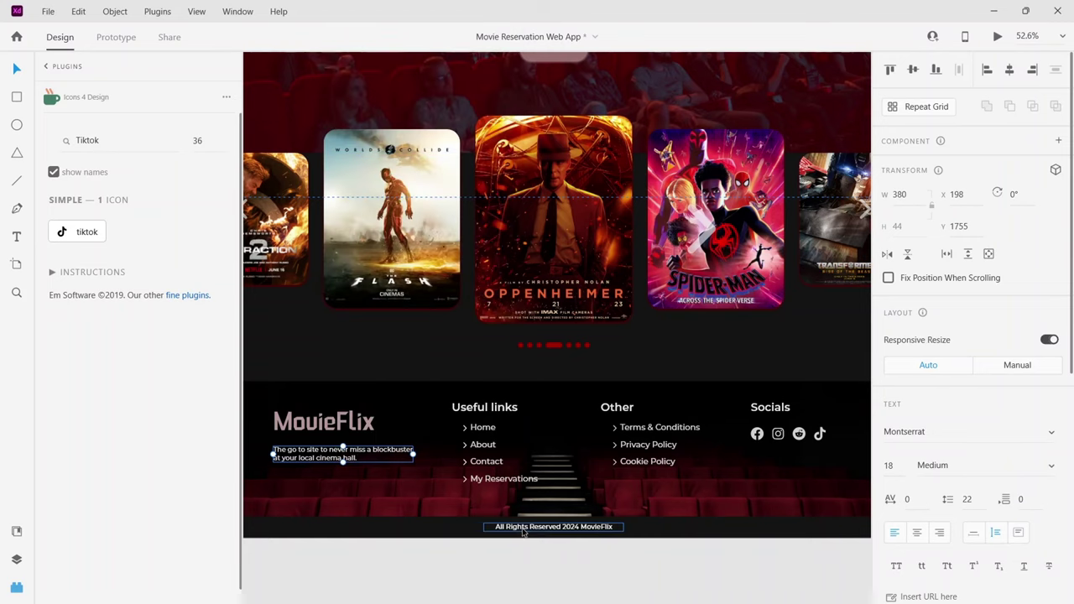
right_click(521, 528)
left_click(571, 204)
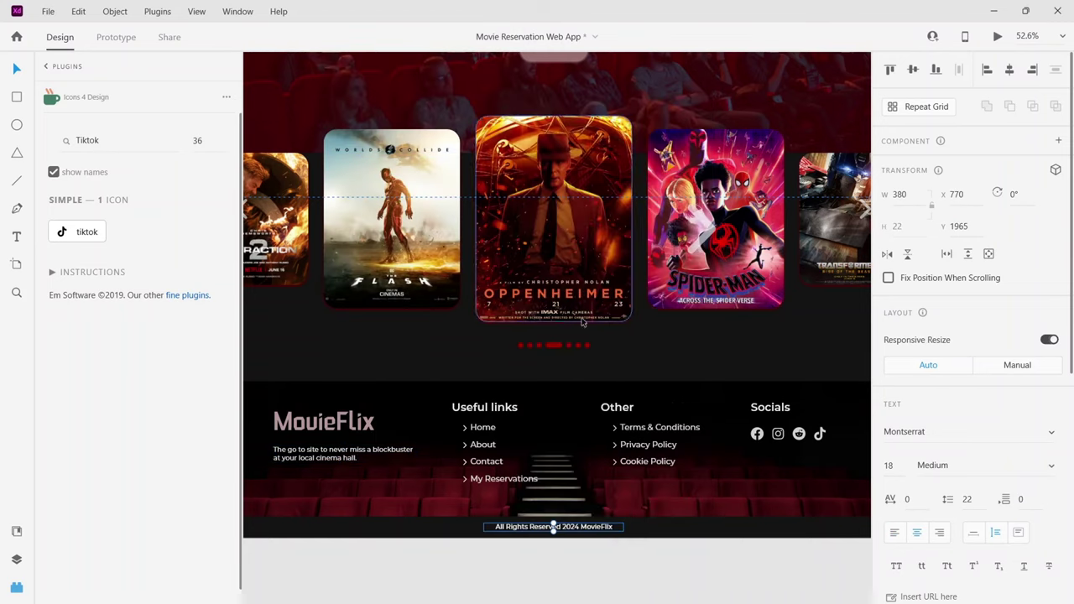
left_click(504, 571)
Preview the landing page with the recolored footer text and icons.
scroll(509, 563, "down", 5)
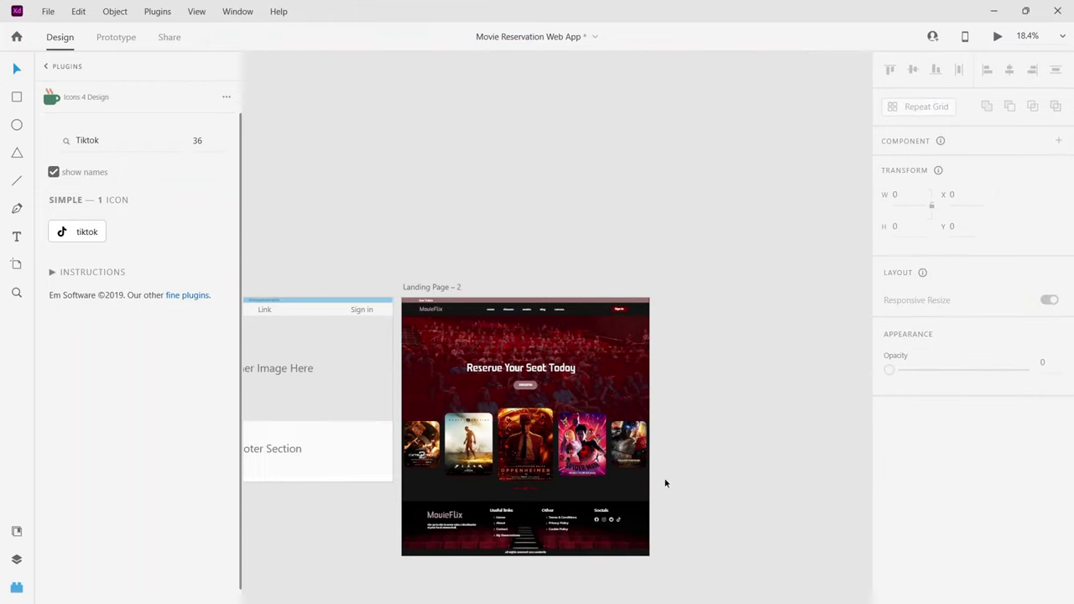
left_click(995, 38)
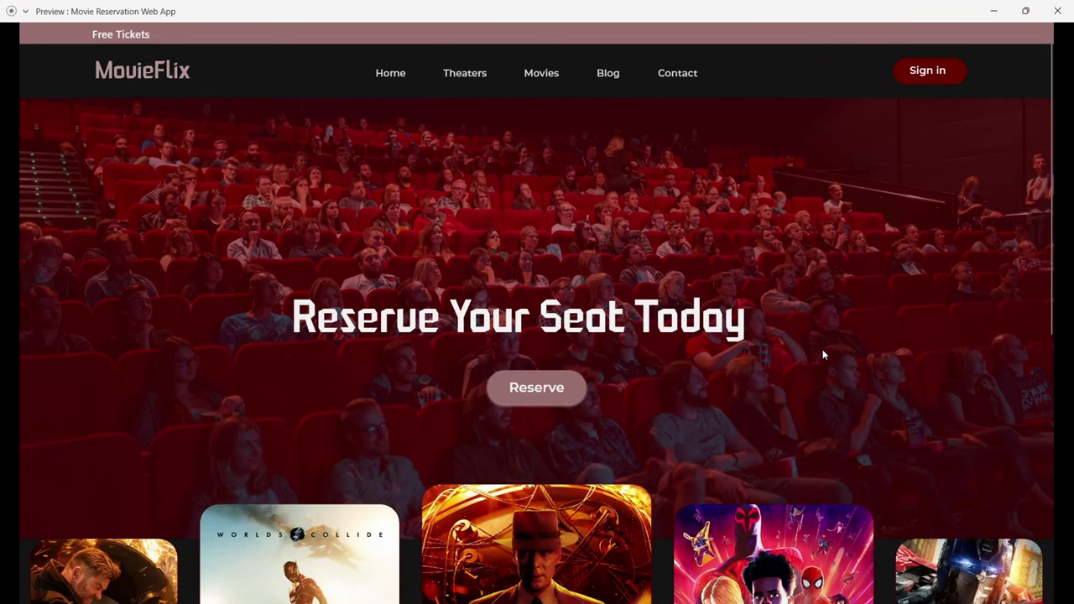
Review the previewed page from the hero banner to the footer and leave the preview.
scroll(931, 412, "down", 5)
scroll(810, 433, "down", 1)
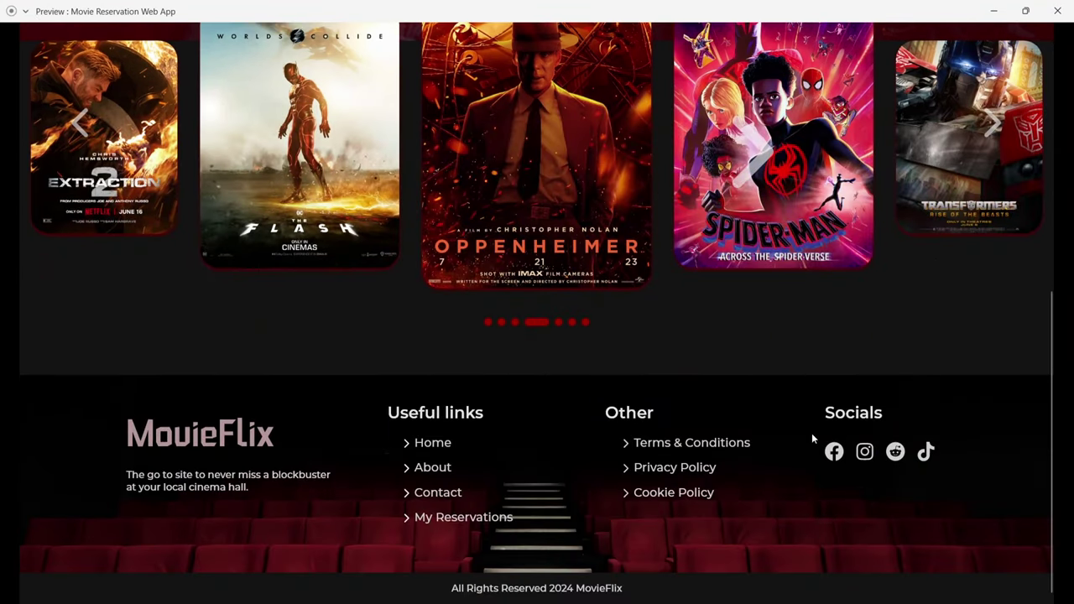
scroll(822, 403, "up", 5)
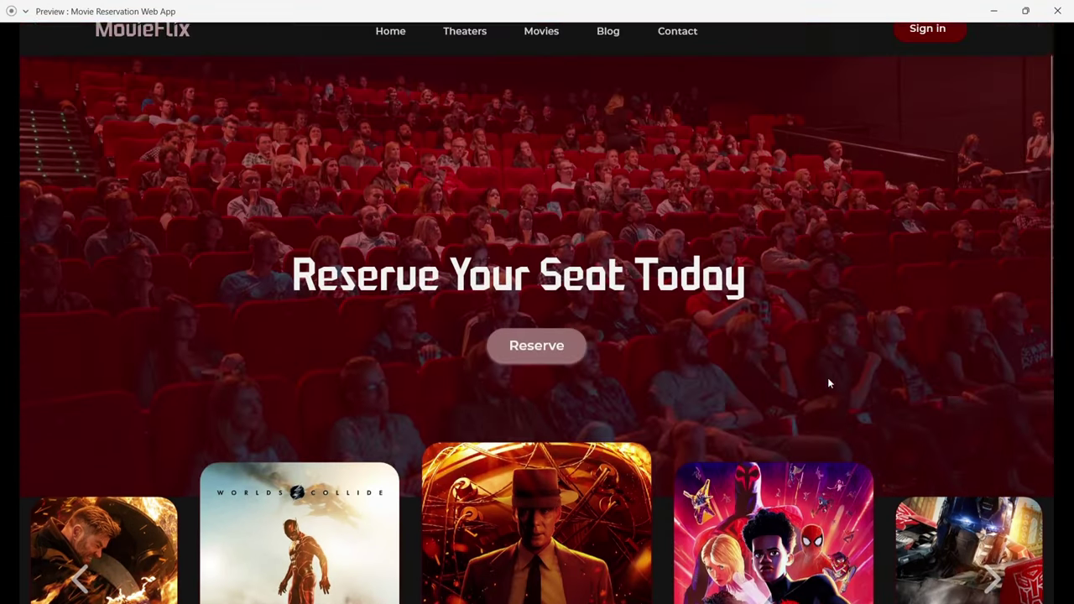
left_click(995, 13)
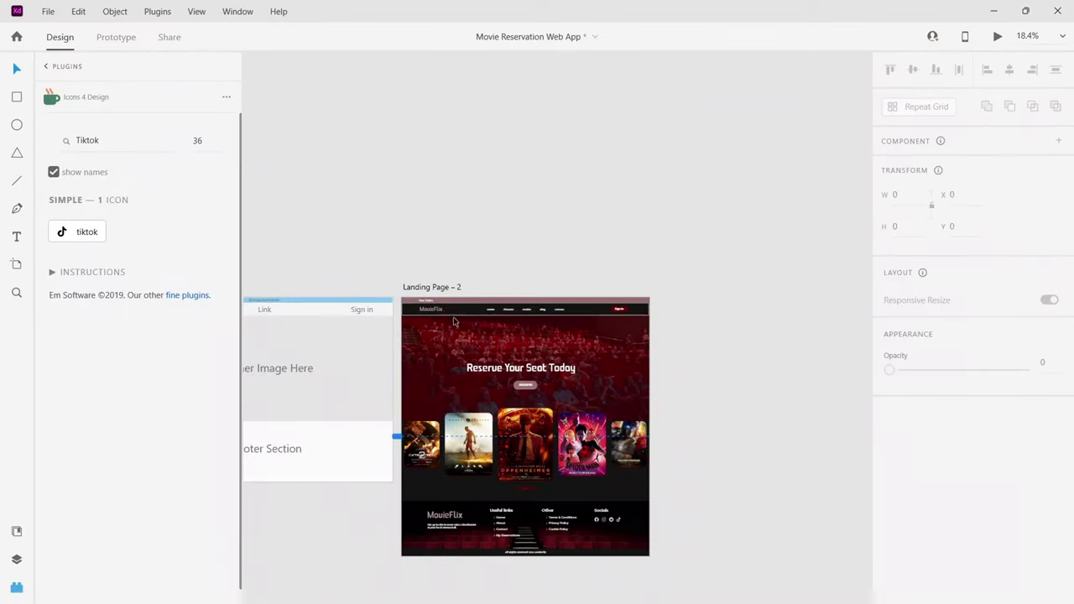
Fill the announcement bar behind the Free Tickets text with the saved dark red #660000.
scroll(436, 317, "up", 5)
scroll(436, 317, "up", 3)
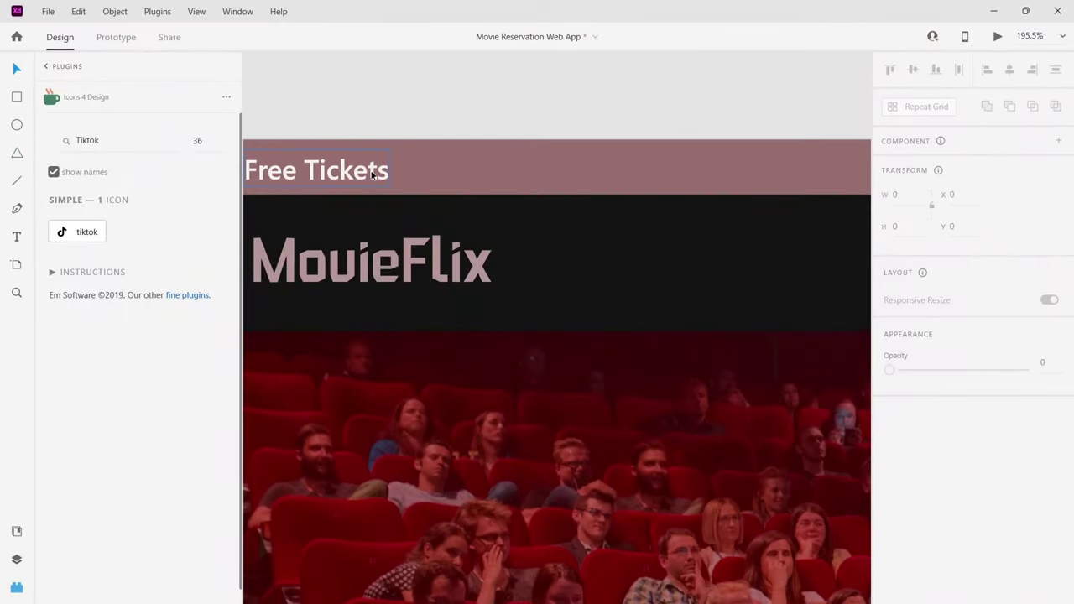
left_click(371, 174)
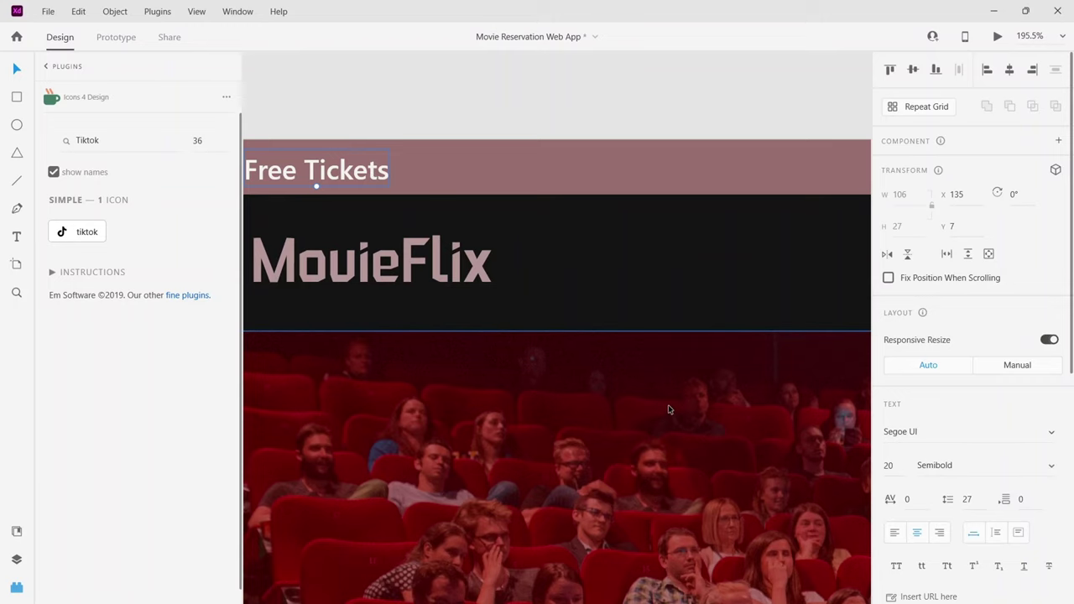
scroll(667, 404, "right", 3)
left_click(714, 156)
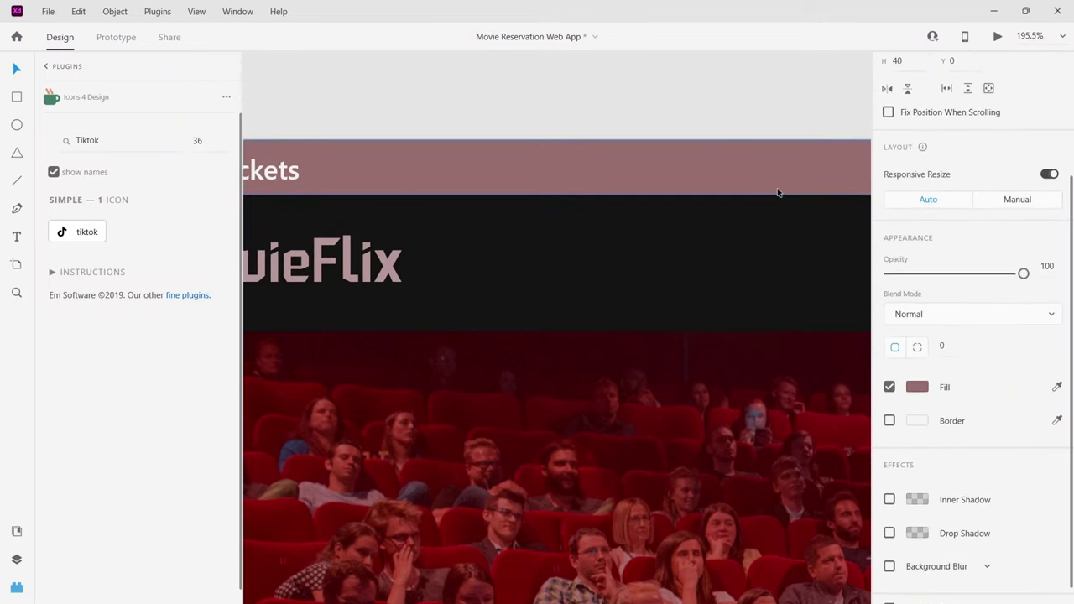
left_click(917, 388)
left_click(741, 480)
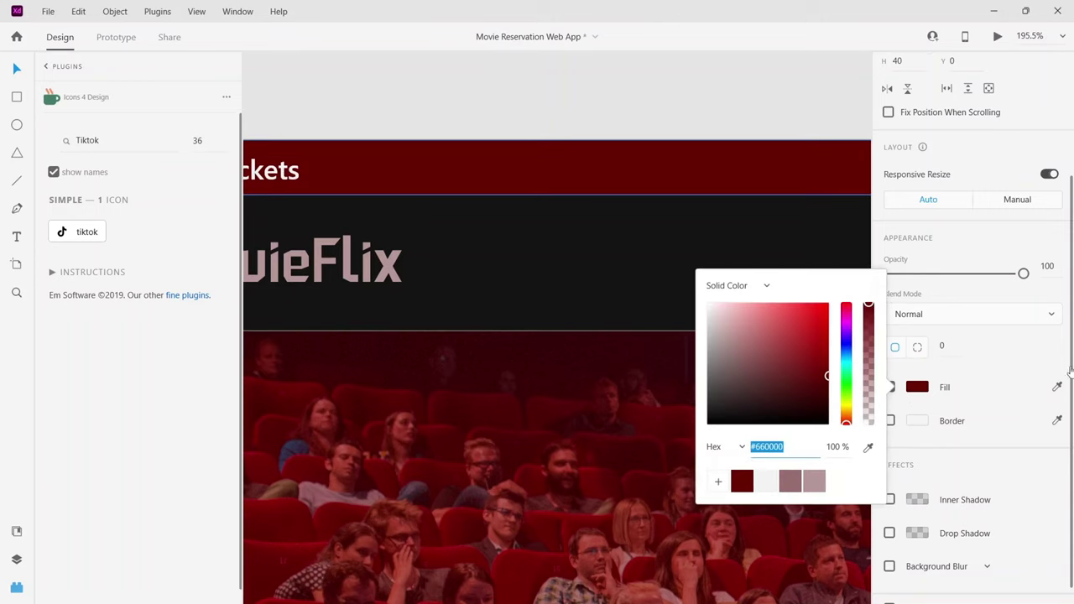
left_click(685, 175)
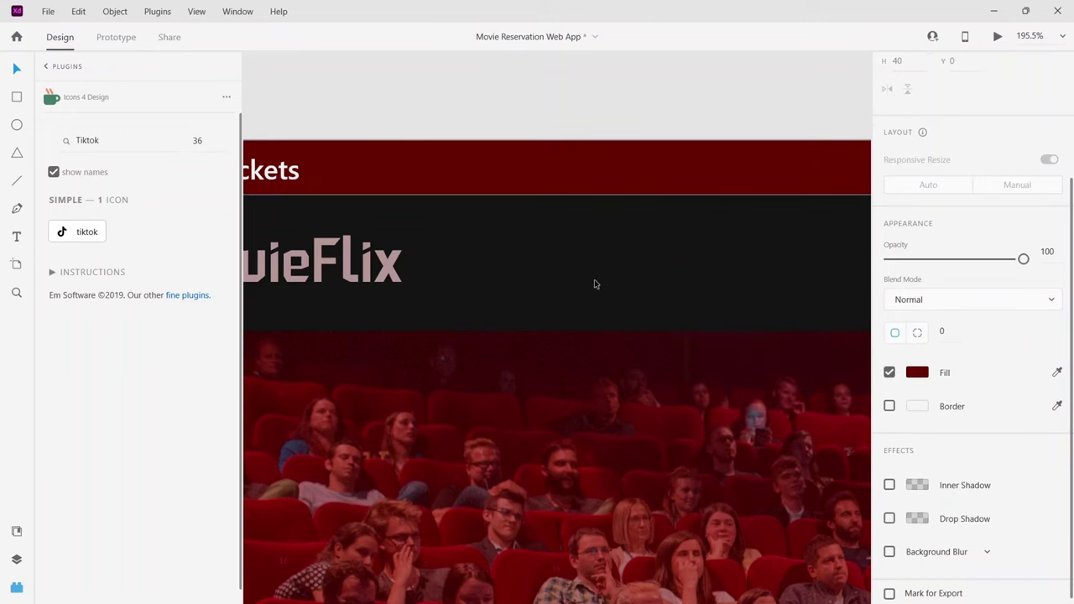
Extend the announcement text to "Free Tickets to the first 50" and align it left.
scroll(594, 285, "left", 3)
scroll(389, 176, "left", 2)
left_click(565, 180)
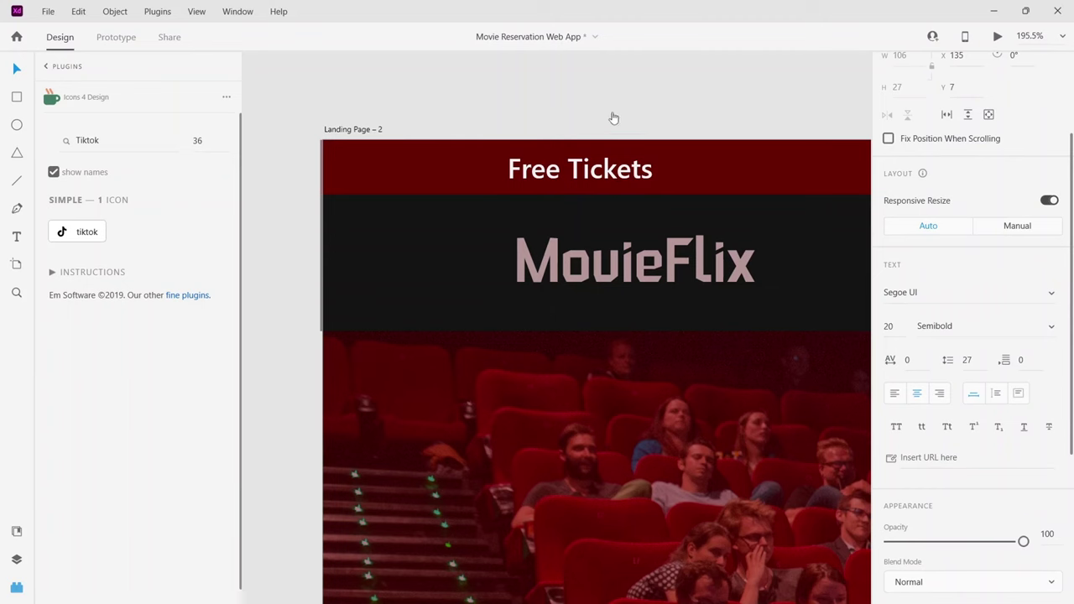
key("alt+Tab")
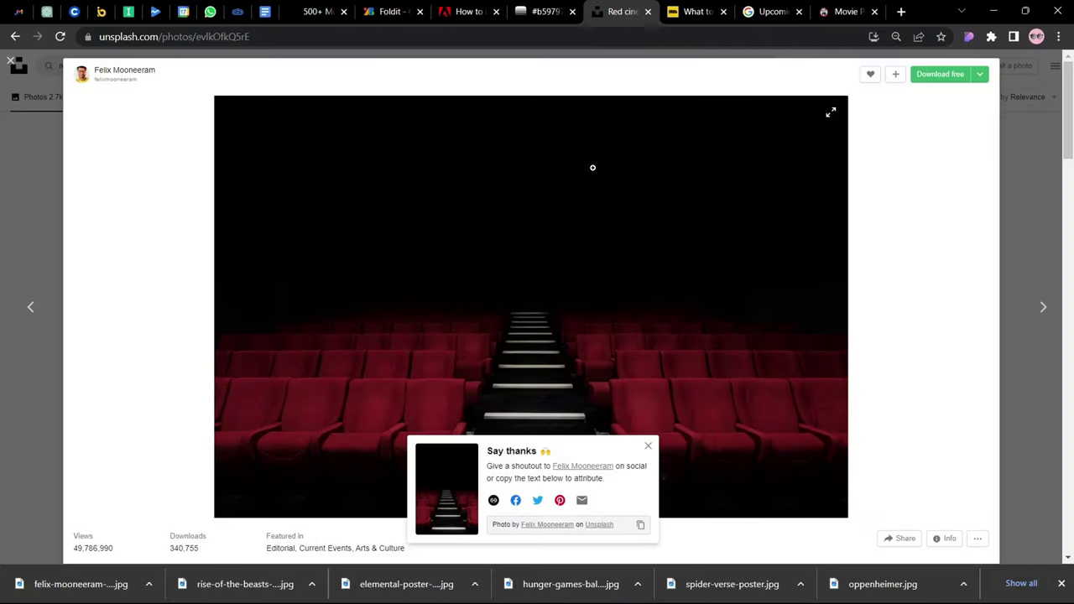
key("alt+Tab")
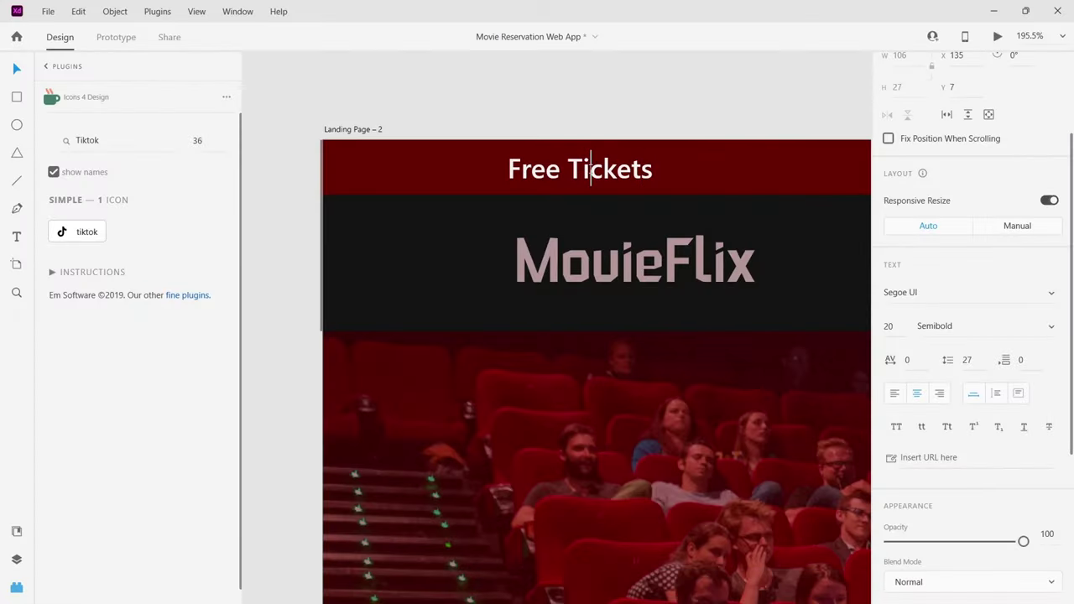
key("End")
type("to the")
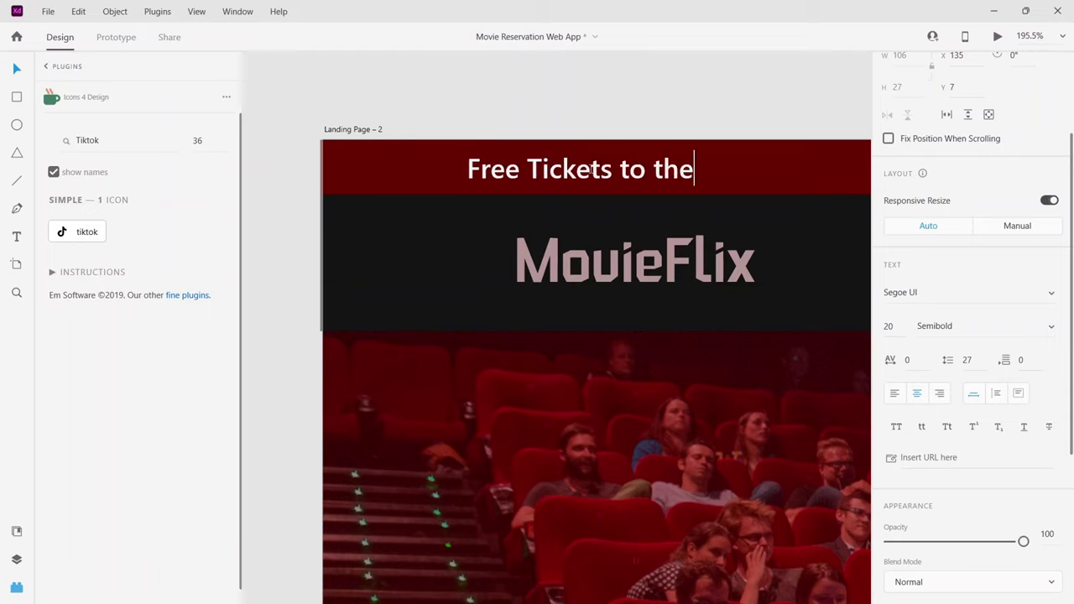
left_click(894, 392)
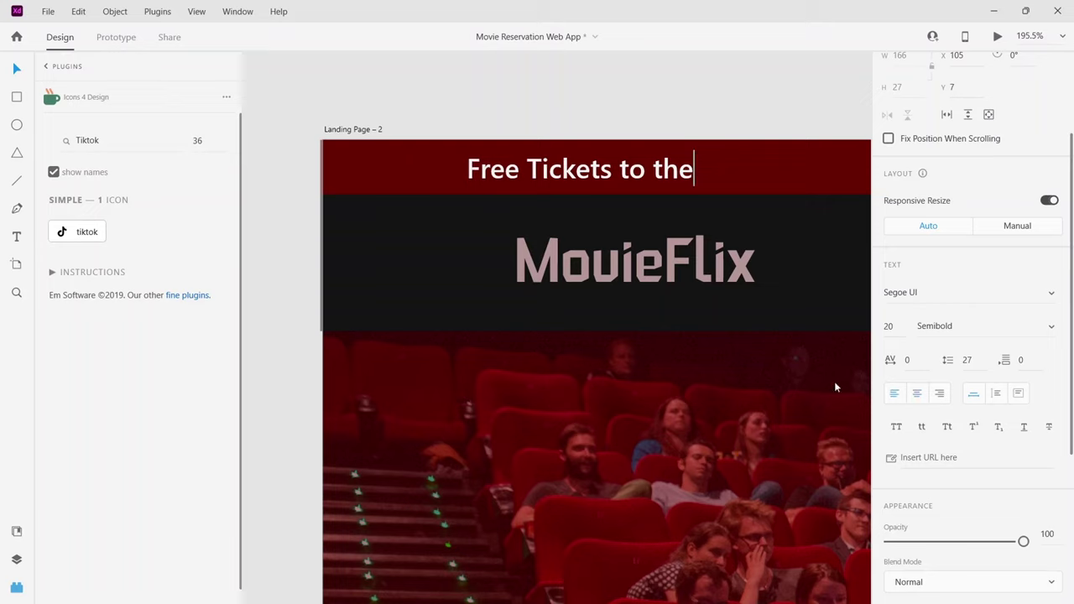
type("first")
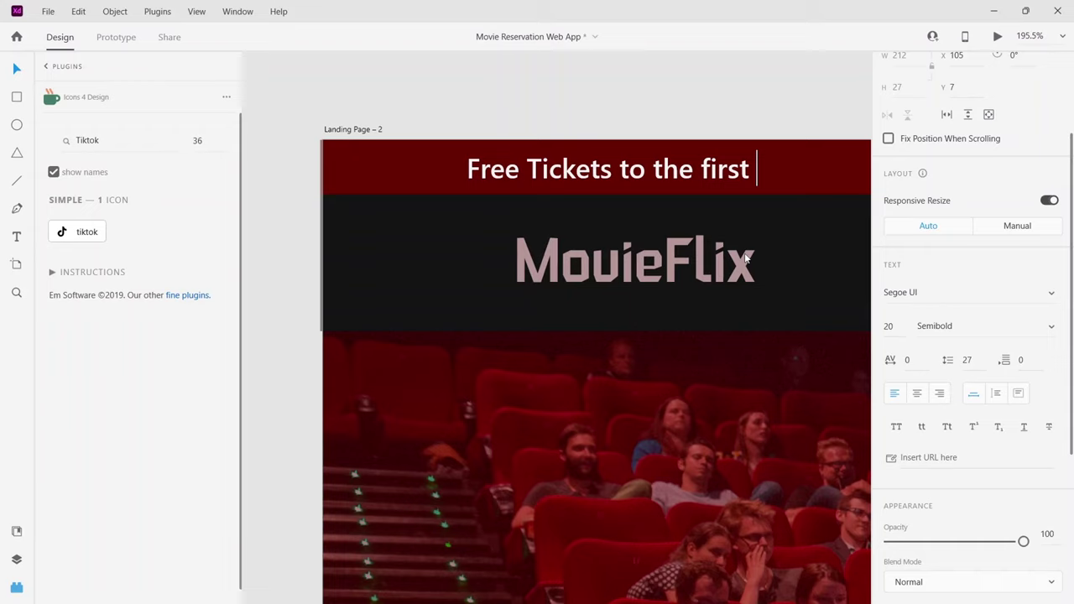
type("50")
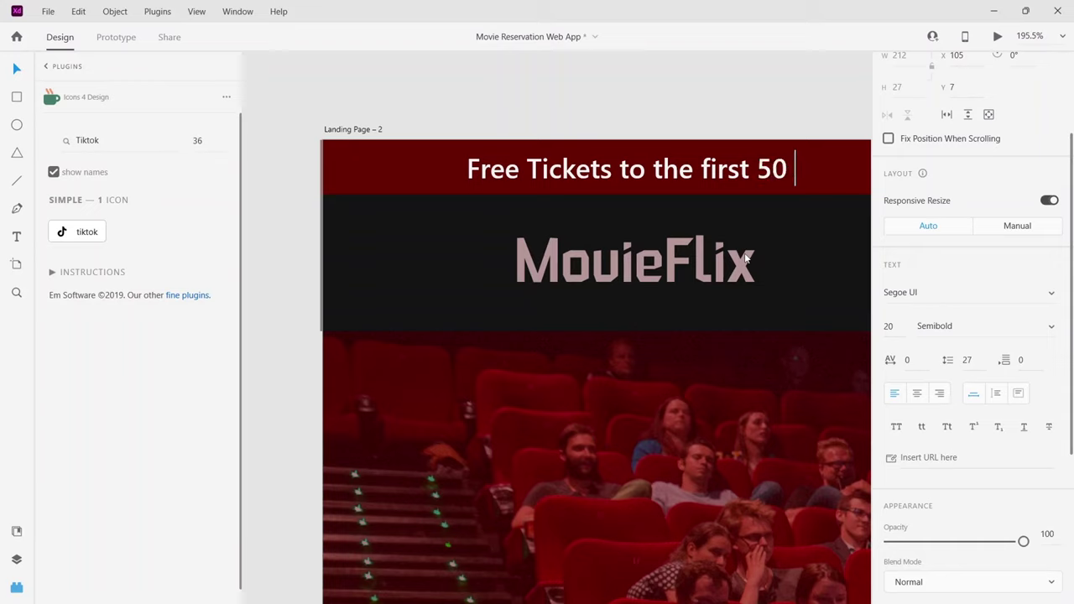